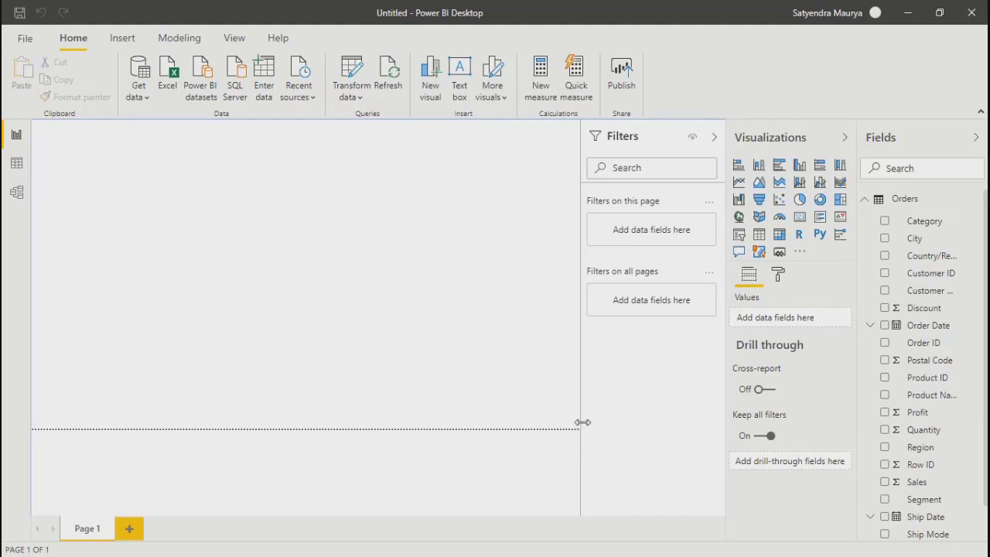
Step: Insert a text box on the report page containing the title "Super Store - Summary"
left_click_drag(582, 422, 703, 415)
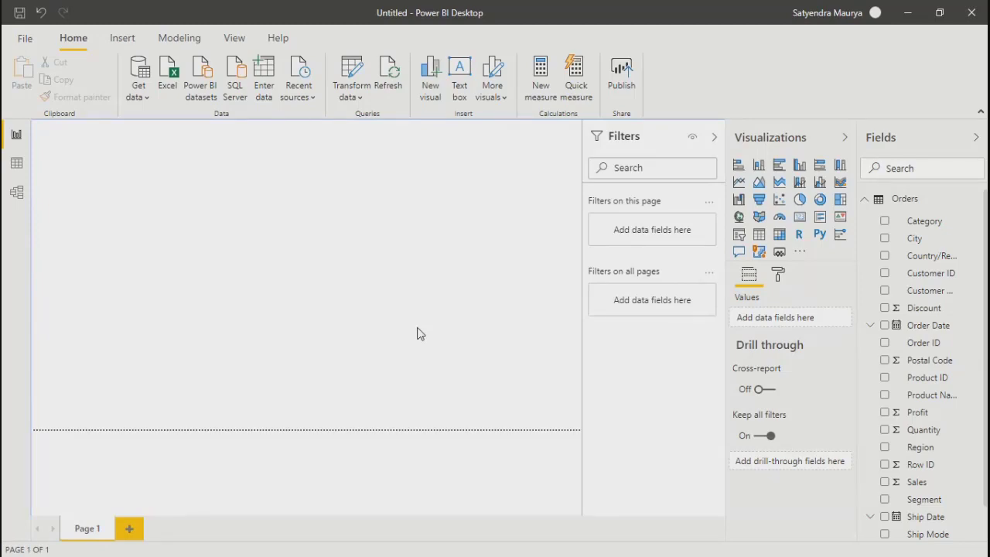
left_click_drag(135, 187, 485, 410)
left_click_drag(36, 141, 584, 153)
left_click(464, 71)
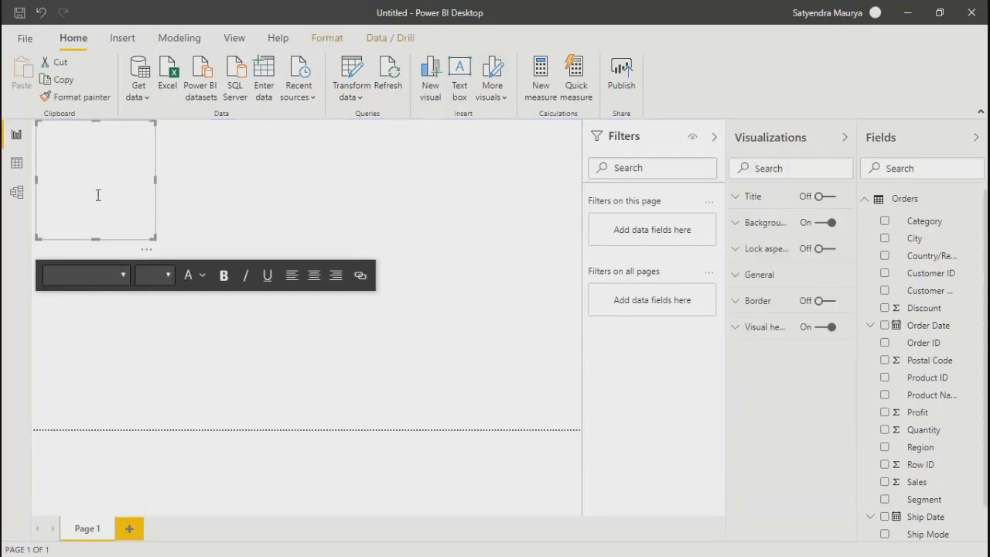
left_click(110, 180)
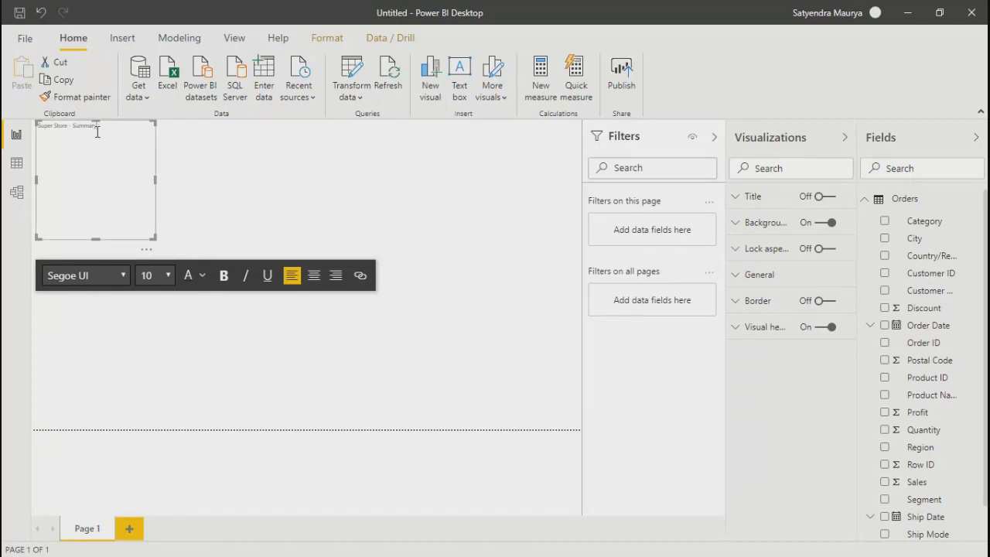
Step: Make the "Super Store - Summary" text bold and centred with a font size of 28
left_click_drag(96, 126, 8, 132)
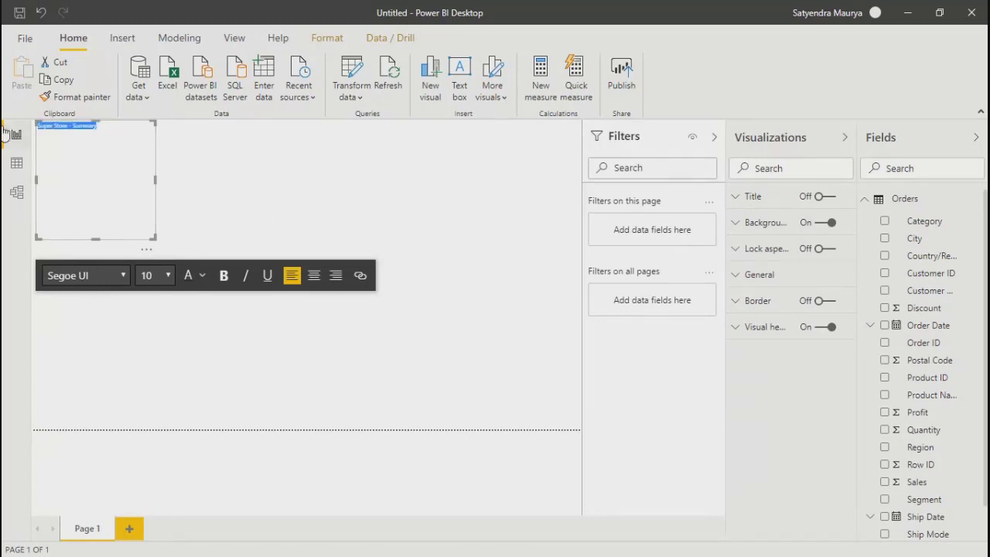
left_click(223, 275)
left_click(314, 276)
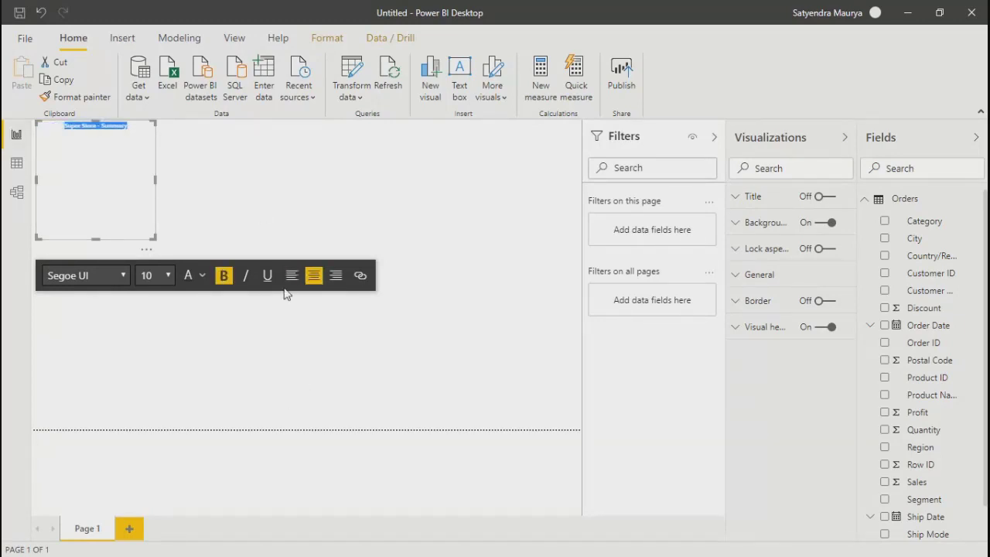
left_click(171, 278)
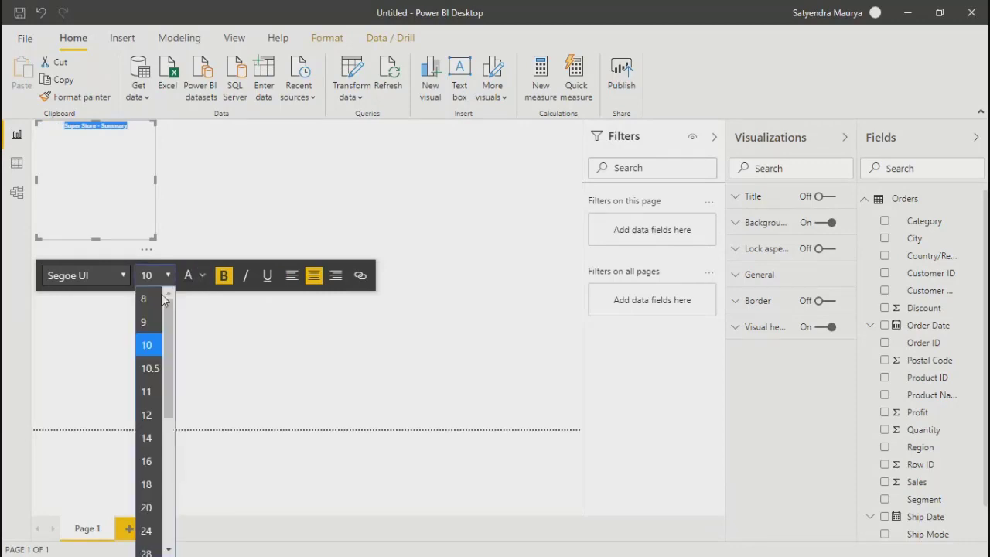
left_click(154, 513)
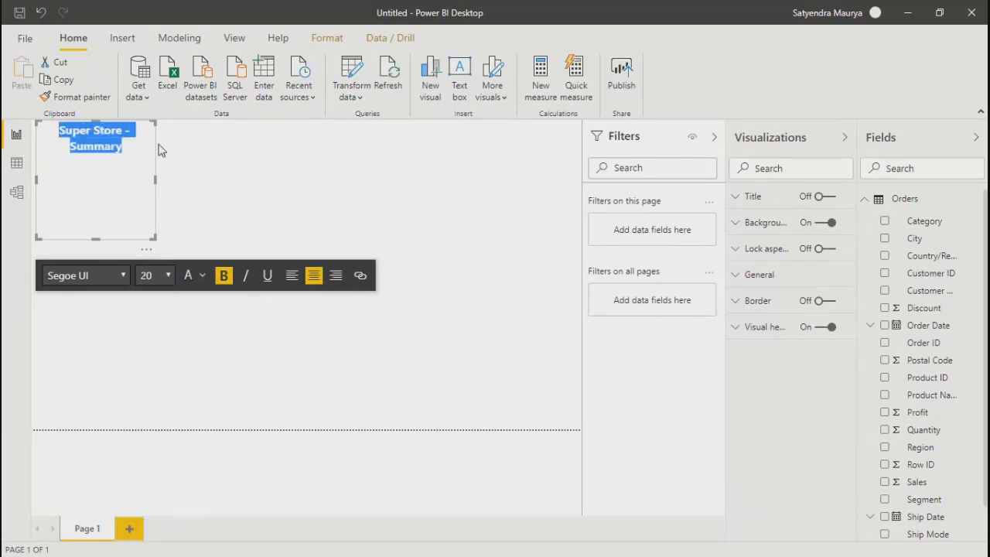
left_click(168, 276)
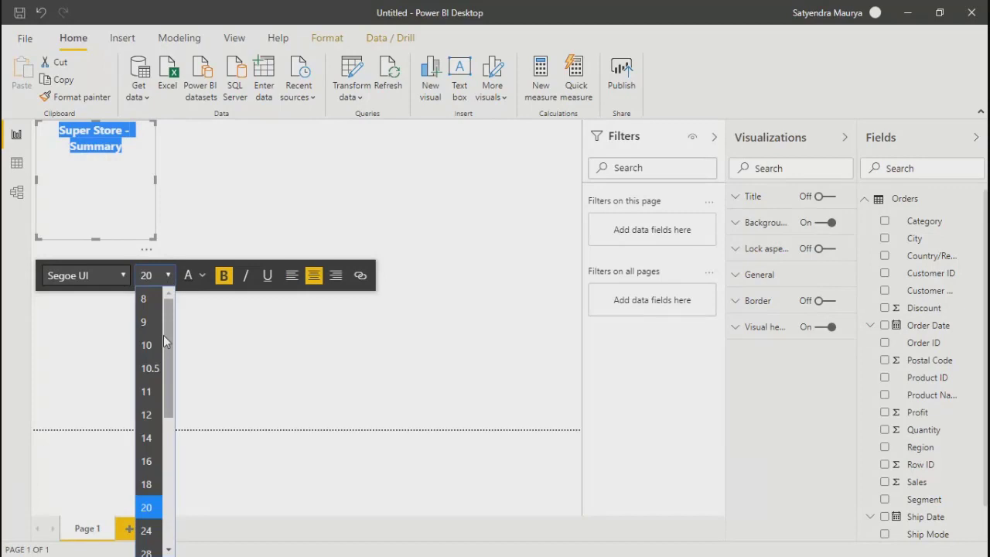
left_click(153, 547)
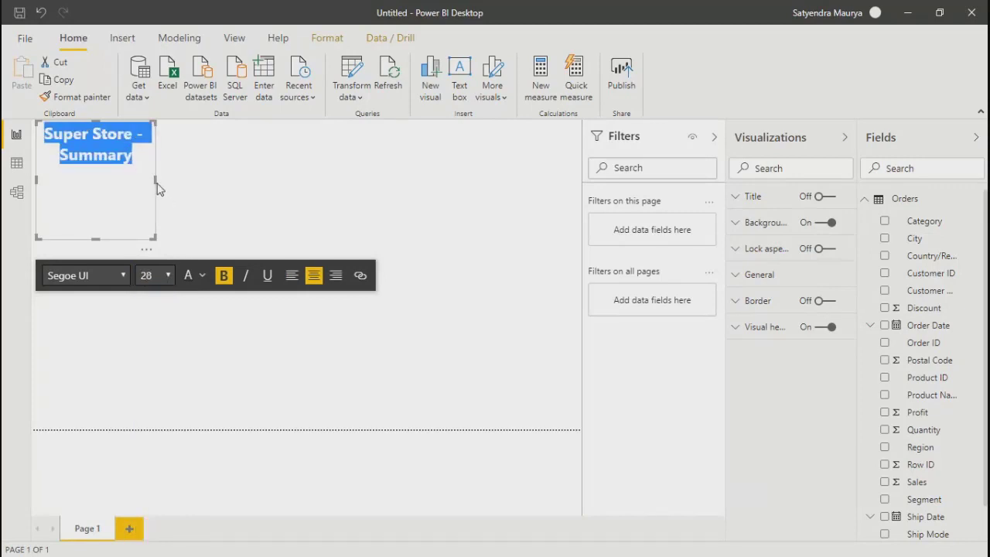
Step: Stretch the title text box across the full page width and reduce its height to a single-line banner
left_click_drag(157, 190, 581, 199)
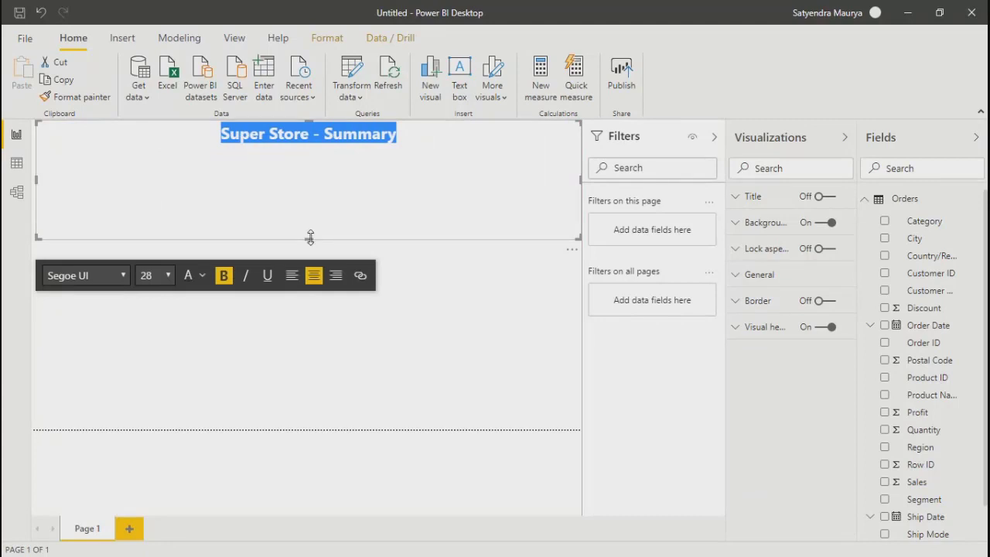
left_click_drag(310, 237, 316, 145)
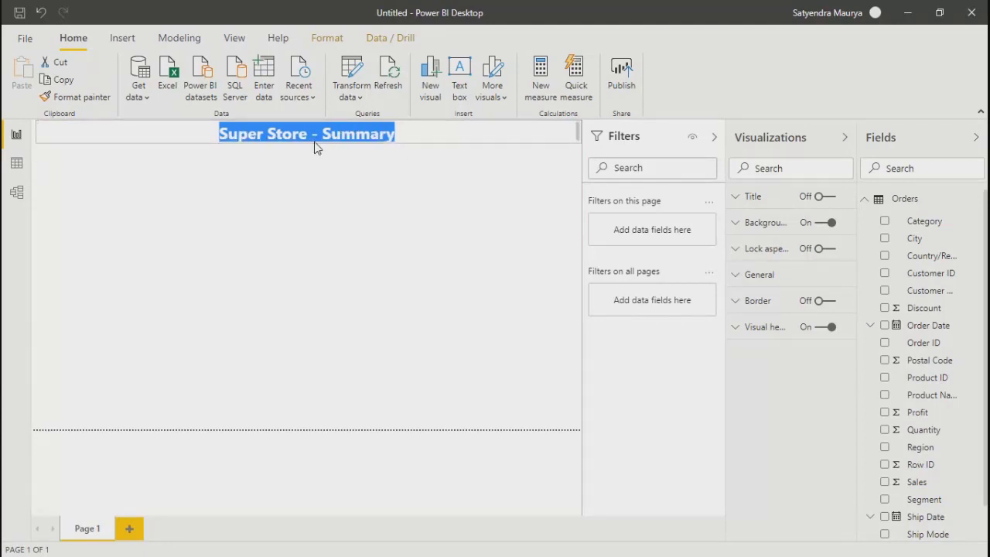
left_click(458, 241)
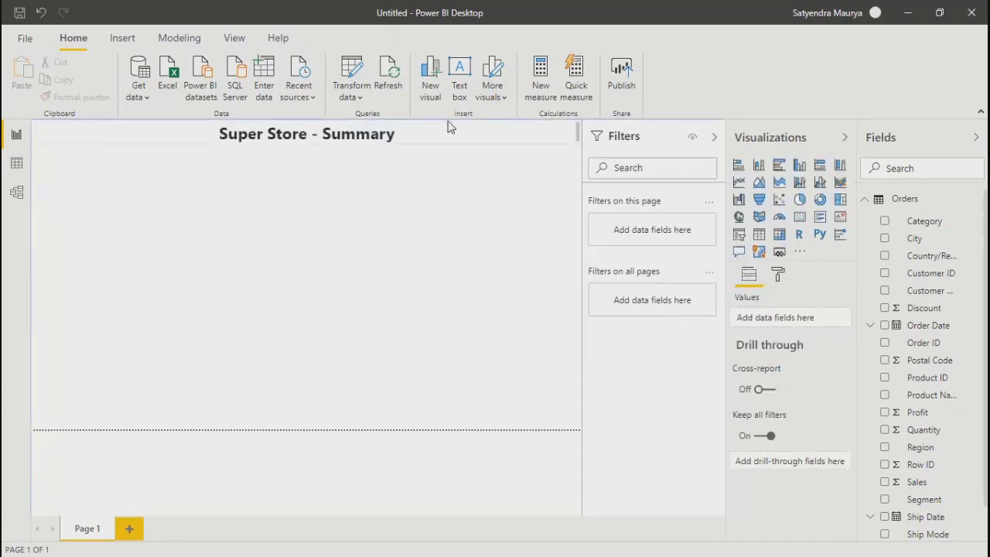
Step: Select the title text box and switch on its Title option
left_click(449, 127)
left_click(452, 205)
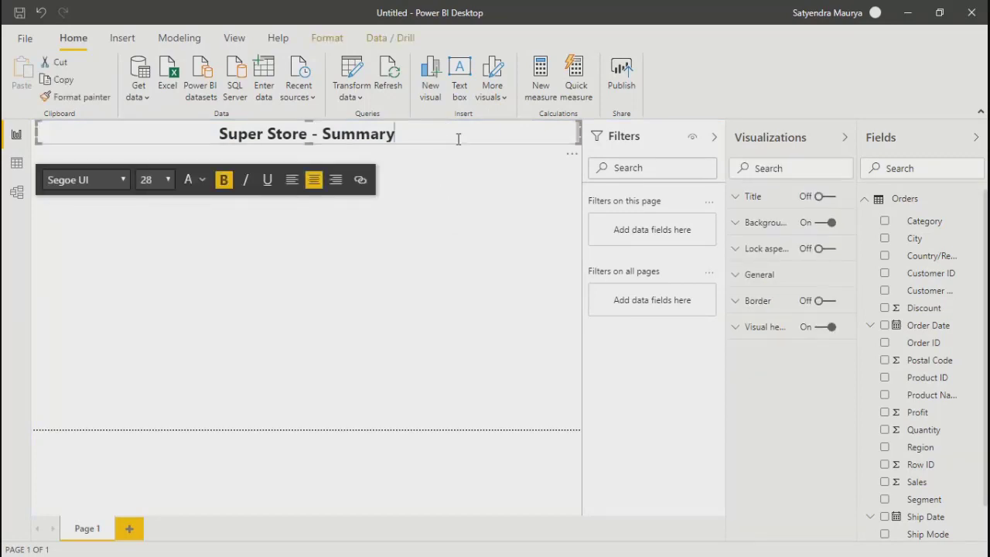
left_click(455, 139)
left_click(828, 198)
left_click(828, 198)
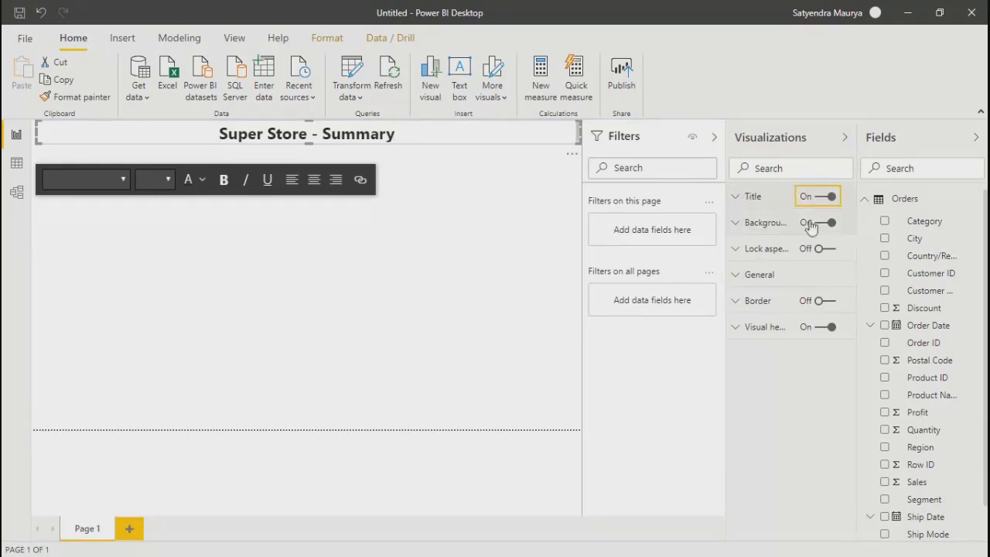
Step: Set the title text box's background colour to a medium gold shade from the theme colours
left_click(737, 223)
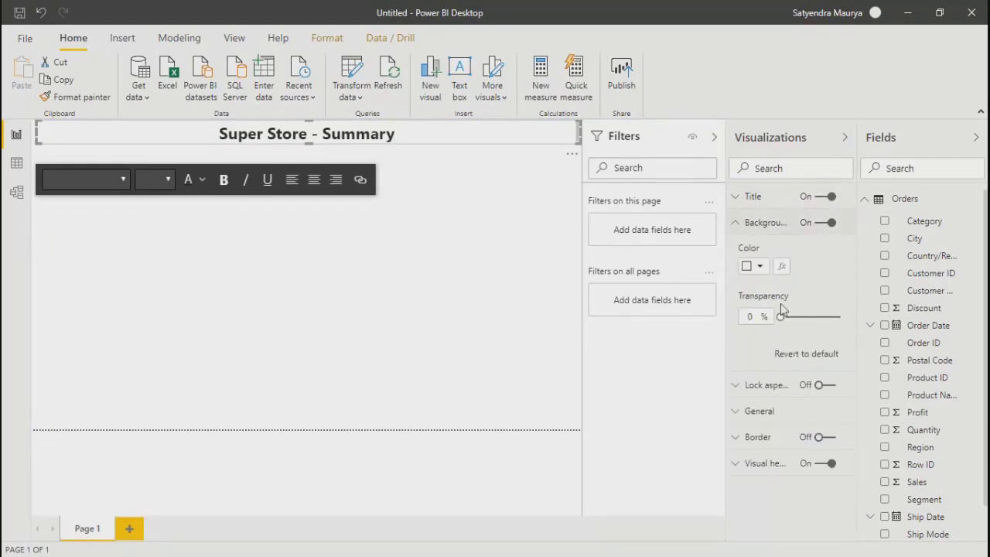
left_click(754, 267)
left_click(835, 311)
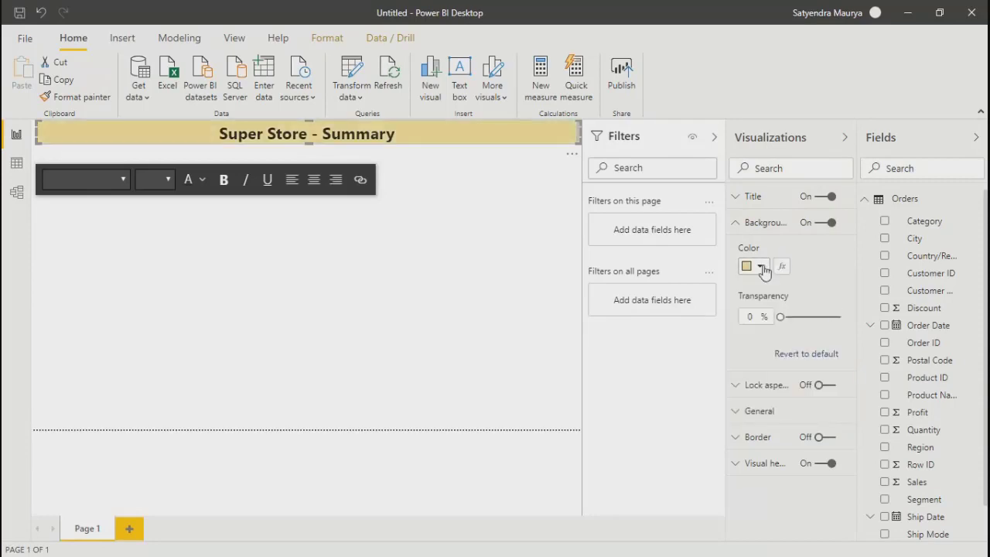
left_click(760, 266)
left_click(823, 337)
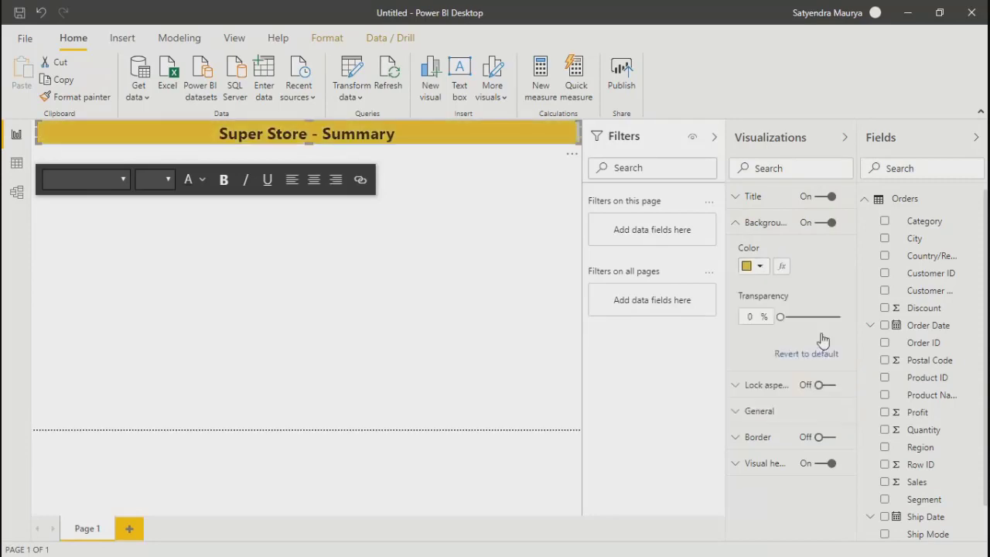
left_click(517, 312)
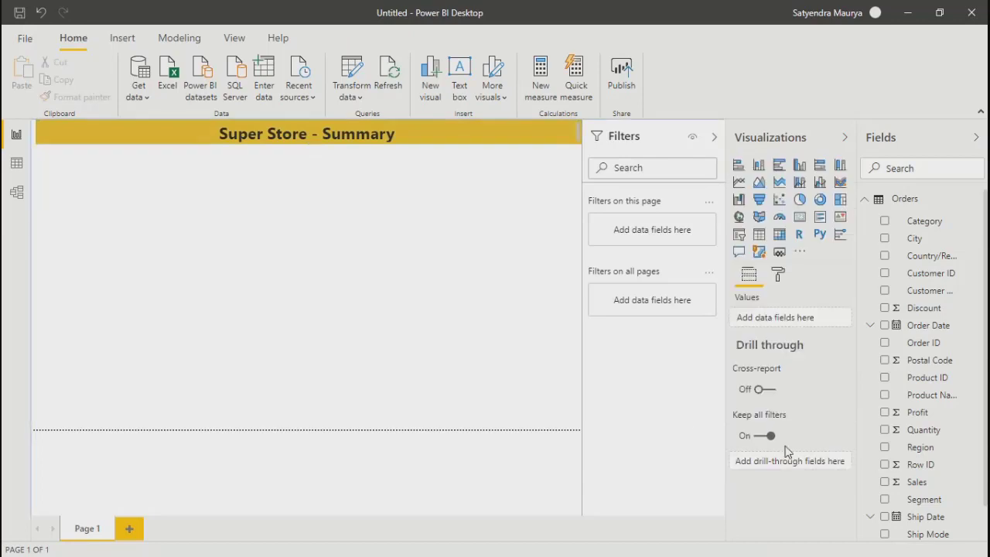
Step: Set the report page's background colour to a dark grey from the theme colours
left_click(776, 277)
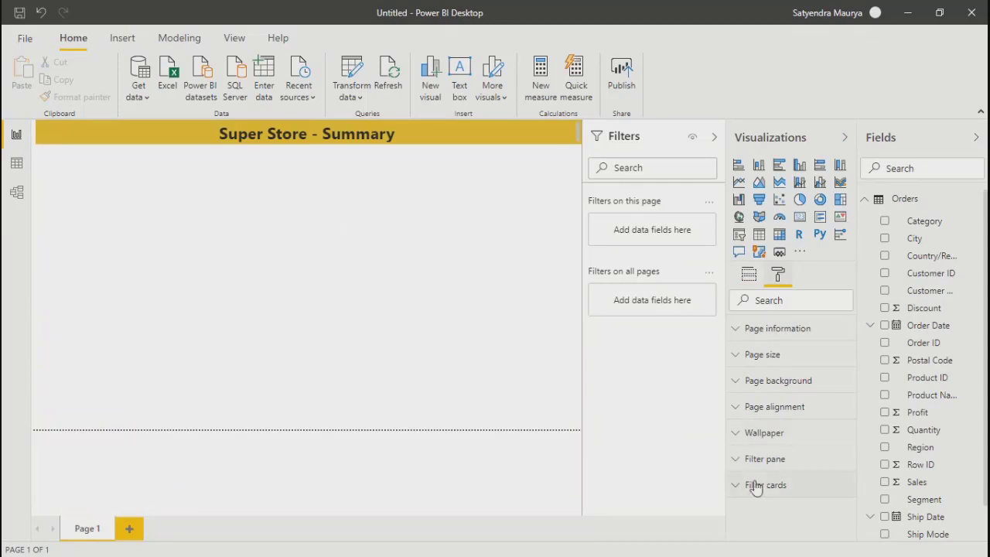
left_click(738, 381)
left_click(753, 424)
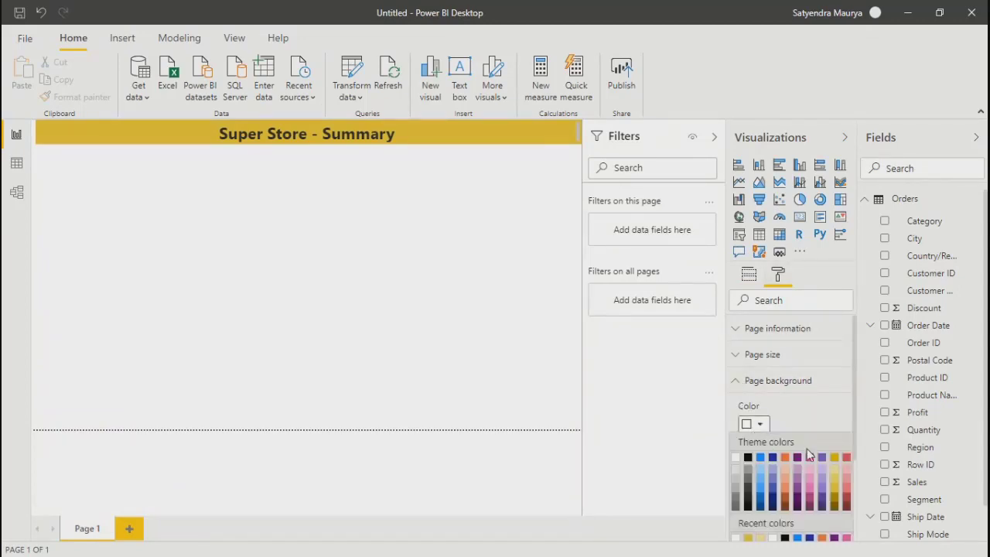
left_click(738, 484)
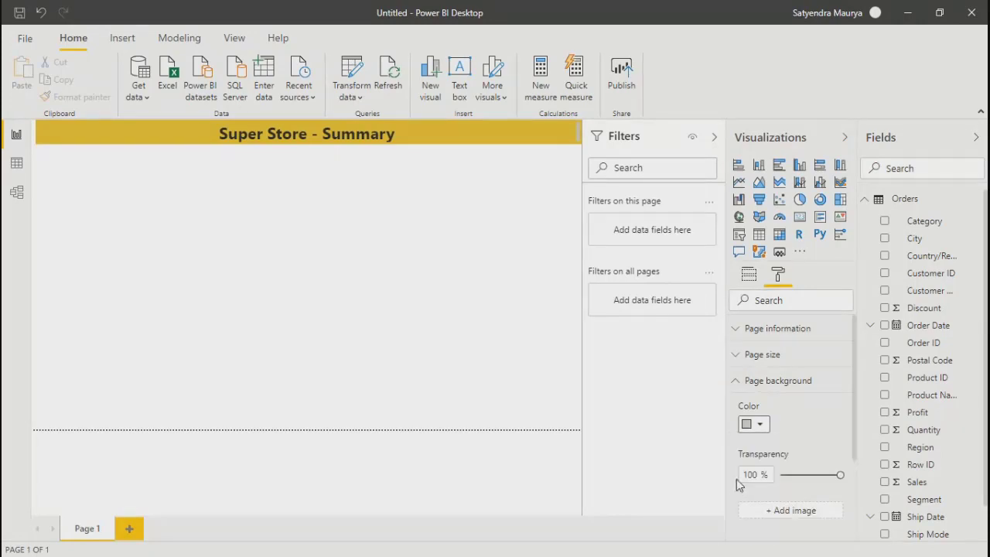
left_click(758, 424)
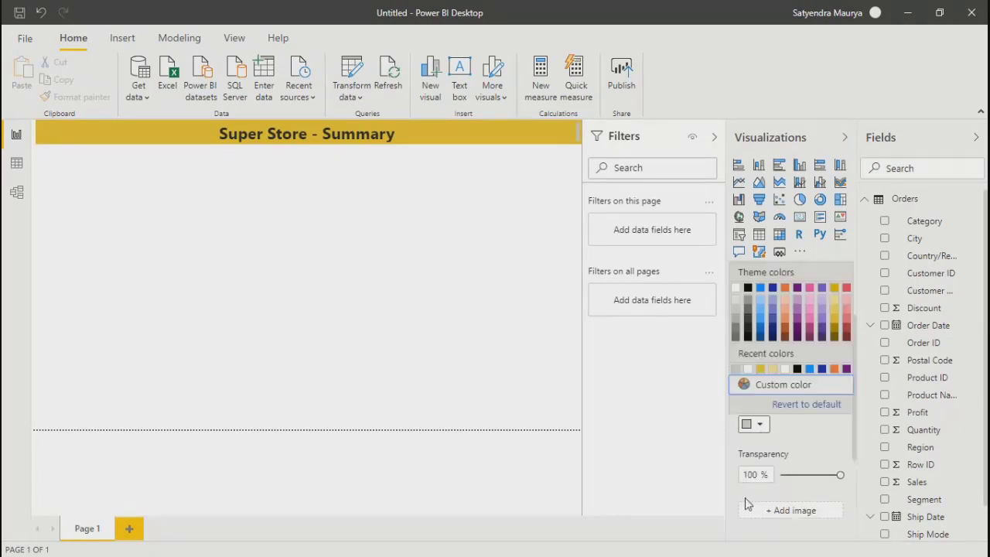
left_click(737, 328)
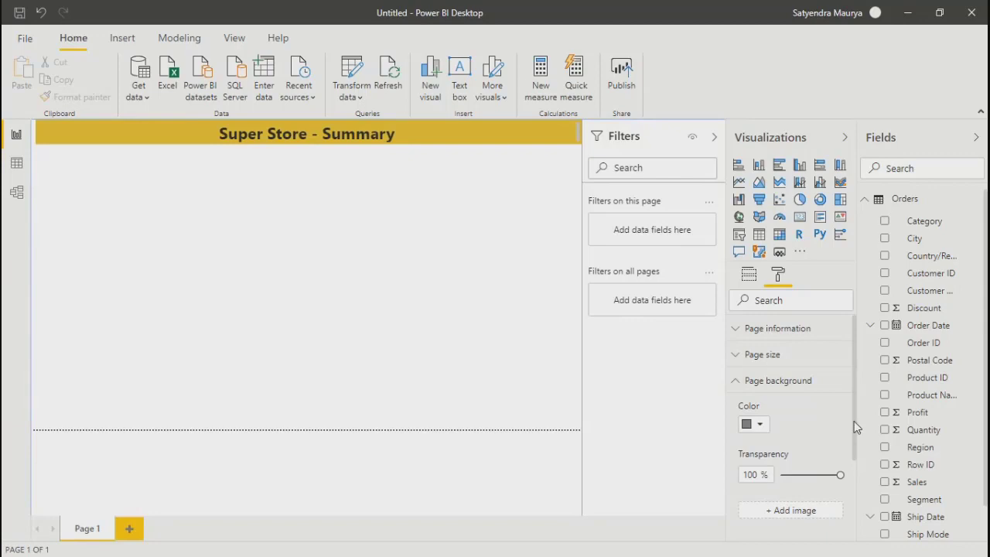
scroll(854, 420, "down", 3)
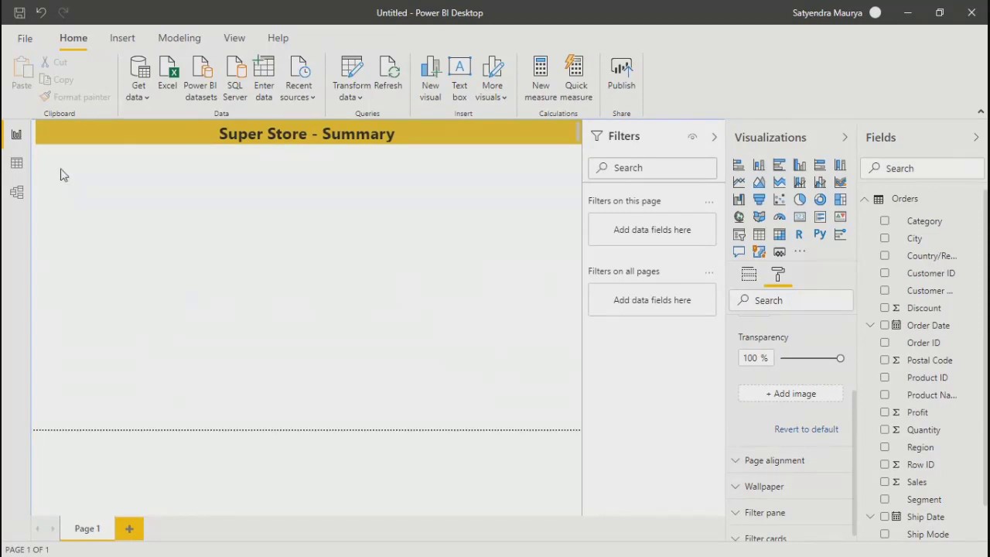
Step: Add an empty donut chart to the page and widen the Filters pane
left_click_drag(52, 156, 325, 290)
left_click(820, 201)
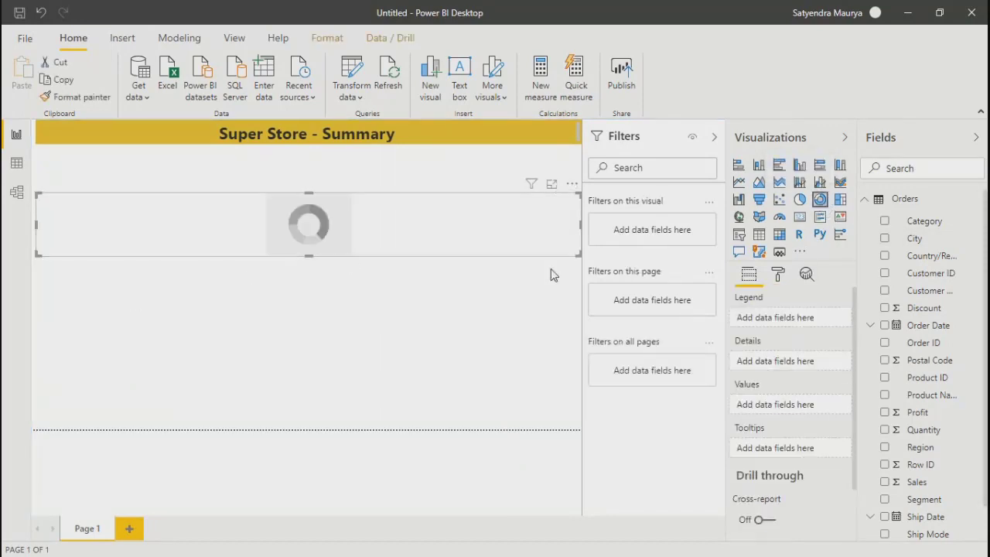
left_click_drag(584, 228, 450, 244)
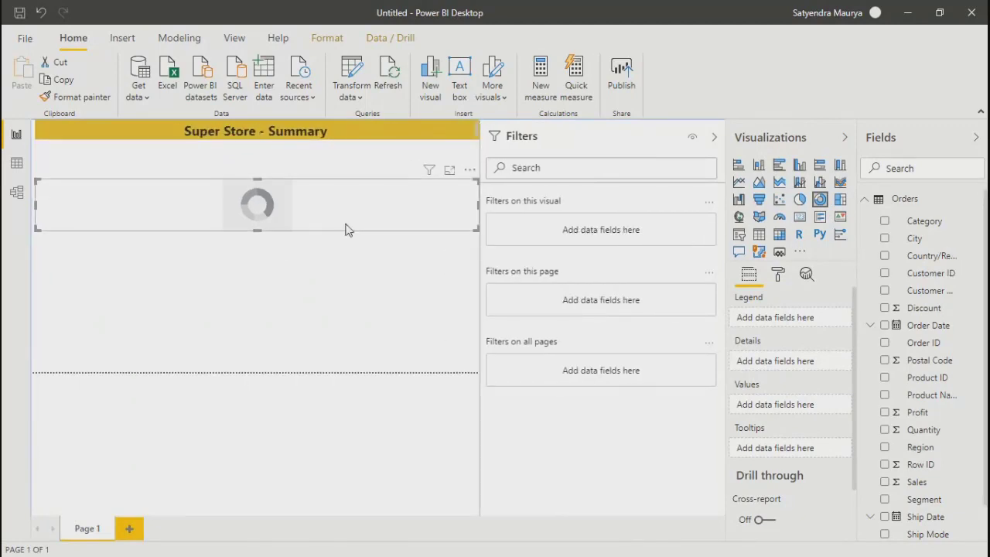
Step: Assign Region as the donut chart's legend and Sales as its values
left_click(884, 222)
left_click(885, 222)
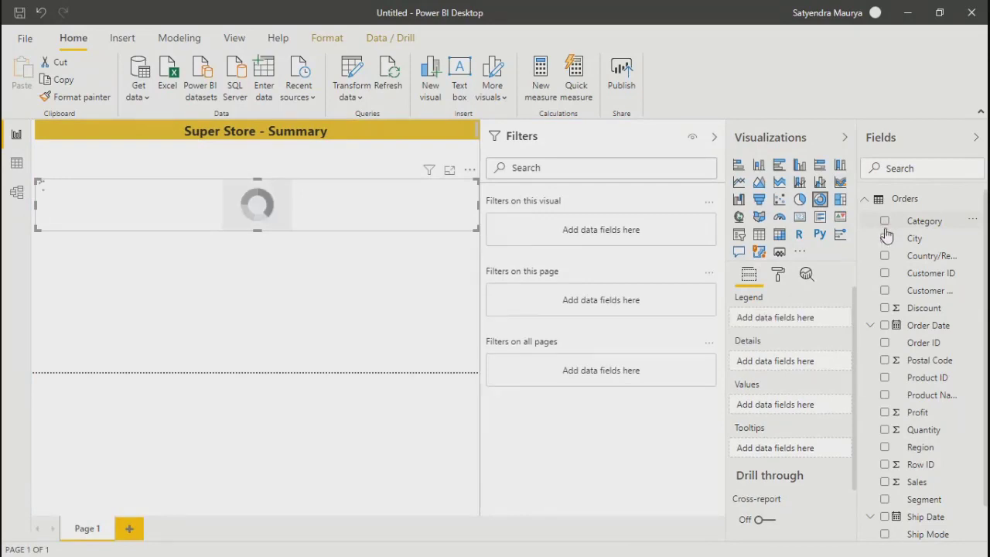
left_click(885, 447)
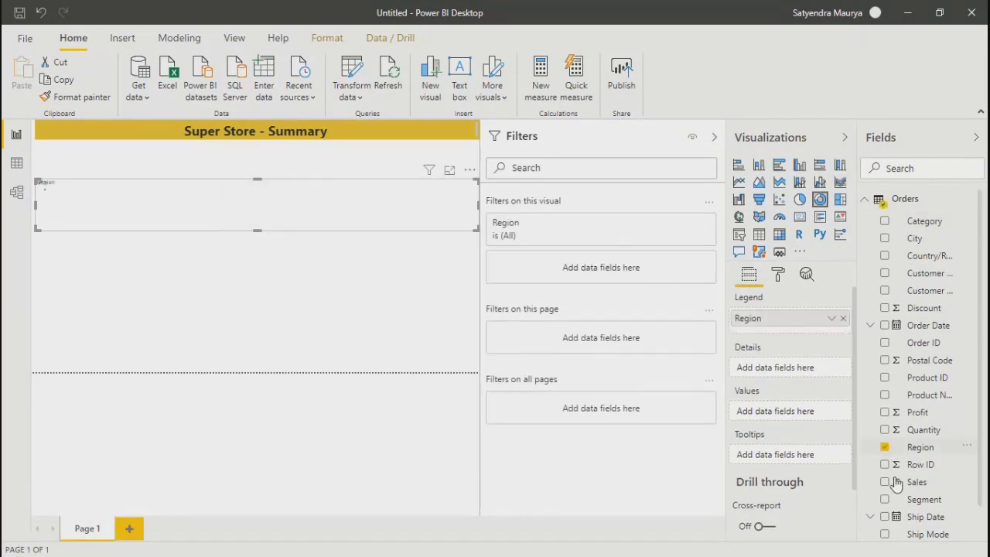
left_click(885, 482)
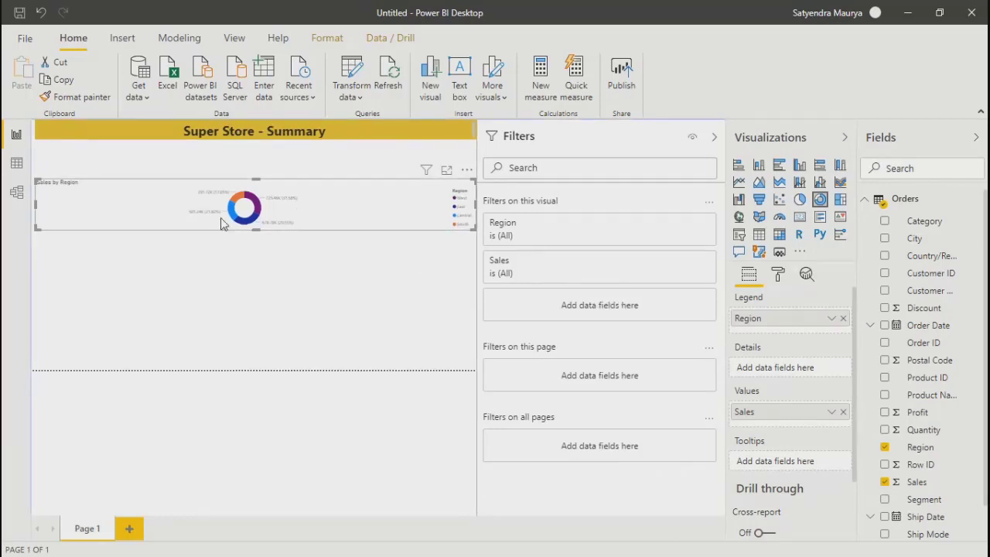
left_click(462, 253)
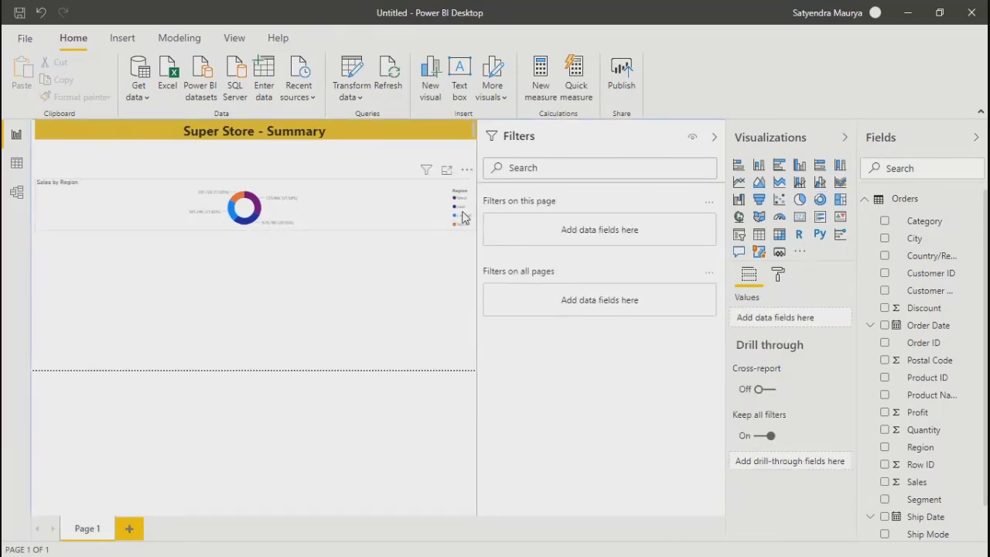
Step: Narrow the donut chart to about a third of the page width and extend its upper edge to the title banner
left_click(465, 215)
left_click_drag(475, 205, 181, 206)
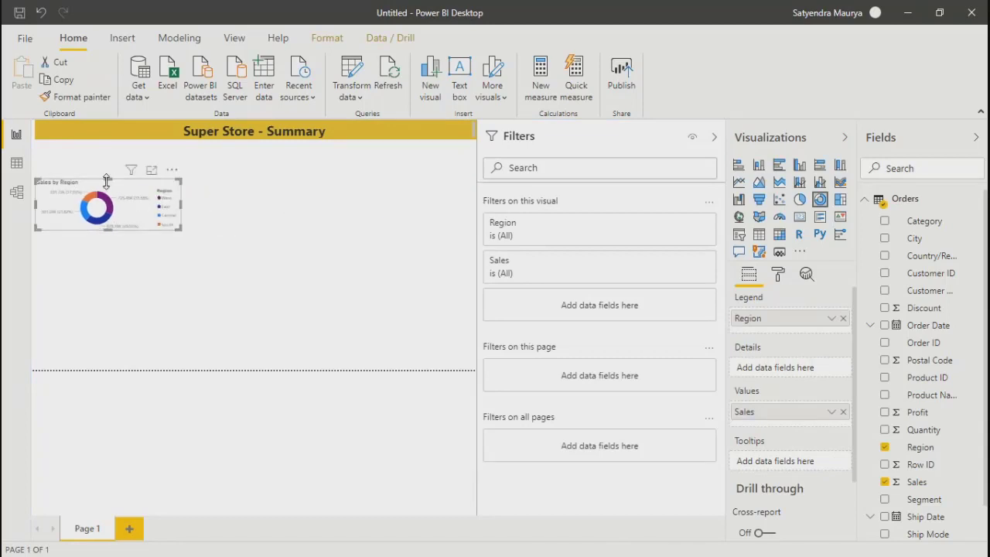
left_click_drag(112, 179, 110, 141)
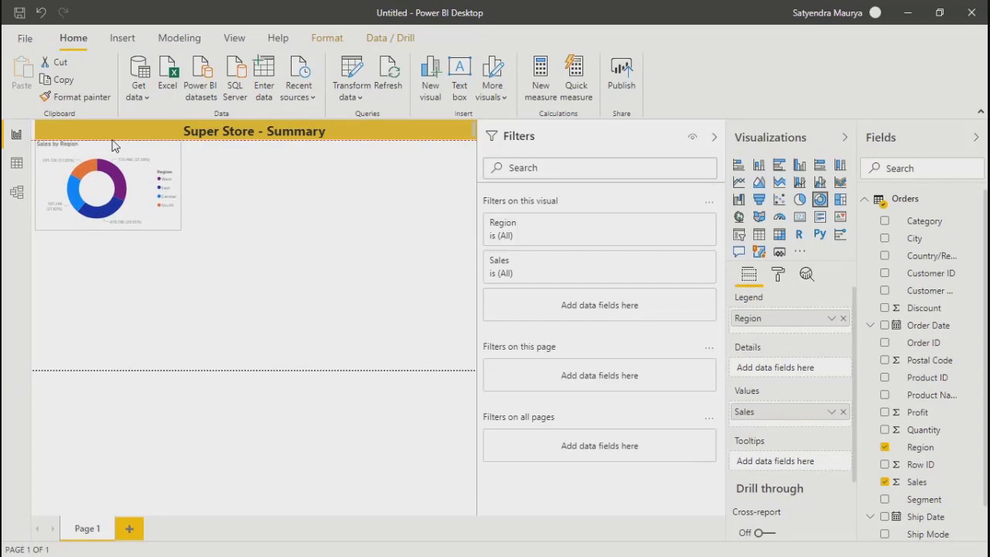
left_click(186, 268)
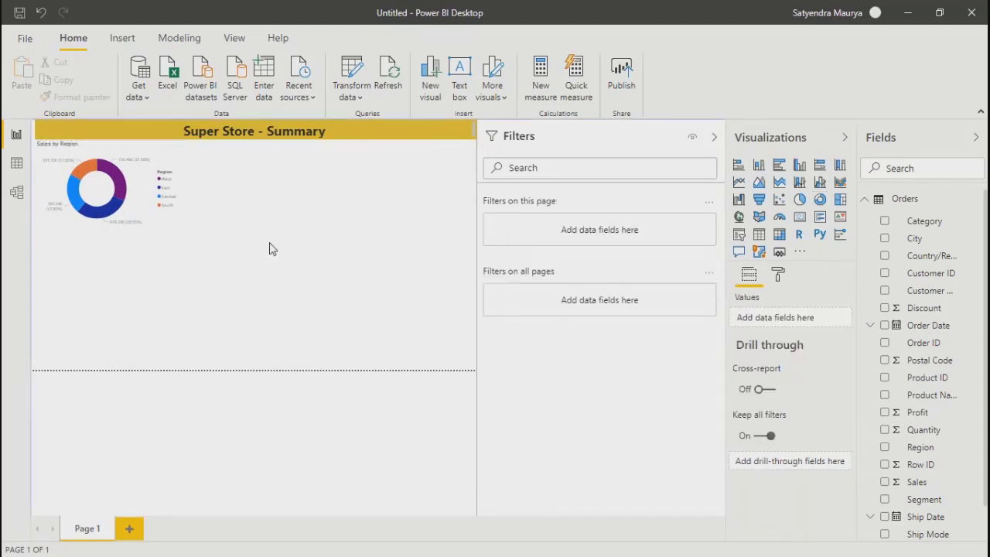
left_click(143, 202)
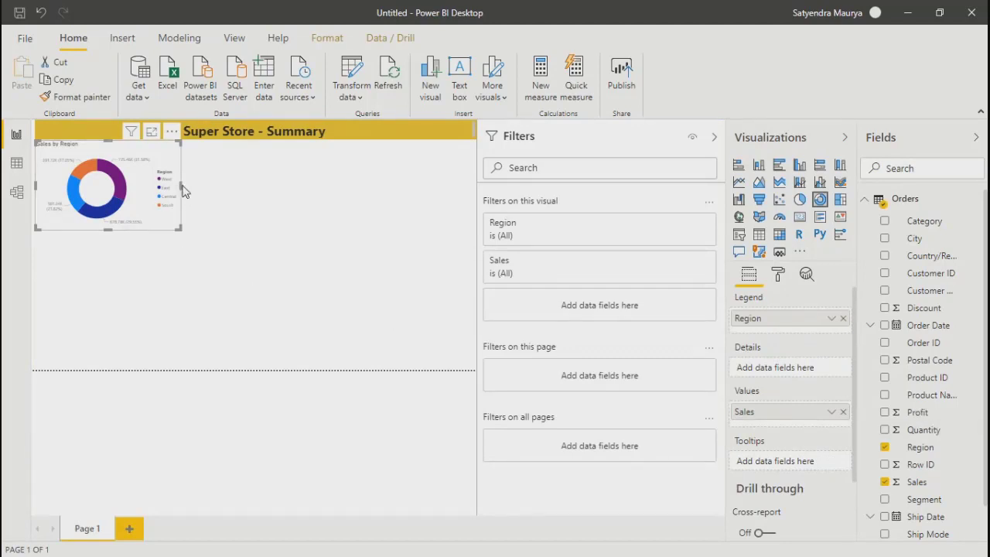
left_click_drag(184, 191, 170, 188)
left_click(285, 245)
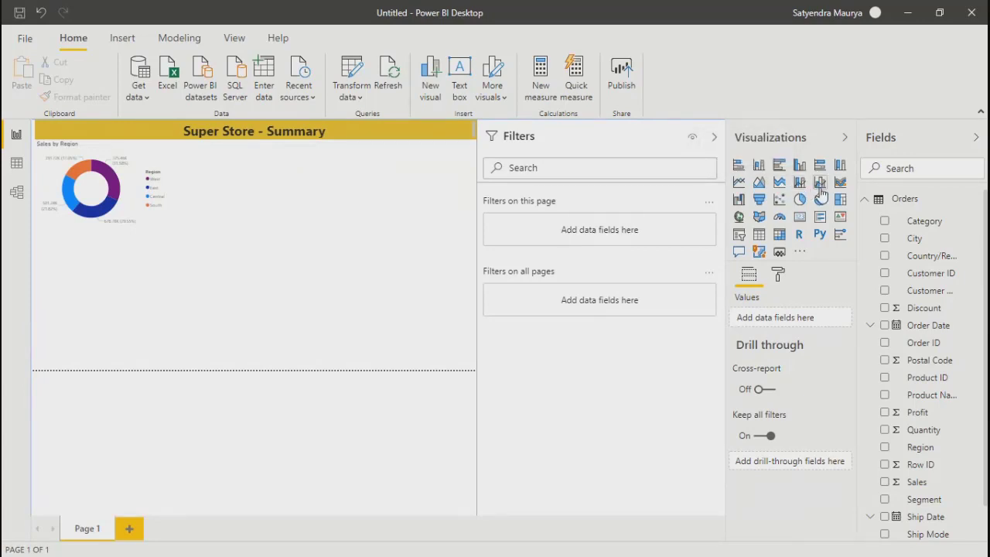
Step: Add a line chart with the Month level of the Order Date hierarchy on its axis
left_click(739, 183)
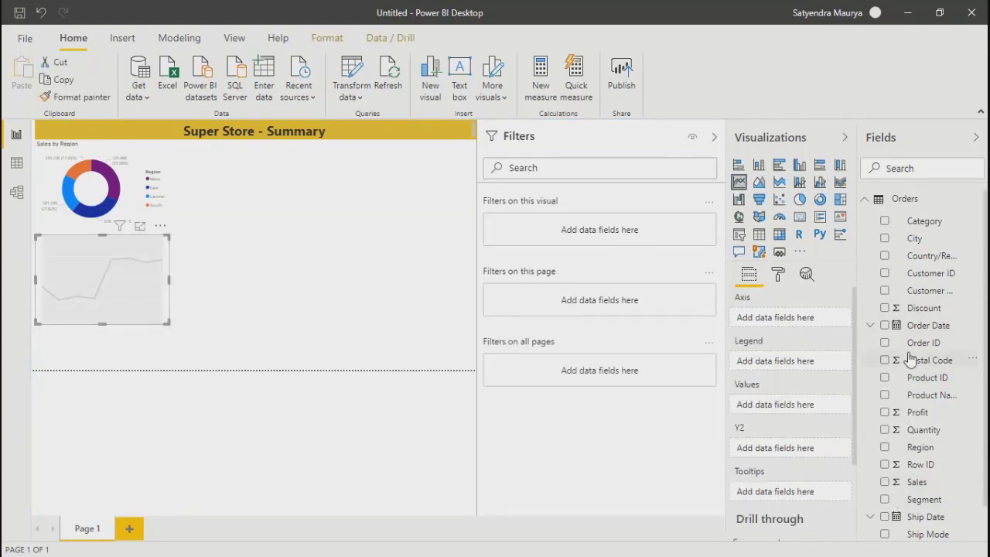
left_click(871, 325)
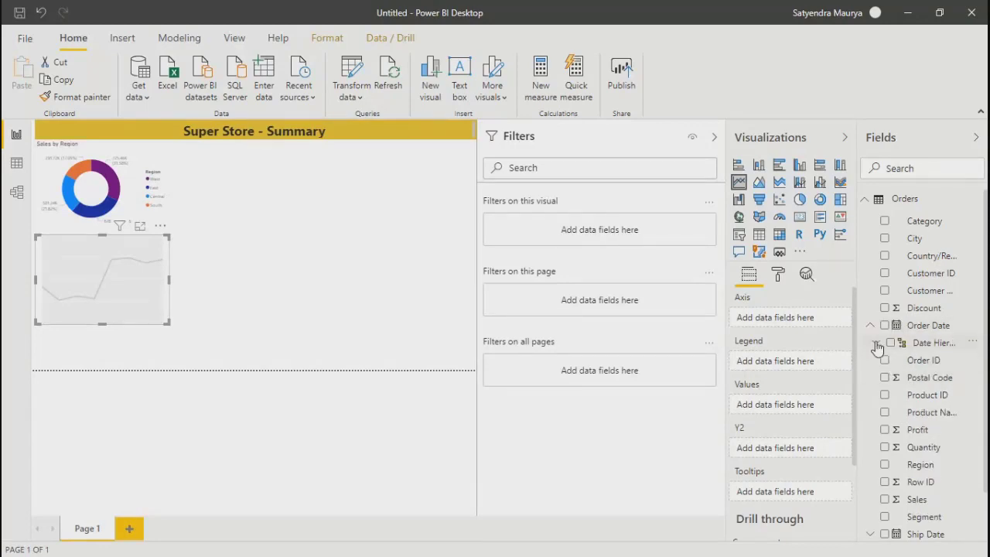
left_click(876, 343)
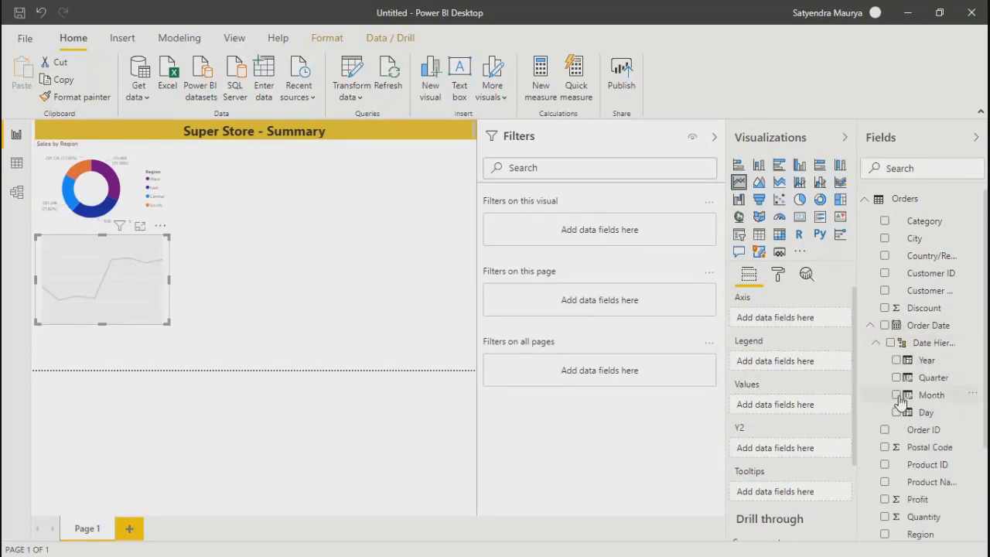
left_click(897, 395)
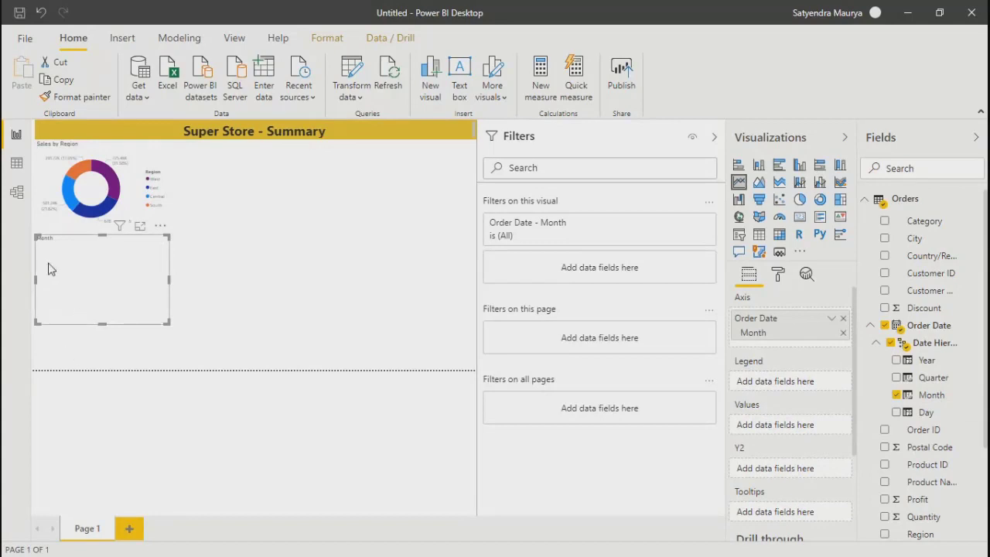
Step: Add Profit and Sales as the line chart's values
left_click(886, 499)
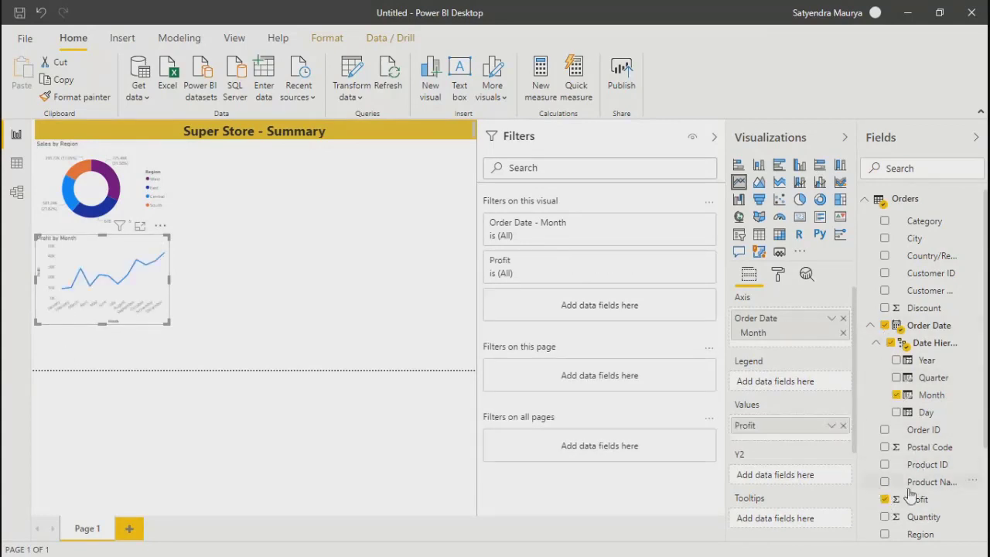
scroll(919, 503, "down", 3)
left_click(885, 445)
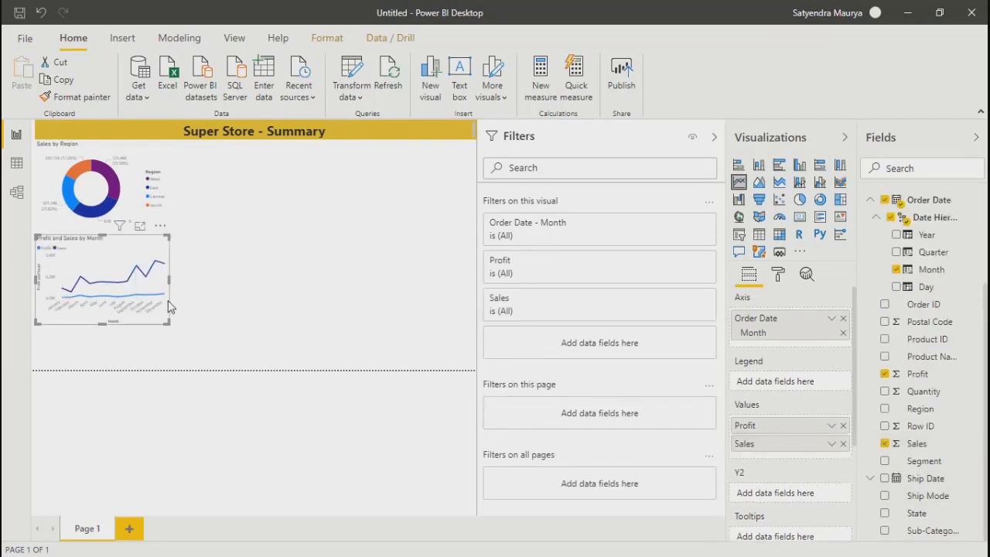
Step: Place the line chart beside the donut chart under the title banner and stretch it to the page's far edge
left_click_drag(168, 280, 409, 297)
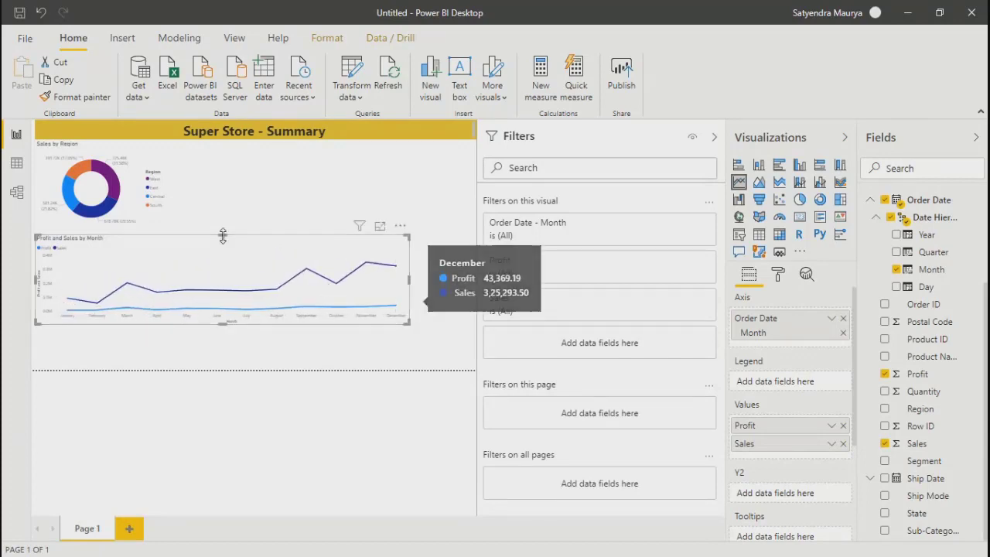
left_click_drag(211, 241, 279, 264)
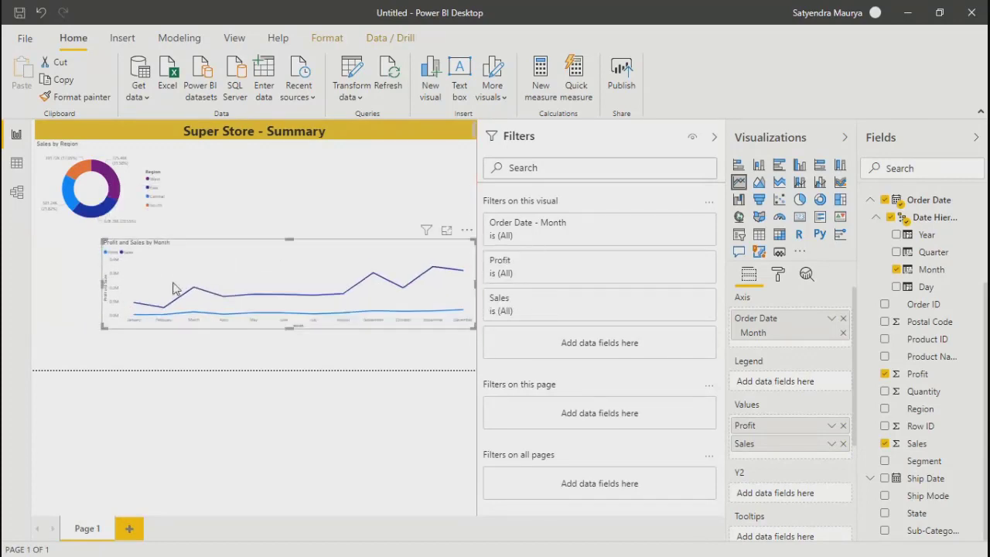
left_click_drag(102, 300, 208, 291)
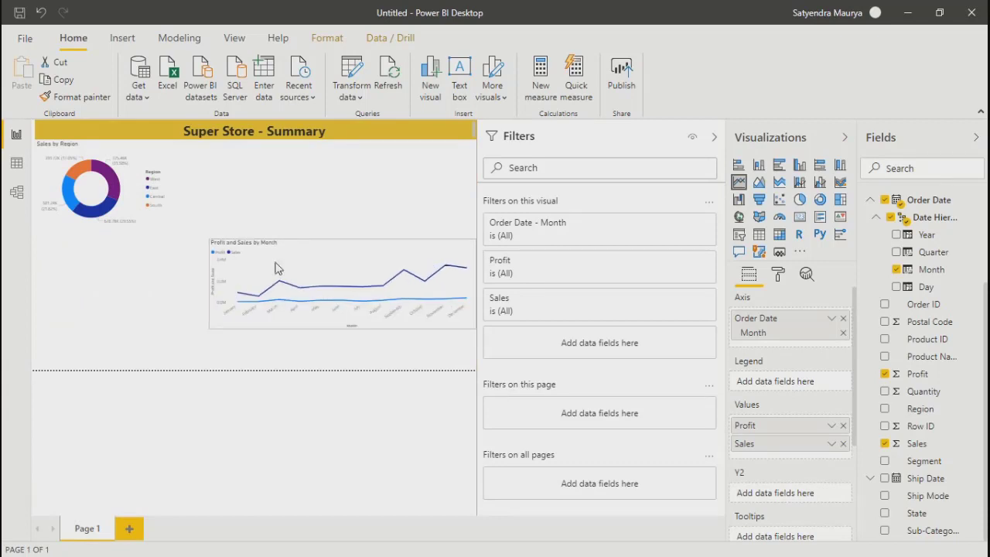
left_click_drag(316, 276, 278, 180)
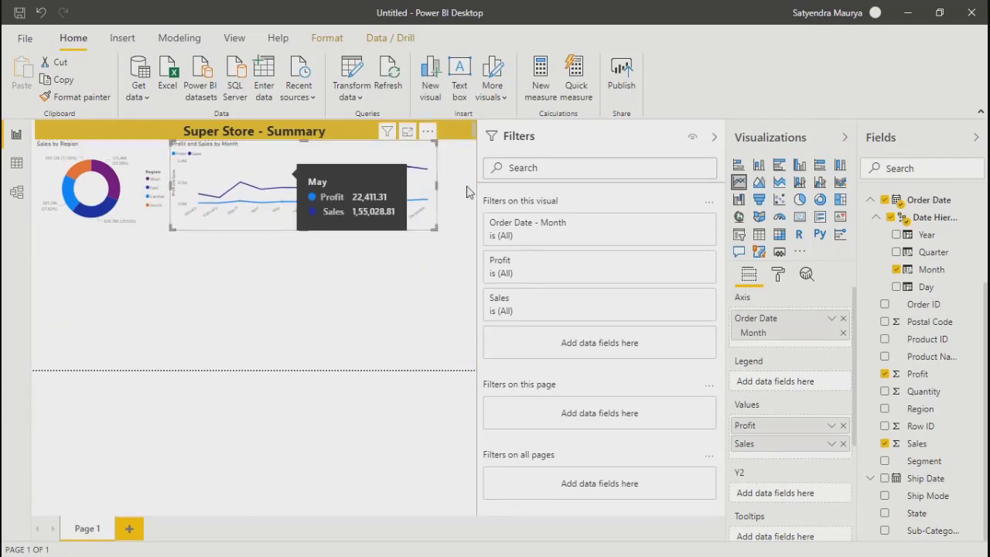
left_click_drag(436, 185, 475, 185)
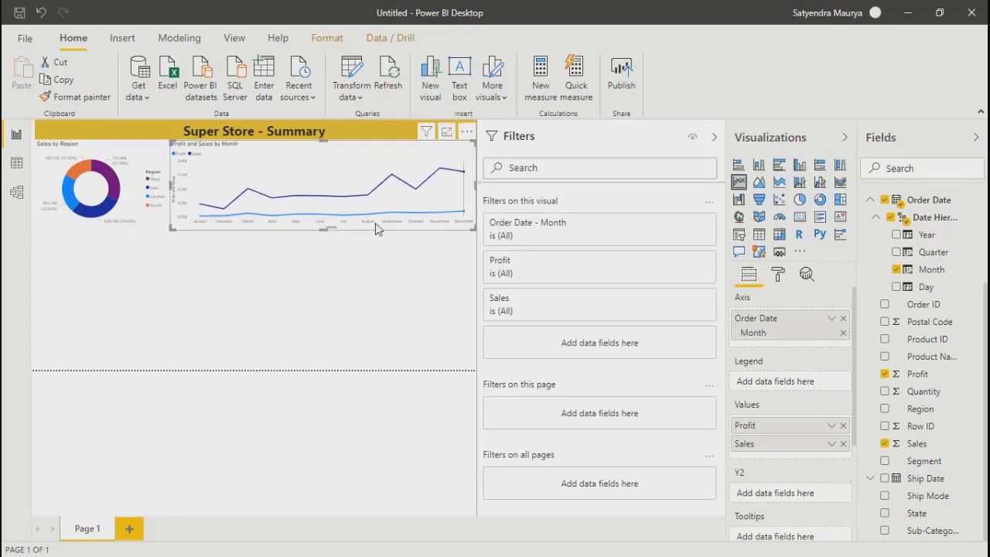
left_click(298, 275)
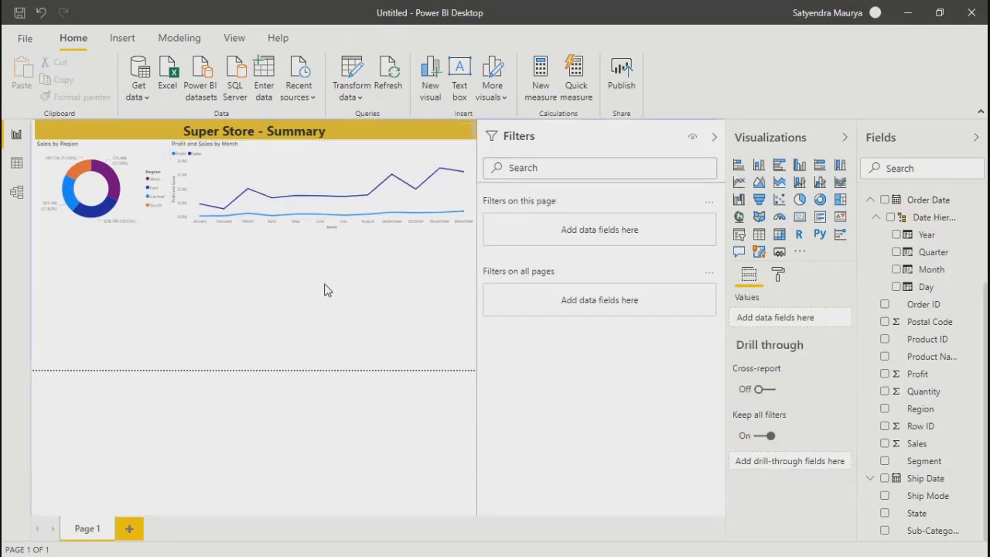
Step: Open the Profit and Sales by Month line chart in focus mode and examine its monthly values
left_click(247, 189)
left_click(381, 271)
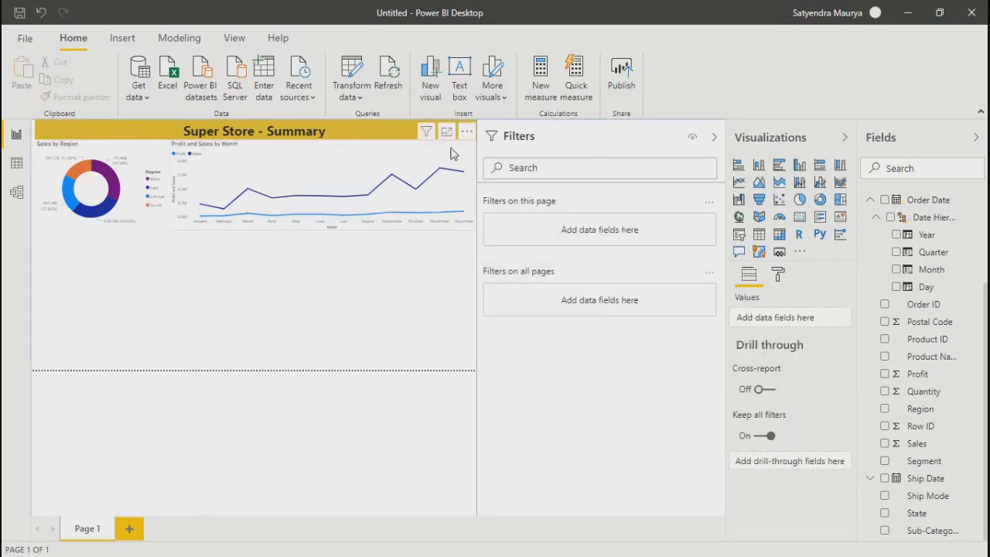
left_click(447, 133)
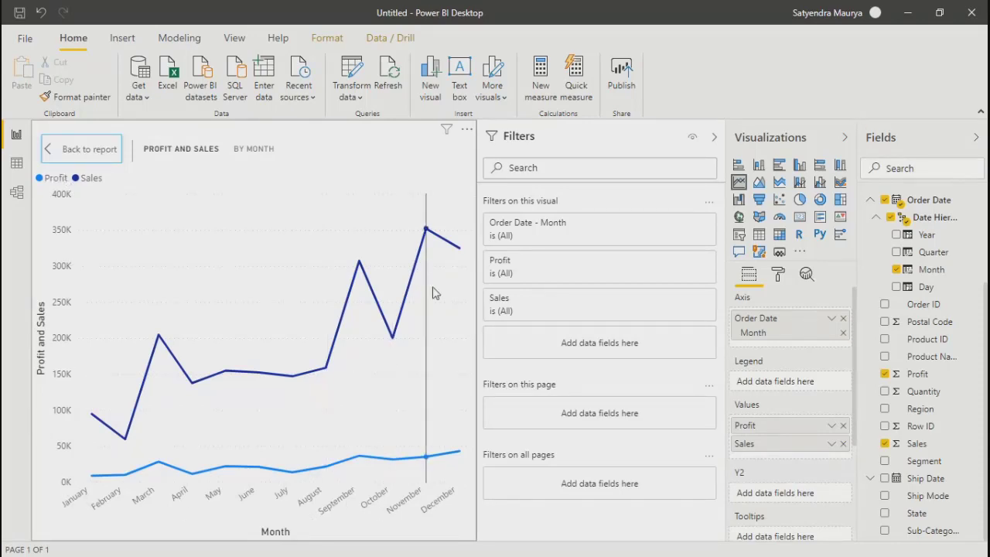
mouse_move(459, 253)
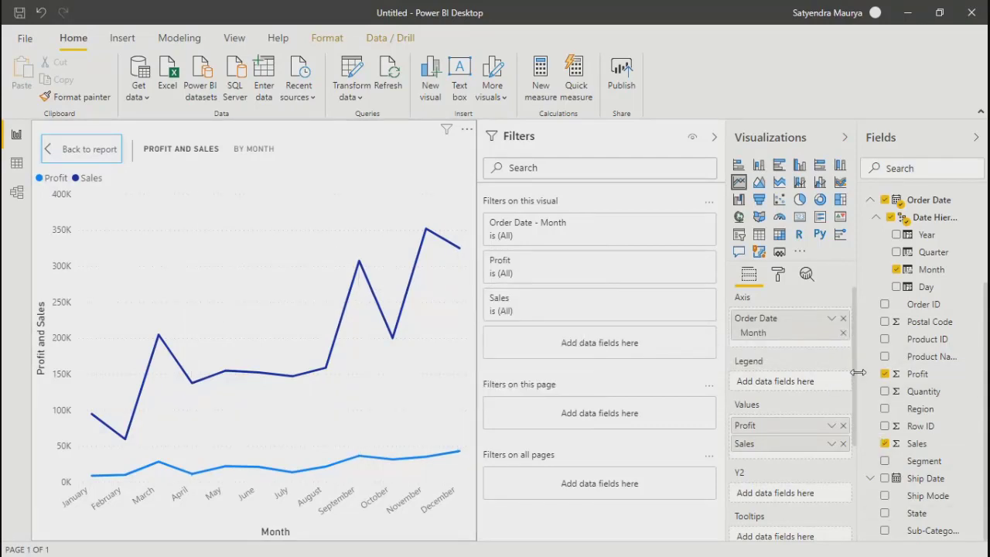
Step: Try plotting Sales on the line chart's secondary axis (Y2), leaving Profit as the only primary value
scroll(820, 377, "down", 2)
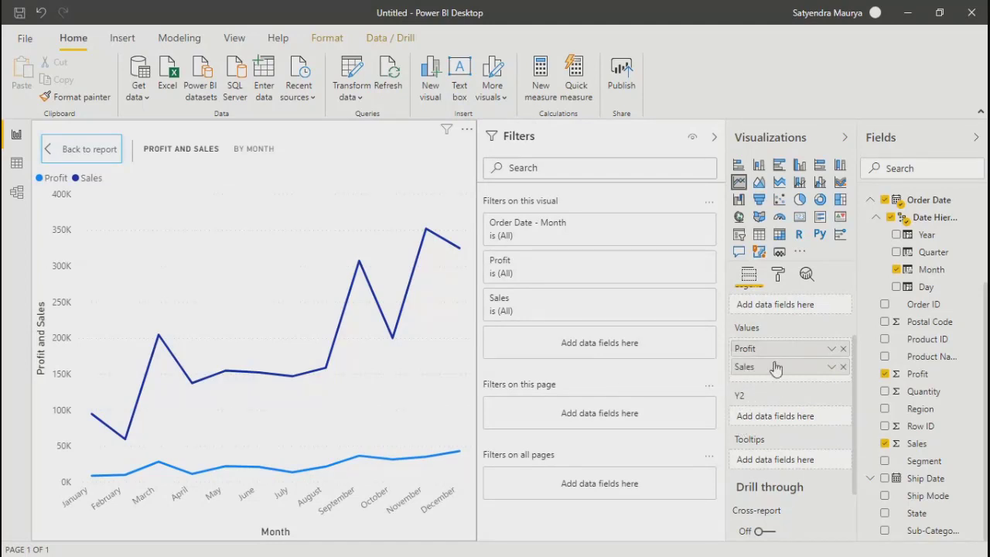
left_click_drag(778, 373, 775, 418)
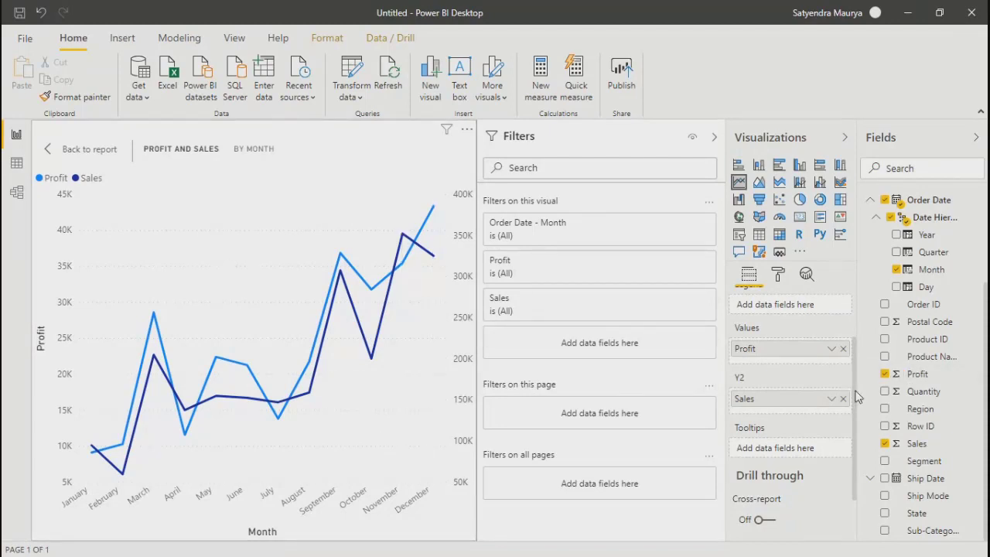
left_click_drag(855, 396, 856, 341)
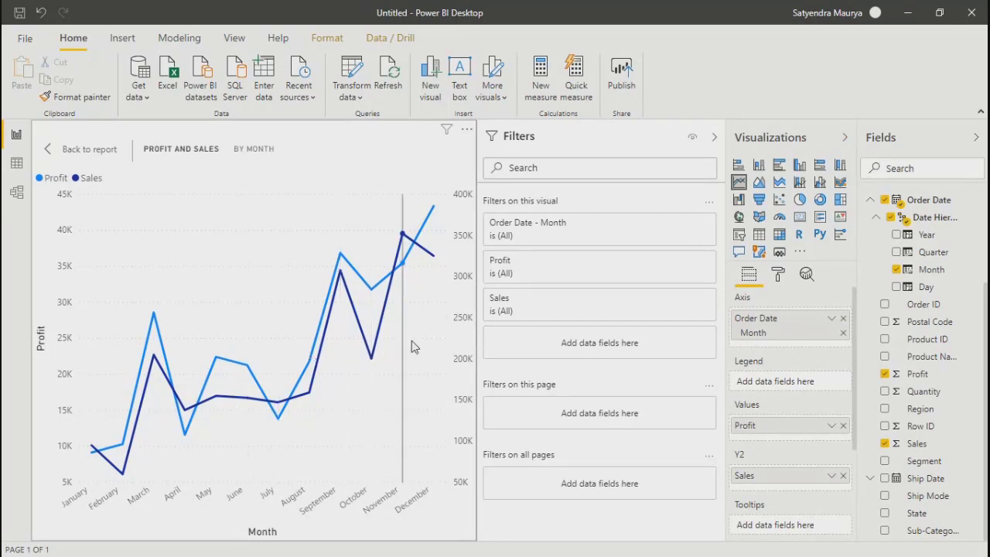
mouse_move(416, 348)
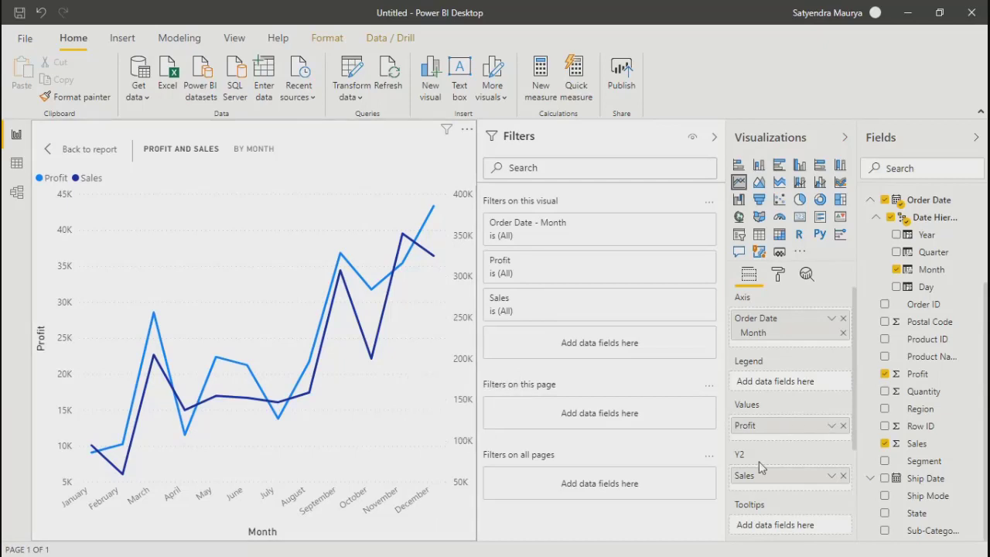
Step: Return Sales from the Y2 axis to the line chart's Values alongside Profit
left_click_drag(752, 488, 753, 442)
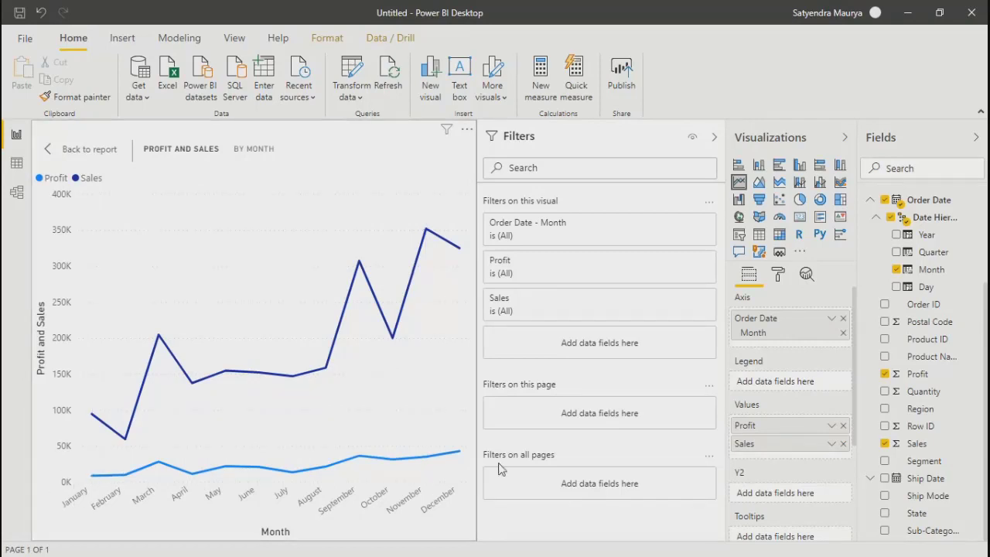
mouse_move(462, 457)
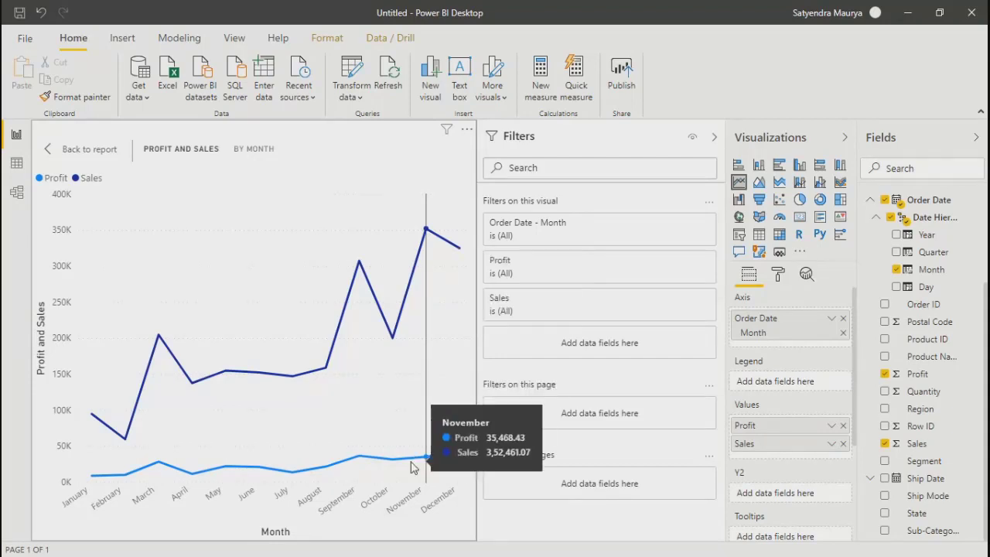
scroll(848, 420, "down", 3)
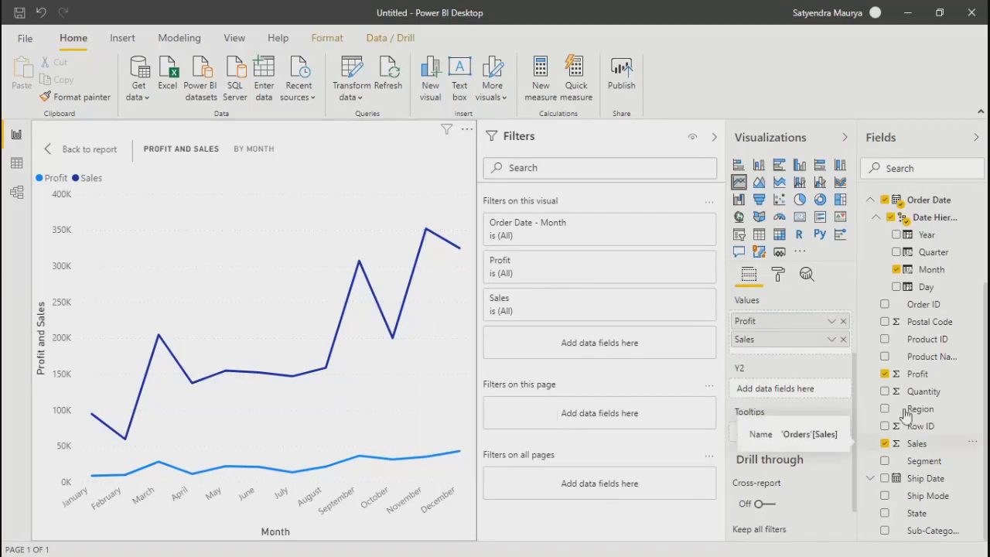
Step: Examine the line chart's Y axis formatting, including its position and scale type, and keep the scale type Linear
left_click(779, 275)
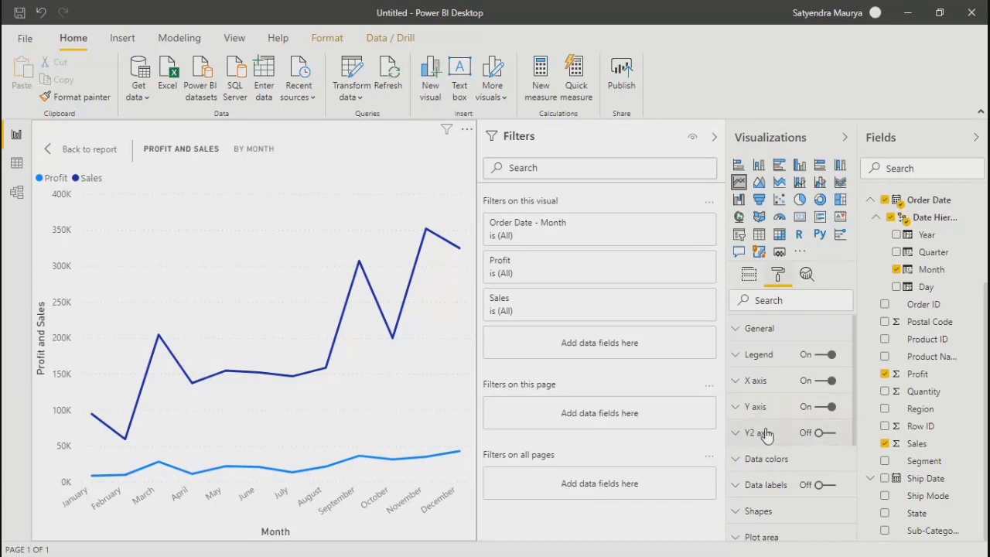
mouse_move(458, 383)
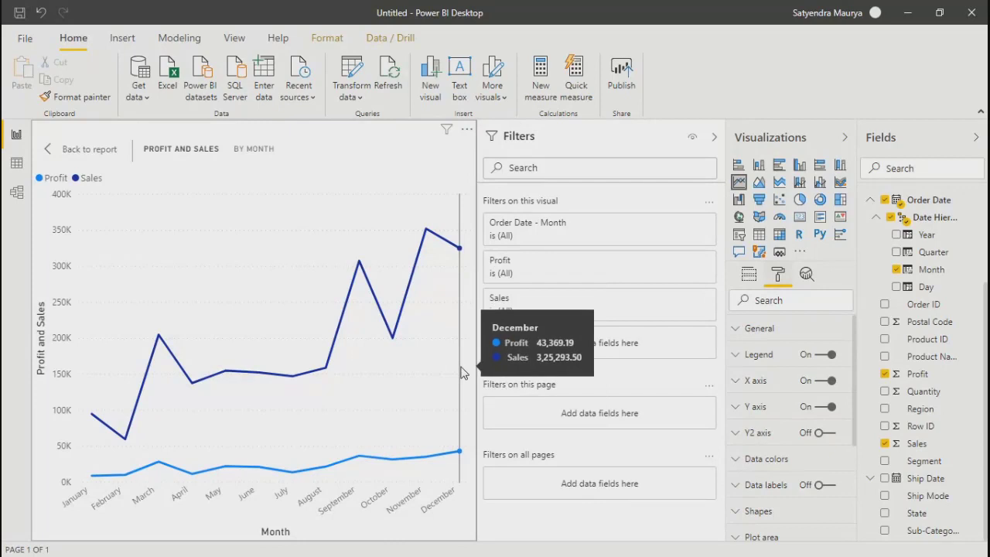
left_click(735, 410)
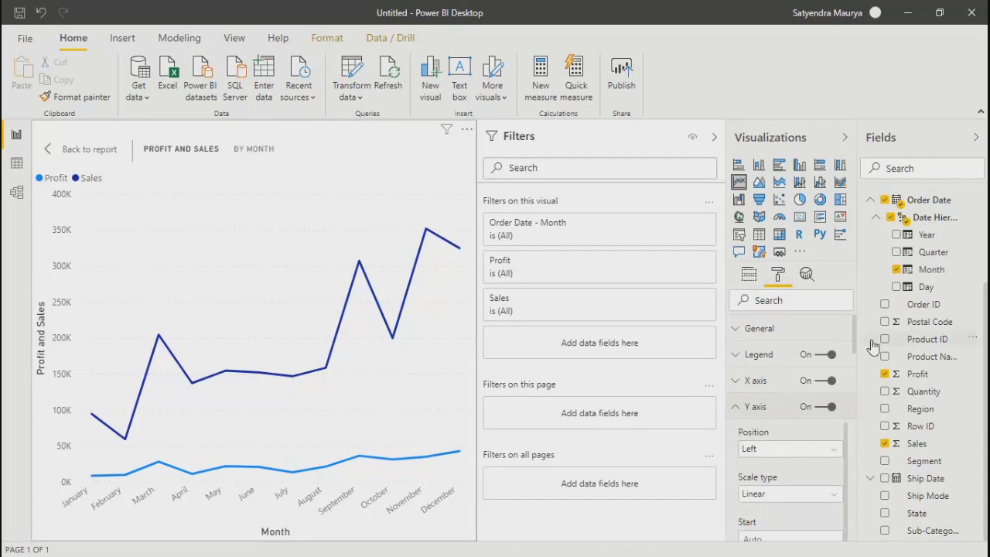
scroll(857, 352, "down", 3)
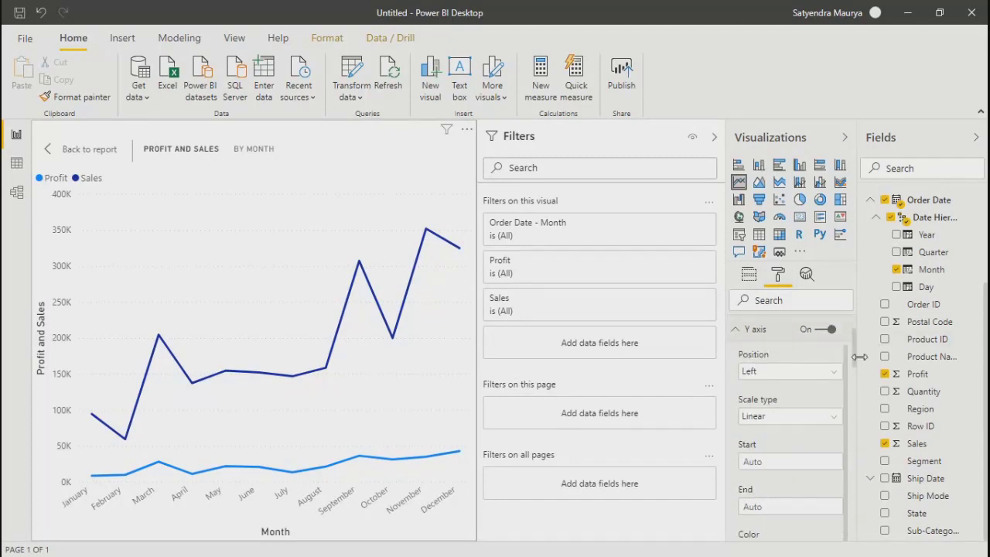
left_click(758, 371)
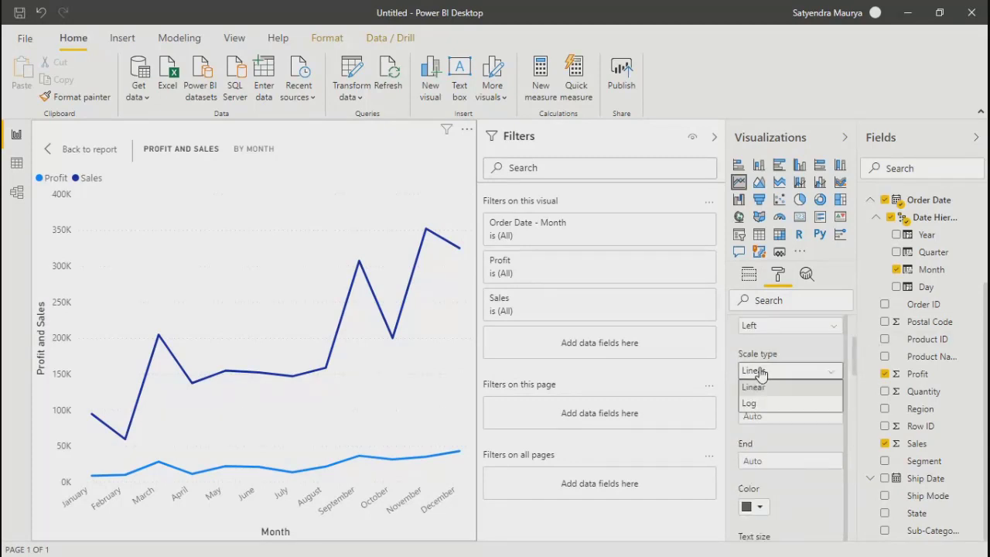
left_click(765, 388)
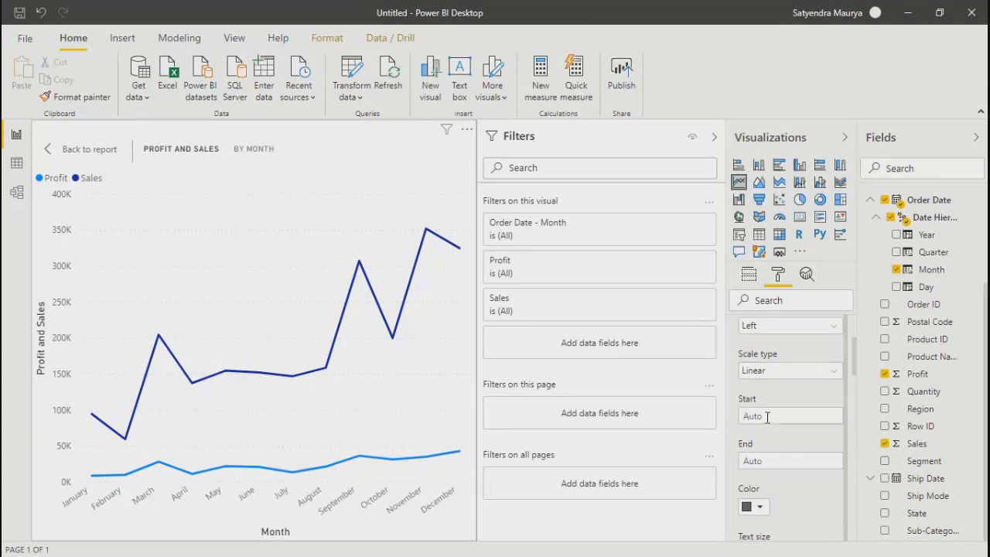
Step: Examine the line chart's Y axis display units and title style options, keeping Auto units and Show title only
left_click_drag(856, 364, 856, 403)
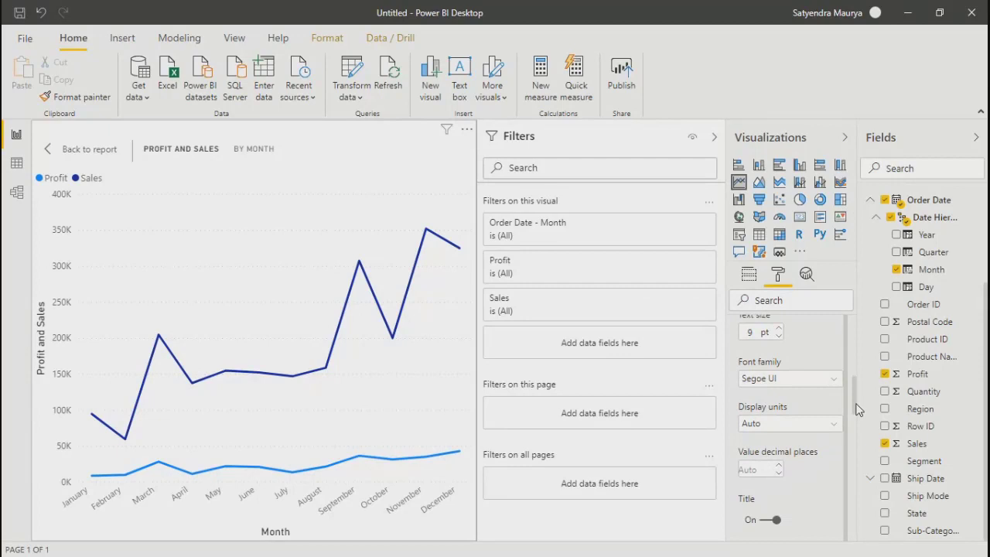
left_click(768, 424)
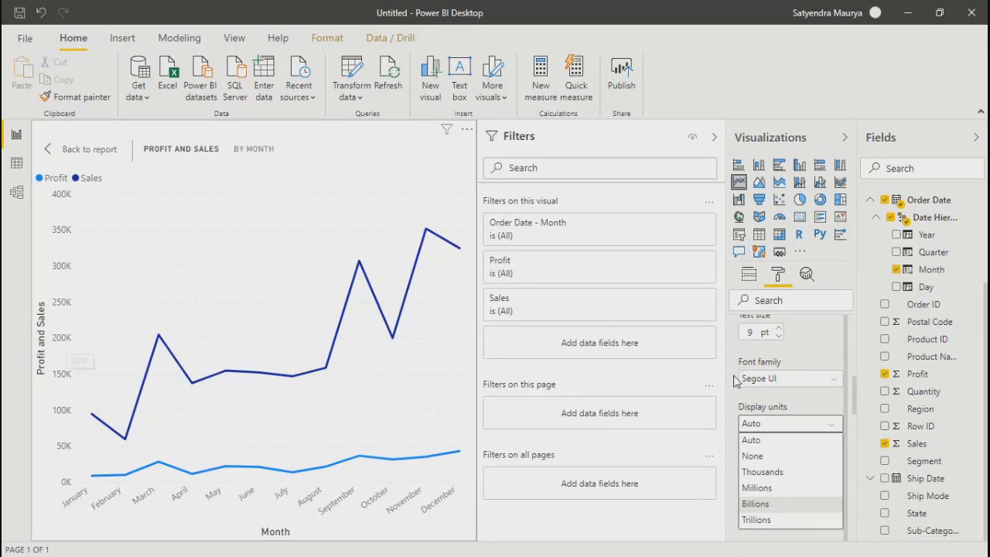
left_click(810, 403)
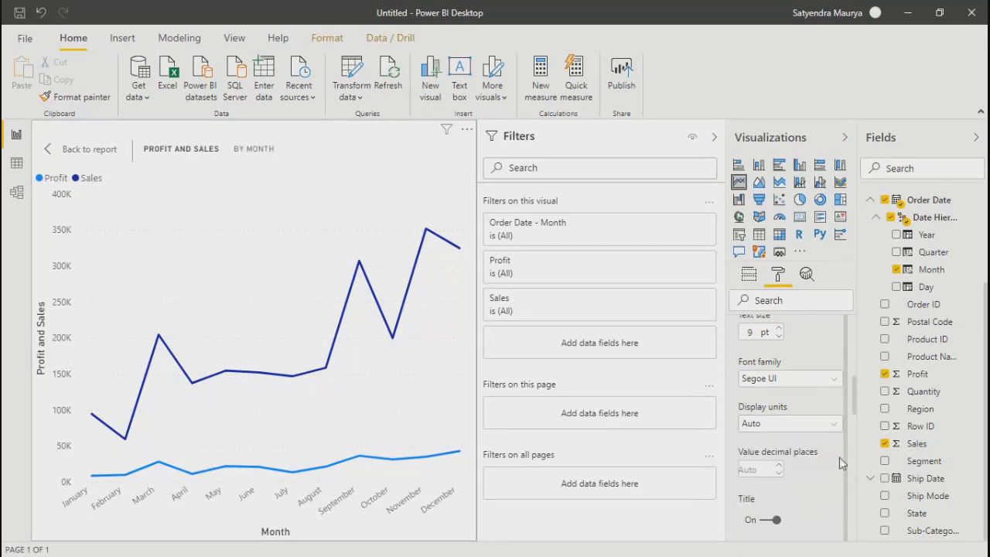
scroll(847, 451, "down", 1)
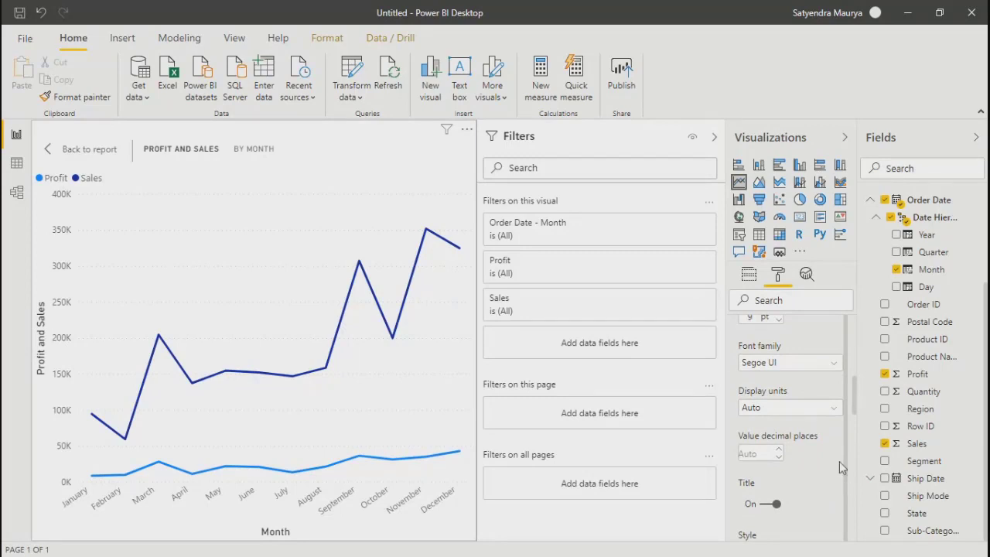
mouse_move(854, 411)
left_mouse_down()
mouse_move(860, 497)
mouse_move(848, 406)
mouse_move(848, 429)
left_mouse_up()
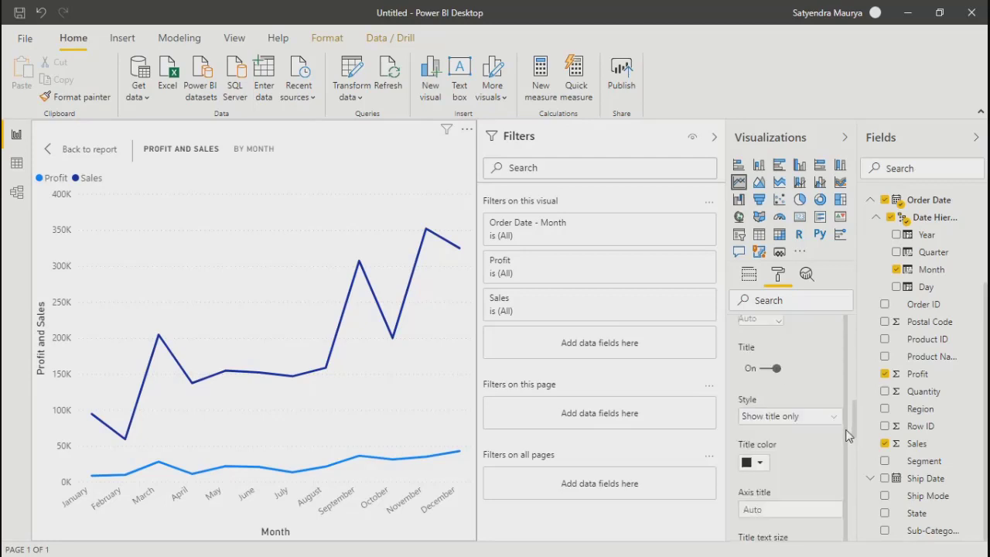
left_click(777, 422)
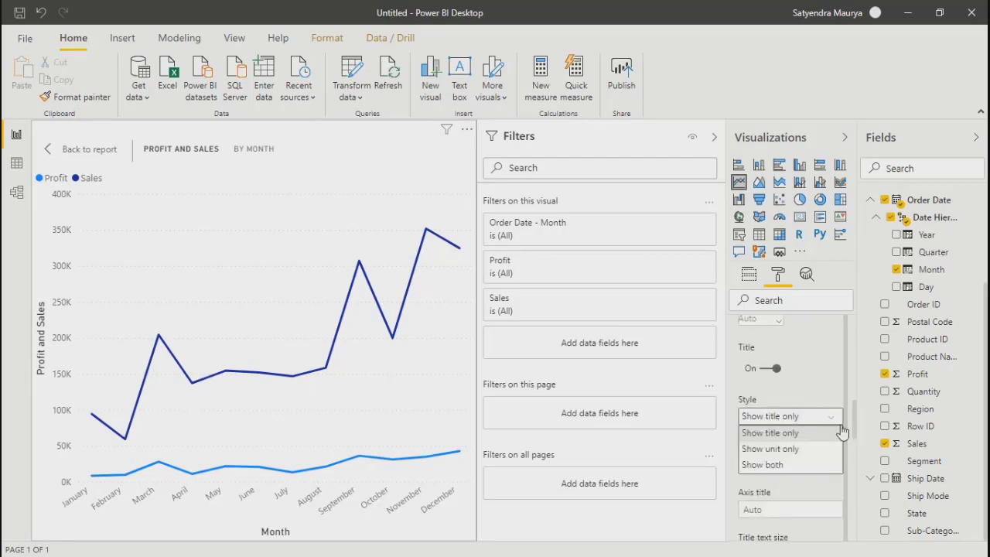
Step: Set the Y axis gridlines' stroke width to 4 and their line style to Solid
mouse_move(855, 421)
left_mouse_down()
mouse_move(857, 371)
mouse_move(857, 500)
left_mouse_up()
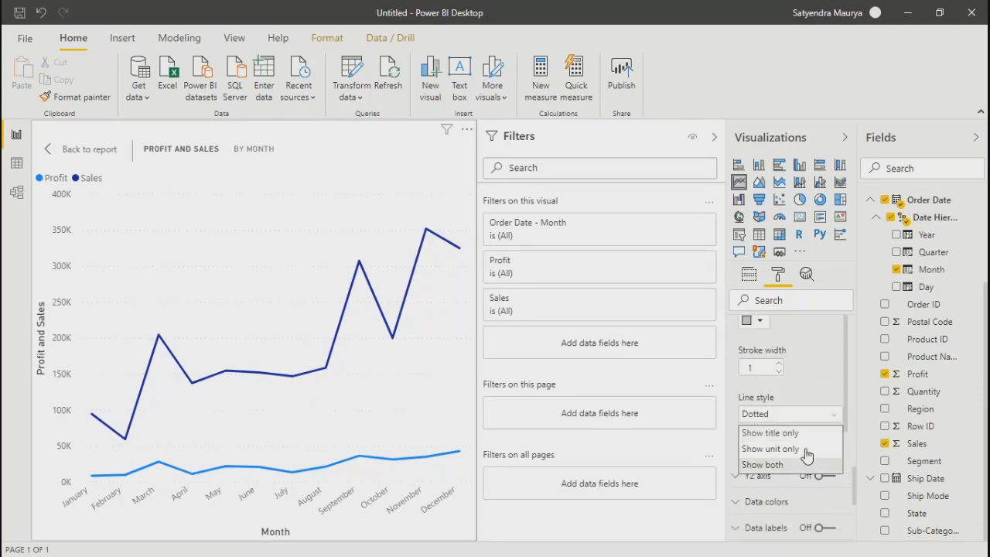
left_click(762, 372)
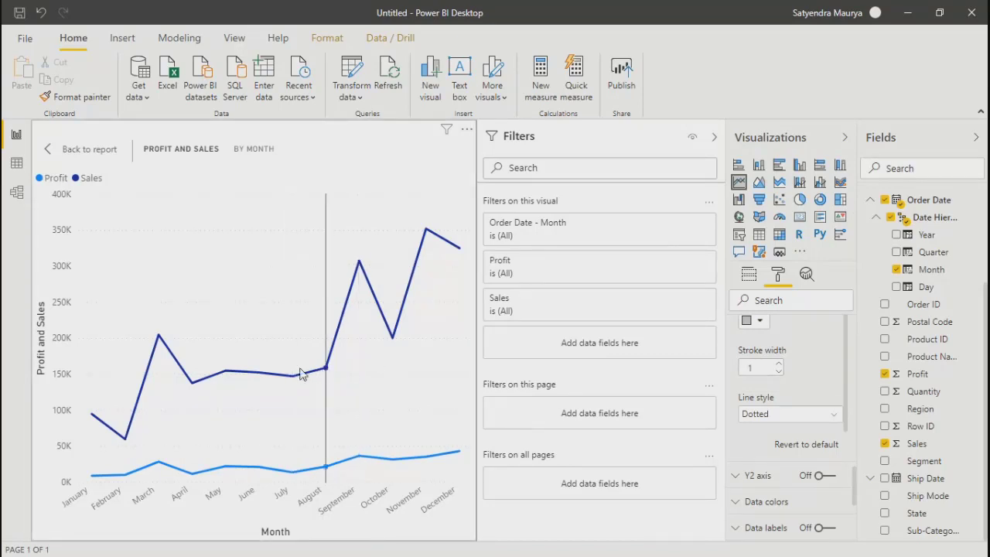
mouse_move(299, 374)
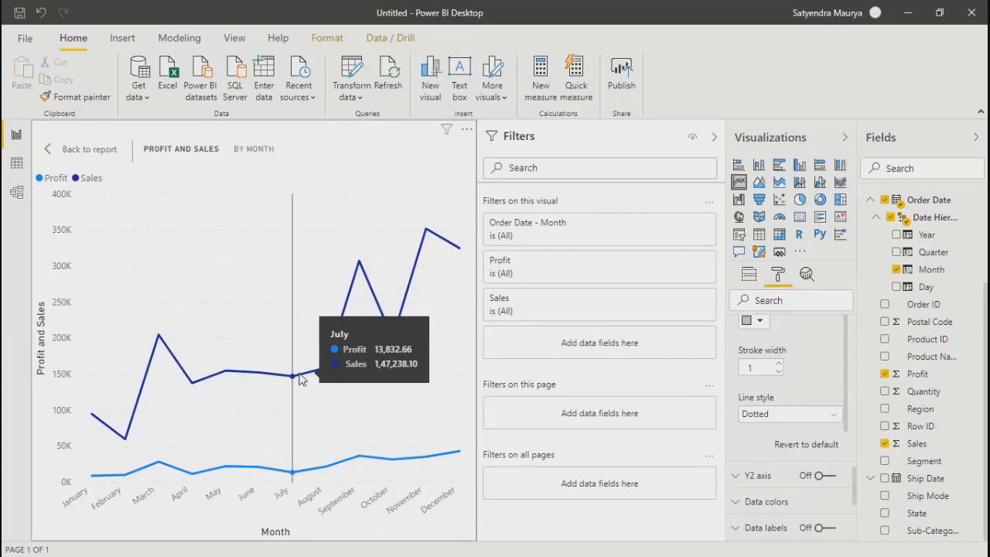
left_click(780, 364)
left_click(779, 365)
left_click(779, 364)
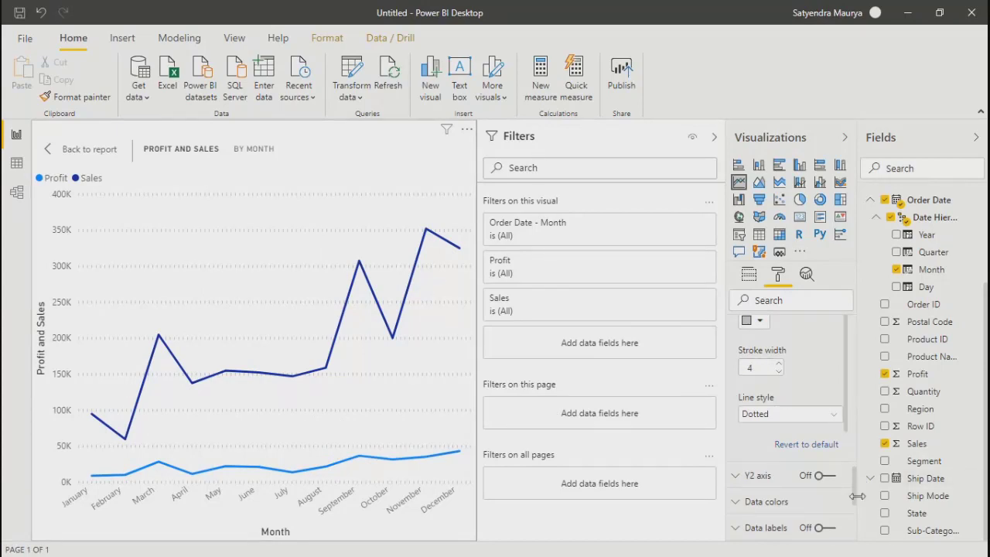
mouse_move(854, 492)
left_mouse_down()
mouse_move(850, 461)
mouse_move(852, 481)
left_mouse_up()
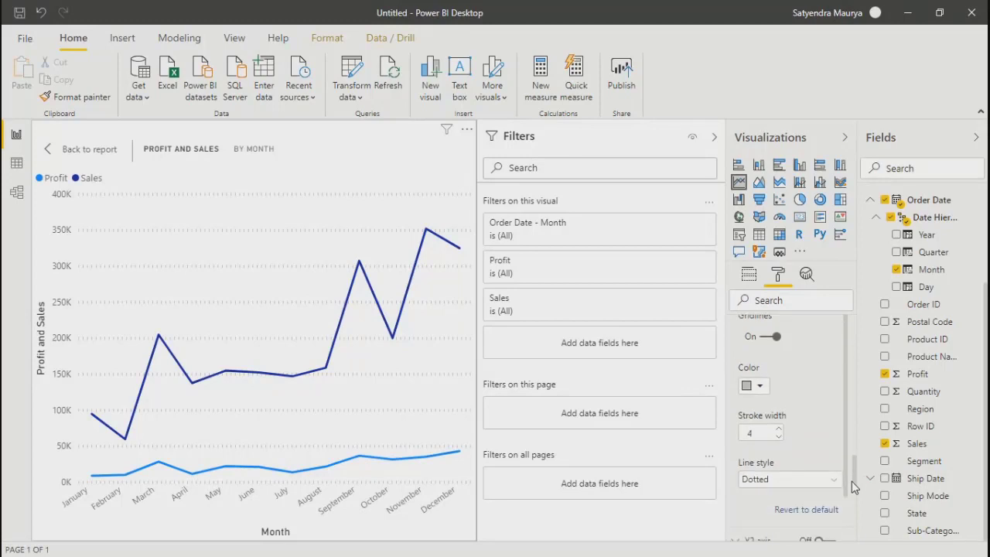
left_click(783, 481)
left_click(756, 512)
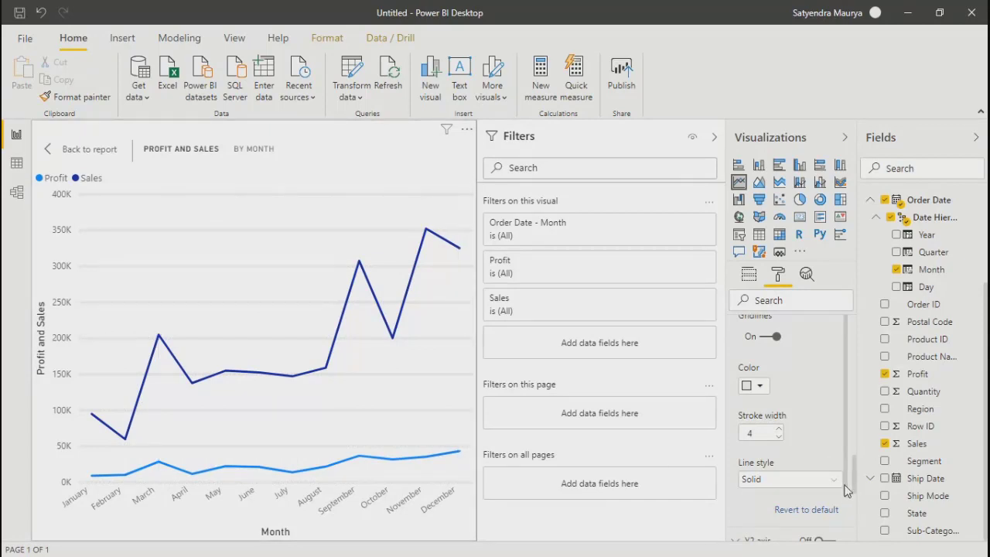
Step: Turn off the line chart's Y axis gridlines and collapse the Y axis settings
scroll(845, 490, "up", 1)
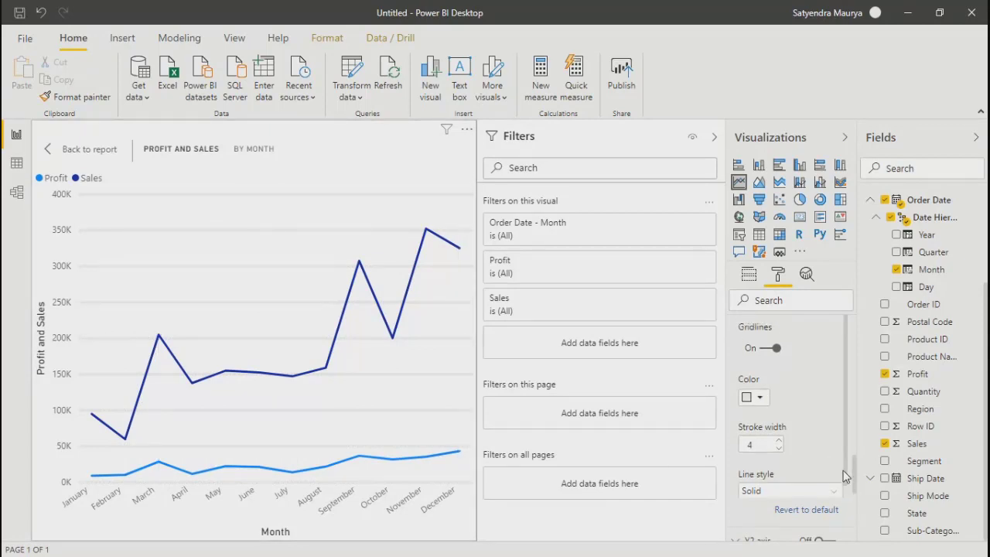
left_click(766, 353)
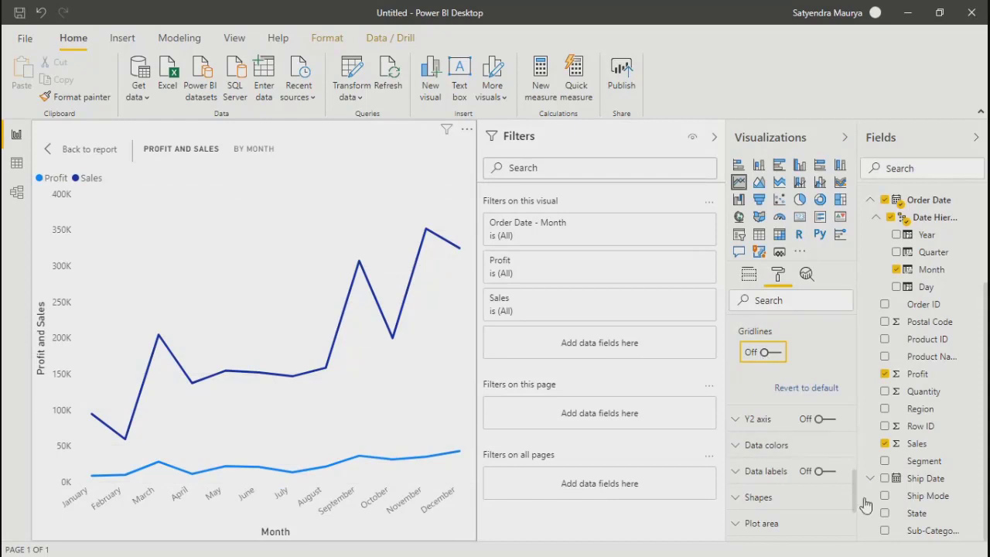
left_click_drag(865, 504, 875, 356)
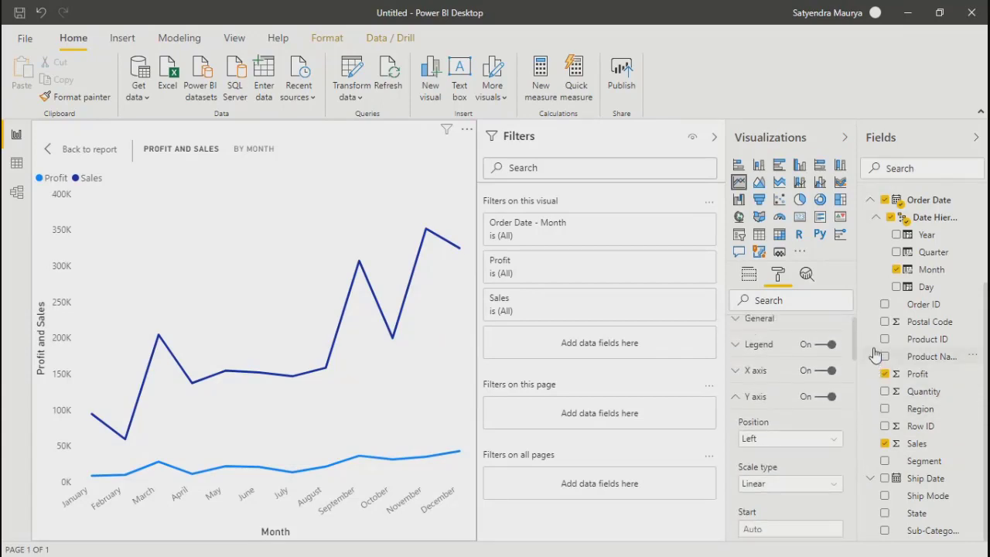
left_click(735, 398)
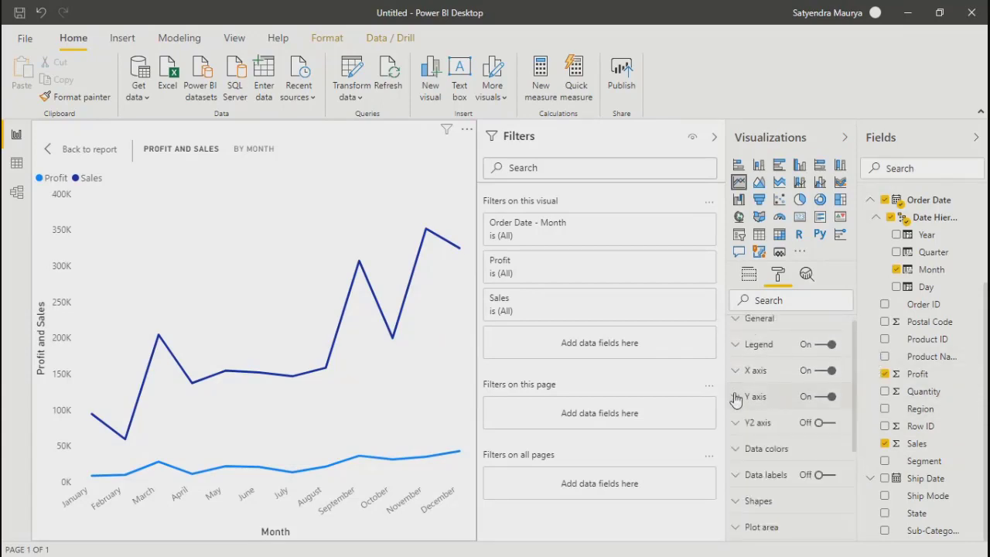
Step: Reopen the Y axis settings and review the axis title options, leaving the style at Show title only
left_click(735, 397)
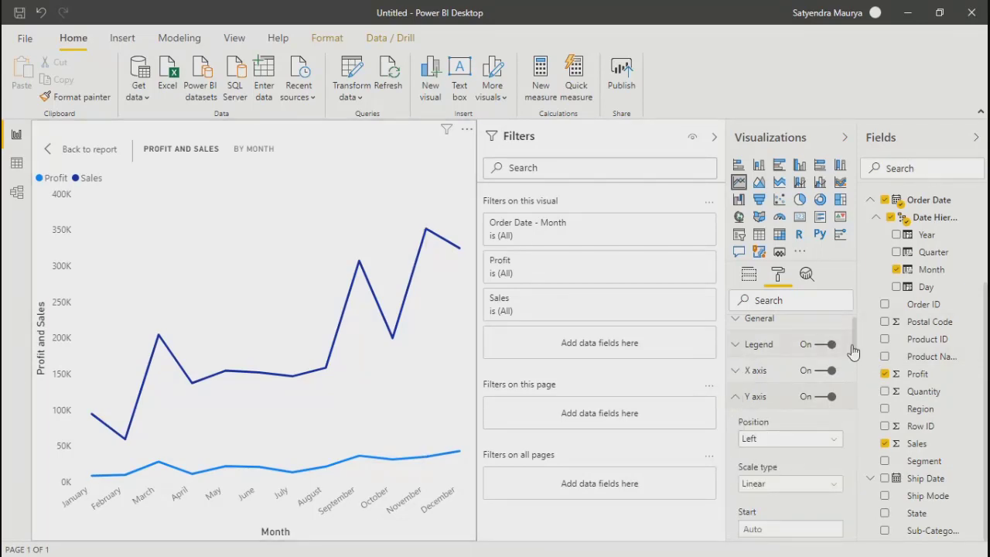
left_click_drag(854, 339, 858, 441)
left_click(804, 424)
left_click(810, 427)
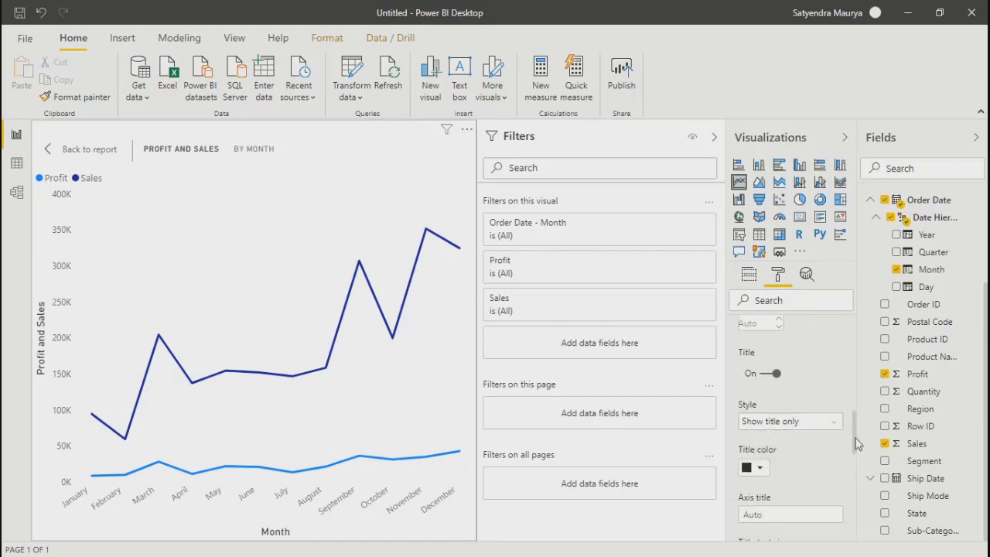
left_click_drag(856, 442, 844, 546)
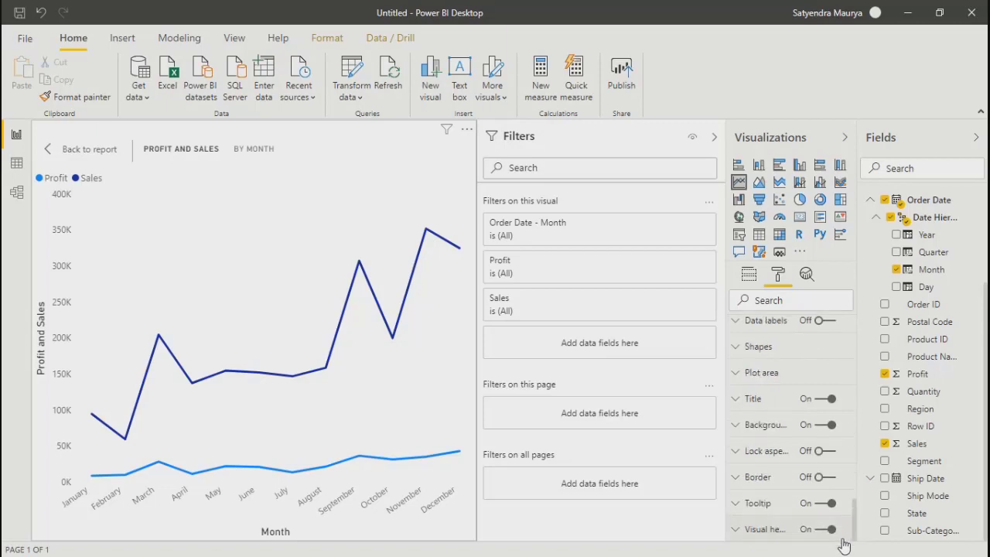
Step: Examine the line chart's visual header settings, including its colors, transparency and icon switches
left_click(735, 531)
scroll(851, 462, "down", 5)
scroll(851, 462, "up", 2)
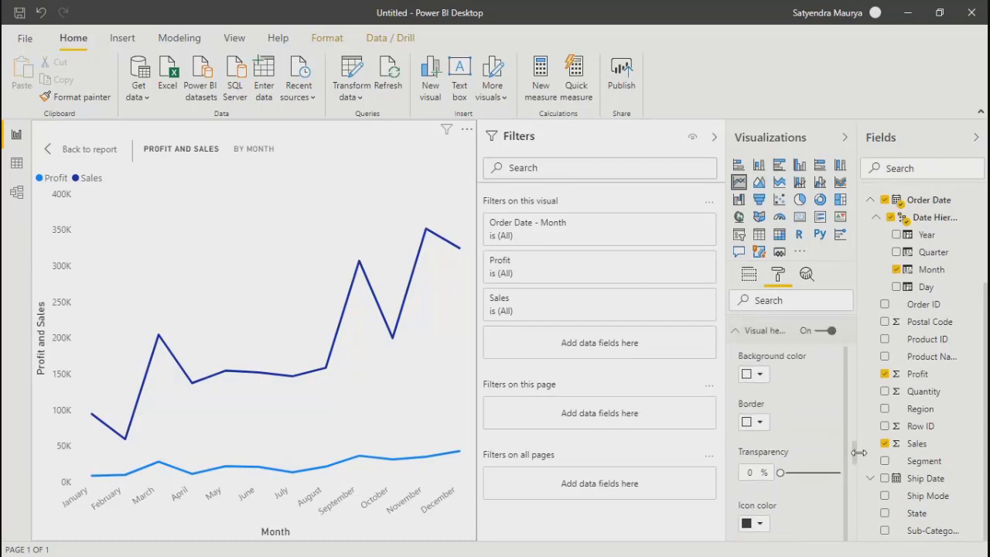
scroll(851, 464, "down", 4)
scroll(859, 465, "down", 5)
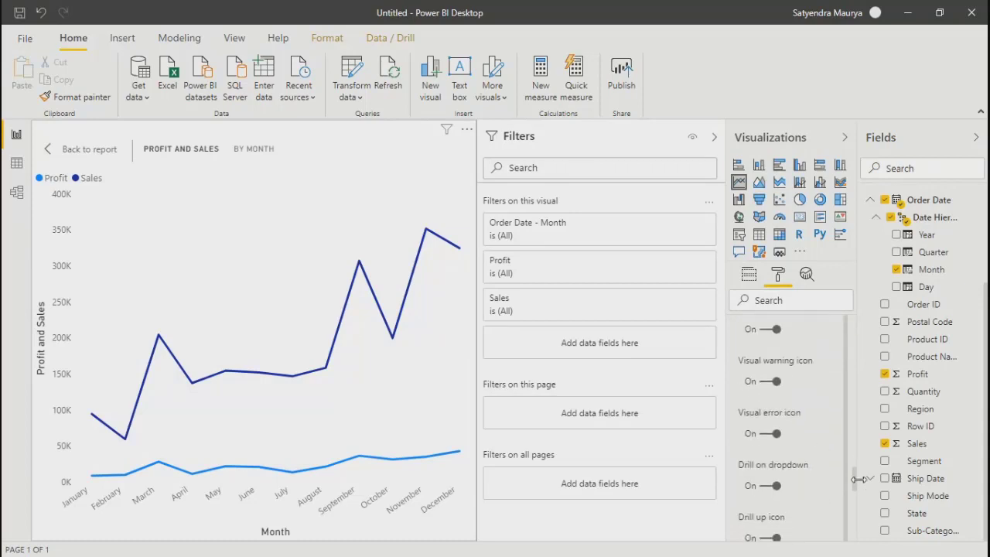
scroll(851, 499, "down", 10)
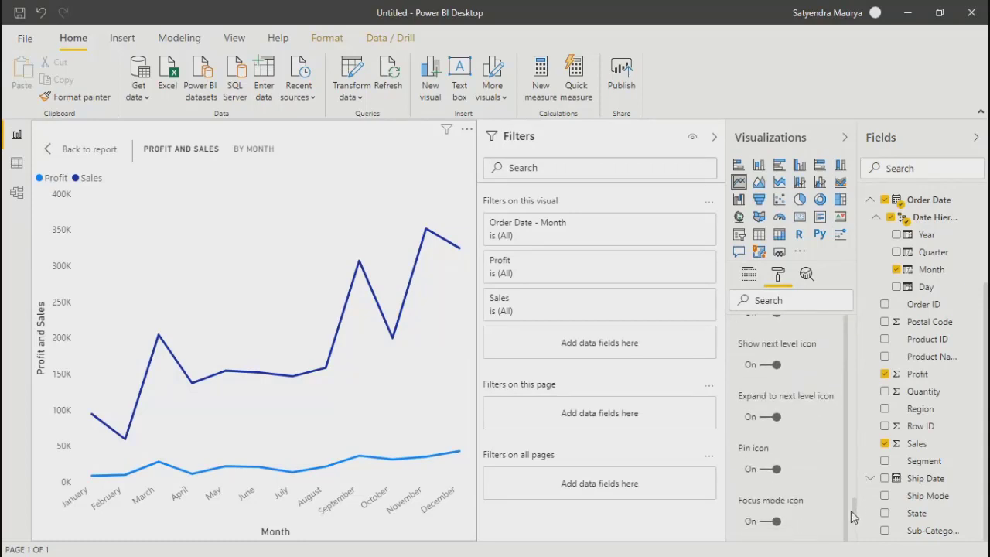
Step: Set the stroke width of the line chart's Profit and Sales lines to 10 in the Shapes settings
scroll(851, 369, "down", 4)
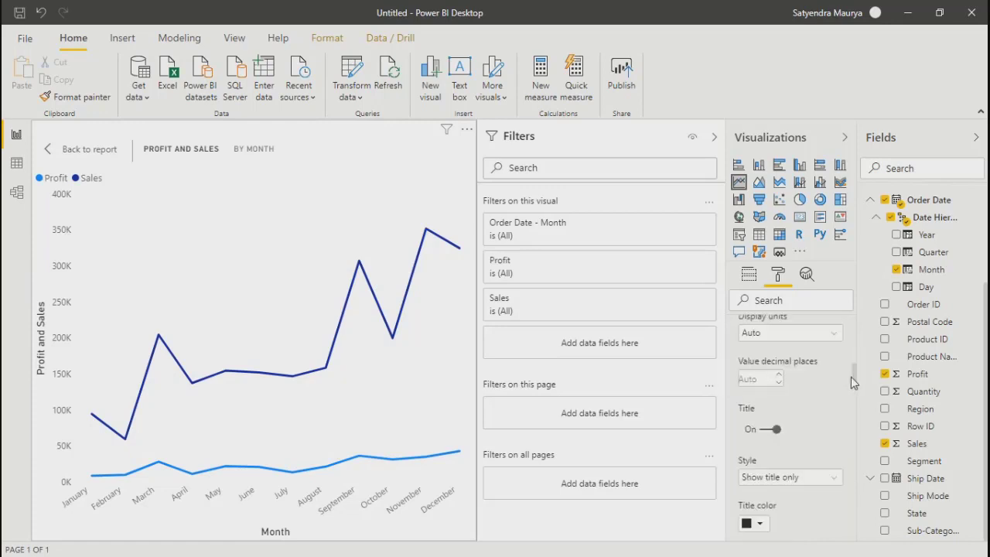
scroll(851, 380, "down", 5)
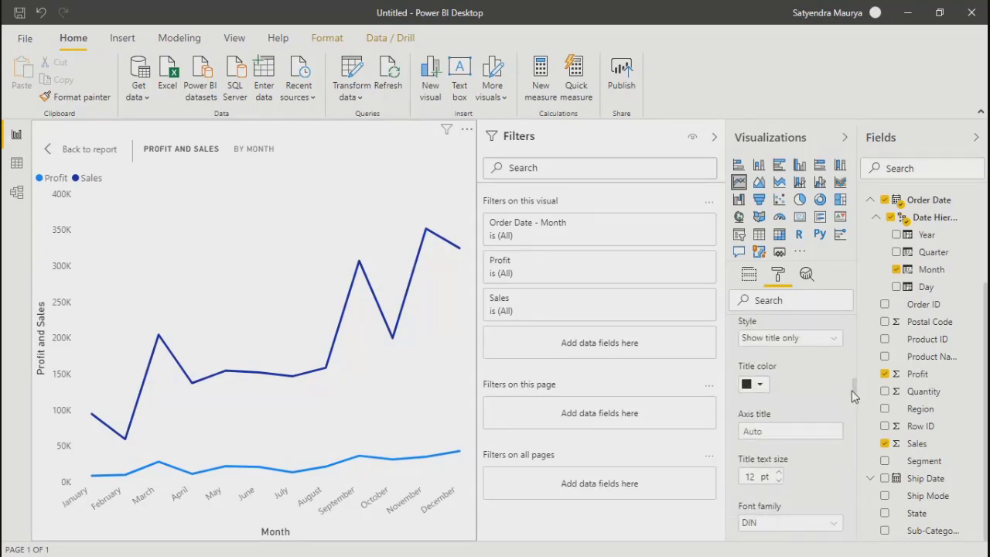
left_click_drag(853, 400, 854, 425)
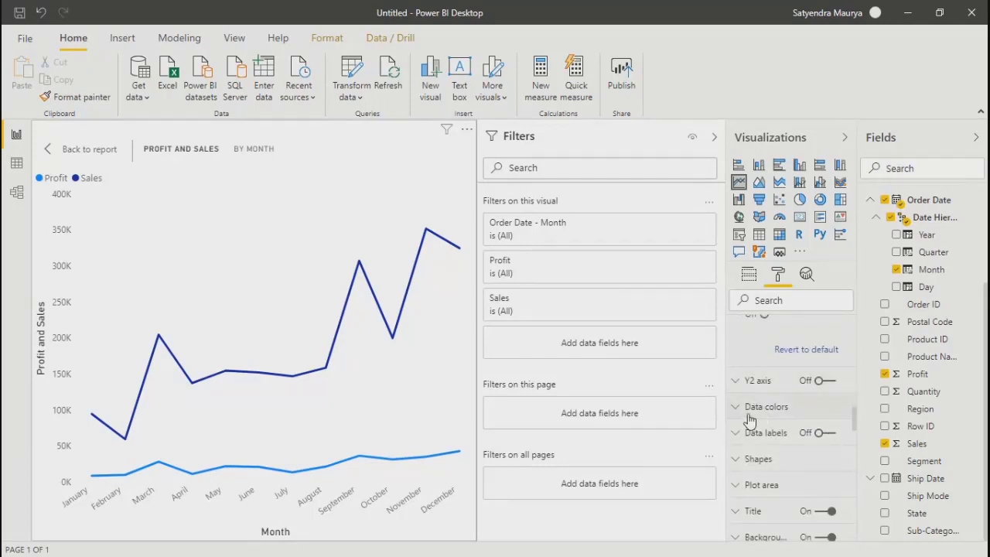
left_click(735, 464)
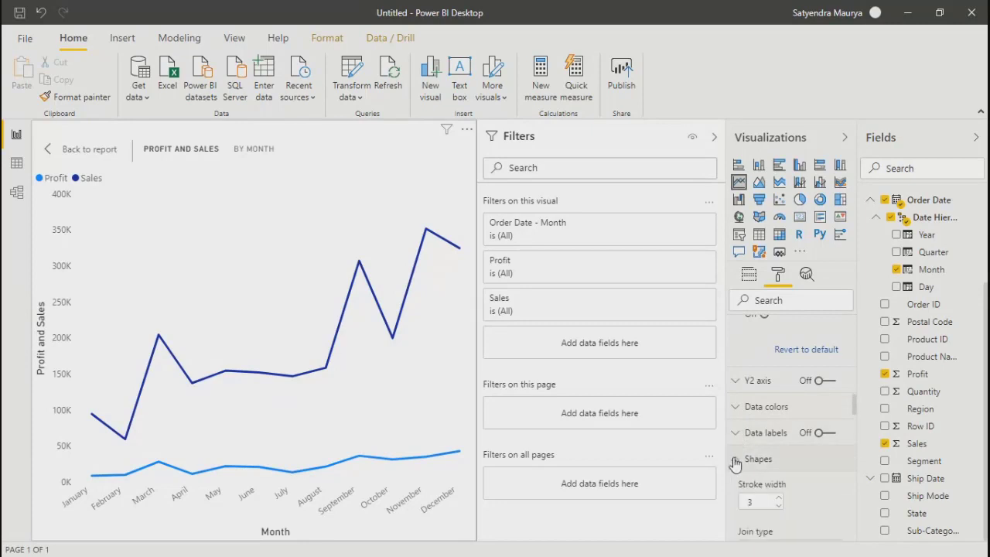
left_click(779, 499)
left_click(779, 499)
left_click(779, 499)
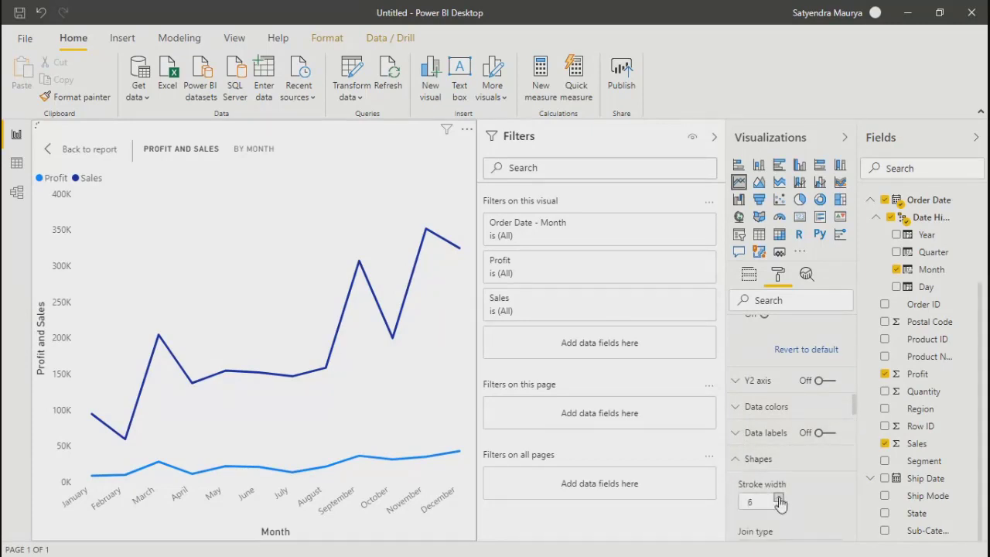
left_click(779, 499)
left_click(779, 499)
left_click(779, 499)
left_click(779, 499)
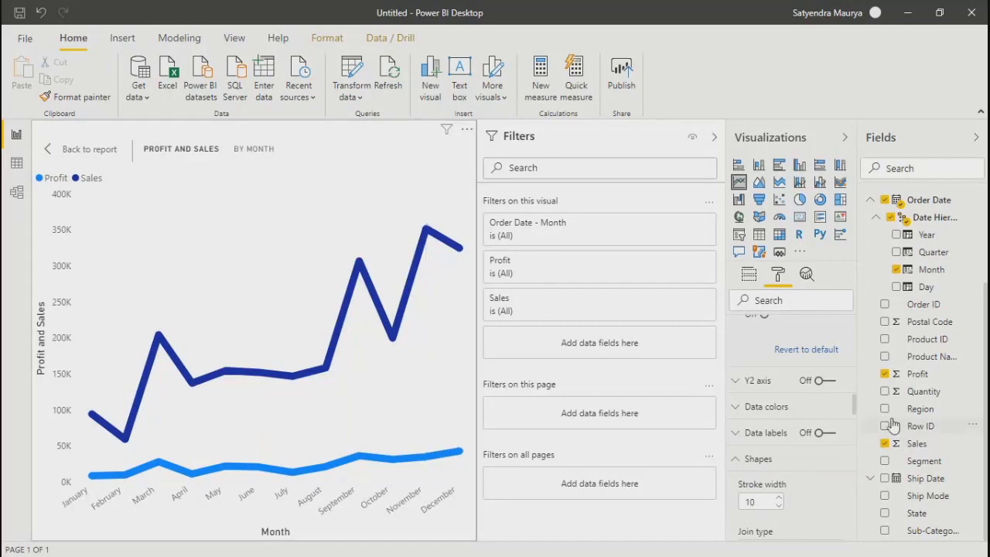
Step: Set the Profit and Sales lines' join type to Bevel and their line style to Dashed
scroll(854, 410, "down", 2)
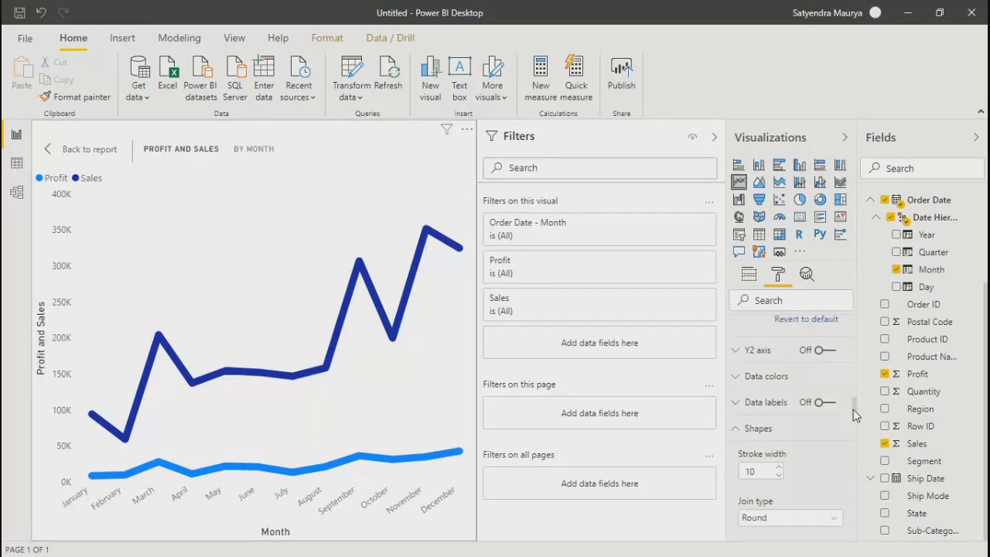
left_click(774, 403)
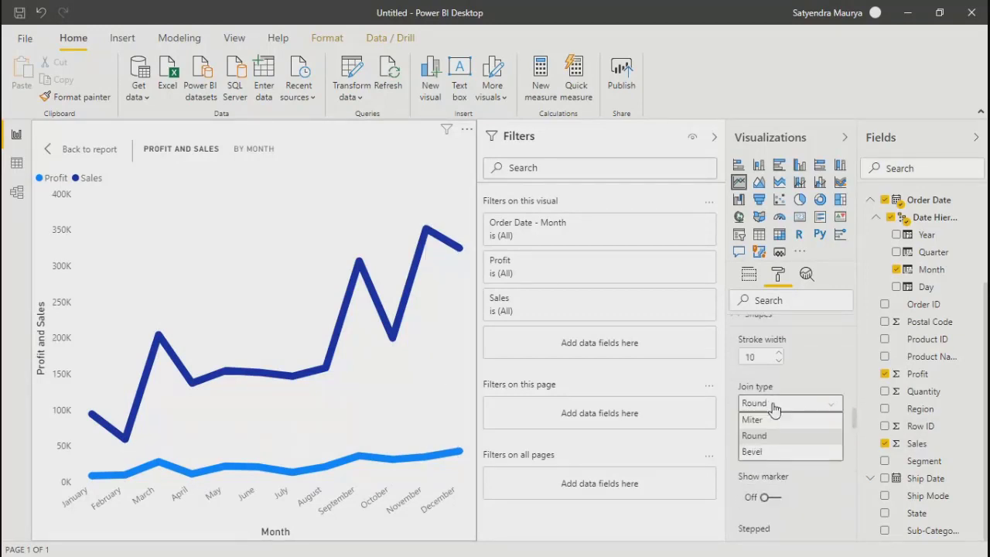
left_click(756, 455)
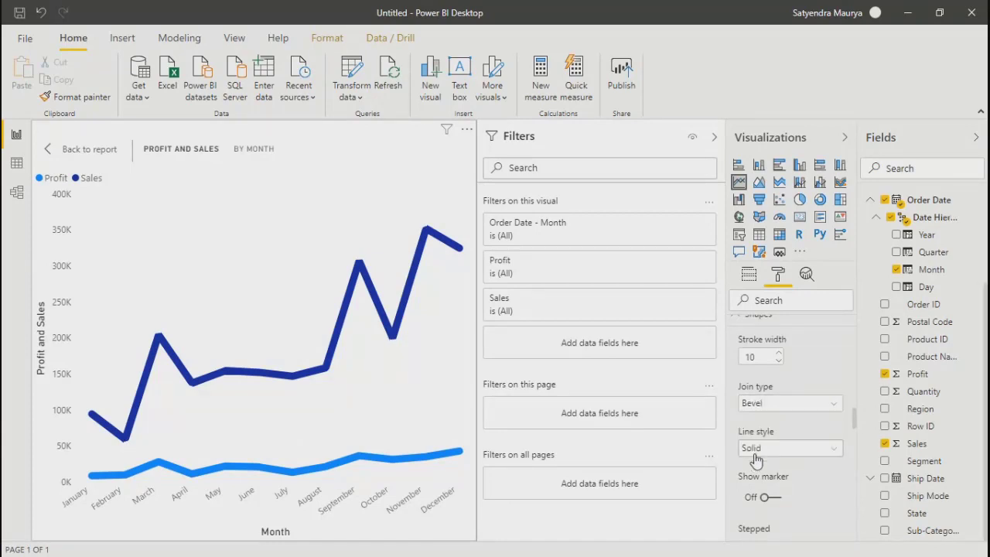
left_click(757, 448)
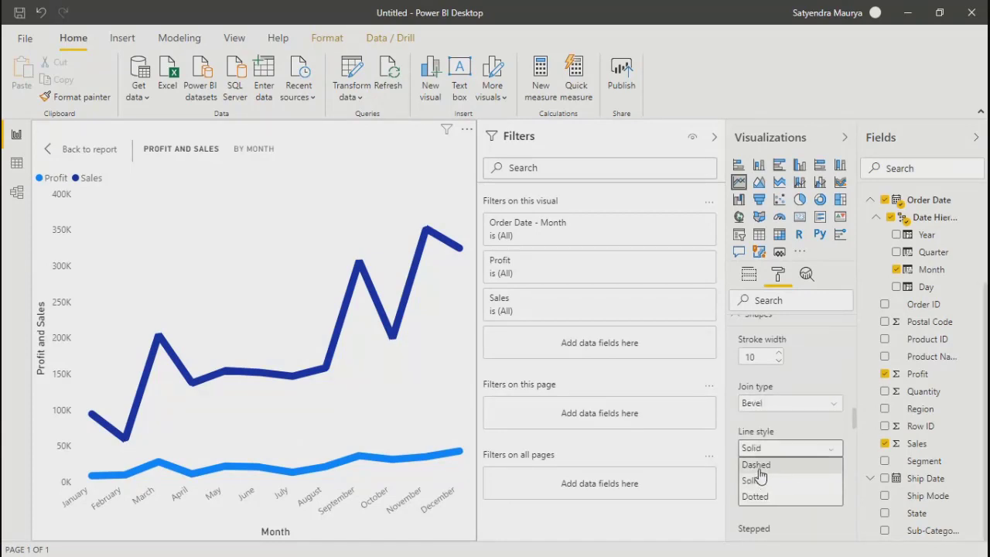
left_click(758, 466)
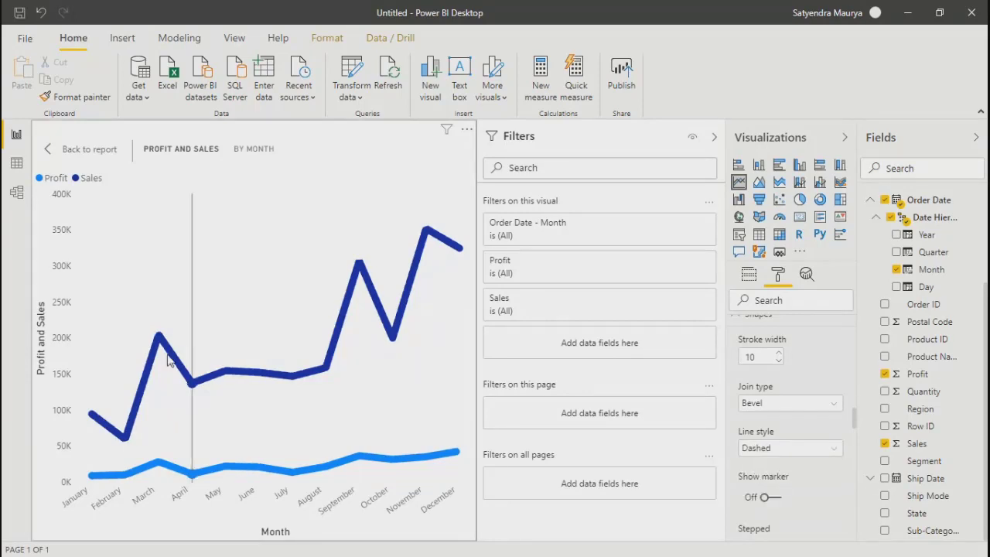
Step: Reduce the stroke width of the dashed Profit and Sales lines to 3
left_click(778, 360)
left_click(778, 361)
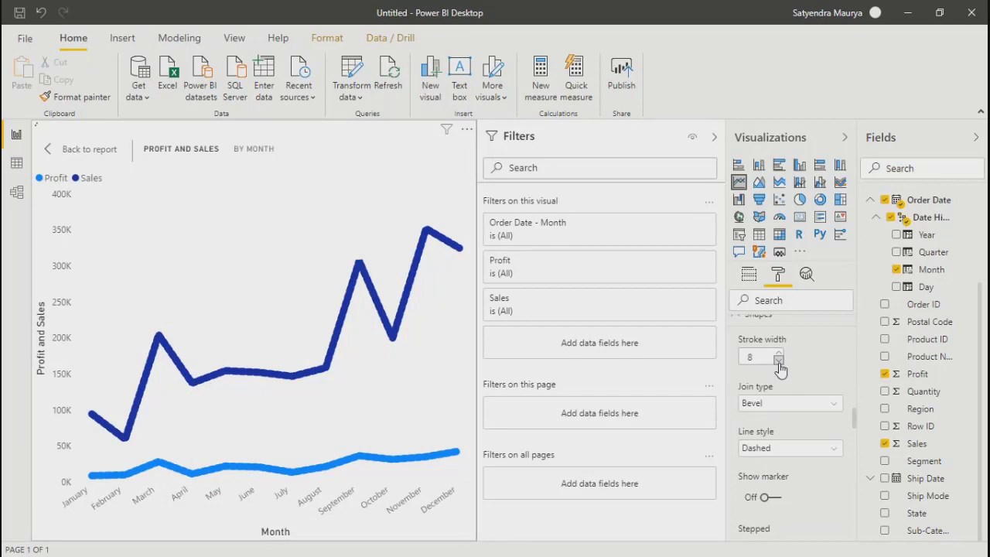
left_click(779, 361)
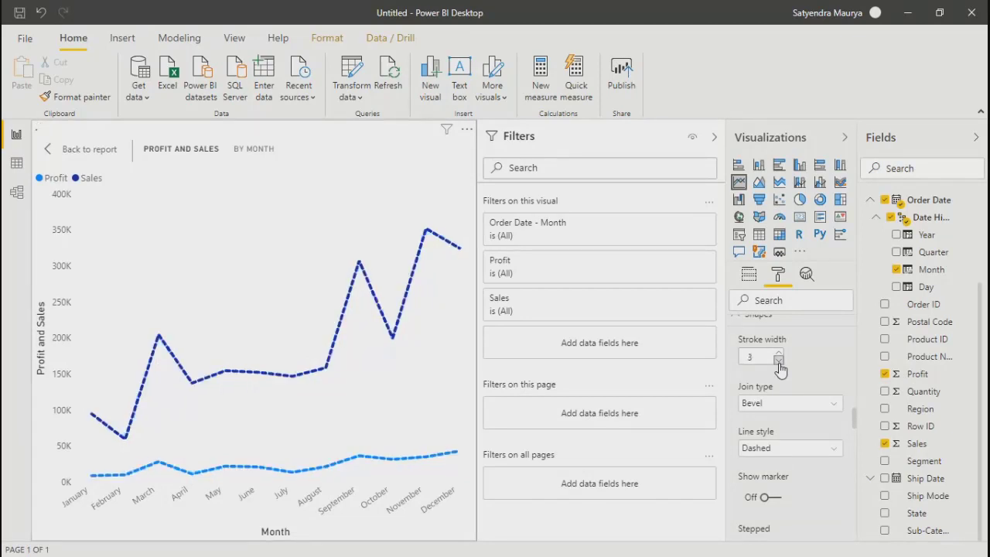
Step: Reduce the Profit and Sales lines' stroke width to 2 and change their line style to Dotted
left_click(779, 361)
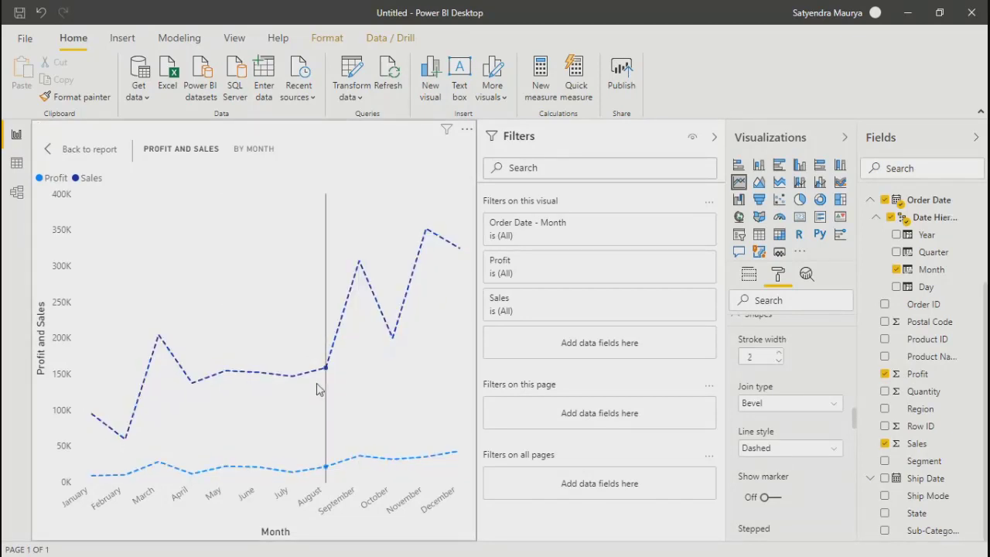
left_click(797, 451)
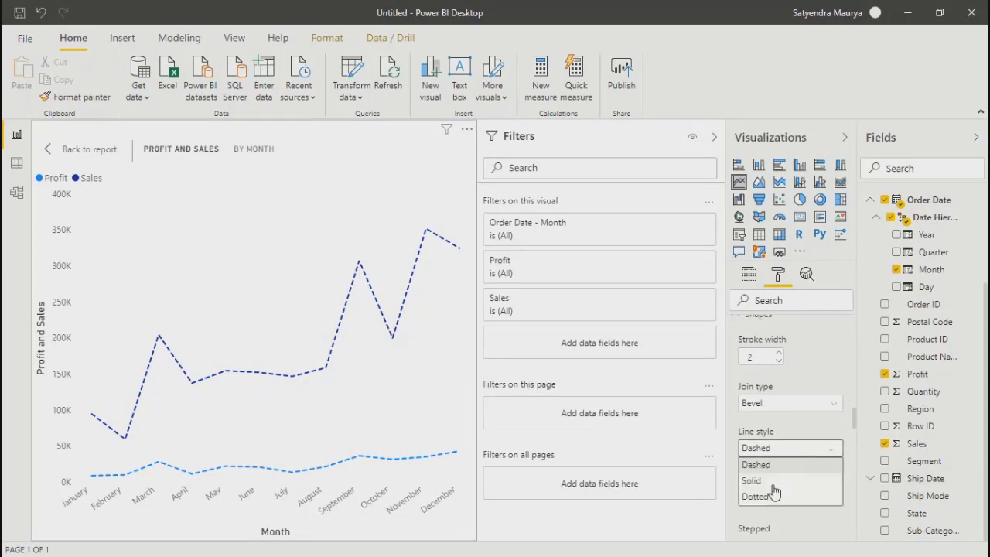
left_click(764, 499)
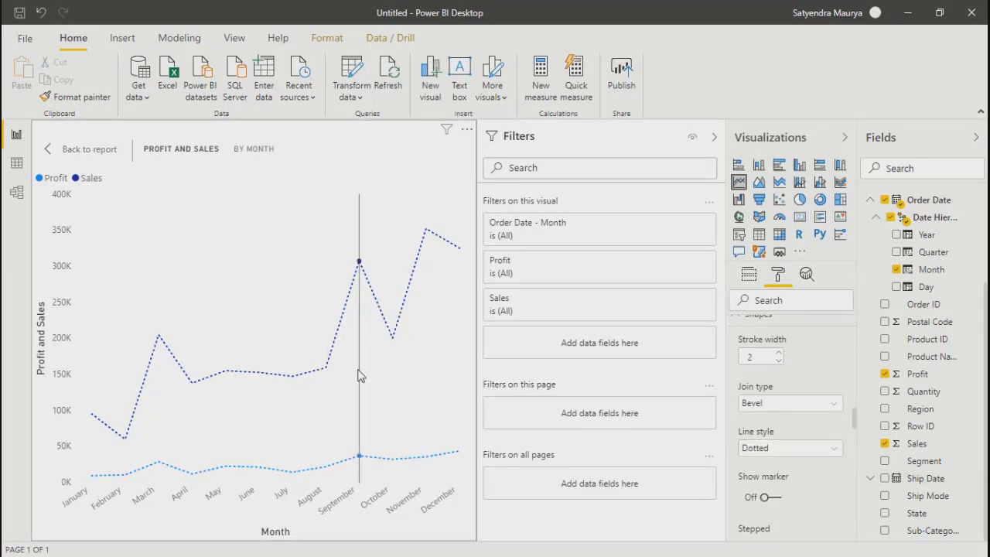
Step: Set the join type of the Profit and Sales lines to Miter and turn on their markers
left_click(773, 410)
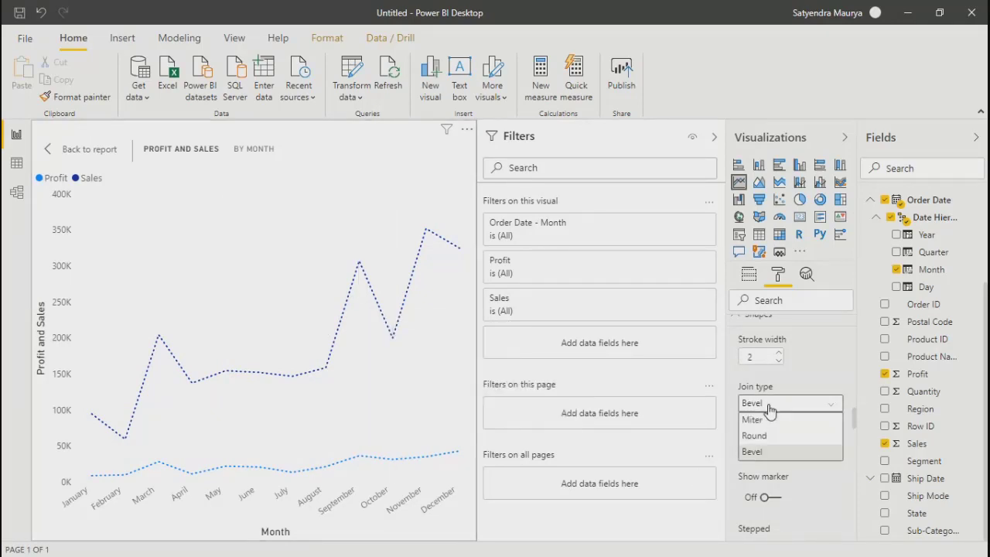
left_click(755, 420)
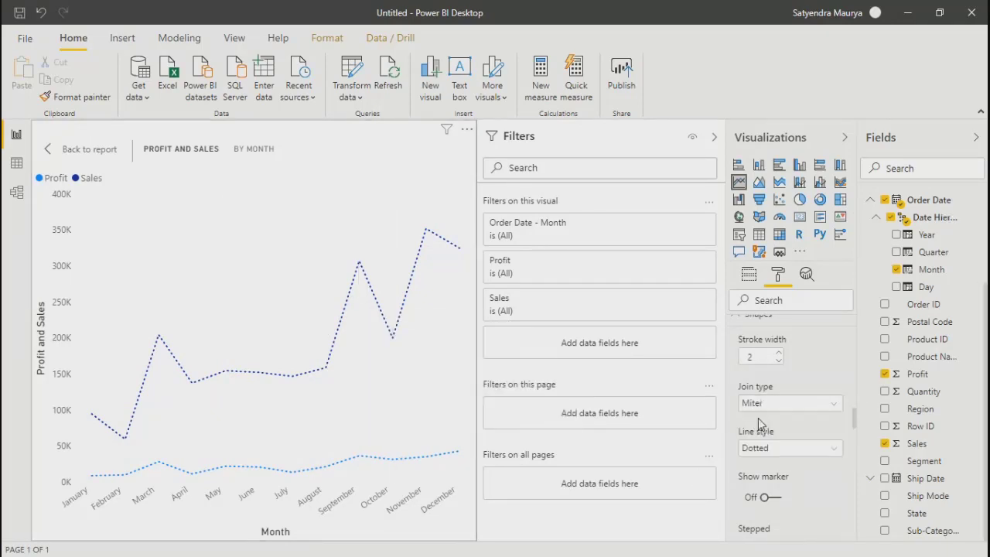
left_click(777, 498)
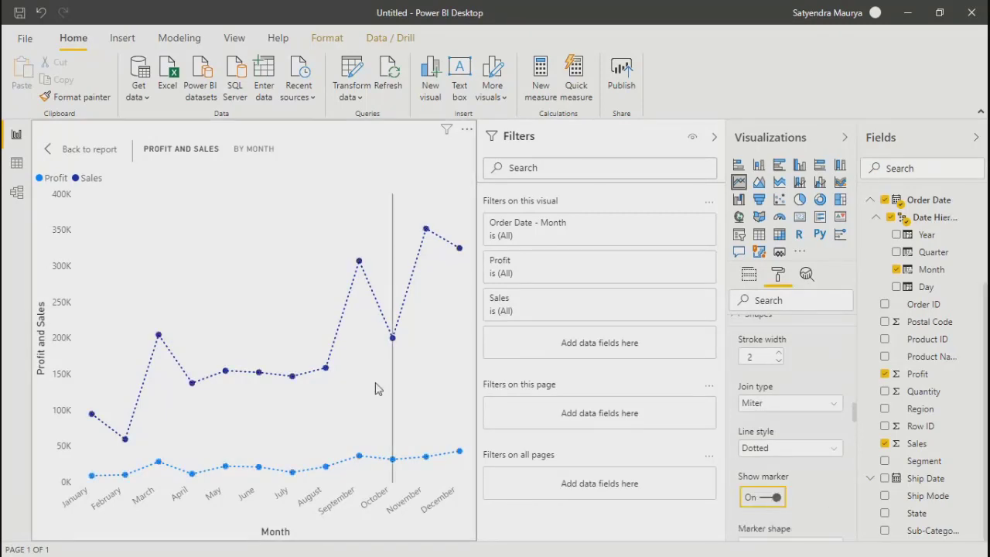
Step: Try the triangle and plus marker shapes on the Profit and Sales lines and look at the marker color choices
left_click(856, 416)
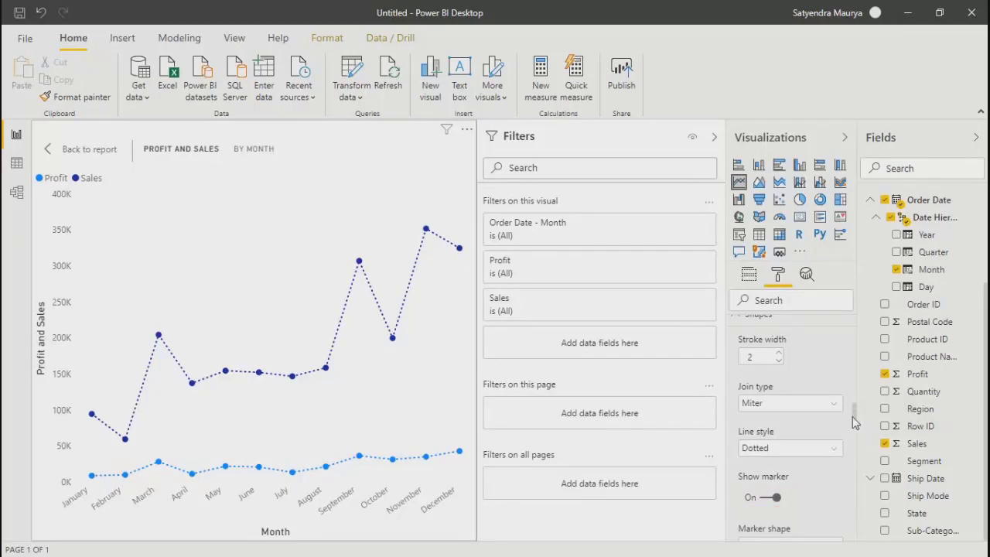
scroll(853, 418, "down", 4)
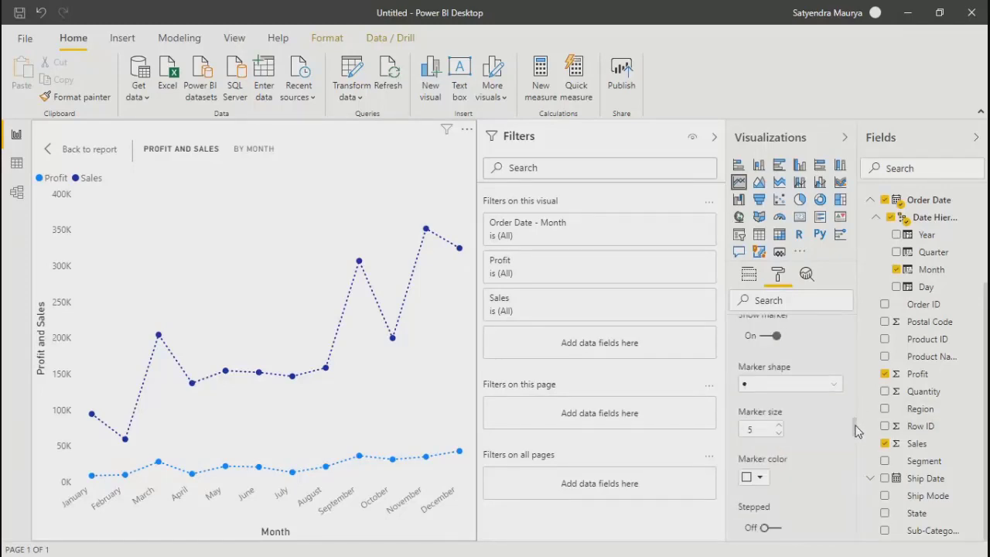
left_click(780, 386)
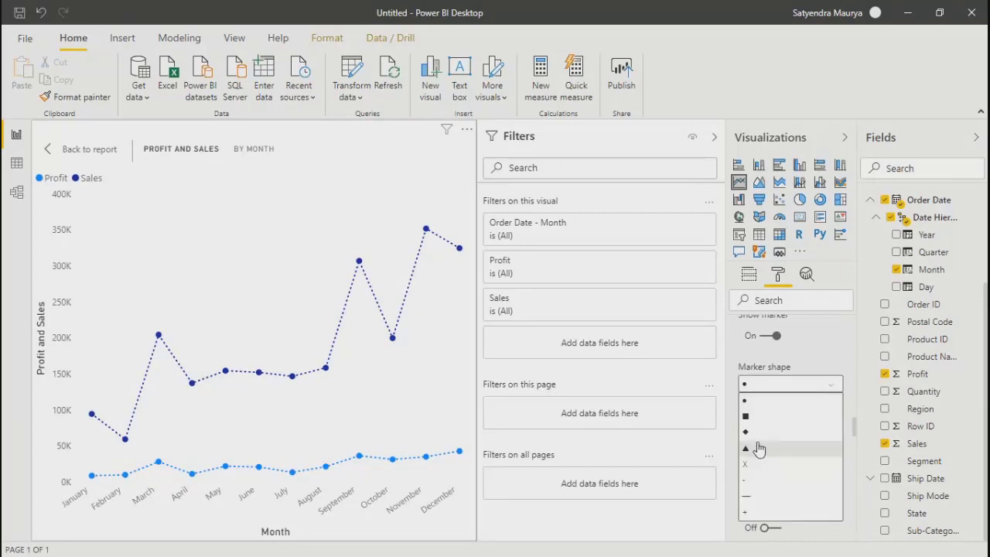
left_click(759, 449)
left_click(758, 386)
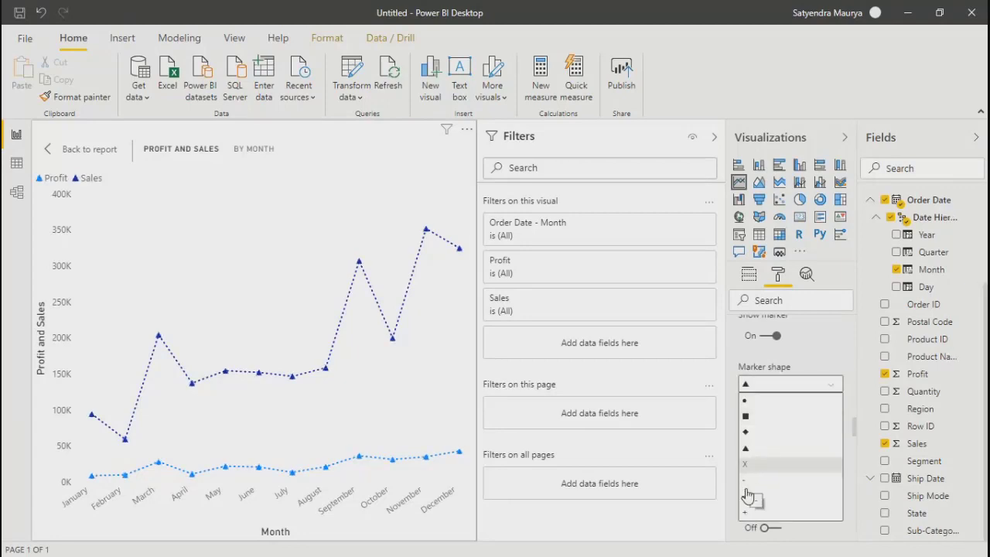
left_click(745, 514)
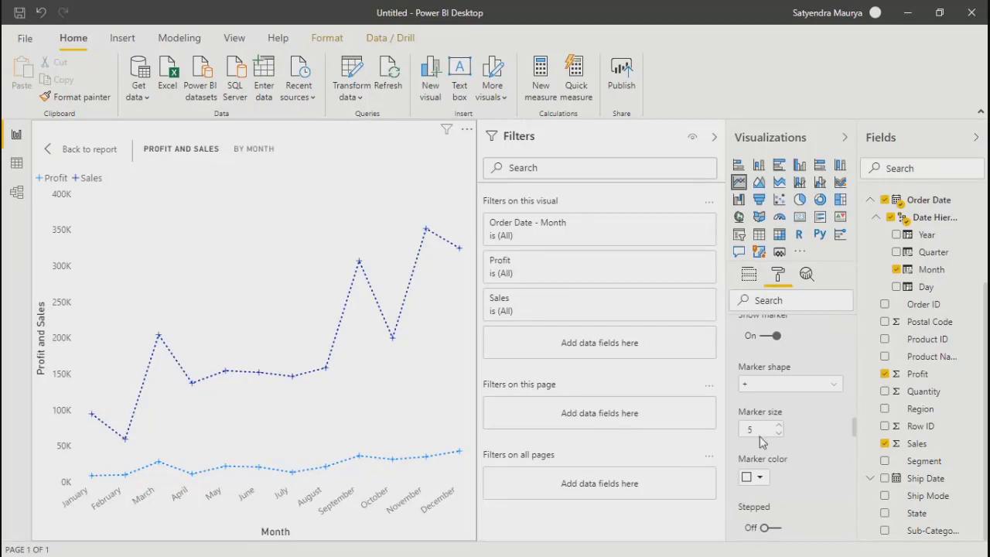
left_click(756, 477)
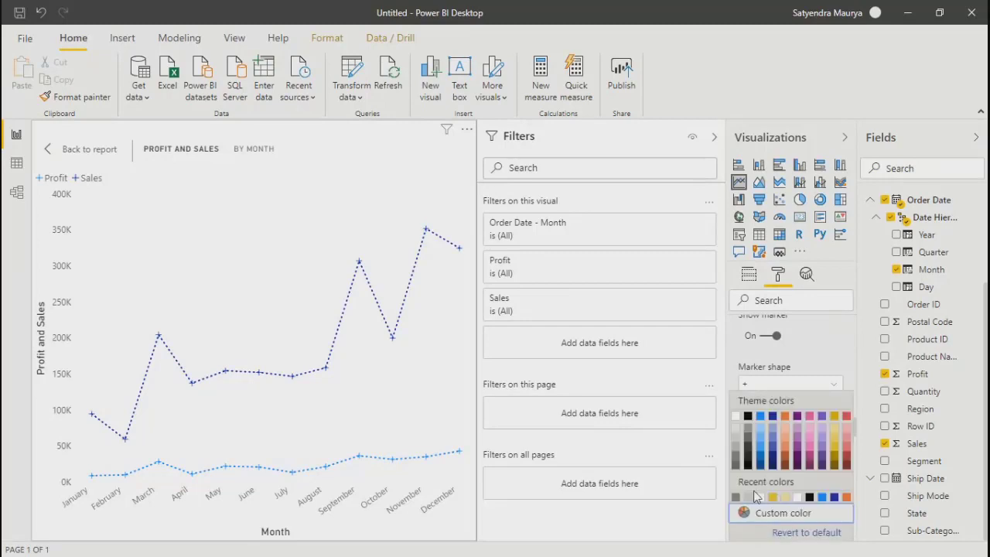
left_click(851, 364)
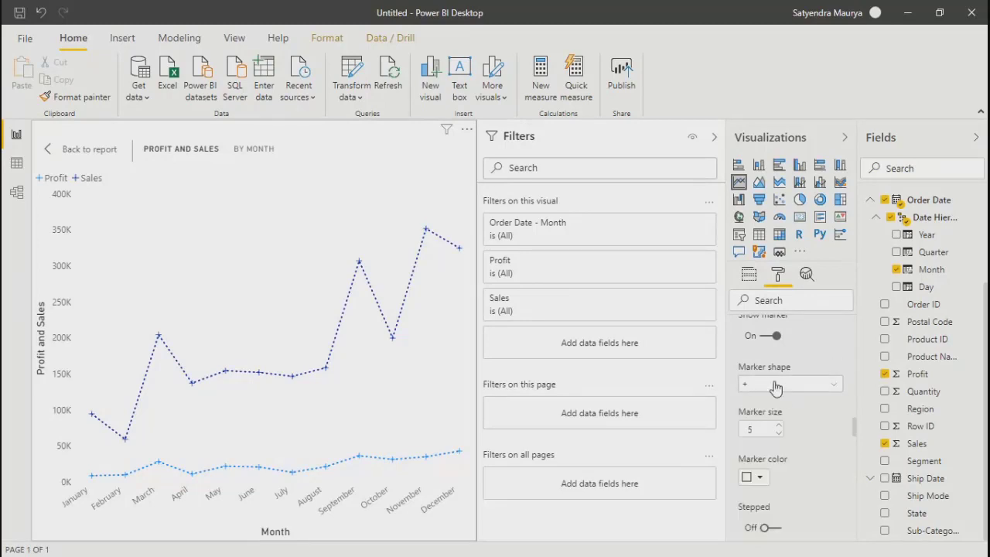
Step: Set the marker shape of the Profit and Sales lines to the round dot and the marker size to 13
left_click(789, 384)
left_click(746, 404)
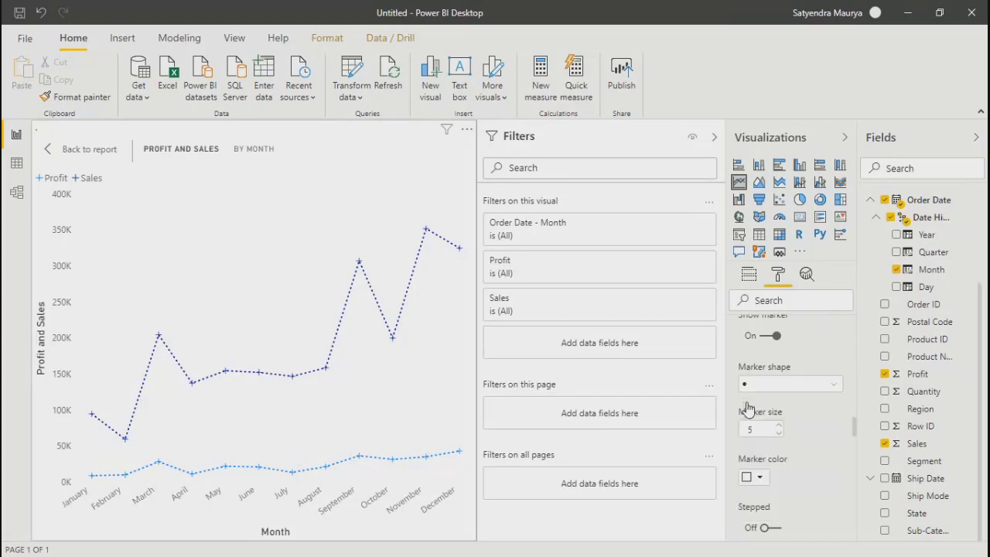
left_click(779, 426)
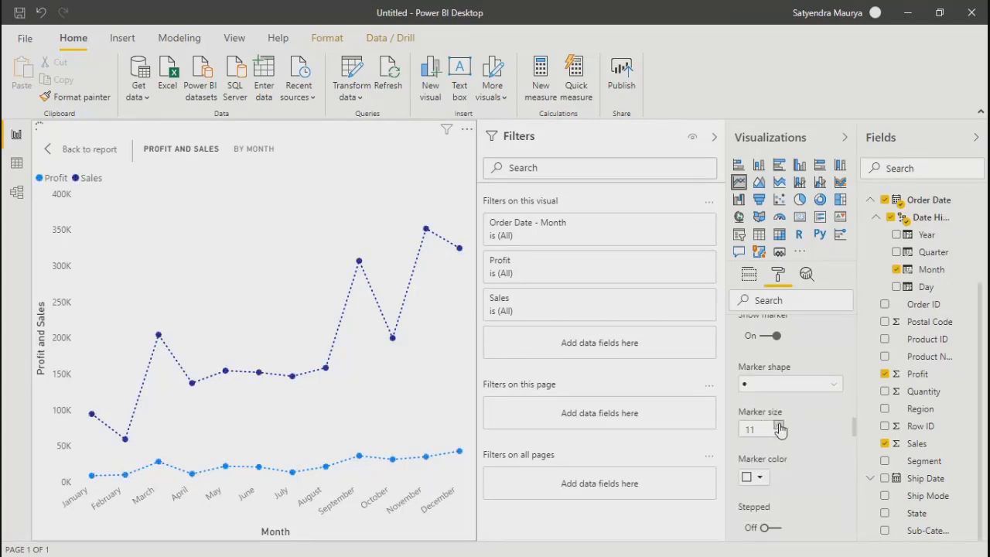
left_click(779, 427)
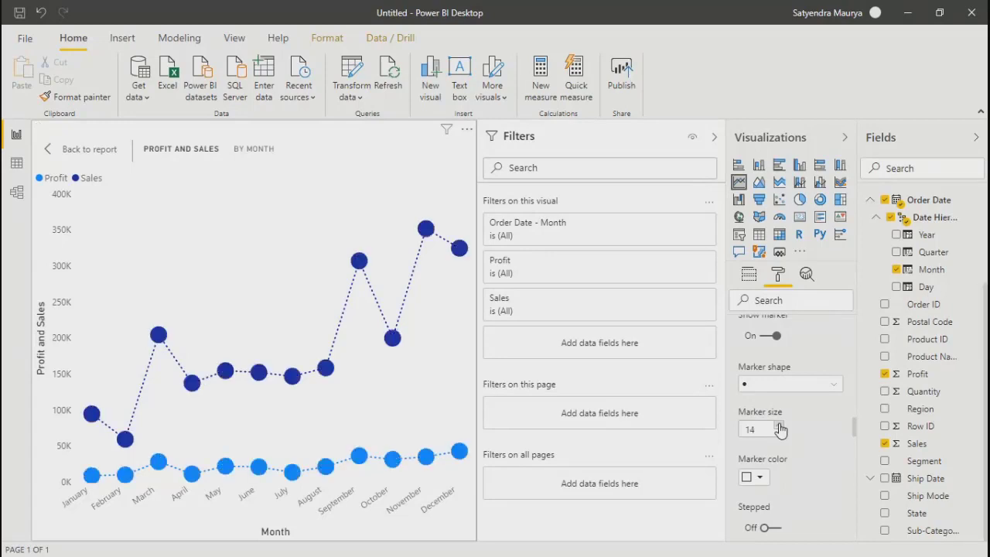
left_click(779, 433)
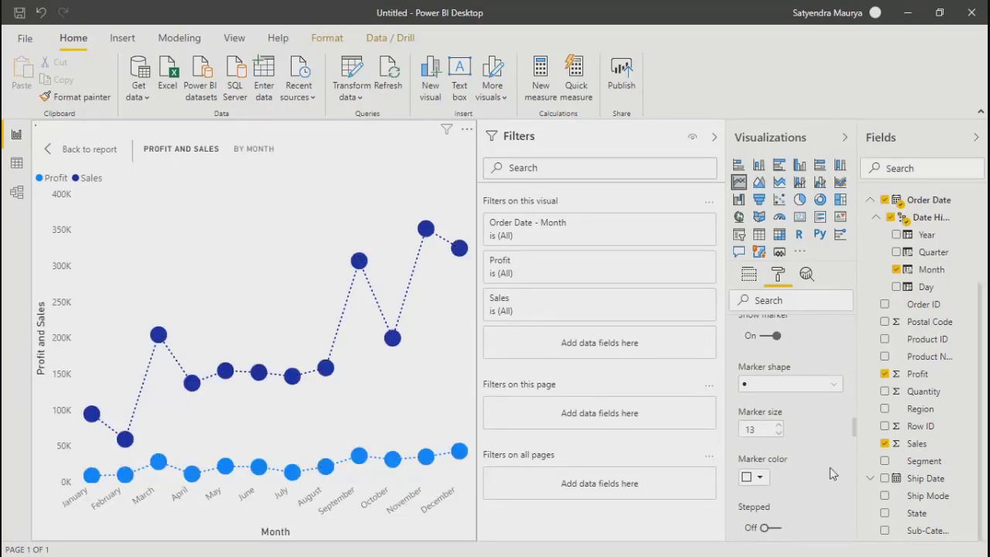
Step: Try the Stepped option on the Profit and Sales lines, switching it on and off again
left_click_drag(857, 436, 855, 442)
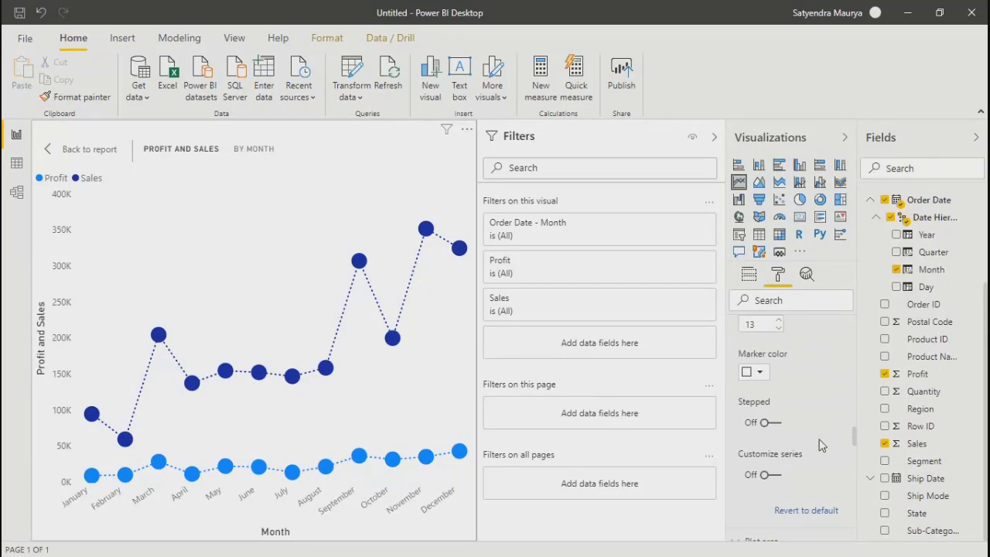
left_click(776, 427)
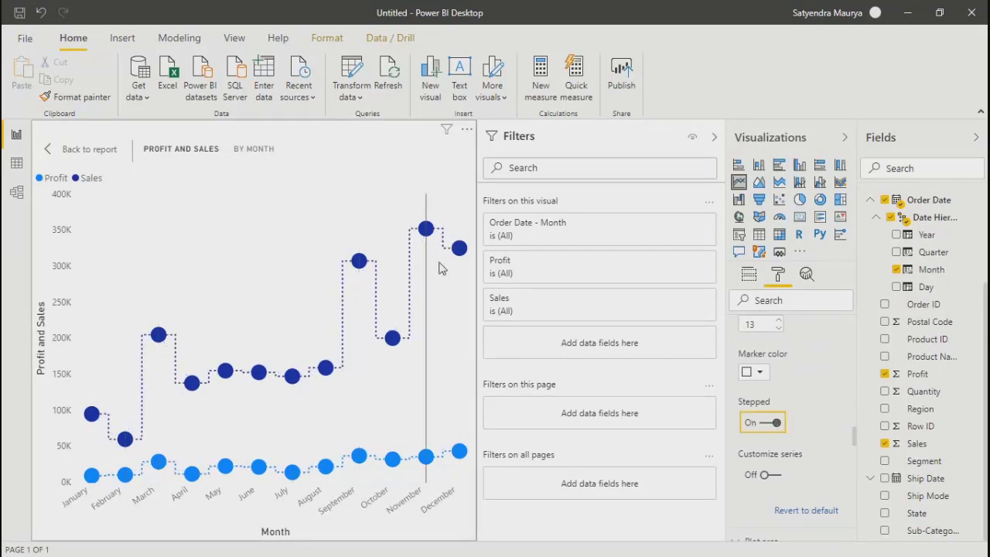
left_click(764, 427)
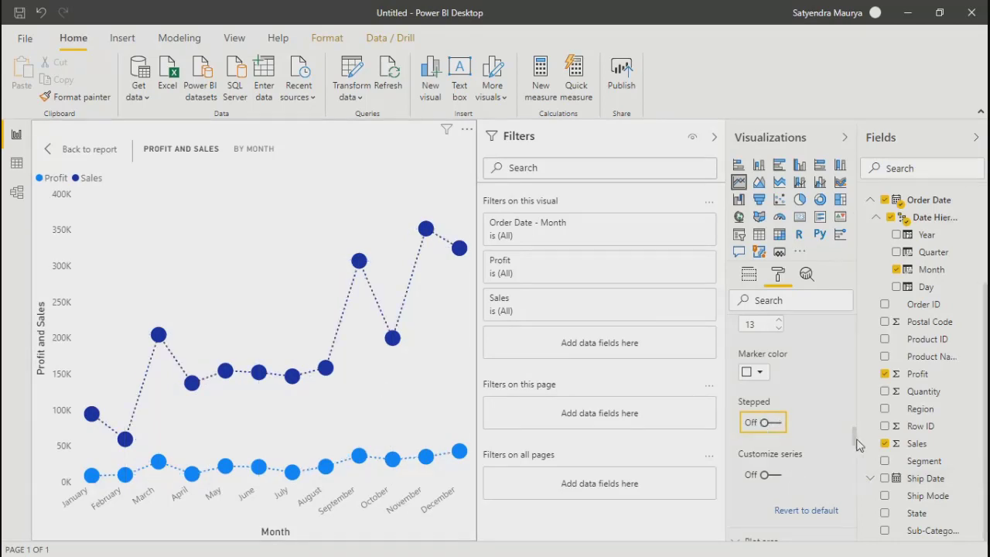
Step: Try the Round join type for the Profit and Sales lines and switch back to Miter
left_click_drag(855, 443, 856, 420)
left_click(762, 396)
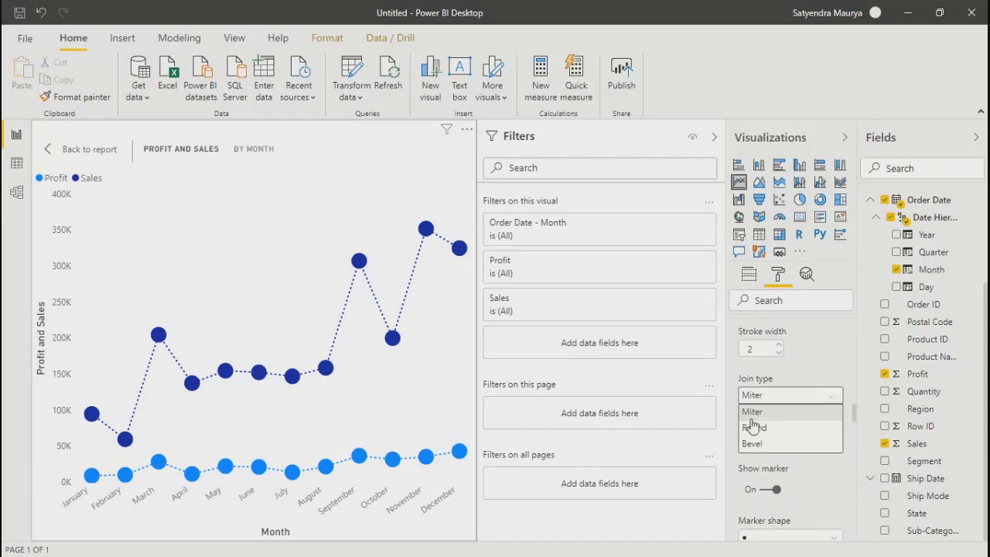
left_click(754, 429)
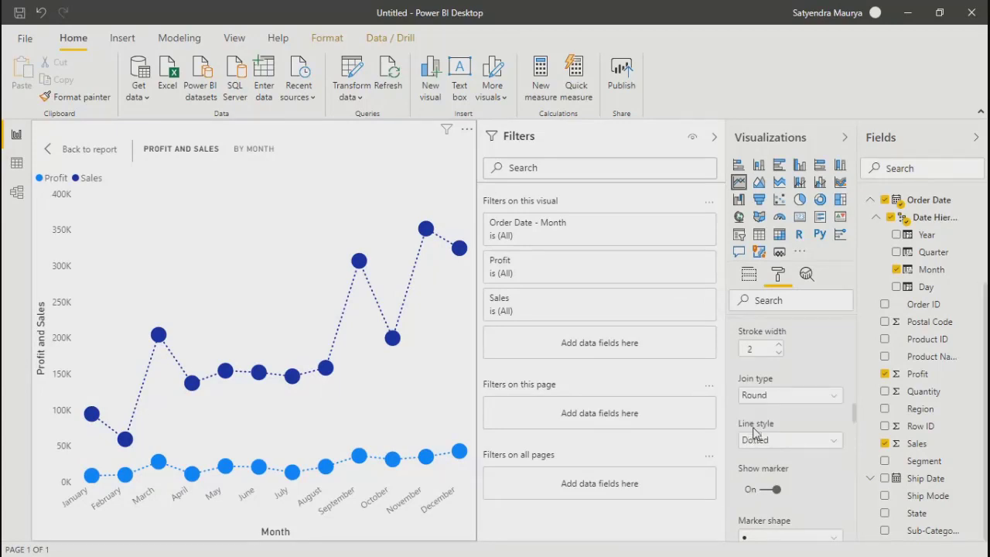
left_click(776, 397)
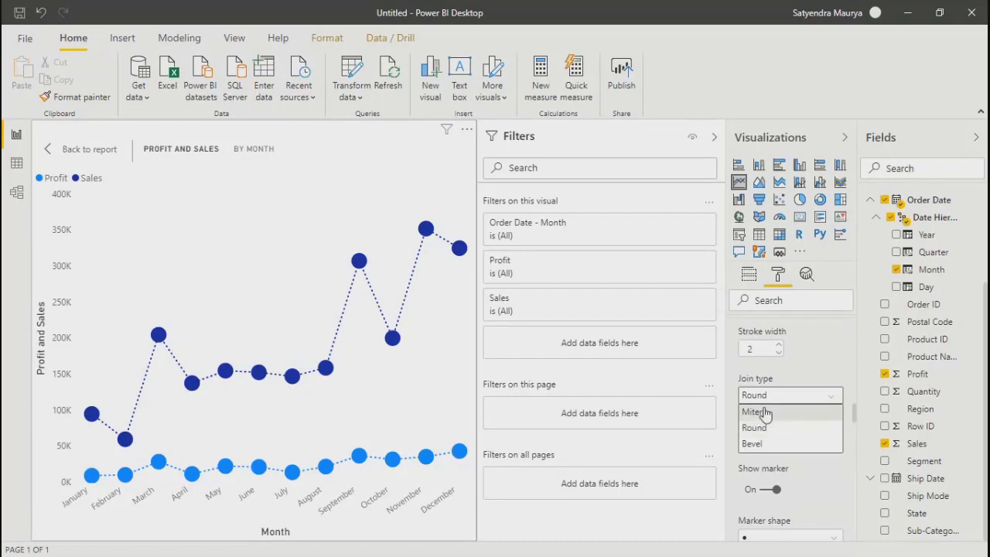
left_click(765, 412)
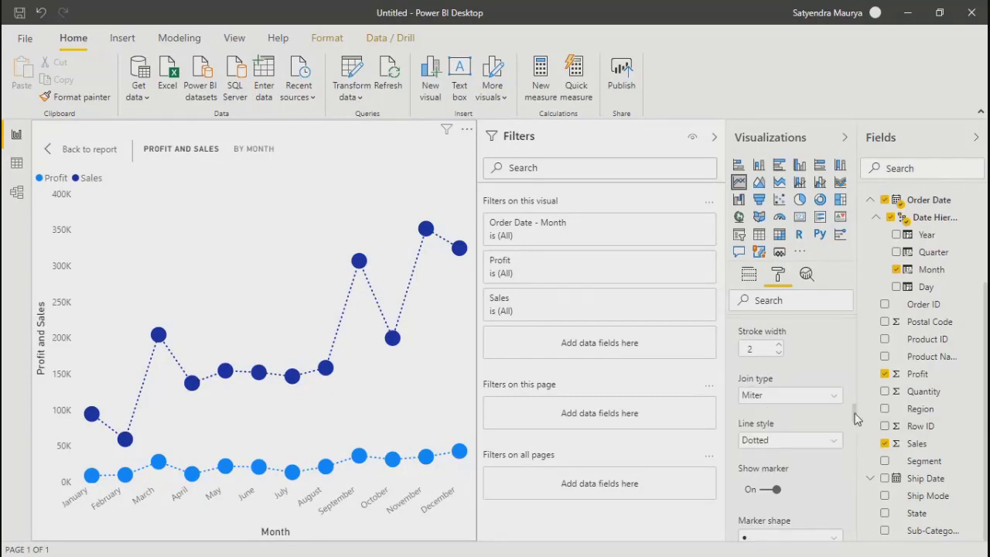
Step: Leave the line chart's focus mode and return to the report page
scroll(856, 410, "up", 3)
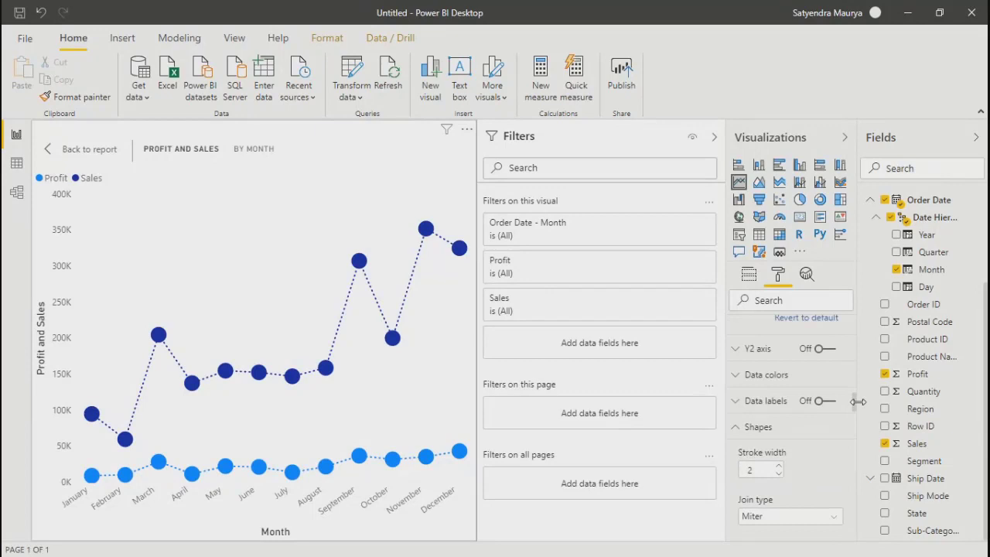
scroll(859, 401, "up", 4)
left_click_drag(859, 372, 859, 321)
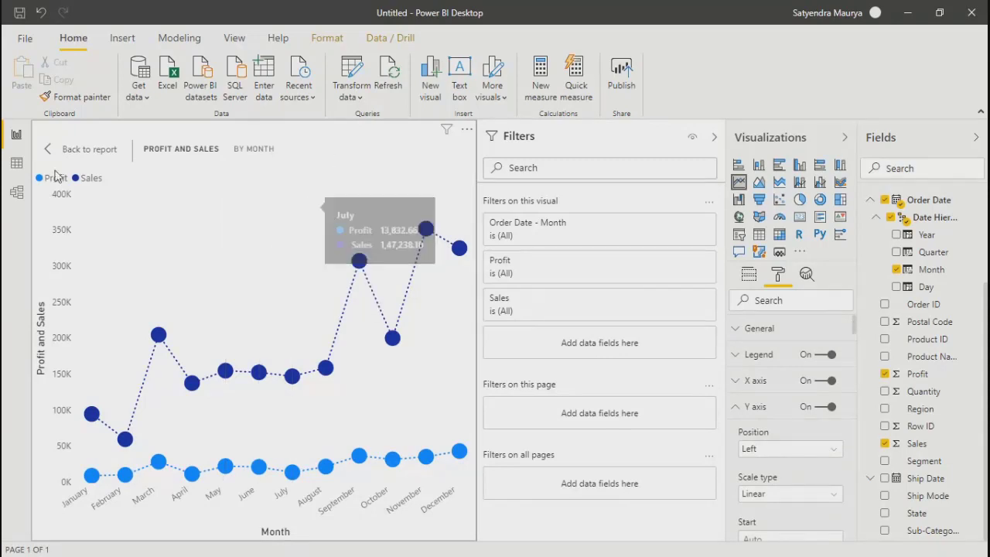
left_click(81, 149)
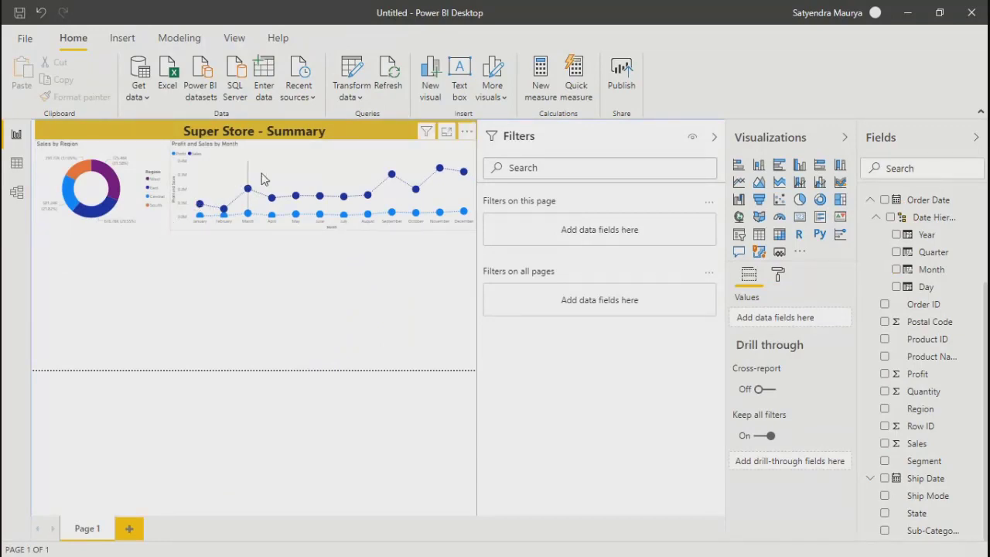
Step: Narrow the Profit and Sales line chart from its left edge and widen the Sales by Region donut to meet it
left_click(173, 198)
left_click_drag(174, 198, 217, 195)
left_click(170, 190)
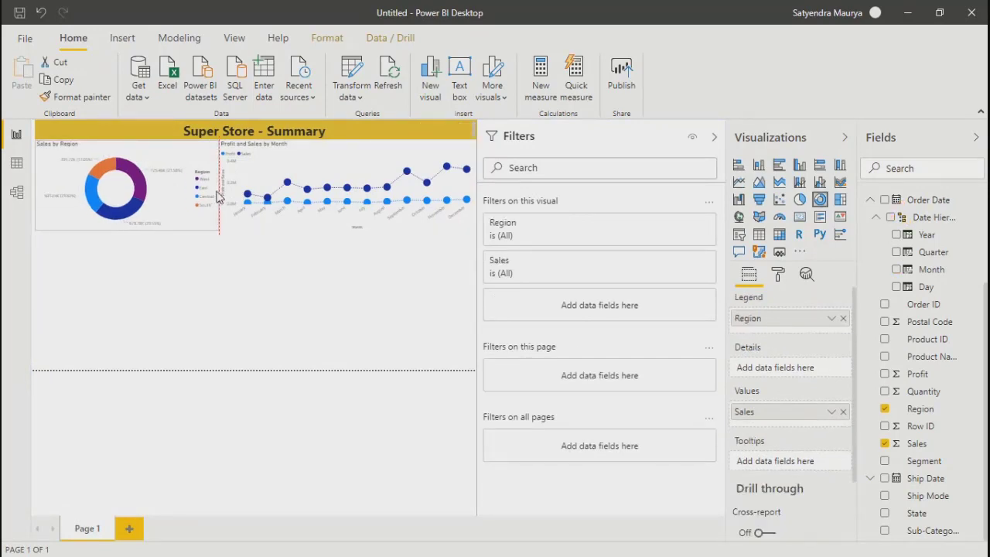
Step: Add a new Sales column chart below the donut using Order Date's Year and Month levels, without Quarter and Day
left_click(225, 323)
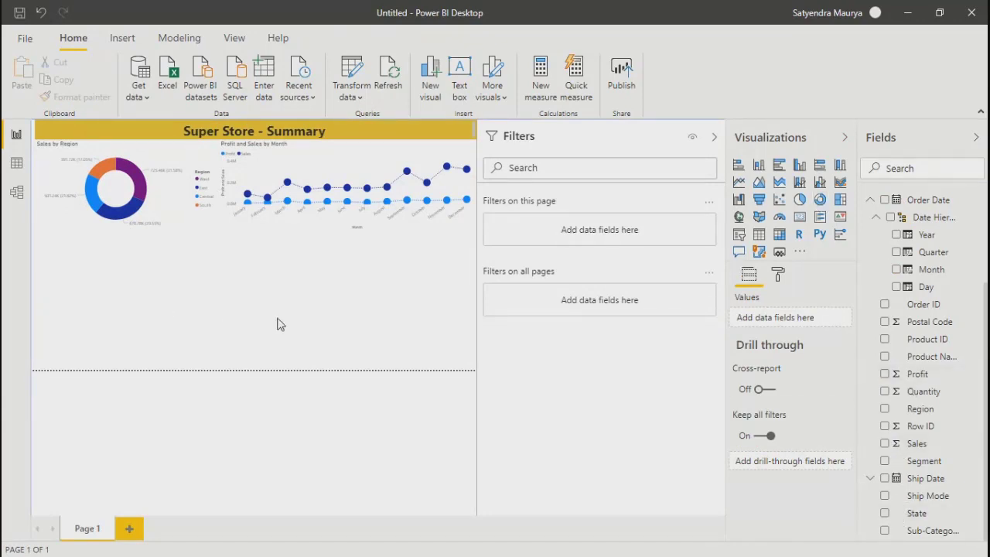
left_click(885, 443)
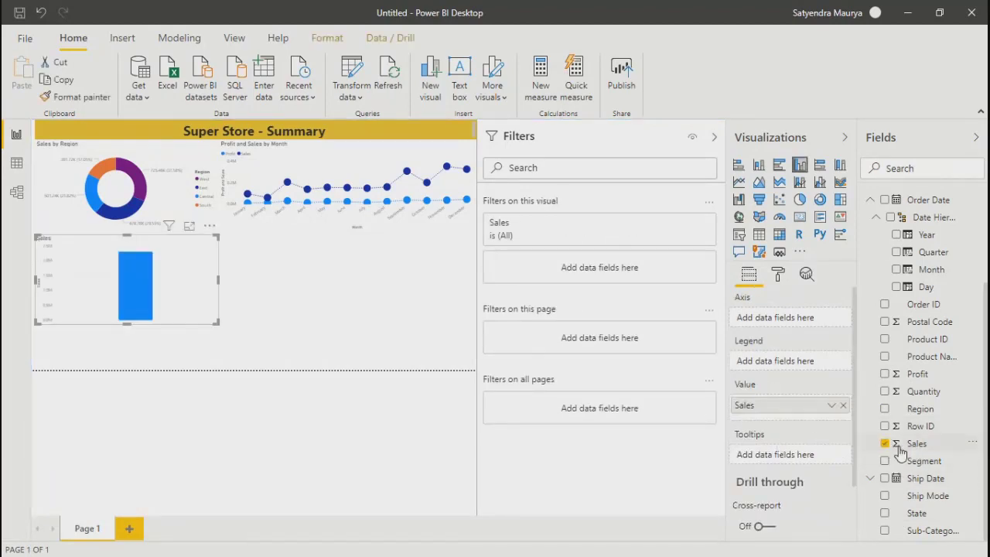
left_click(891, 219)
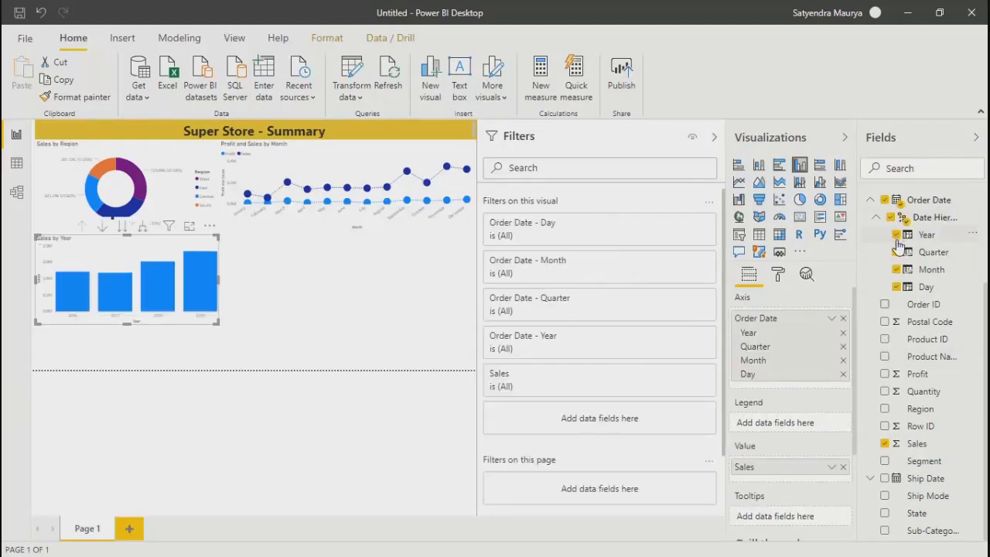
left_click(897, 252)
left_click(896, 287)
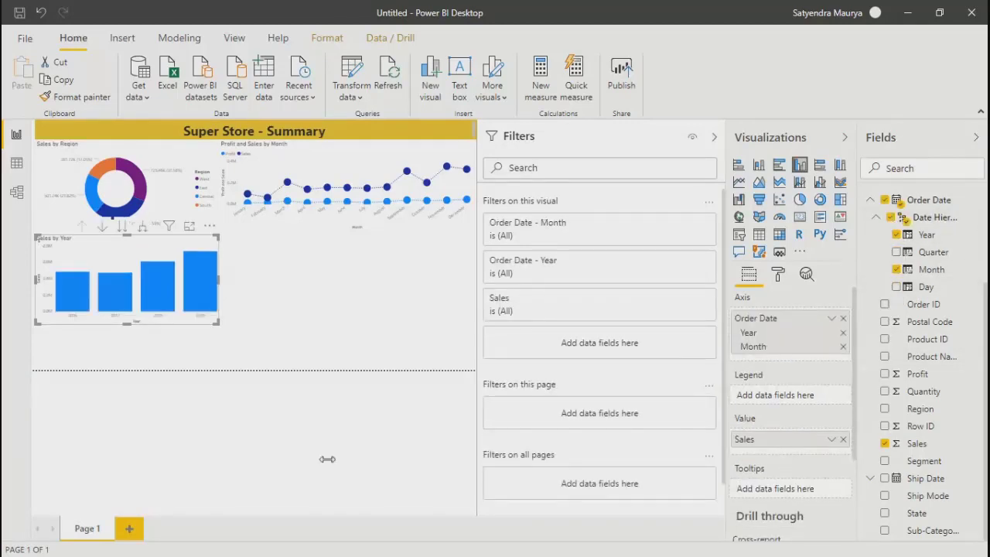
Step: Convert the new Sales chart to a line chart expanded to year and month, and widen it past the donut's right edge
left_click(740, 186)
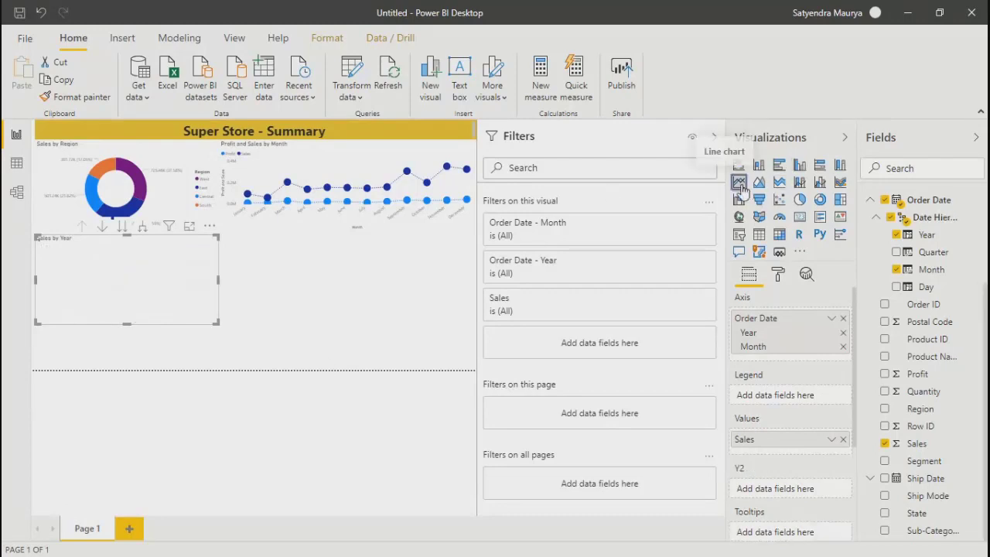
left_click(143, 226)
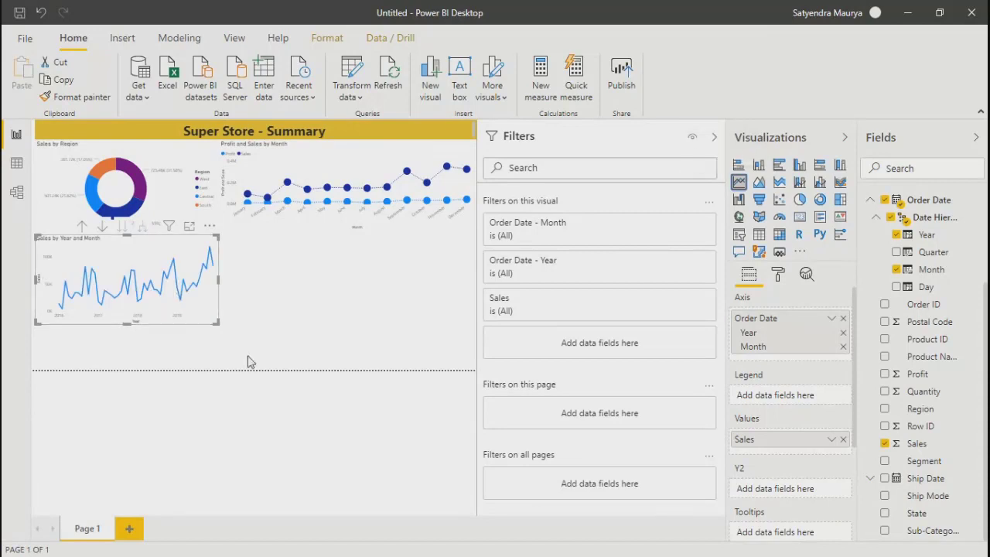
left_click_drag(219, 279, 283, 282)
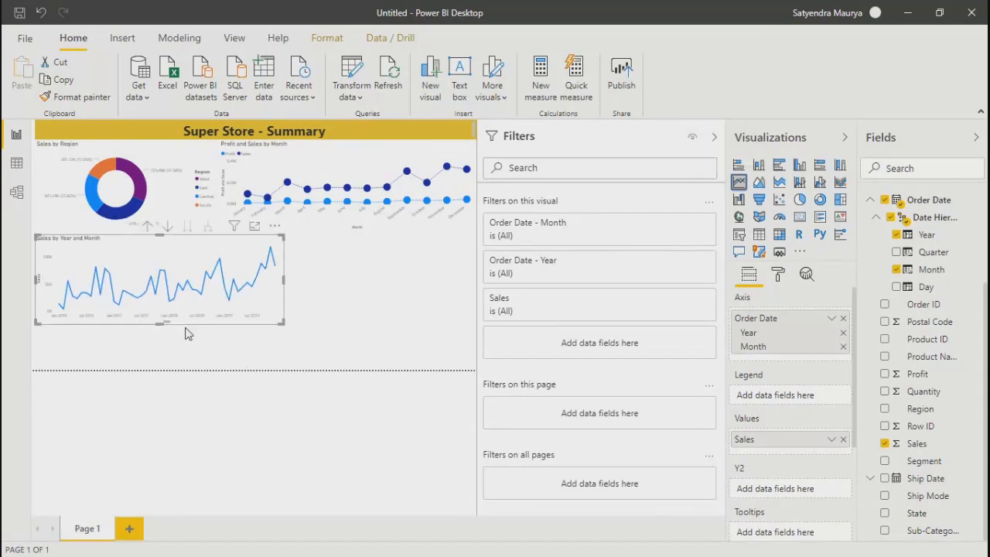
Step: Extend the Sales by Year and Month chart down to the page's lower boundary and narrow it slightly from its right edge
left_click_drag(160, 323, 159, 369)
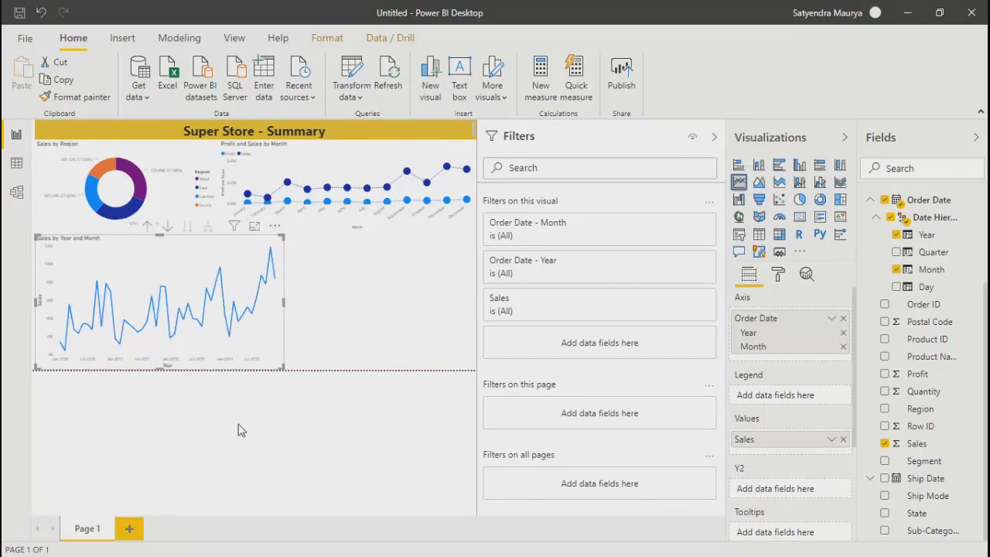
left_click(297, 440)
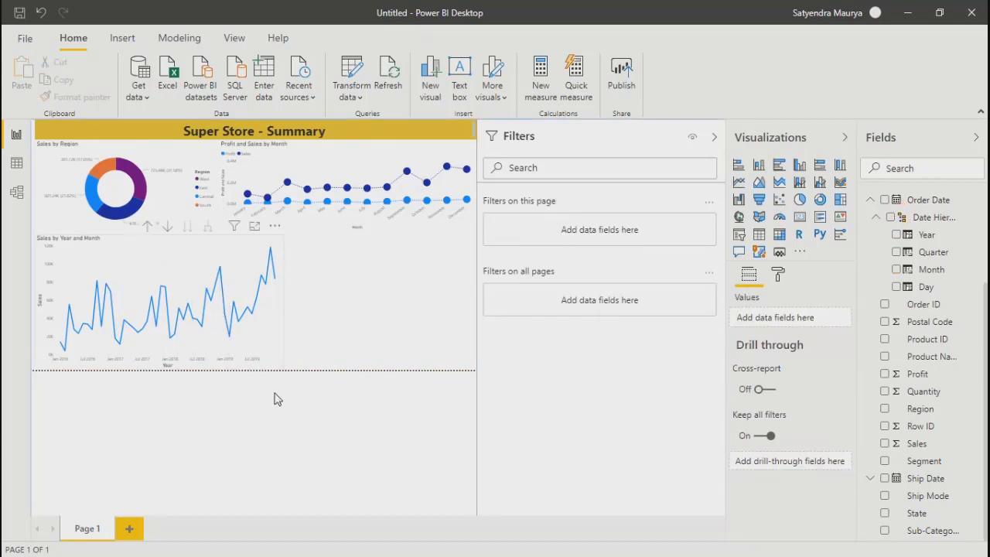
left_click(279, 321)
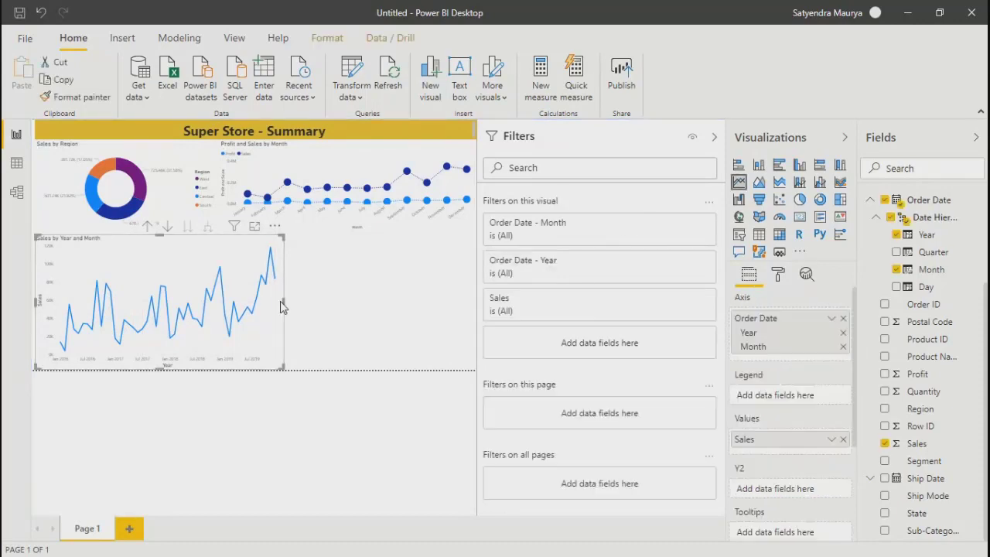
left_click_drag(284, 303, 277, 323)
Step: Add a forecast to the Sales by Year and Month line chart with its default settings
mouse_move(118, 265)
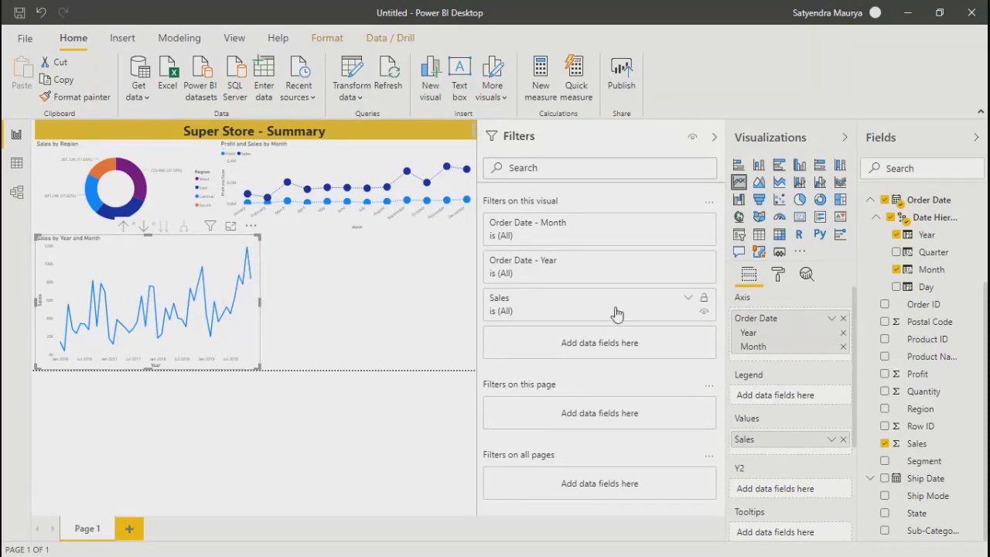
left_click(778, 275)
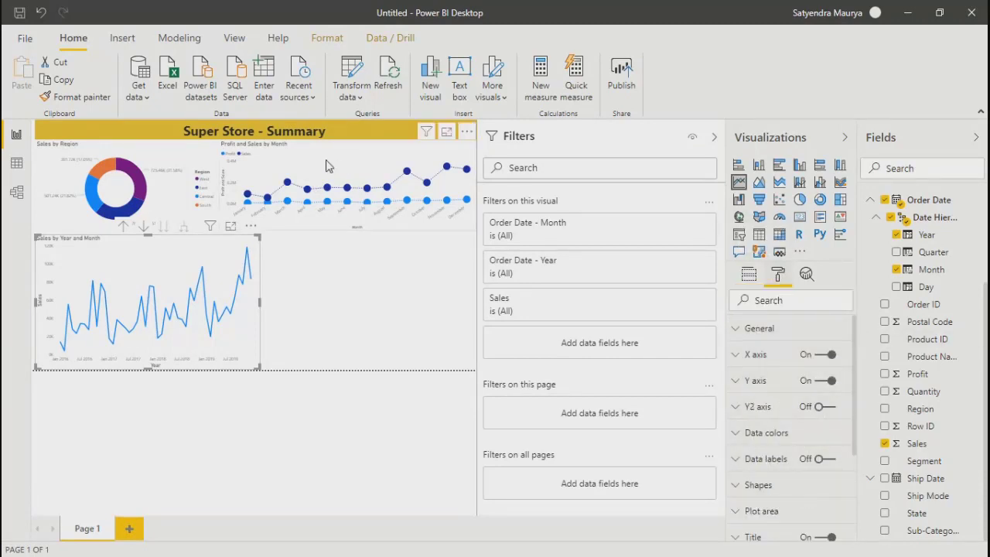
mouse_move(345, 197)
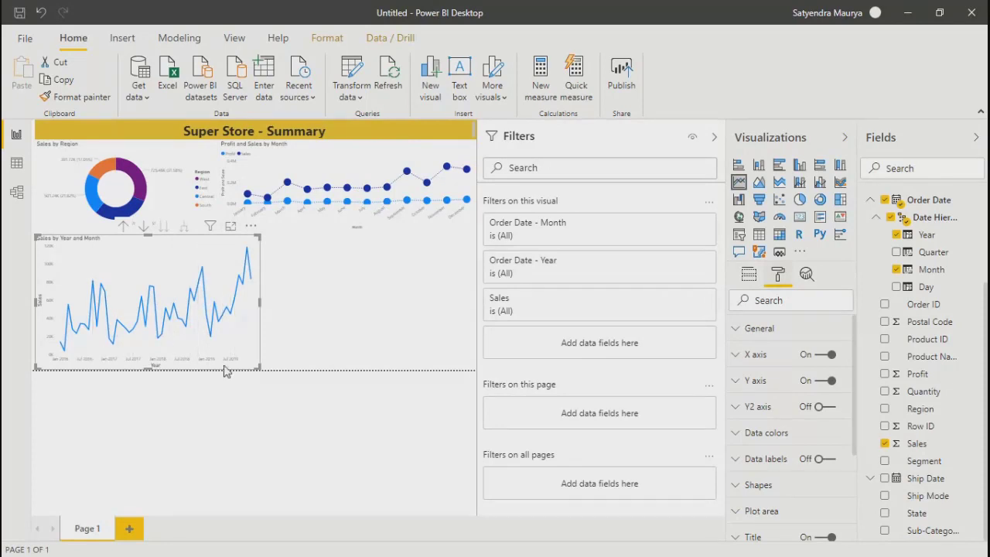
left_click_drag(854, 410, 865, 511)
scroll(851, 480, "up", 3)
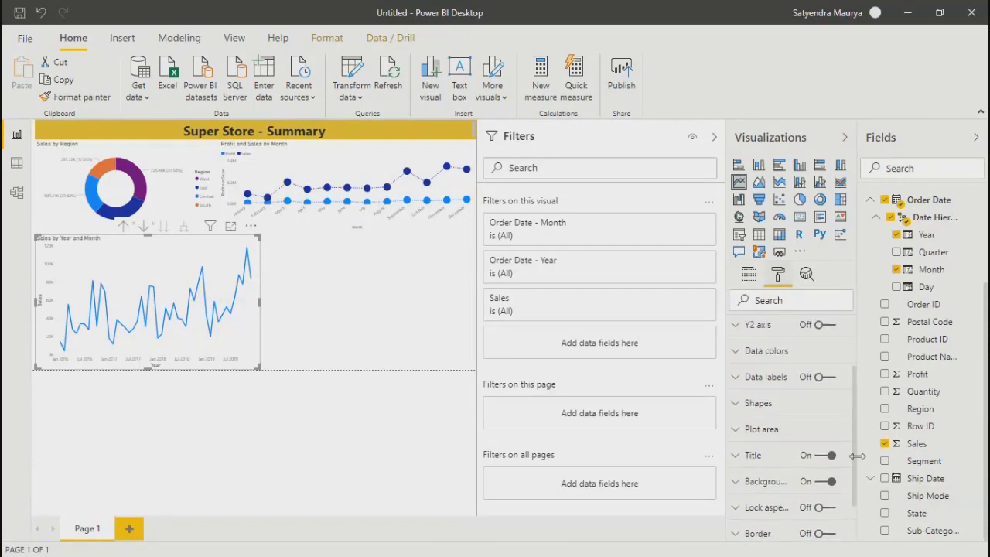
left_click(808, 273)
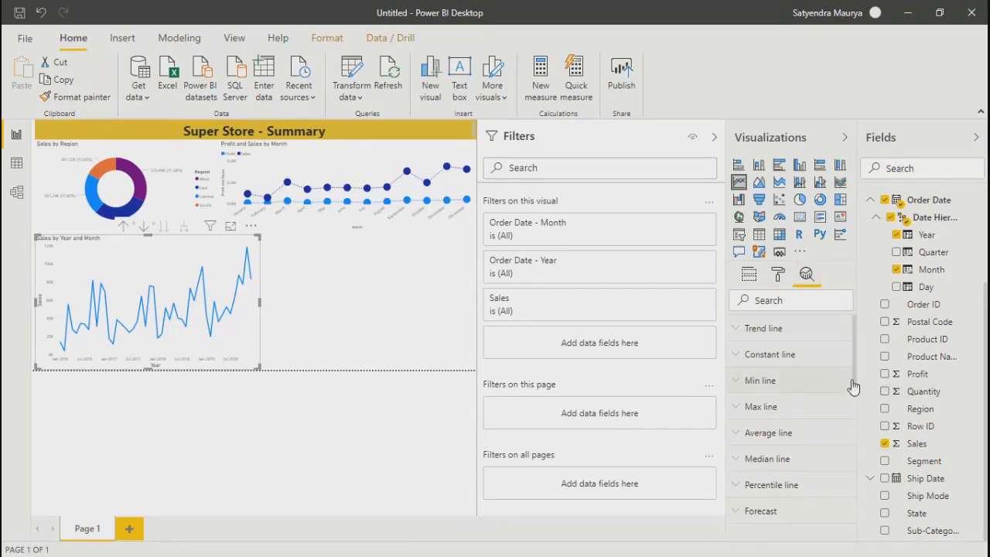
left_click_drag(853, 377, 852, 418)
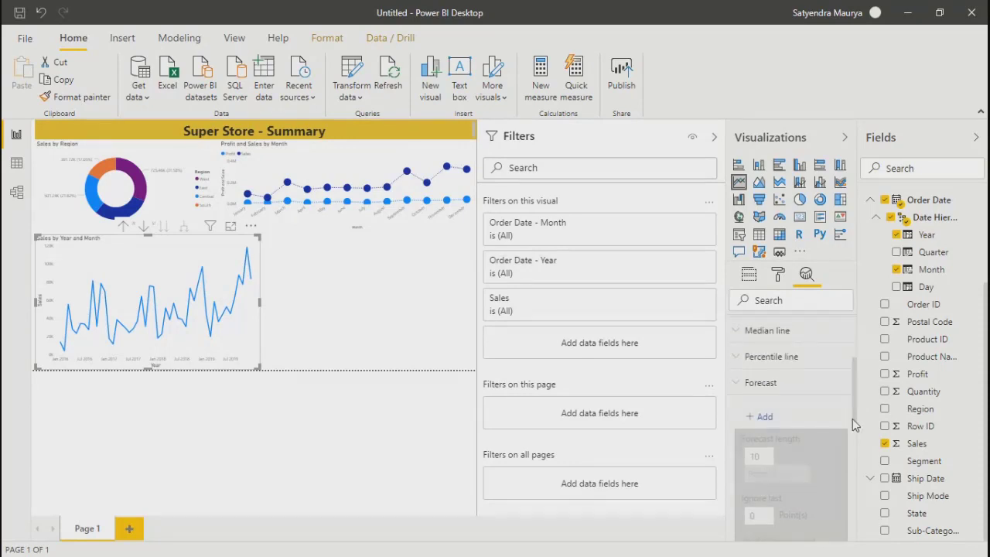
left_click(765, 416)
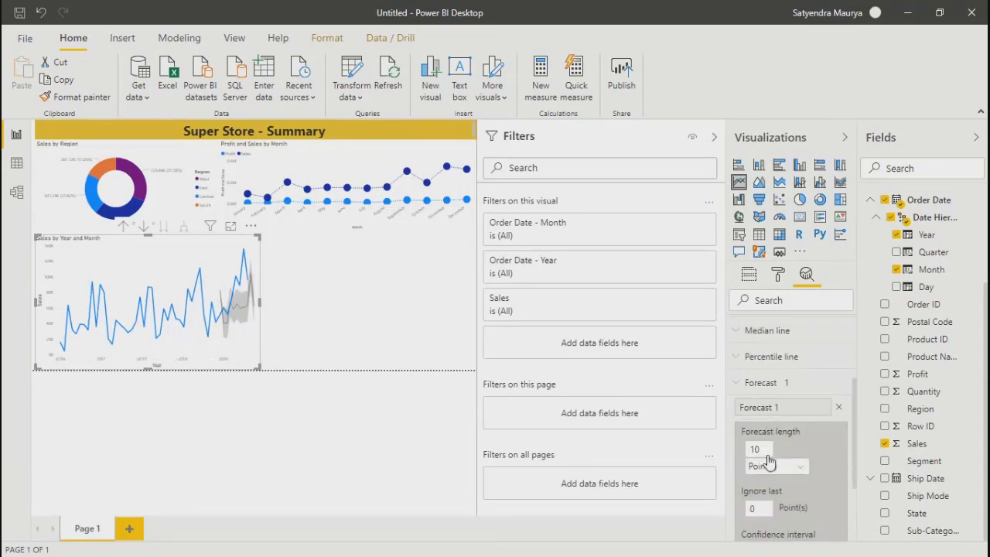
Step: Try setting the forecast length to 15 points and ignoring the last 2 points
scroll(823, 456, "down", 2)
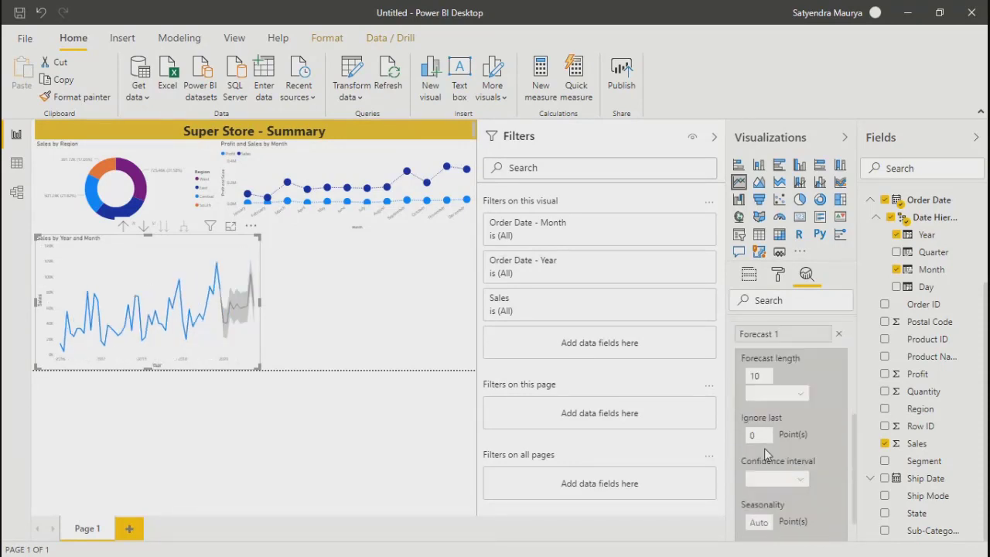
left_click(767, 376)
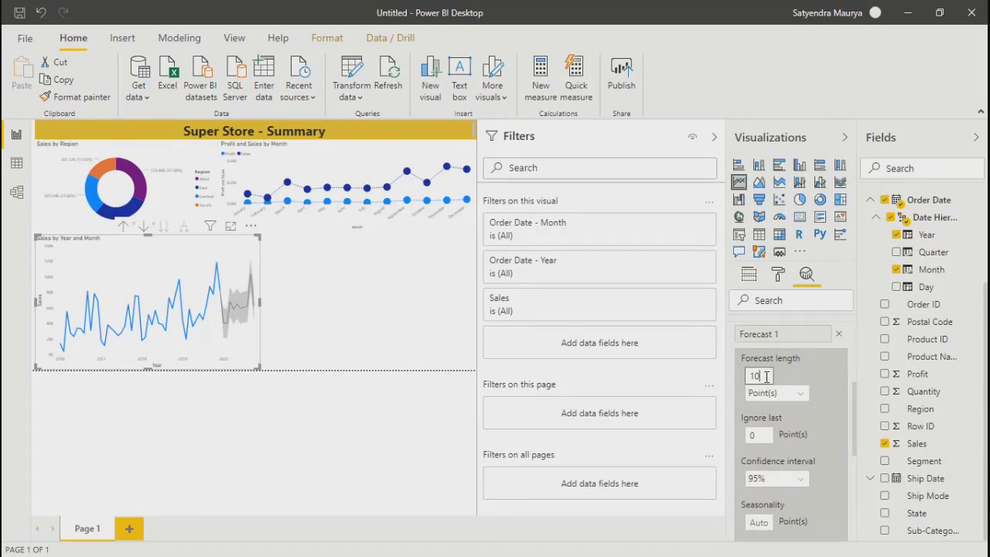
key("BackSpace")
type("5")
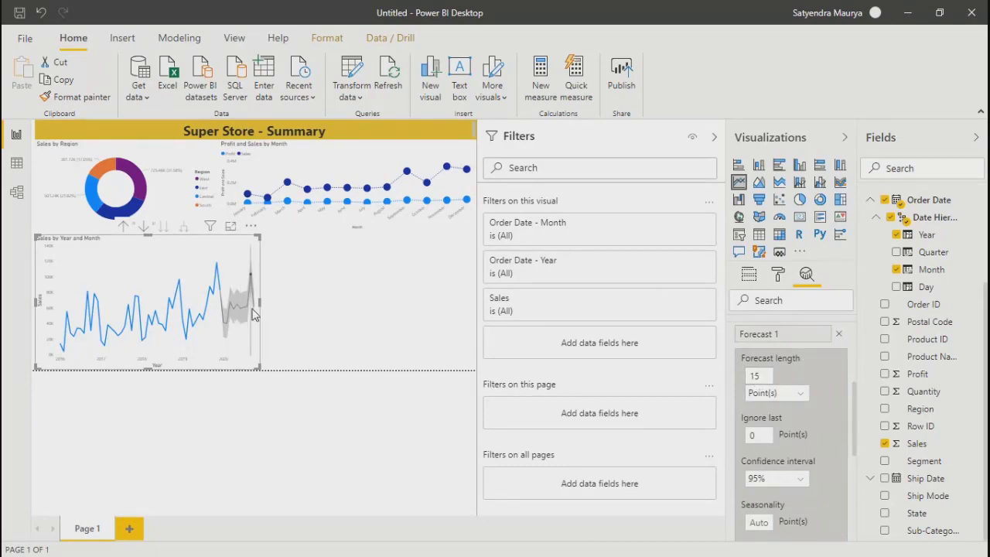
mouse_move(245, 323)
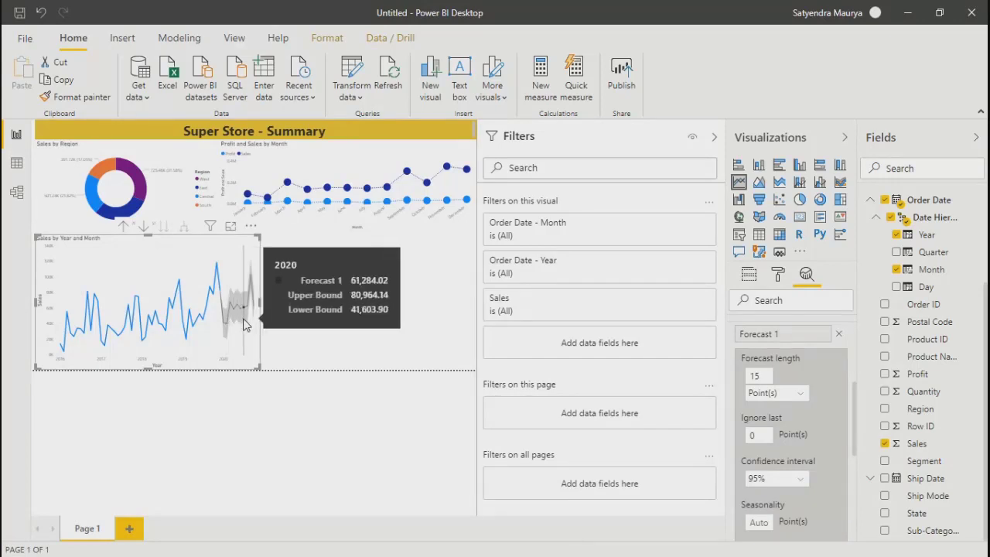
left_click(760, 436)
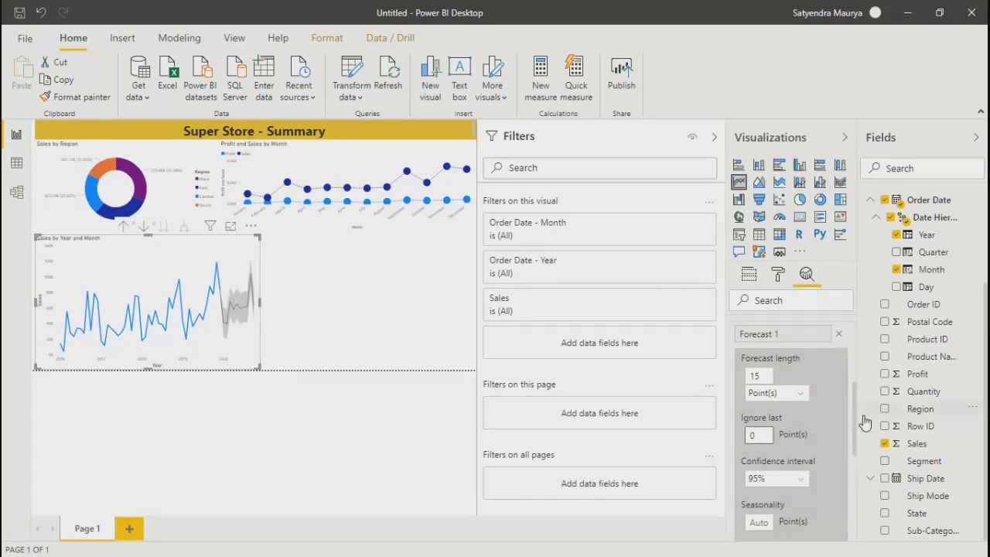
scroll(855, 420, "down", 1)
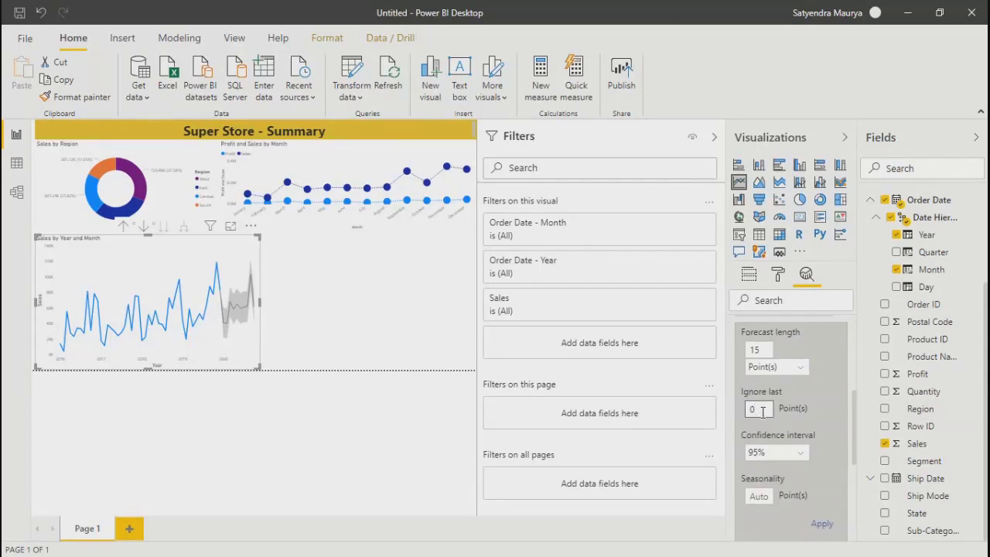
key("BackSpace")
type("2")
Step: Shrink the Sales by Year and Month chart from its upper-right corner to clear the donut's labels and match the donut's width
left_click_drag(260, 237, 223, 251)
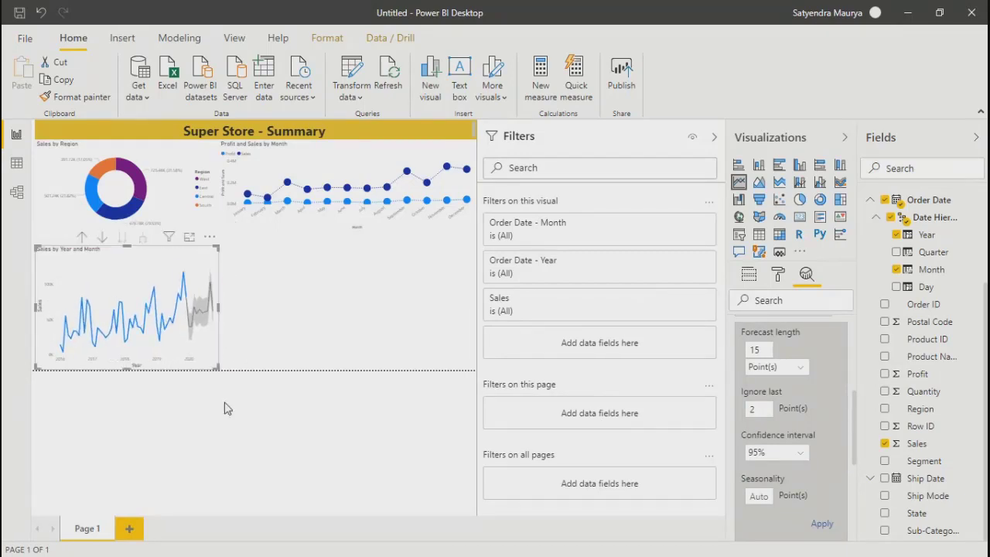
left_click(175, 425)
mouse_move(104, 271)
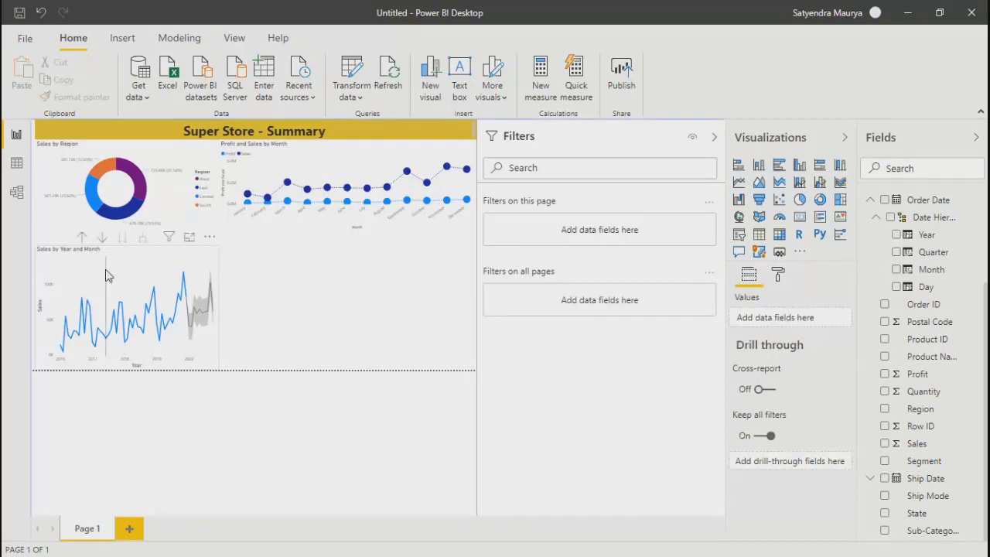
Step: Open the Sales trend in focus mode and examine its forecast settings and the monthly pattern across the years
left_click(190, 238)
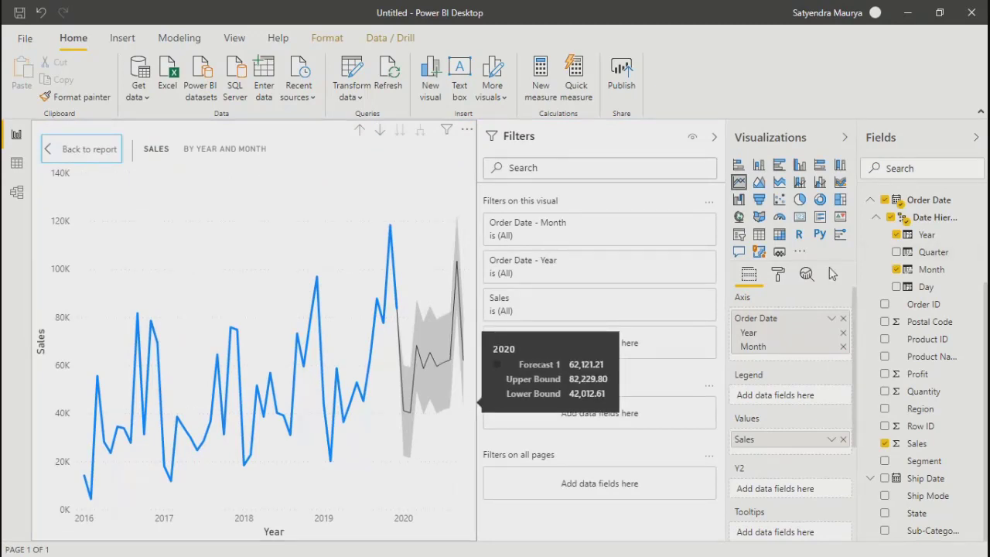
left_click(807, 274)
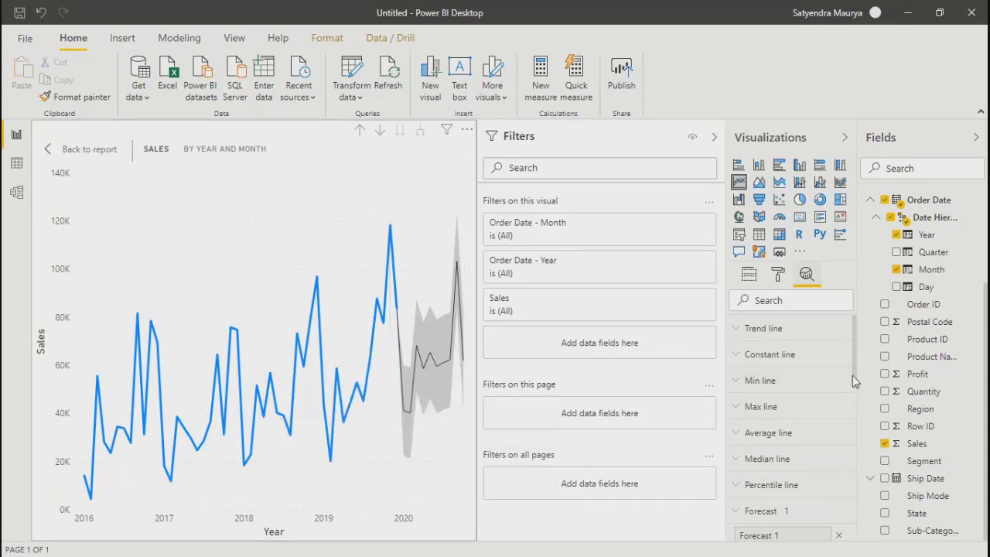
left_click_drag(855, 382, 858, 452)
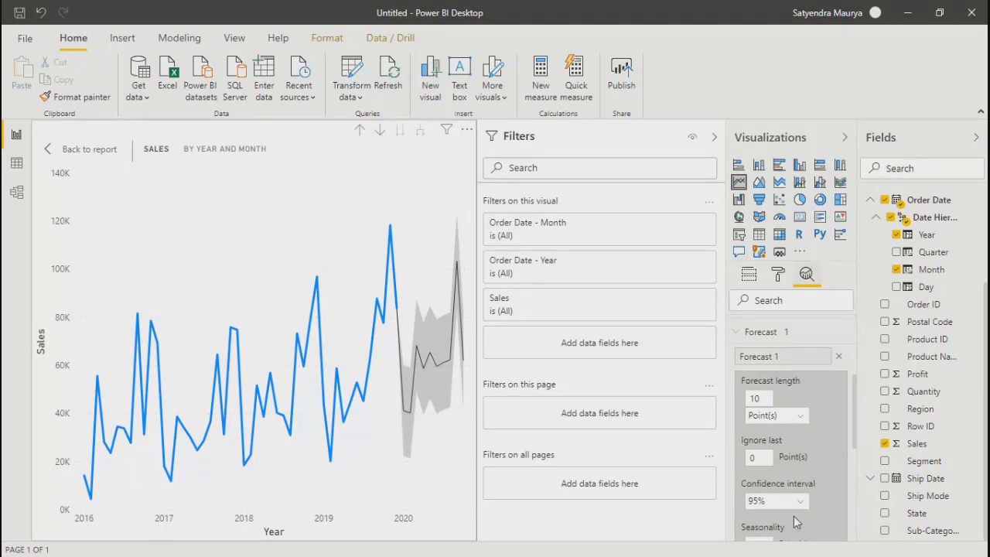
scroll(796, 523, "down", 2)
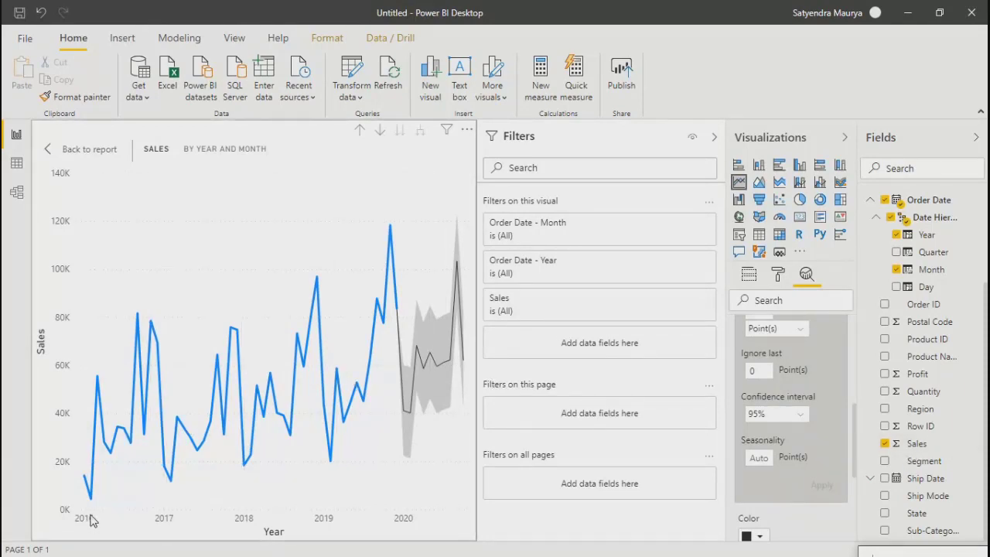
mouse_move(94, 483)
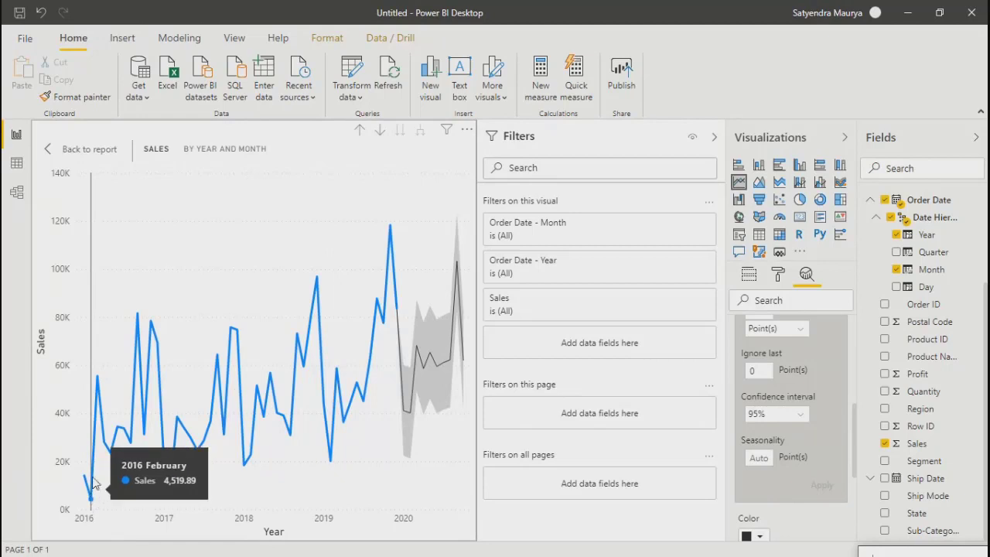
mouse_move(98, 387)
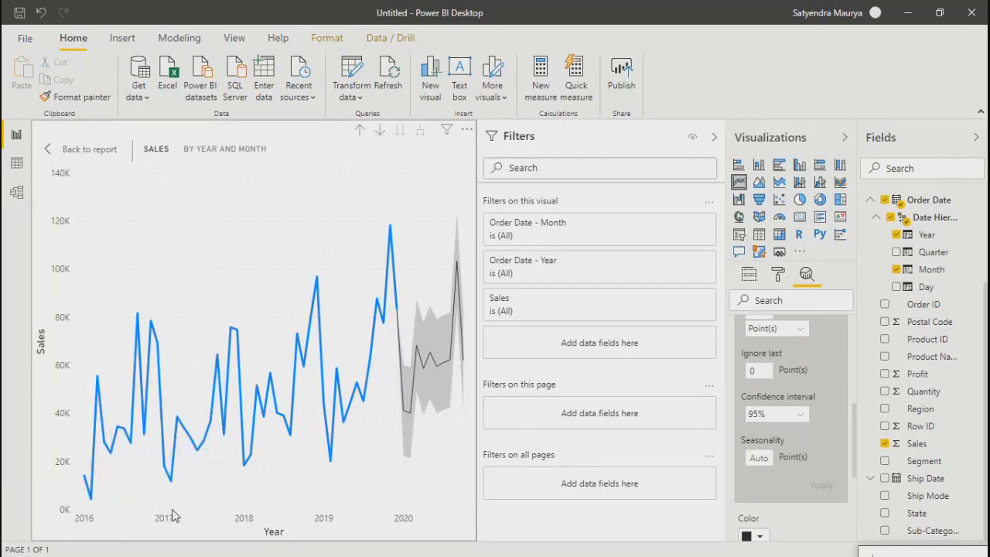
mouse_move(145, 354)
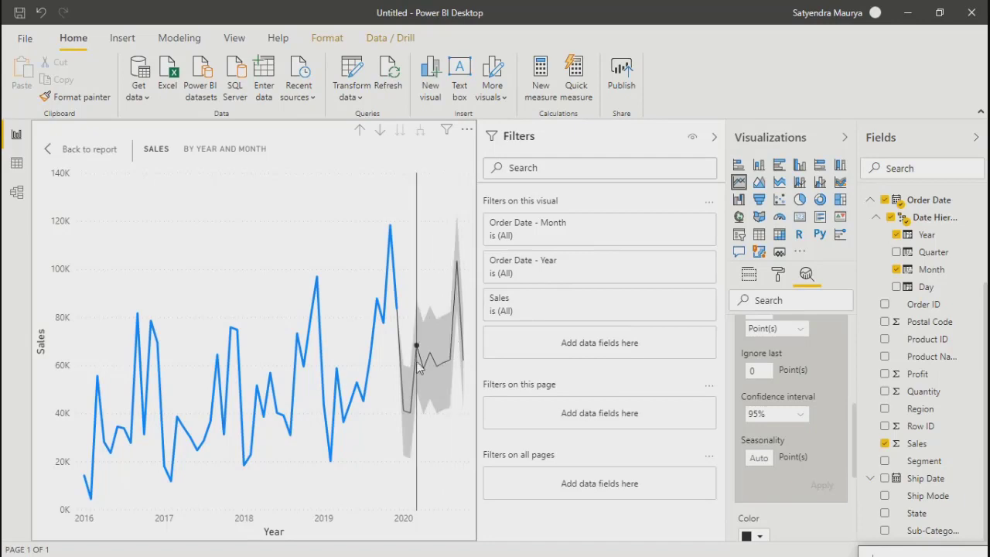
Step: Try to apply NA as the forecast's seasonality
left_click(764, 459)
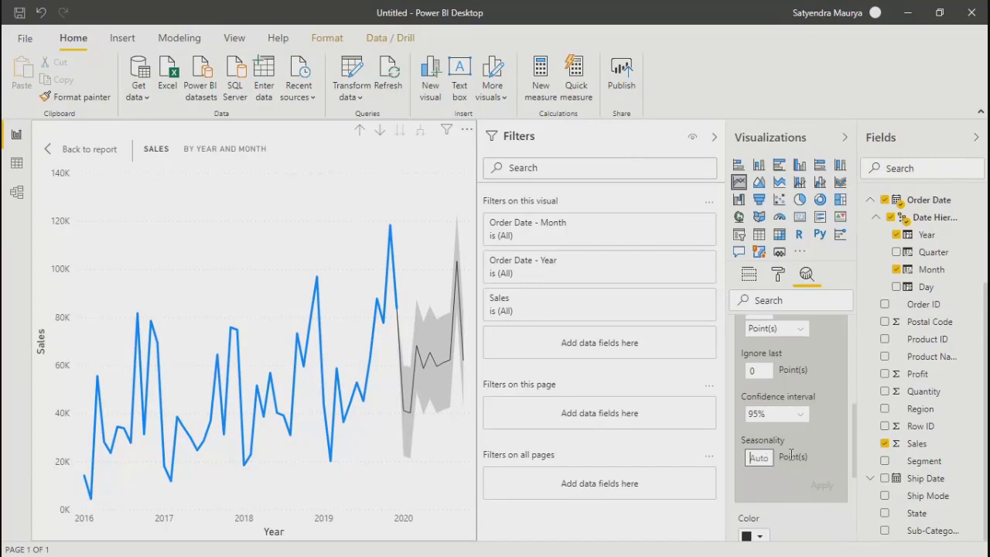
type("0")
key("BackSpace")
type("NA")
left_click(825, 485)
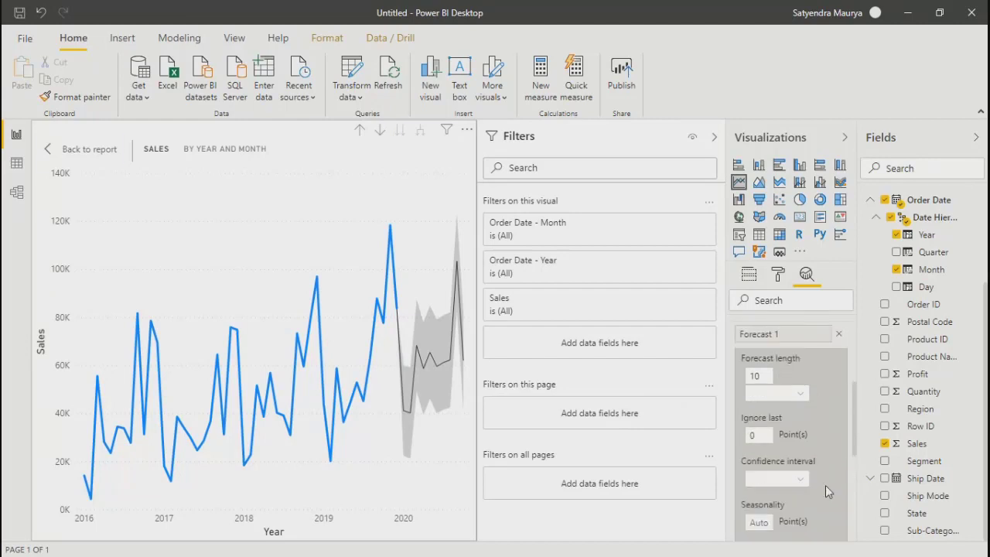
Step: Set the forecast's seasonality to 100 points and apply it
left_click_drag(859, 445, 856, 465)
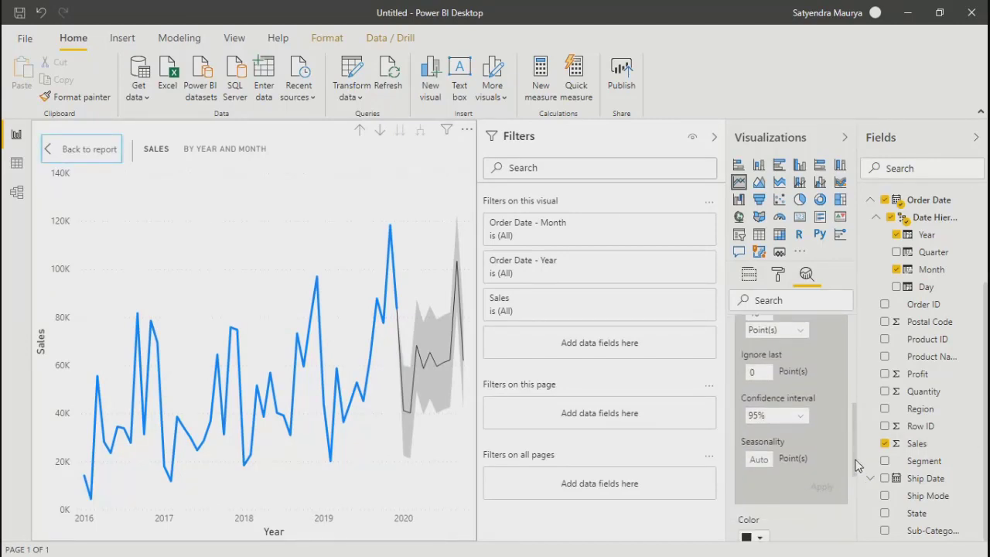
left_click(753, 456)
type("100")
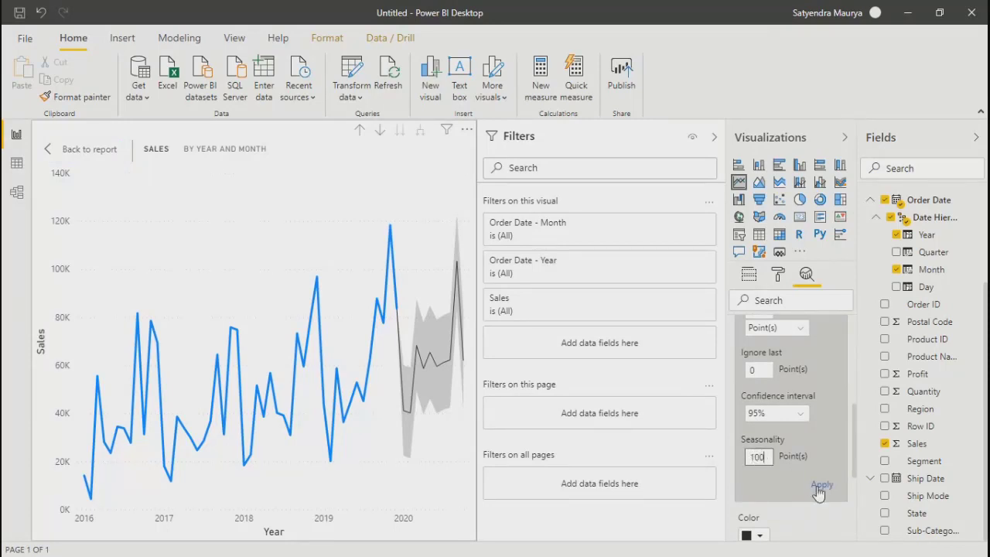
left_click(818, 487)
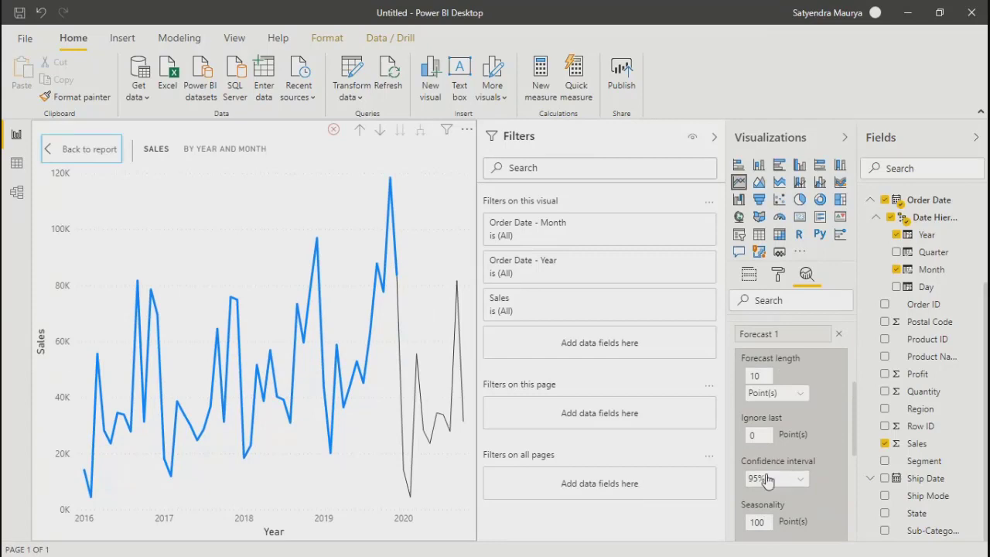
Step: Set the forecast's seasonality to 1 point, apply it and inspect the forecast values for 2020
left_click_drag(854, 449, 855, 475)
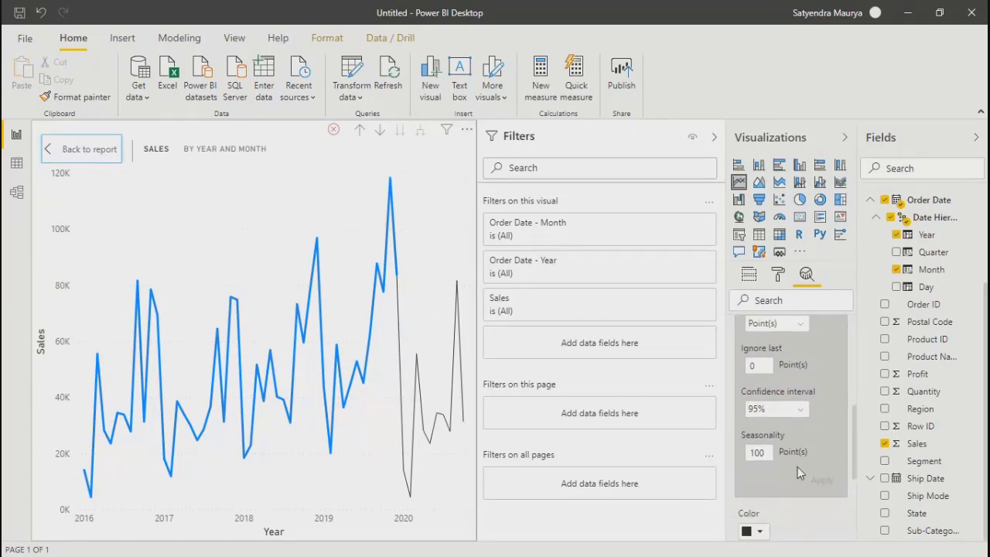
double_click(763, 452)
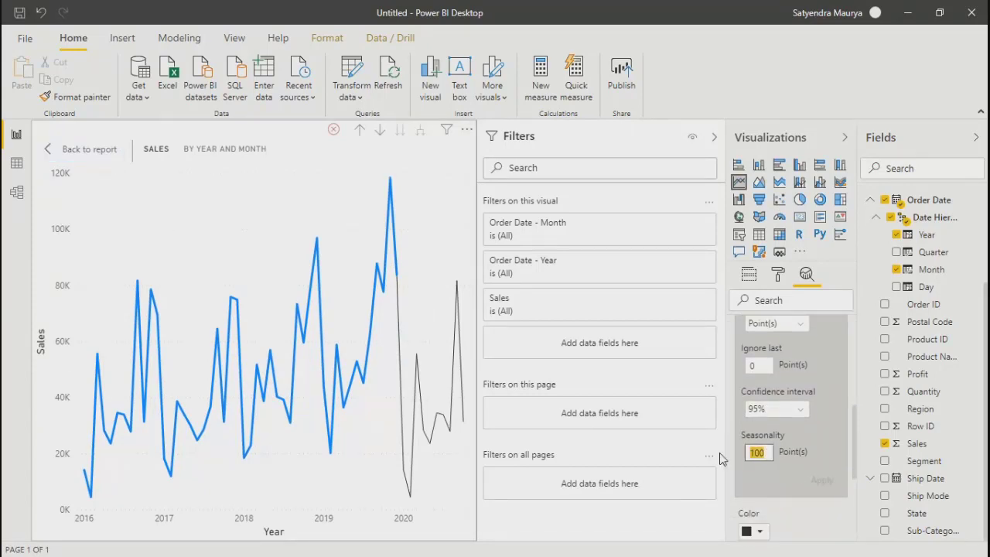
type("0")
key("BackSpace")
type("1")
left_click(821, 481)
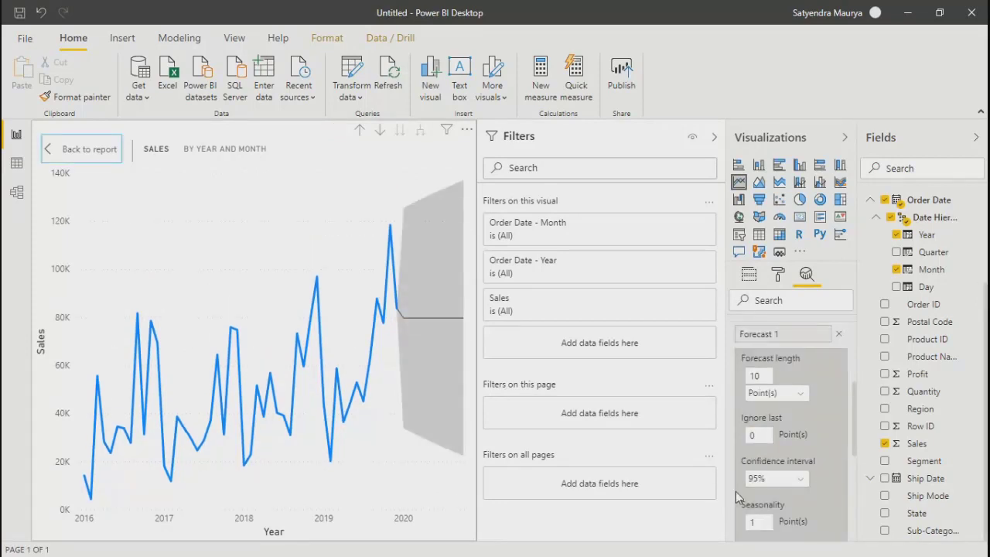
left_click_drag(854, 447, 855, 459)
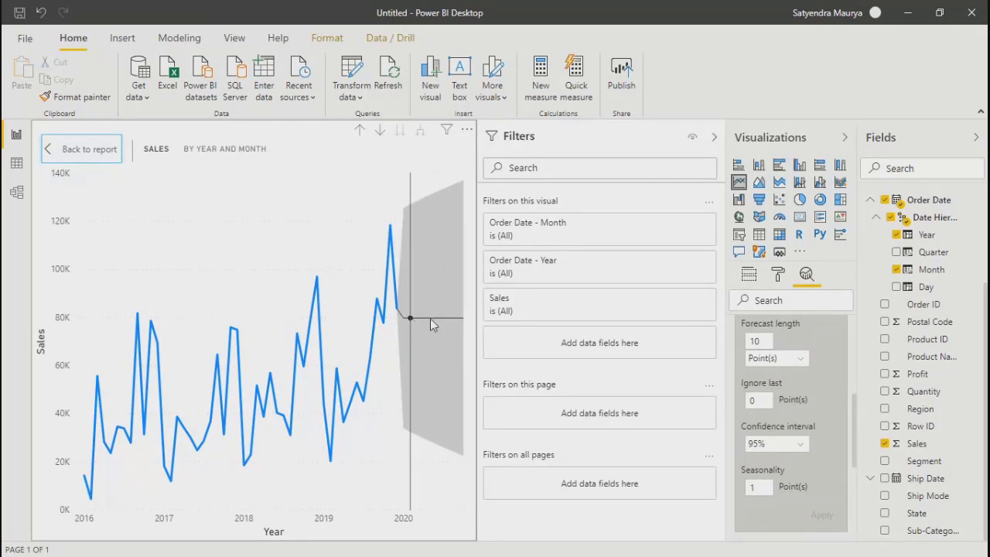
mouse_move(452, 318)
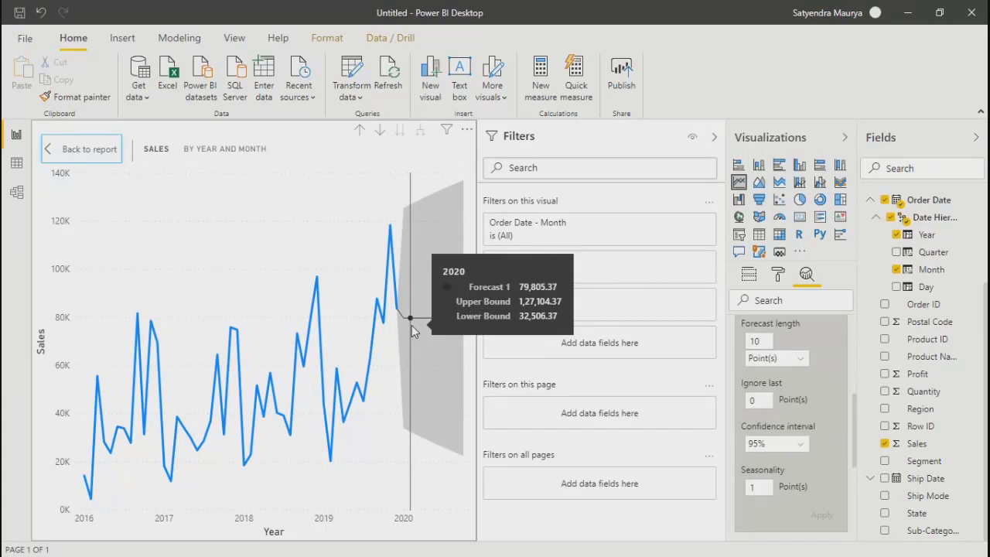
Step: Set the forecast's seasonality to 100 points again and apply it
left_click(757, 488)
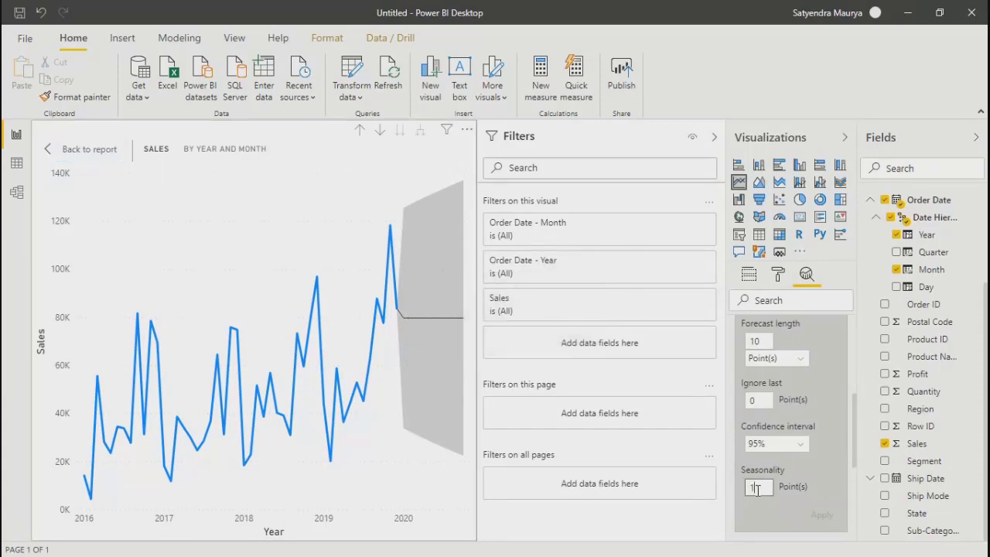
type("00")
left_click(824, 516)
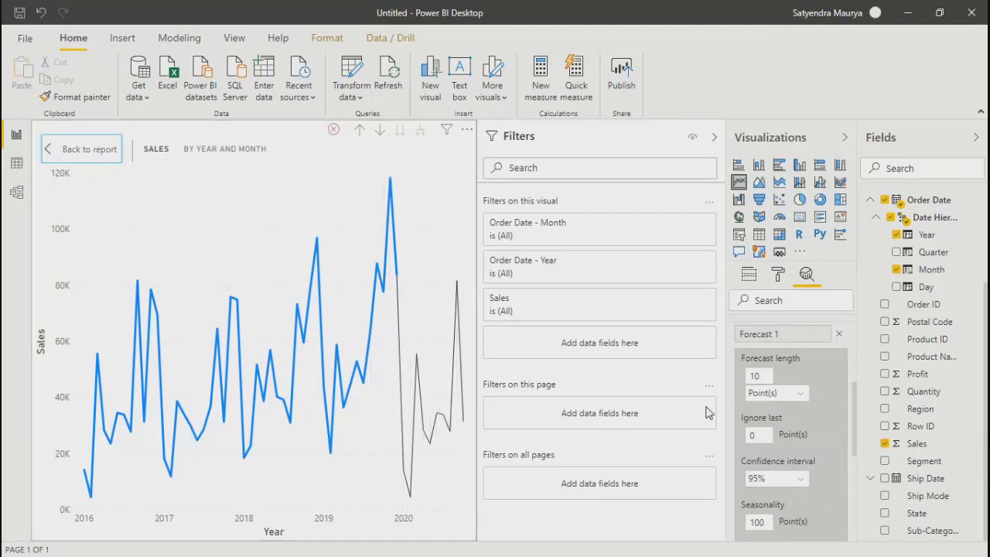
Step: Set the forecast's confidence interval to 75%, apply it and inspect the forecast line on the chart
left_click(803, 484)
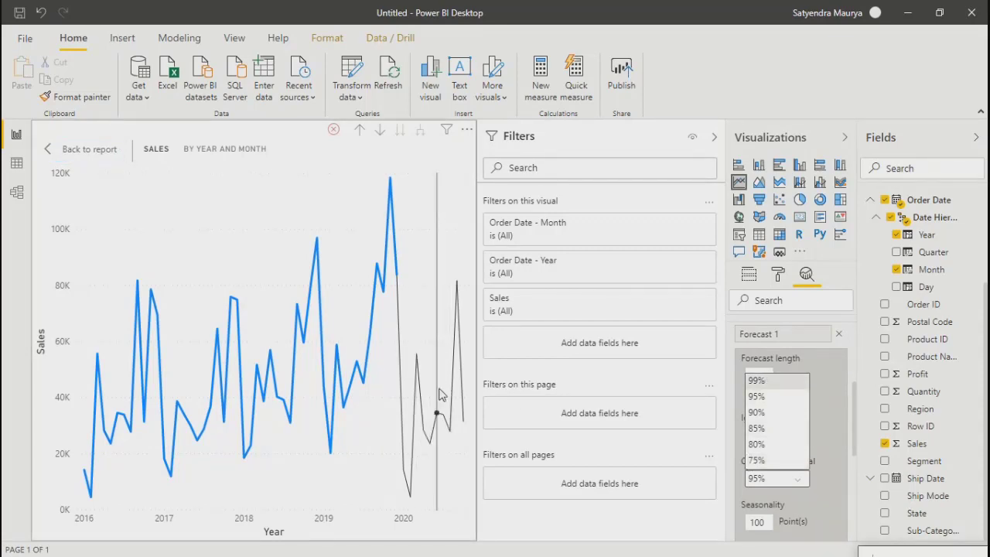
mouse_move(441, 394)
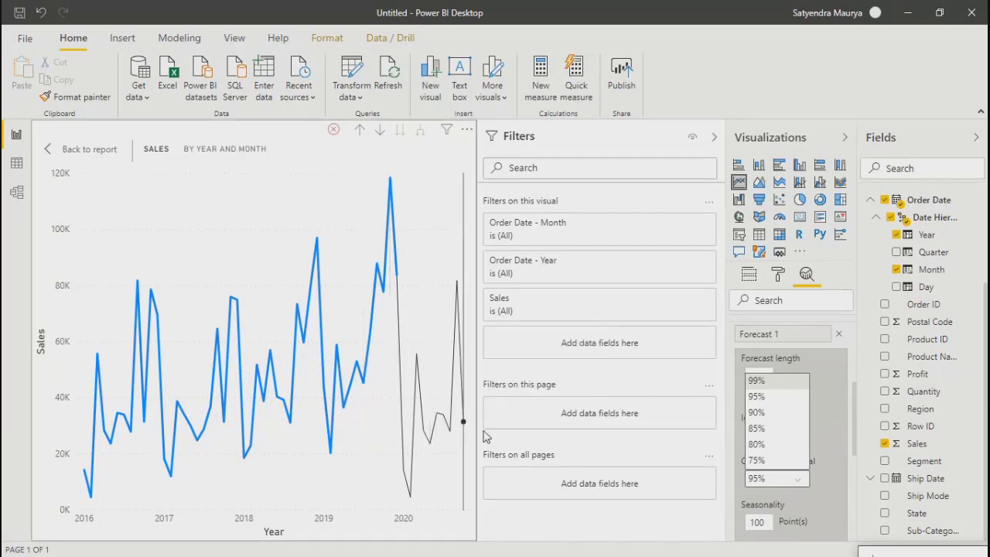
left_click(842, 438)
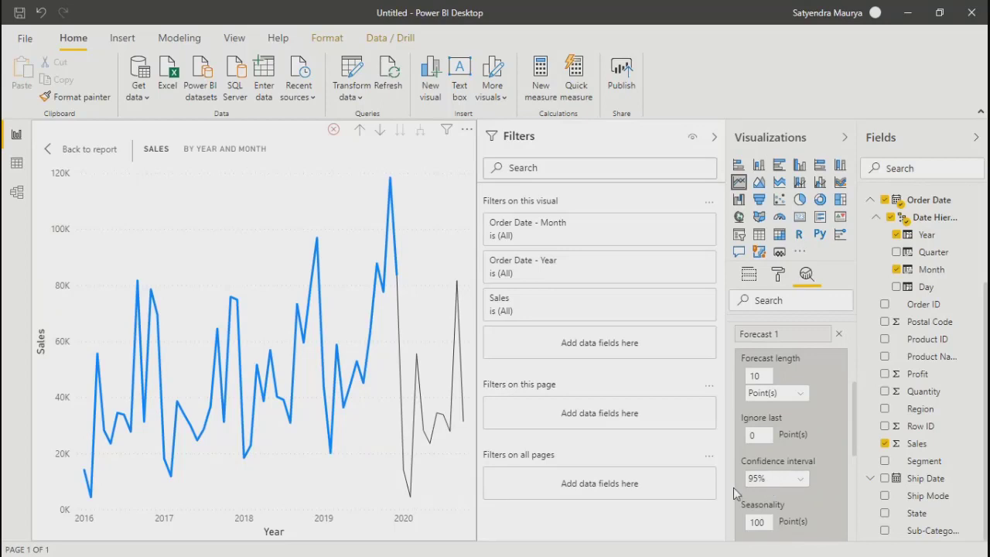
left_click(776, 480)
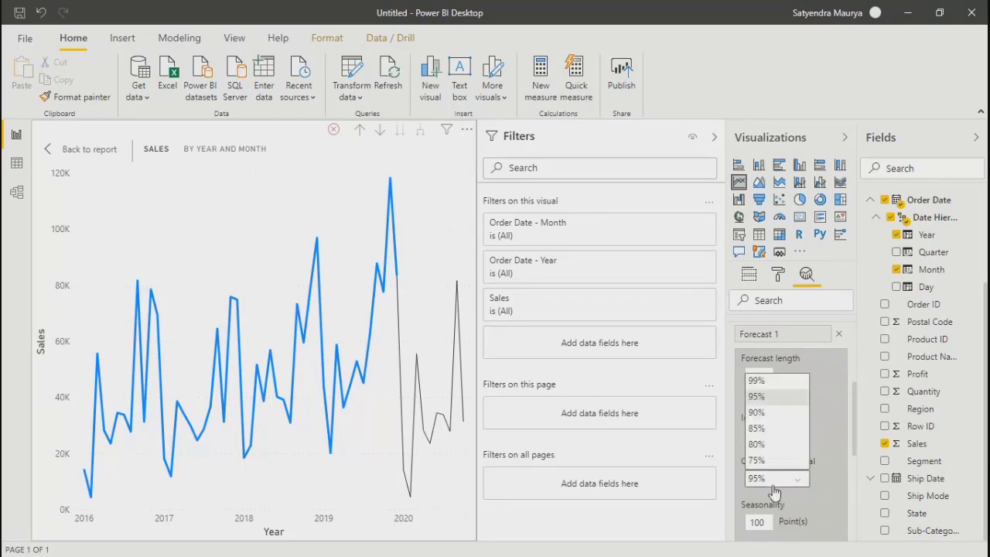
left_click(766, 460)
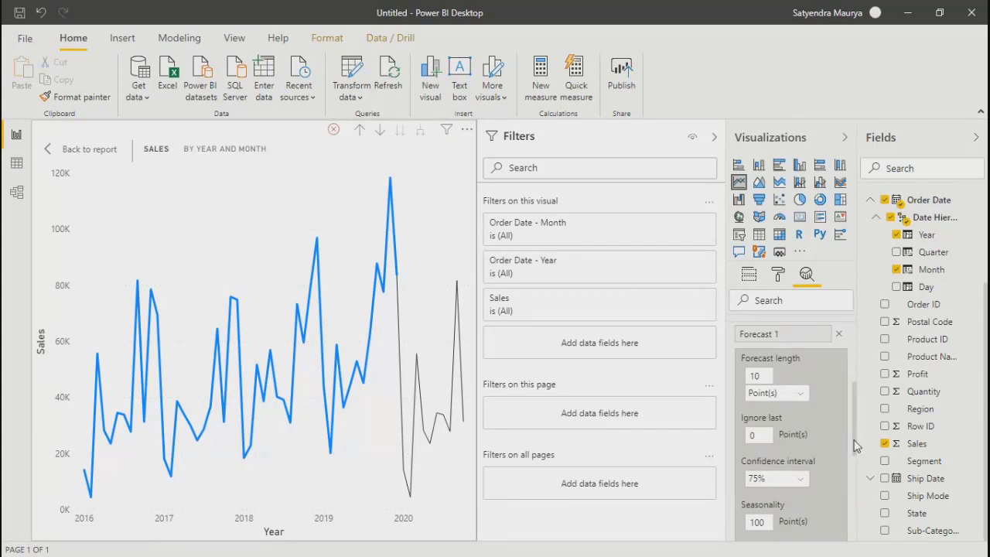
scroll(847, 439, "down", 3)
left_click(820, 471)
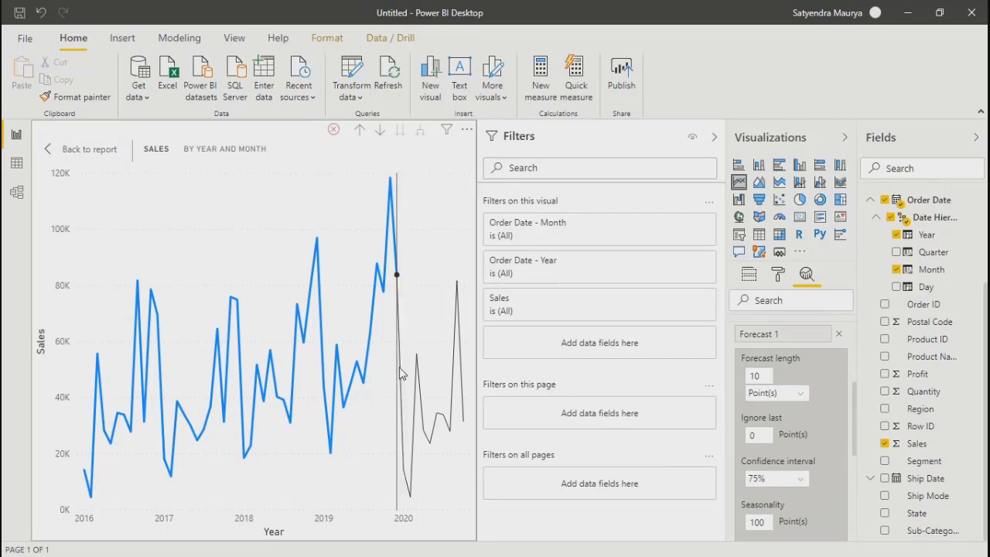
mouse_move(400, 374)
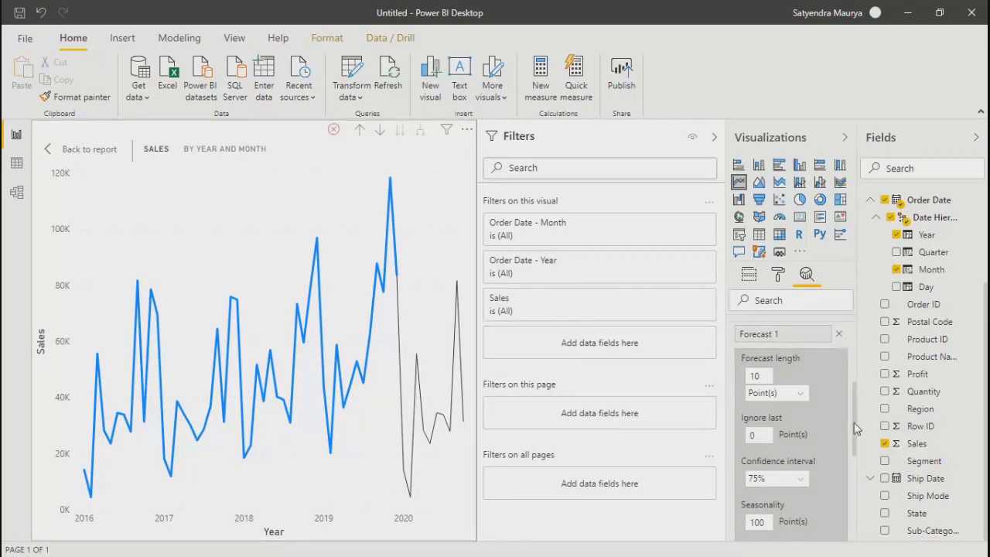
Step: Return to the report page and add a clustered column chart showing Sales by Segment
left_click_drag(854, 423, 859, 358)
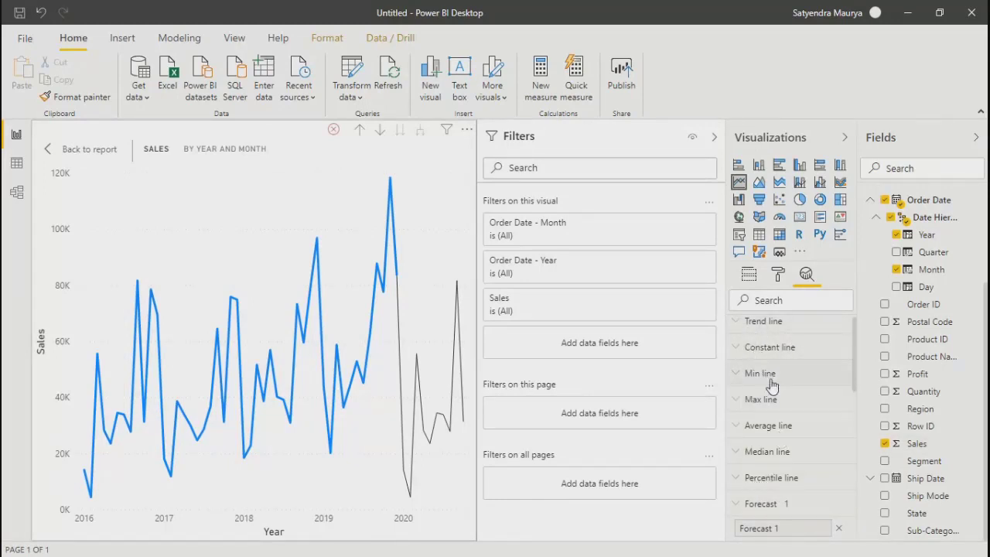
left_click(48, 148)
left_click(335, 331)
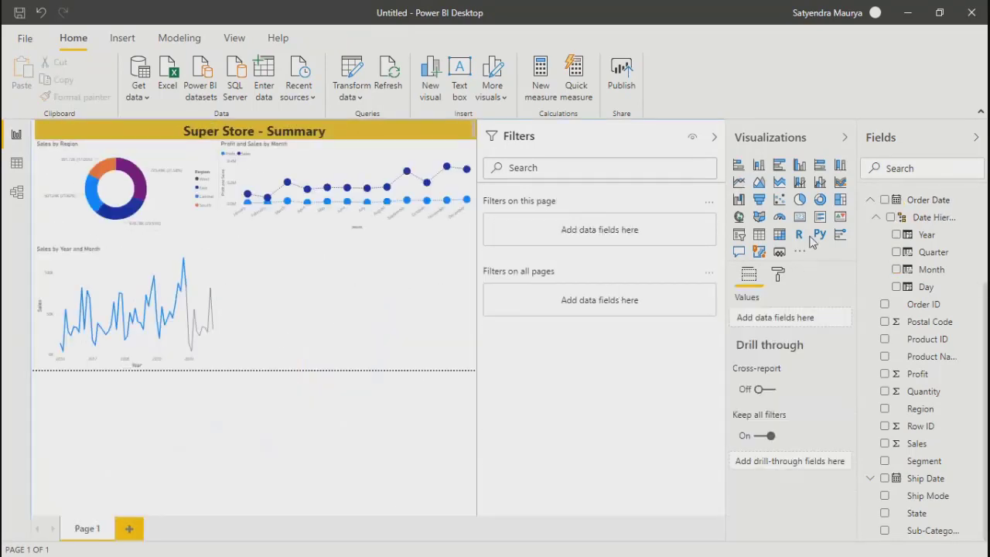
left_click(800, 166)
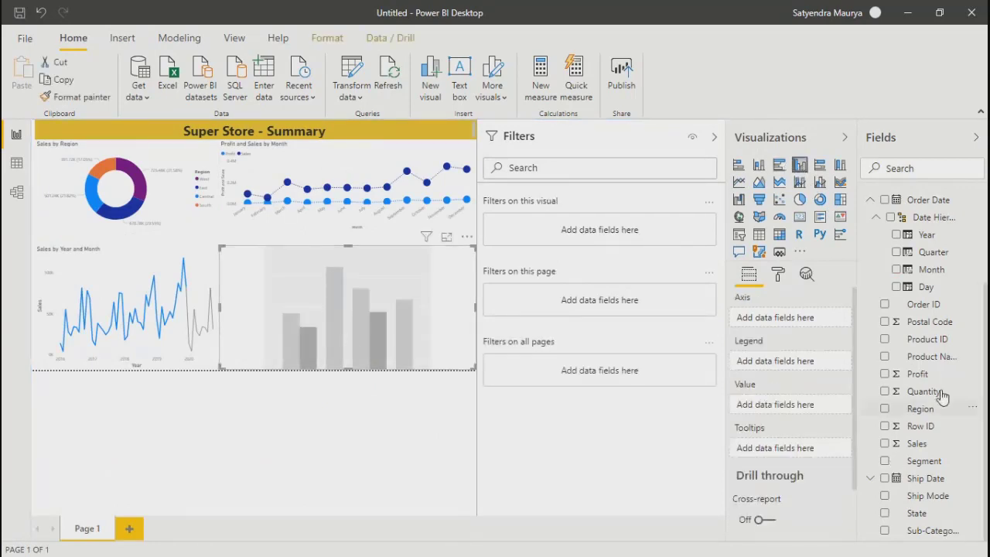
left_click(885, 444)
left_click(884, 460)
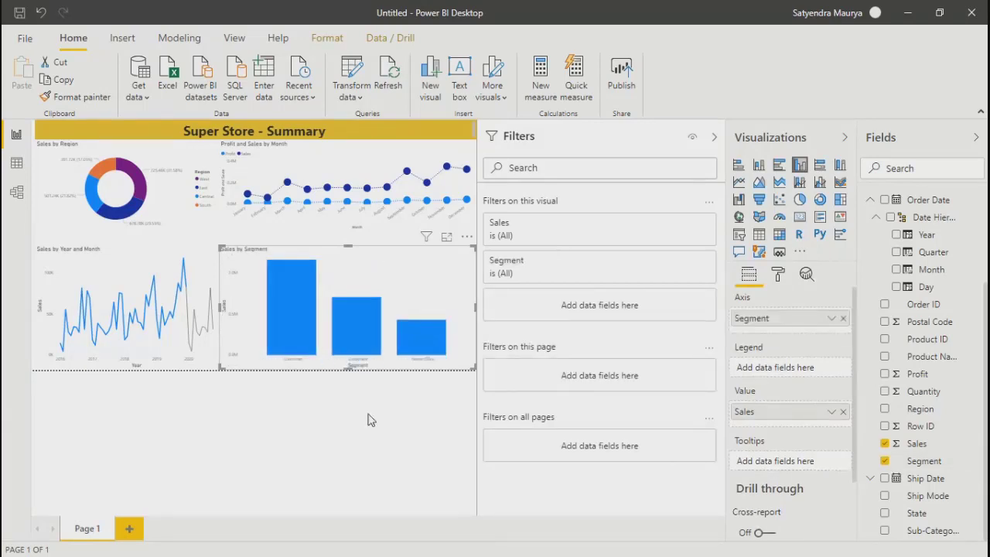
Step: Open the Sales by Segment chart in focus mode and add a constant line to it
left_click(447, 239)
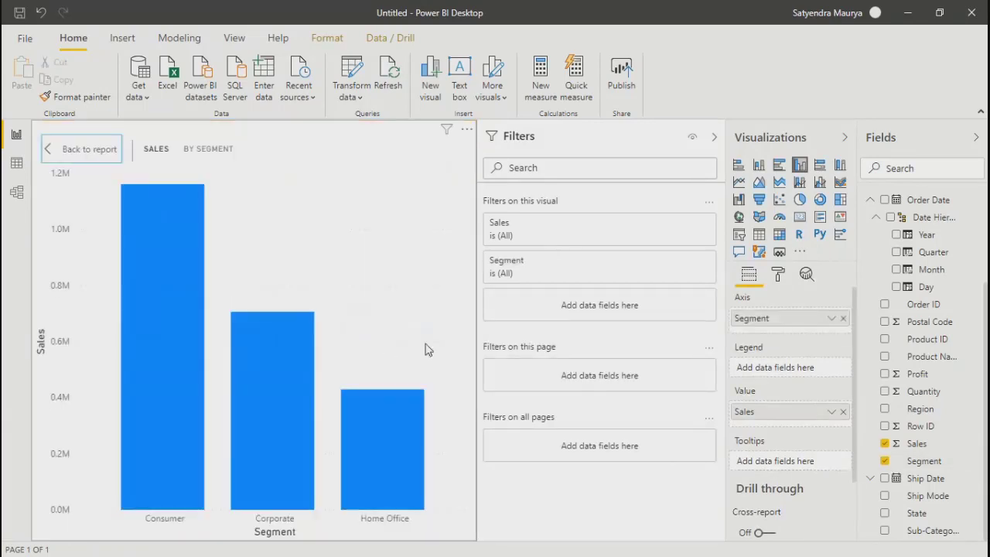
left_click(807, 275)
left_click(739, 328)
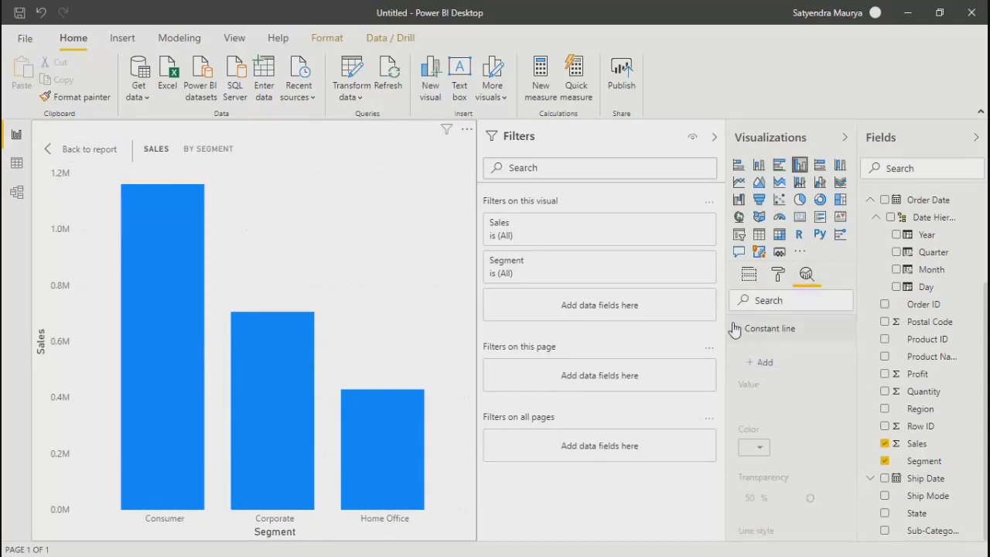
left_click(761, 362)
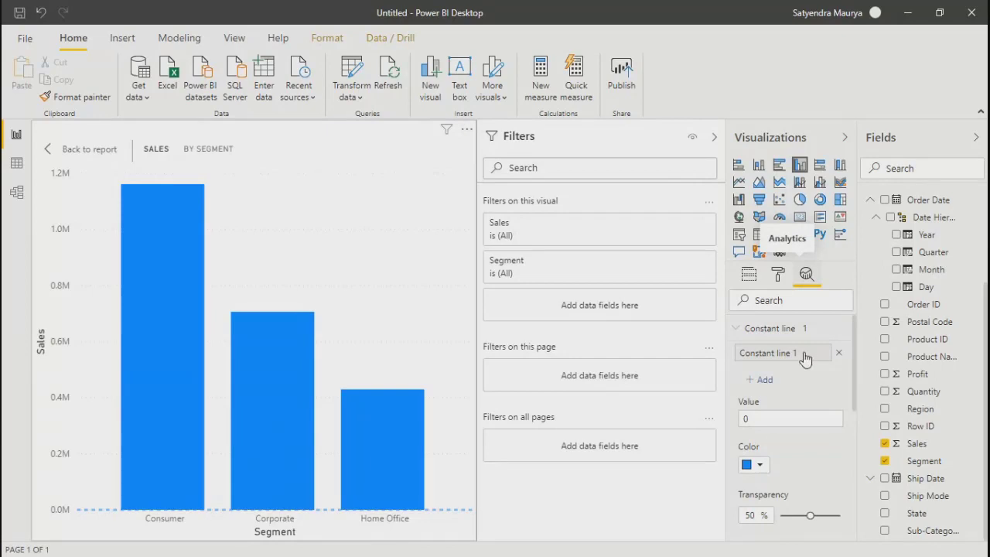
Step: Set the constant line's value to 100000
left_click(754, 419)
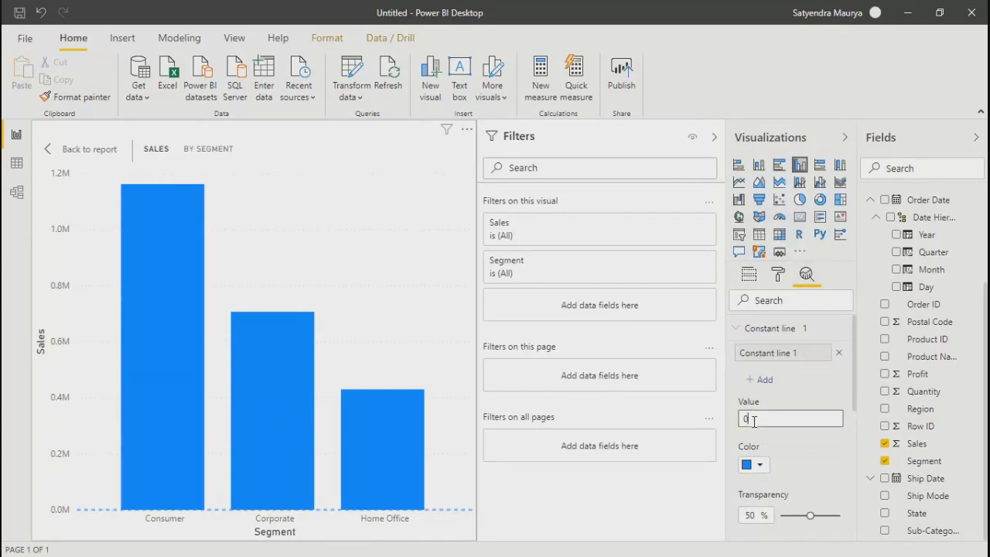
key("BackSpace")
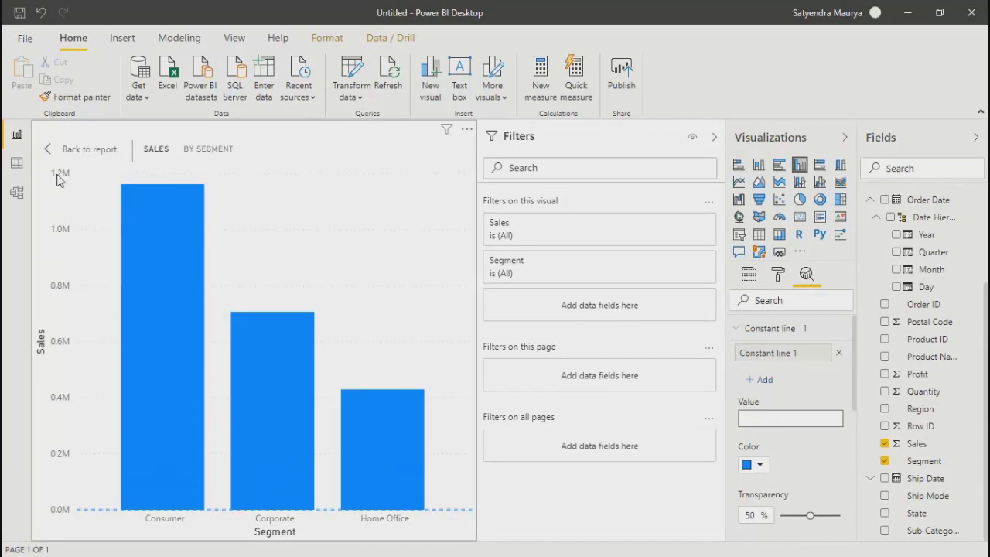
left_click(768, 418)
type("1")
key("Return")
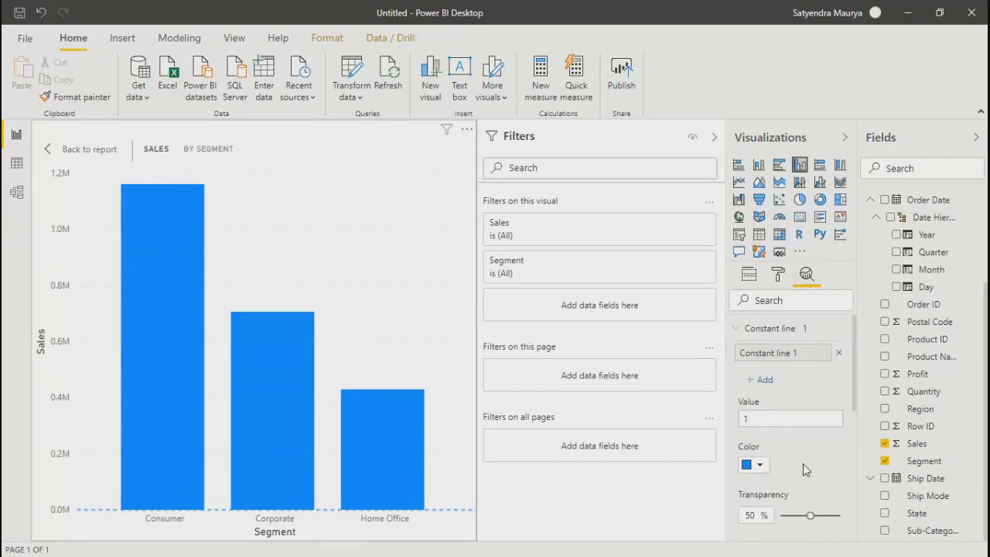
left_click(771, 424)
type("00000")
key("Return")
Step: Color the constant line dark blue and set its value to 1000000
left_click(758, 466)
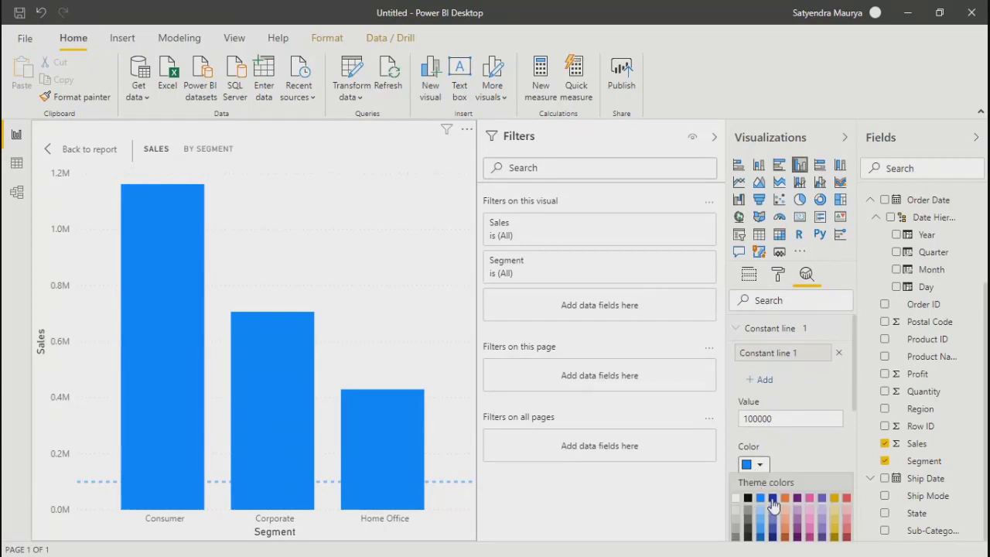
left_click(773, 501)
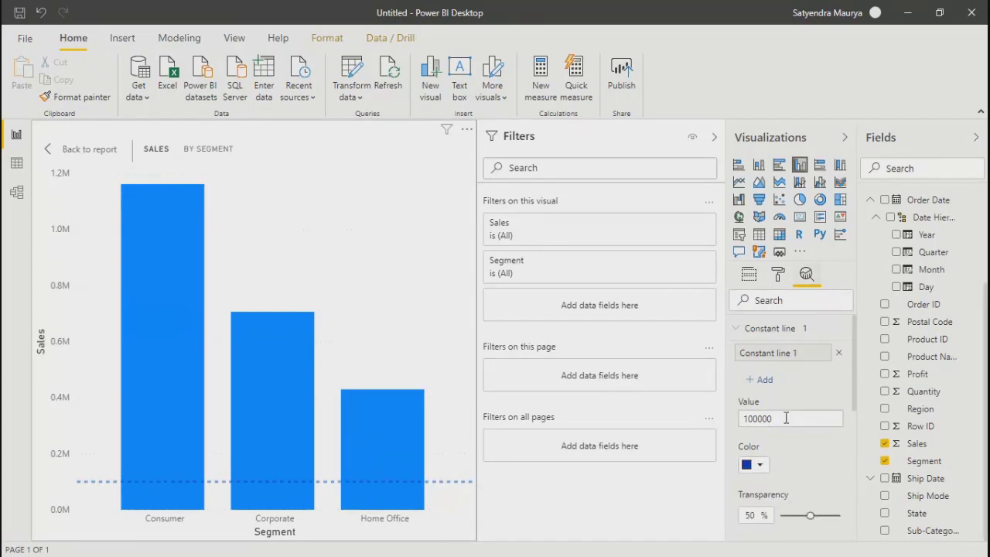
left_click(786, 418)
type("0")
left_click(811, 471)
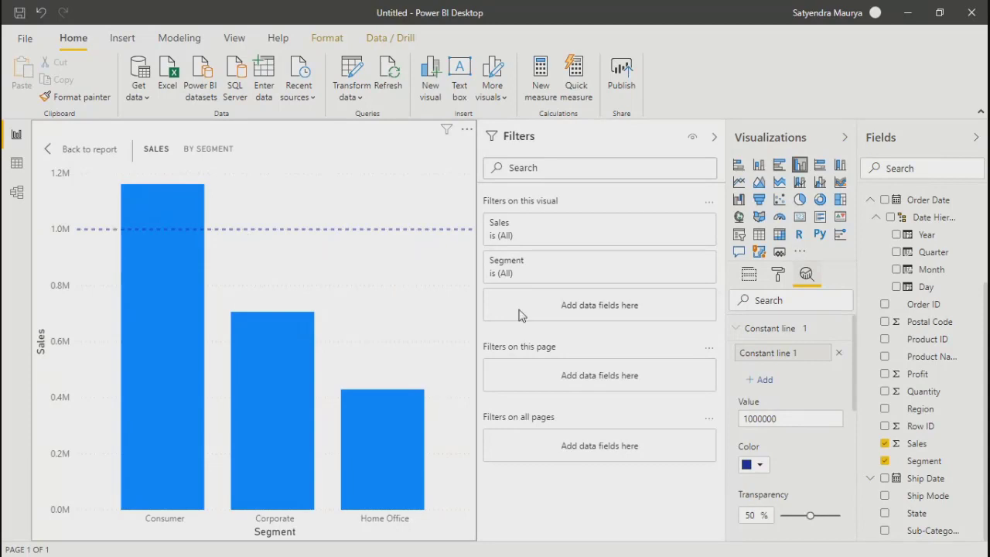
Step: Add a min line to the Sales by Segment chart, using Sales as its measure
left_click(745, 418)
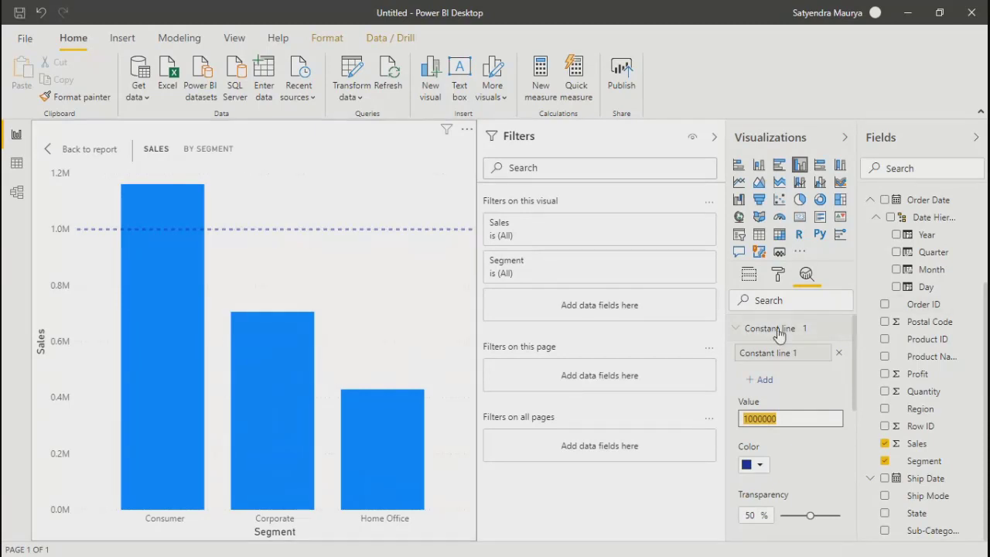
left_click(743, 333)
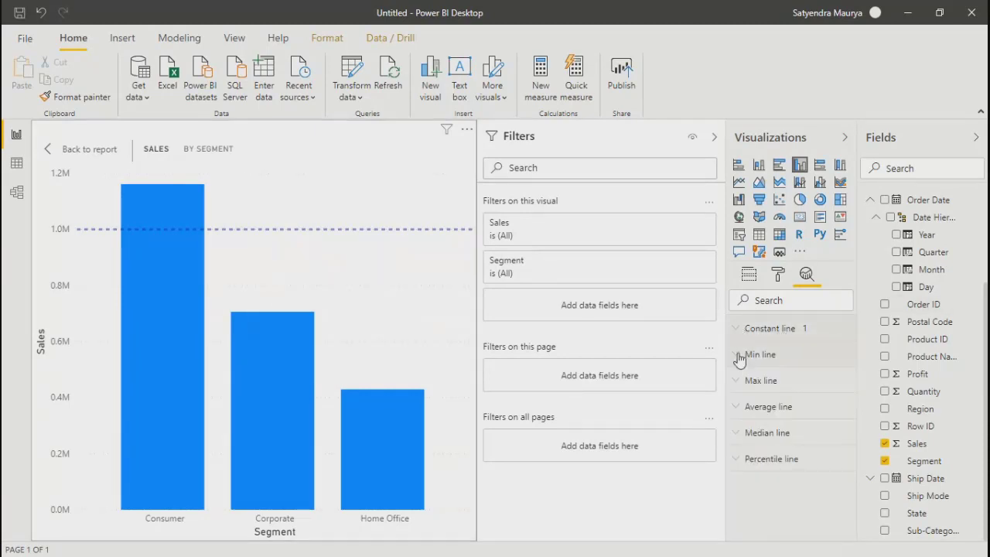
left_click(740, 356)
left_click(761, 390)
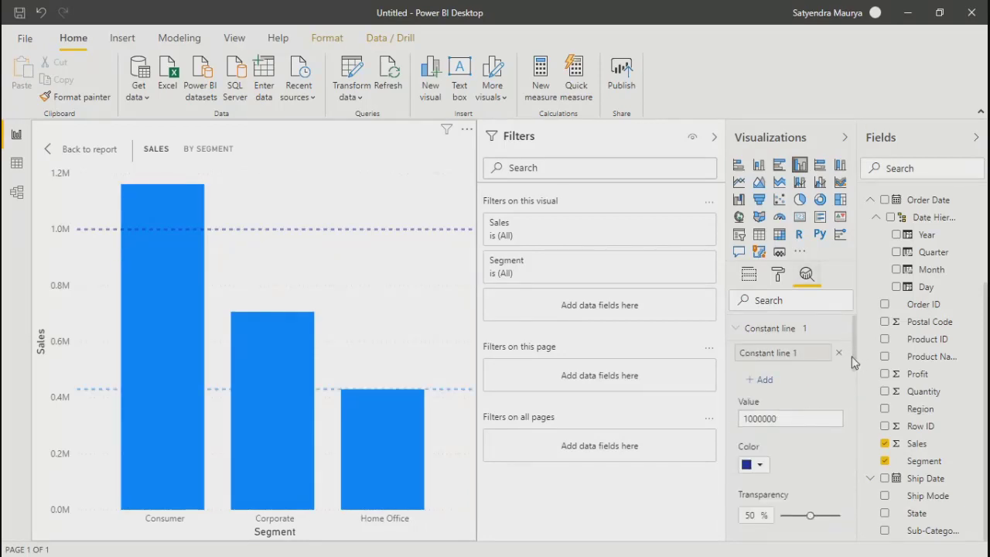
left_click_drag(856, 358, 826, 437)
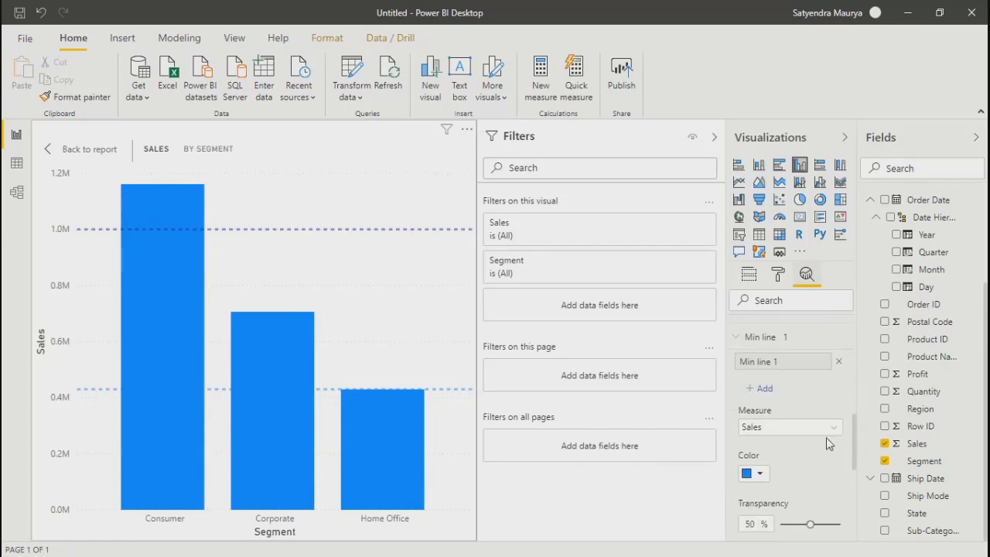
left_click(776, 432)
left_click(759, 441)
scroll(856, 458, "down", 2)
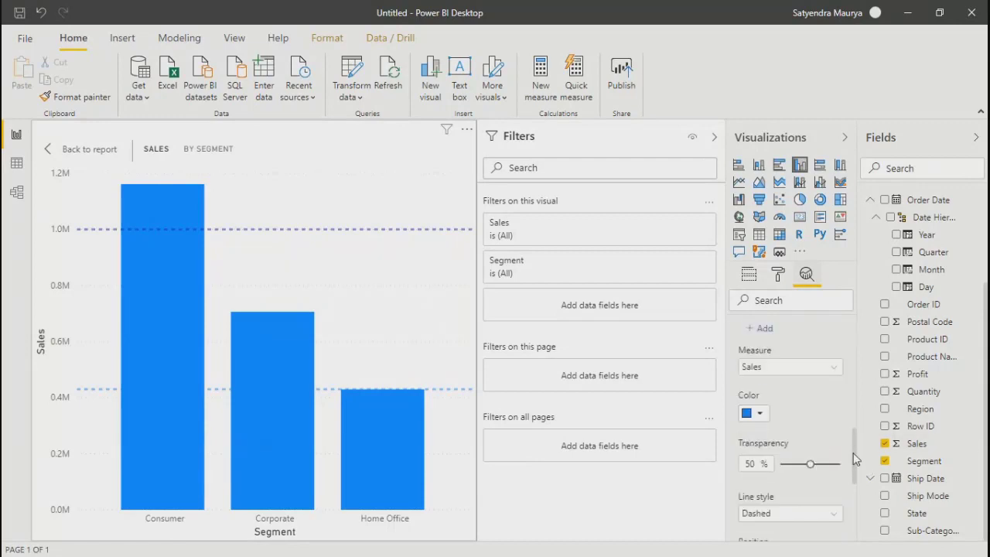
scroll(847, 424, "up", 4)
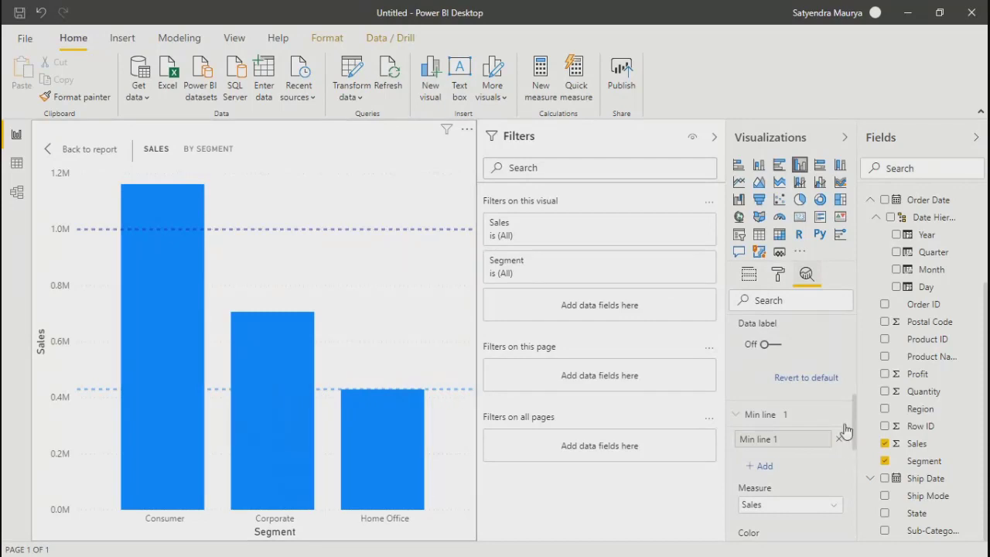
Step: Add a max line to the Sales by Segment chart
left_click(735, 417)
left_click(736, 452)
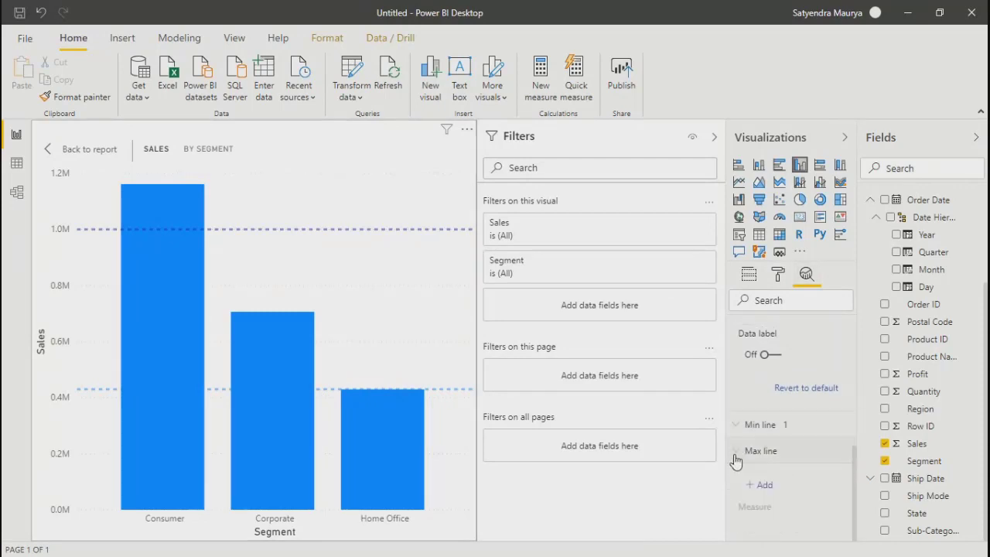
left_click(759, 489)
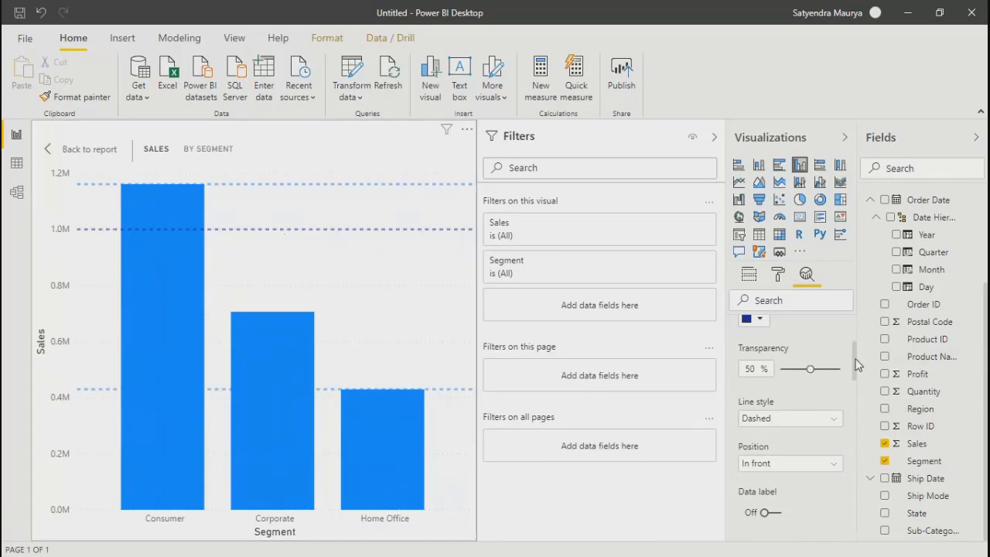
Step: Collapse the settings of the existing reference lines and add an average line to the Sales by Segment chart
left_click_drag(856, 362, 859, 337)
scroll(820, 331, "up", 1)
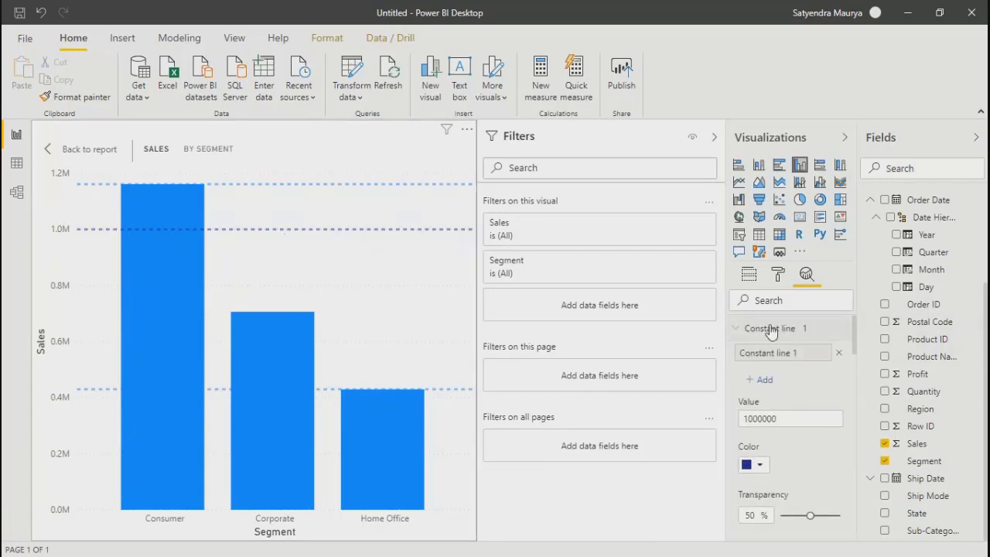
left_click(737, 332)
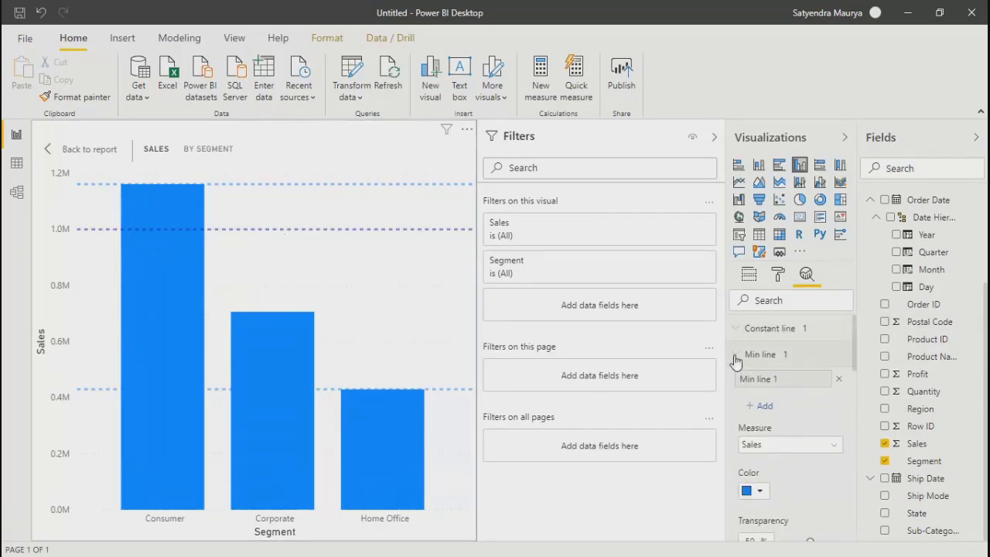
left_click(738, 359)
left_click(739, 380)
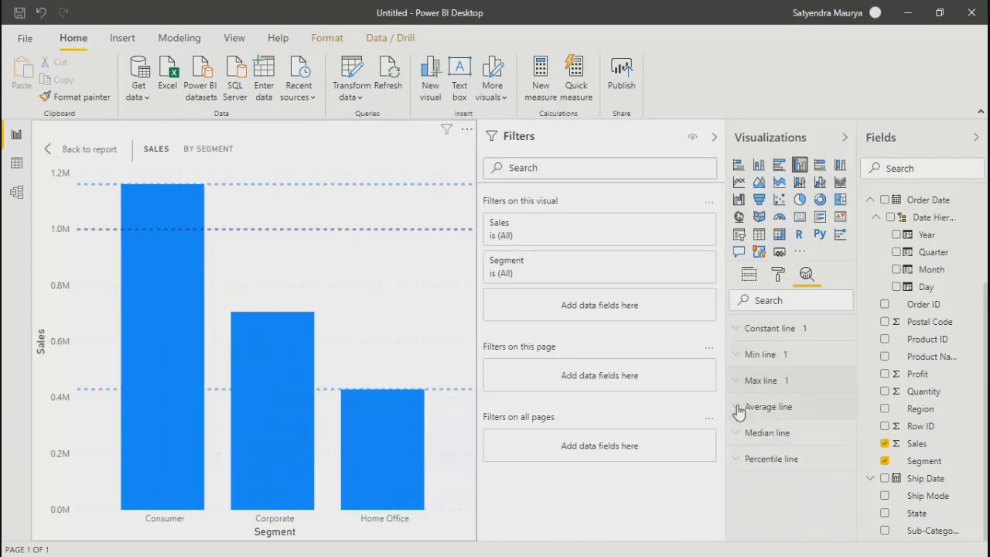
left_click(745, 408)
left_click(762, 440)
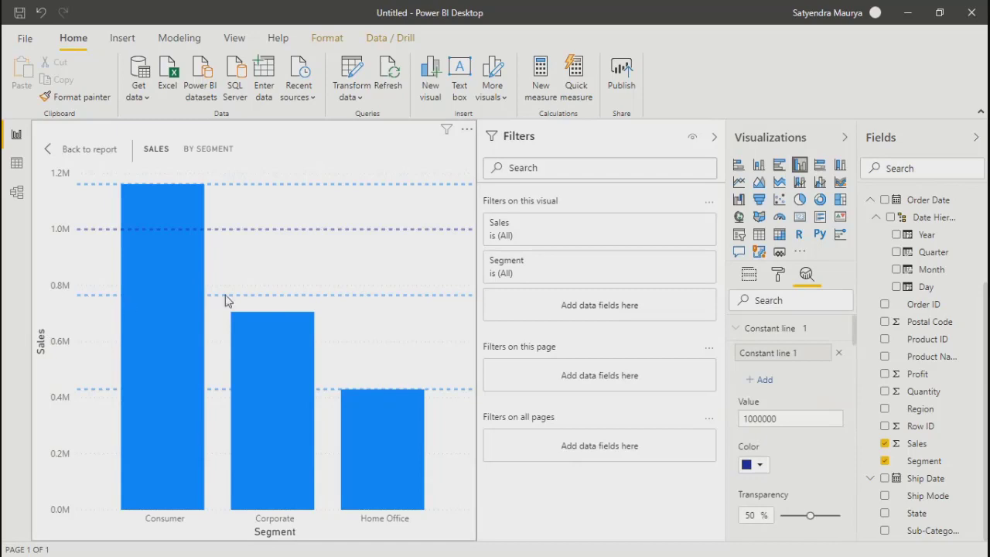
left_click(759, 464)
left_click(805, 468)
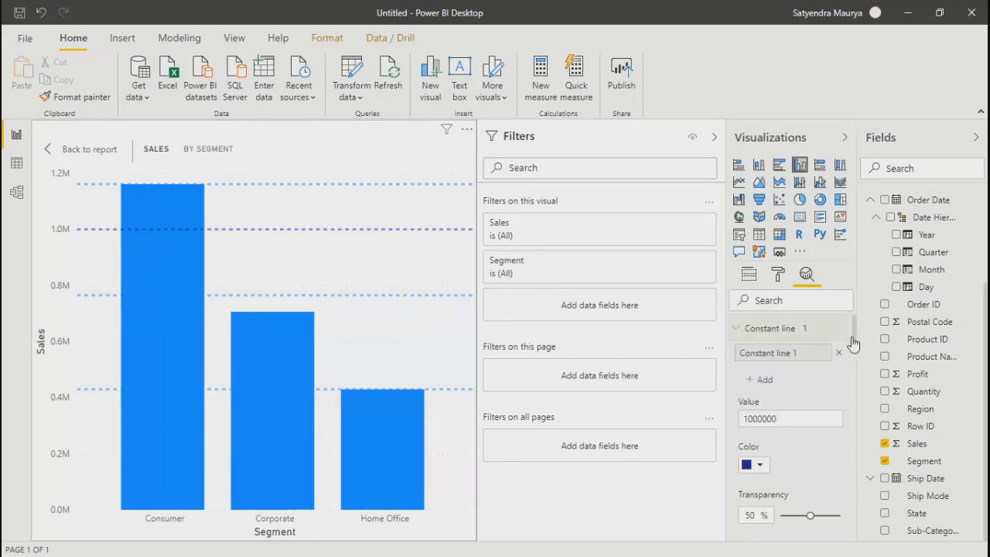
Step: Collapse the constant, min and max line settings and color the average line red
left_click(736, 330)
left_click(736, 355)
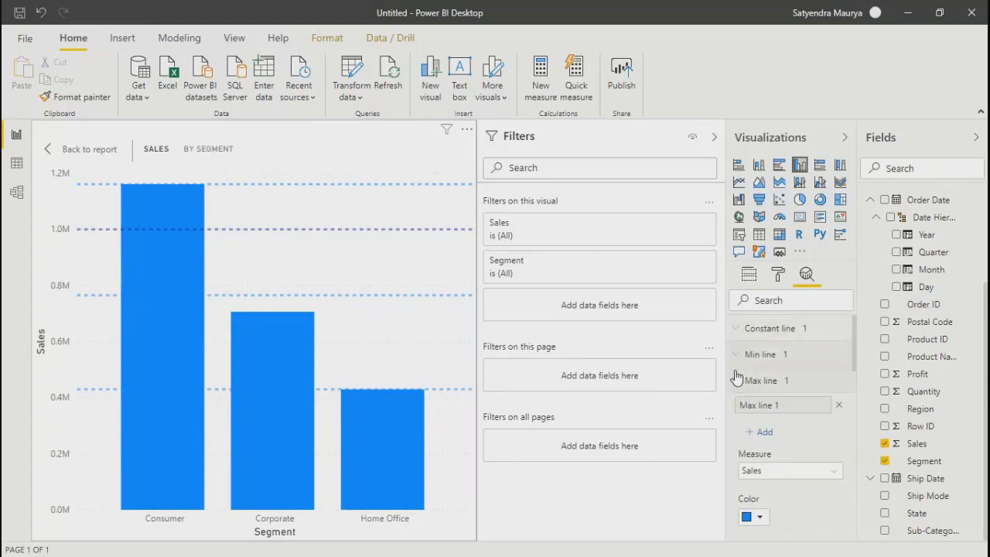
left_click(737, 381)
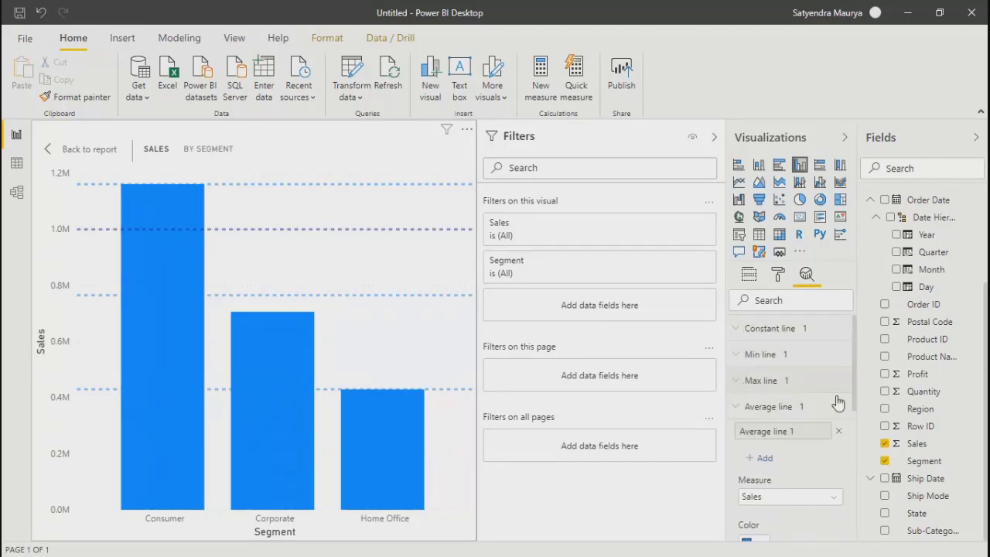
left_click_drag(853, 397, 848, 447)
left_click(760, 427)
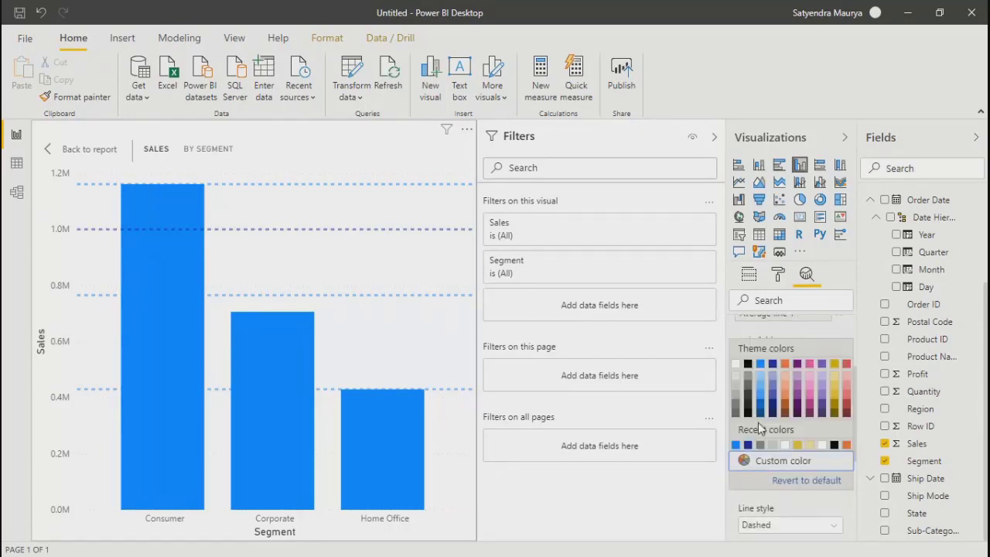
left_click(844, 369)
Step: Set the constant line's transparency to 10% and its line style to Solid
scroll(789, 476, "down", 1)
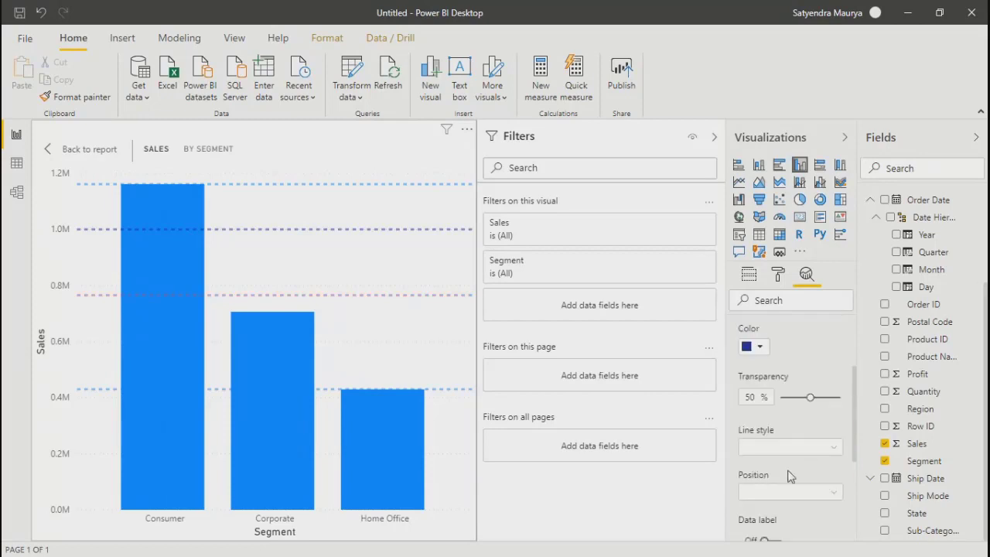
left_click_drag(810, 397, 802, 398)
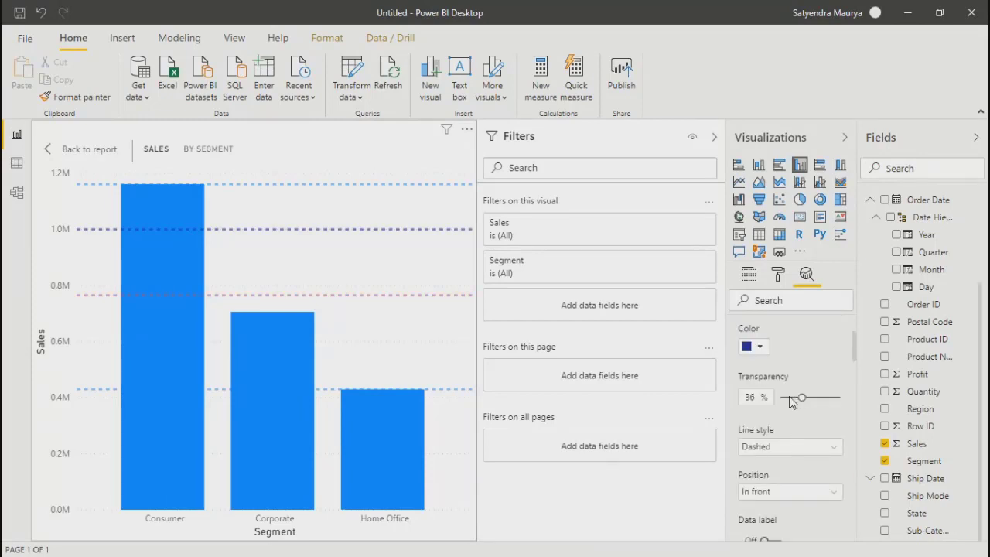
left_click(790, 398)
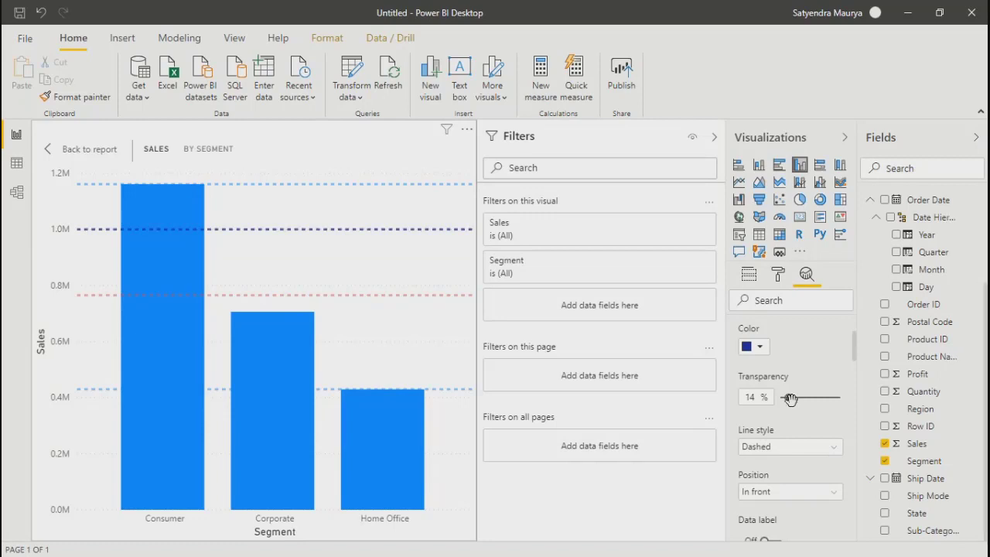
mouse_move(790, 397)
left_mouse_down()
mouse_move(841, 398)
mouse_move(785, 398)
left_mouse_up()
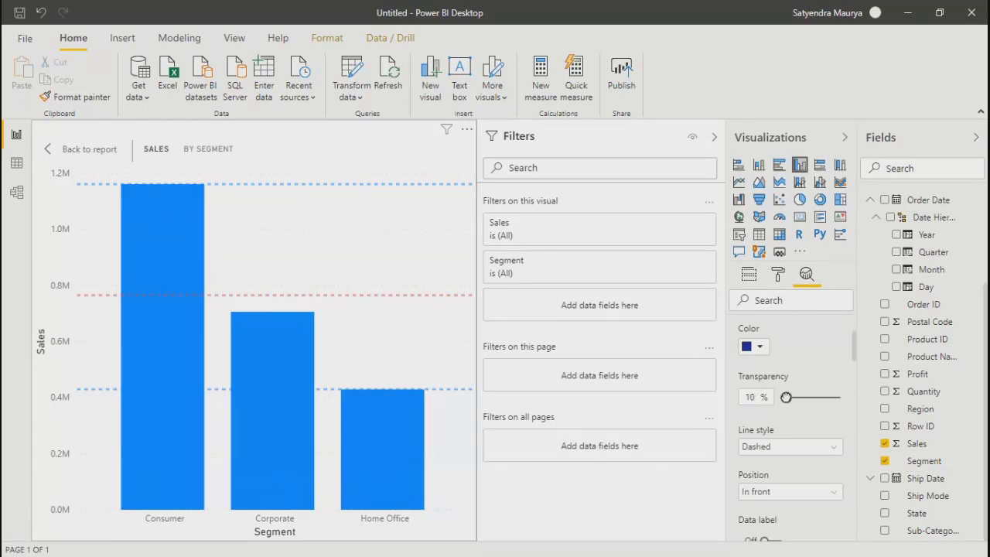
left_click(802, 447)
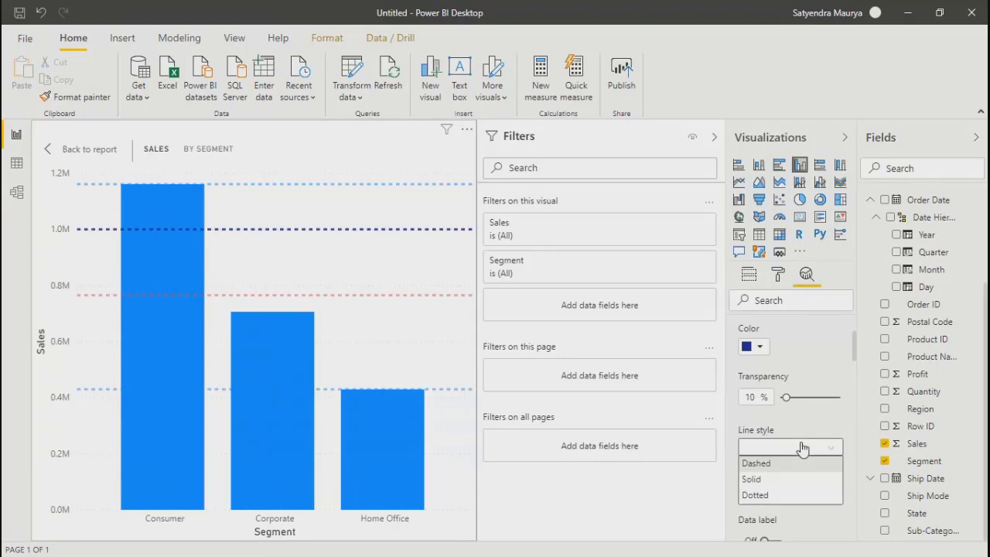
left_click(756, 480)
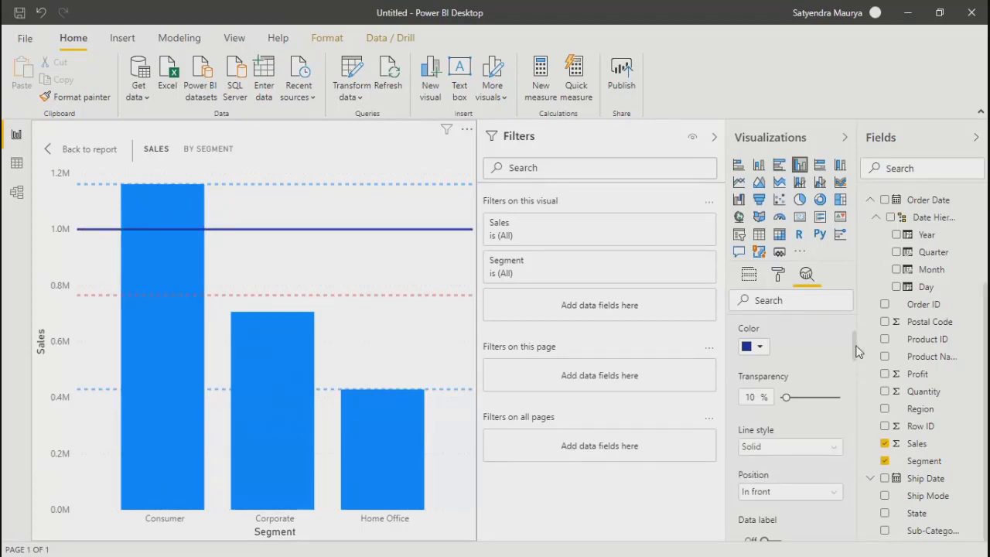
Step: Set the average line's transparency to 100% and its line style to Solid
left_click_drag(858, 352, 856, 517)
left_click_drag(811, 440, 858, 450)
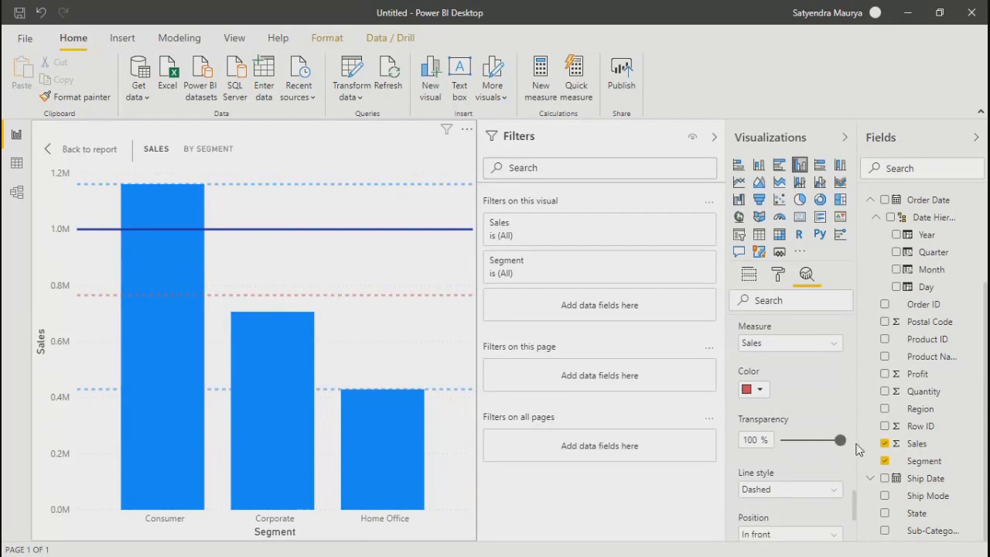
scroll(847, 503, "up", 4)
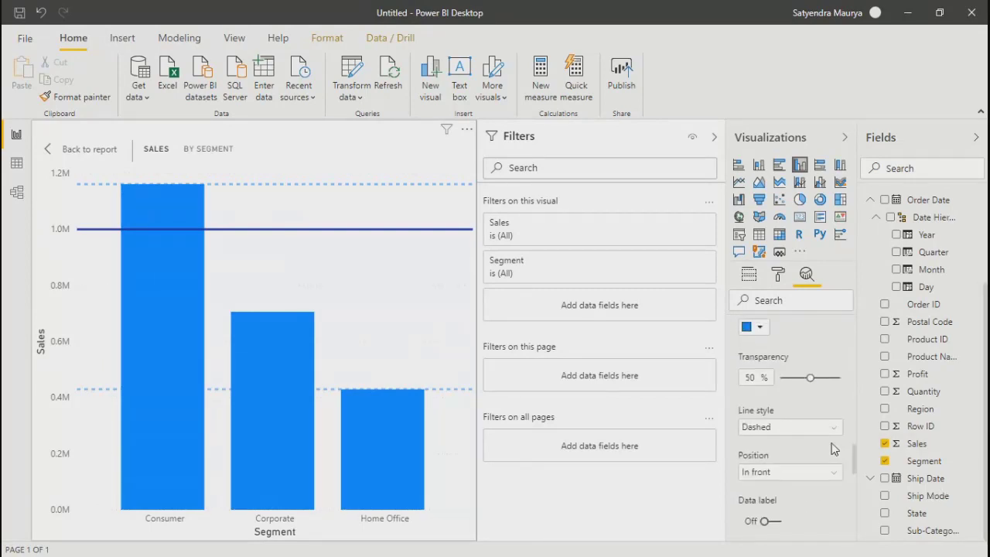
scroll(833, 449, "down", 2)
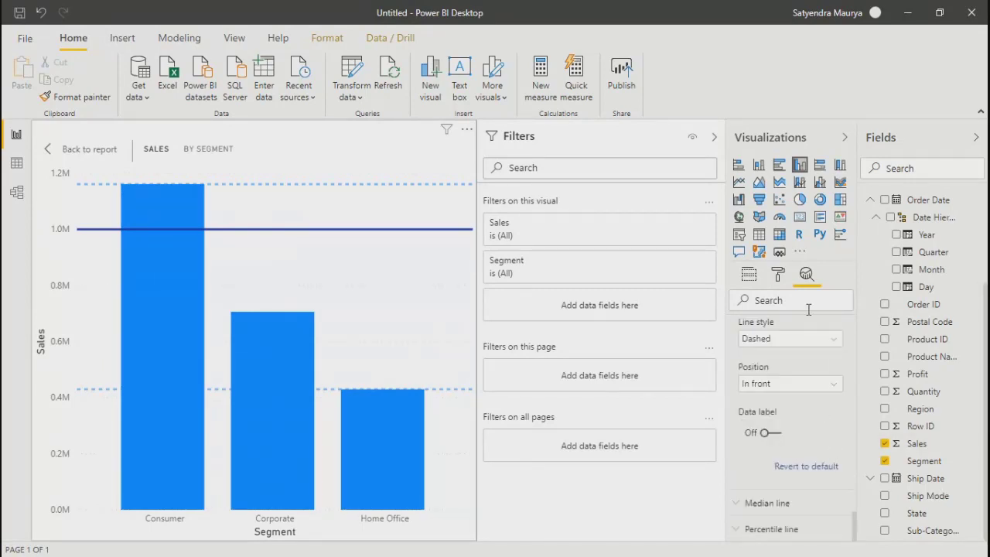
left_click(778, 339)
left_click(762, 372)
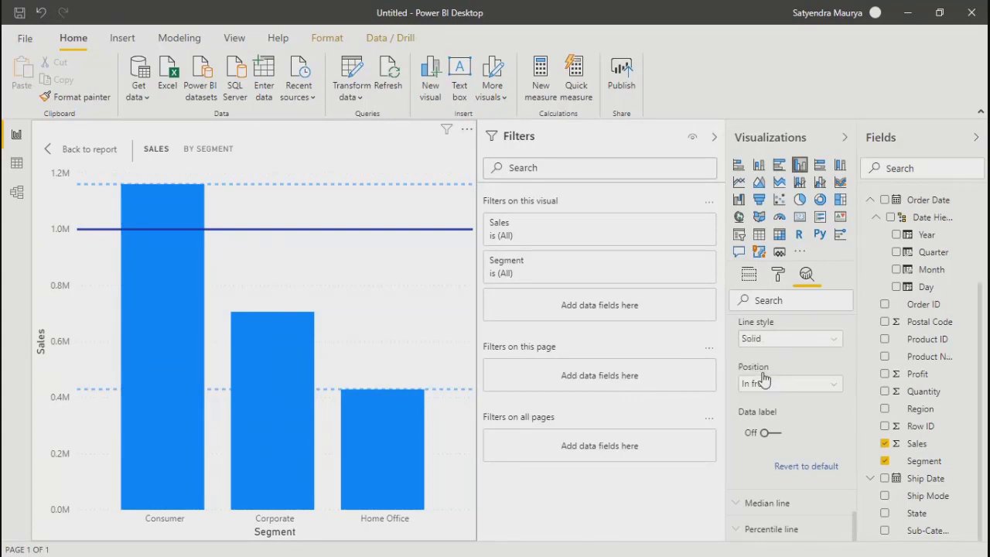
Step: Change the constant line's color to red
scroll(764, 379, "up", 2)
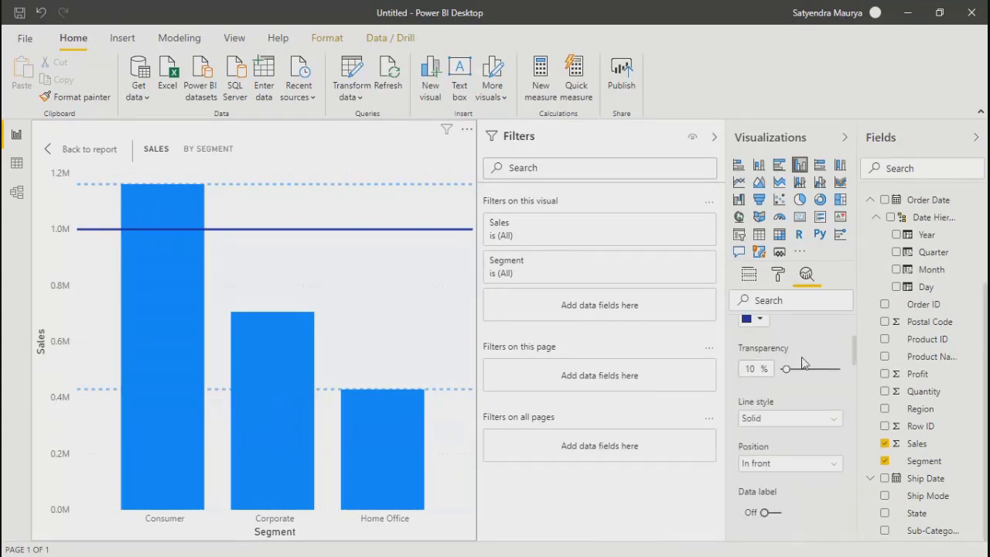
left_click(754, 320)
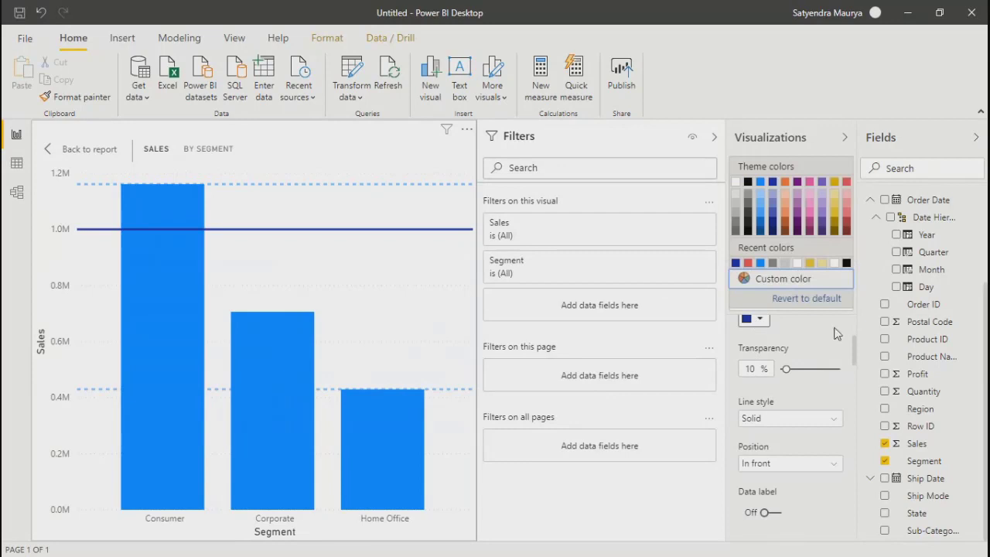
left_click(847, 183)
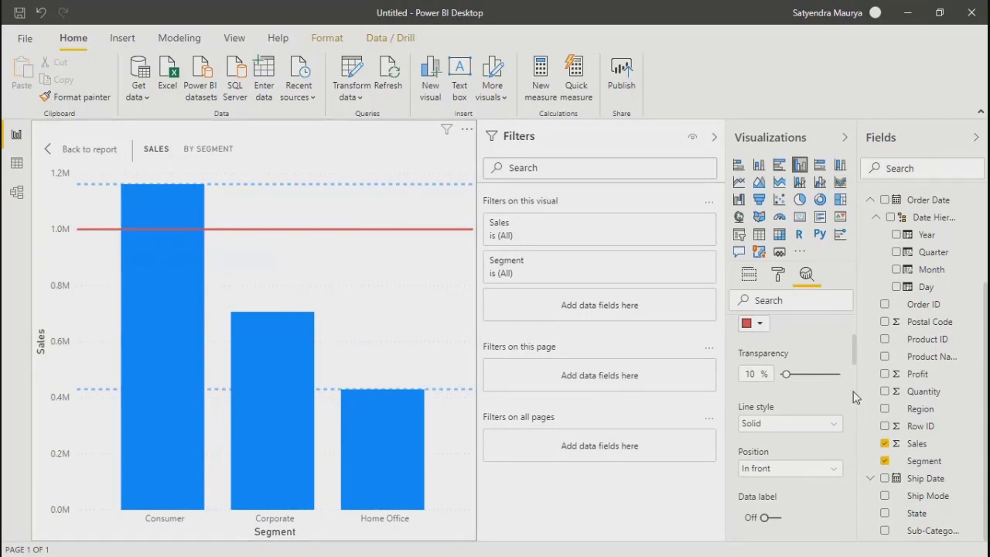
Step: Collapse the settings of the existing reference lines and add a median line to the Sales by Segment chart
scroll(794, 441, "down", 2)
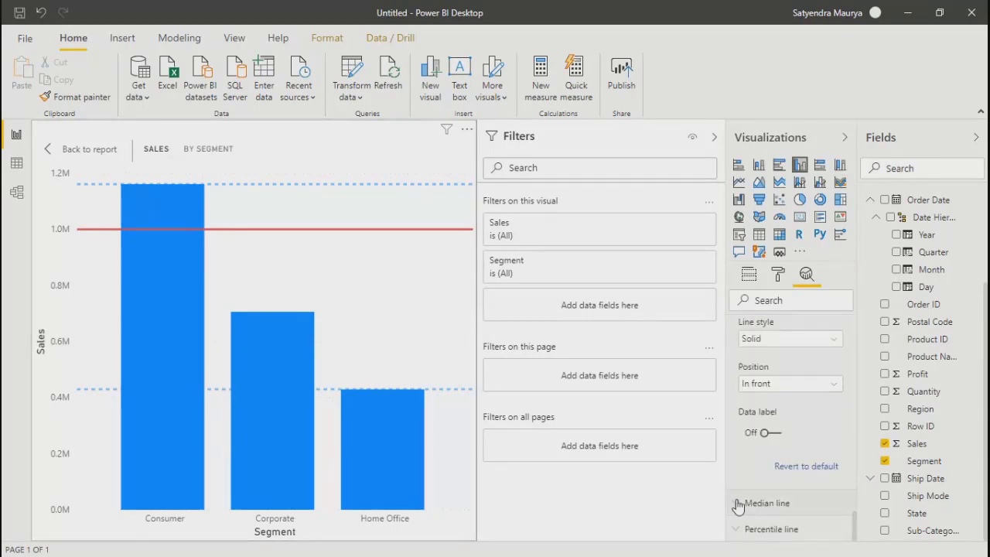
scroll(778, 452, "up", 3)
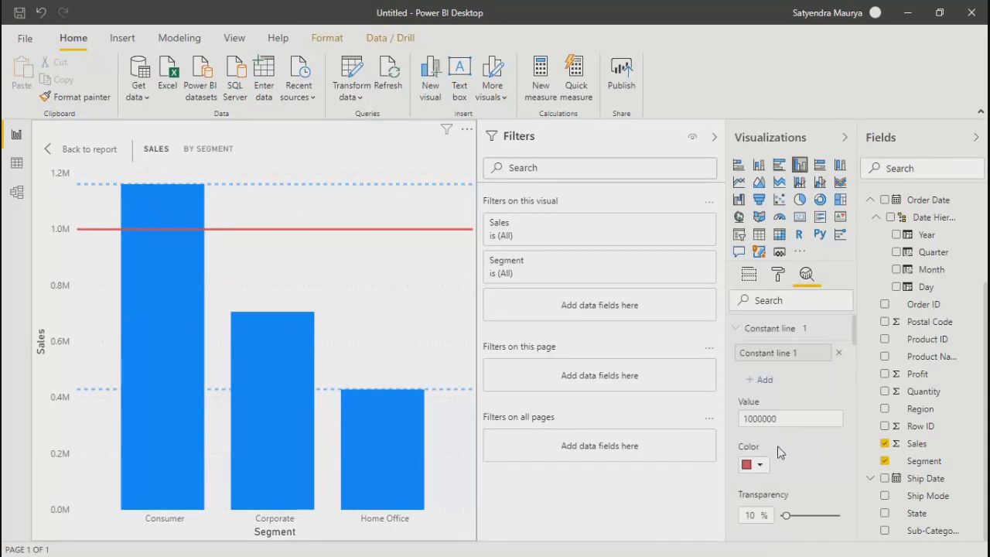
left_click(739, 328)
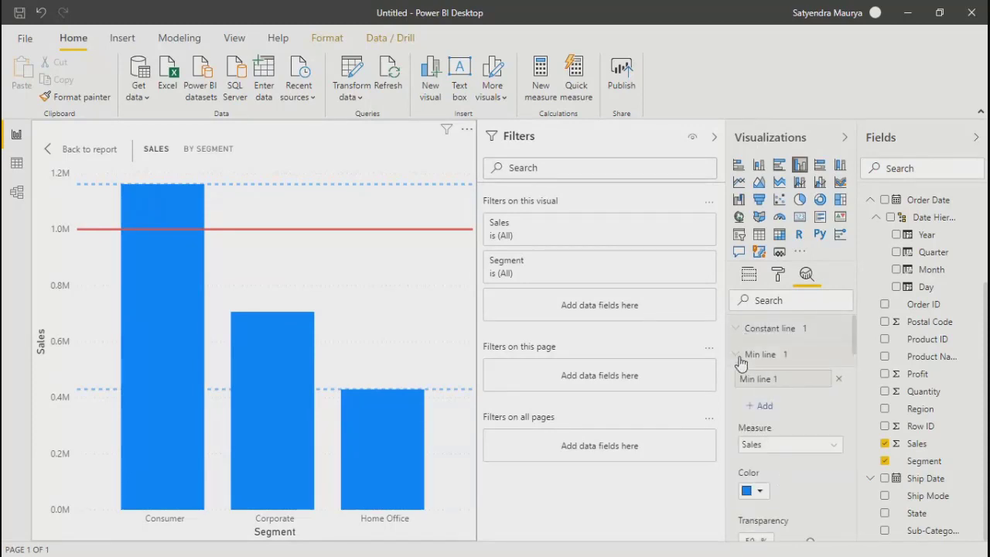
left_click(740, 356)
left_click(740, 380)
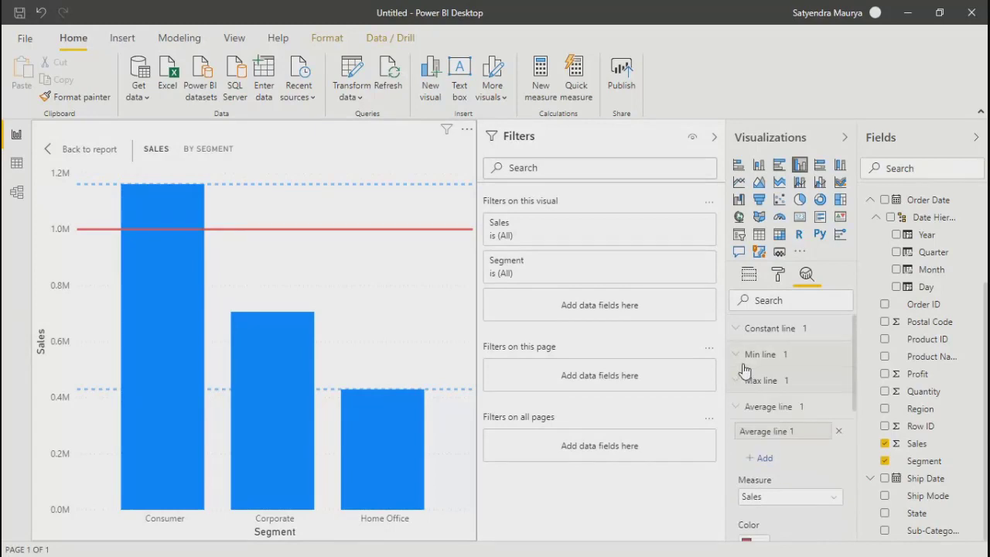
left_click(734, 410)
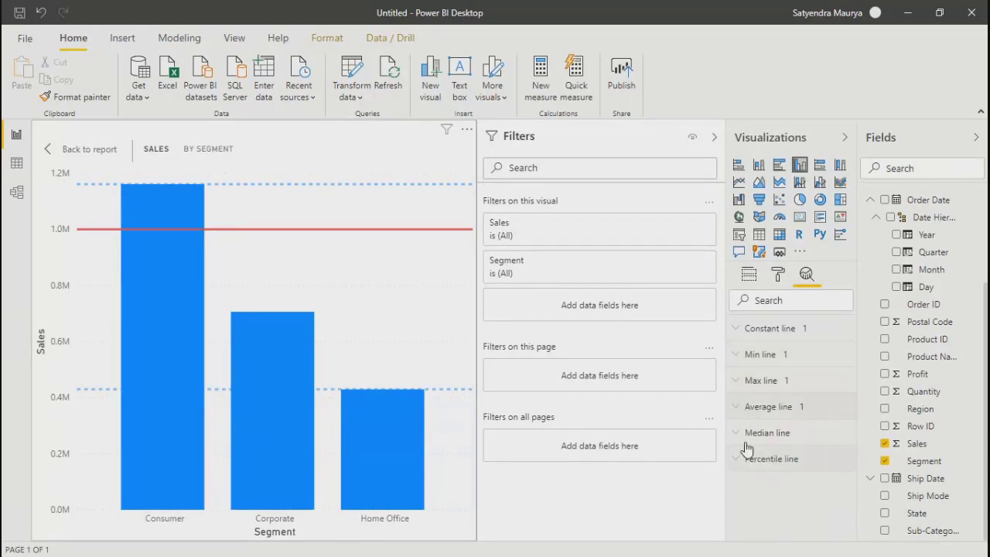
left_click(740, 433)
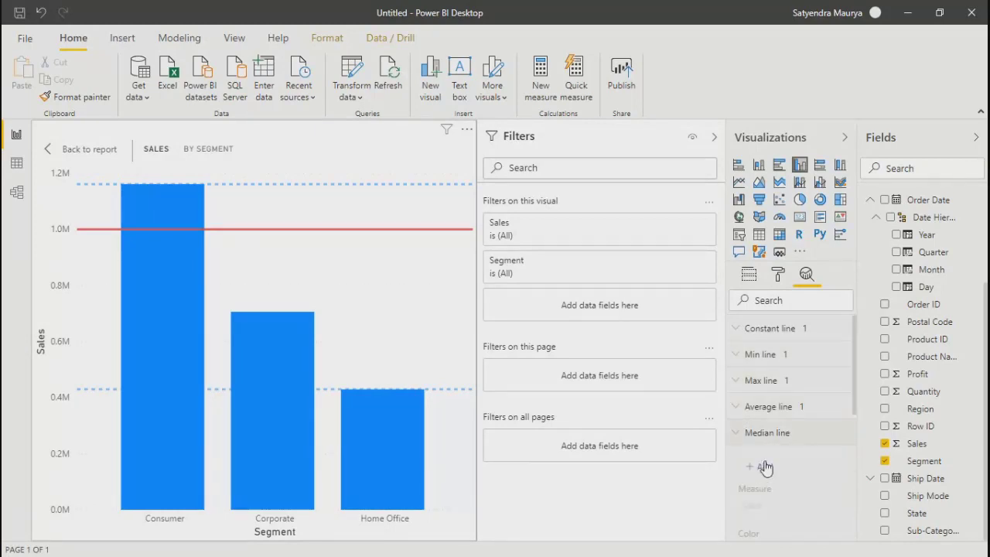
left_click(763, 464)
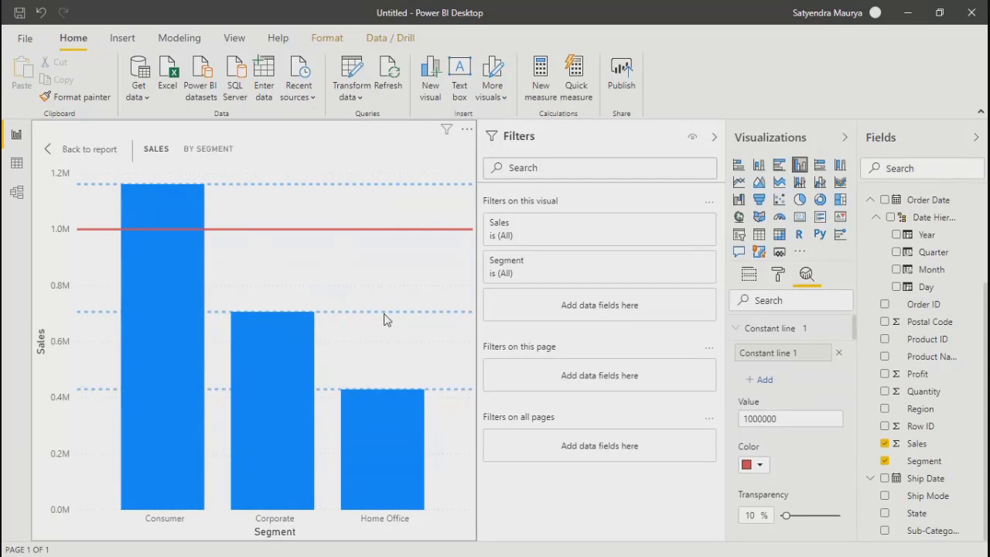
Step: Add a percentile line to the Sales by Segment chart
scroll(824, 497, "down", 3)
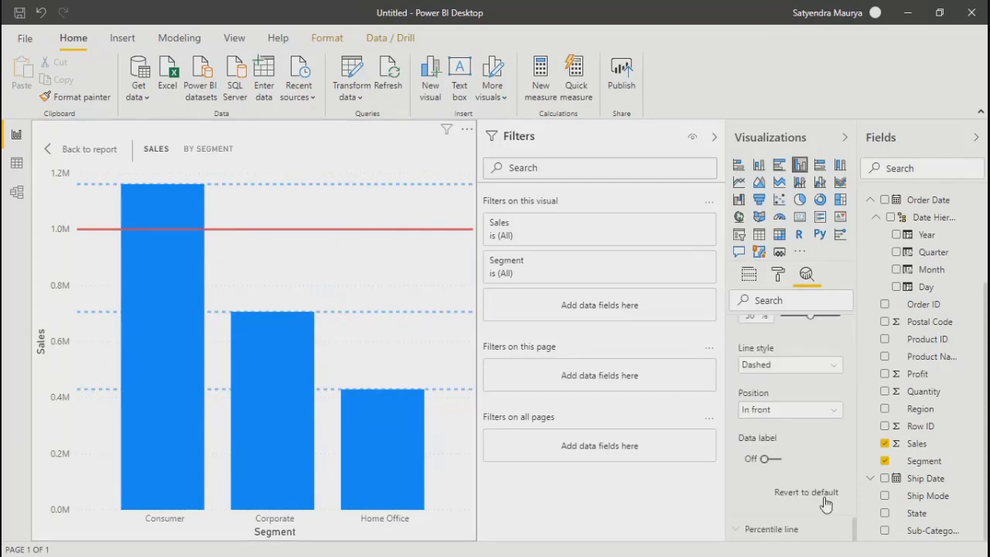
left_click(768, 532)
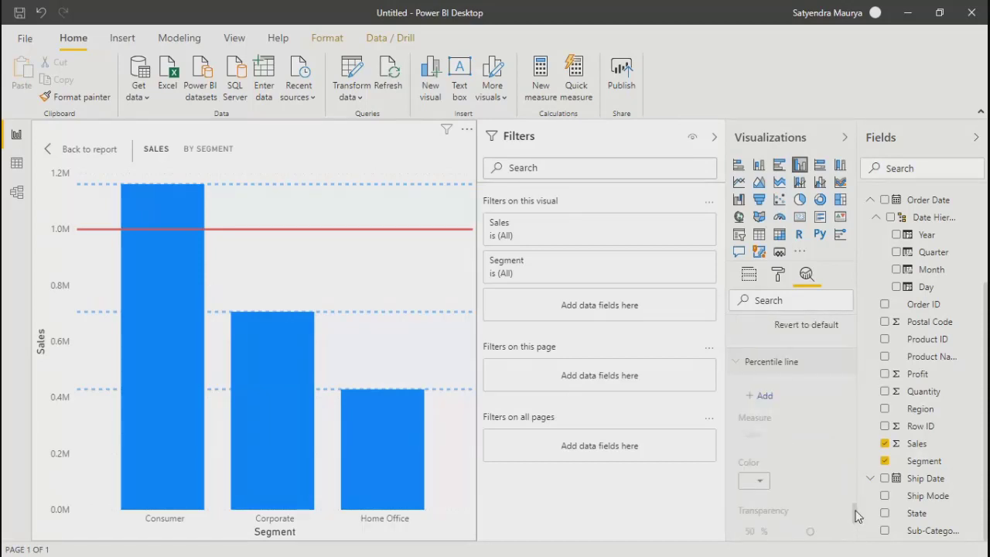
left_click(760, 395)
scroll(815, 456, "up", 15)
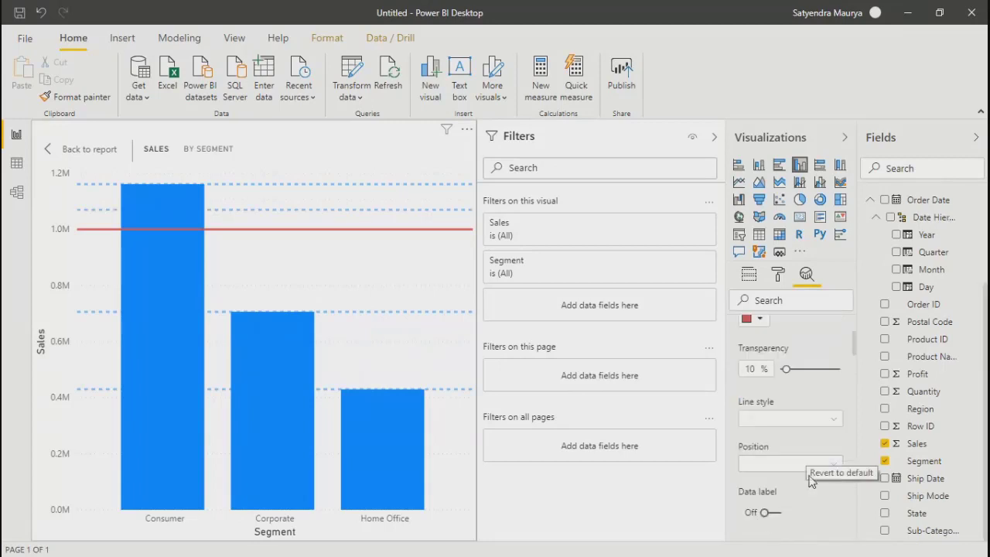
Step: Format the percentile line with 92% transparency, a Solid line style and the Behind position
scroll(823, 486, "down", 5)
scroll(827, 456, "down", 12)
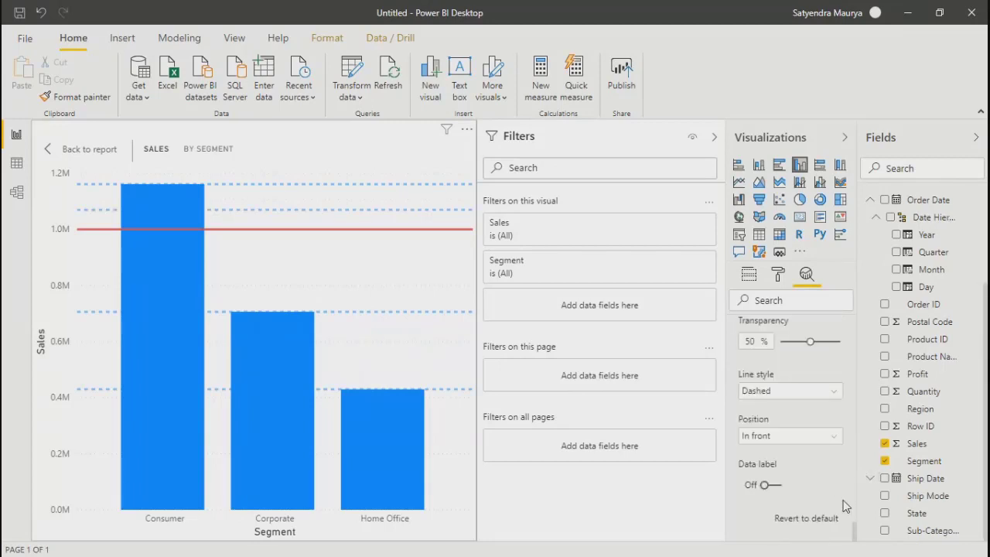
left_click(835, 341)
left_click(764, 392)
left_click(754, 424)
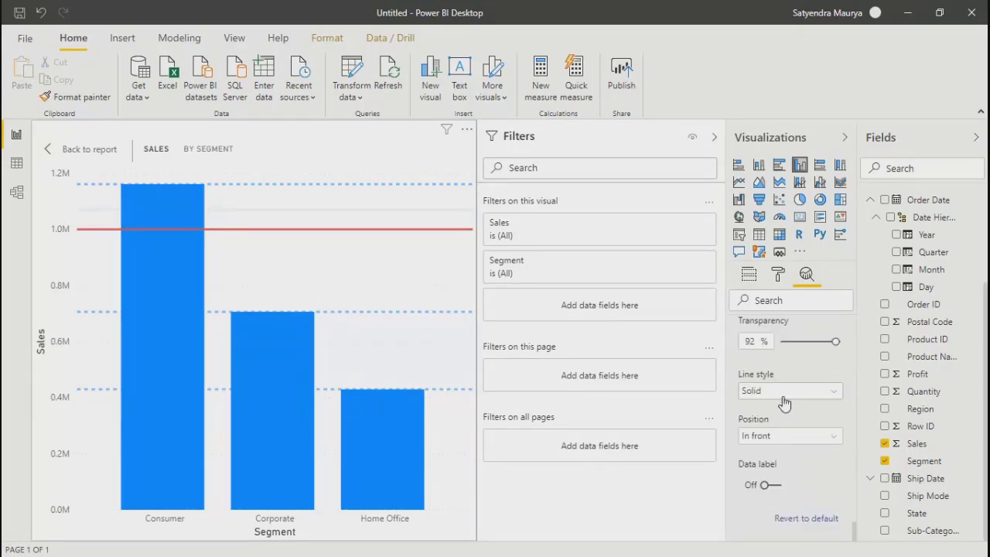
left_click(774, 438)
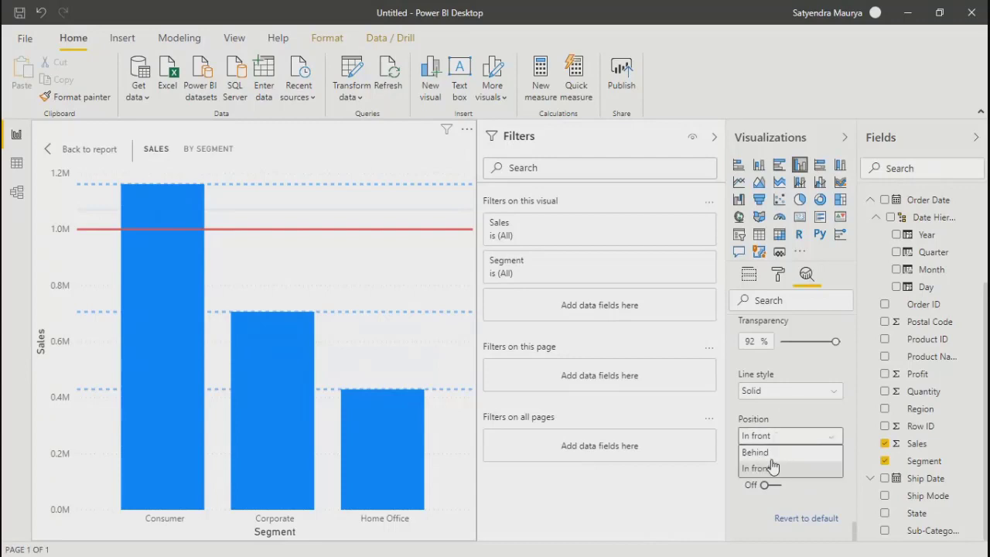
left_click(760, 453)
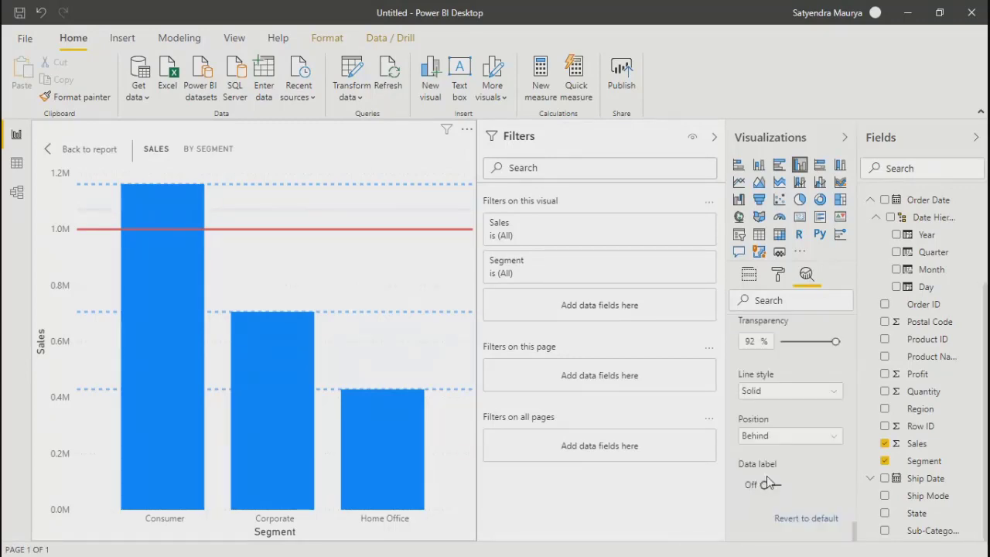
Step: Turn on the percentile line's data label and widen the chart area by narrowing the Filters pane
left_click(768, 484)
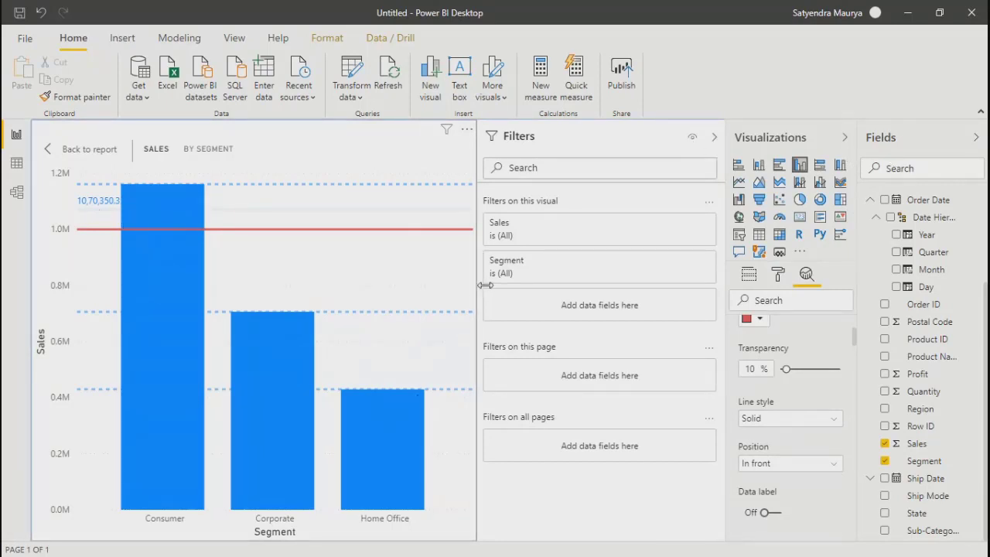
left_click_drag(479, 284, 667, 293)
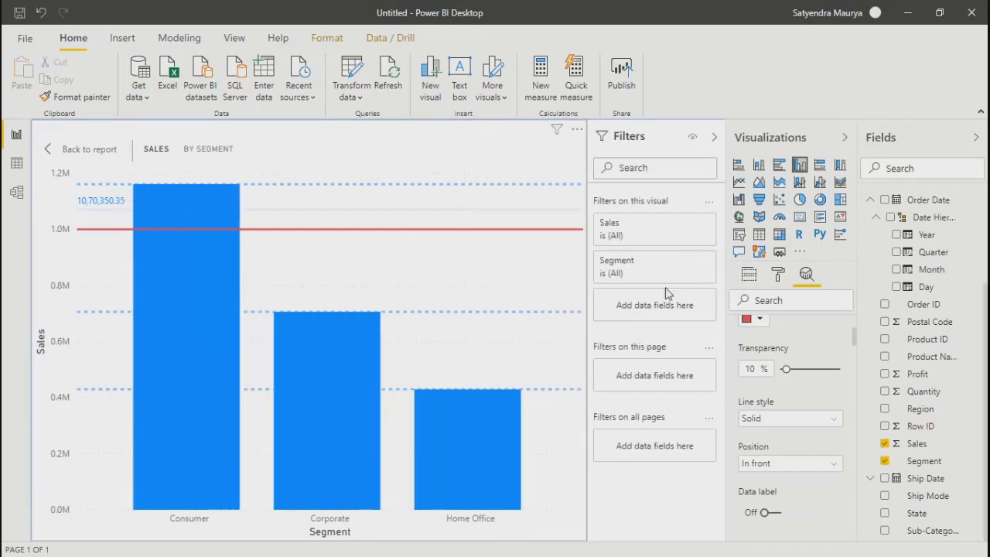
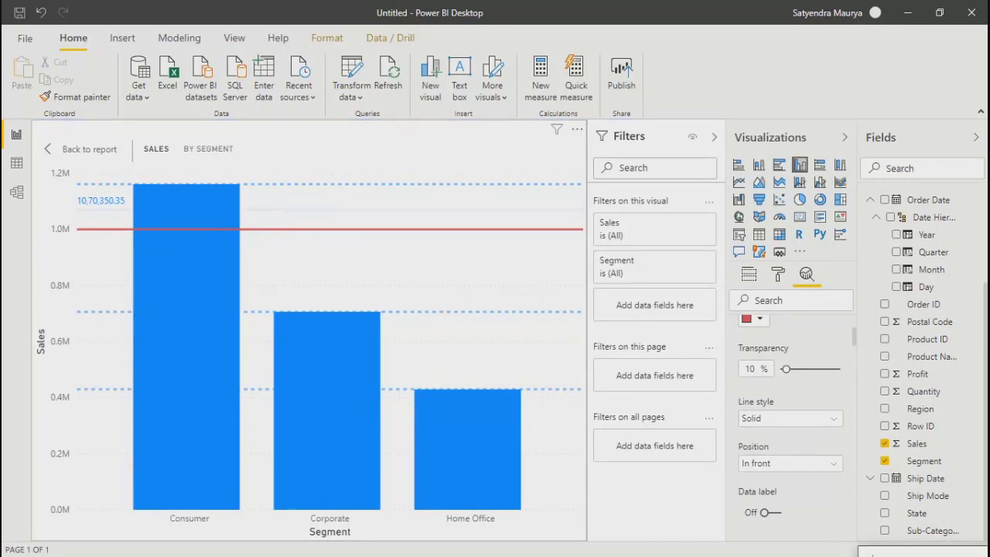
Step: Switch from Power BI Desktop to the Windows desktop
key("alt+Tab")
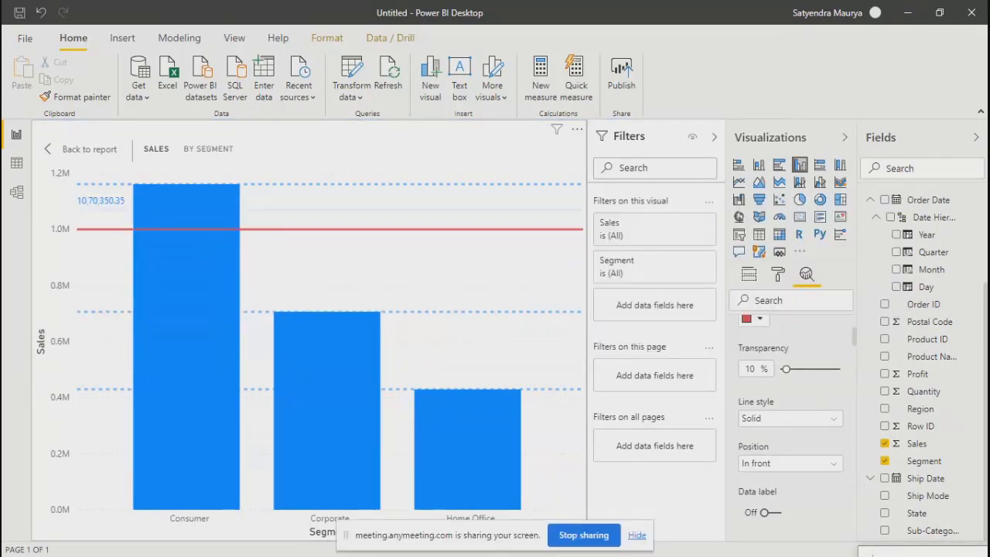
key("alt+Tab")
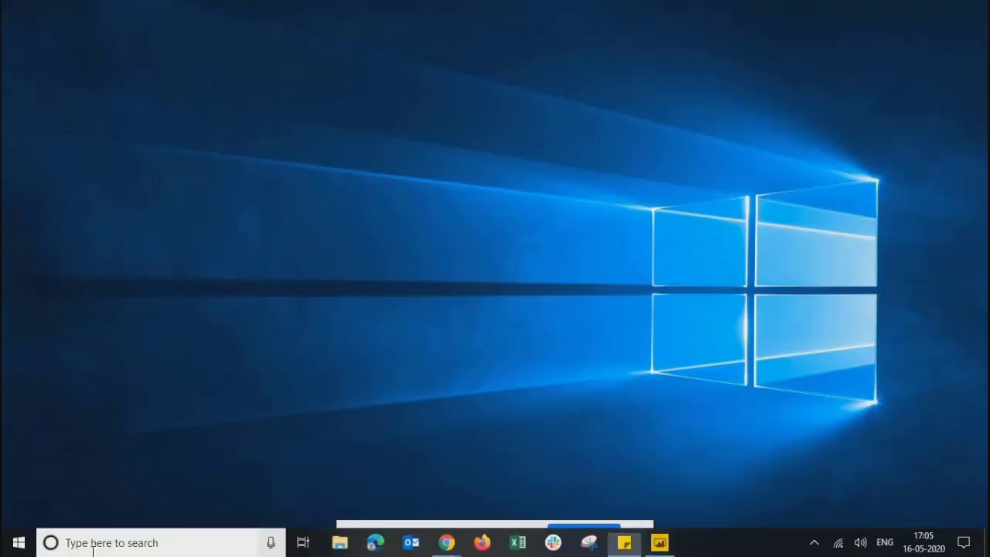
Step: Open Excel 2016 and create a blank workbook
left_click(159, 543)
type("excel")
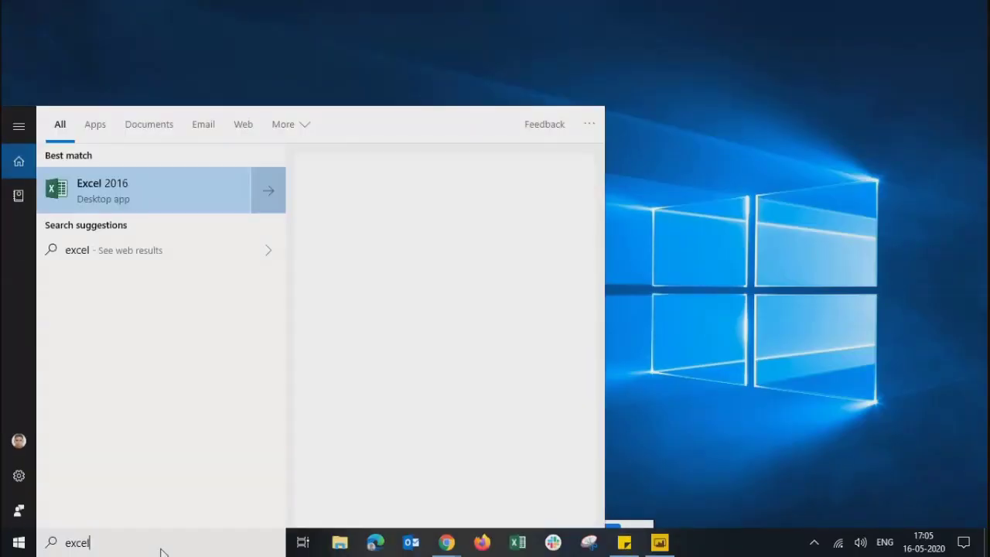
left_click(475, 262)
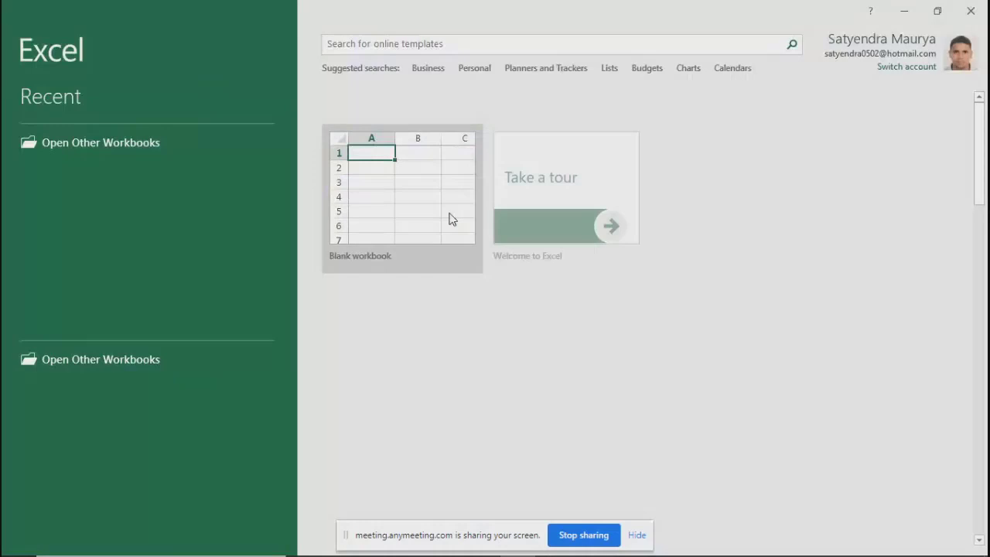
left_click(366, 193)
Step: Enter Student1 in F2 and fill the series down to Student14 in F15
left_click(270, 206)
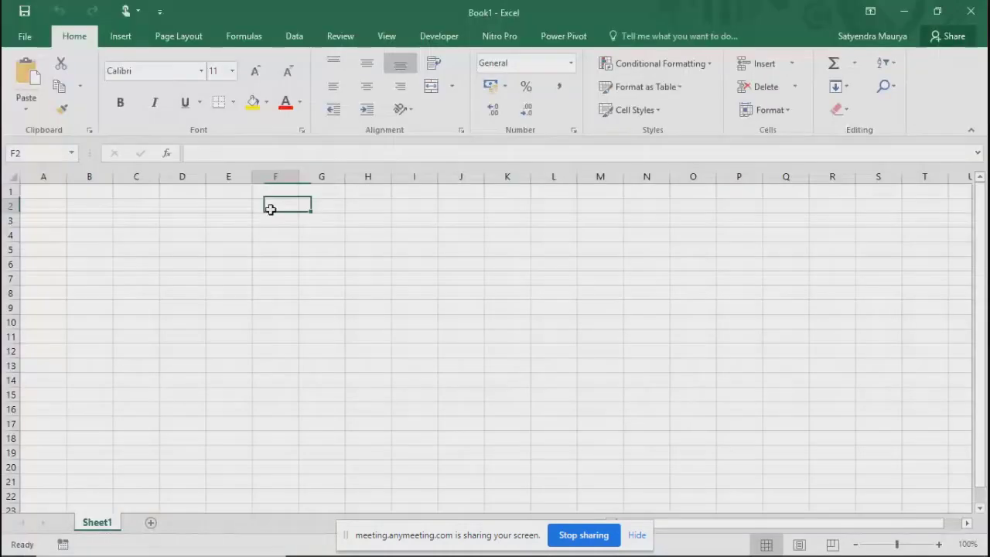
type("Student1")
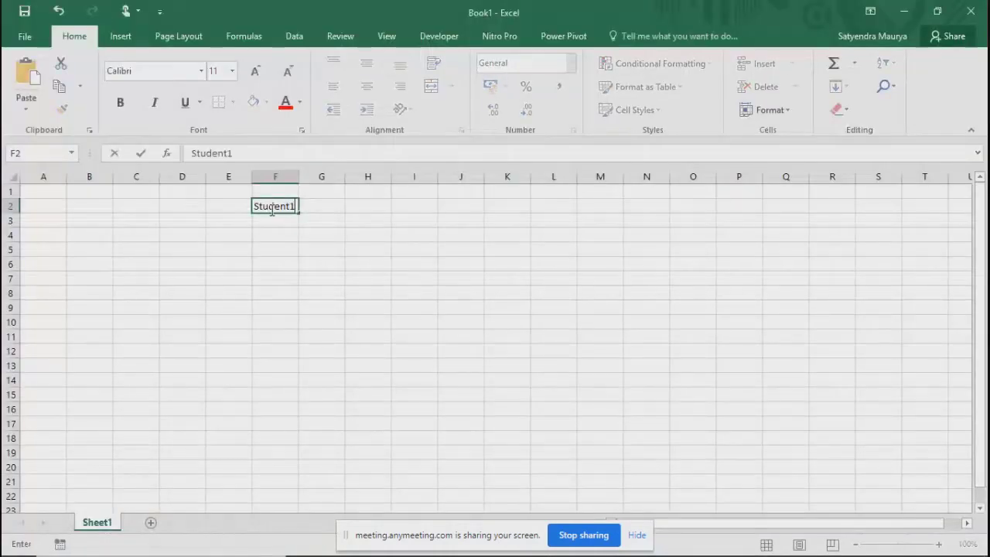
key("Return")
left_click(271, 209)
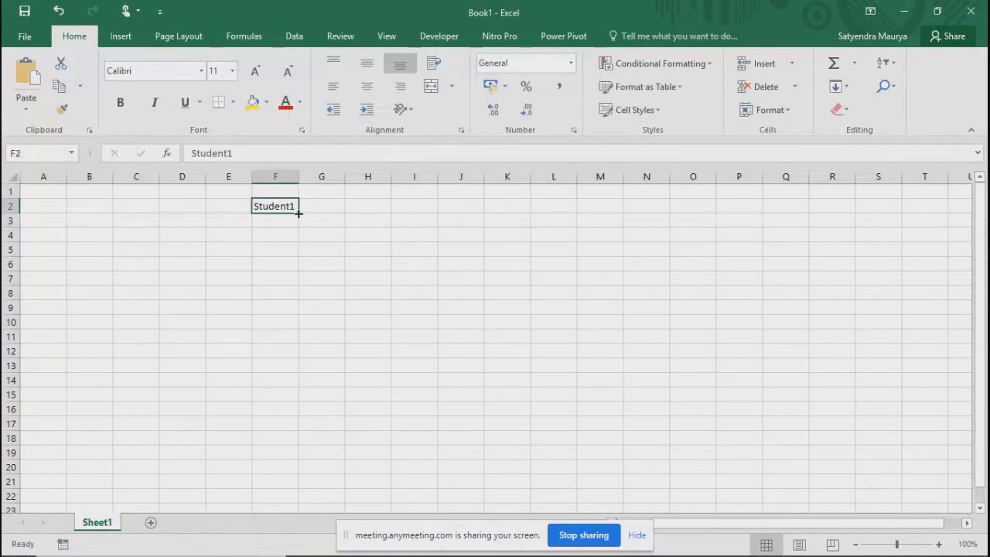
left_click_drag(298, 213, 298, 399)
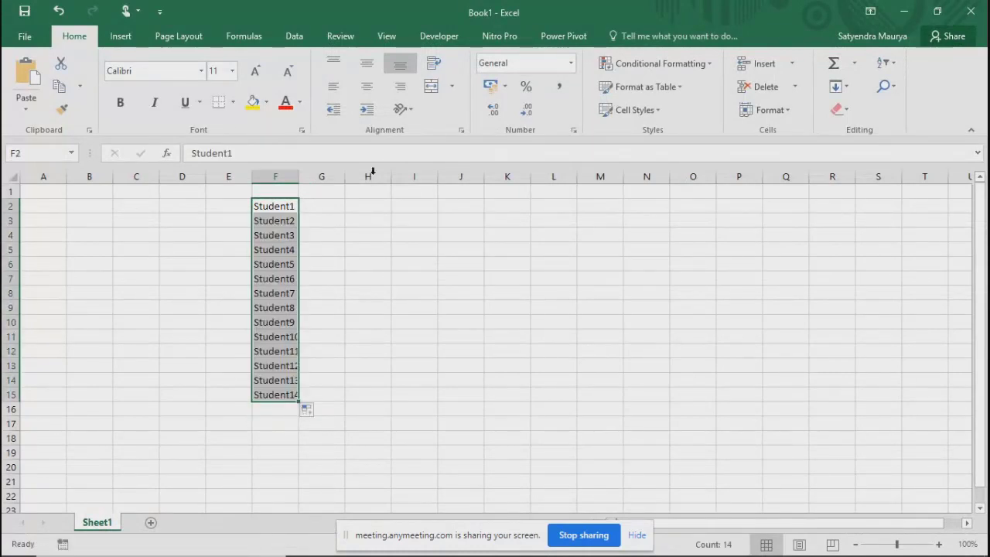
Step: Enter the formula =RANDBETWEEN(33,100) in G2 beside Student1
left_click(324, 218)
key("Up")
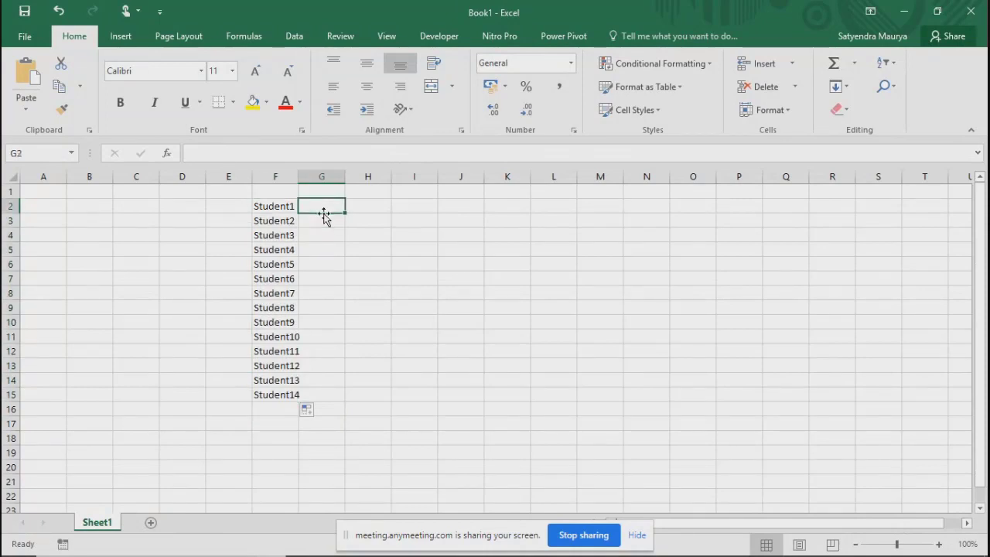
type("=rand")
key("Down")
key("Tab")
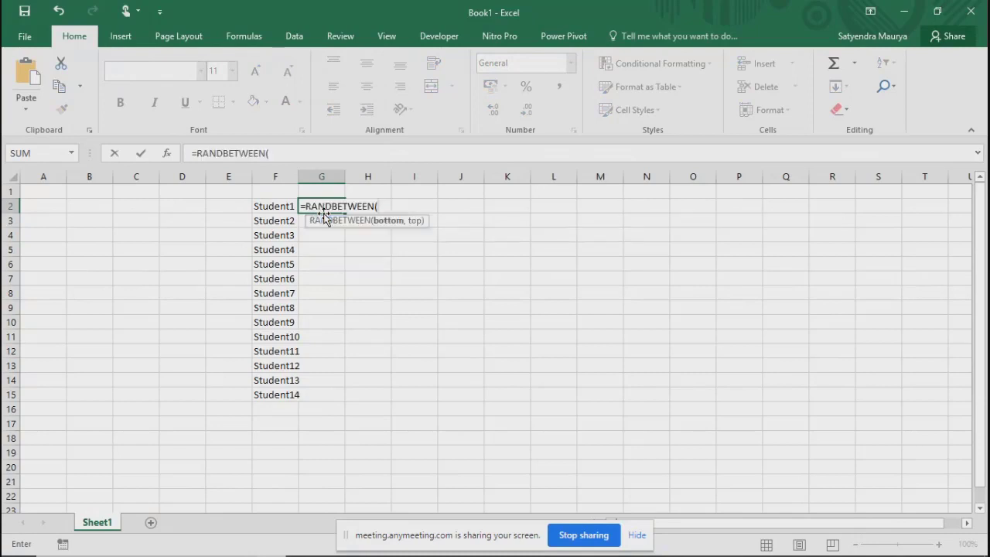
type("33,100)")
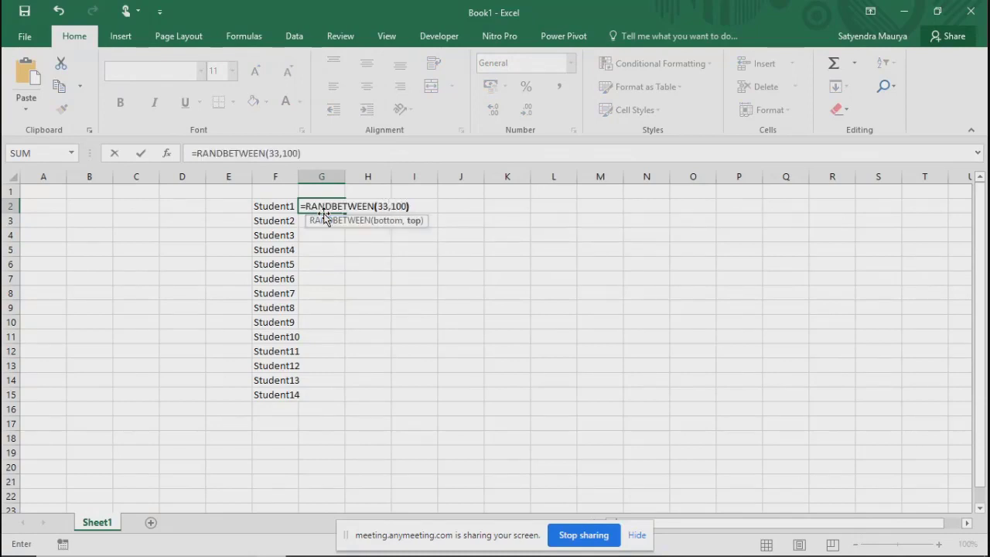
key("Return")
Step: Fill the random-mark formula from G2 down to G15 for all students
key("Left")
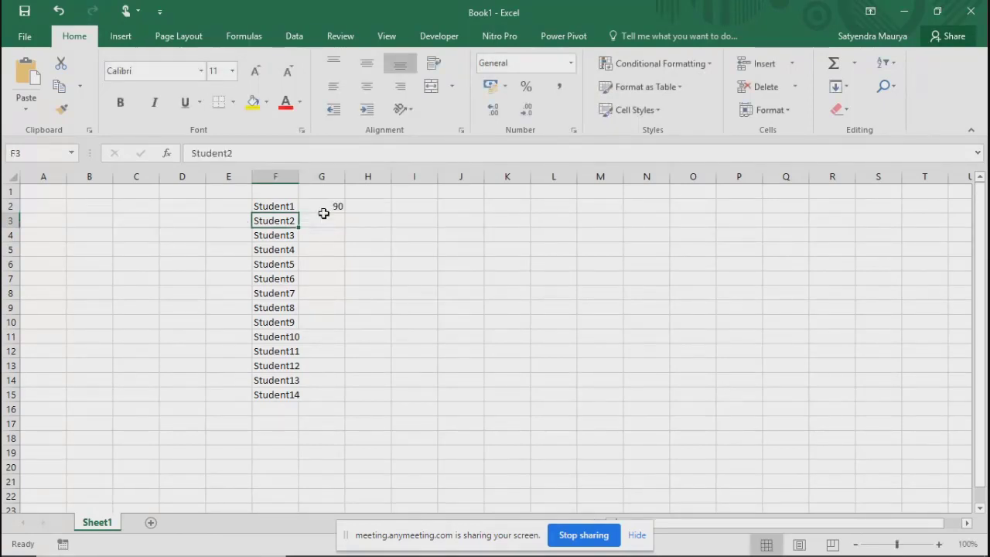
key("ctrl+Down")
key("Right")
key("ctrl+shift+Up")
key("ctrl+d")
Step: Replace the random-mark formulas in G2:G15 with their fixed values
key("ctrl+c")
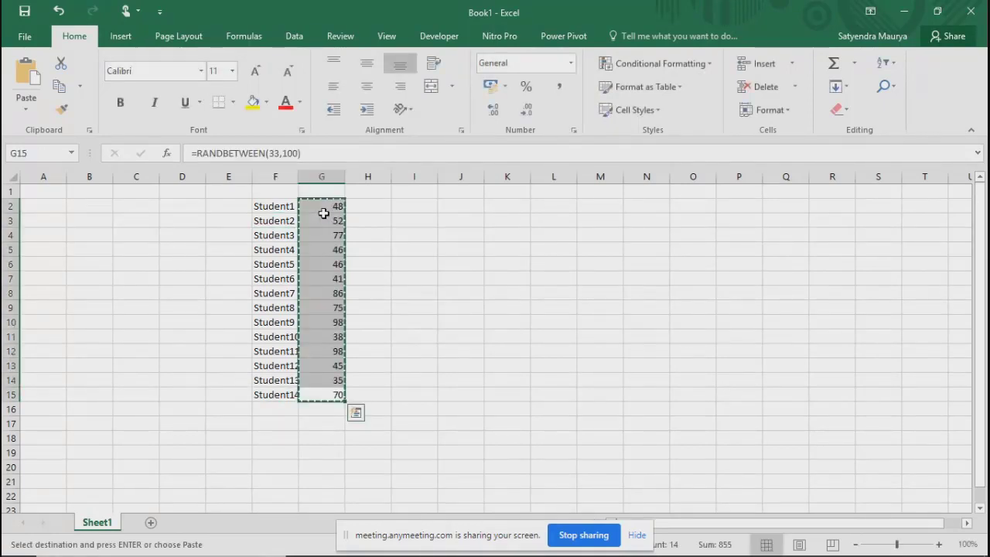
key("alt+e")
key("s")
key("v")
key("Return")
key("Escape")
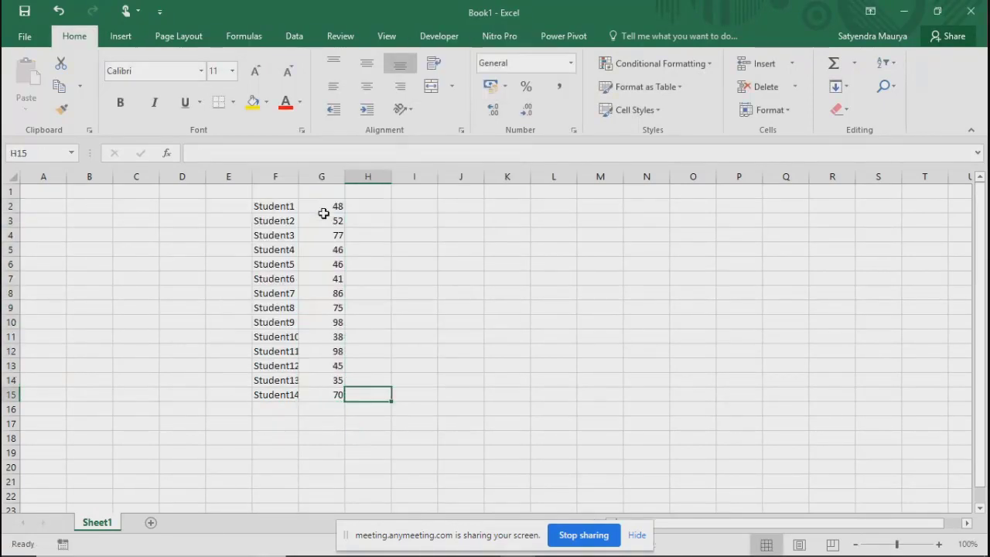
Step: Enter 100 as the maximum mark in H1
key("Up")
key("Up")
key("Up")
key("Up")
key("Up")
key("Up")
key("Up")
key("Up")
key("Up")
key("Up")
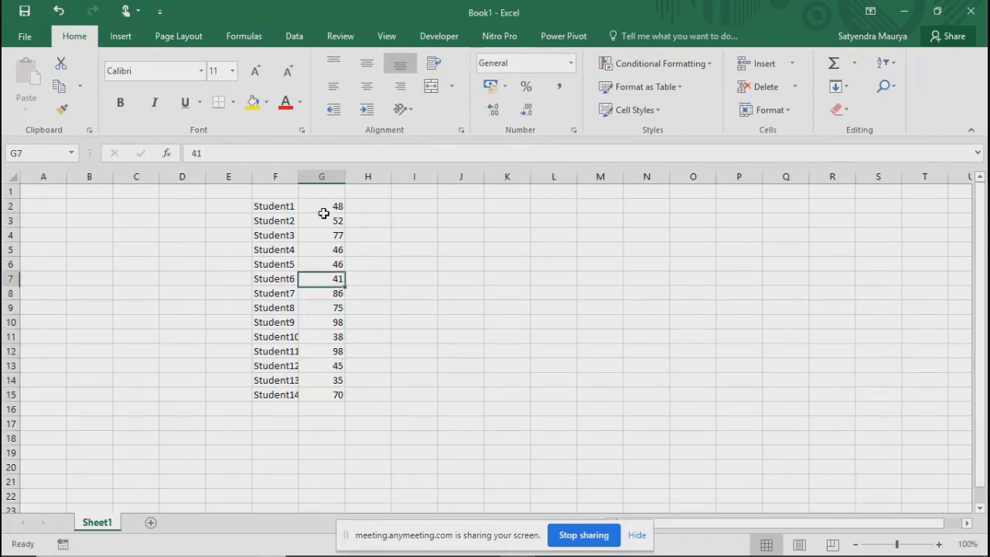
key("Up")
key("Up")
key("Up")
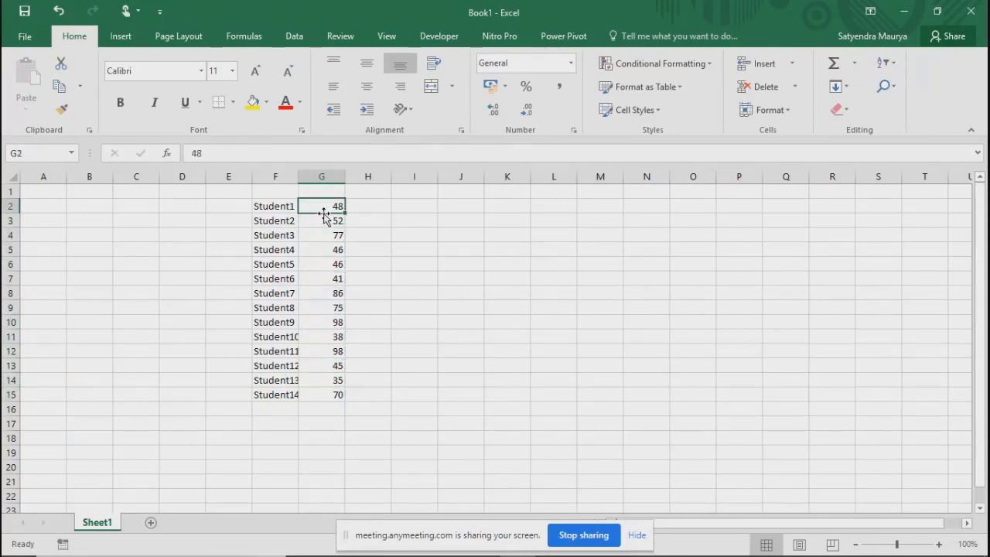
key("Left")
key("Right")
key("Right")
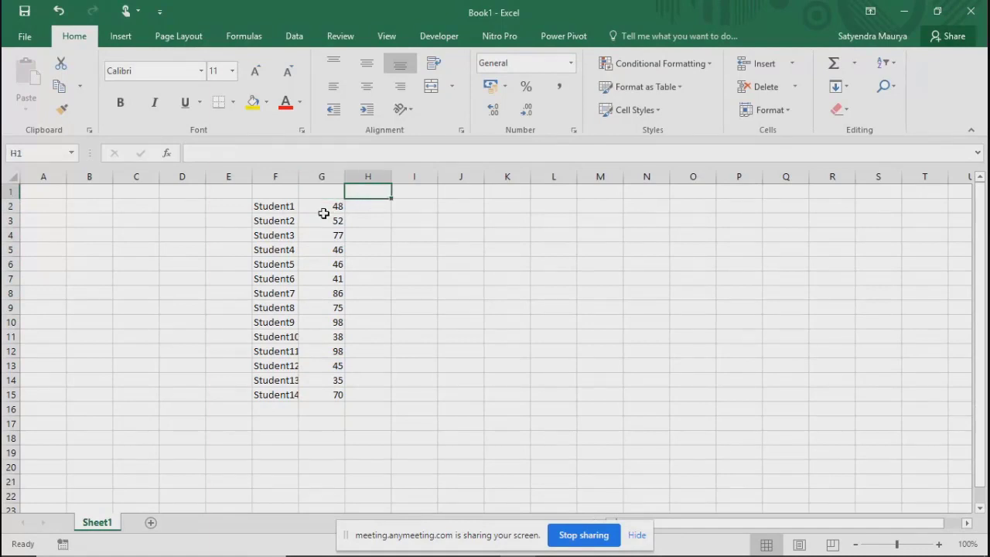
key("Up")
type("100")
key("Return")
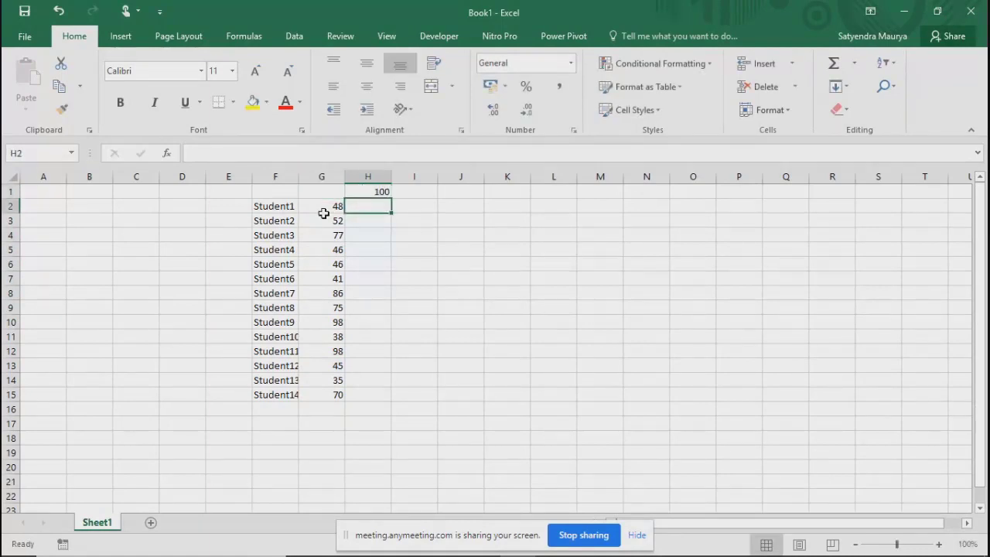
Step: Enter the formula =G2/H1 in H2 to divide the first student's mark by the maximum
type("=")
left_click(324, 212)
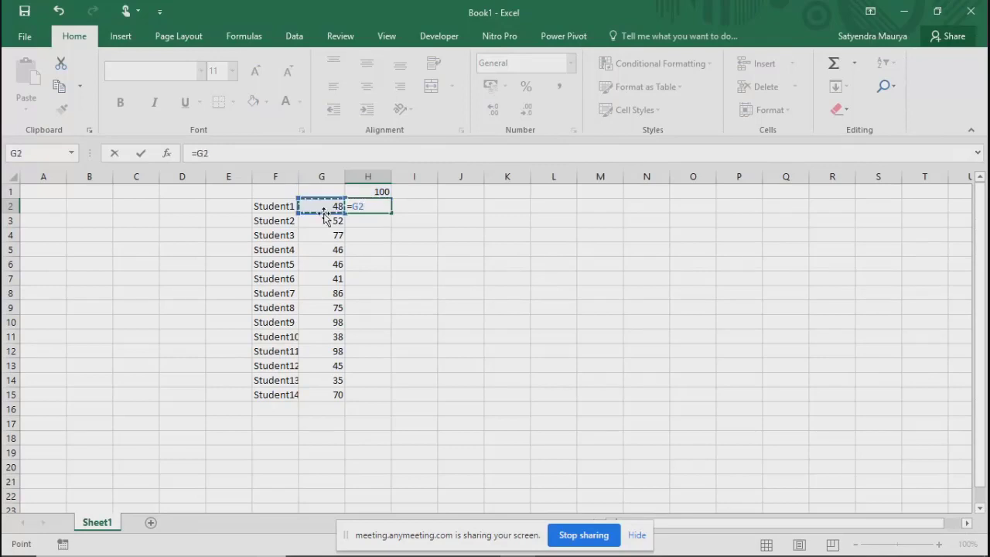
type("/")
key("Up")
key("Return")
Step: Fill the H2 formula down to H15 and format H2:H15 as percentages with one decimal place
key("Left")
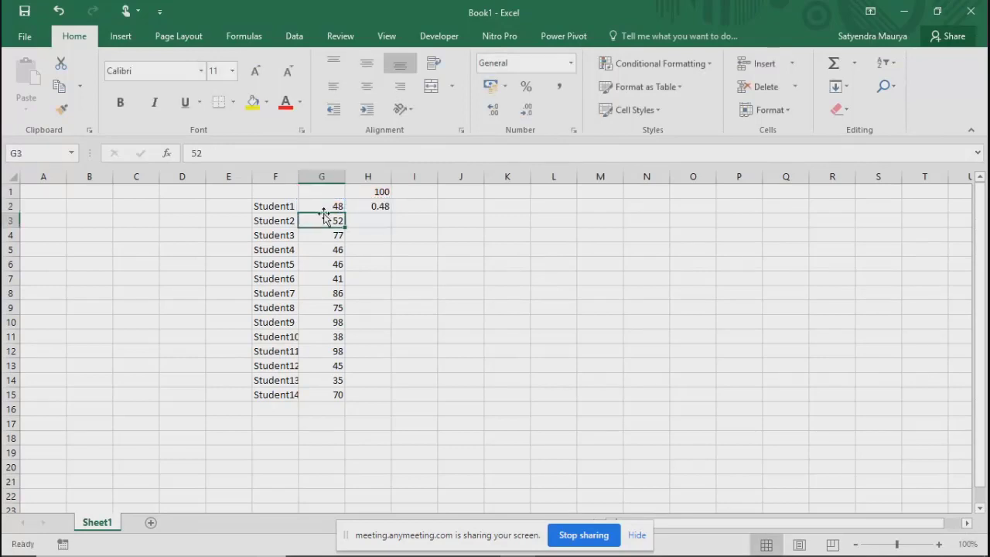
key("ctrl+Down")
key("Right")
key("ctrl+shift+Up")
key("ctrl+d")
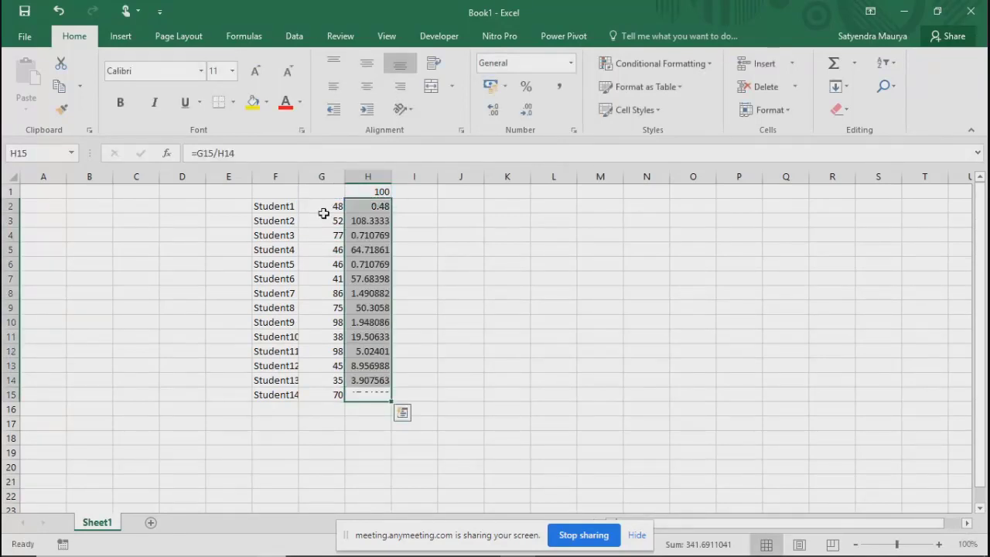
left_click(526, 86)
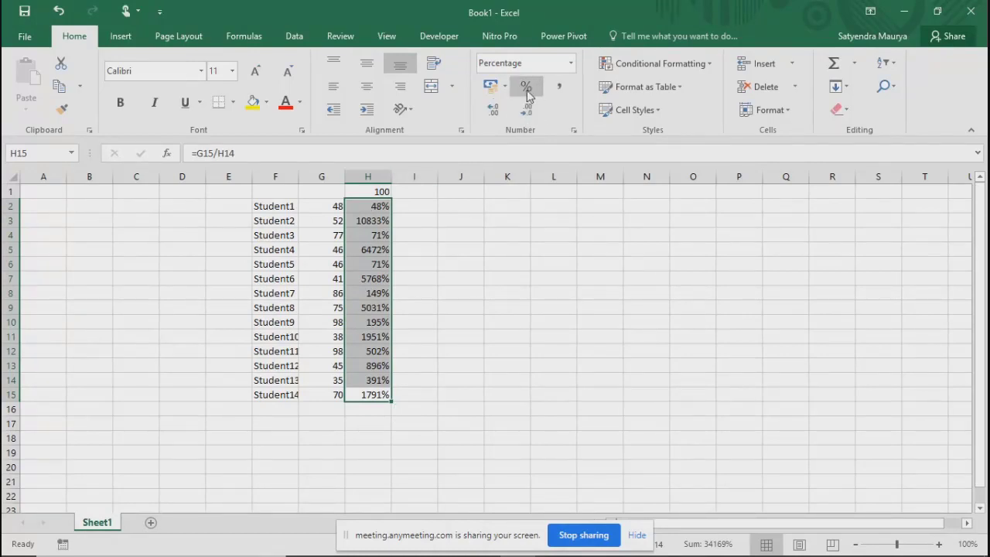
left_click(490, 113)
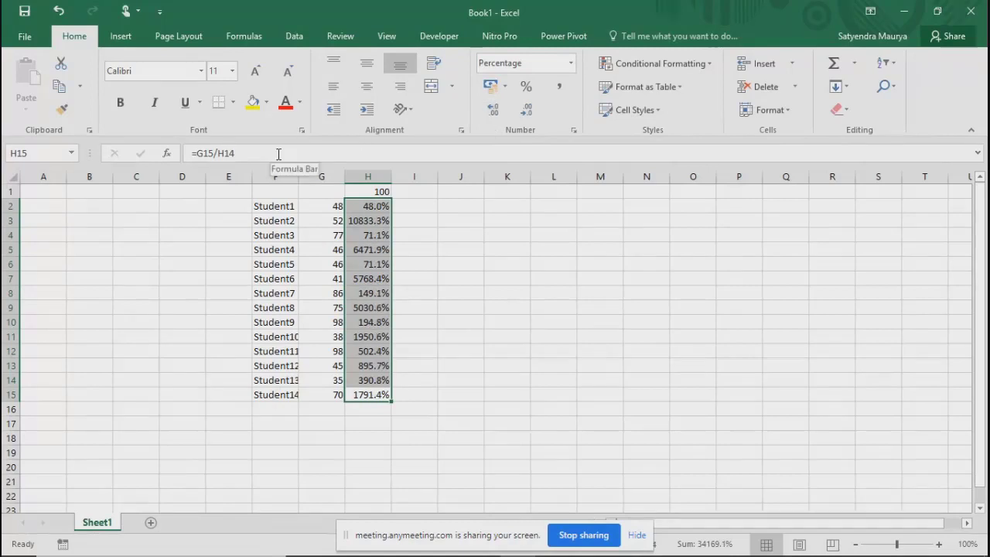
Step: Change the formula in H15 to =G15*100/H14
left_click(215, 154)
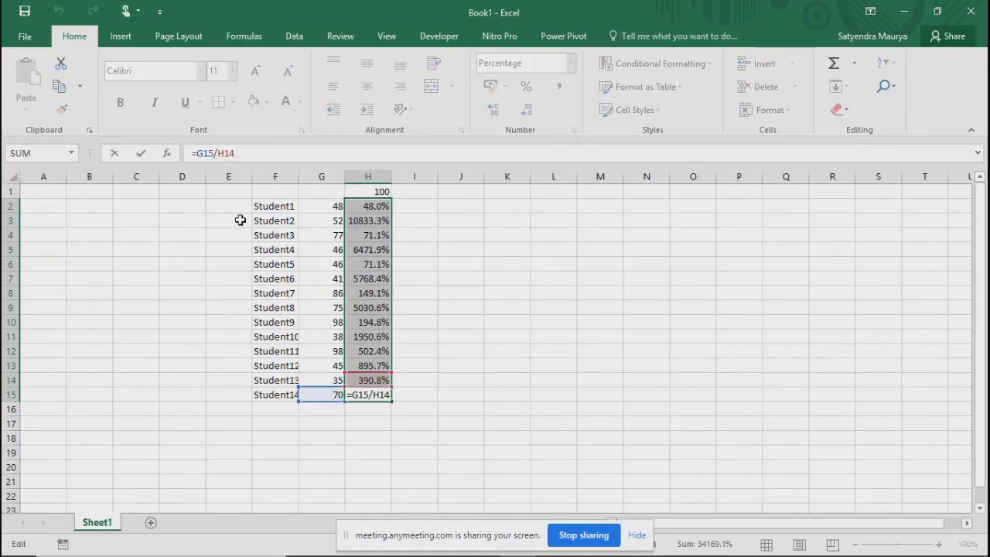
type("*100")
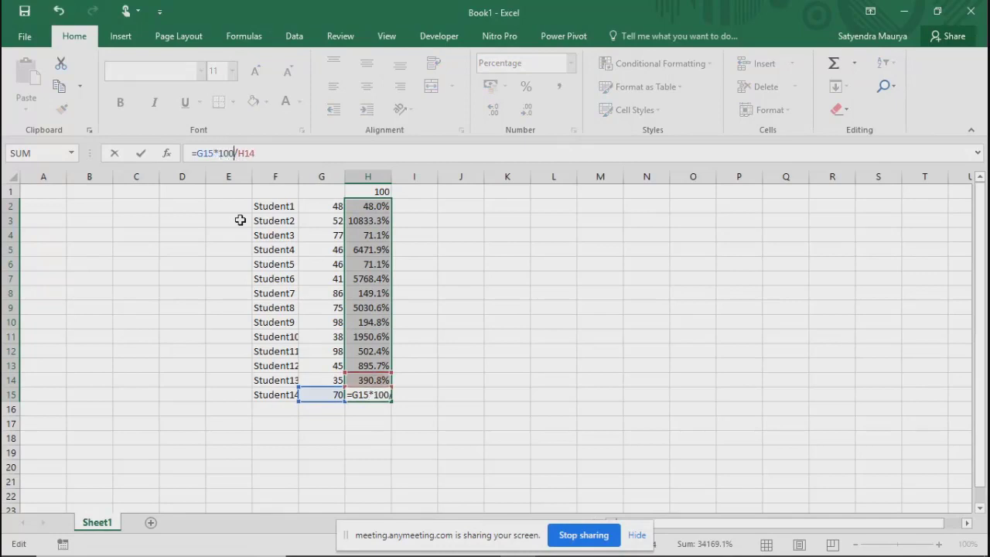
key("Return")
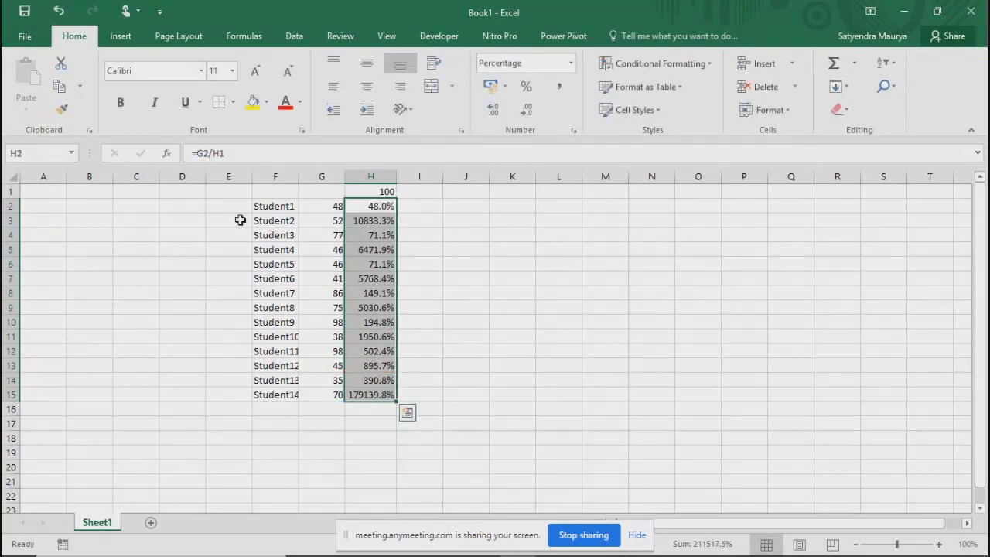
Step: Examine the cell references in the H2 and H3 formulas to find the cause of the wrong percentages
key("Up")
key("Down")
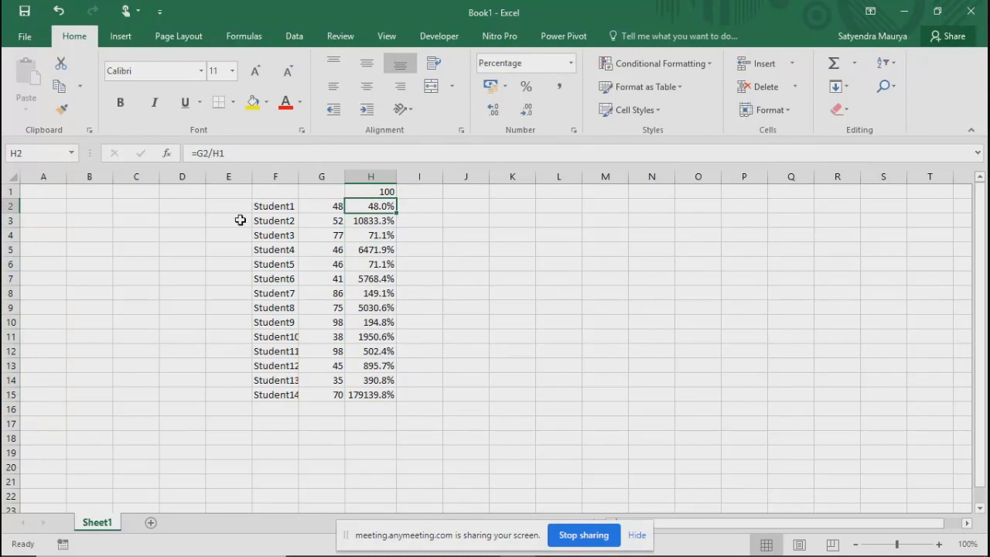
key("Down")
key("Up")
key("Up")
key("Down")
key("ctrl+shift+Down")
key("Down")
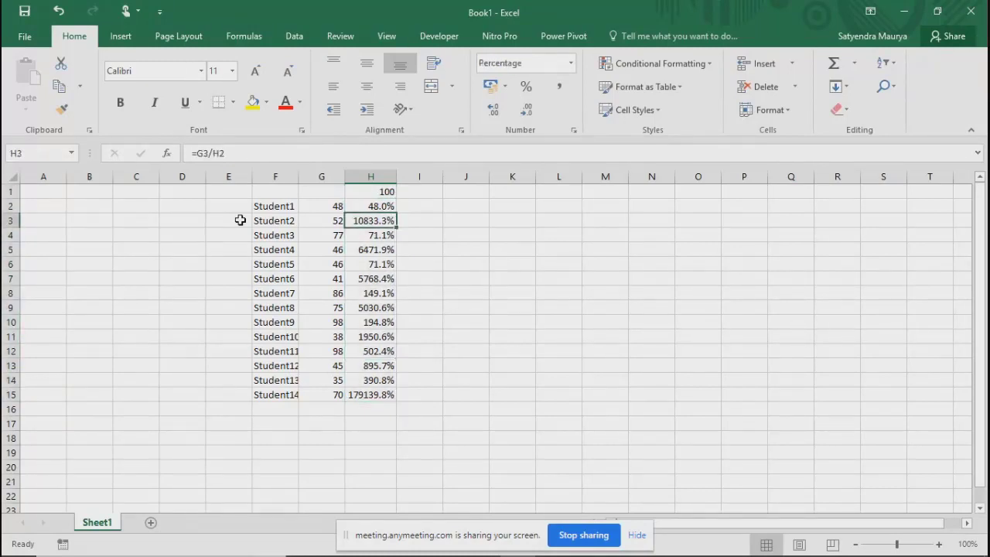
key("Up")
key("Up")
key("Down")
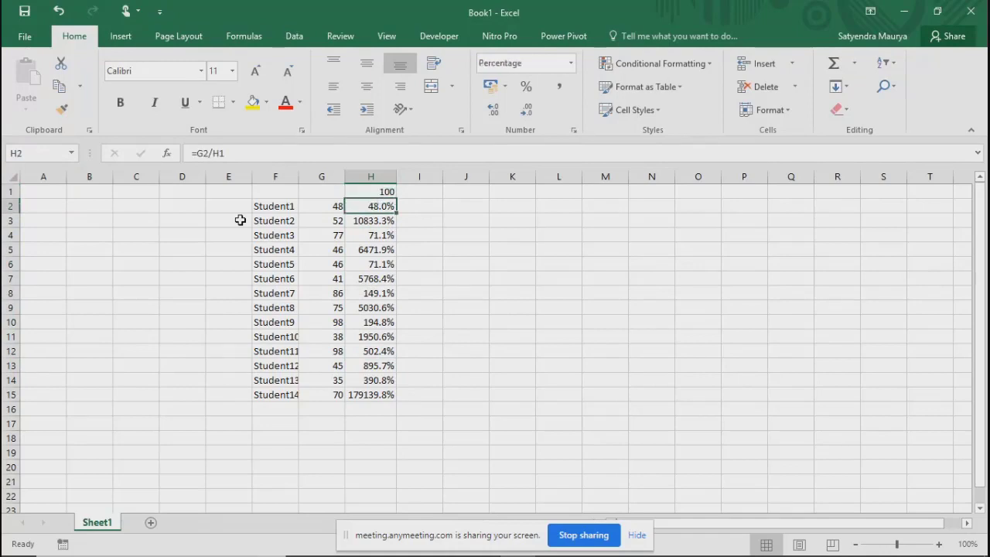
key("F2")
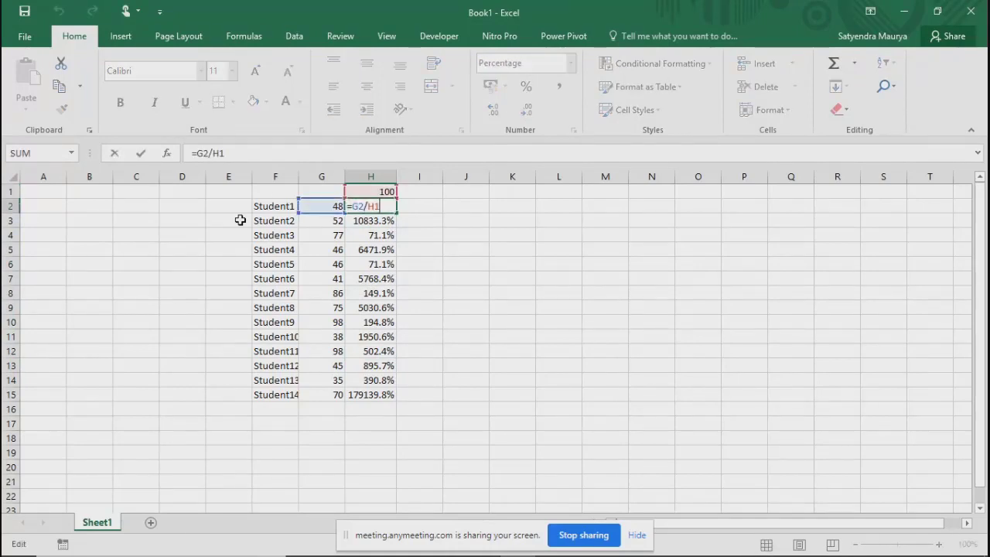
key("Return")
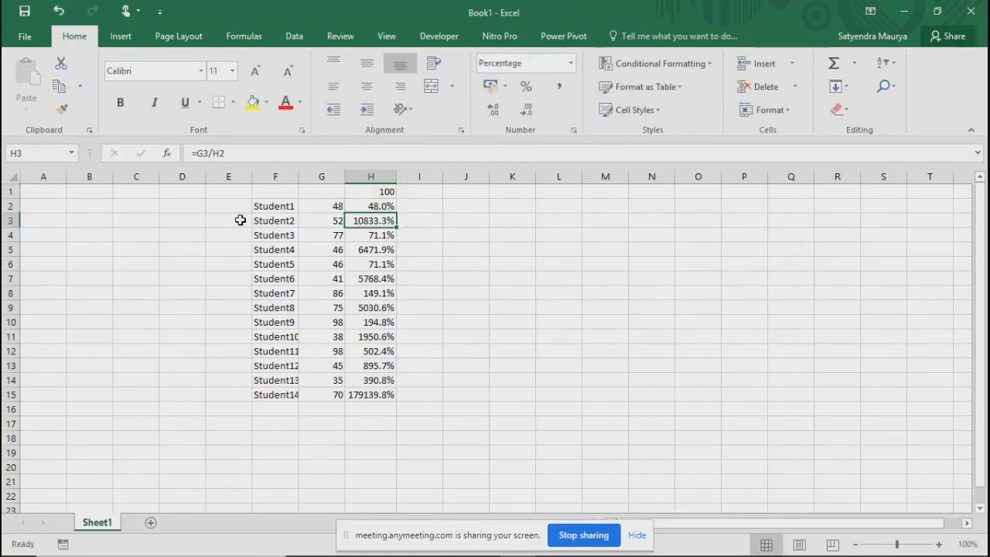
key("F2")
key("shift+Return")
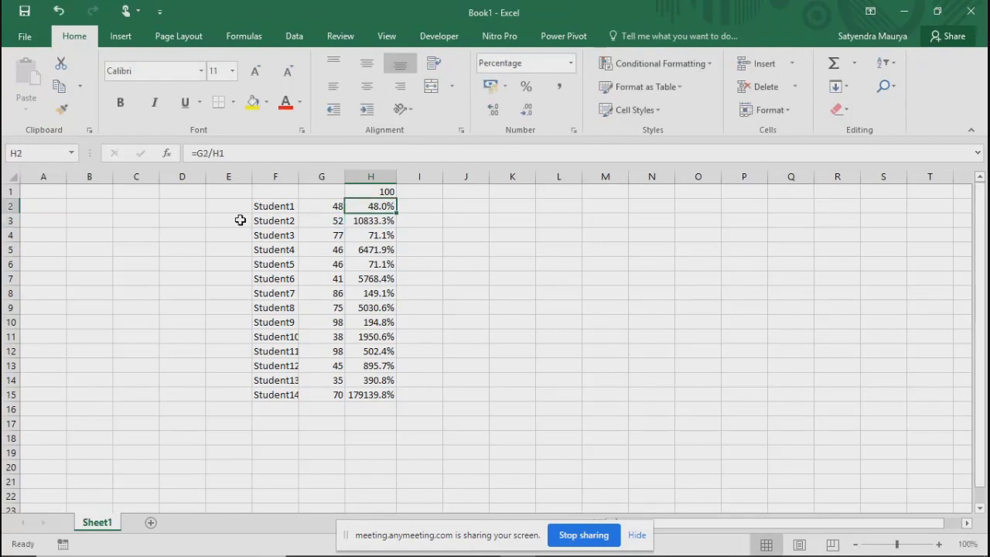
Step: Make the maximum-mark reference in H2 absolute so the formula is =G2/$H$1
key("F2")
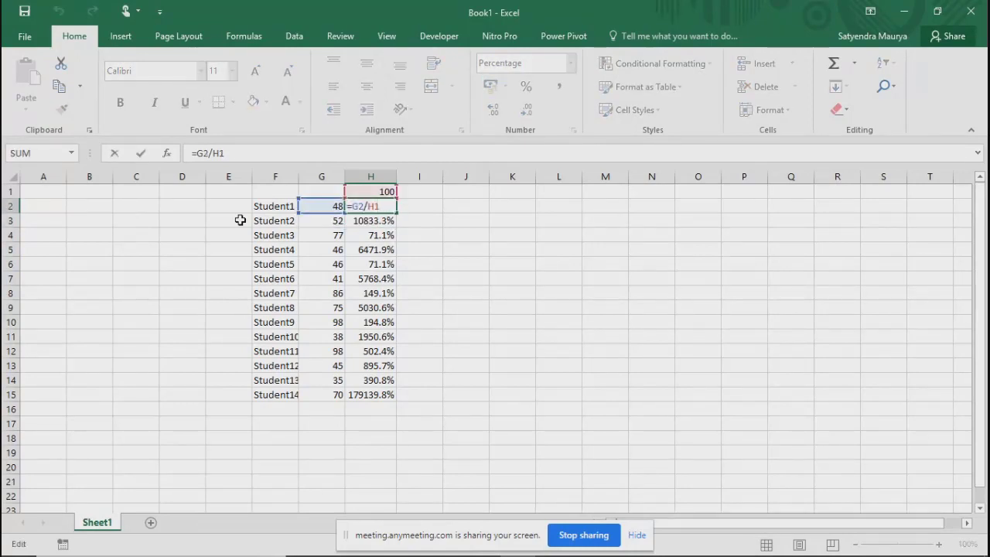
key("F4")
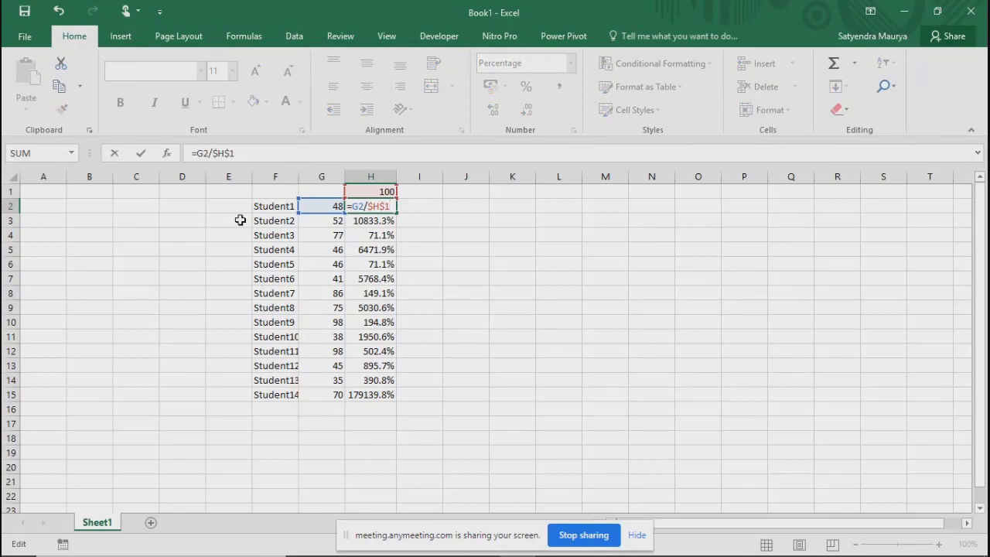
key("Return")
Step: Copy the corrected H2 formula down through H15 and select cell I1
key("ctrl+Down")
key("ctrl+shift+Up")
key("shift+Down")
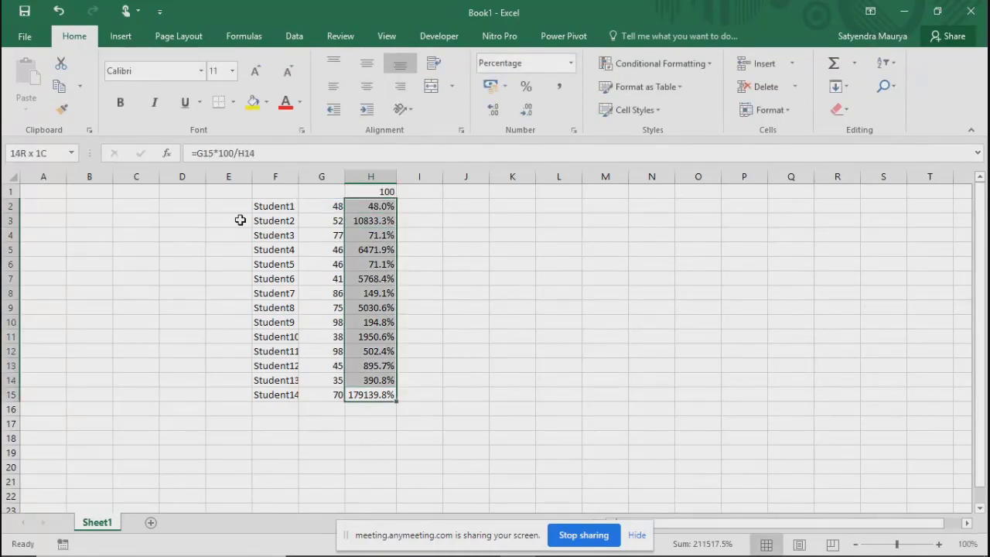
key("ctrl+v")
key("Down")
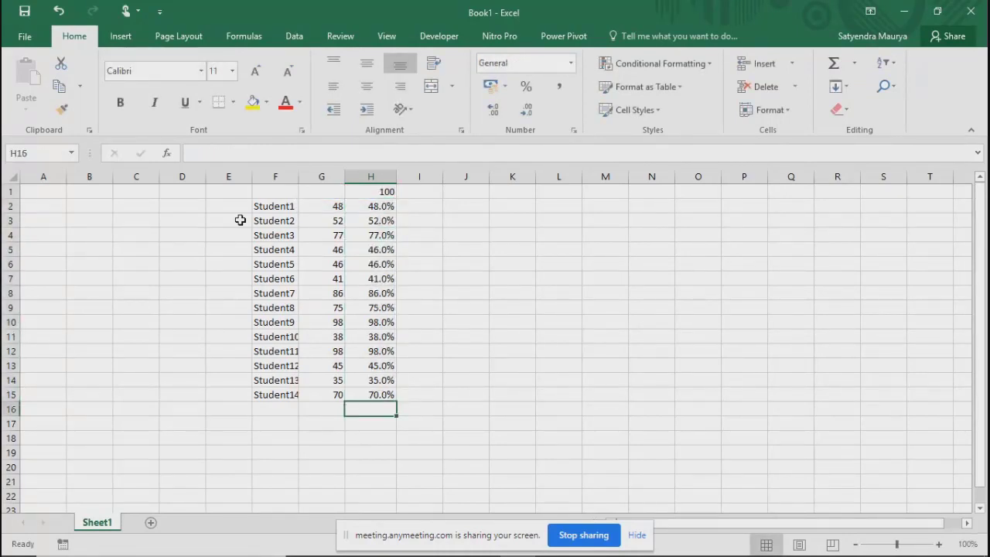
key("Right")
key("ctrl+Up")
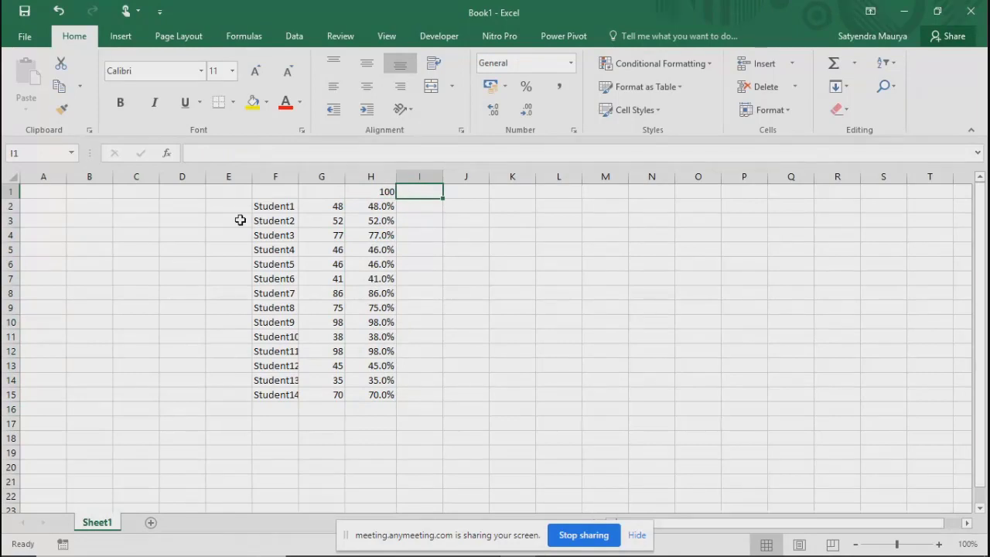
Step: Review the recalculated percentages down column H and the student marks in G2:G15
key("Left")
key("Down")
key("Down")
key("Down")
key("Down")
key("Down")
key("Down")
key("Down")
key("Down")
key("Down")
key("Down")
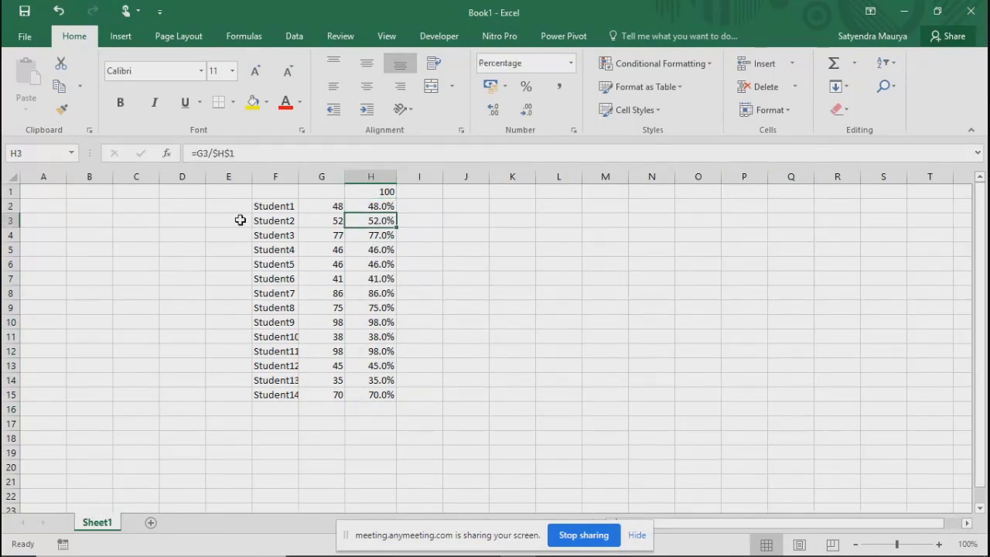
key("Down")
key("Down")
key("Down")
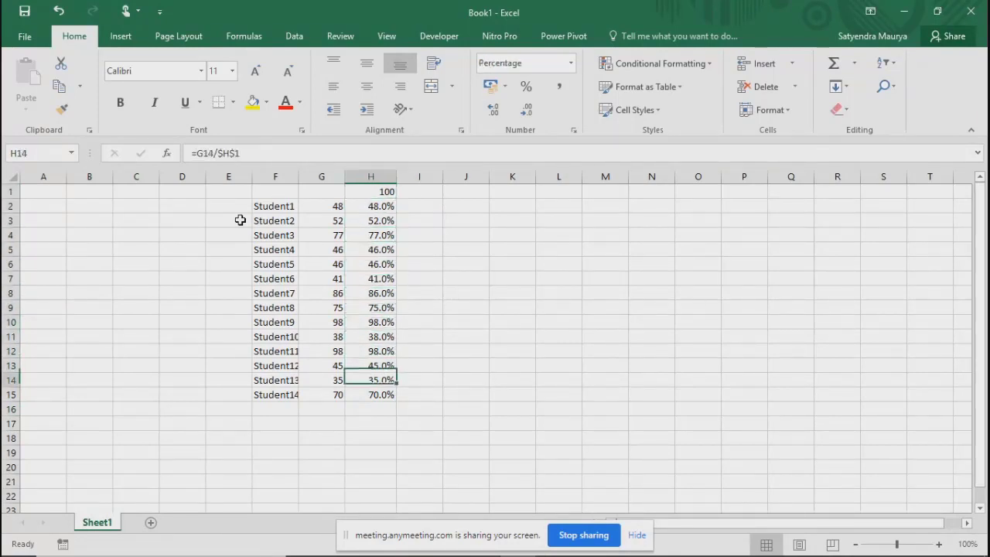
key("Right")
key("Left")
key("Left")
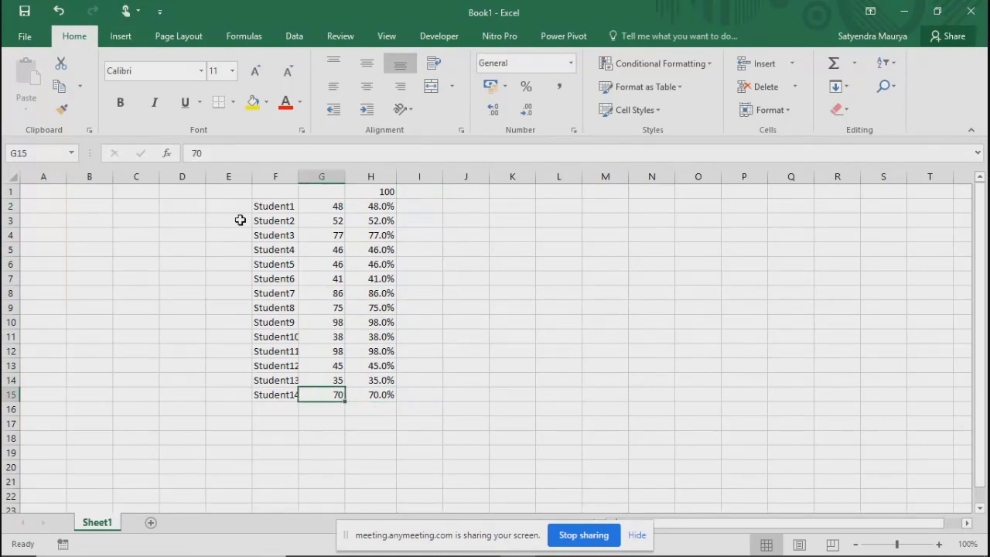
key("ctrl+shift+Up")
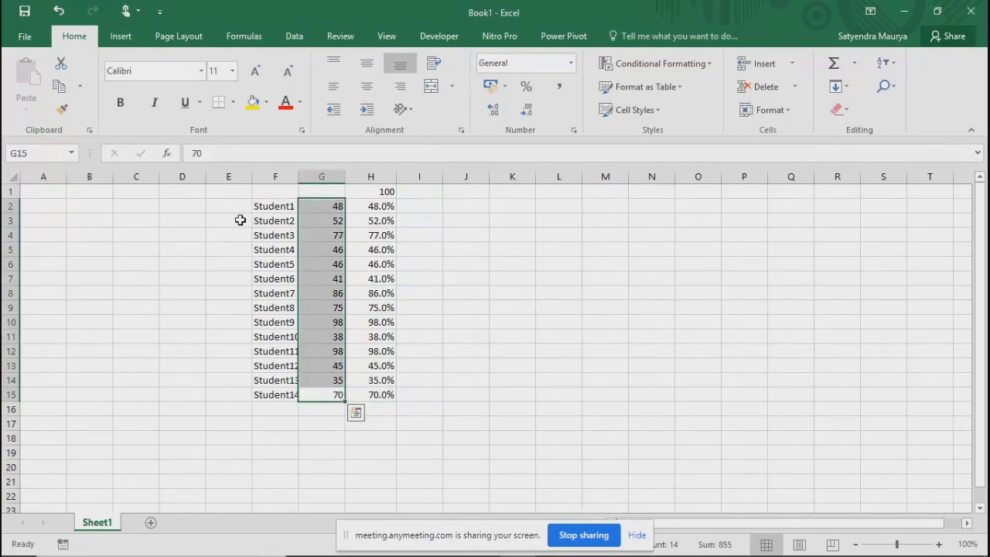
left_click(330, 322)
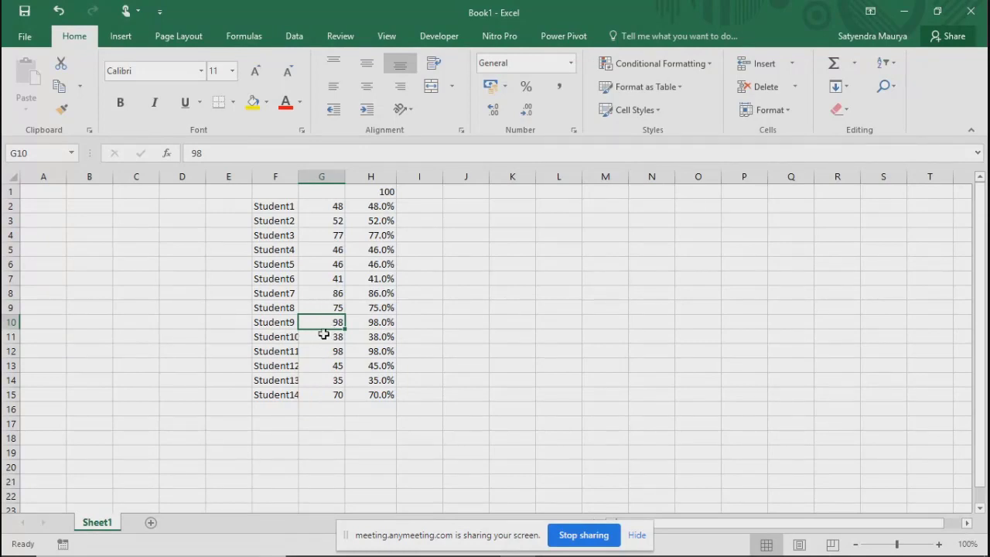
Step: Enter =G2/MAX(G2:G15) in I2 to express Student1's mark relative to the highest mark
left_click(425, 207)
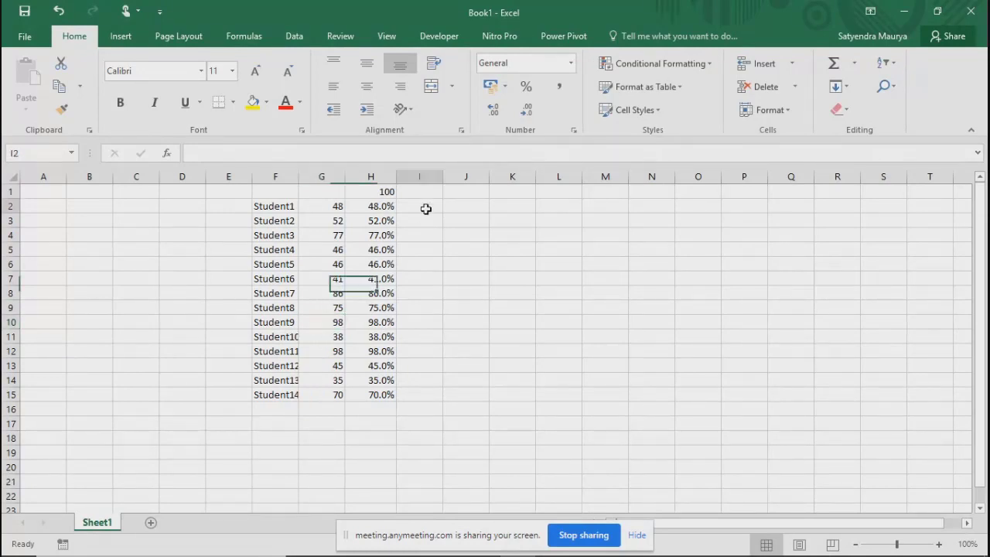
type("=")
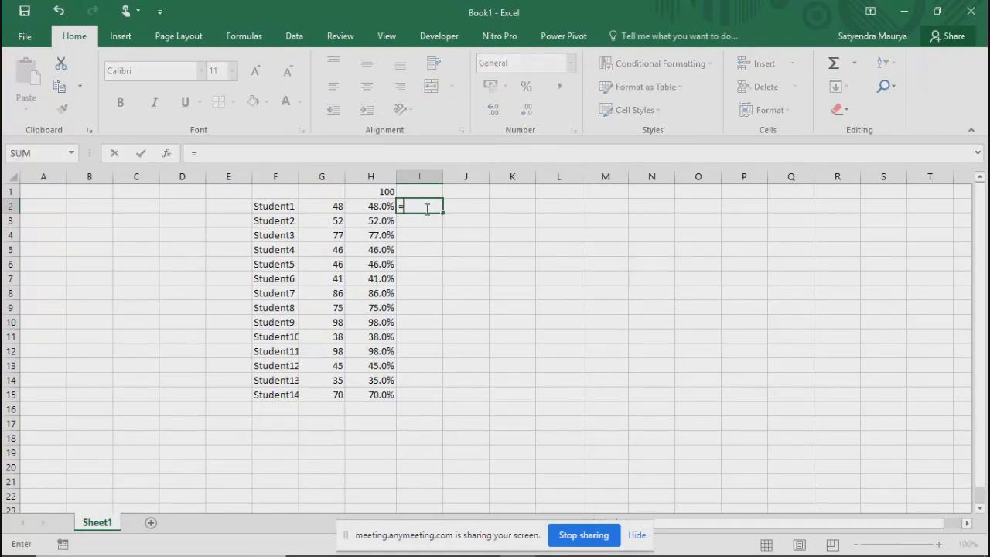
key("Left")
key("Left")
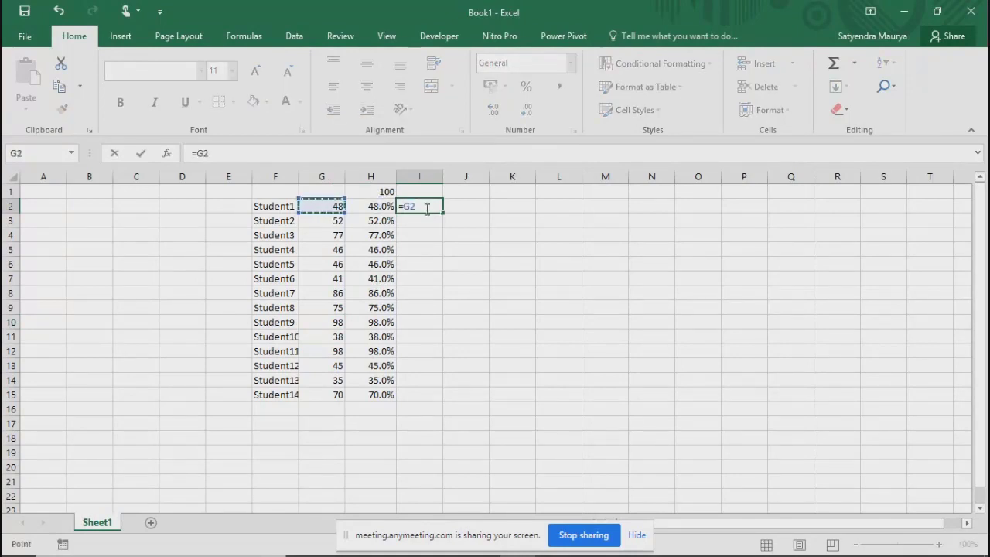
type("/max(")
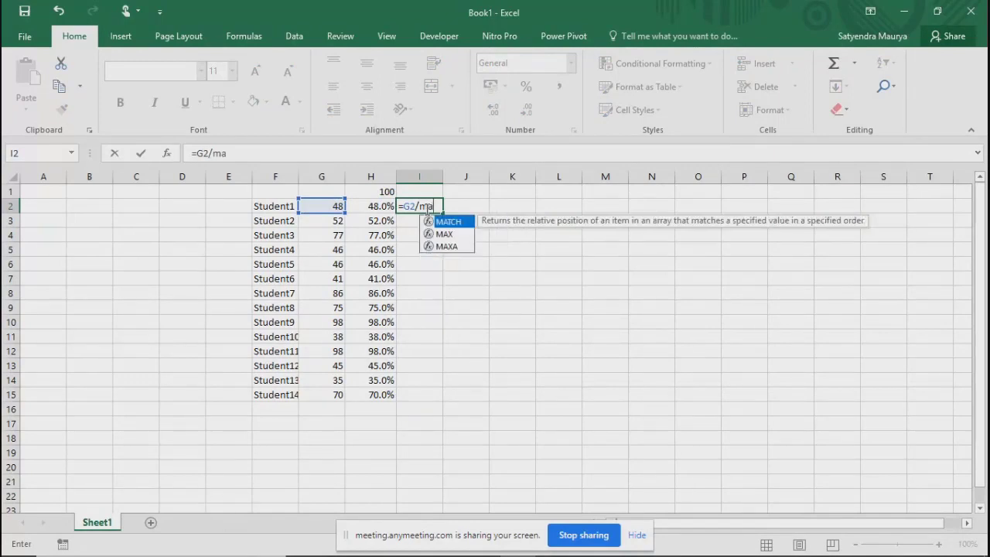
key("Left")
key("Left")
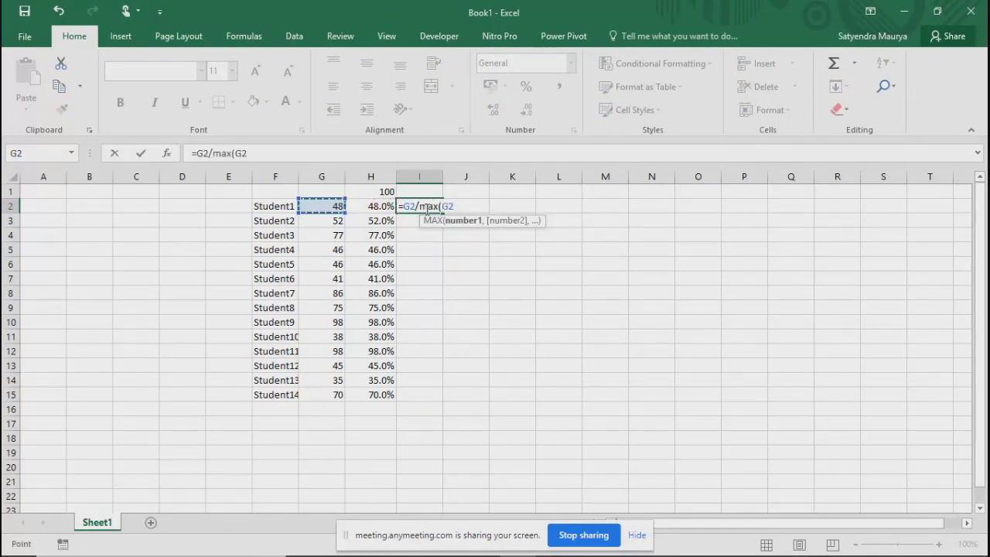
key("ctrl+shift+Down")
type(")")
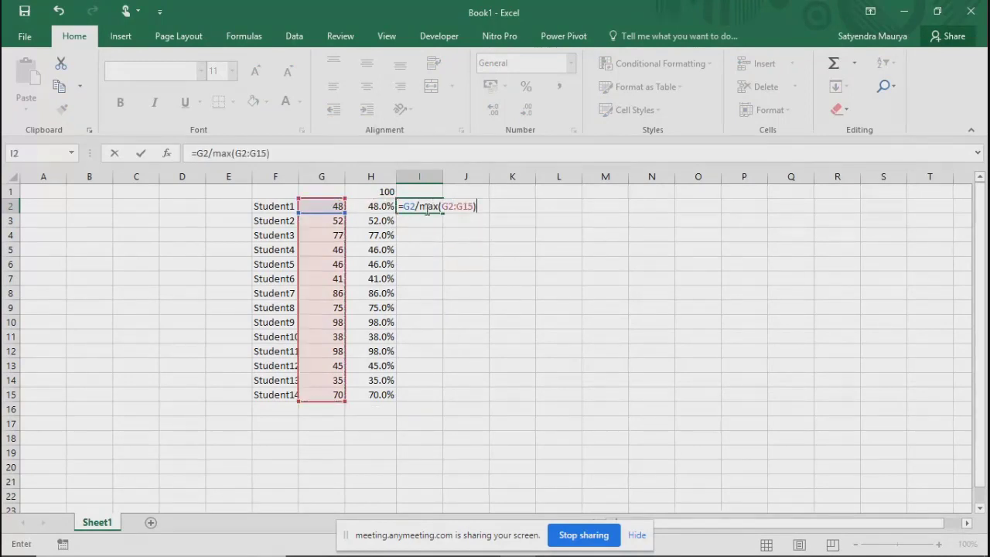
key("Return")
Step: Fill the I2 formula with its relative range down through I15
key("Left")
key("ctrl+Down")
key("Right")
key("ctrl+shift+Up")
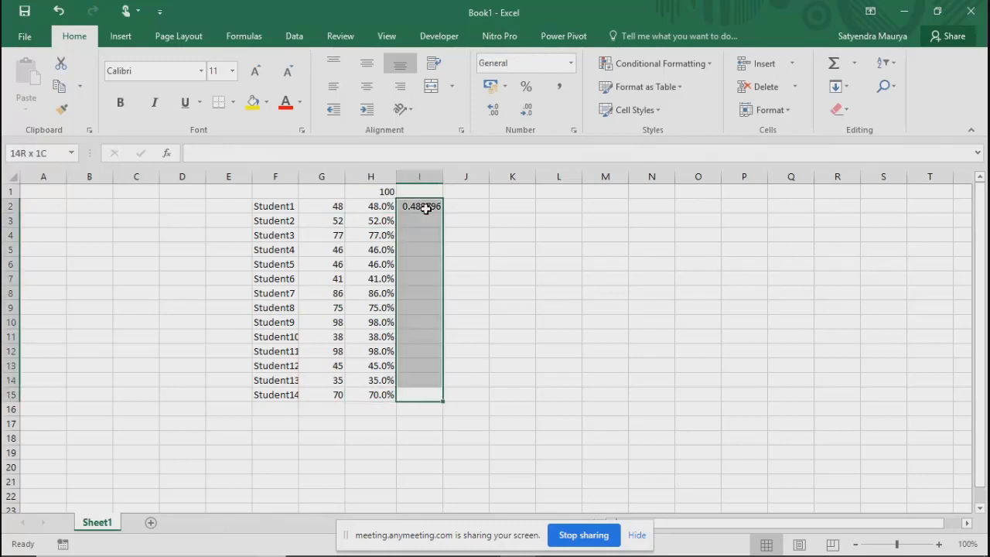
key("ctrl+d")
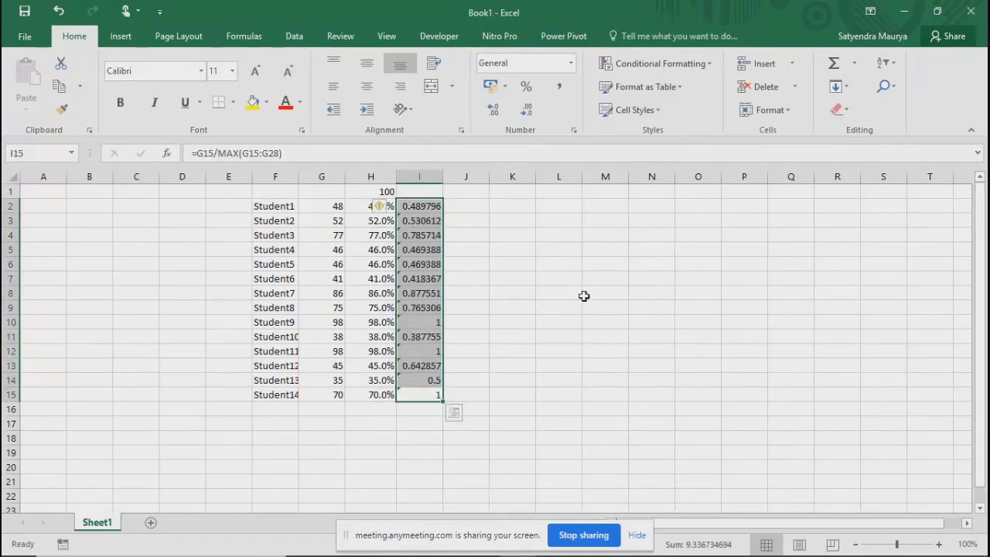
Step: Check the references in I3, and make the MAX range in I2 absolute so the formula is =G2/MAX($G$2:$G$15)
left_click(427, 221)
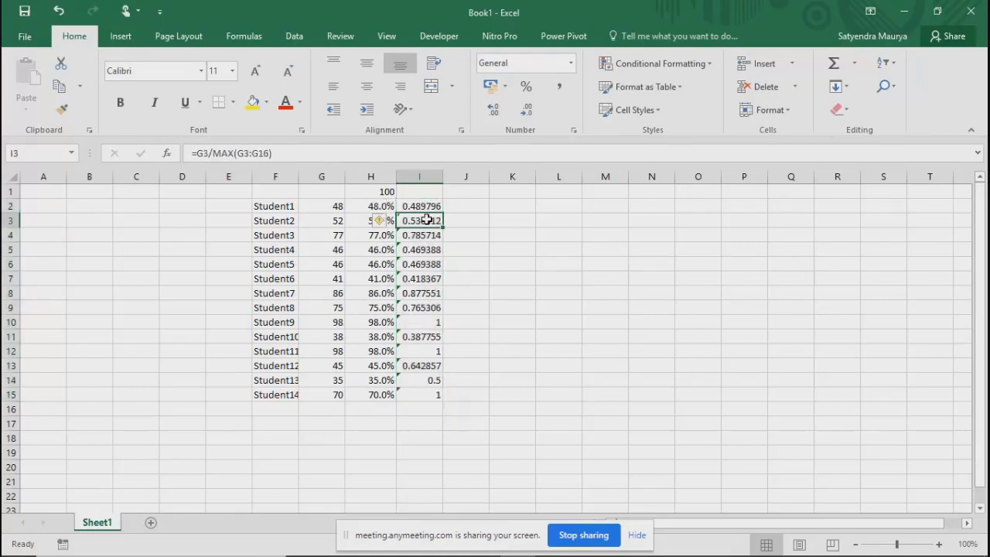
key("F2")
key("Escape")
left_click(421, 207)
key("F2")
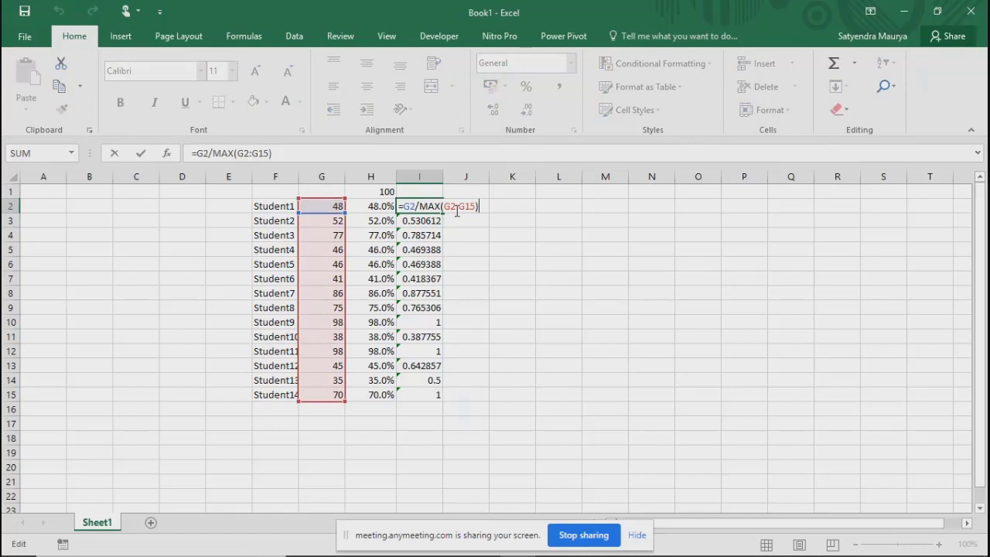
left_click(452, 206)
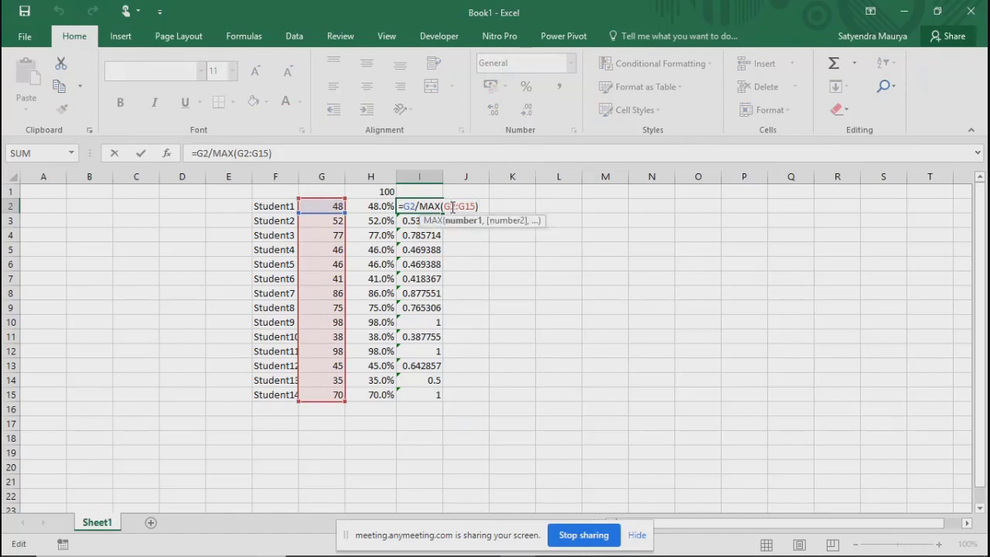
key("F4")
key("F4")
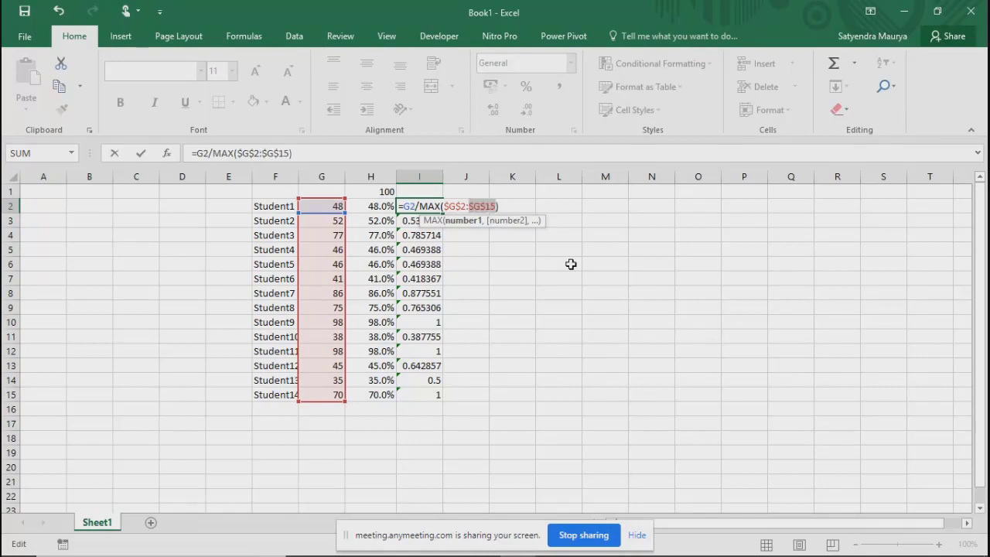
key("Return")
Step: Fill the formula with the absolute MAX range from I2 down through I15
key("Left")
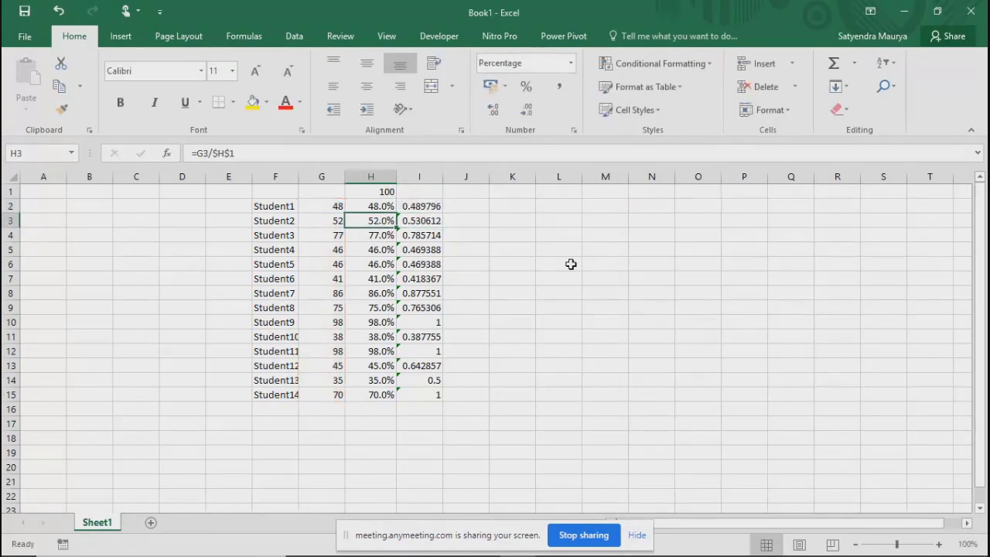
key("ctrl+Down")
key("Right")
key("ctrl+shift+Up")
key("ctrl+d")
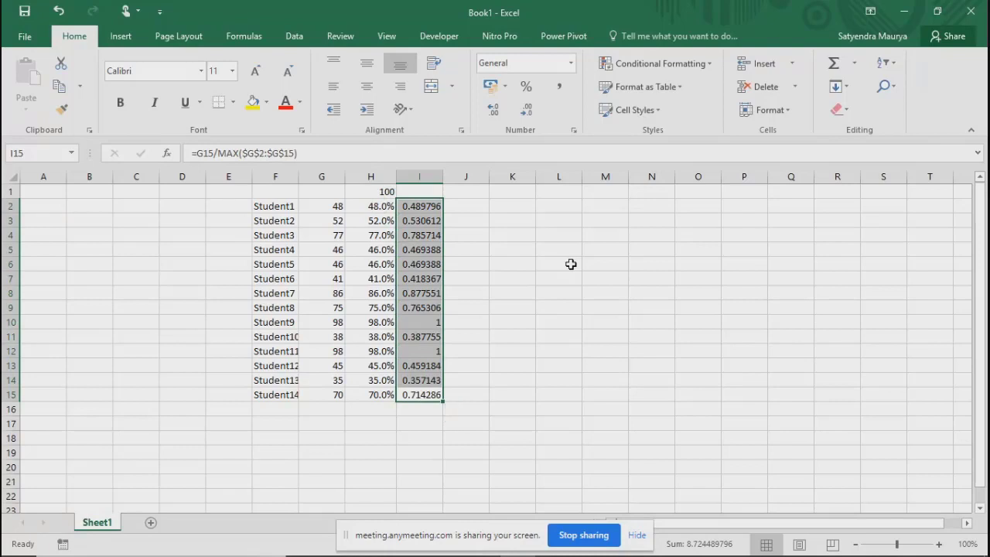
Step: Inspect the formula references in I12 and the result for the other top-scoring student in I10
key("Down")
key("Up")
key("Up")
key("Up")
key("Up")
key("F2")
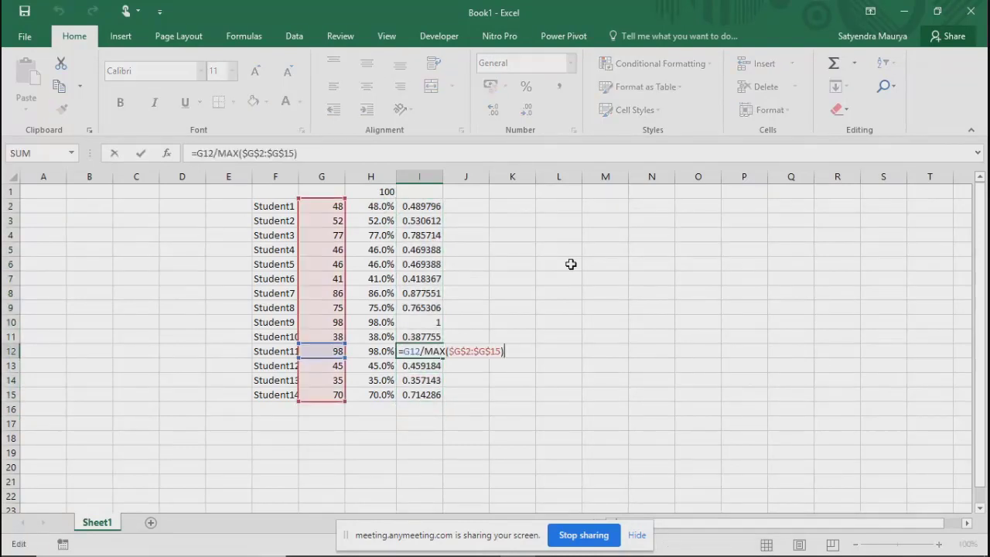
key("Escape")
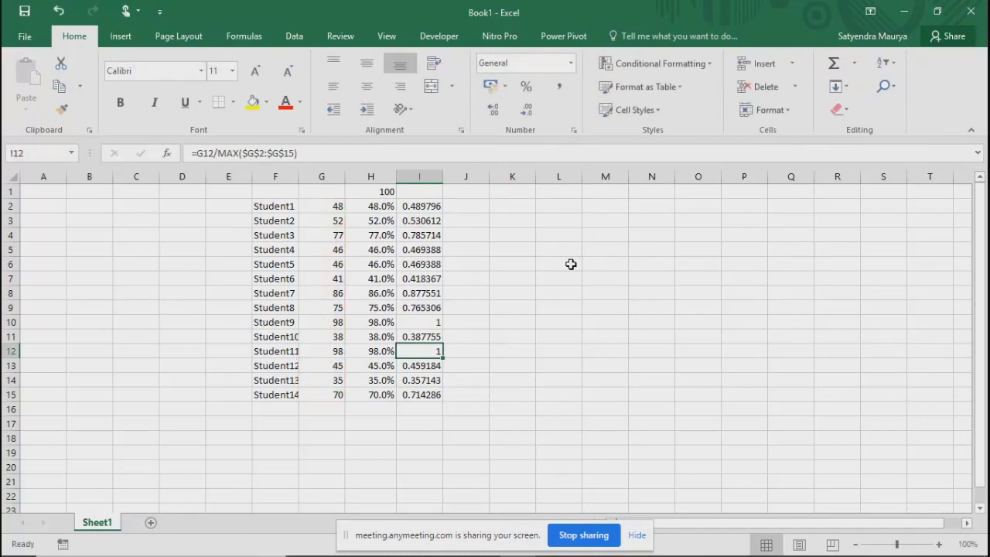
key("Up")
key("Up")
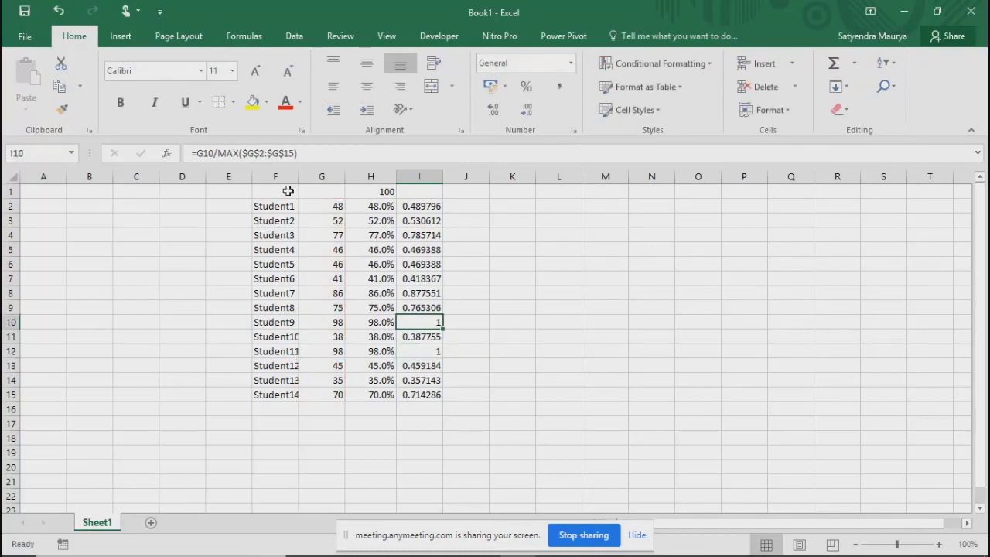
Step: Format I2:I15 as whole percentages and deselect the range
left_click_drag(425, 205, 424, 397)
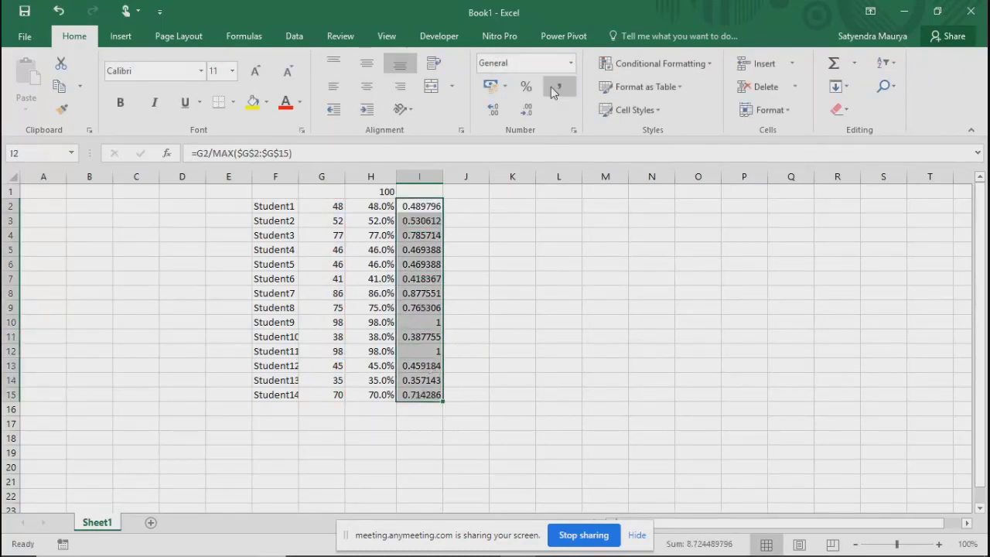
left_click(526, 86)
left_click(475, 274)
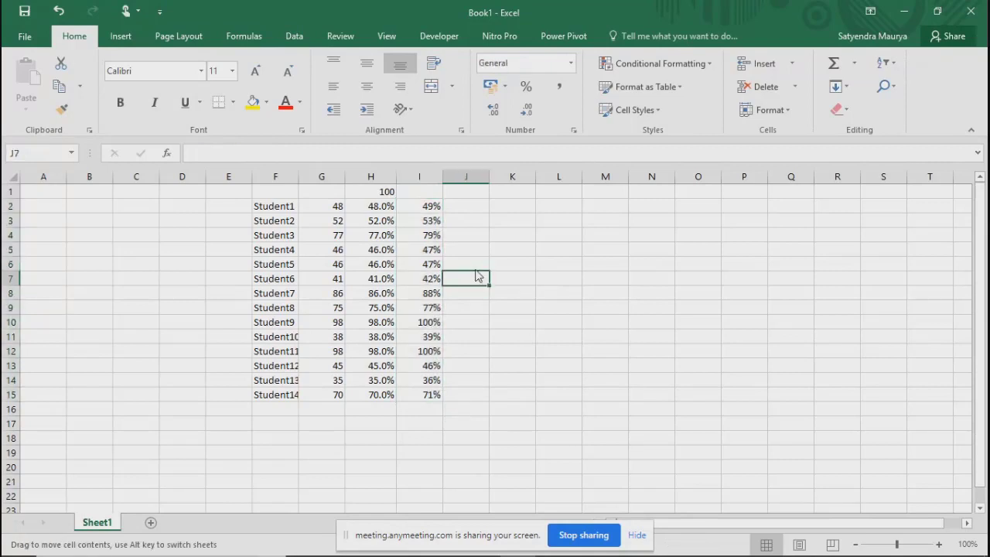
left_click(538, 317)
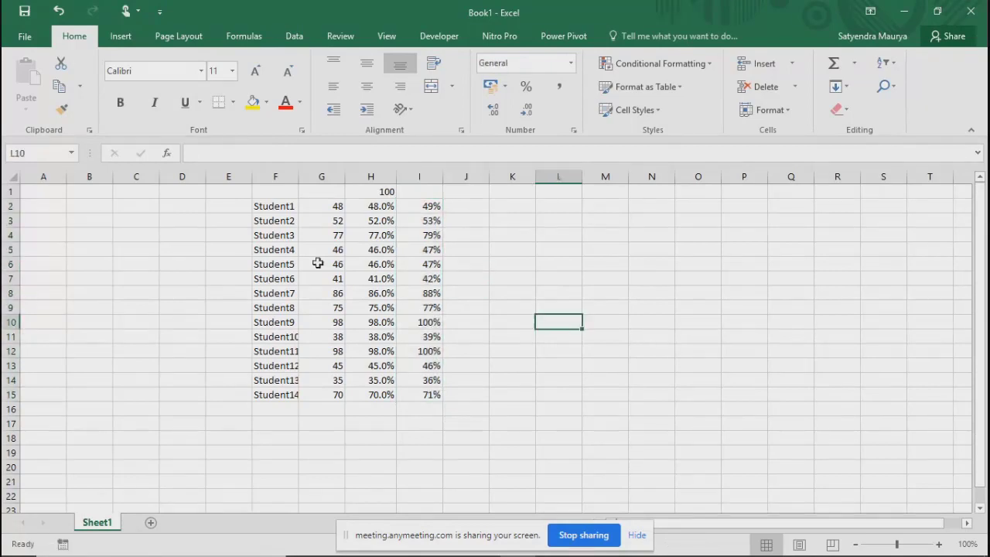
Step: Compare the mark, percentage of the maximum and percentage of the highest score for Student1 and Student7
left_click(271, 206)
key("Right")
key("Right")
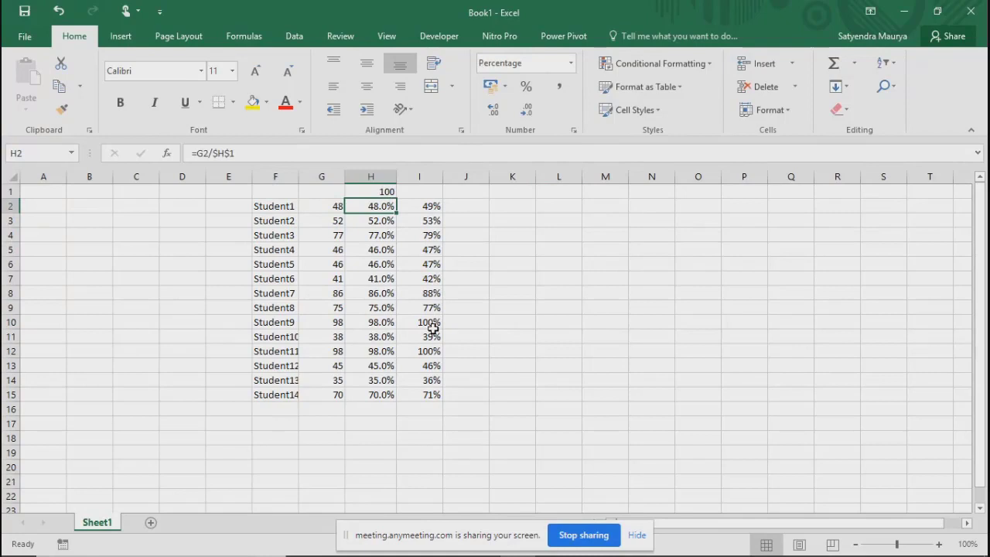
key("Right")
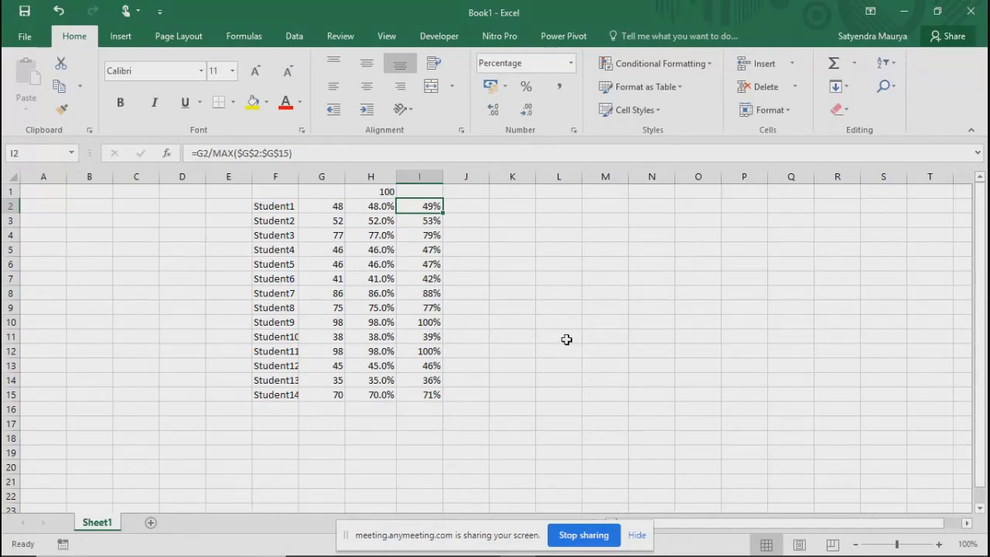
key("Down")
key("Down")
key("Down")
key("Down")
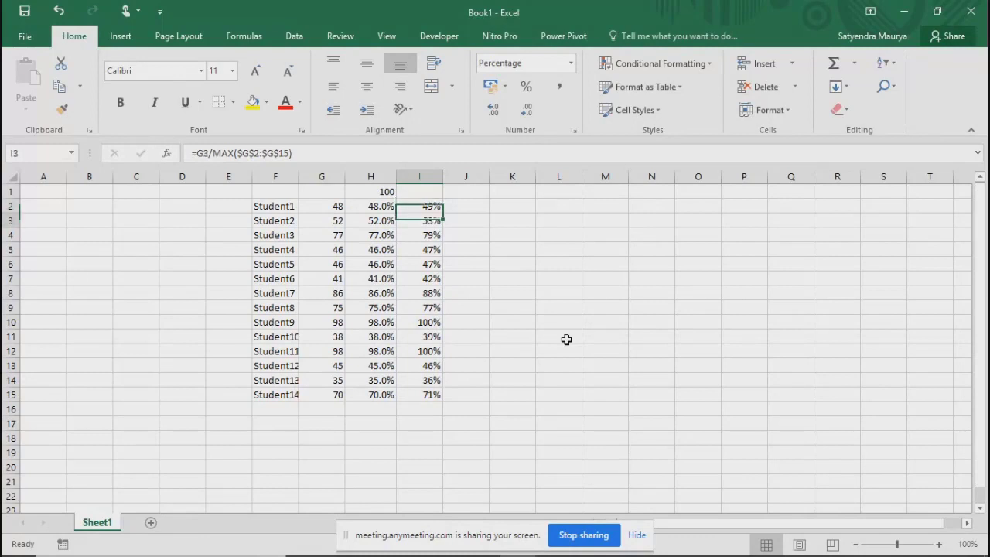
key("Left")
key("Left")
key("Down")
key("Down")
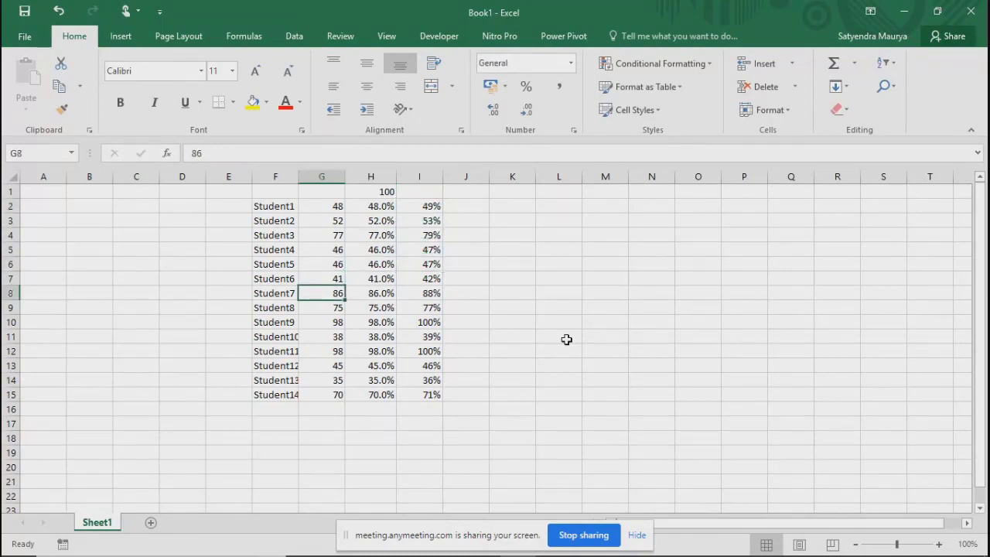
key("Left")
key("Right")
key("Right")
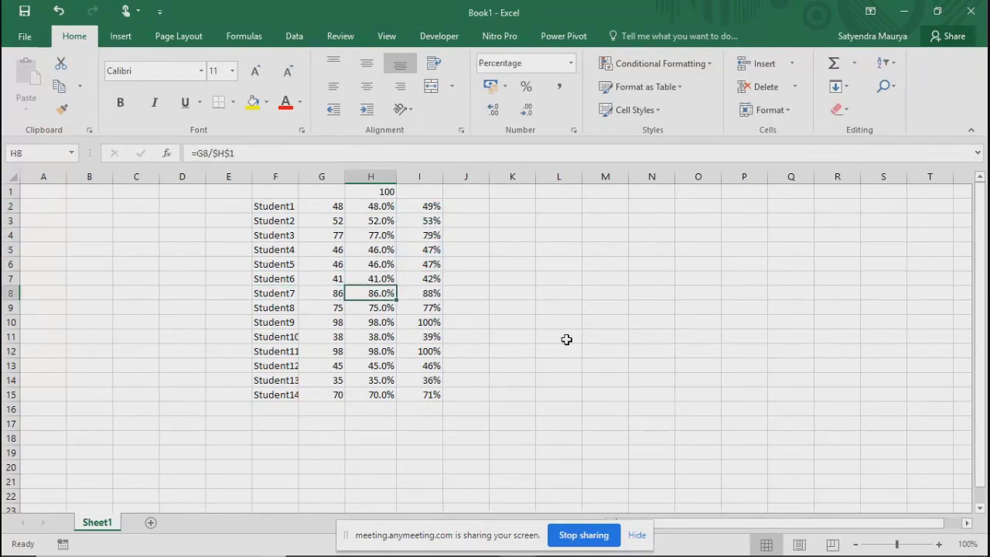
key("Right")
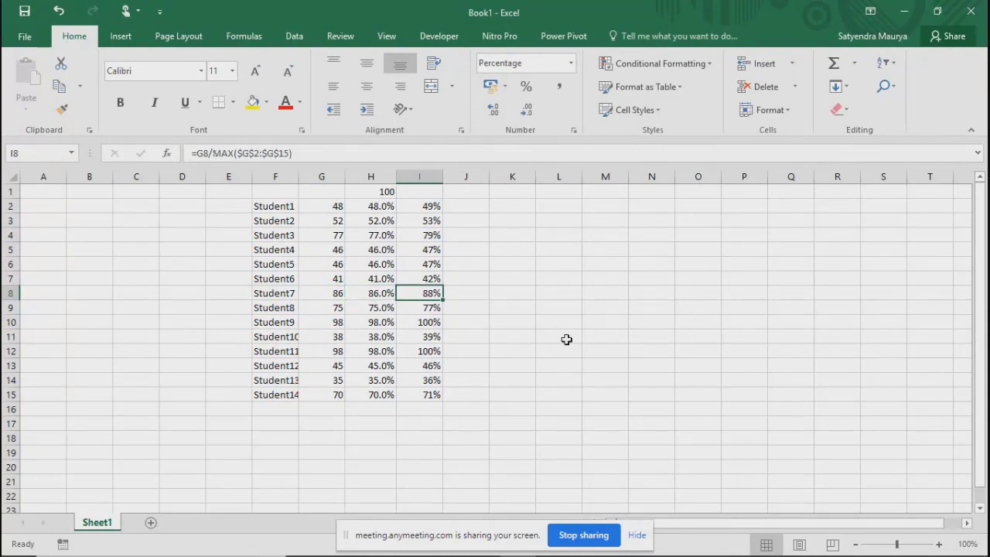
key("Left")
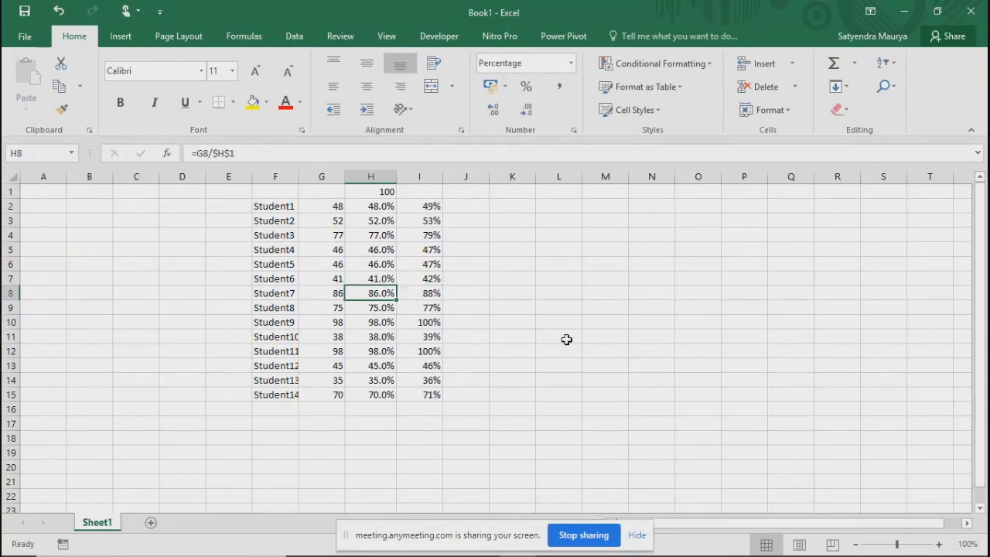
Step: Compare Student9's mark in row 10 with both calculated percentages, and move on to Student10's mark
key("Right")
key("Down")
key("Down")
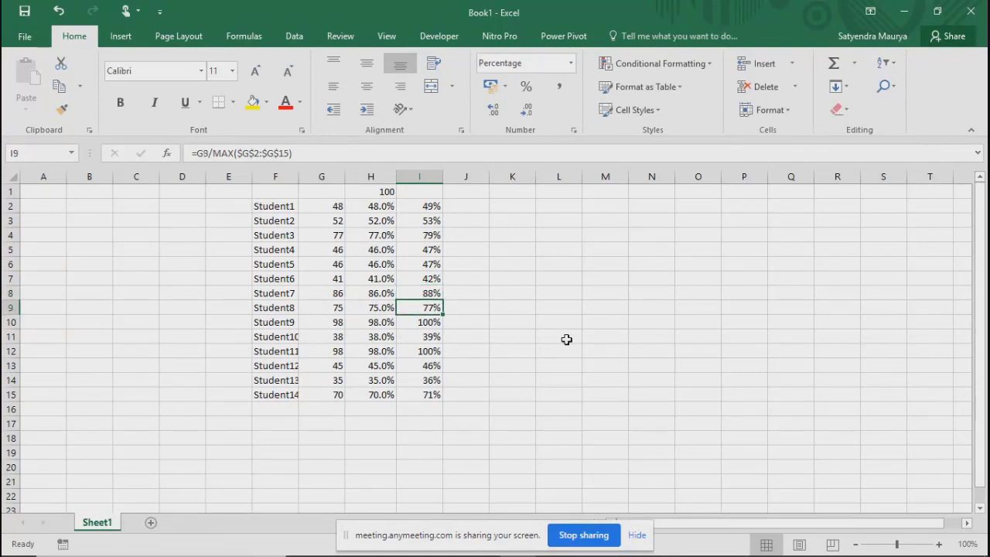
key("Left")
key("Left")
key("Right")
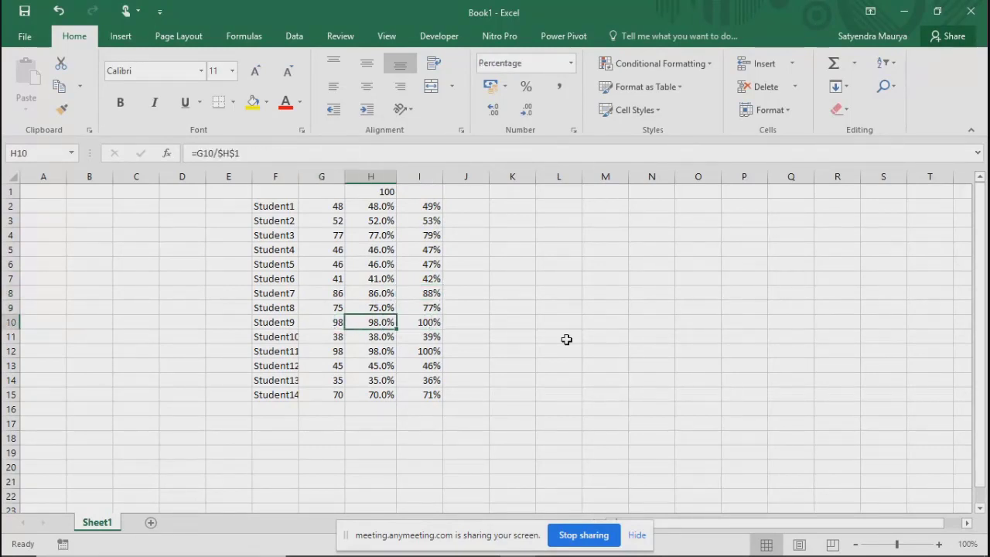
key("Left")
key("Down")
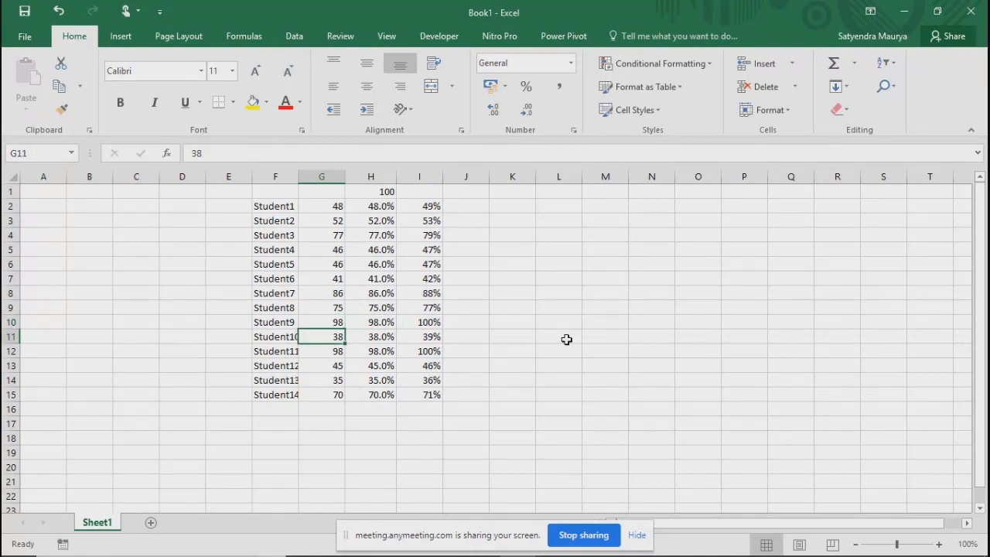
Step: Go through the remaining marks down to Student14 and highlight the whole mark range G2:G15
key("Down")
key("Down")
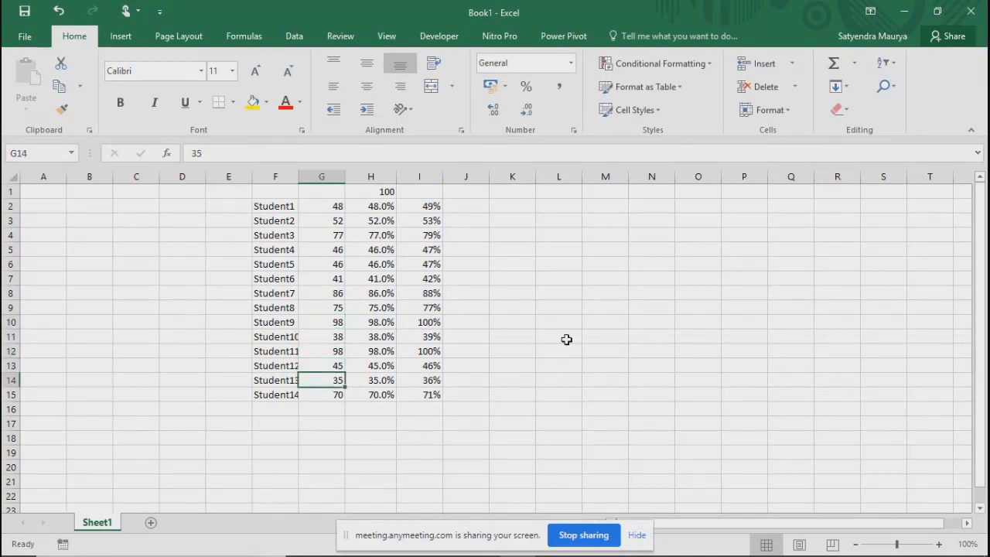
key("Down")
key("Down")
key("shift+Up")
key("shift+Up")
key("shift+Up")
key("shift+Up")
key("shift+Up")
key("shift+Up")
key("shift+Up")
key("shift+Up")
key("shift+Up")
key("shift+Up")
key("shift+Up")
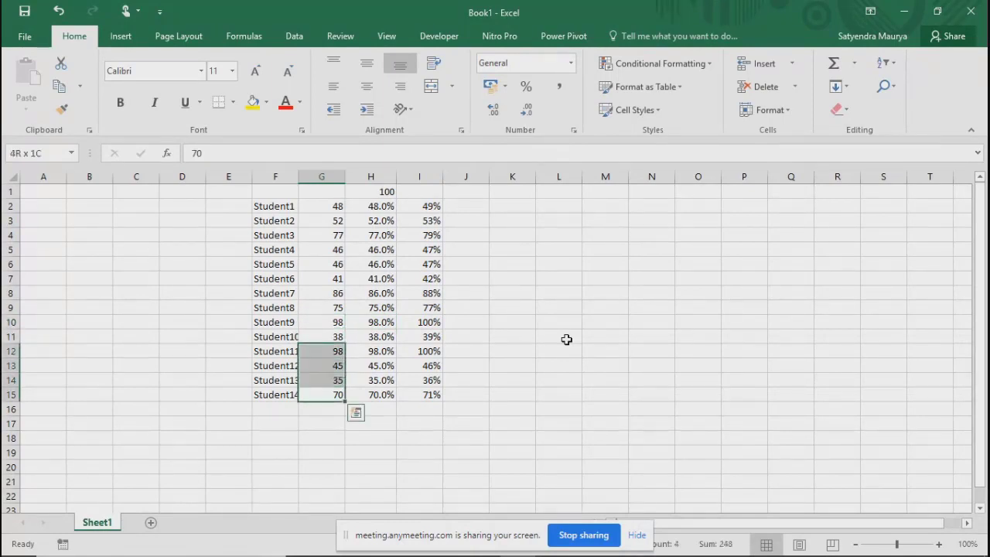
key("shift+Up")
key("shift+Up")
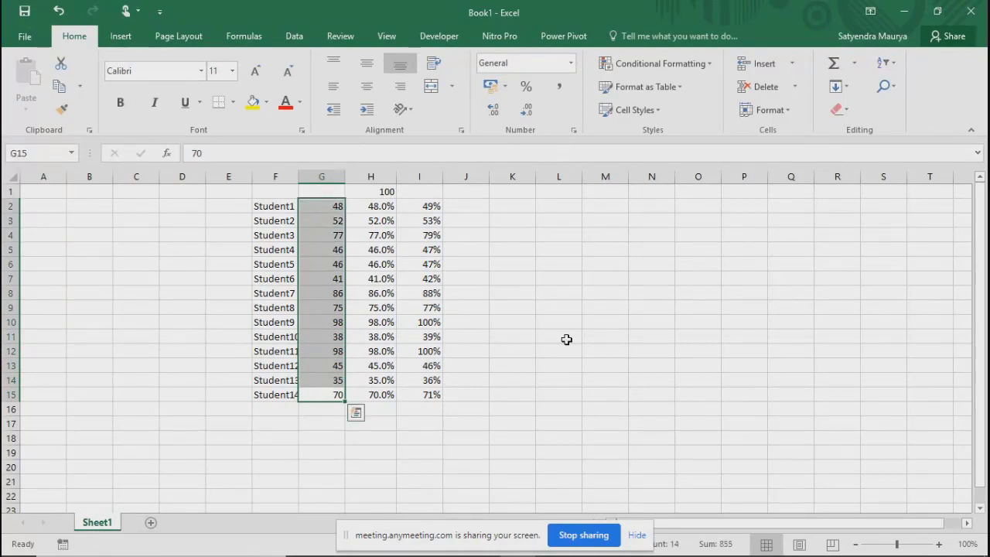
Step: Highlight the percentages of the highest score in I2:I15 for comparison with the marks
key("Right")
key("Right")
key("shift+Up")
key("shift+Up")
key("shift+Up")
key("shift+Up")
key("shift+Up")
key("shift+Up")
key("shift+Up")
key("shift+Up")
key("shift+Up")
key("shift+Up")
key("shift+Up")
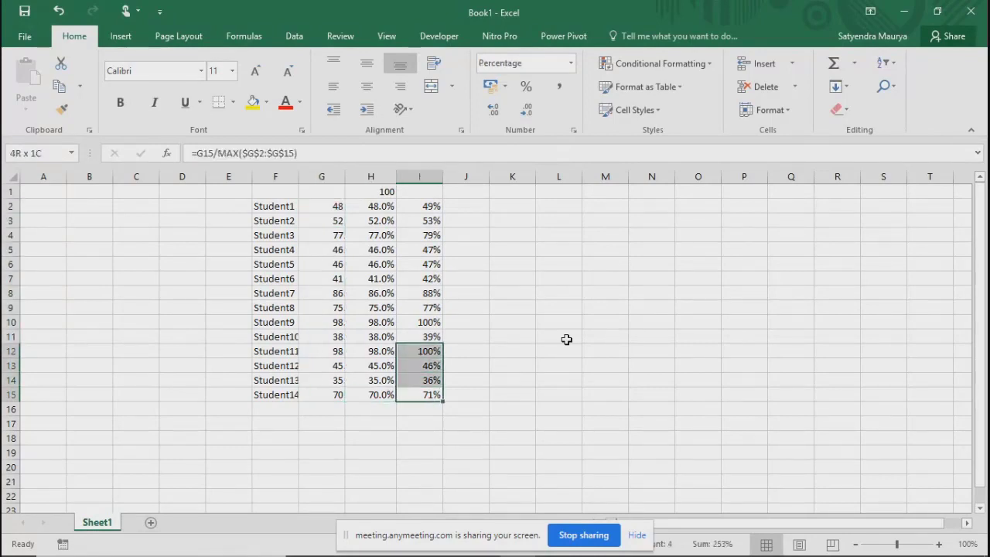
key("shift+Up")
key("shift+Up")
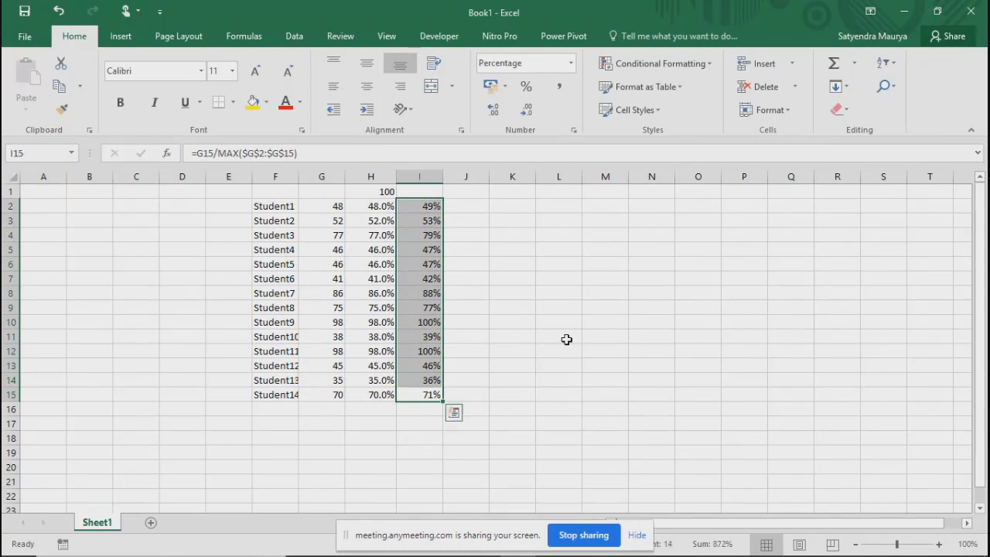
Step: Return to the mark column and highlight G2:G15 again as the basis of both calculations
key("Left")
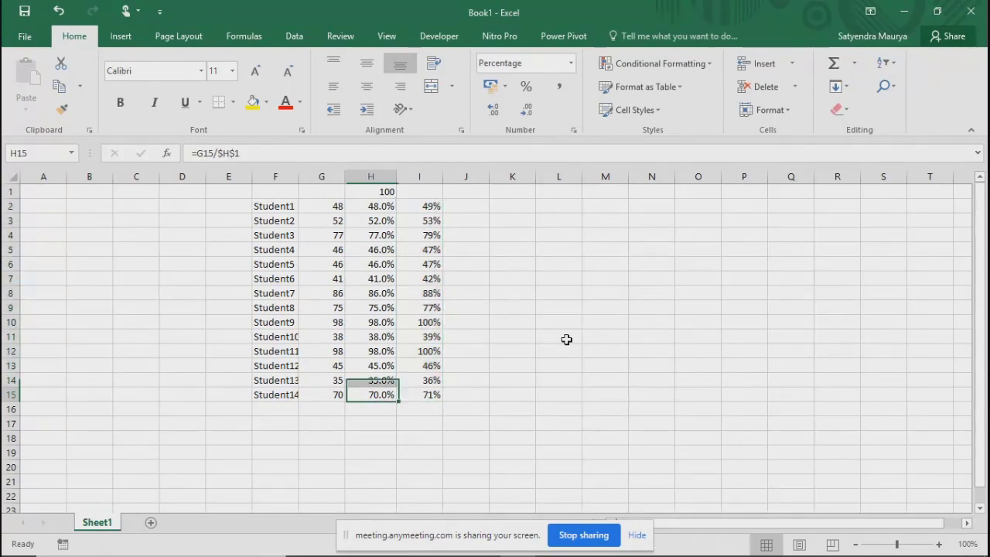
key("Left")
key("shift+Up")
key("shift+Up")
key("shift+Up")
key("shift+Up")
key("shift+Up")
key("shift+Up")
key("shift+Up")
key("shift+Up")
key("shift+Up")
key("shift+Up")
key("shift+Up")
key("shift+Up")
key("shift+Up")
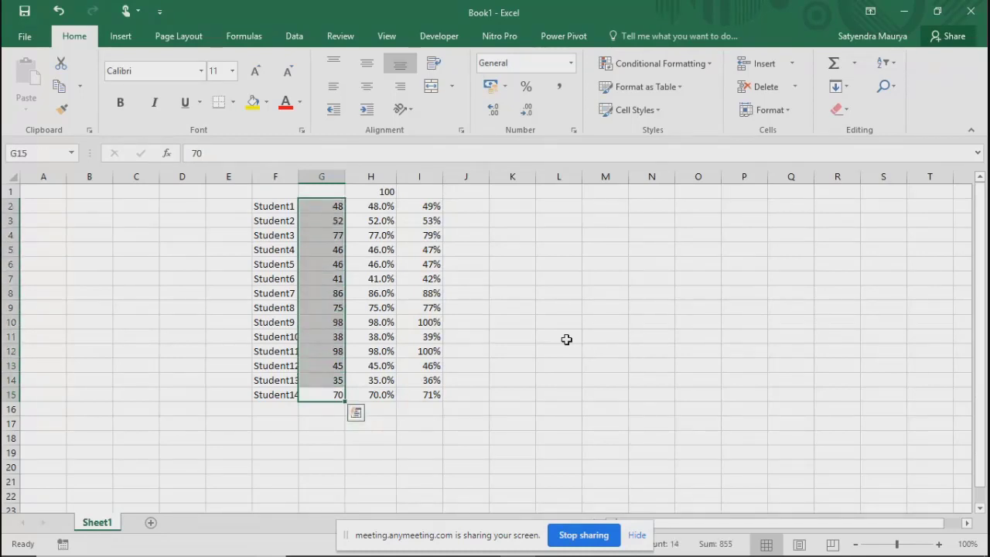
Step: Highlight both calculated percentage columns together, H2:I15, to compare them for every student
key("Right")
key("Right")
key("shift+Left")
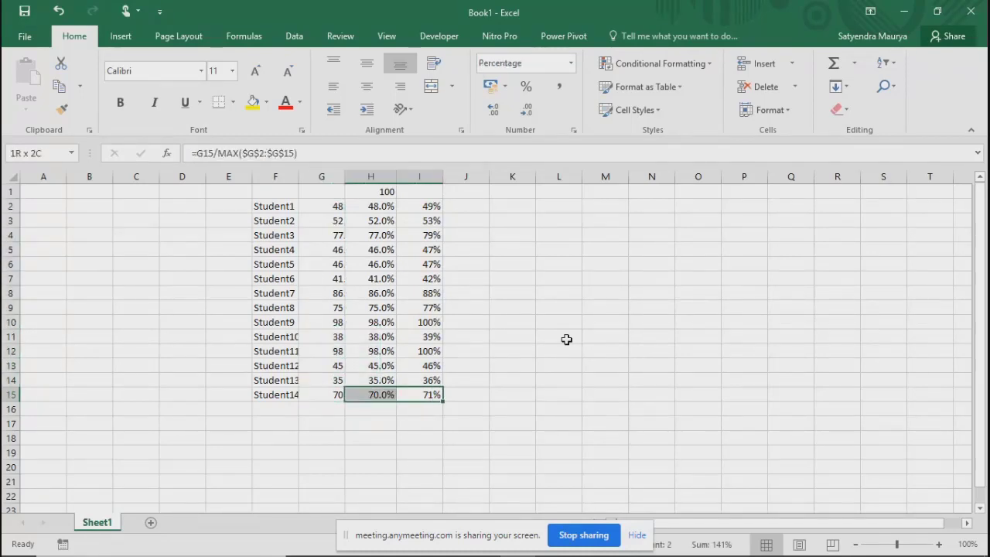
key("shift+Up")
key("shift+Up")
key("shift+Up")
key("shift+Up")
key("shift+Up")
key("shift+Up")
key("shift+Up")
key("shift+Up")
key("shift+Up")
key("shift+Up")
key("shift+Up")
key("shift+Up")
key("shift+Up")
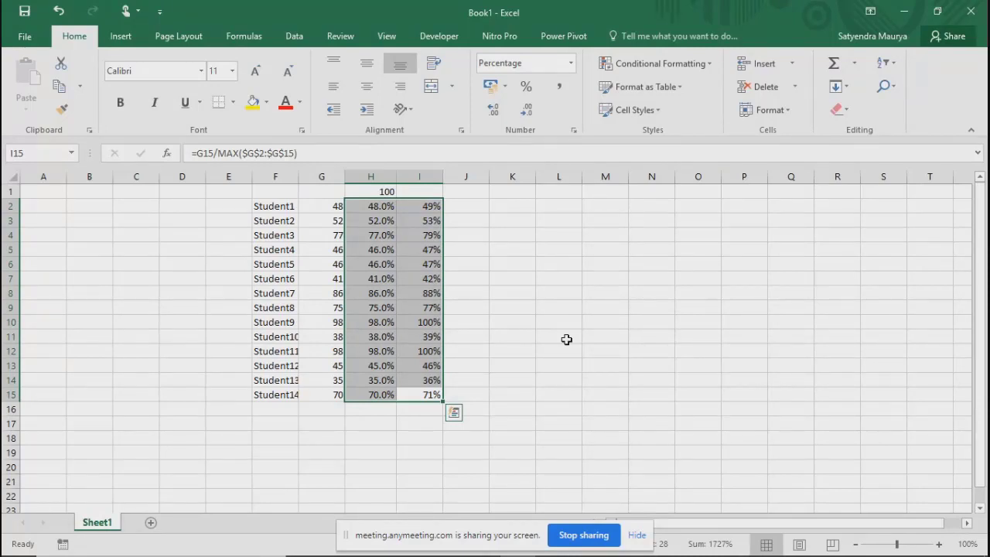
Step: Start a PERCENTILE.EXC formula in J2 with the marks G2:G15 as its array
key("Right")
key("Up")
key("Up")
key("Up")
key("Up")
key("Up")
key("Up")
key("Up")
key("Up")
key("Up")
key("Up")
key("Up")
key("Up")
key("Up")
key("Up")
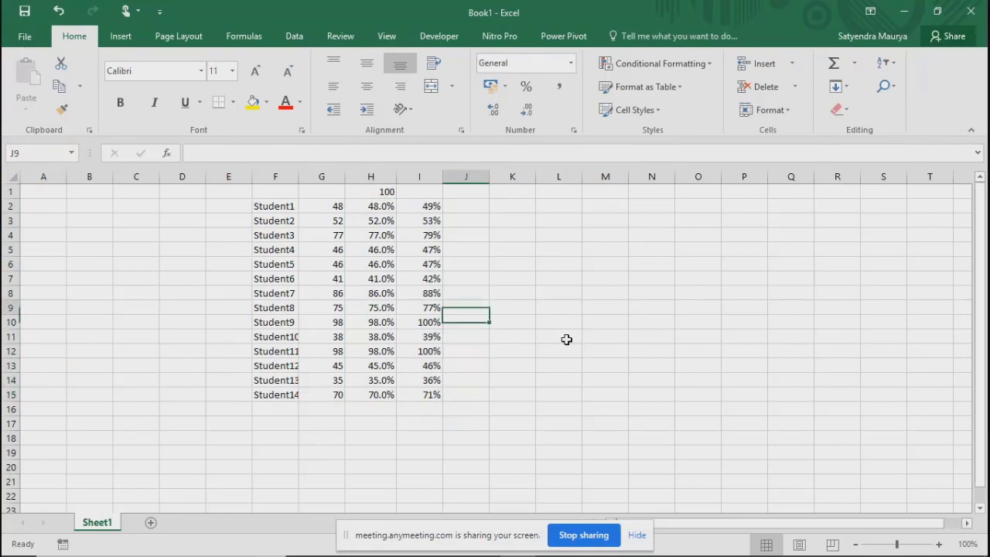
key("Down")
type("=per")
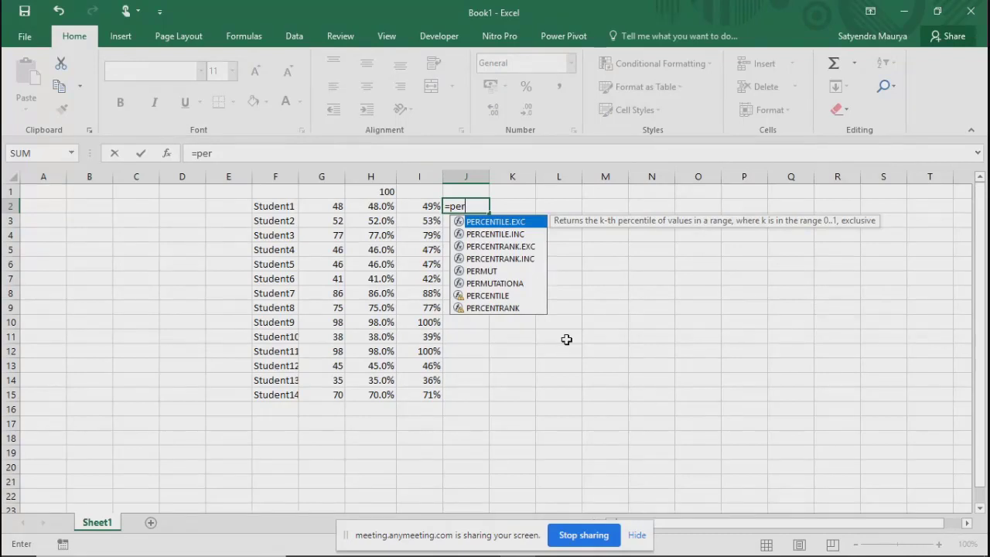
key("Tab")
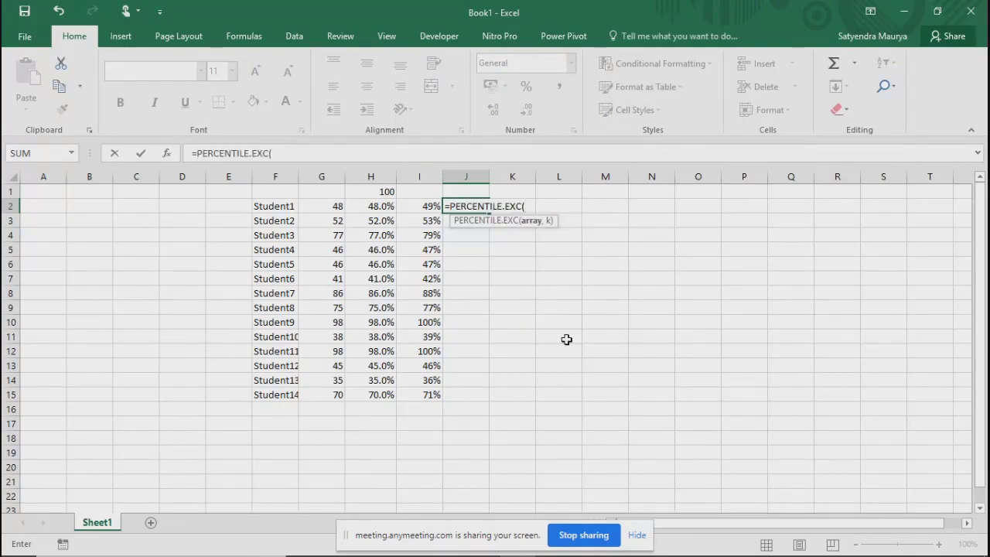
key("Left")
key("Left")
key("Left")
key("ctrl+shift+Down")
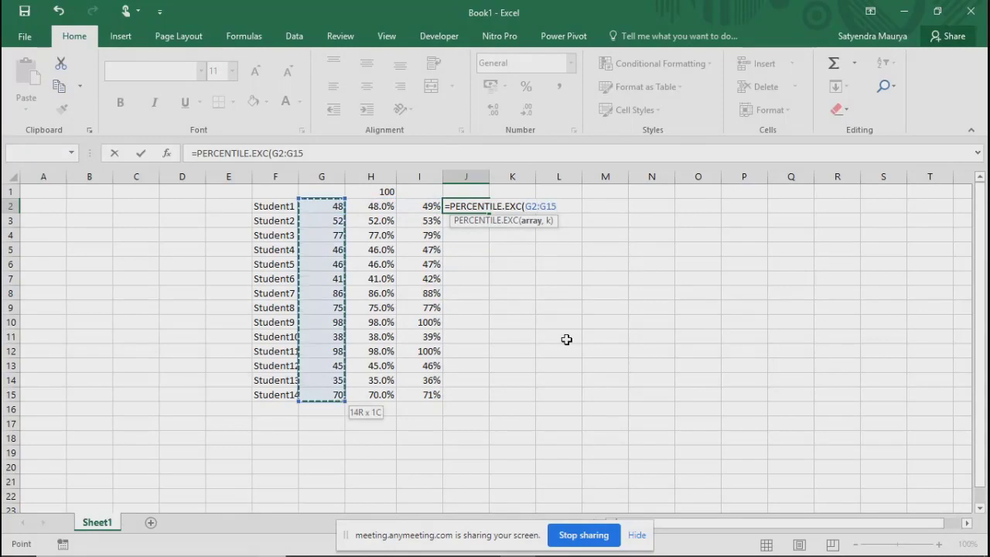
type(",")
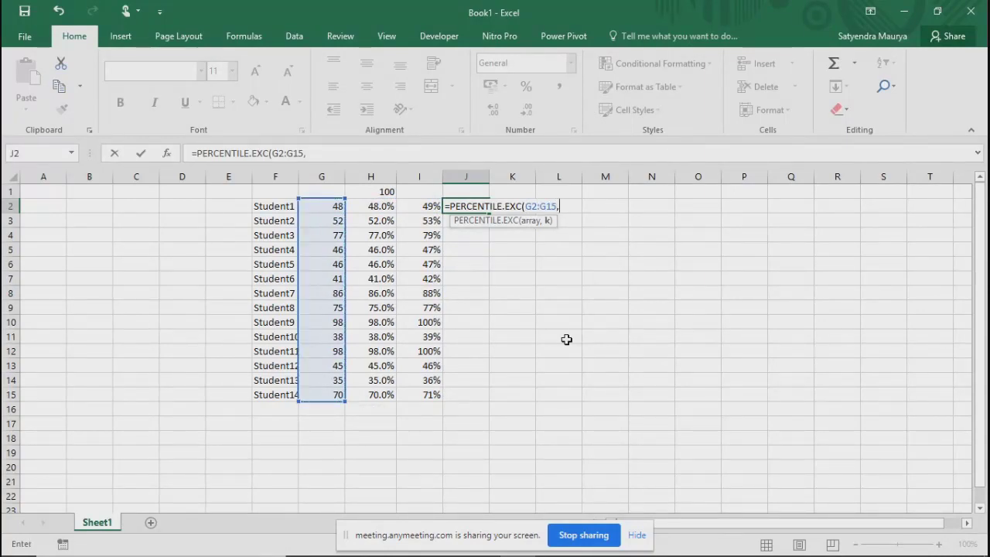
type("k")
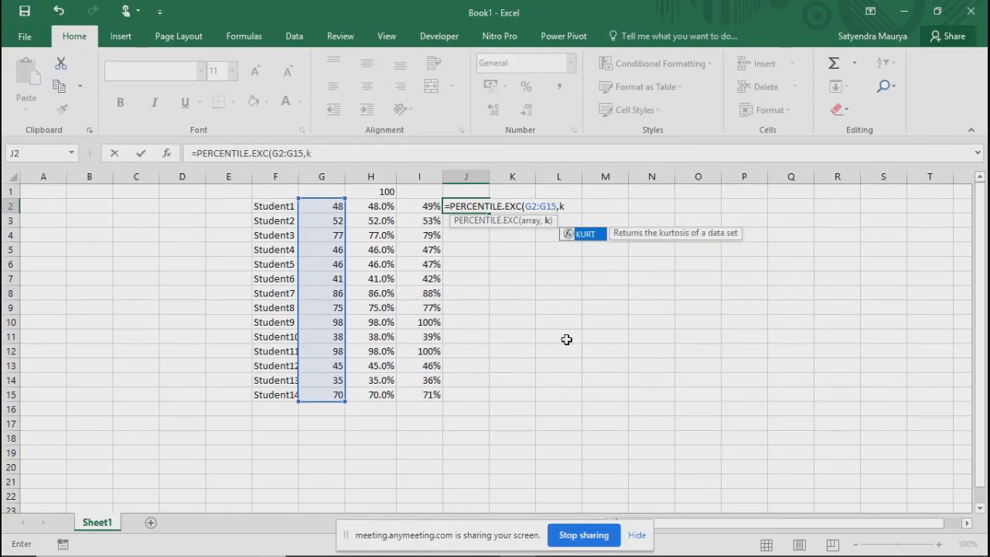
key("Tab")
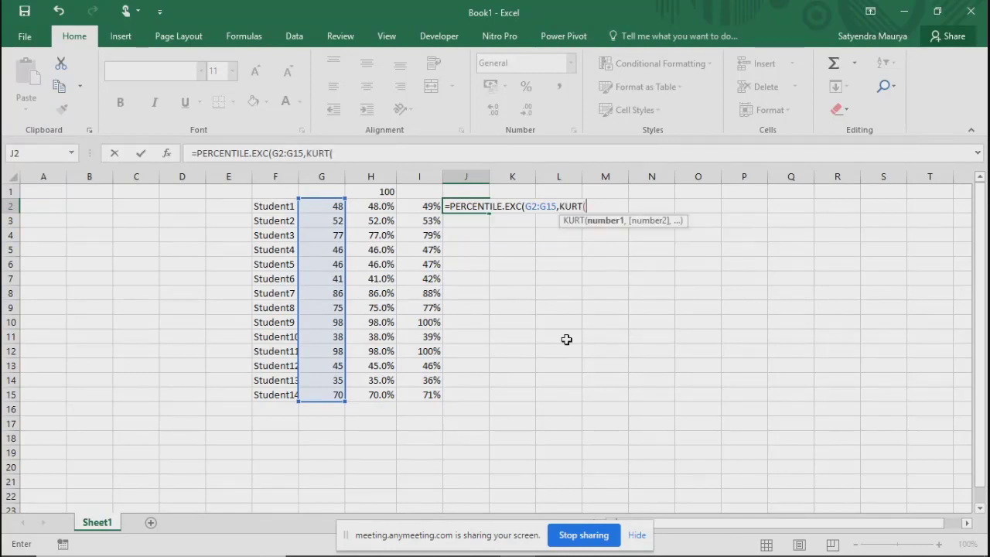
key("BackSpace")
key("BackSpace")
key("BackSpace")
key("BackSpace")
key("BackSpace")
key("BackSpace")
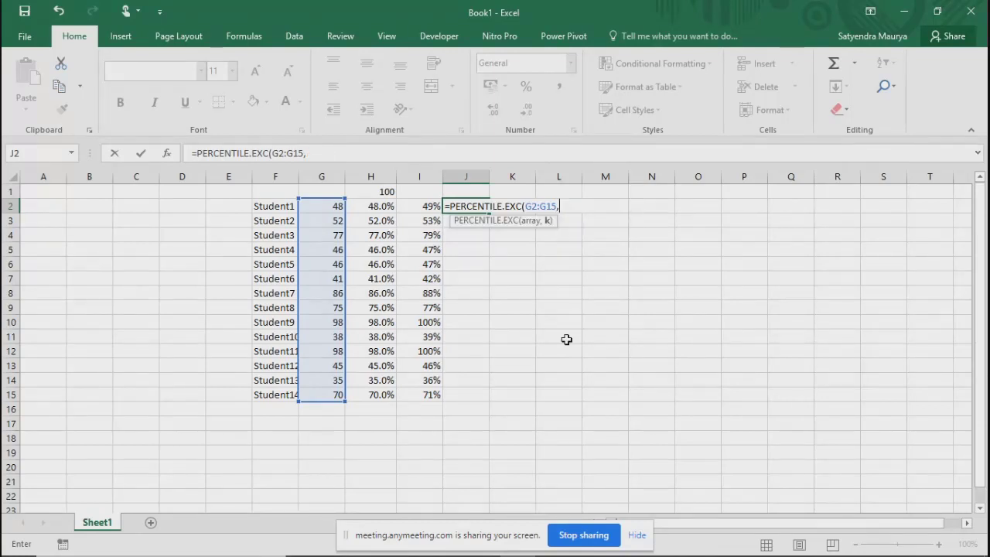
Step: Try to complete the J2 formula without a k value, and cut it back to =PERCENTILE
type(")")
key("Return")
key("Return")
key("BackSpace")
key("BackSpace")
key("BackSpace")
key("BackSpace")
key("BackSpace")
key("BackSpace")
key("BackSpace")
key("BackSpace")
key("BackSpace")
key("BackSpace")
key("BackSpace")
key("BackSpace")
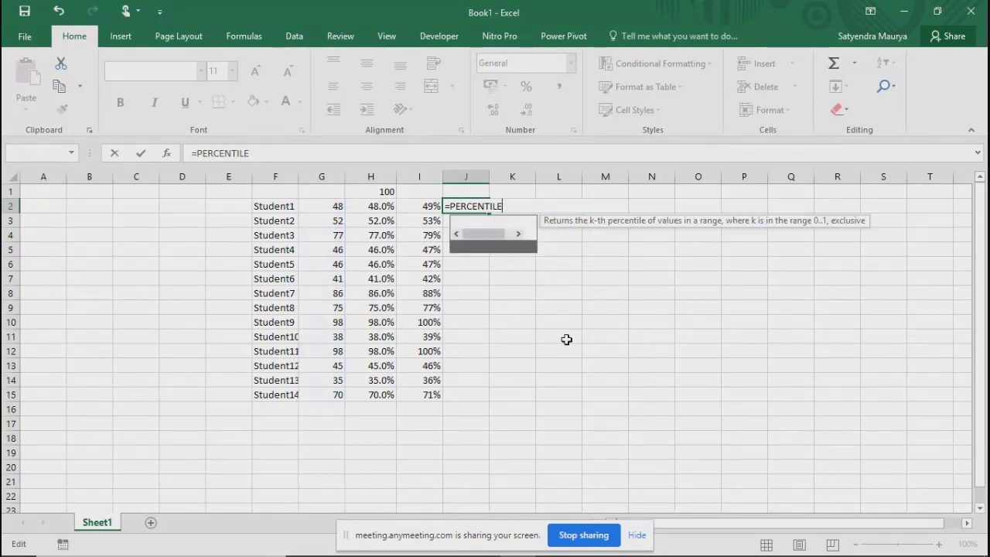
Step: Try the formula =PERCENTILE(G2:G15,k) in J2 and clear the cell
type("(")
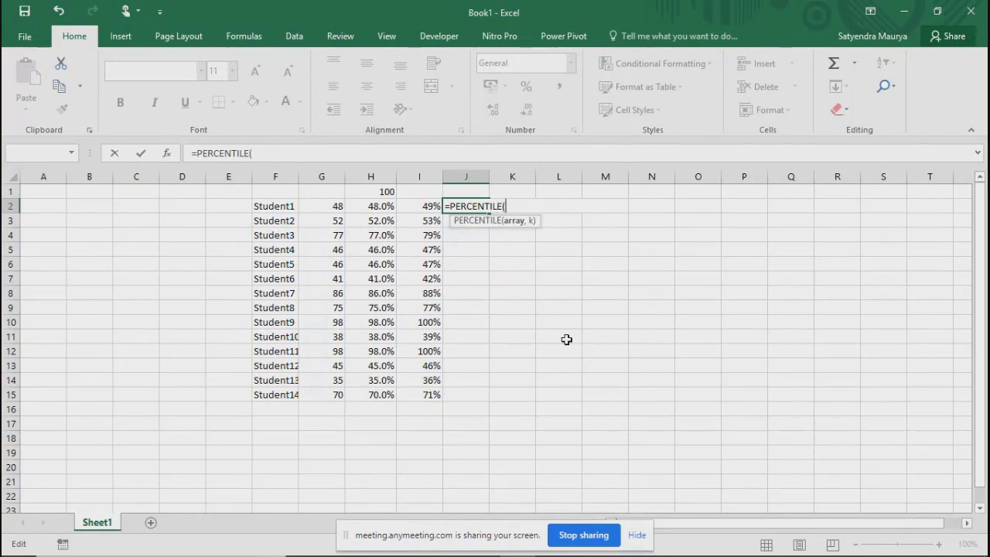
left_click_drag(321, 205, 318, 395)
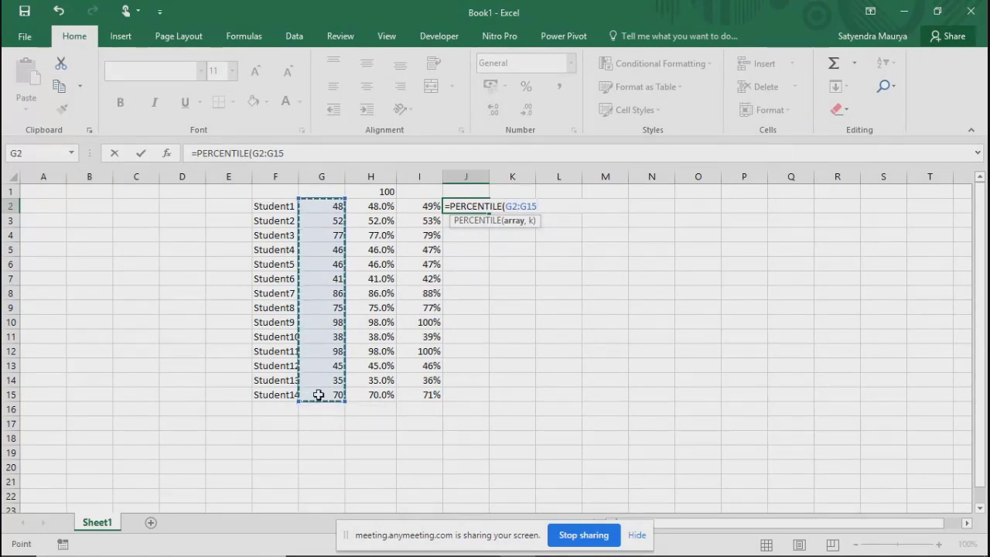
type(",k)")
key("Return")
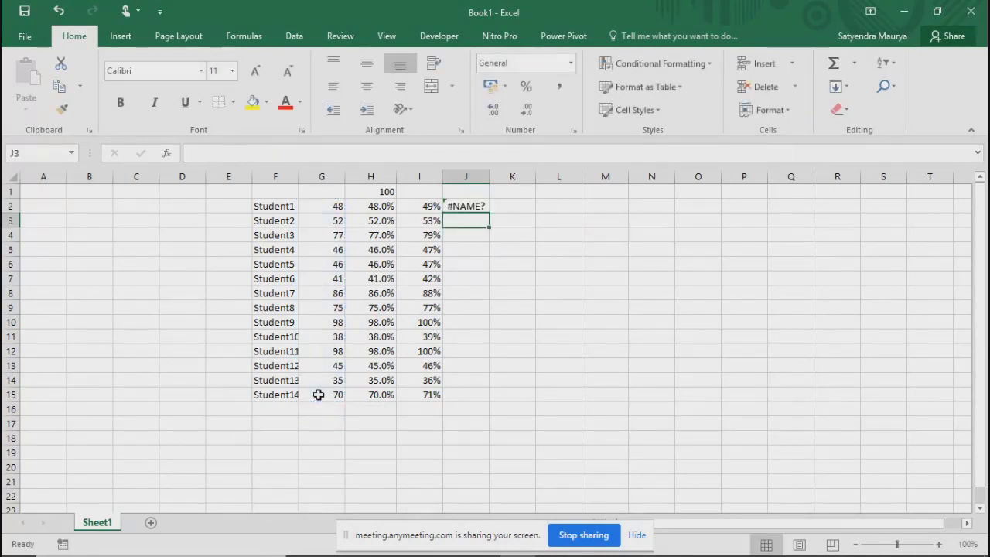
key("Up")
key("Delete")
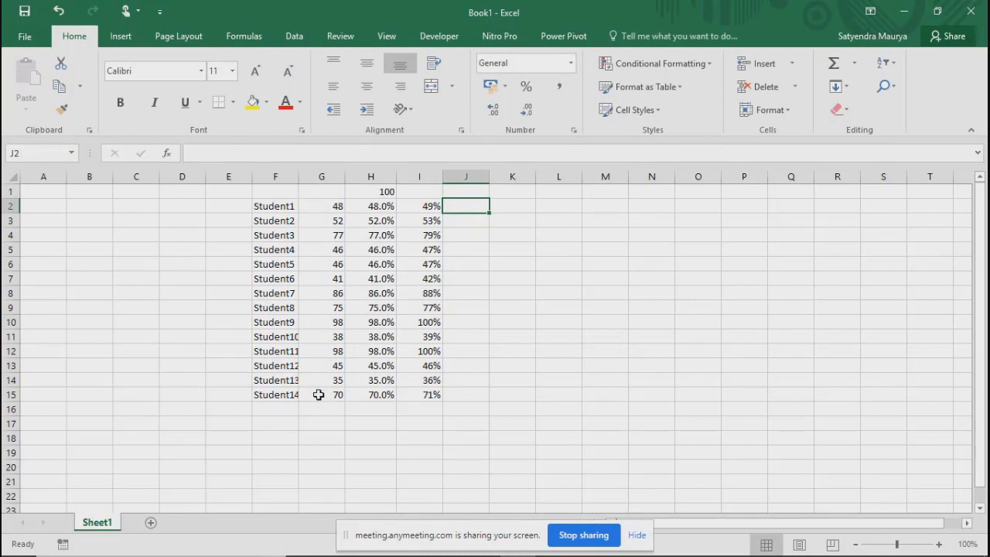
Step: Start a formula with =per in J2 and read through the descriptions of the suggested percentile functions
type("=per")
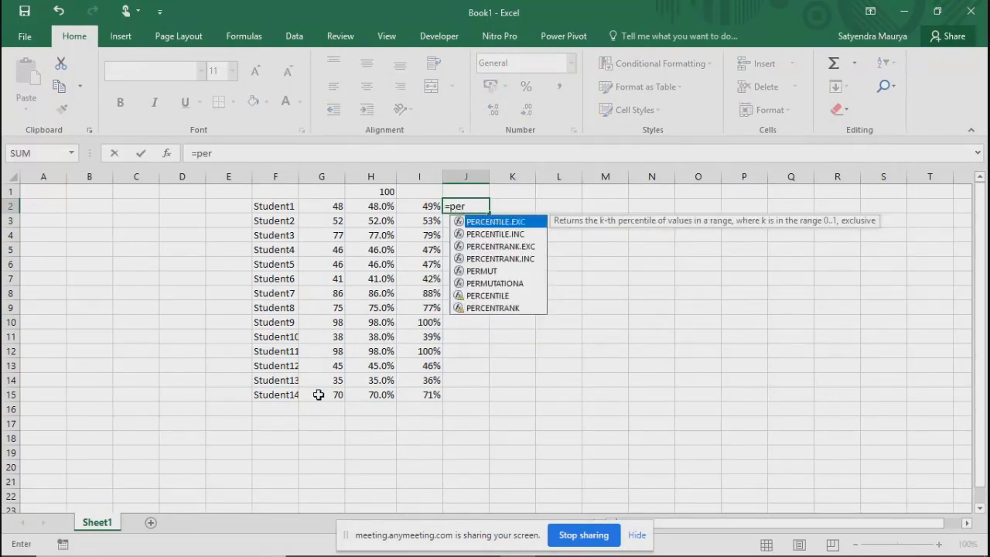
key("Down")
key("Down")
key("Down")
key("Down")
key("Down")
key("Down")
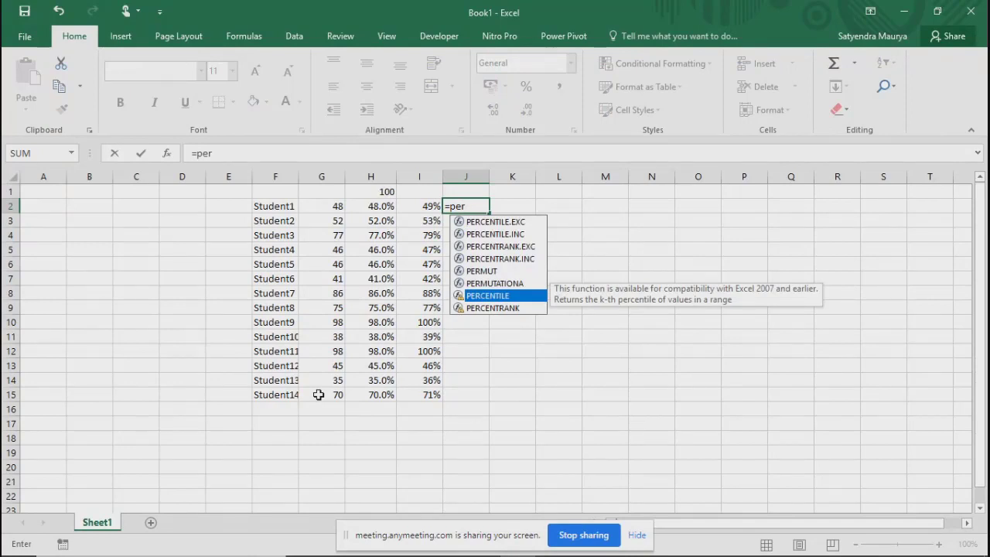
key("Up")
key("Up")
key("Up")
key("Up")
key("Up")
key("Up")
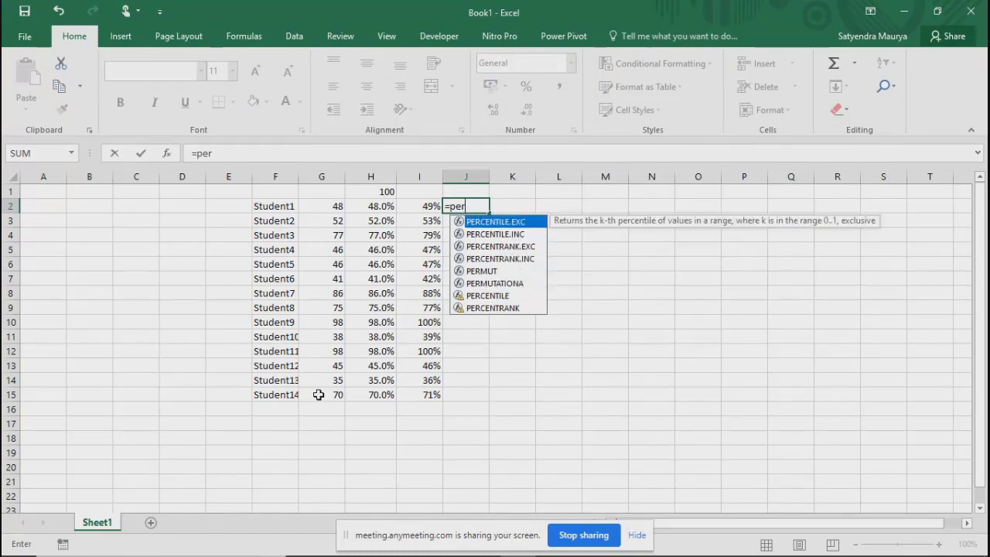
Step: Try the formula =PERCENTILE.EXC(G2:G15,25) in J2 and reselect the cell
type("`")
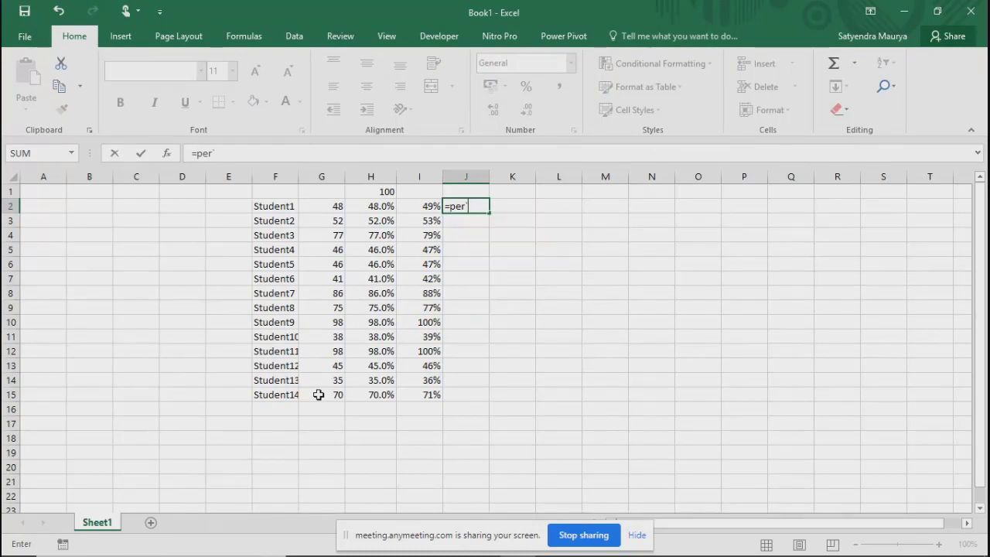
key("BackSpace")
key("Tab")
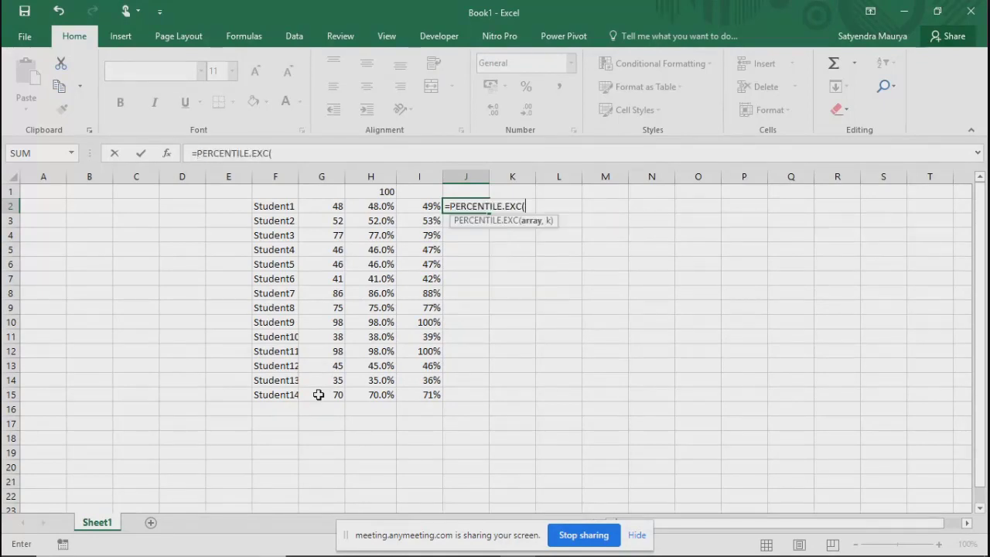
key("Left")
key("Left")
key("Left")
left_click(317, 395, "shift")
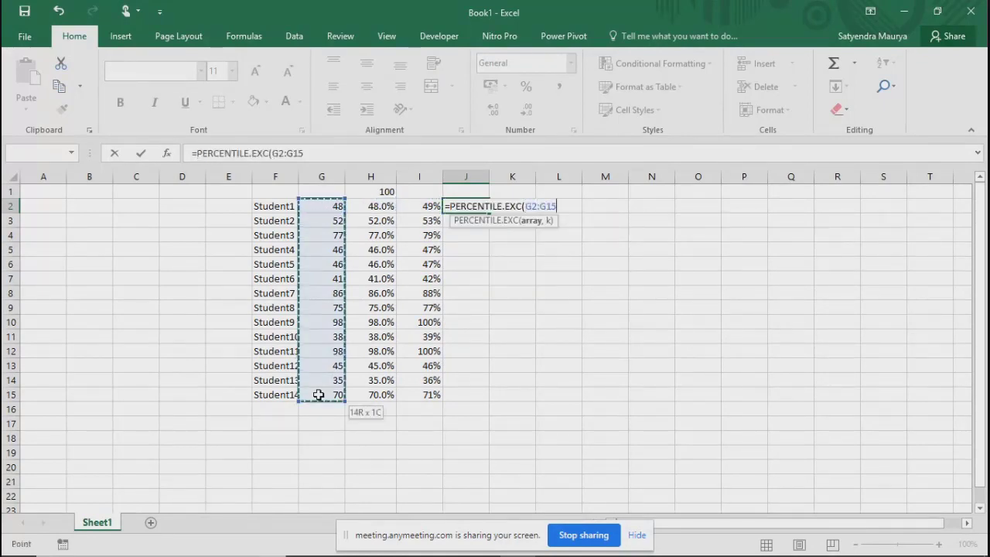
type(",25")
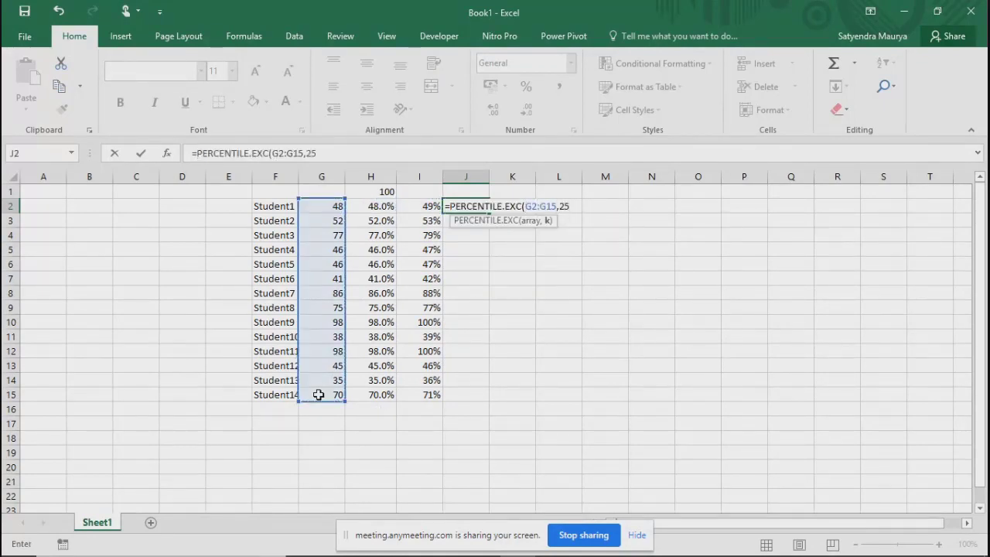
type(")")
key("Return")
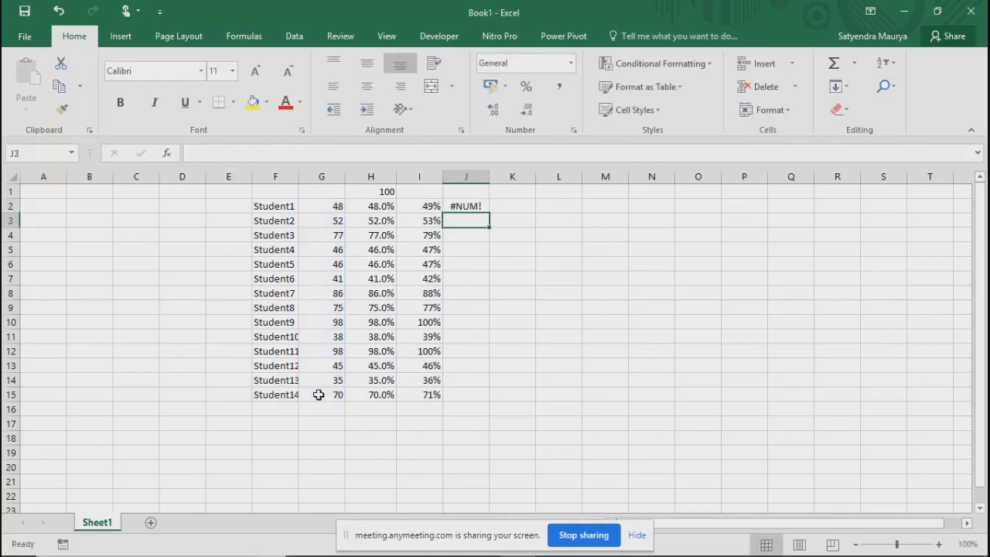
key("Up")
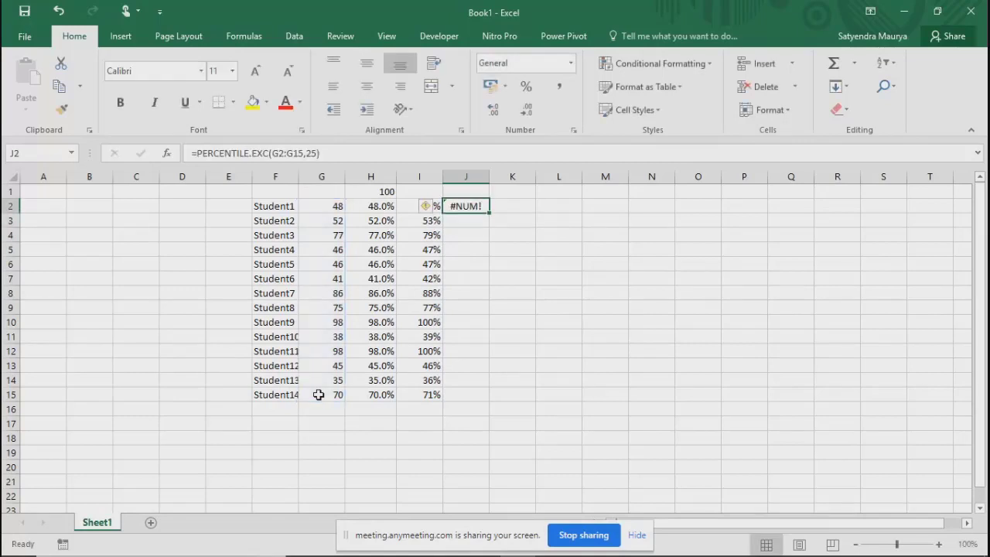
Step: Try PERCENTILE.EXC on G2:G15 with a k value of 10 in J2, and clear the cell
key("Left")
key("Left")
key("Right")
key("Right")
type("=per")
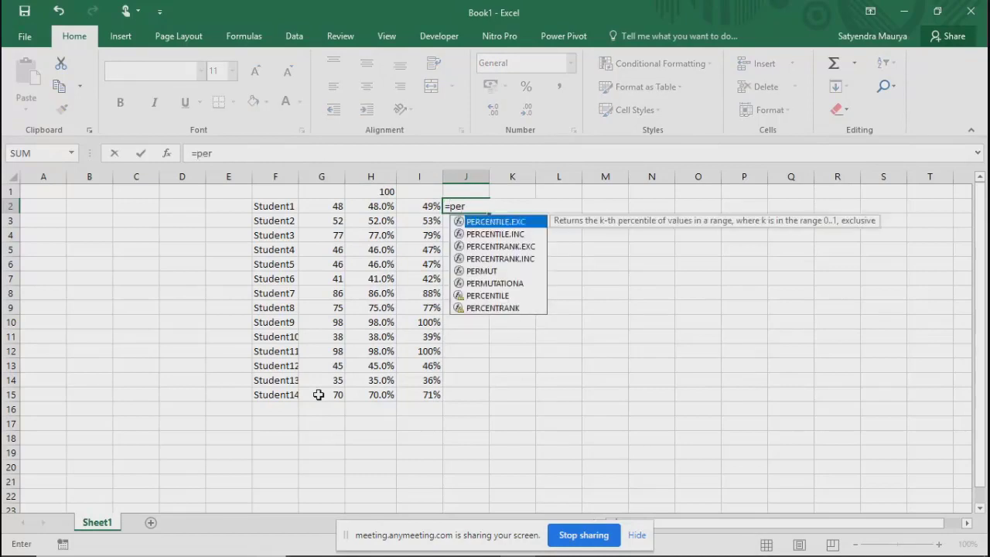
key("Tab")
key("Left")
key("Left")
key("Left")
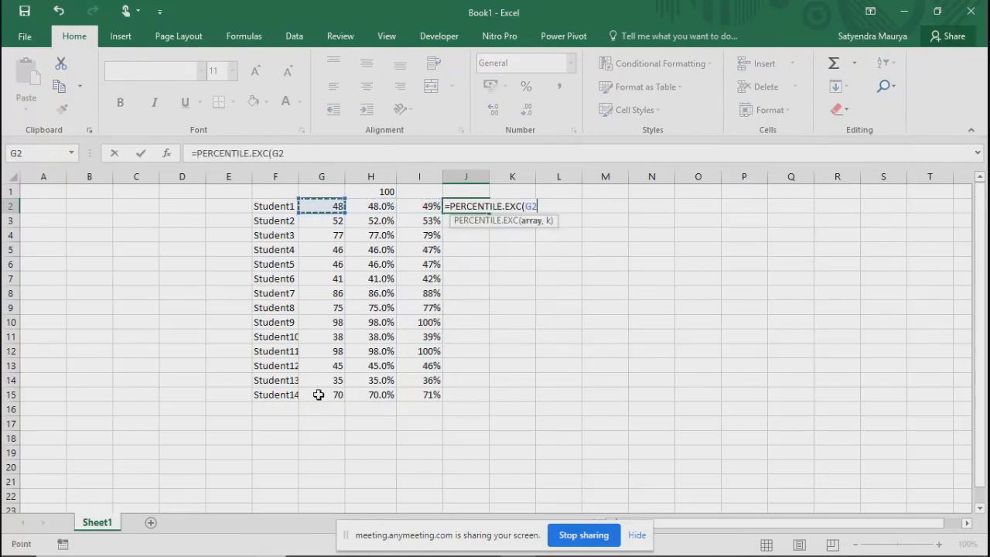
left_click(318, 394, "shift")
left_click_drag(318, 395, 318, 395)
type(",")
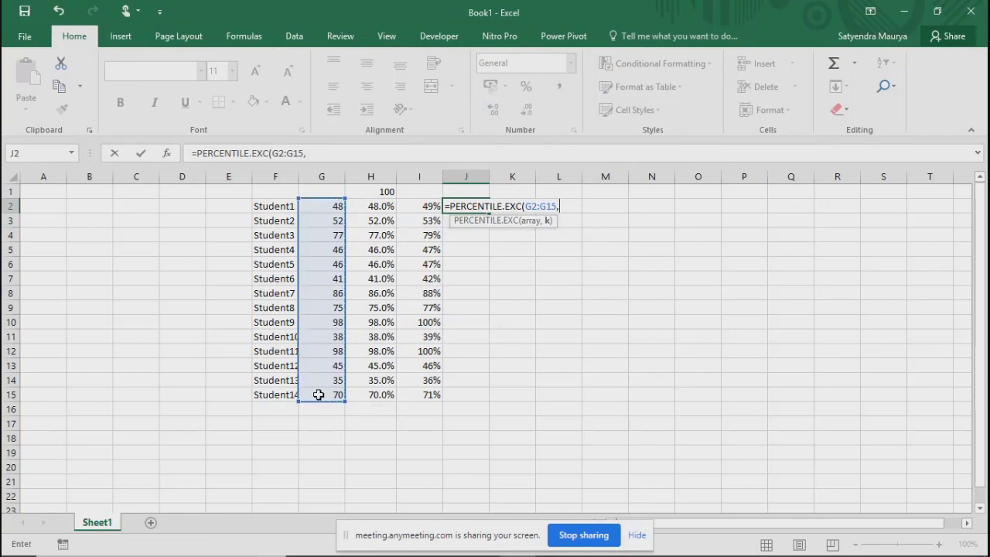
type("10")
key("Return")
key("Up")
key("Delete")
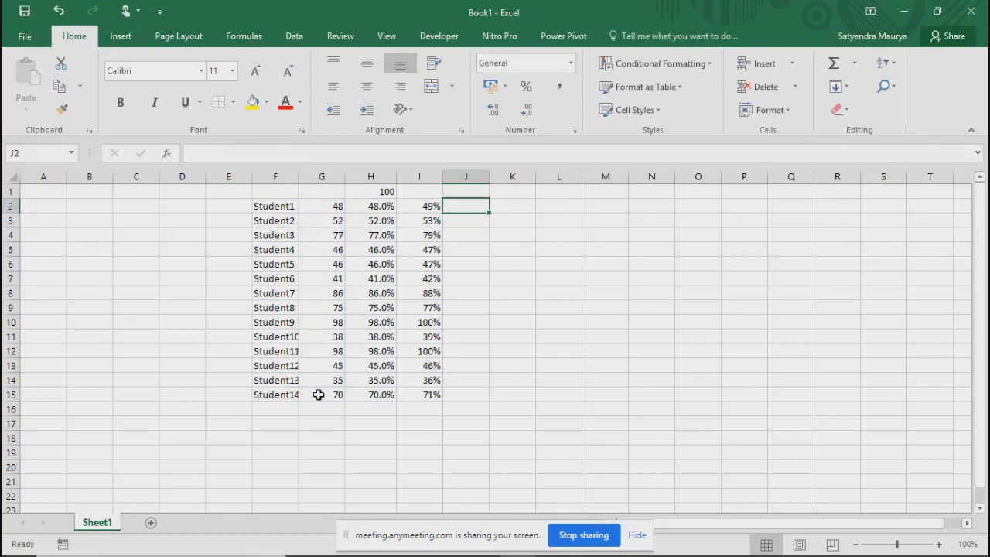
Step: Open the Insert Function dialog for cell J2
left_click(167, 152)
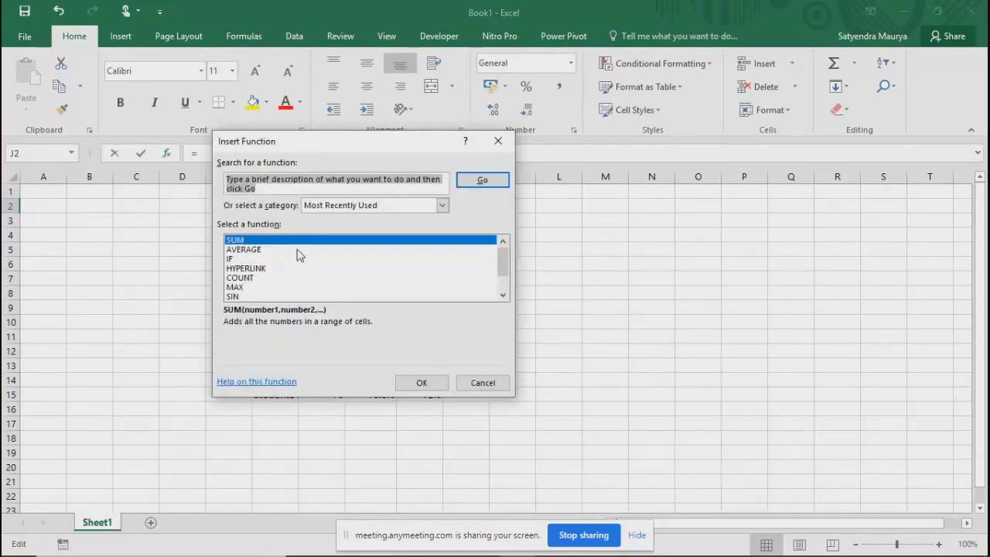
Step: Look up the description of PERCENTILE.EXC among the Statistical functions, and close the function dialog without inserting anything
left_click(332, 205)
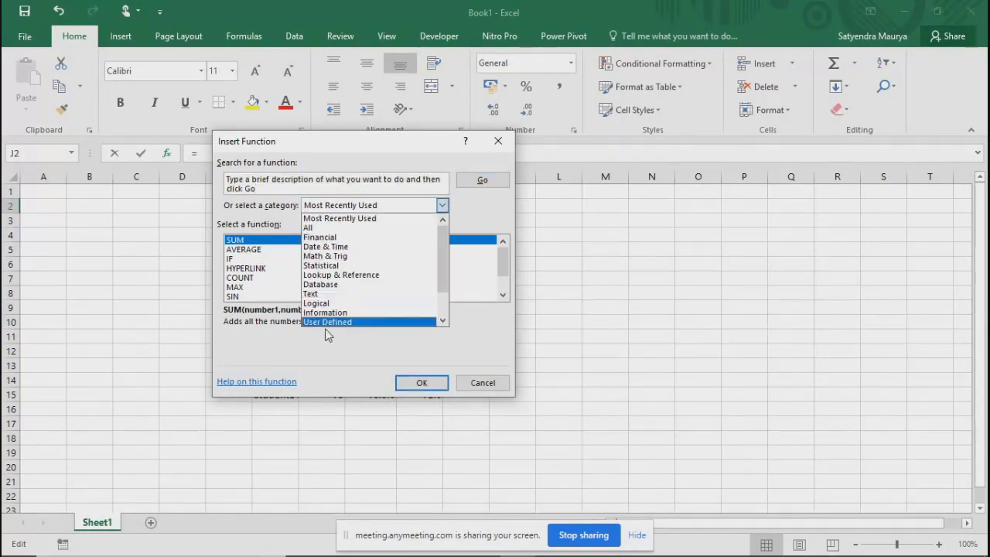
scroll(329, 306, "down", 2)
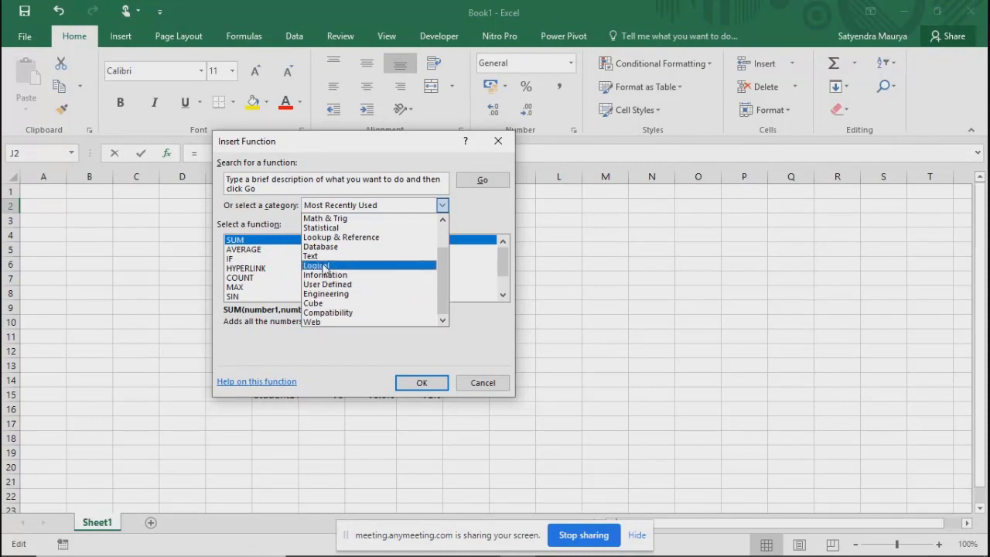
left_click(324, 227)
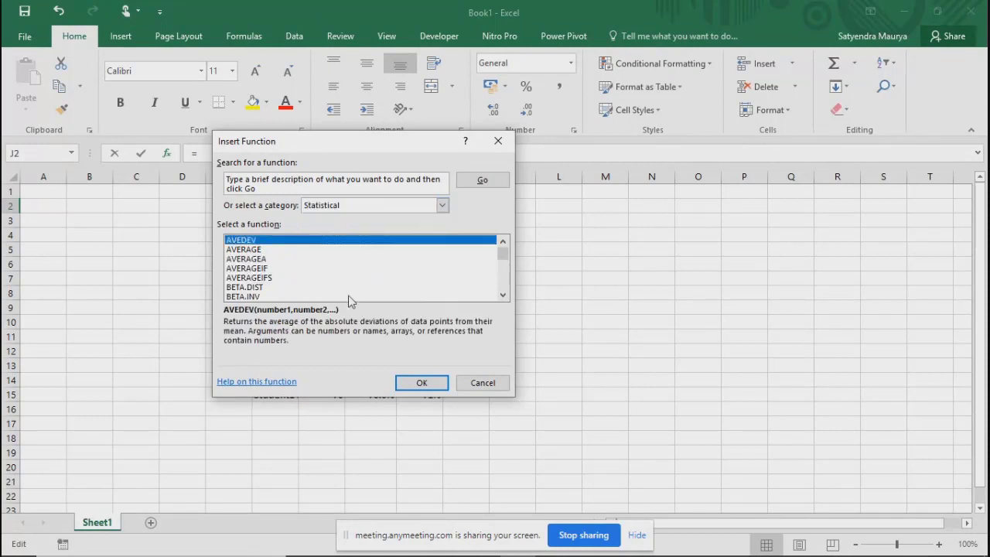
left_click(502, 294)
left_click(502, 295)
left_click(503, 295)
left_click(502, 295)
left_click(502, 294)
left_click(502, 295)
left_click(502, 294)
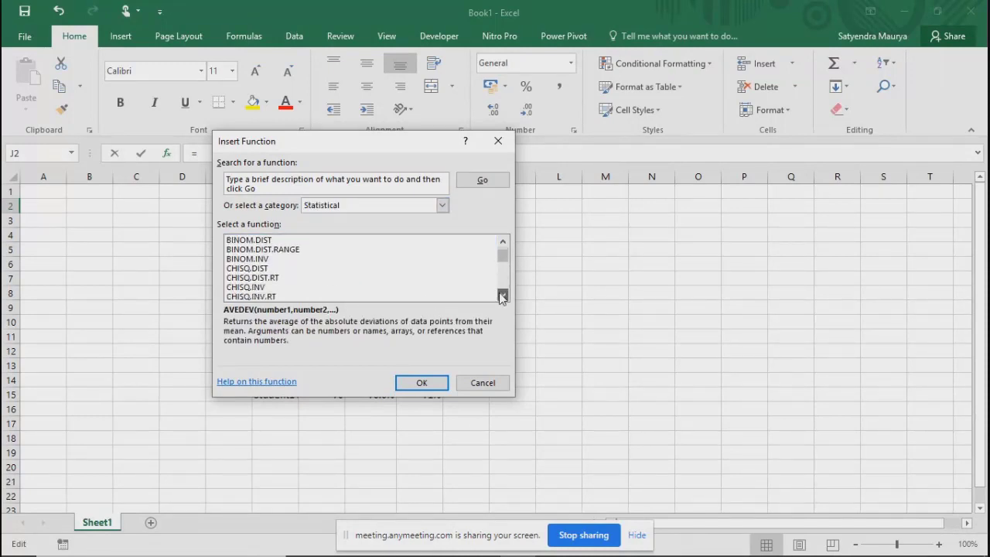
scroll(502, 295, "down", 5)
left_click(240, 287)
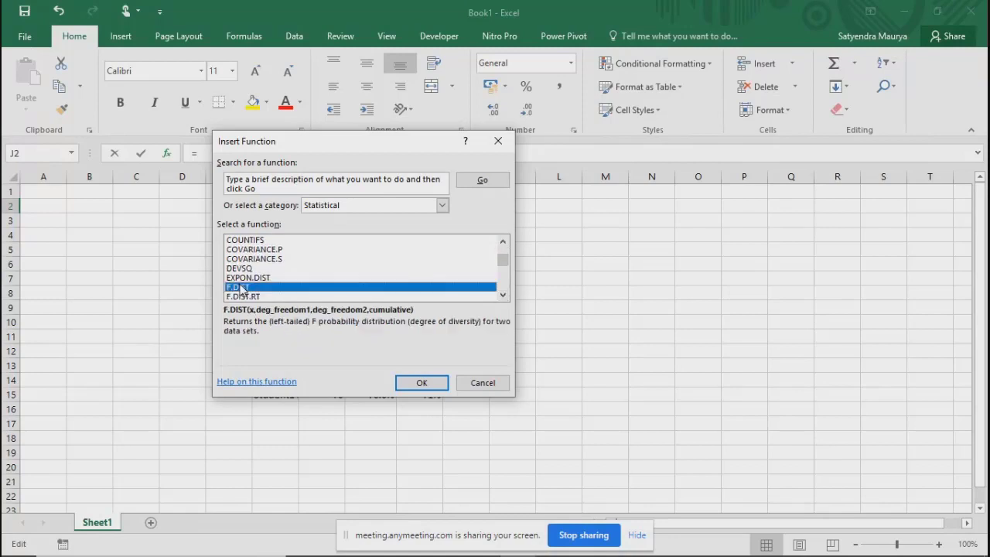
key("p")
key("Down")
key("Down")
key("Down")
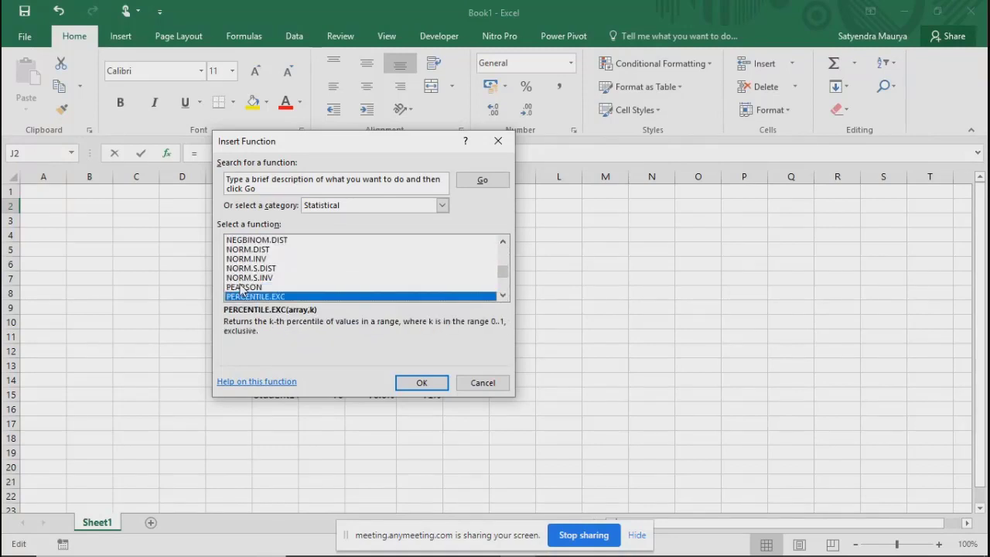
key("Up")
key("Up")
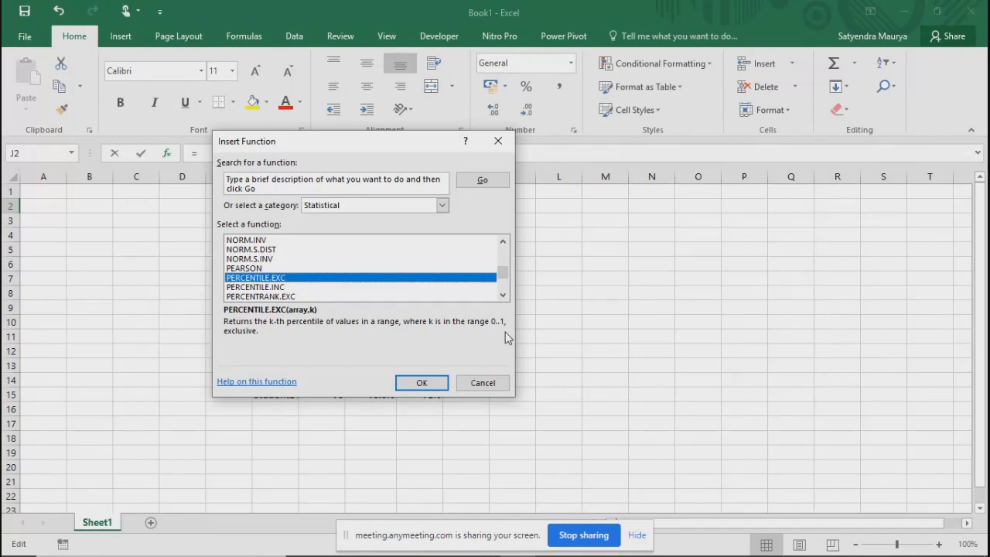
left_click(499, 141)
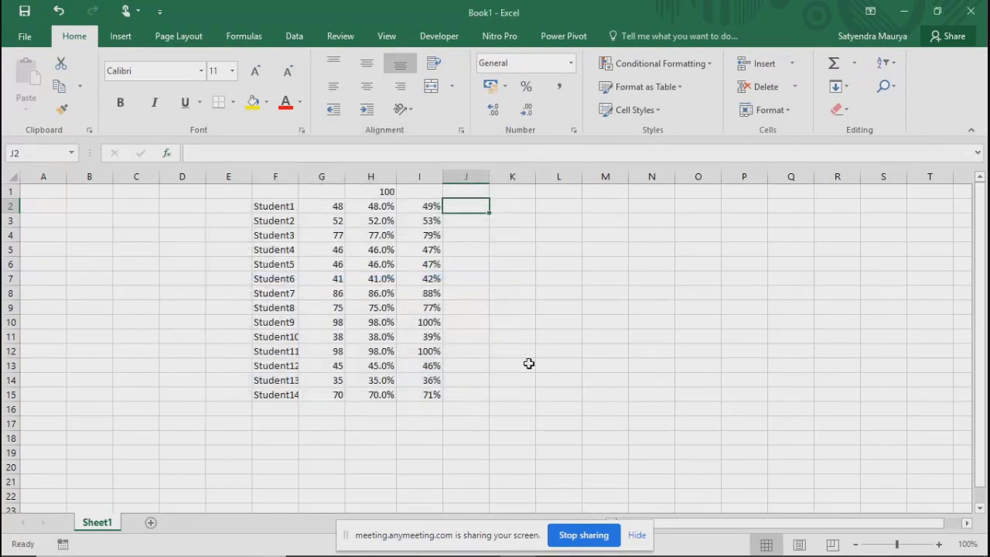
Step: Enter the formula =PERCENTILE.EXC(G2:G15,0) in cell J2
type("=per")
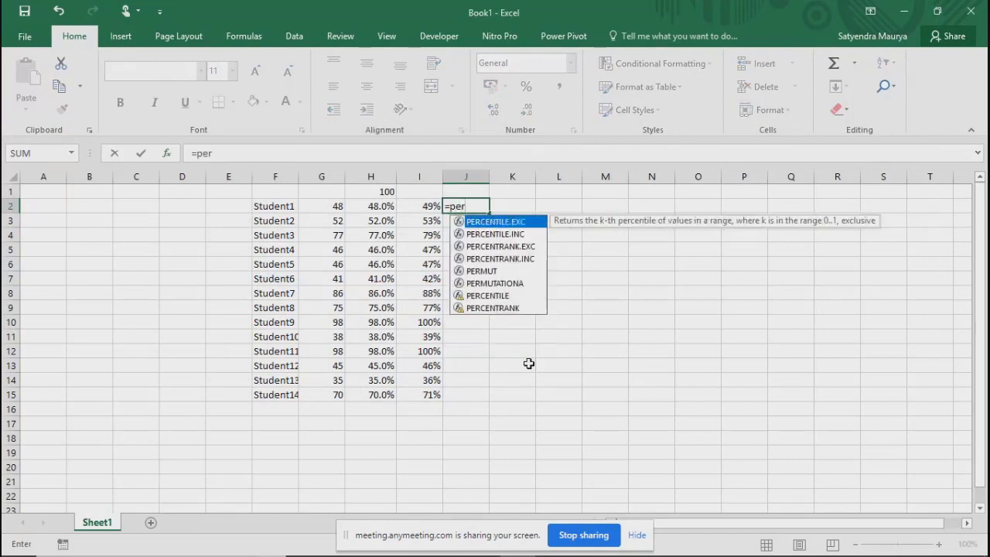
key("Tab")
key("Left")
key("Left")
key("Left")
key("shift+Down")
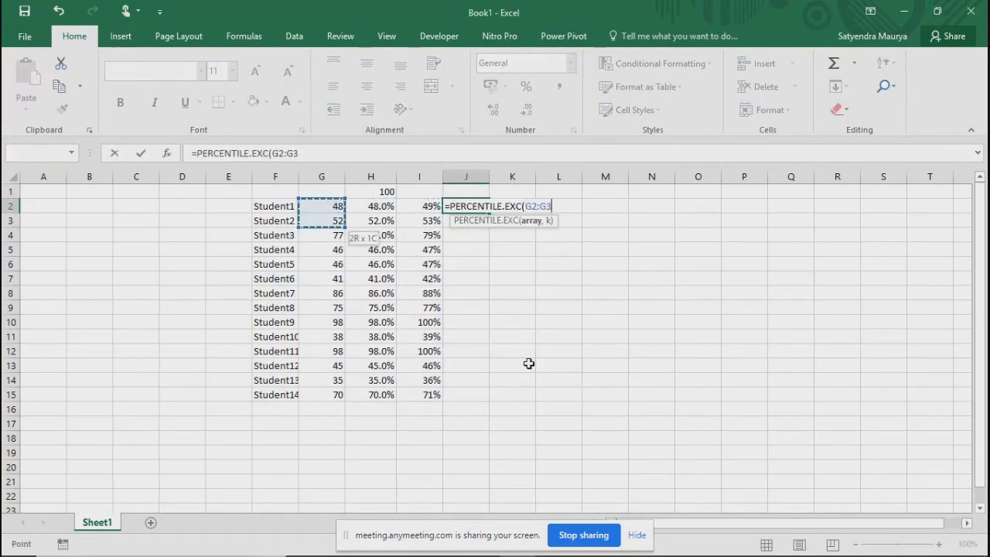
key("shift+Down")
key("shift+Down")
key("shift+Down")
key("shift+Down")
key("shift+Down")
key("shift+Down")
key("shift+Down")
key("shift+Down")
key("shift+Down")
key("shift+Down")
key("shift+Down")
key("shift+Down")
type(",")
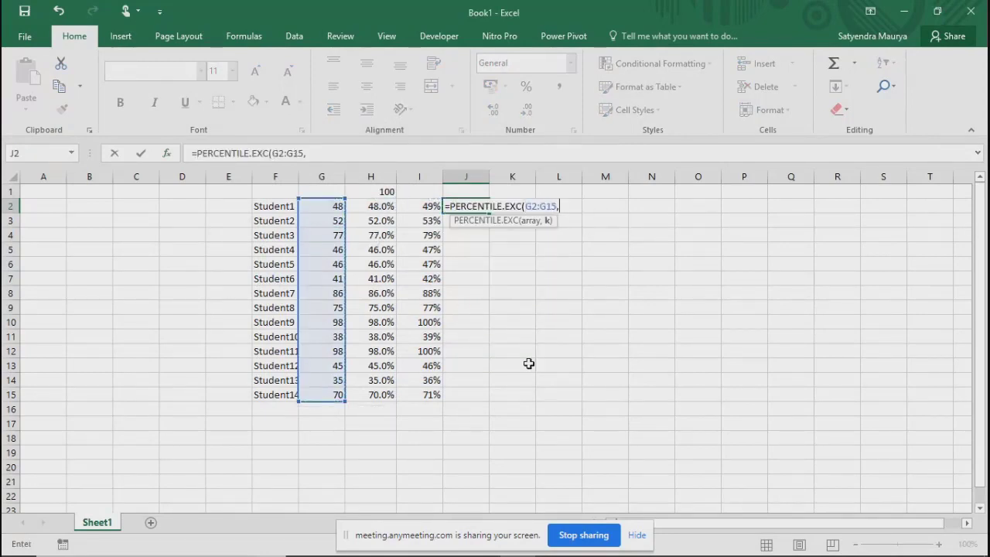
type("0")
key("ctrl+Return")
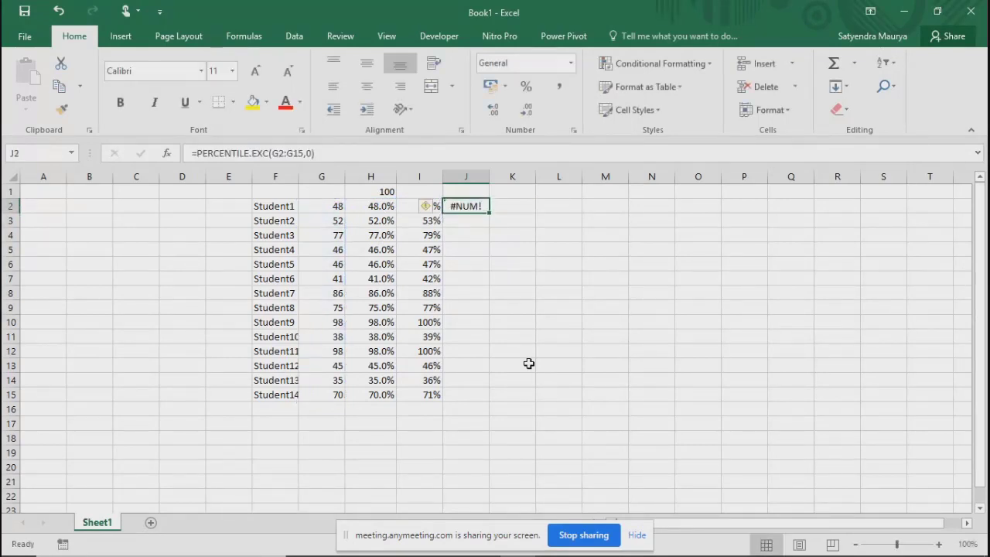
Step: Replace the formula in cell J2 with =PERCENTILE.EXC(G2:G15,1) and reselect the cell
type("=")
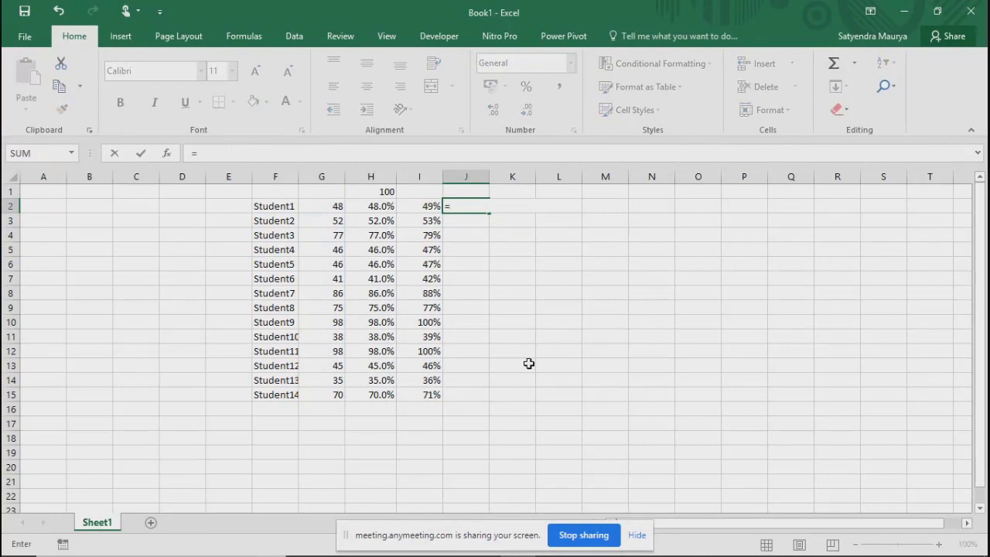
type("per")
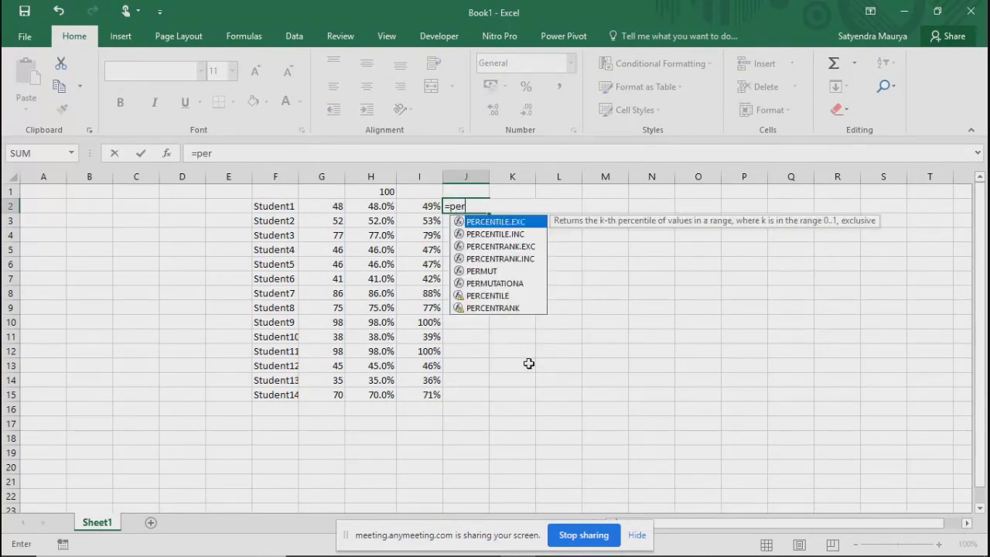
key("Tab")
key("Left")
key("Left")
key("Left")
key("ctrl+shift+Down")
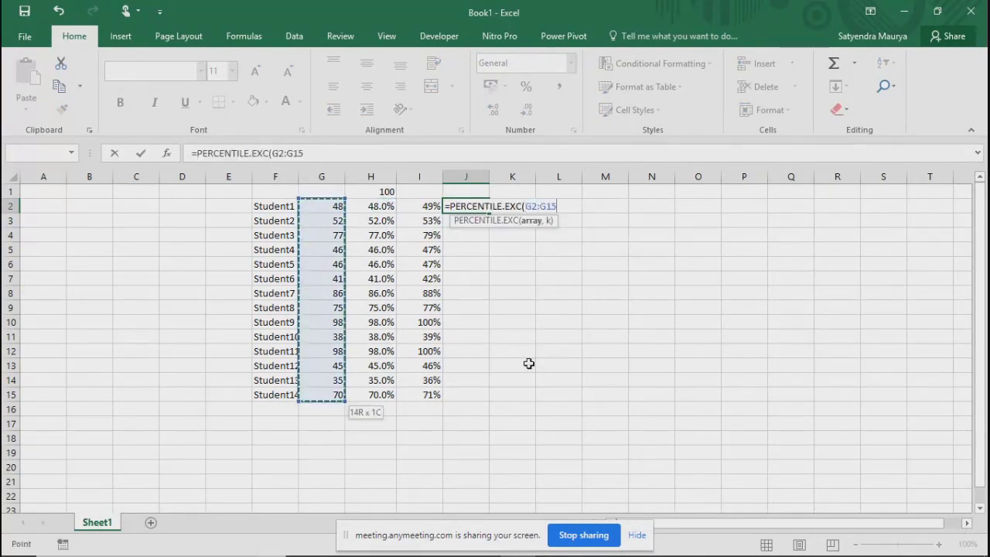
type(",1")
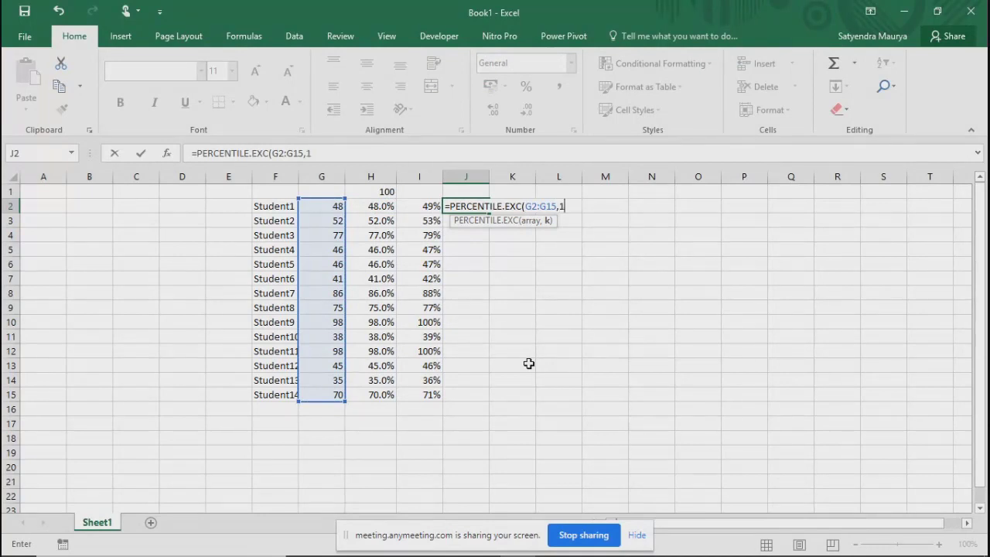
type(")")
key("Return")
key("Return")
key("Up")
key("Up")
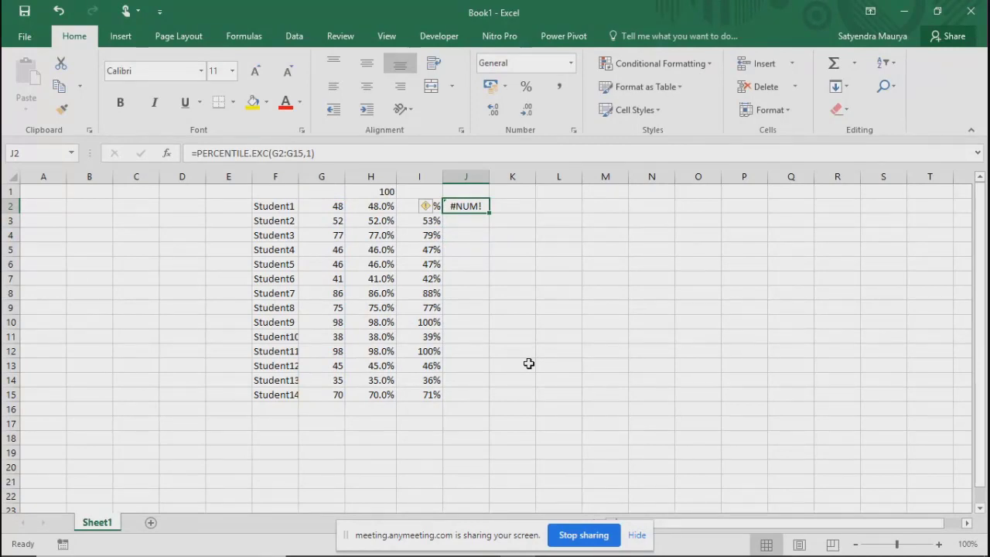
Step: Set the k argument of the percentile formula in J2 to 0 and check the cell's error options
left_click(312, 153)
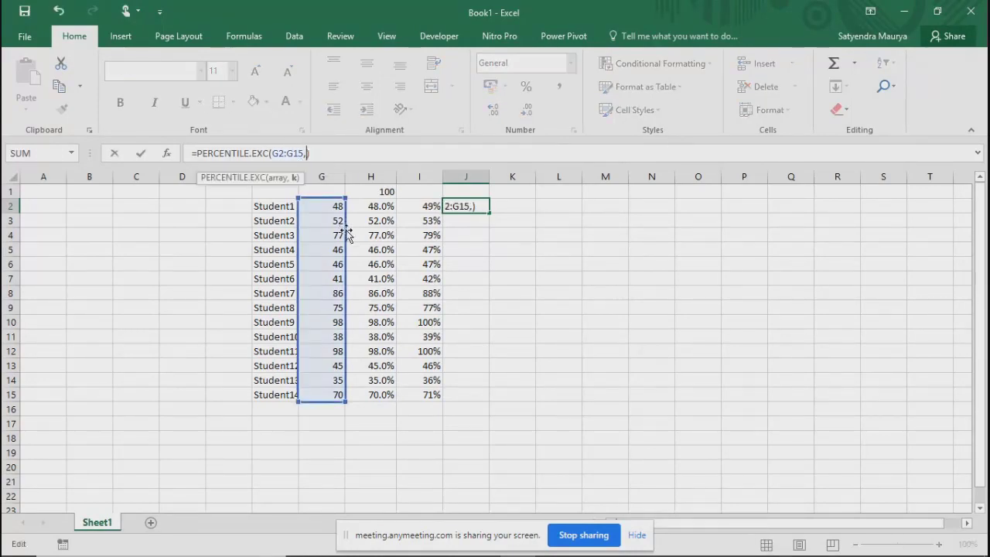
key("Return")
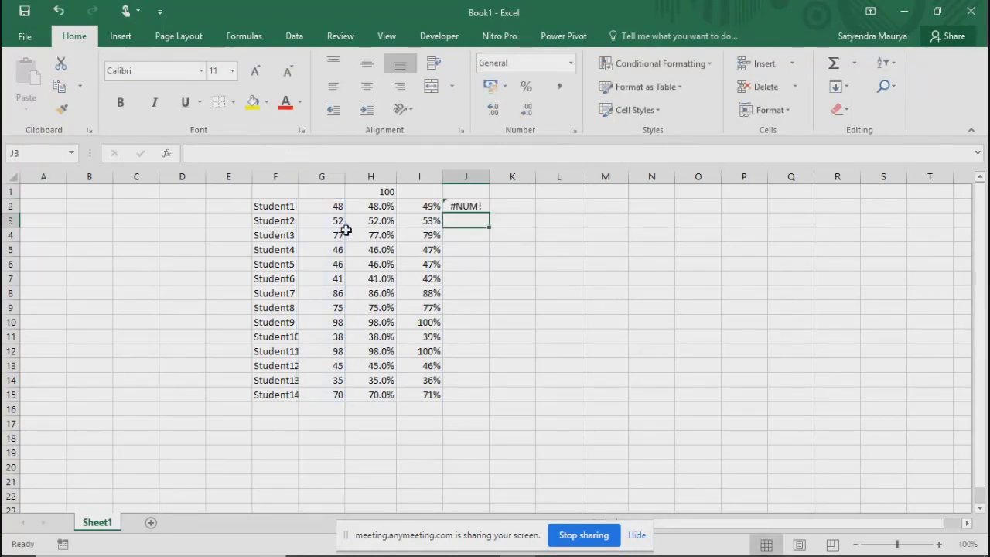
key("Up")
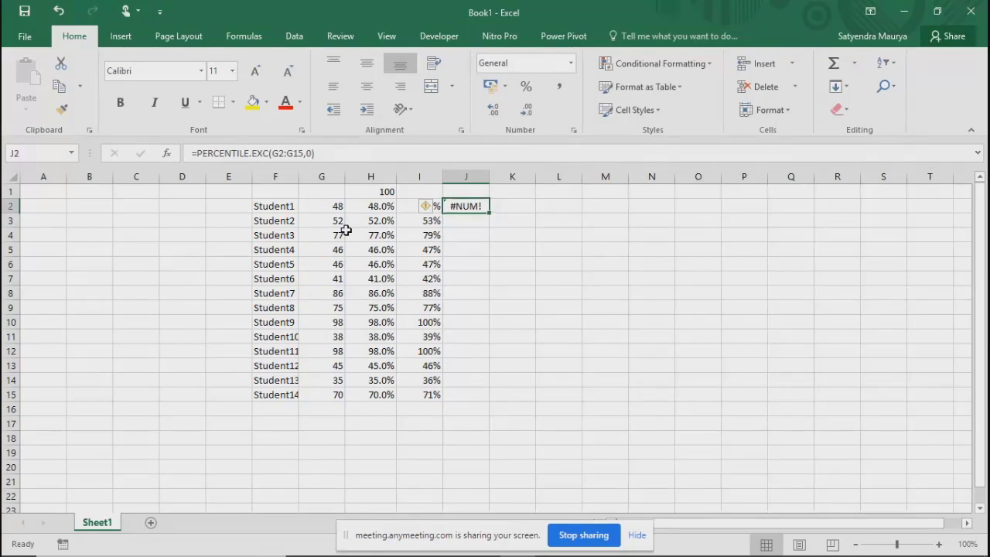
left_click(430, 205)
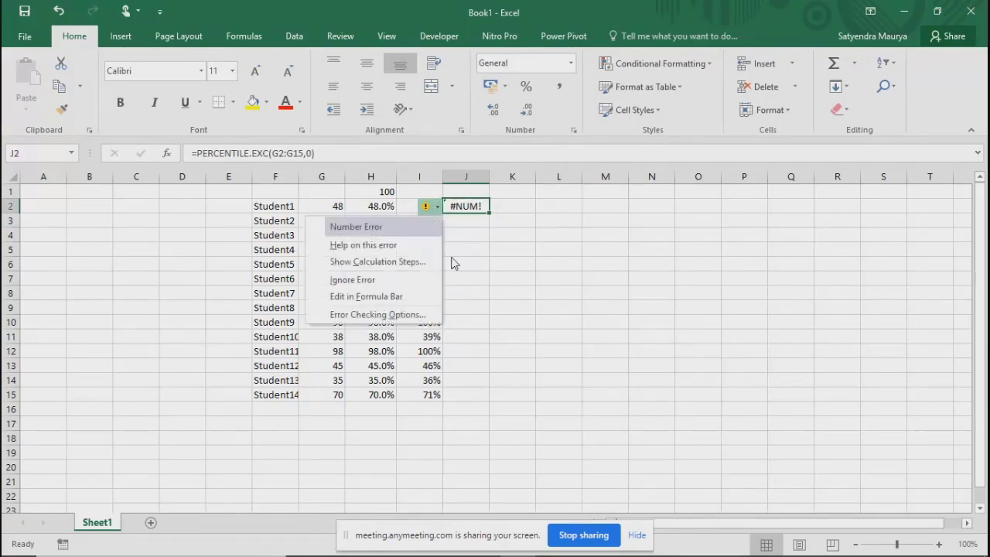
left_click(469, 207)
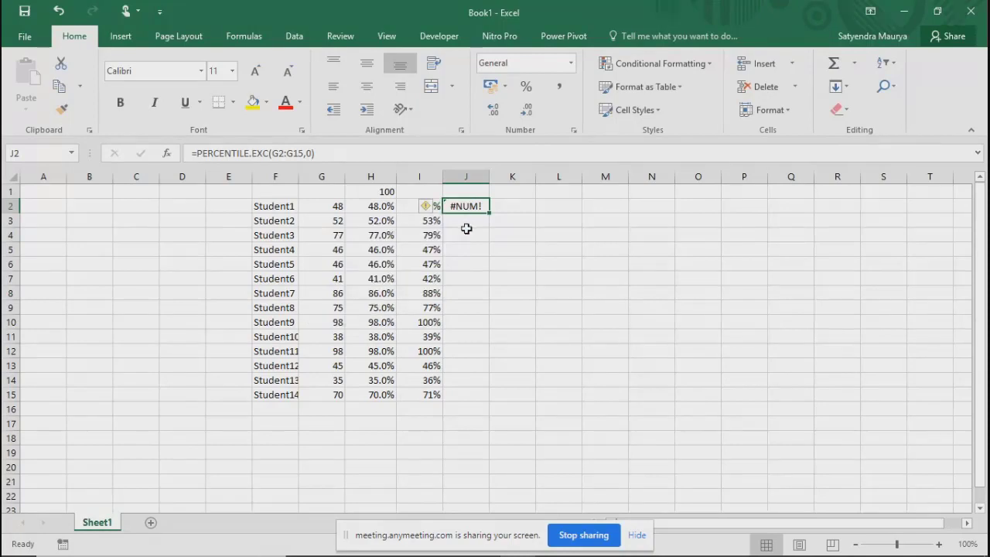
Step: Replace the formula in cell J2 with the inclusive version, =PERCENTILE.INC(G2:G15,1)
type("=pr")
key("BackSpace")
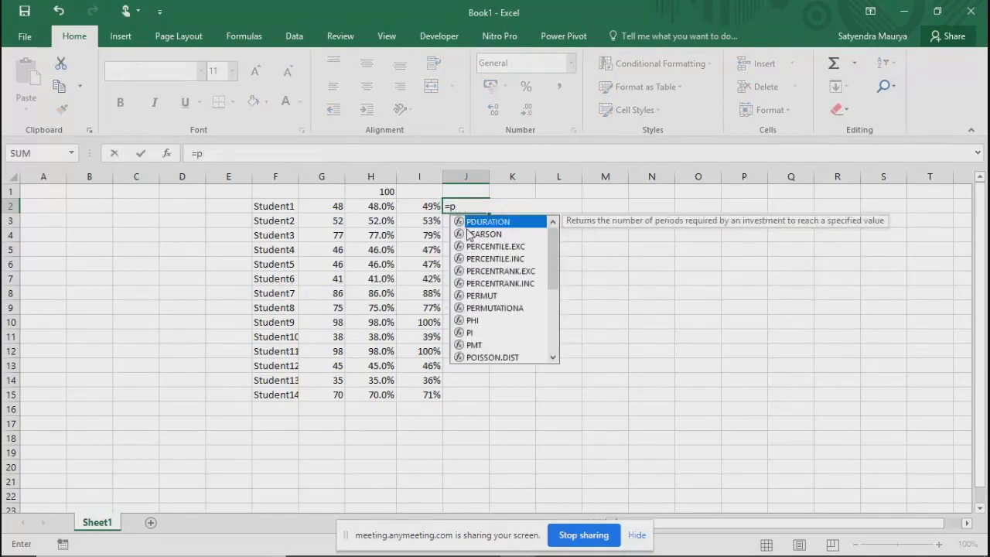
type("per")
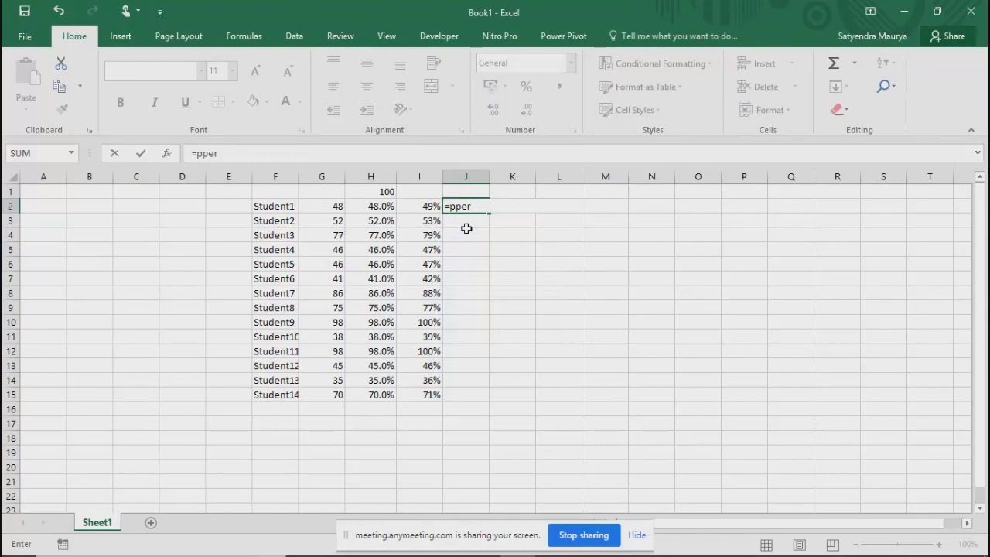
key("BackSpace")
key("BackSpace")
key("BackSpace")
type("er")
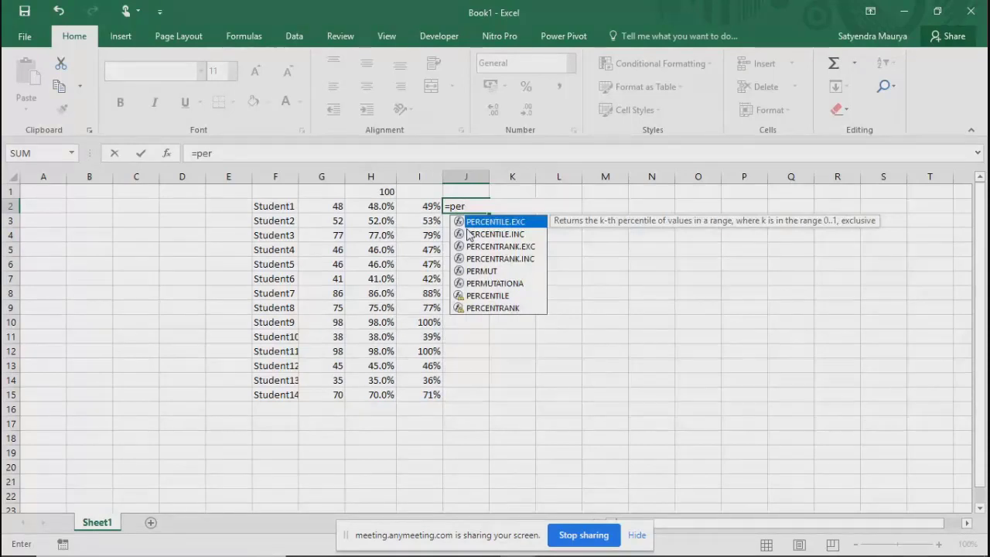
double_click(468, 232)
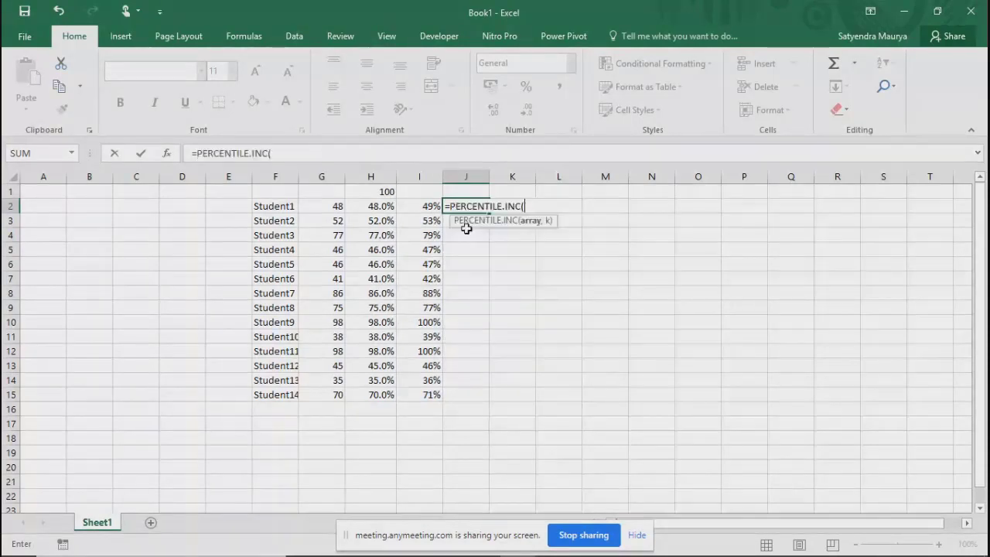
type("G2:G15,1)")
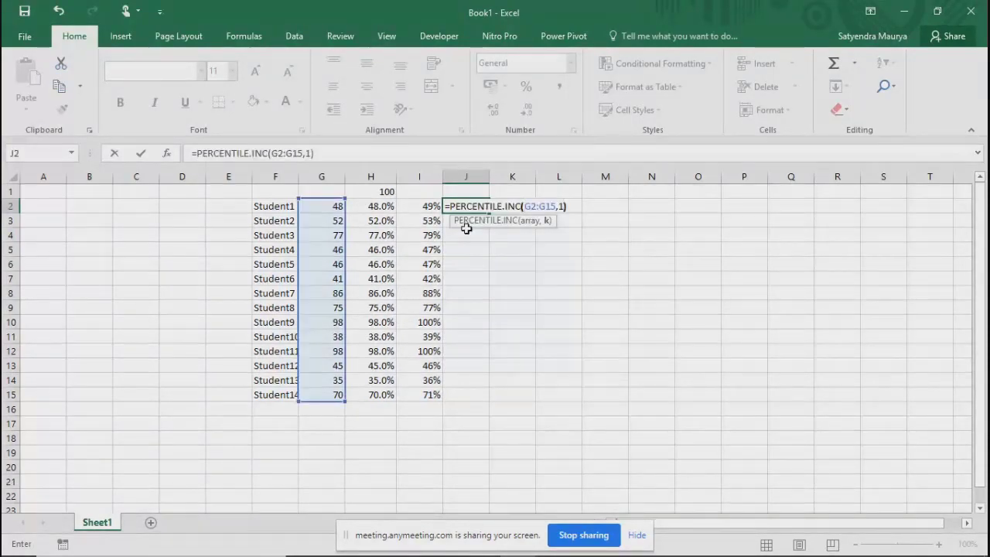
key("Return")
key("Up")
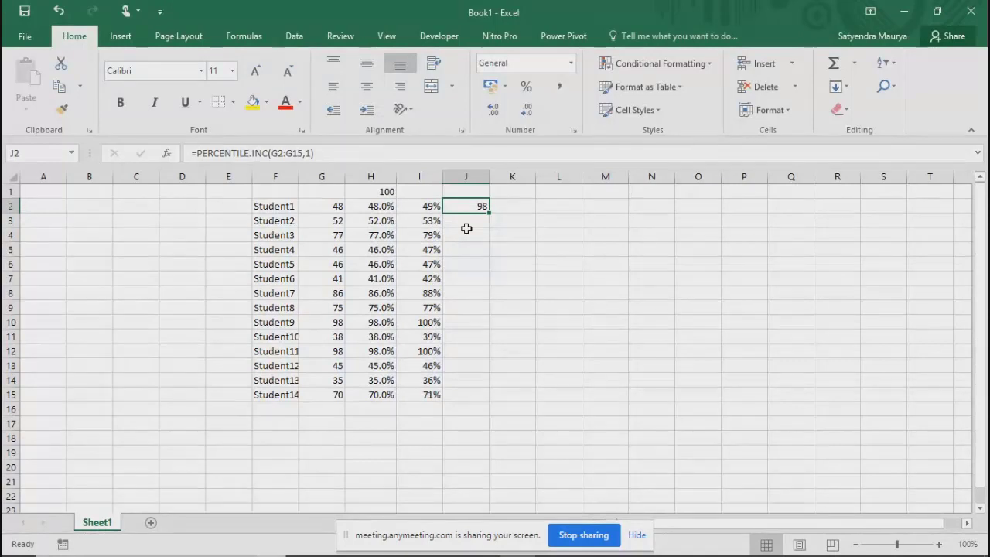
Step: Re-enter the formula in cell J2 as =PERCENTILE.INC(G2:G15,G2), using Student1's mark as the k argument
type("=per")
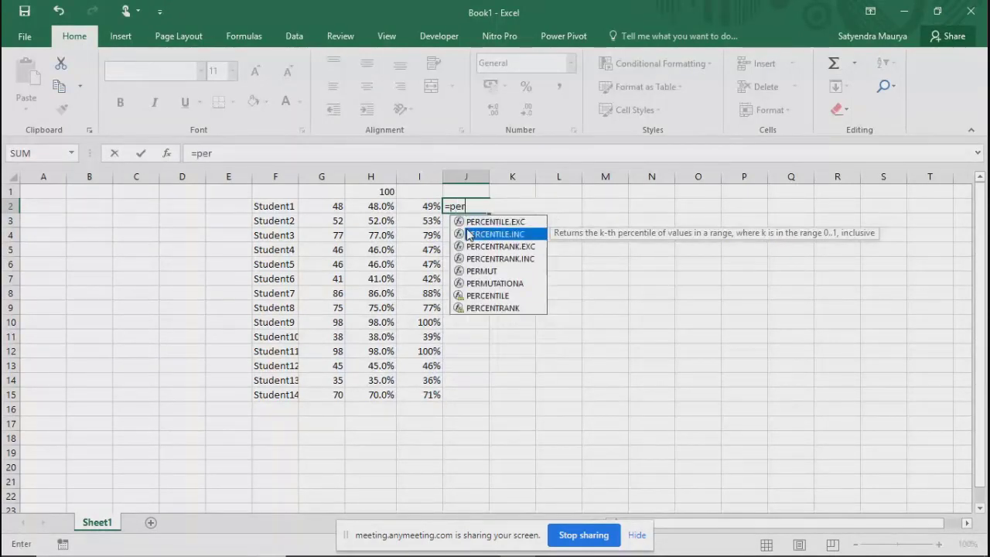
double_click(468, 234)
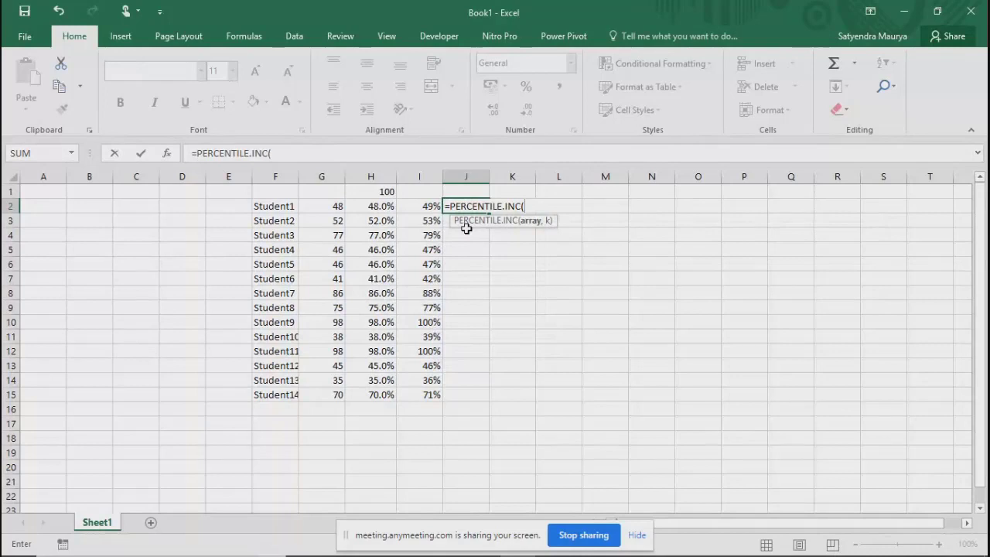
key("Left")
key("Left")
key("Left")
key("ctrl+shift+Down")
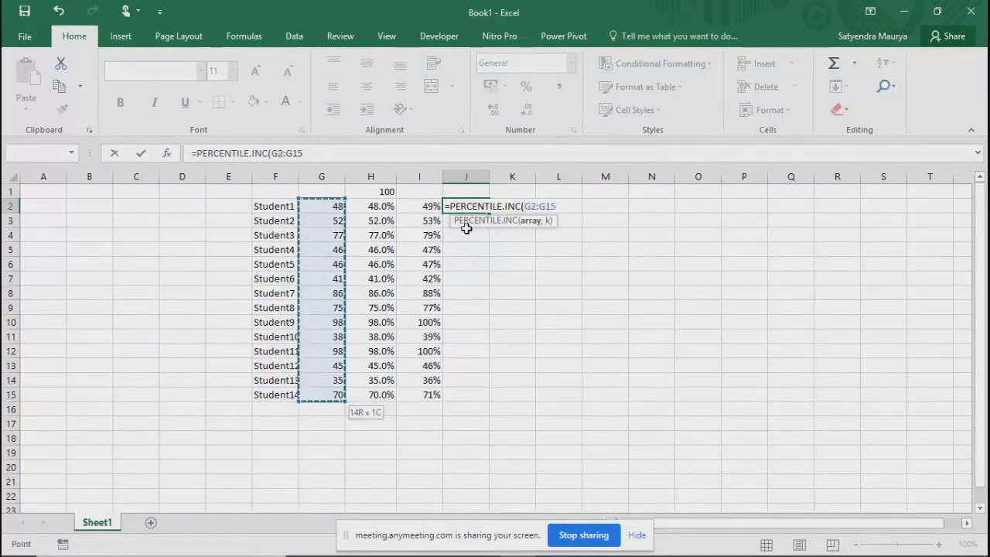
type(",")
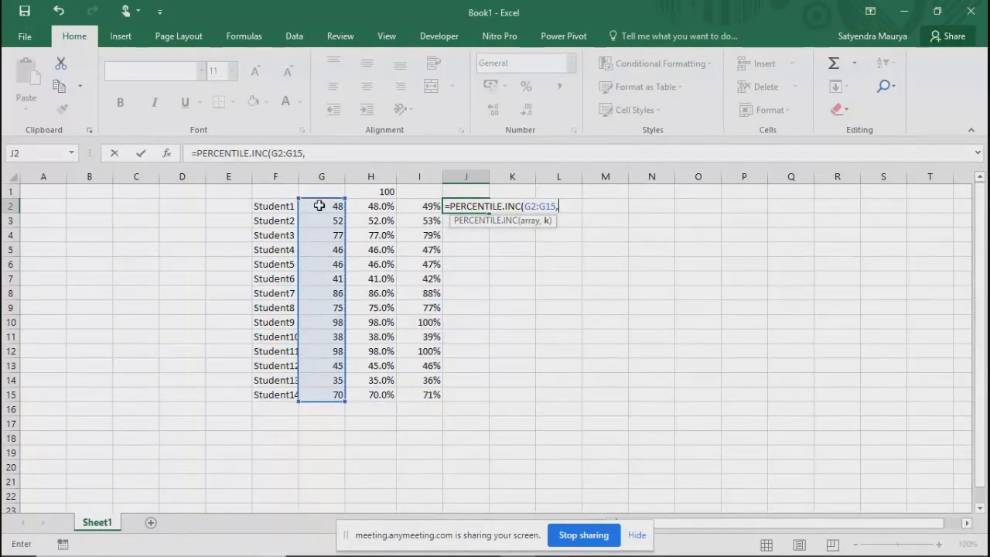
left_click(319, 205)
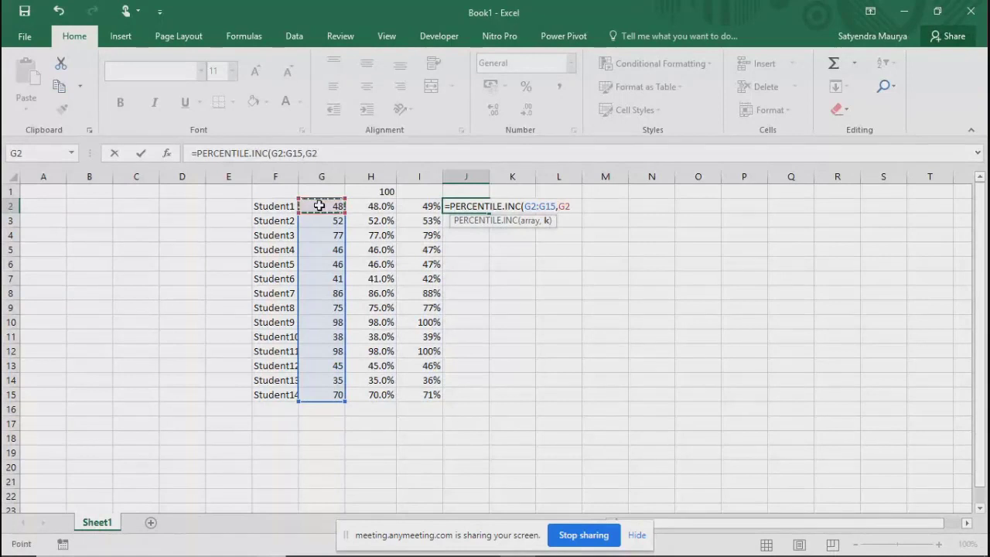
key("ctrl+Return")
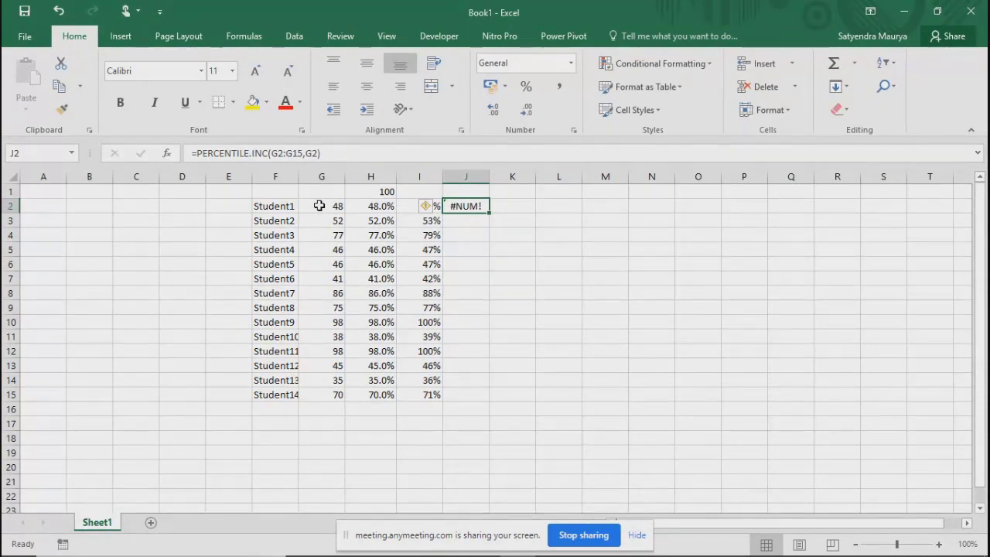
Step: Replace the formula in cell J2 with =PERCENTILE.INC(G2:G15,H2), using Student1's percentage as the k argument
type("=p")
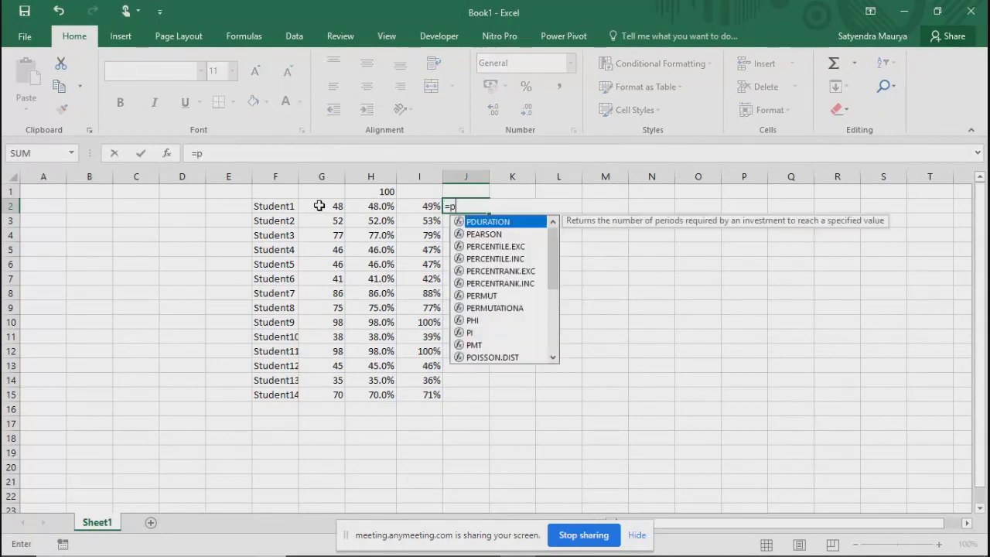
type("er")
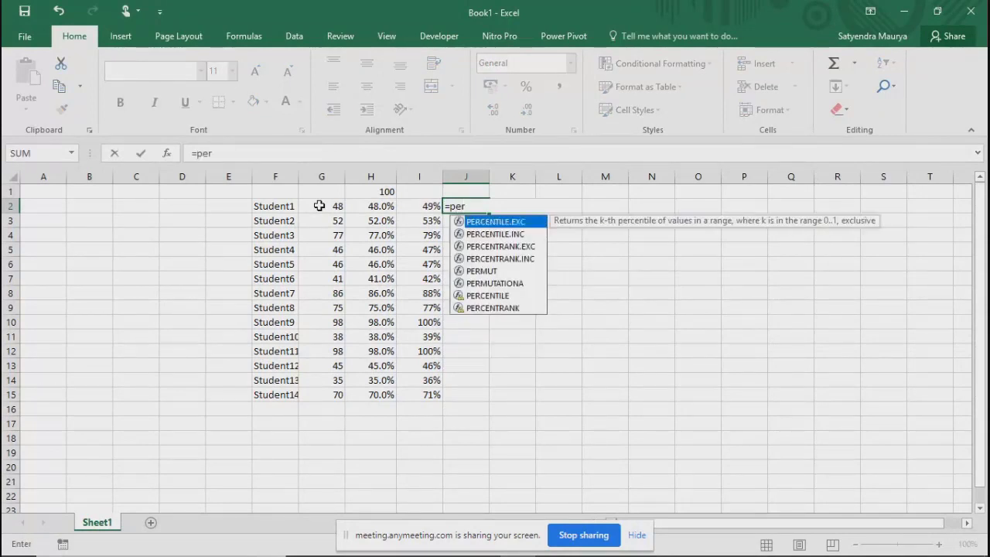
key("Down")
key("Tab")
left_click(319, 206)
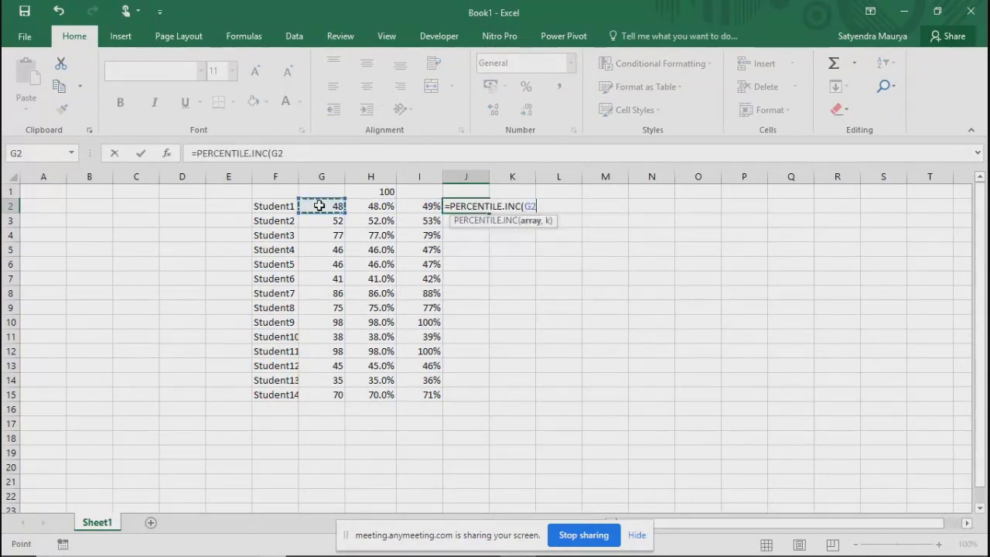
key("ctrl+shift+Down")
type(",")
key("Left")
key("Left")
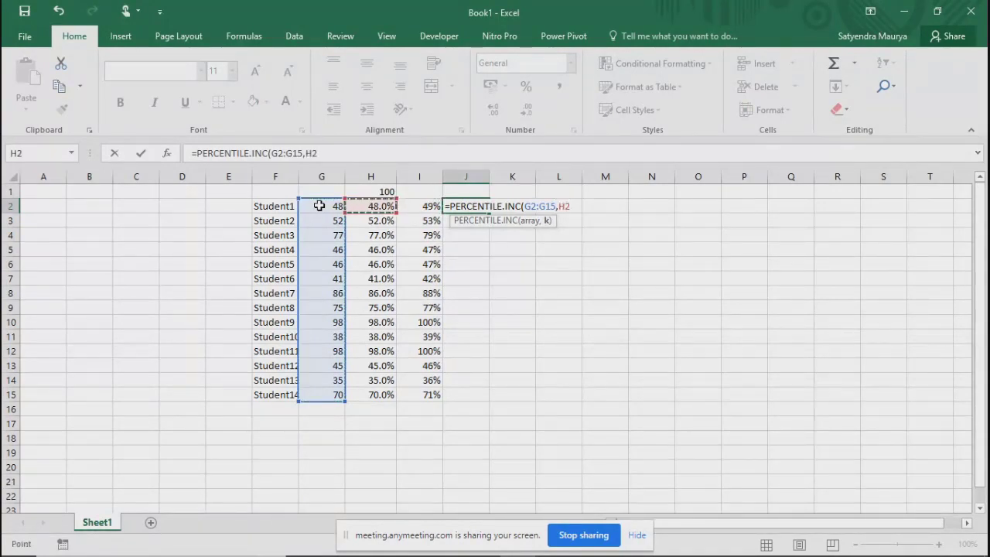
type(")")
key("Return")
Step: Make the marks range absolute as $G$2:$G$15 in J2's formula, fill it down to J15 and centre the results
key("Left")
key("Left")
key("Left")
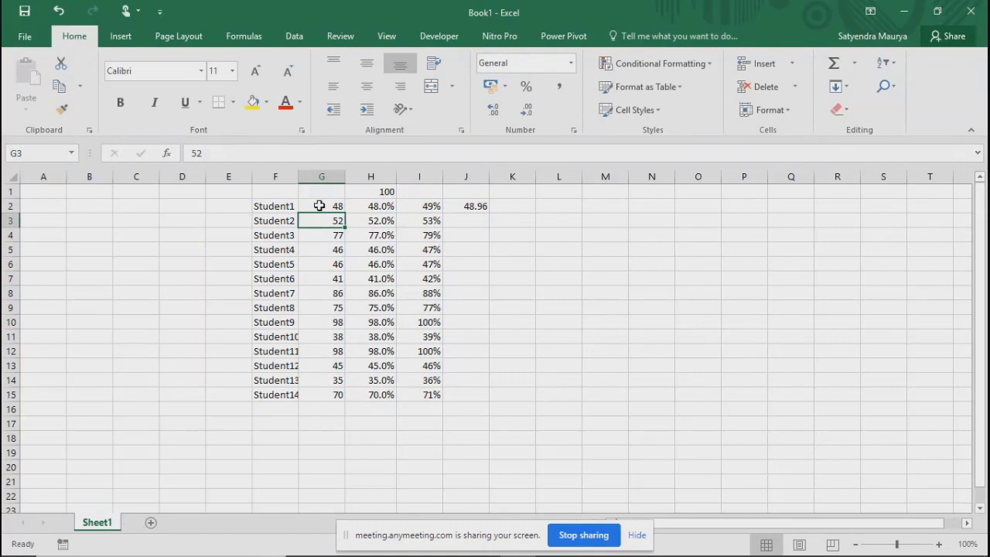
key("ctrl+Down")
key("Right")
key("Right")
key("Right")
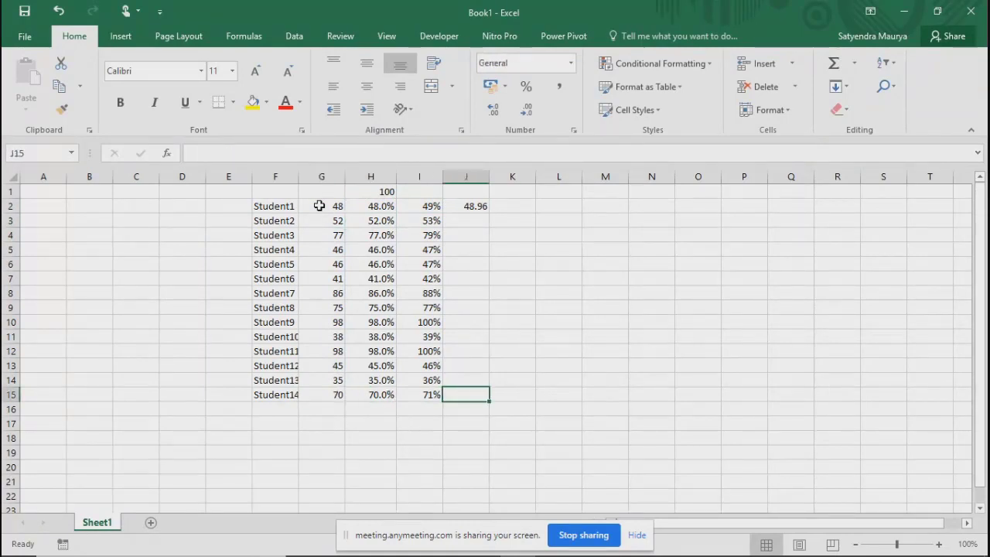
key("Left")
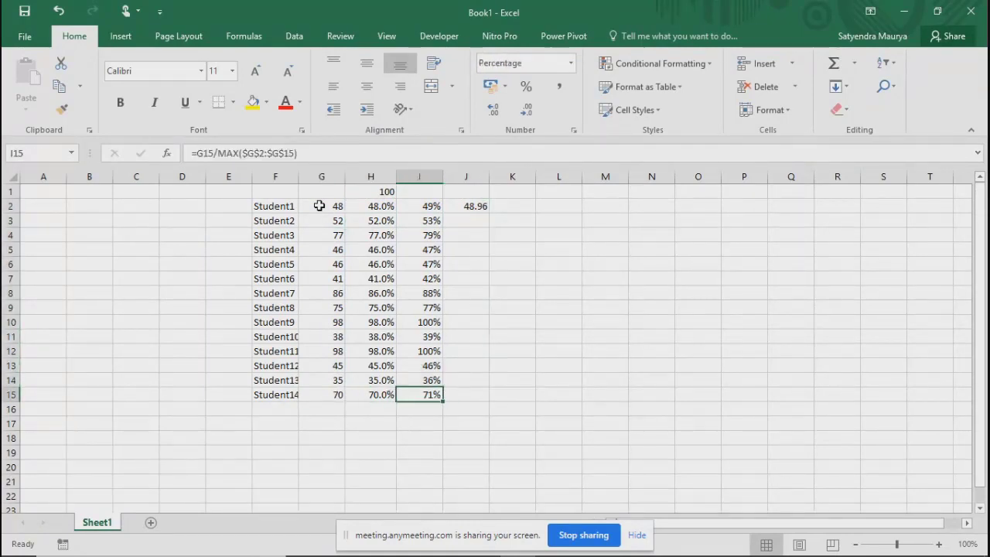
key("ctrl+Up")
key("Right")
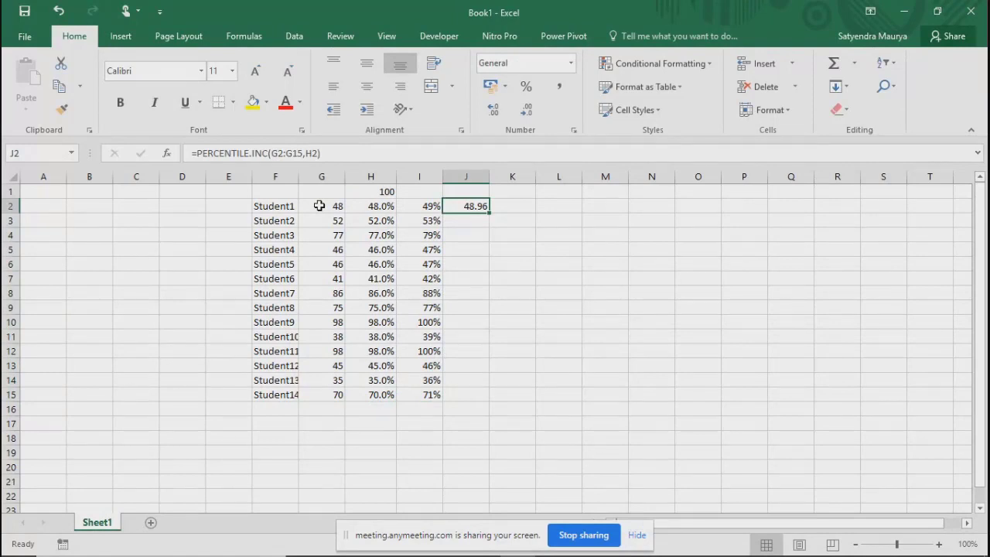
key("F2")
key("Left")
key("Left")
key("Left")
key("Left")
key("Left")
key("Left")
key("Left")
key("Left")
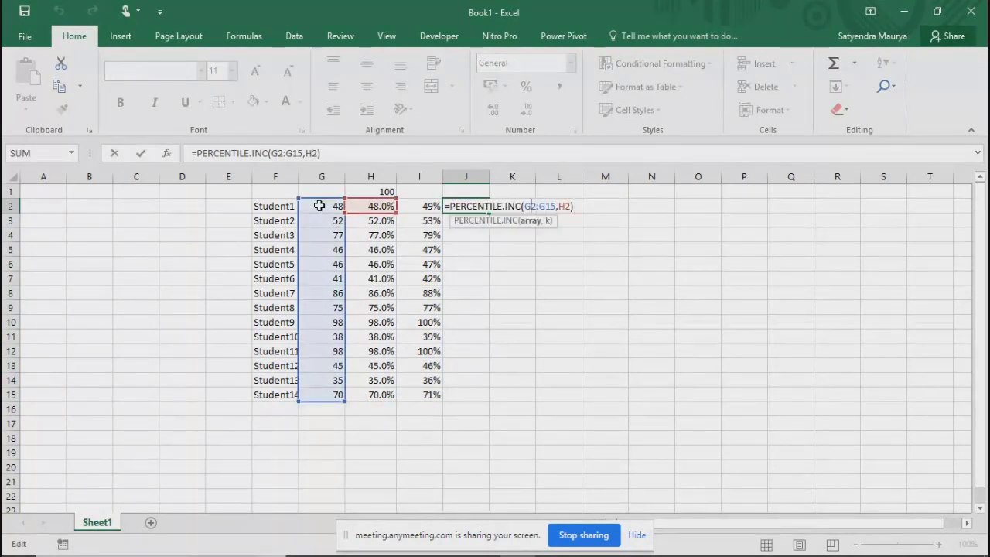
key("F4")
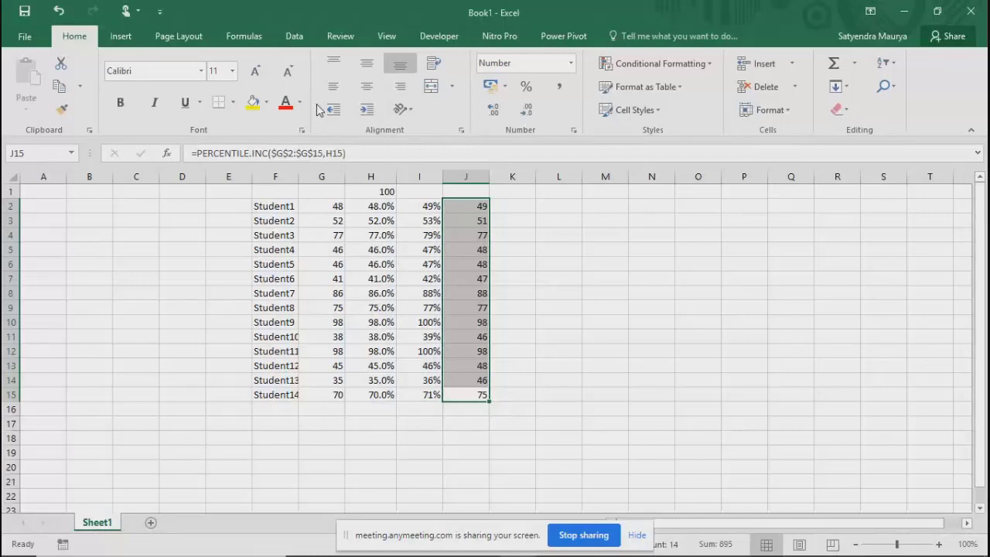
left_click(366, 89)
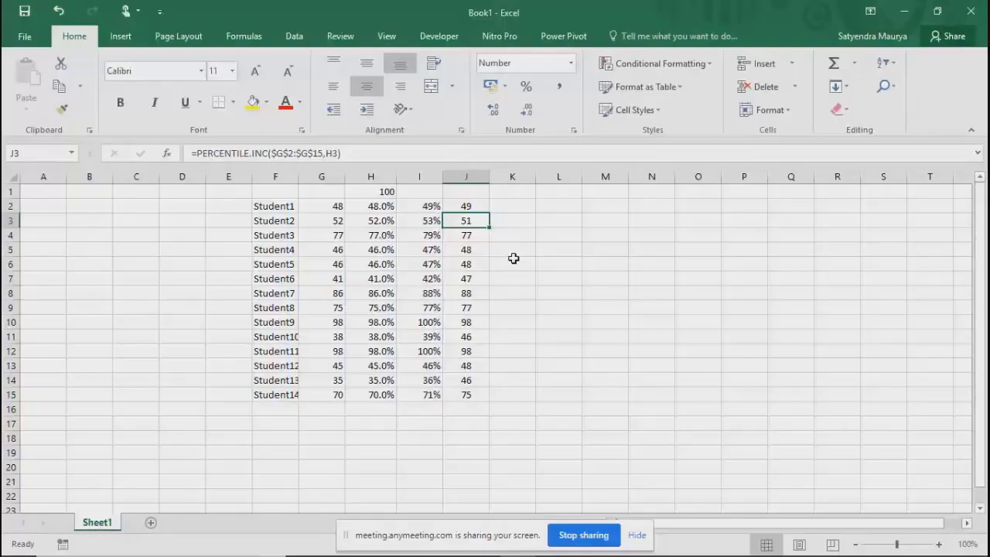
Step: Replace the formulas in J2:J15 with the exclusive version, =PERCENTILE.EXC($G$2:$G$15,H2), and inspect the formula in J2
key("Up")
type("=pe")
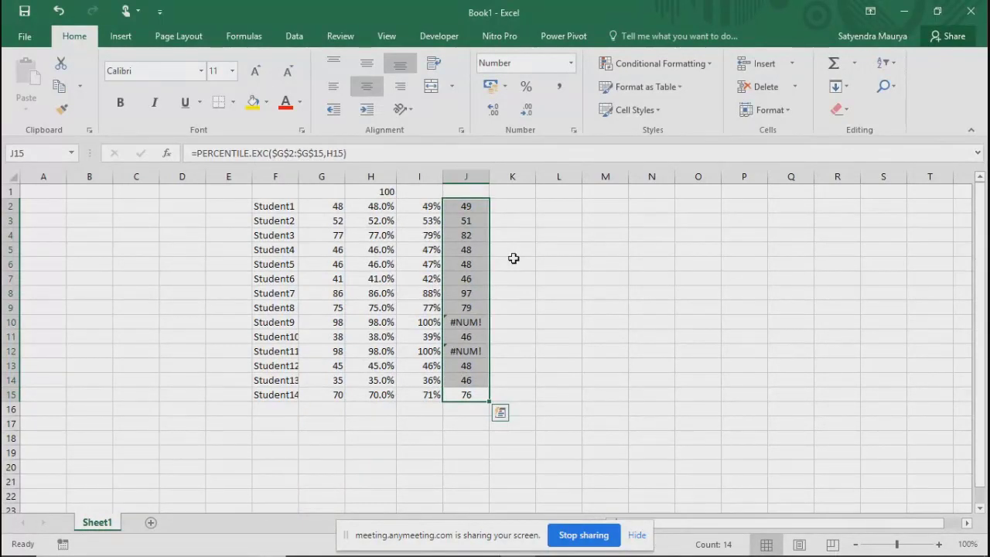
key("Up")
key("Up")
key("Up")
key("Up")
key("Up")
key("Up")
key("Up")
key("Up")
key("Up")
key("Up")
key("Up")
key("Up")
key("Up")
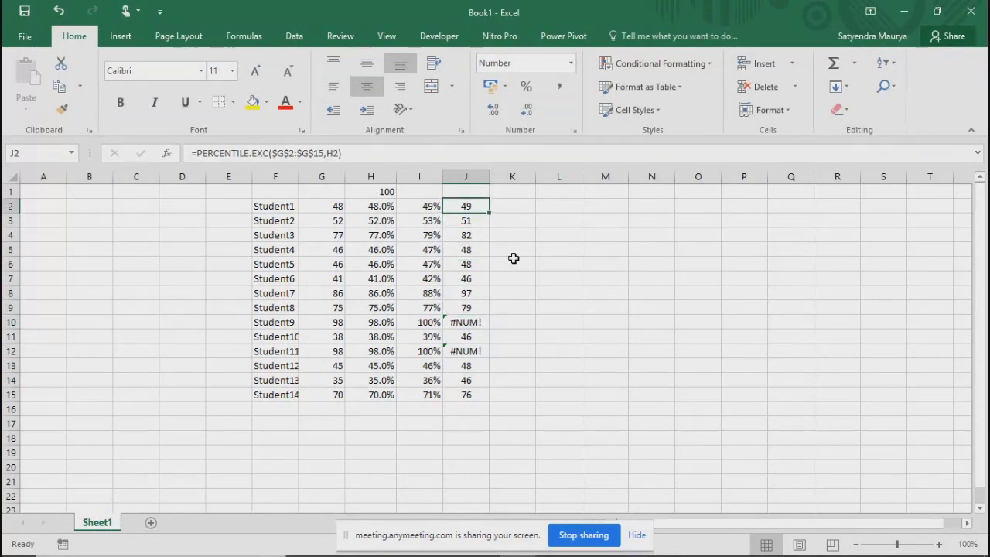
key("F2")
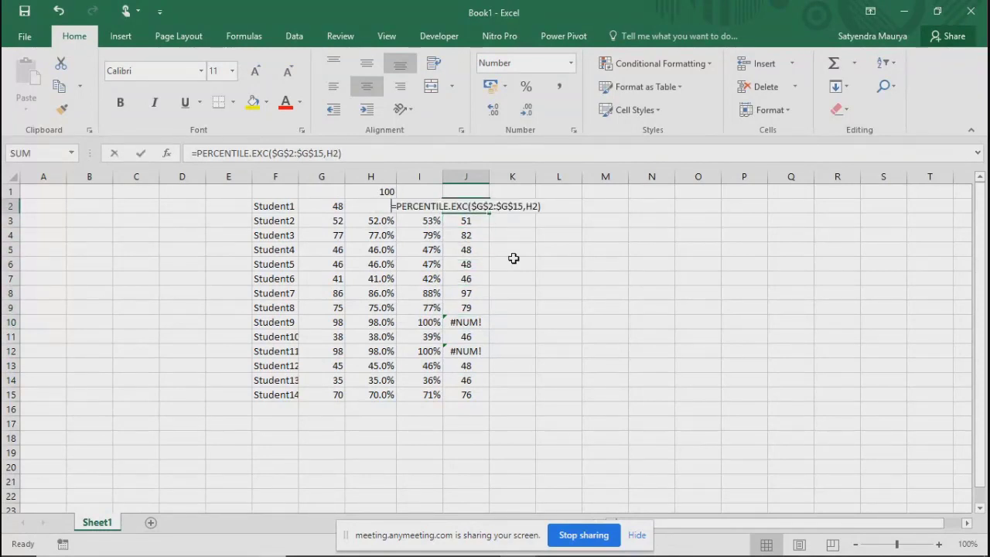
key("Escape")
Step: Clear all contents of column J and select the percentages in column I from I2 to I16
type("=per")
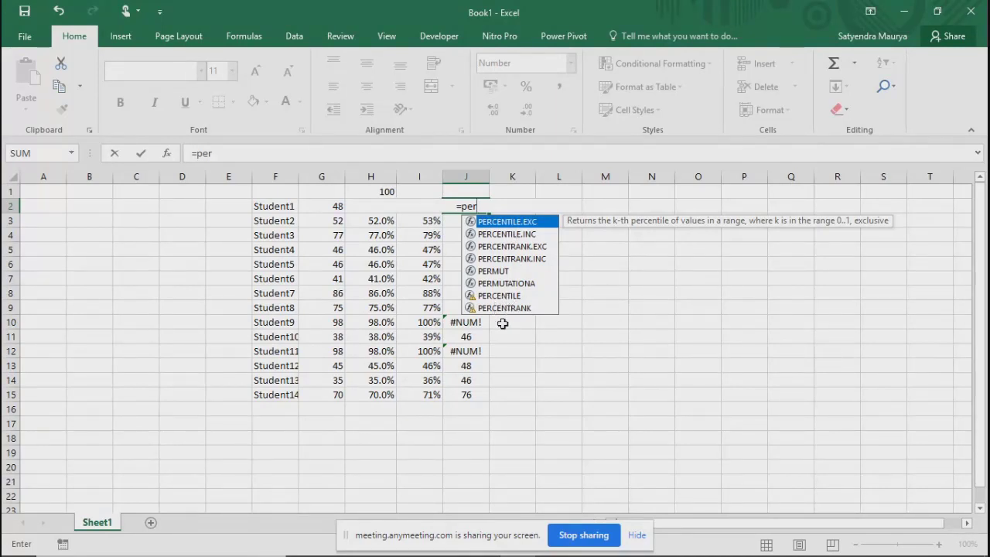
left_click(519, 354)
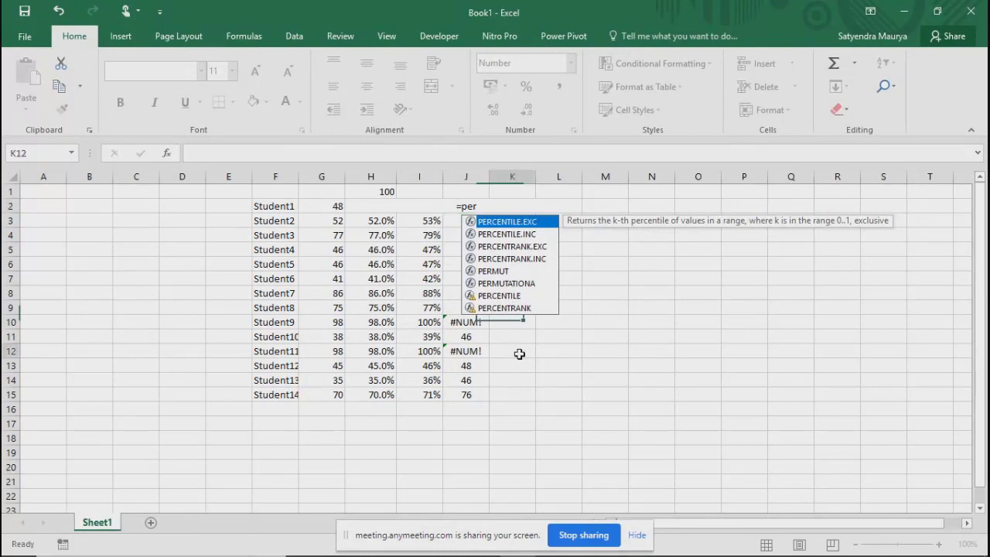
left_click(465, 176)
key("Delete")
left_click(429, 203)
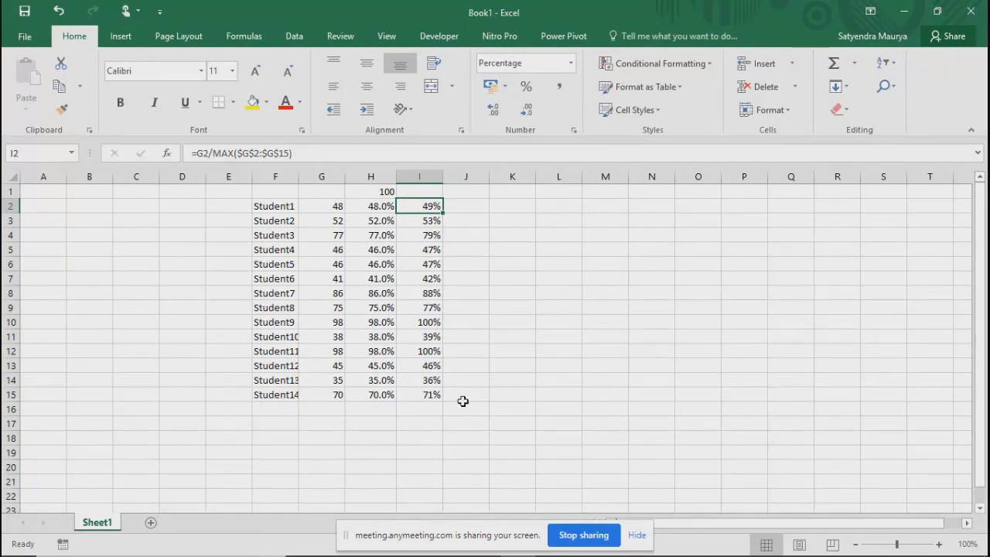
left_click(428, 407)
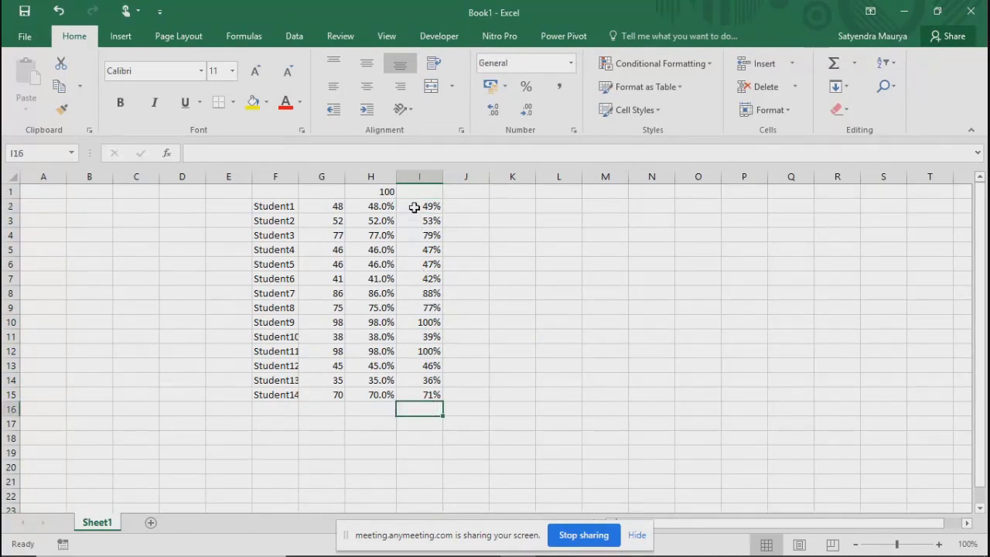
left_click_drag(413, 206, 437, 405)
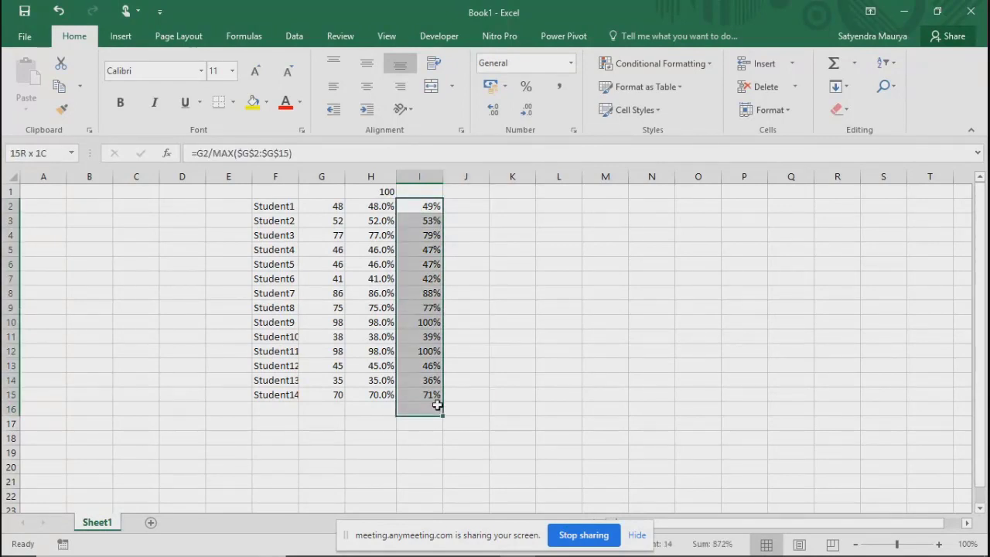
Step: Switch to Power BI Desktop and examine the percentile, average and constant line settings of the Sales by Segment chart
left_click(897, 15)
mouse_move(704, 555)
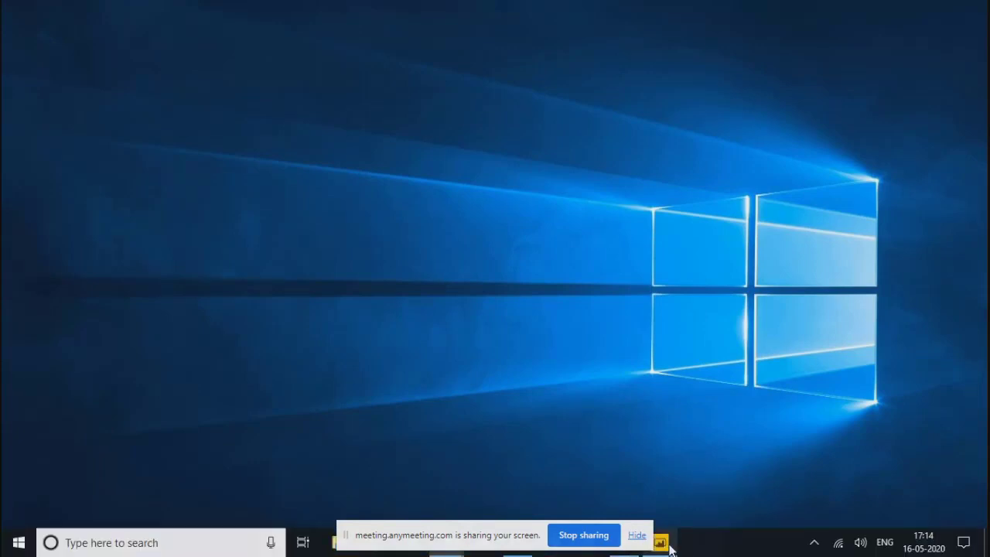
left_click(668, 546)
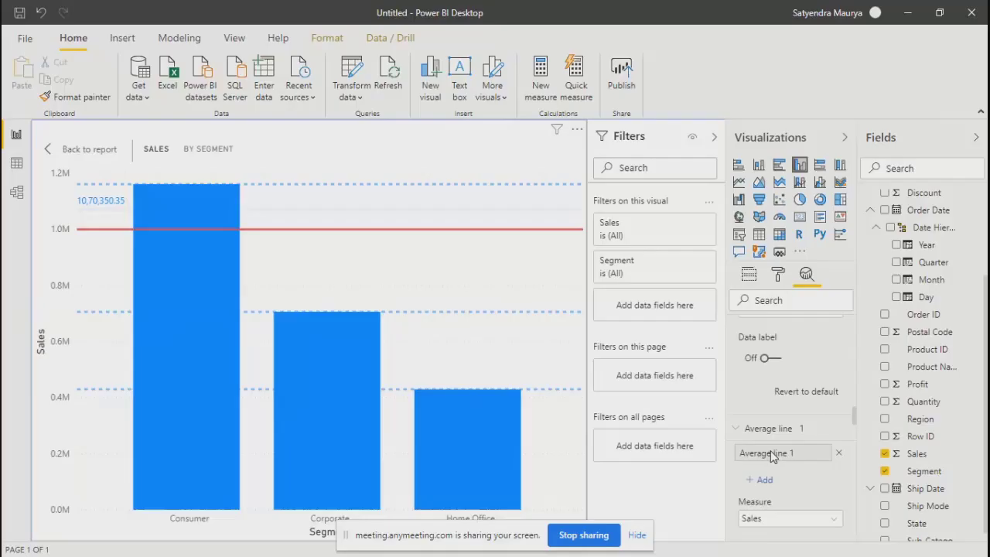
scroll(781, 417, "down", 5)
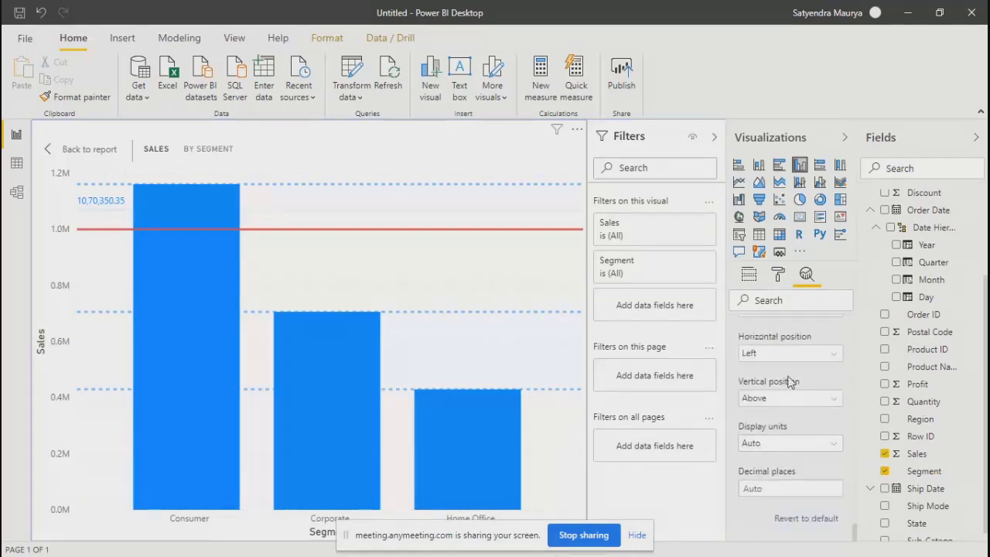
scroll(788, 381, "up", 6)
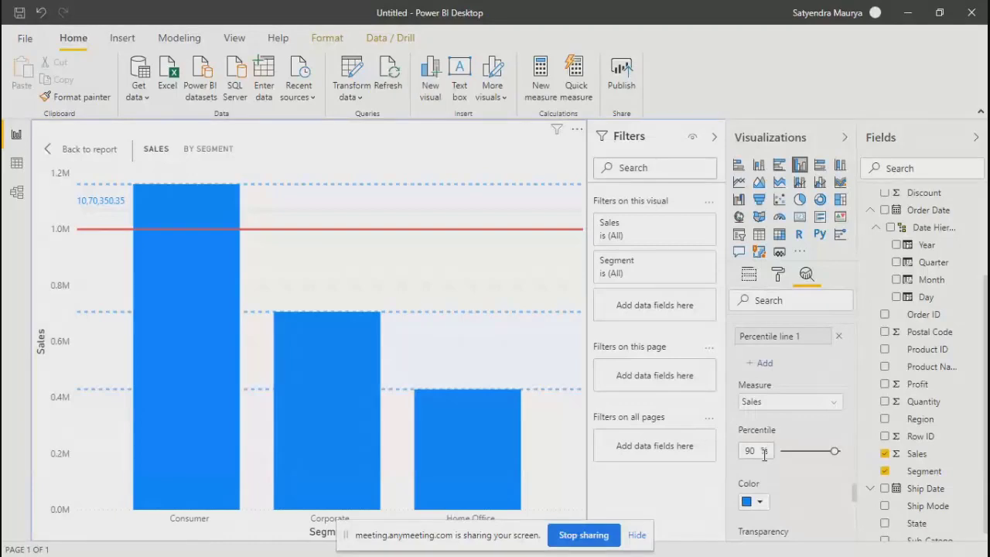
scroll(764, 455, "down", 2)
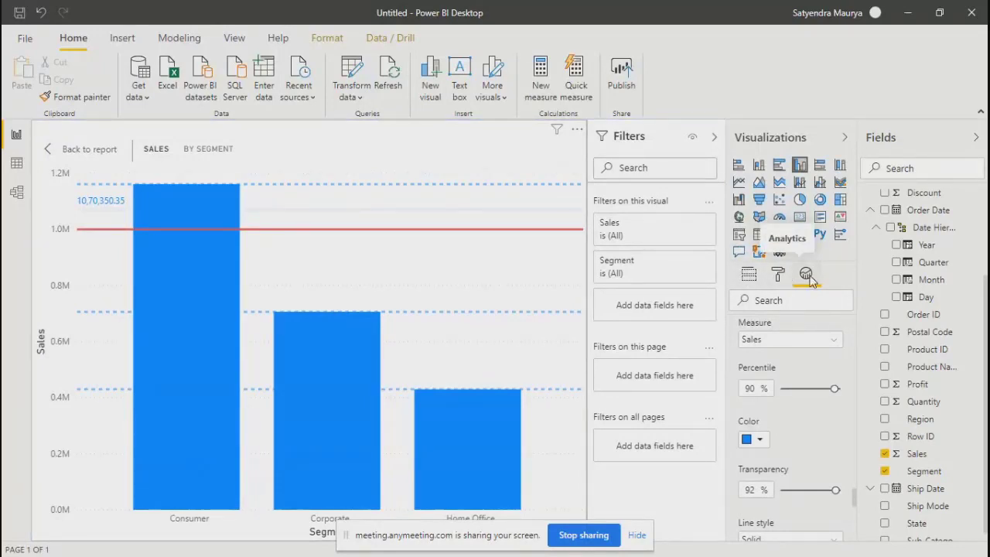
scroll(779, 350, "up", 1)
scroll(779, 350, "up", 6)
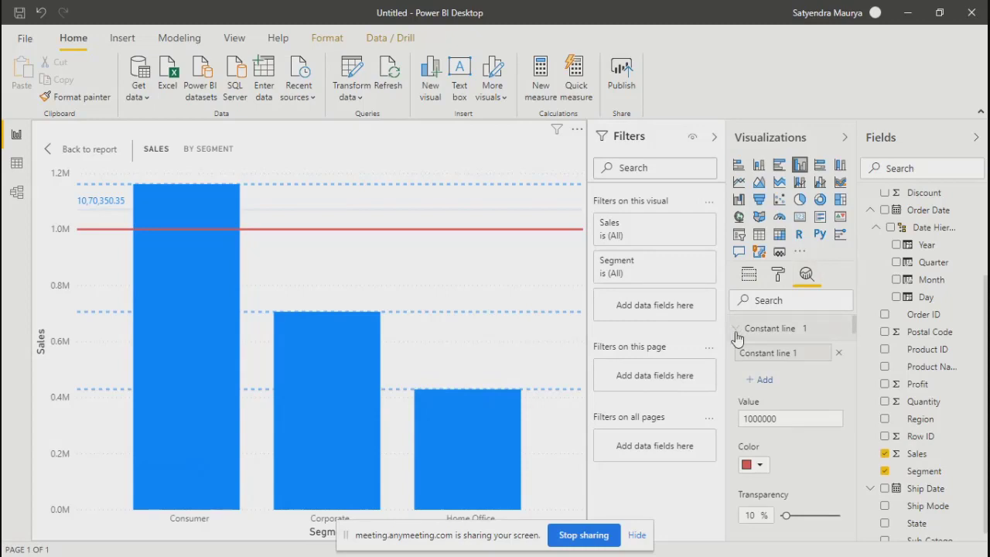
left_click(736, 332)
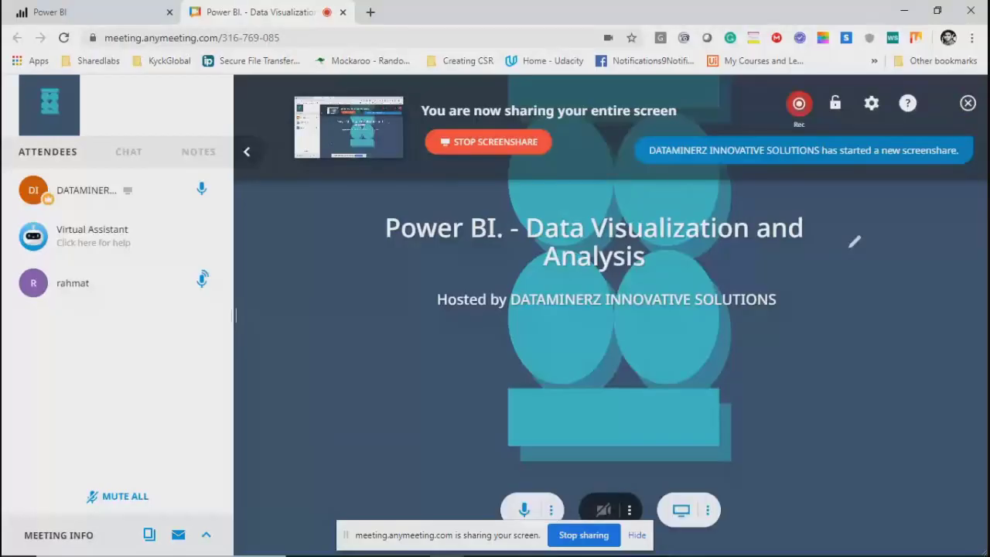
Step: Return to the report in Power BI Desktop, narrow the Sales by Segment chart slightly from its left edge and deselect it
left_click(636, 534)
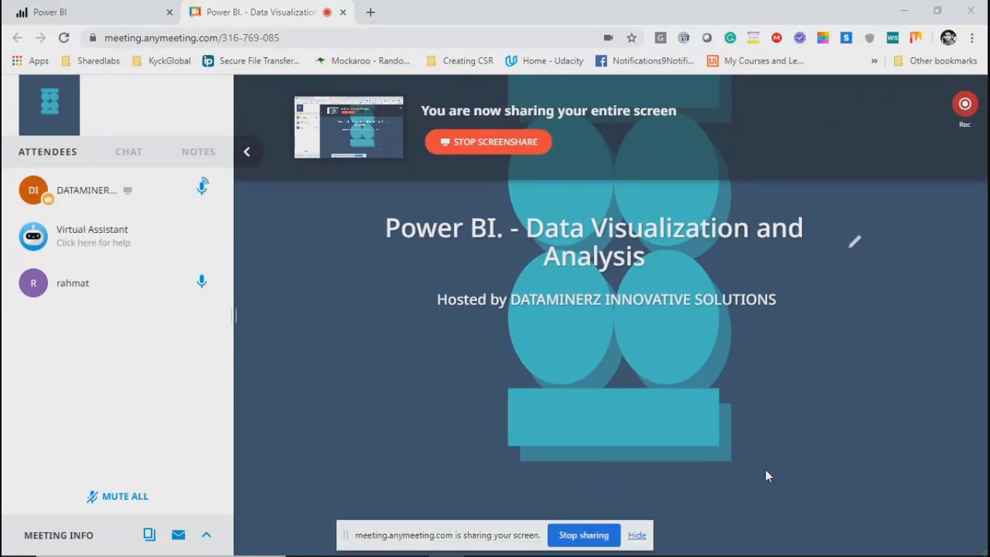
key("alt+Tab")
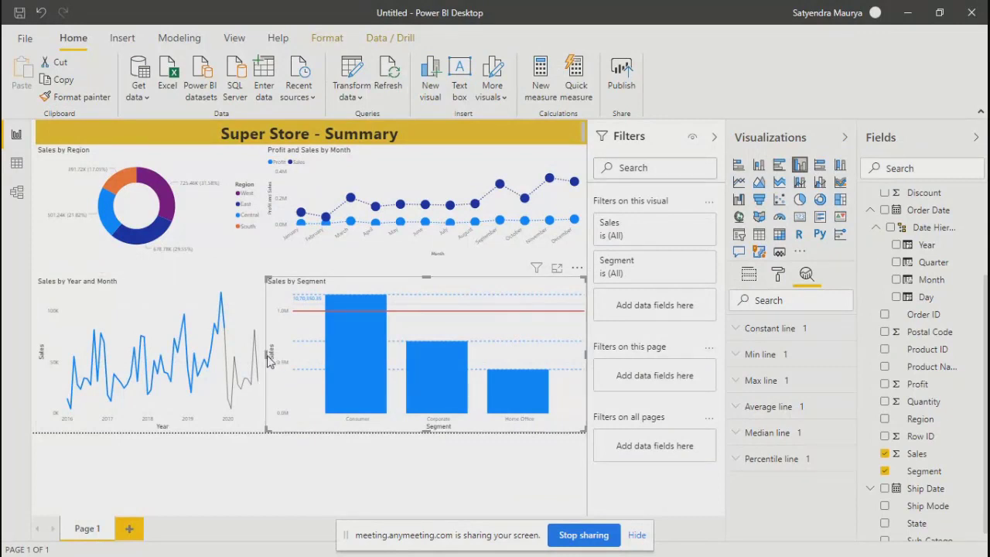
left_click_drag(266, 354, 277, 361)
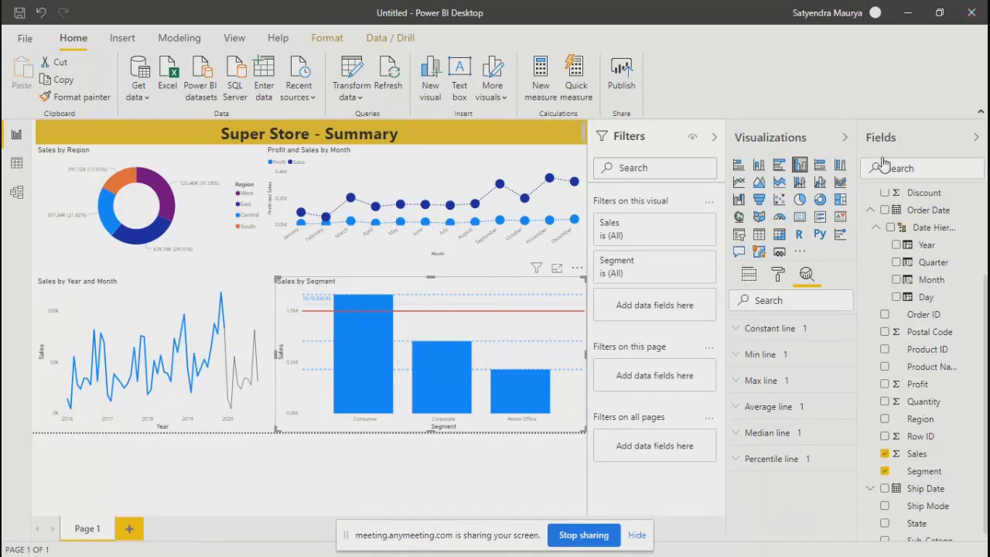
left_click(292, 449)
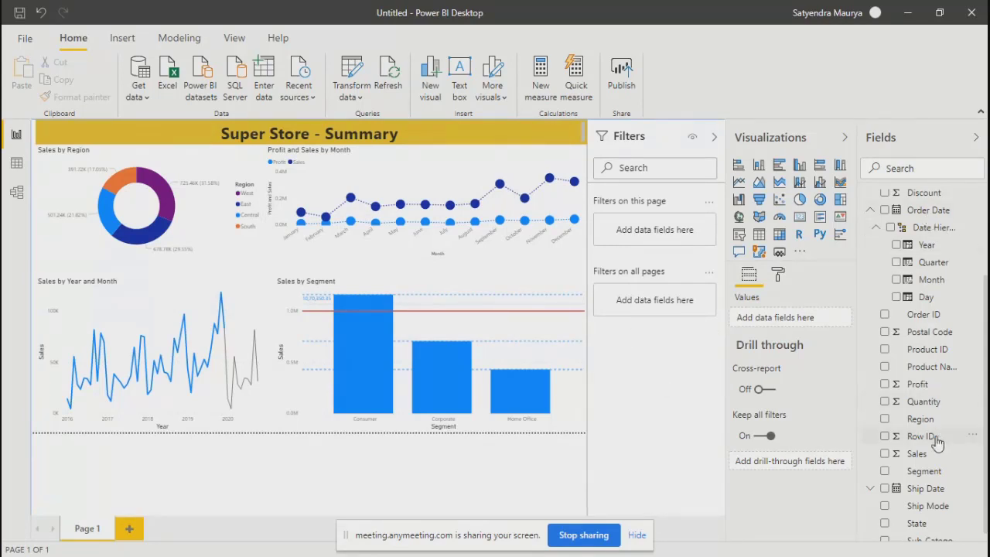
Step: Add two blank pages to the report and return to Page 1
scroll(901, 499, "down", 1)
scroll(904, 497, "down", 1)
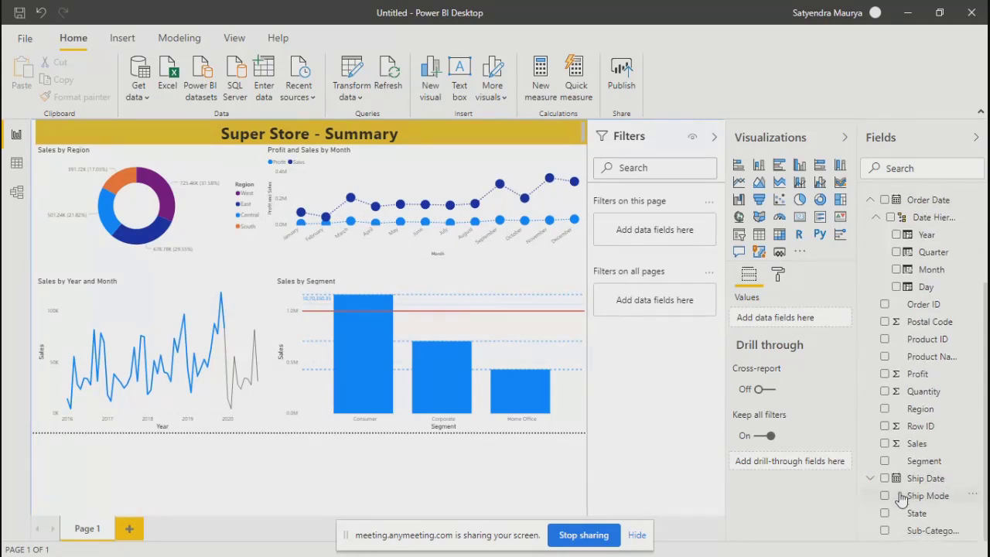
scroll(926, 527, "up", 3)
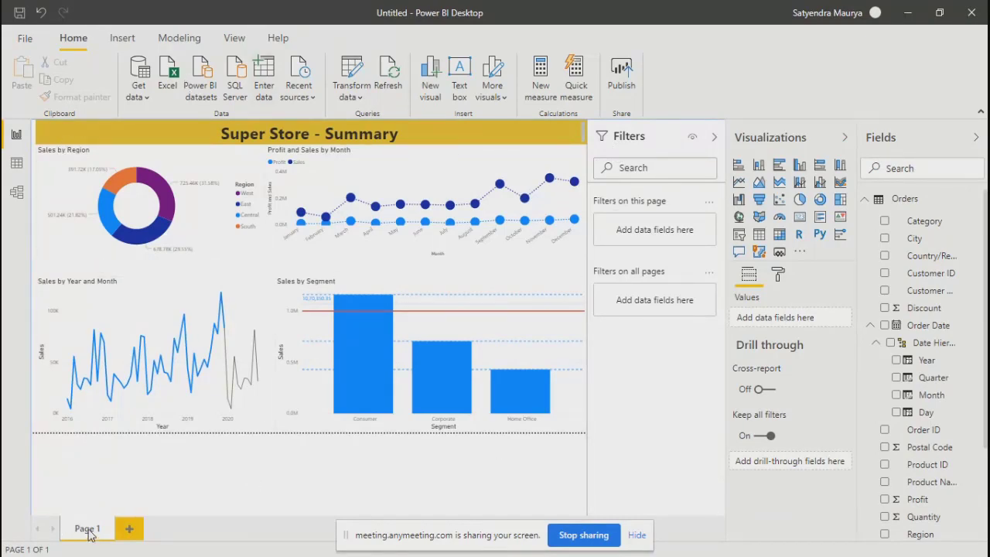
left_click(636, 534)
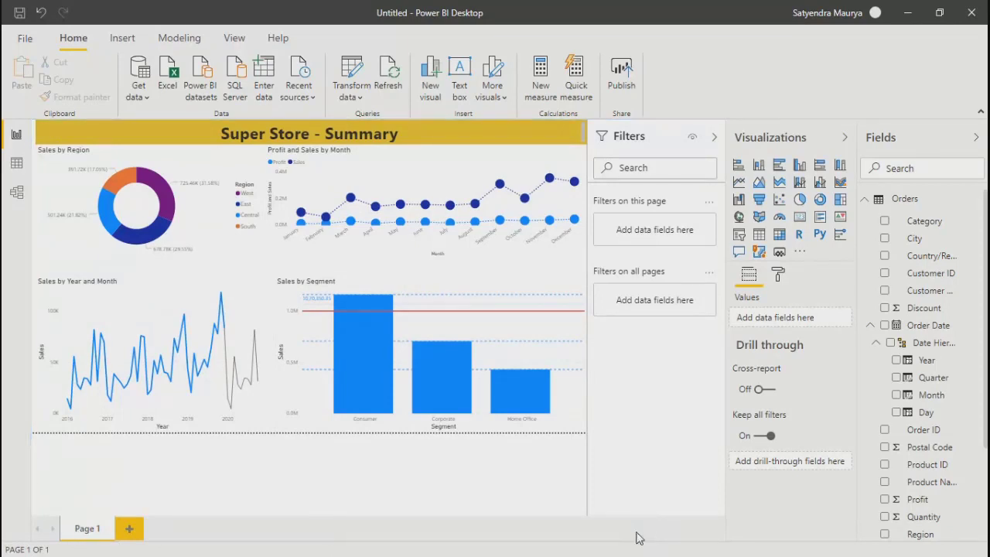
left_click(130, 531)
left_click(195, 530)
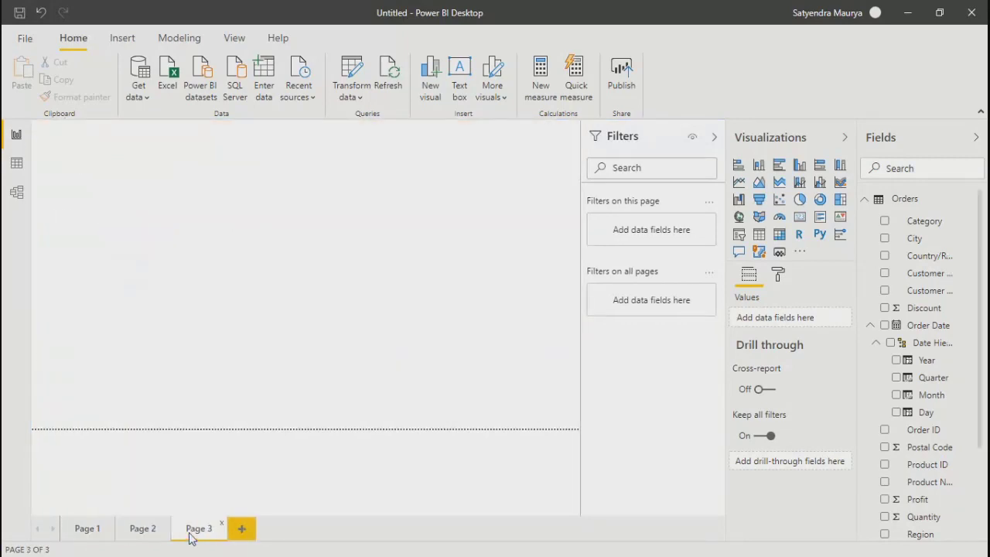
left_click(83, 534)
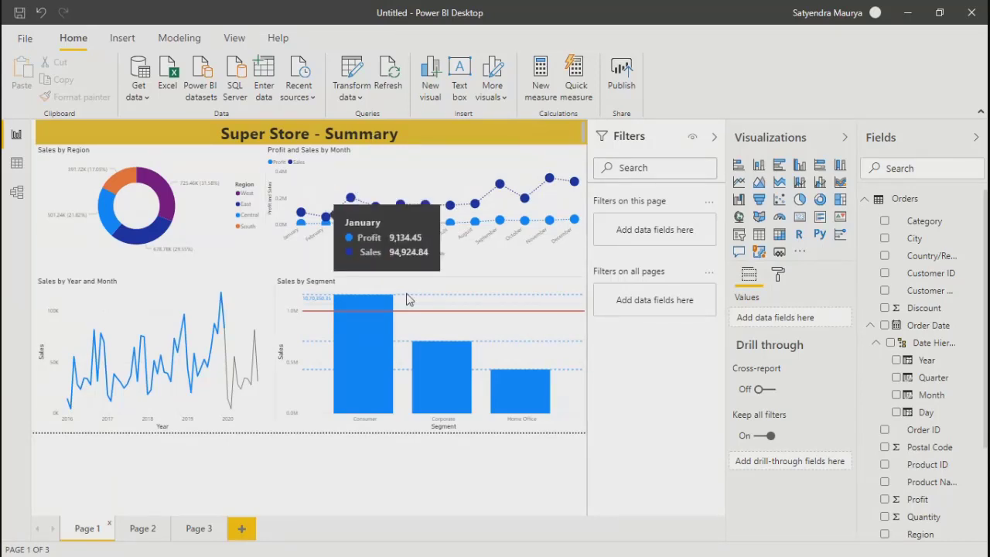
Step: Rename the first report page as Summary
double_click(86, 529)
type("Summ")
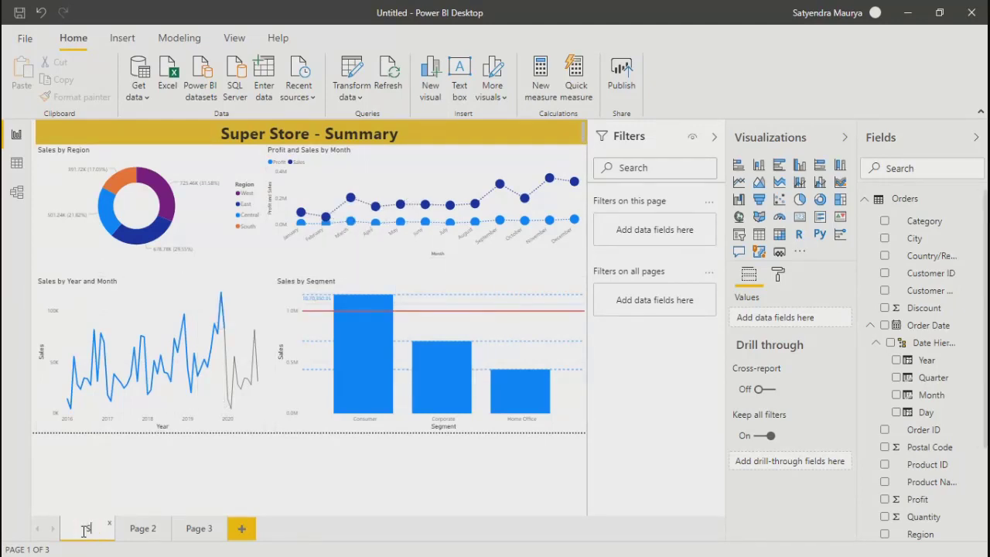
type("ary")
left_click(132, 473)
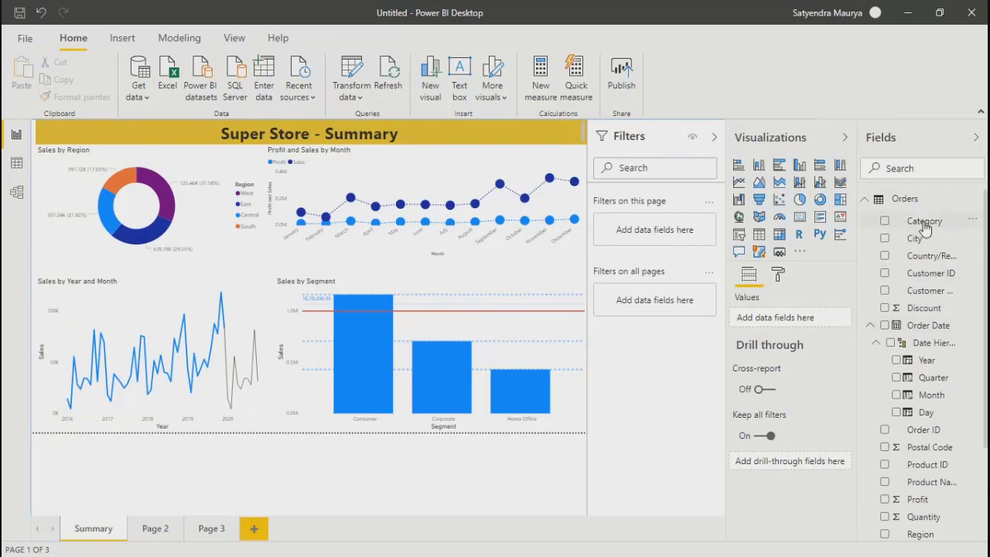
Step: Add Category as a page filter on the Summary page, require single selection, and try Office Supplies, Technology and Furniture in turn
left_click_drag(925, 227, 645, 241)
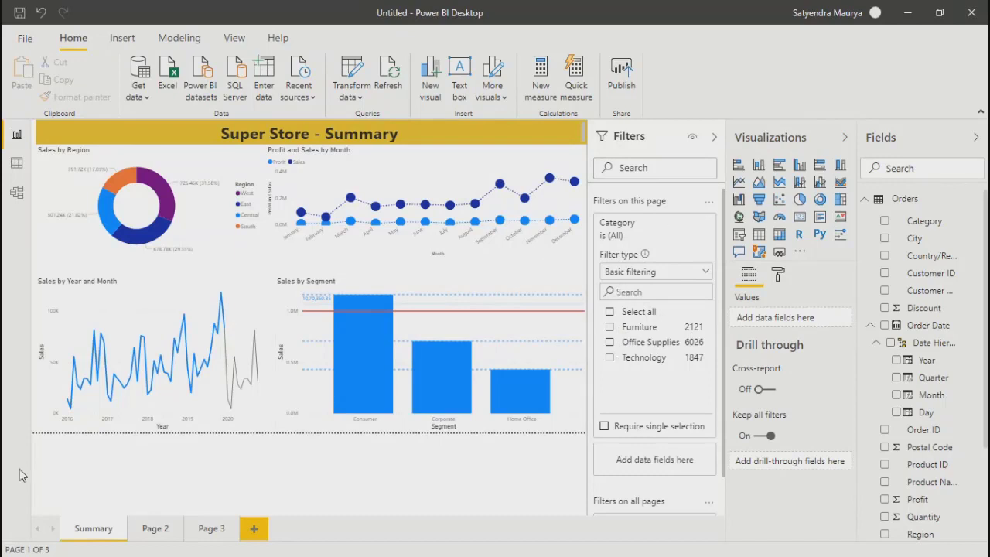
left_click(604, 426)
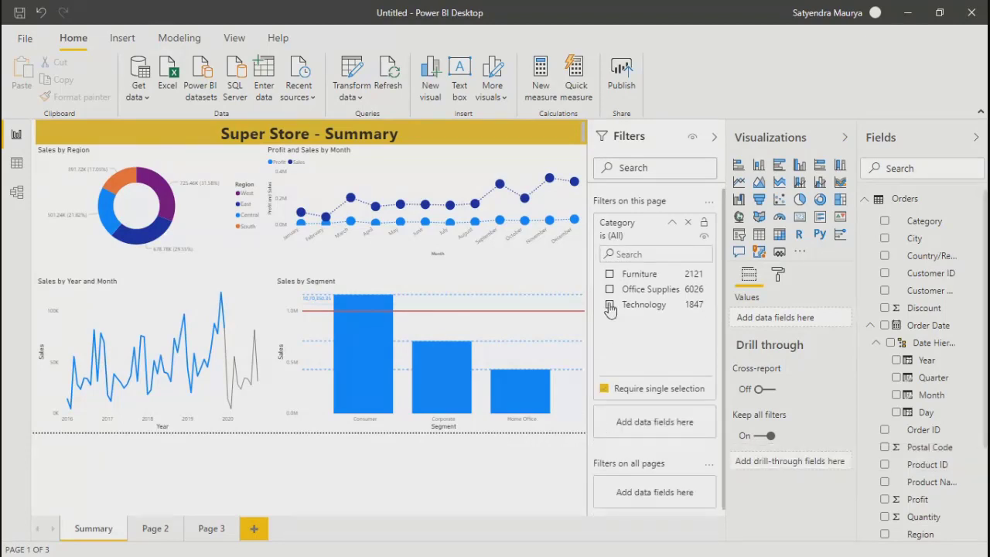
left_click(609, 303)
left_click(611, 289)
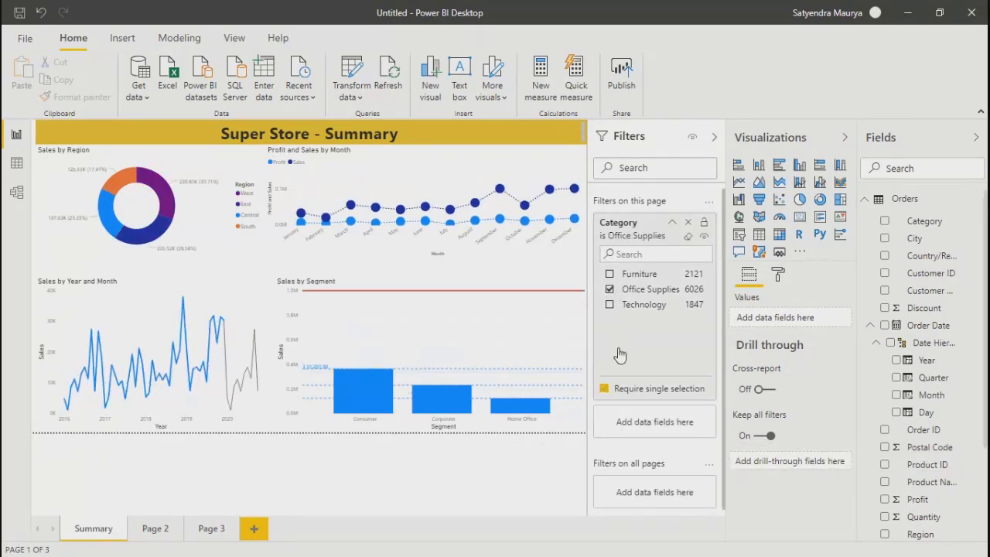
left_click(611, 306)
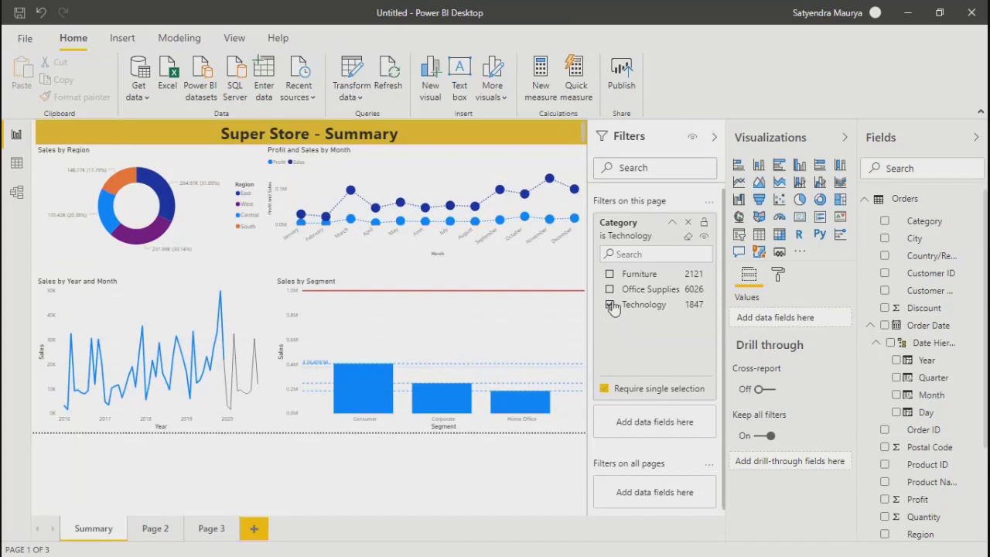
left_click(610, 274)
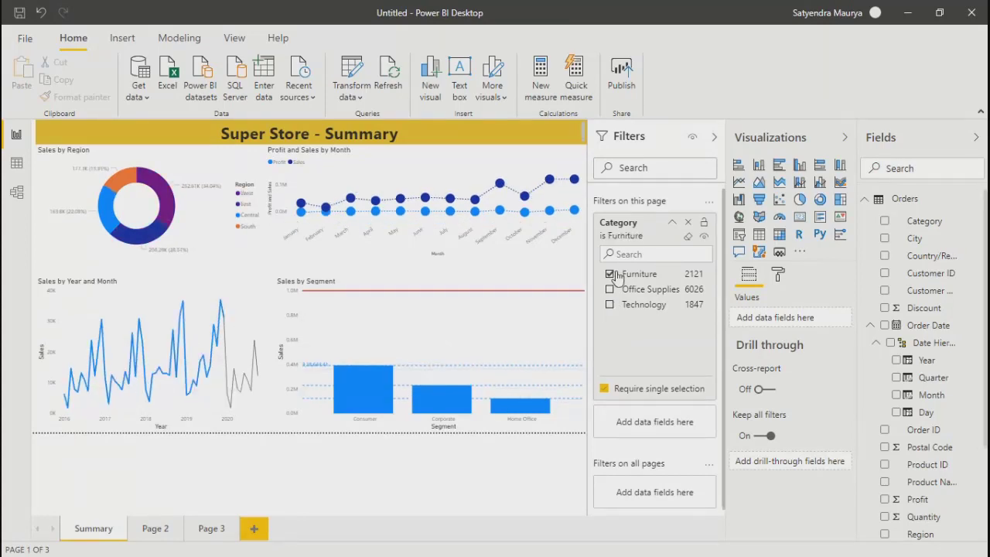
Step: Remove the single-selection requirement from the Category page filter and reset its selection to all categories
left_click(606, 391)
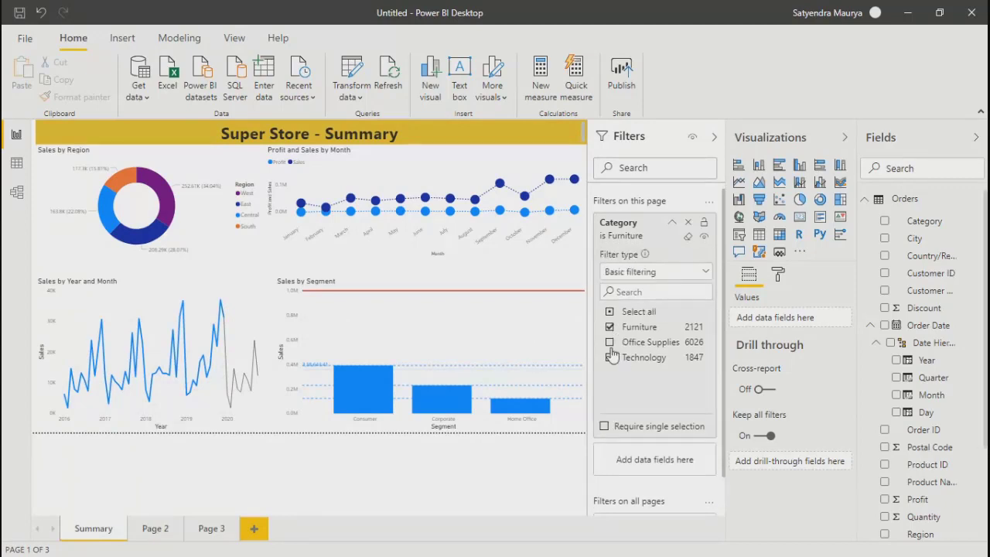
left_click(609, 343)
left_click(609, 359)
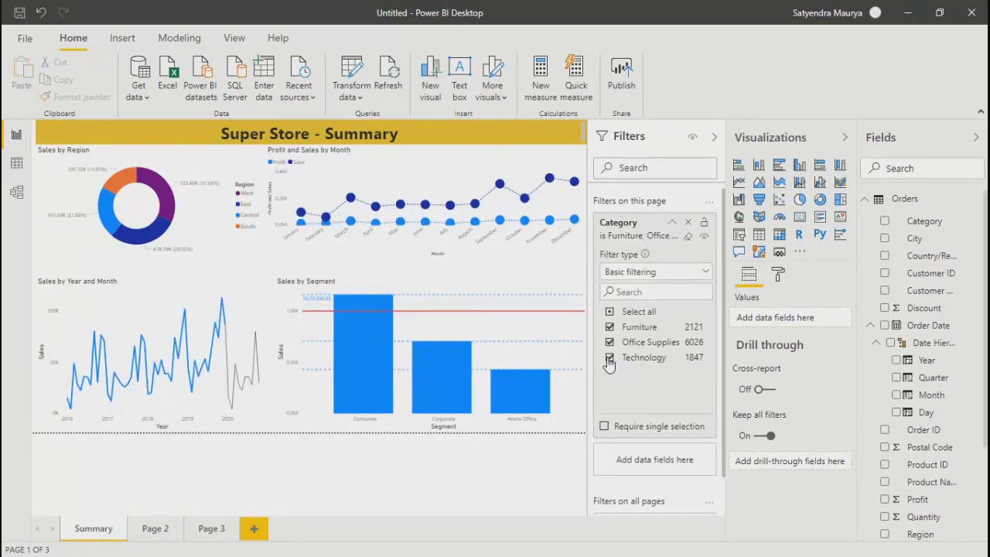
left_click(611, 313)
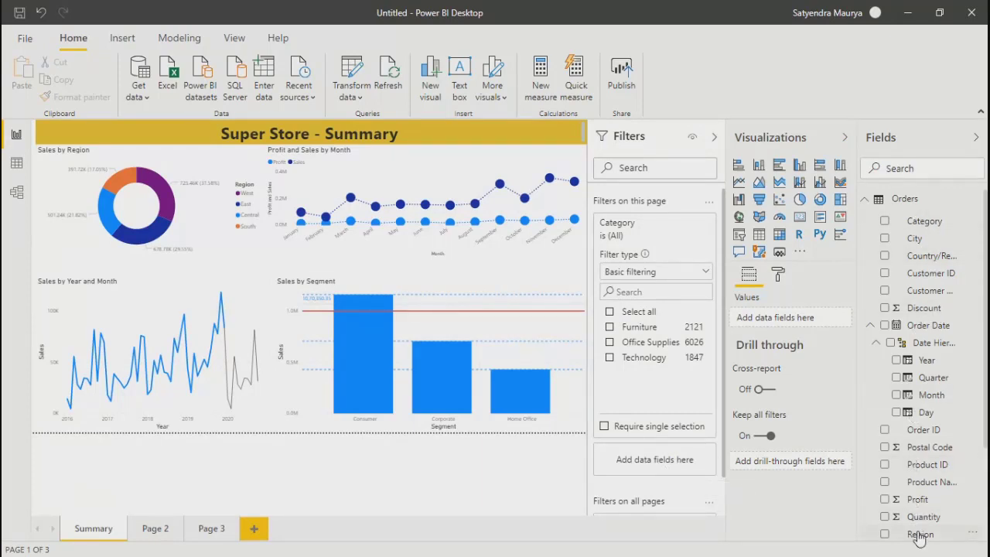
Step: Add Region as a second filter on the Summary page
left_click_drag(919, 537, 648, 467)
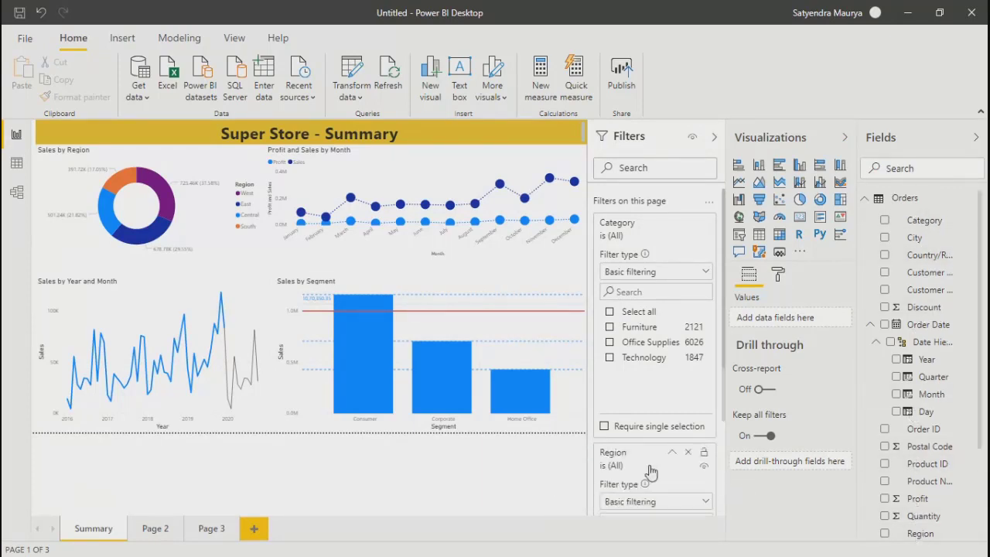
scroll(683, 461, "down", 3)
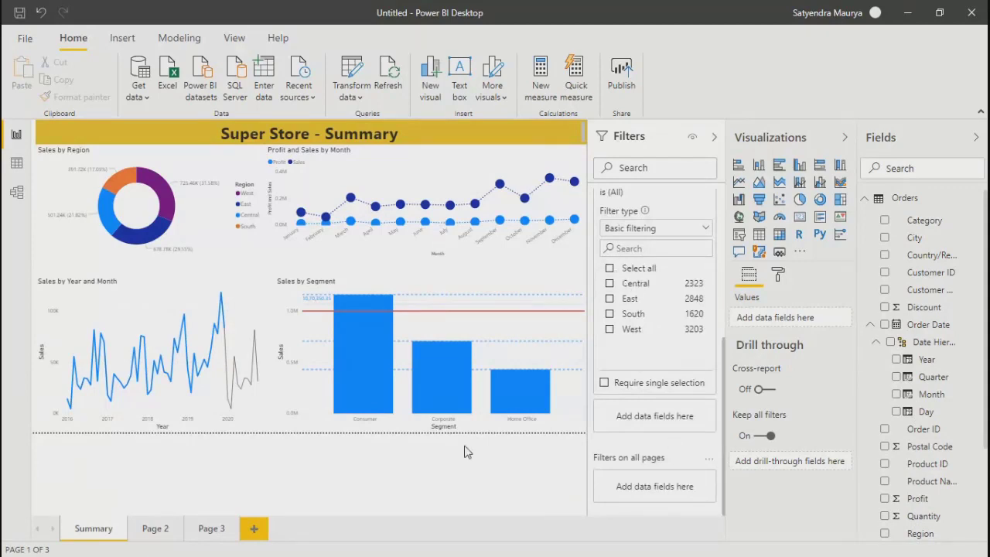
Step: Insert a donut chart on Page 3 and enlarge it to the full height of the page
left_click(212, 530)
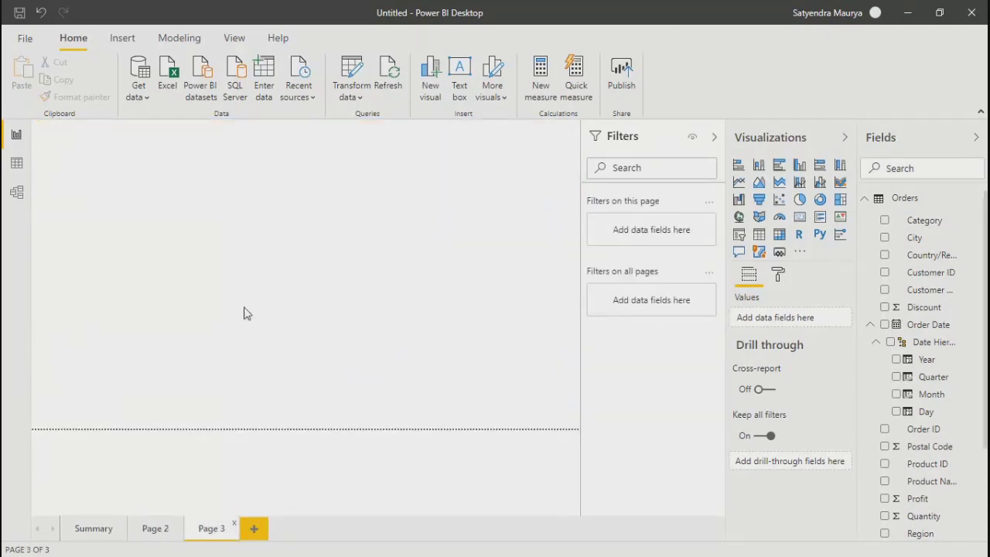
left_click(820, 200)
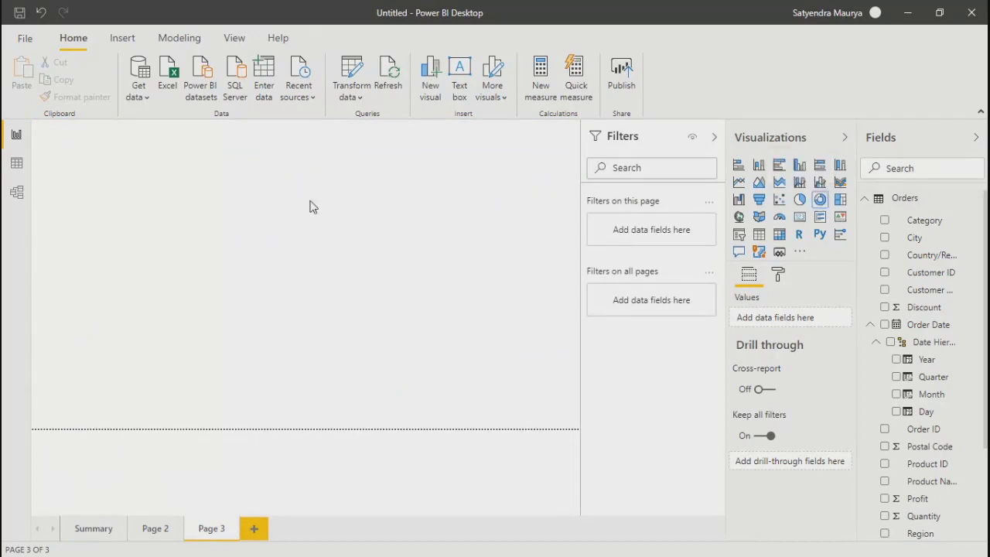
left_click(822, 203)
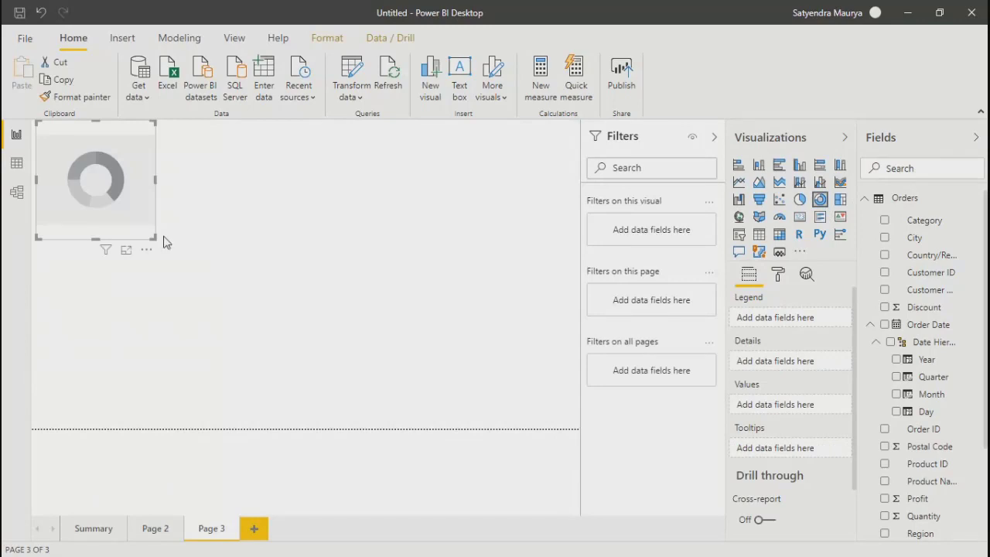
left_click_drag(156, 238, 382, 427)
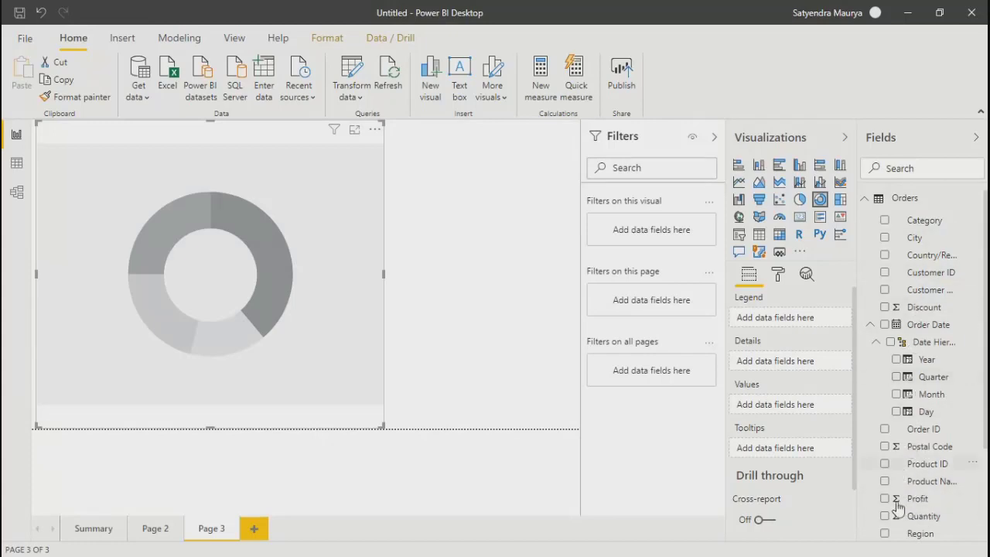
Step: Set State as the donut chart's legend and Profit as its values, and widen the chart to the full page width
scroll(919, 495, "down", 3)
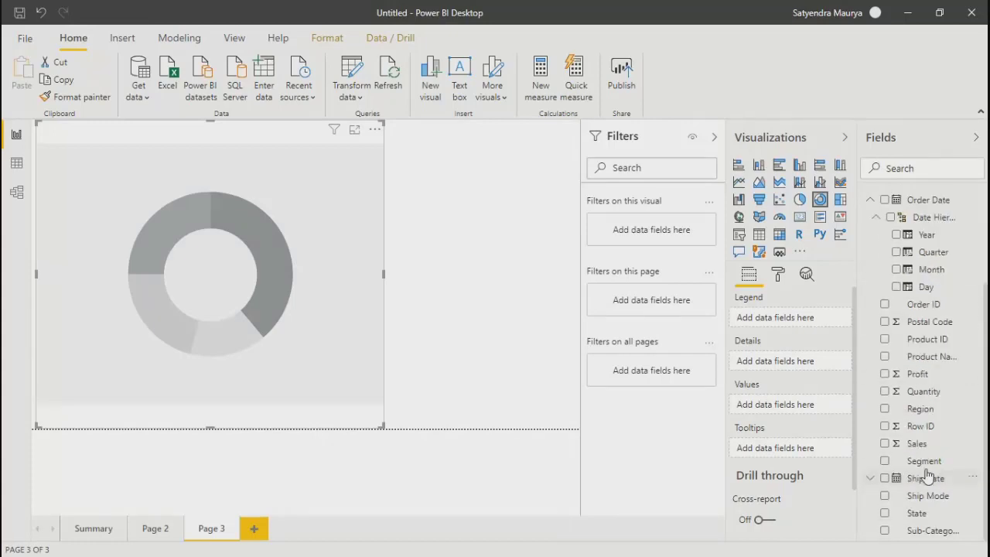
left_click(885, 515)
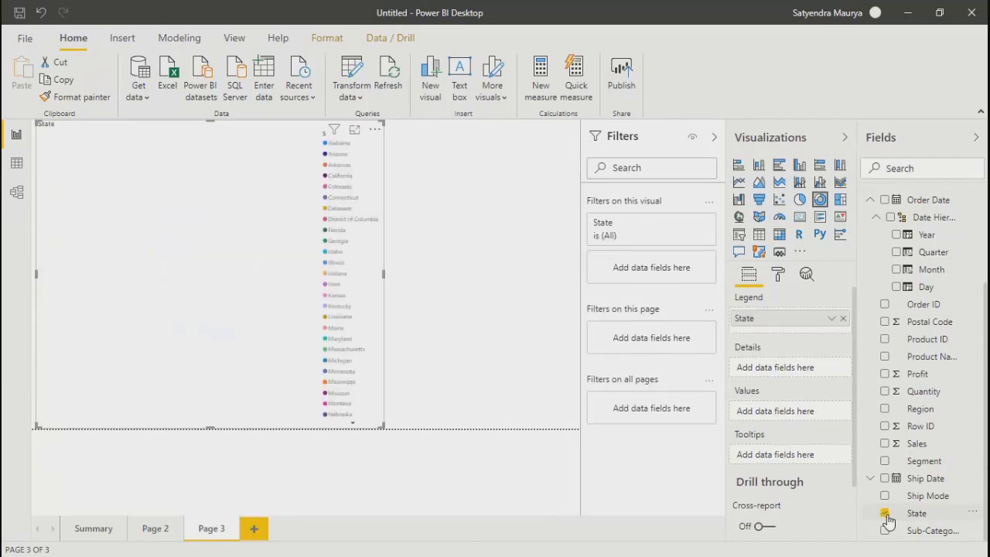
left_click(886, 374)
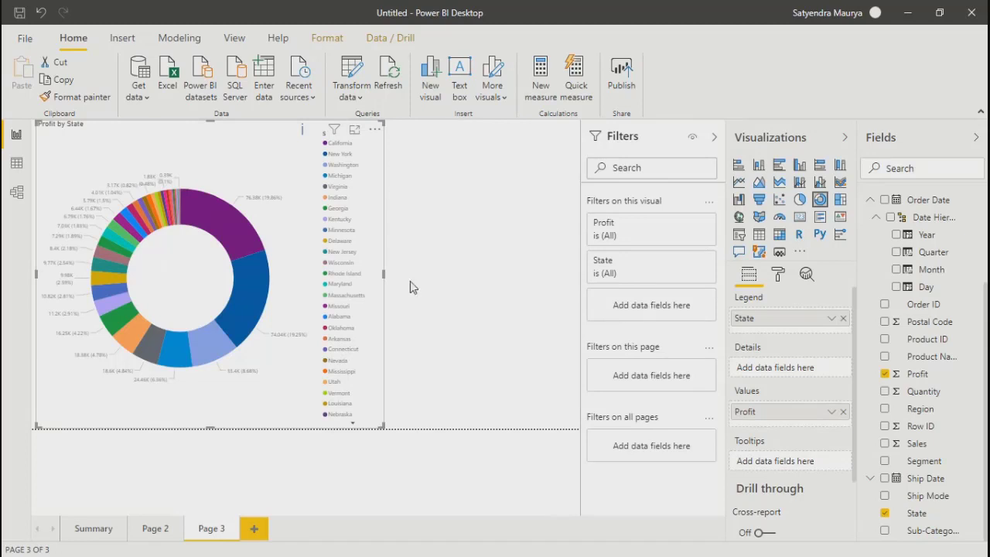
left_click_drag(410, 287, 582, 293)
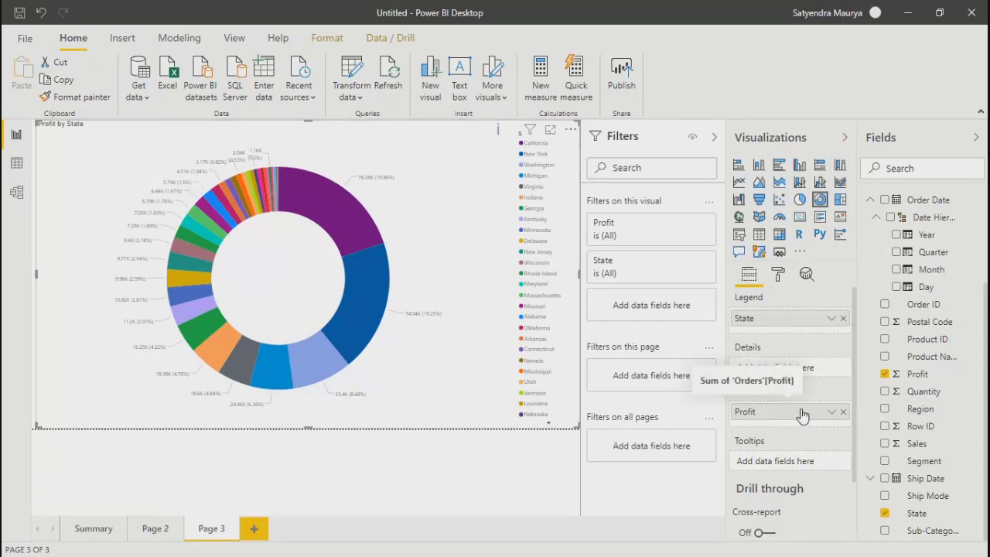
Step: Try removing State from the donut chart's legend, and undo the removal
scroll(802, 416, "down", 2)
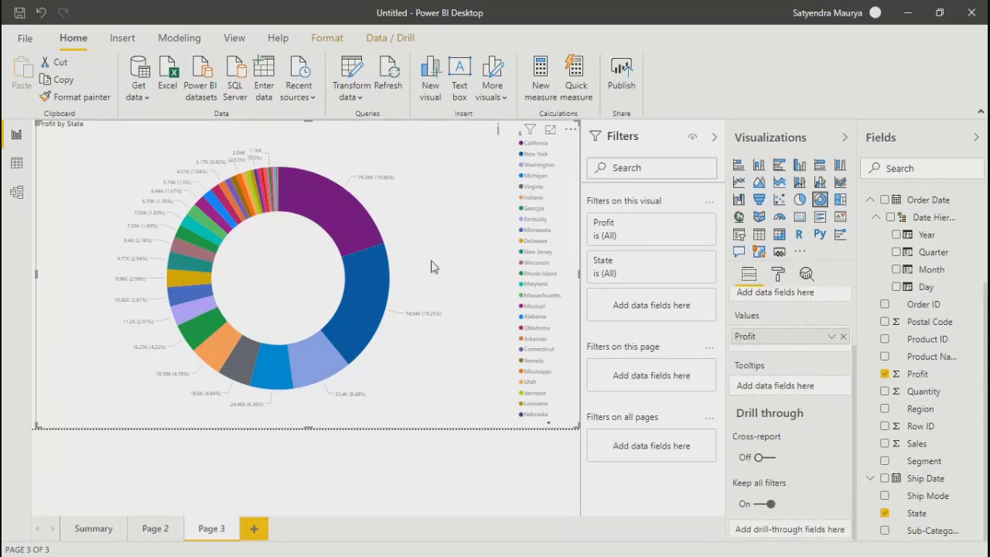
scroll(800, 419, "up", 2)
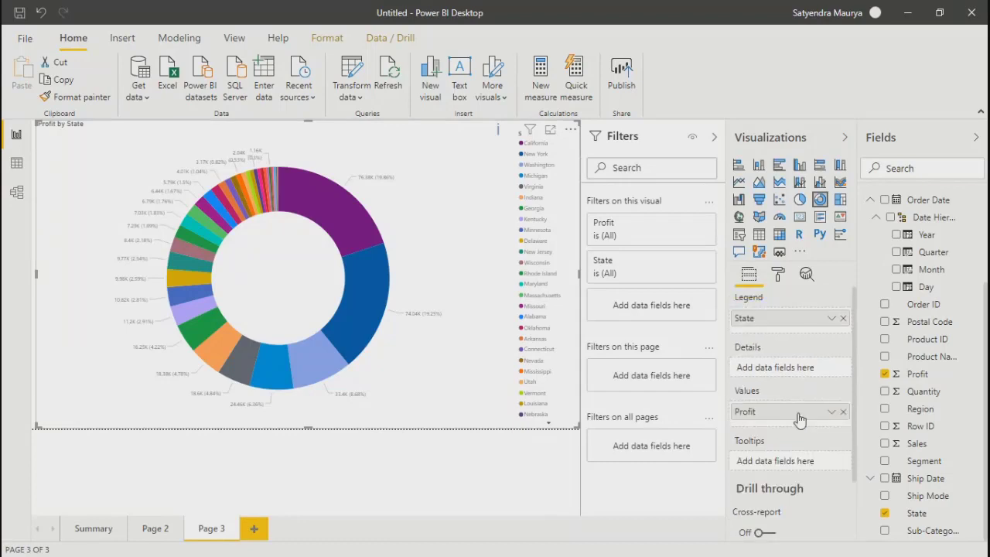
left_click(843, 319)
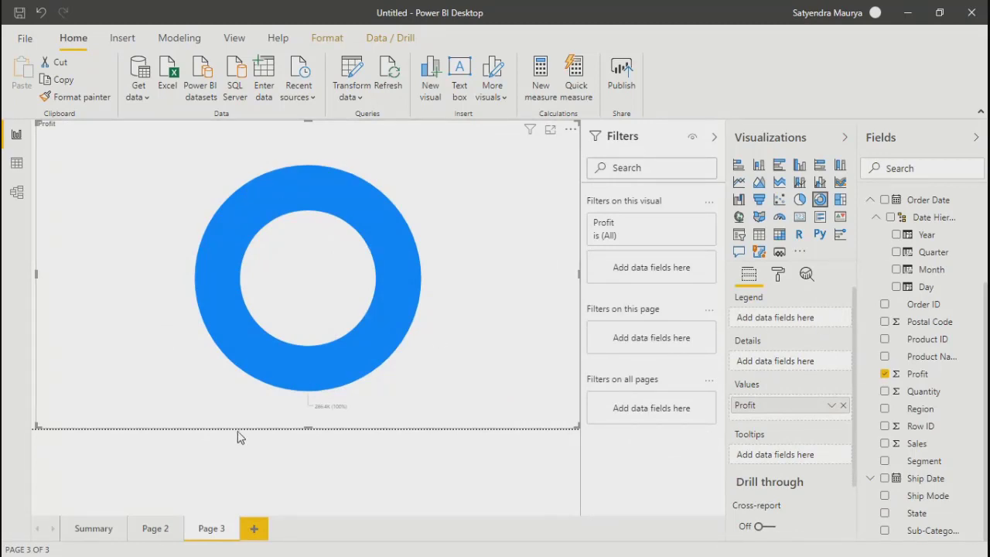
key("ctrl+z")
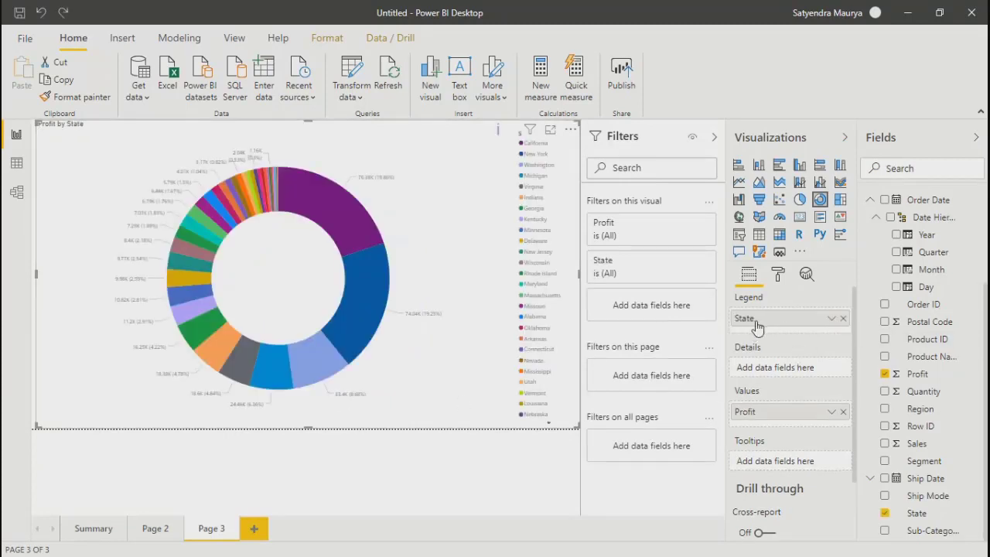
Step: Look through the remaining legend states and move the State field from Legend to Details in the donut chart
left_click(548, 424)
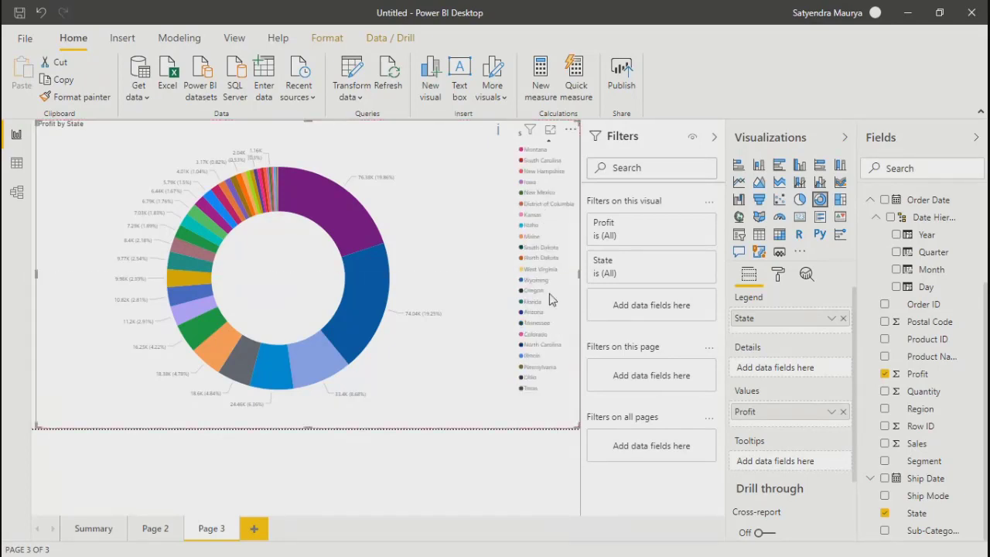
right_click(537, 224)
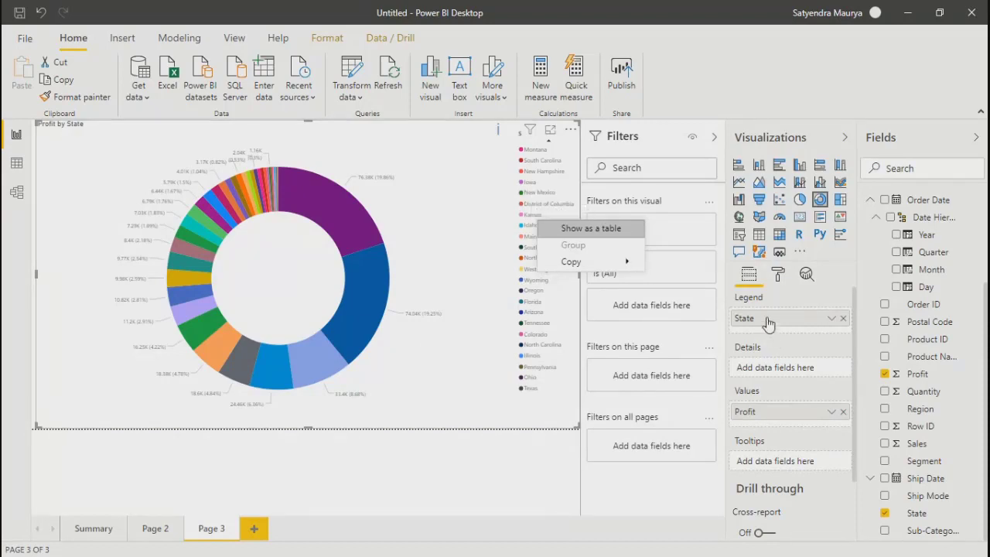
left_click_drag(770, 319, 773, 374)
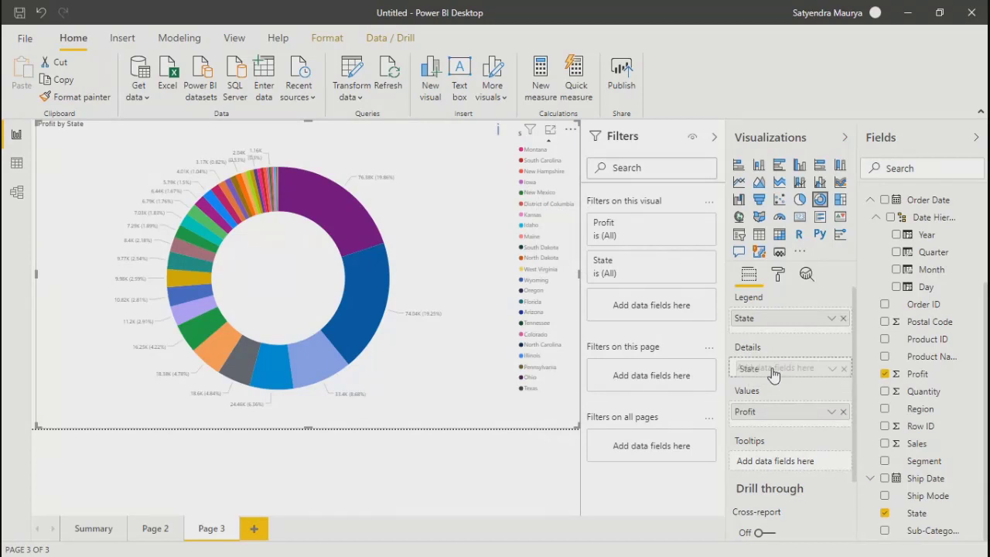
left_click_drag(773, 374, 775, 369)
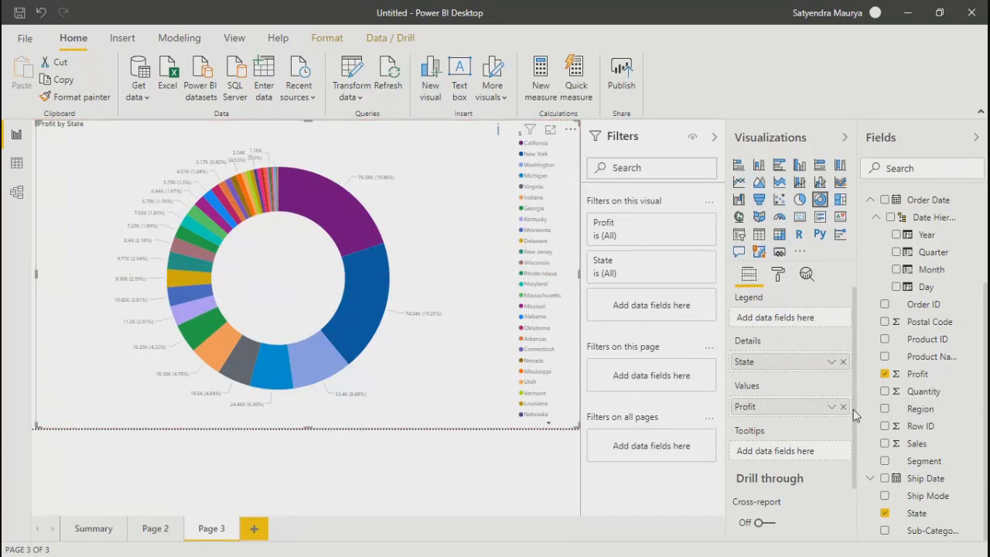
scroll(854, 409, "down", 2)
scroll(853, 410, "up", 2)
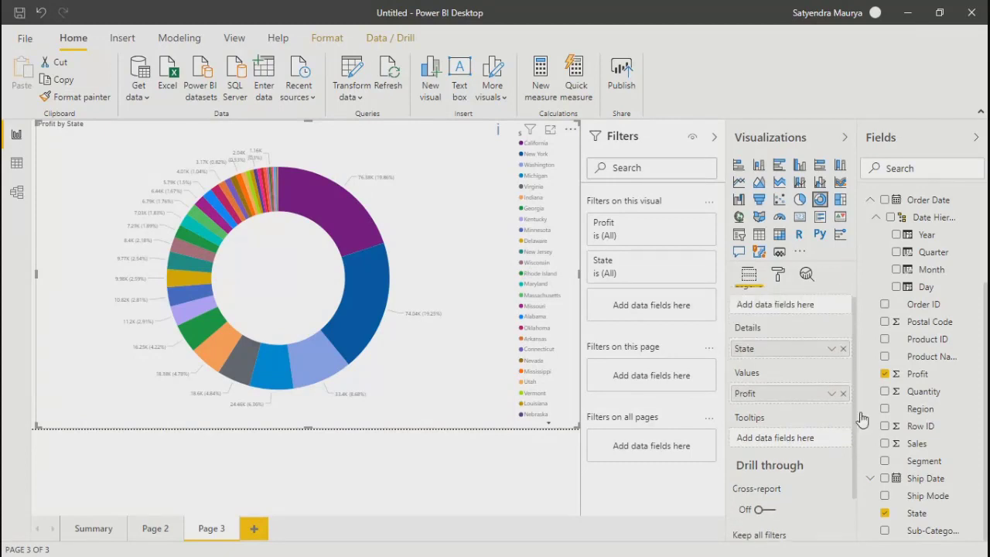
Step: Turn off the legend of the Profit by State donut chart
left_click(778, 275)
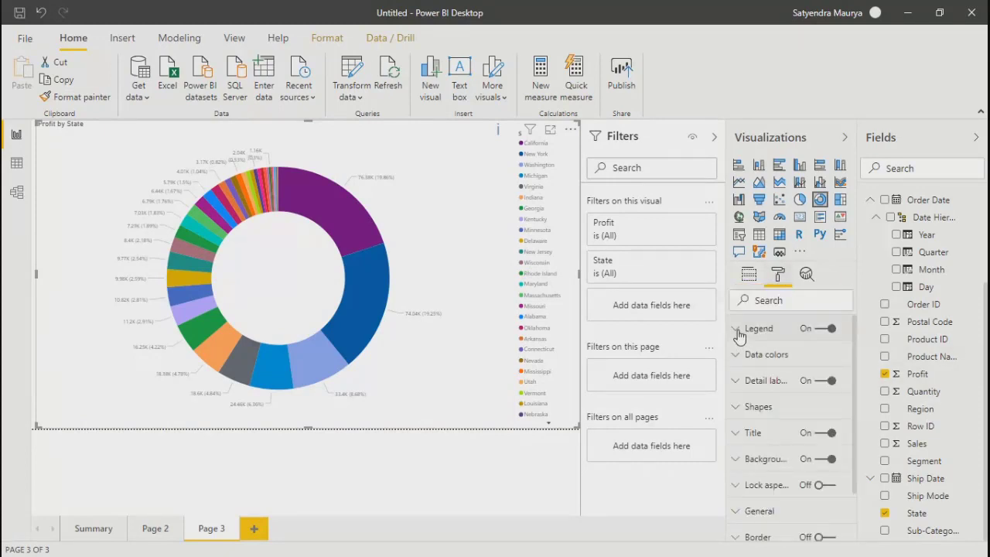
left_click(749, 280)
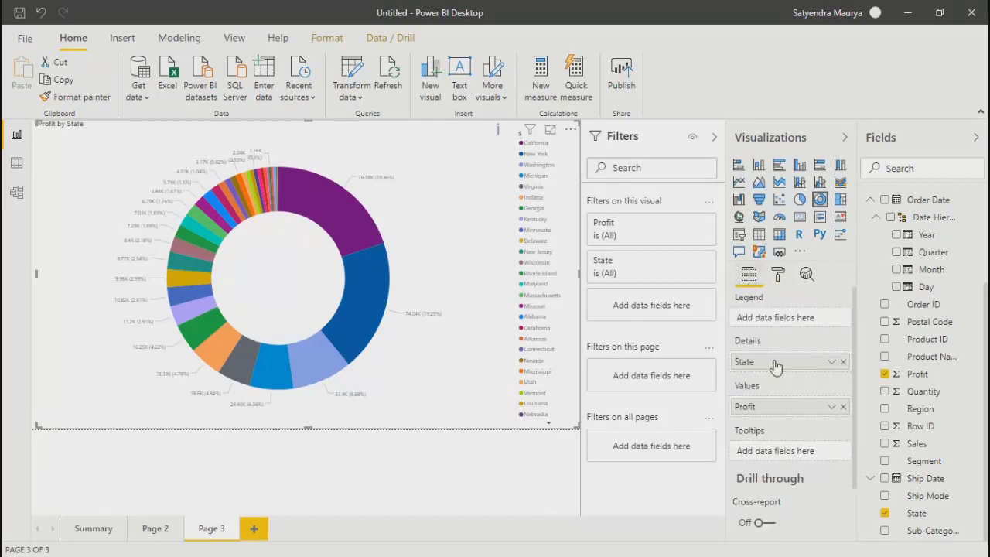
left_click(778, 274)
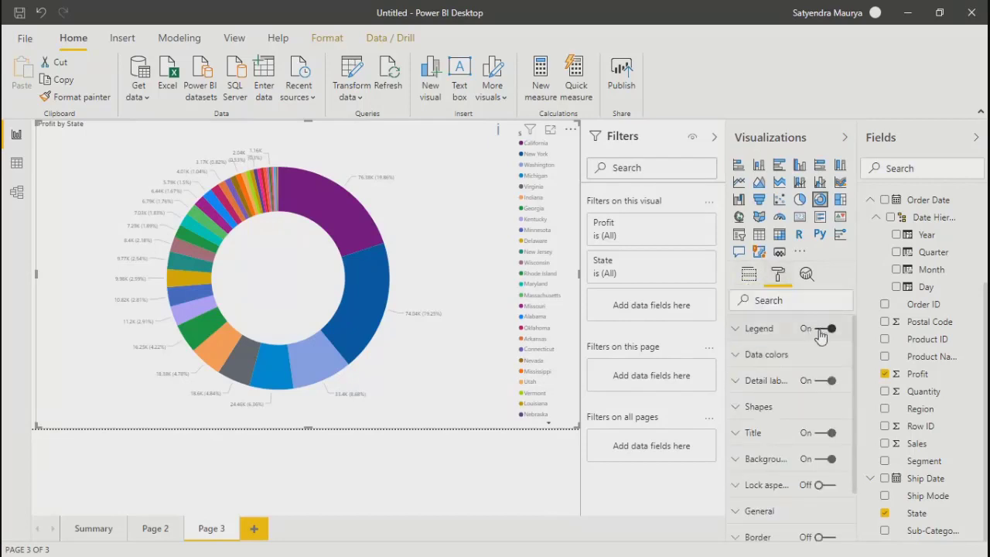
left_click(822, 328)
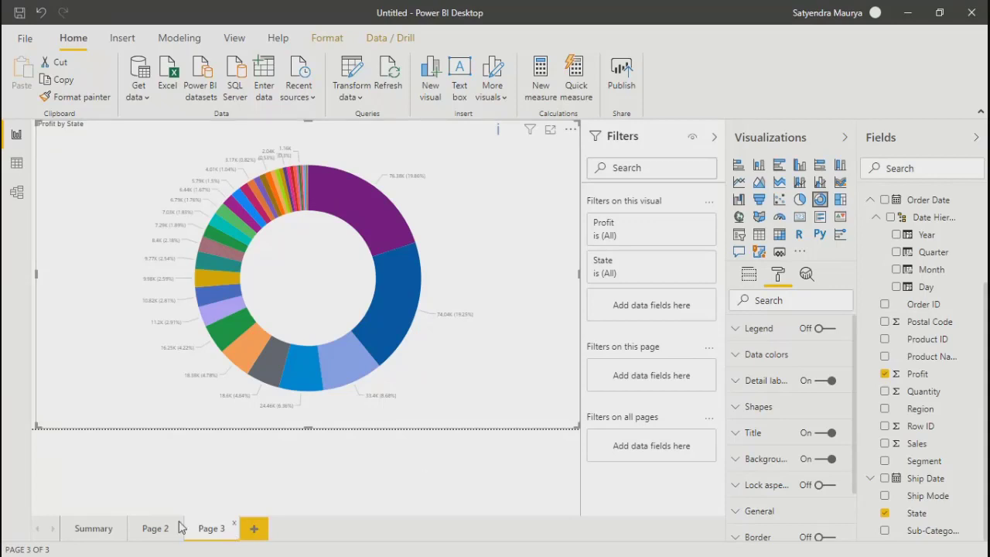
Step: Insert a matrix on Page 2 and enlarge it to fill the page
left_click(155, 529)
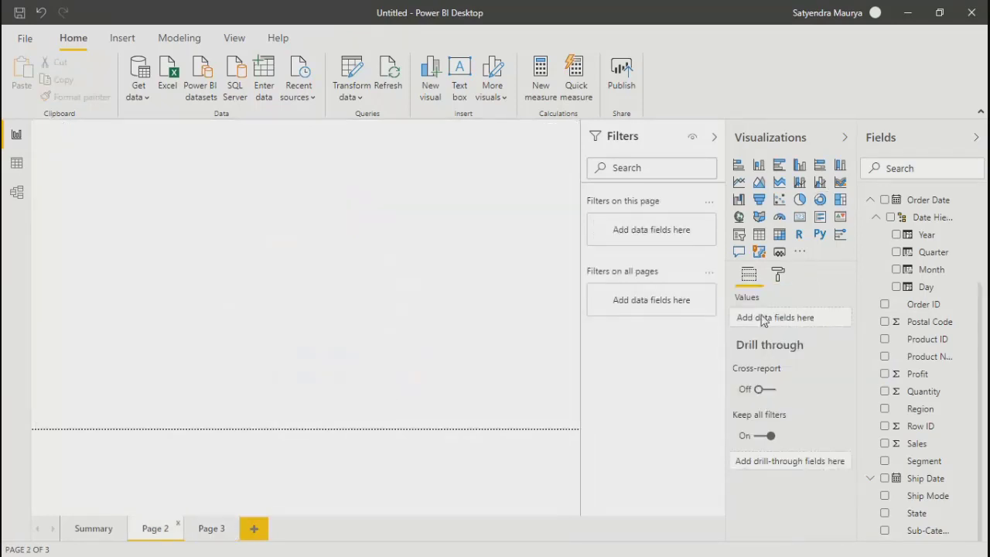
left_click(775, 235)
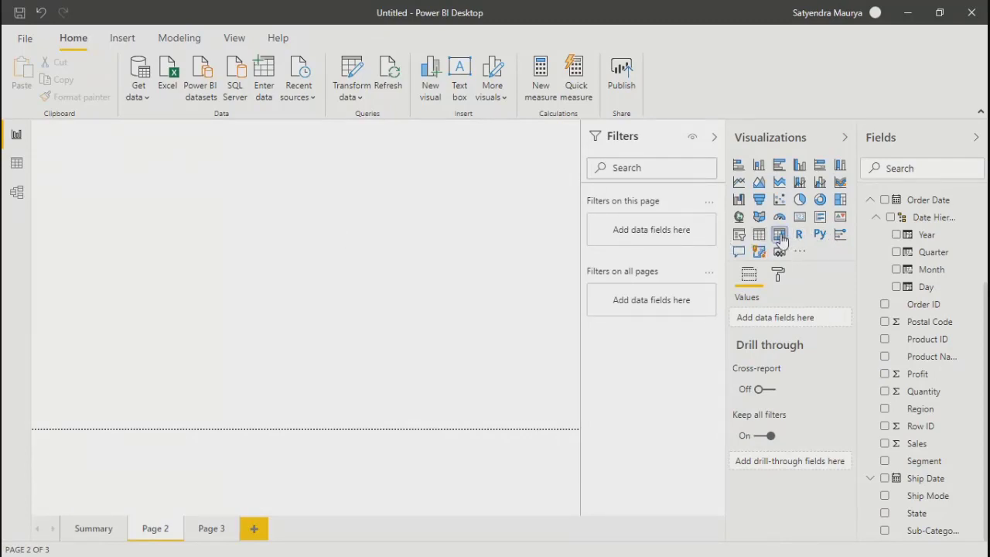
left_click_drag(152, 238, 581, 430)
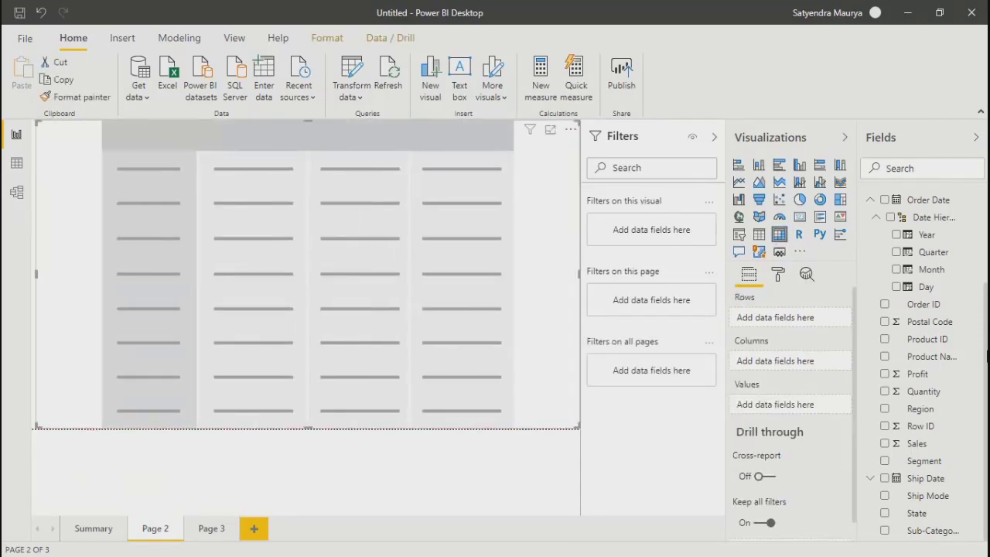
Step: Add Profit and Sales as the matrix values, Category as its rows and Sub-Category as its columns
left_click(885, 375)
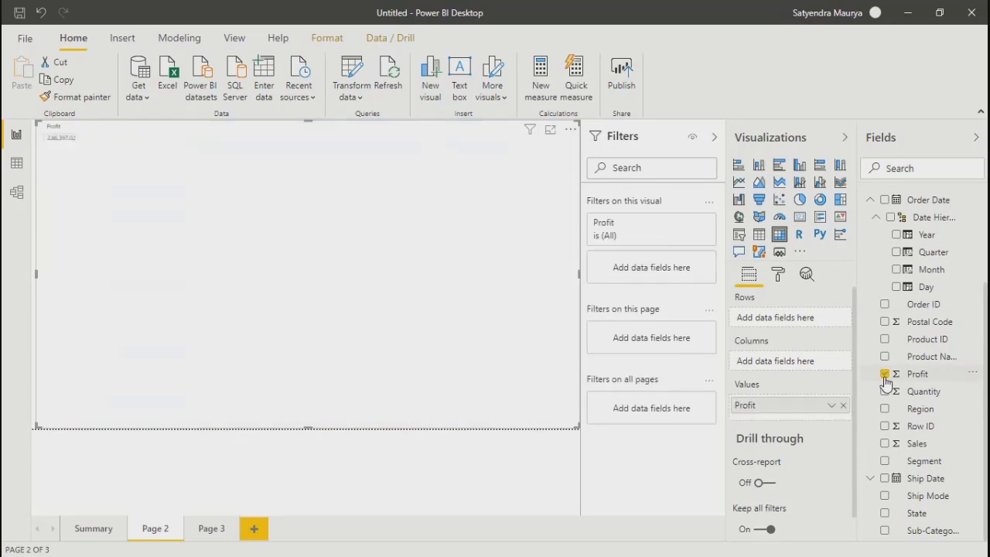
left_click(885, 444)
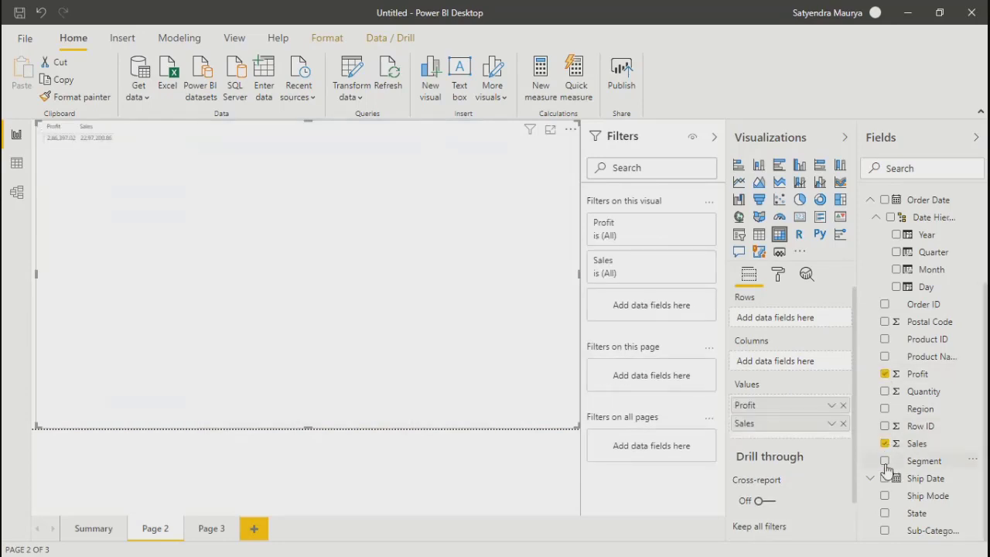
scroll(898, 267, "up", 3)
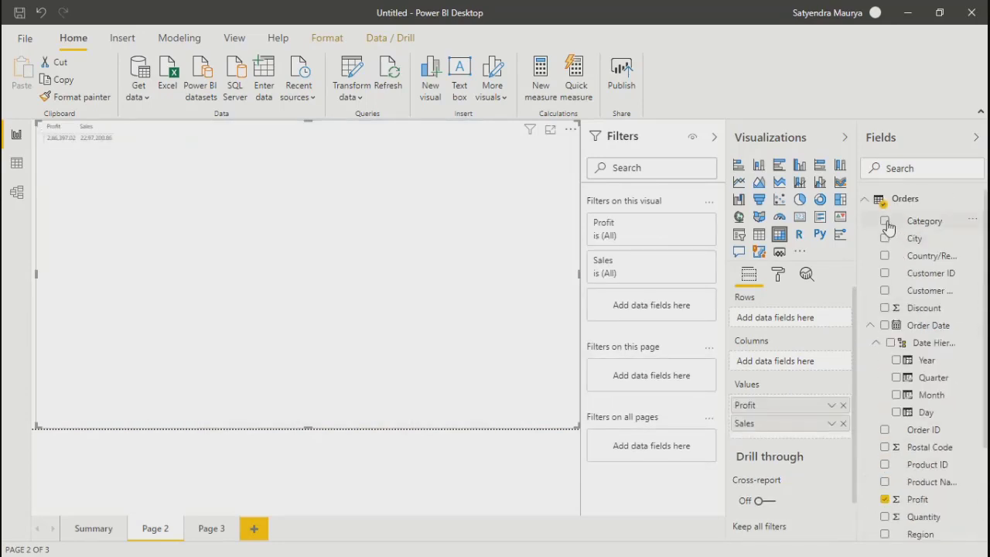
left_click(885, 221)
scroll(921, 421, "down", 3)
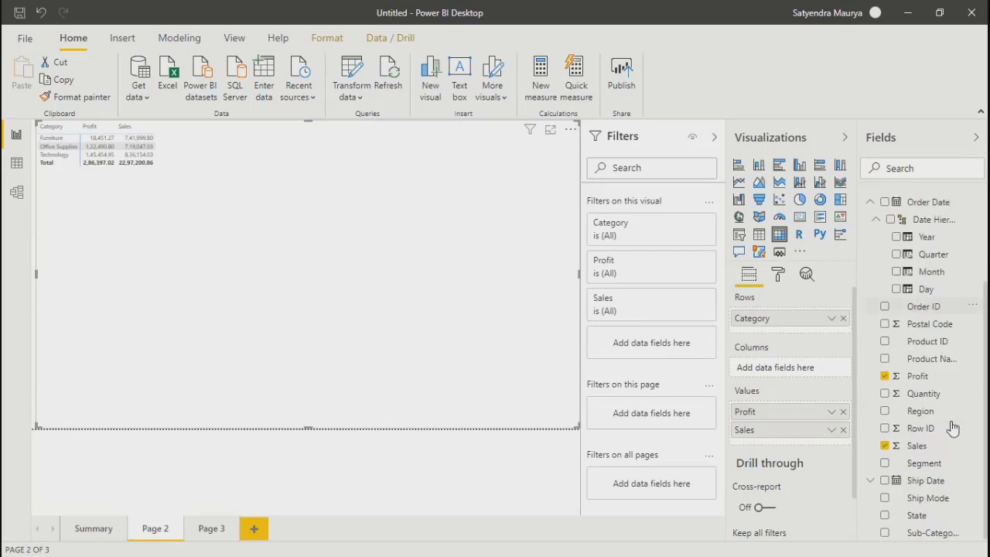
left_click(885, 531)
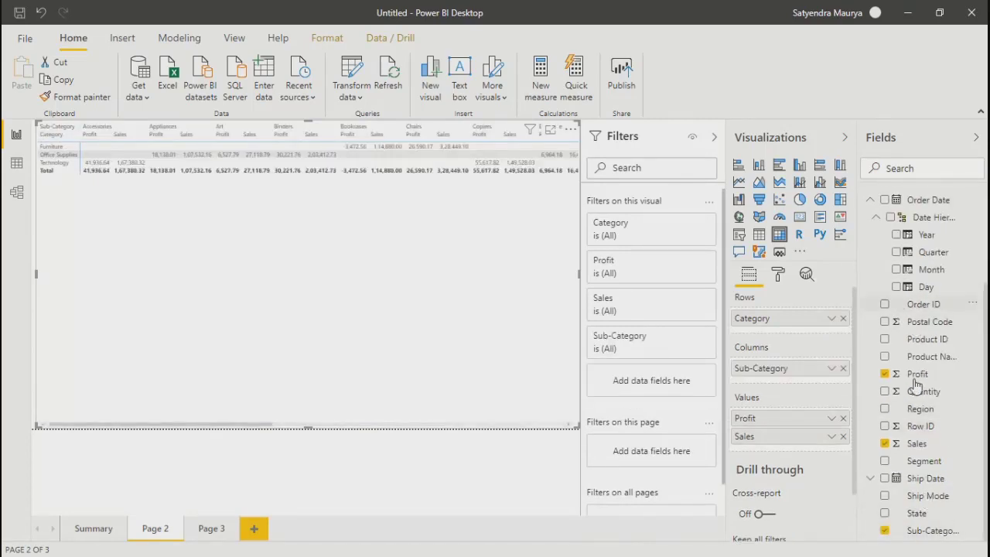
Step: Add the Order Date hierarchy as the matrix columns and move Sub-Category beneath Category in the rows, with the rows expanded one level
scroll(905, 379, "up", 3)
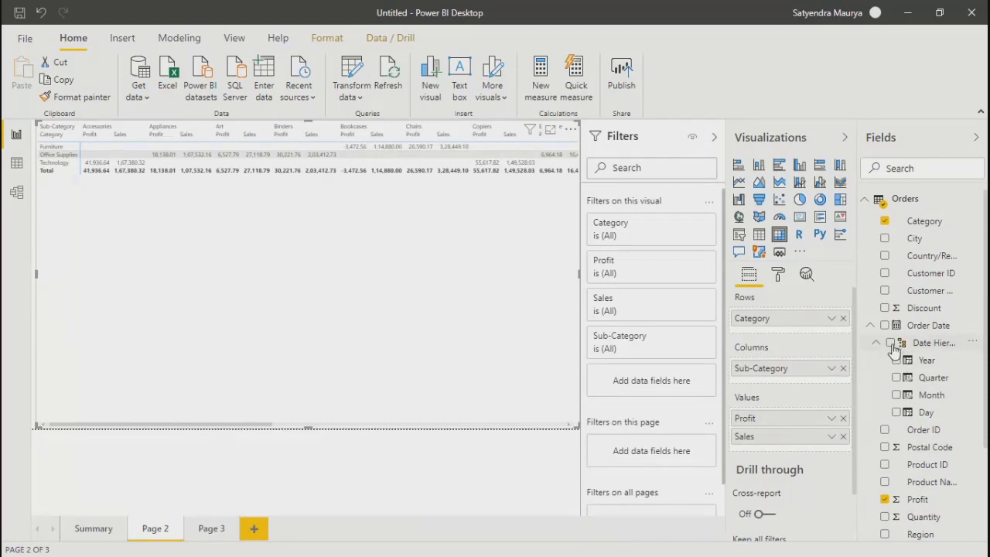
left_click(891, 343)
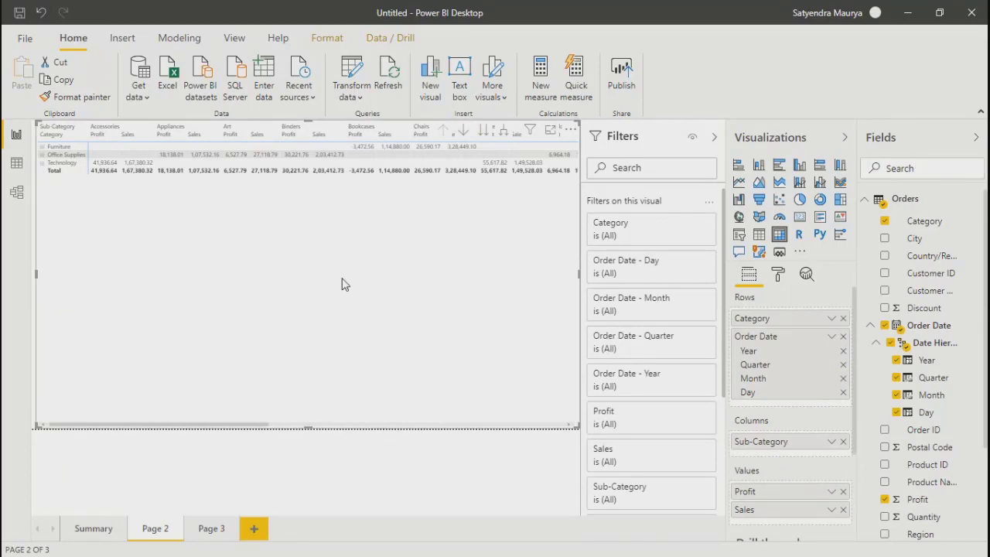
left_click(505, 132)
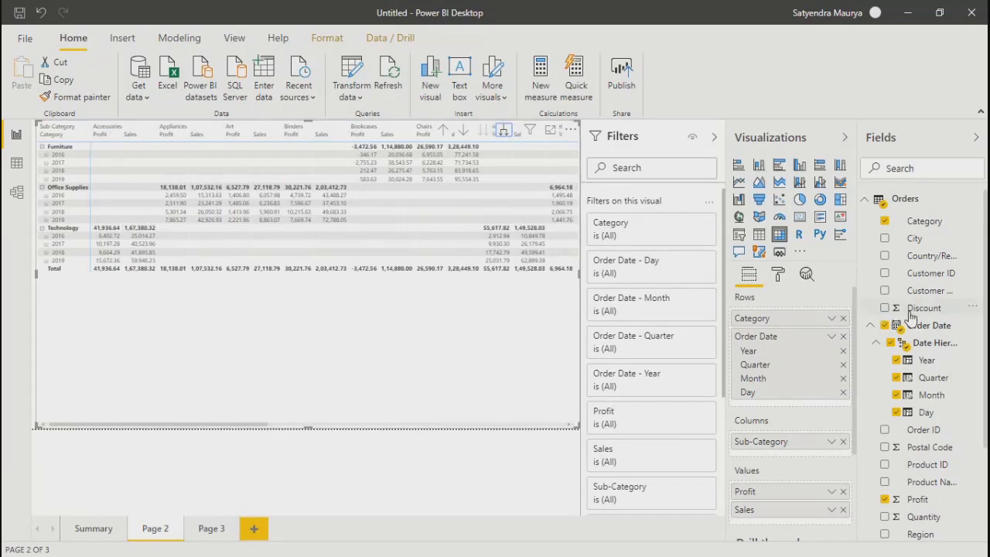
left_click(977, 140)
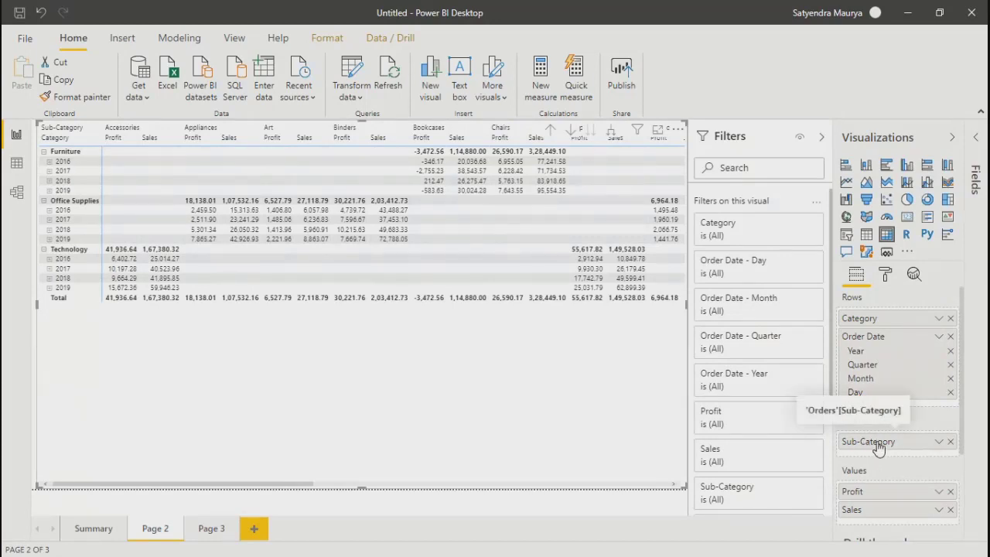
mouse_move(877, 445)
left_mouse_down()
mouse_move(870, 330)
mouse_move(866, 469)
mouse_move(875, 457)
left_mouse_up()
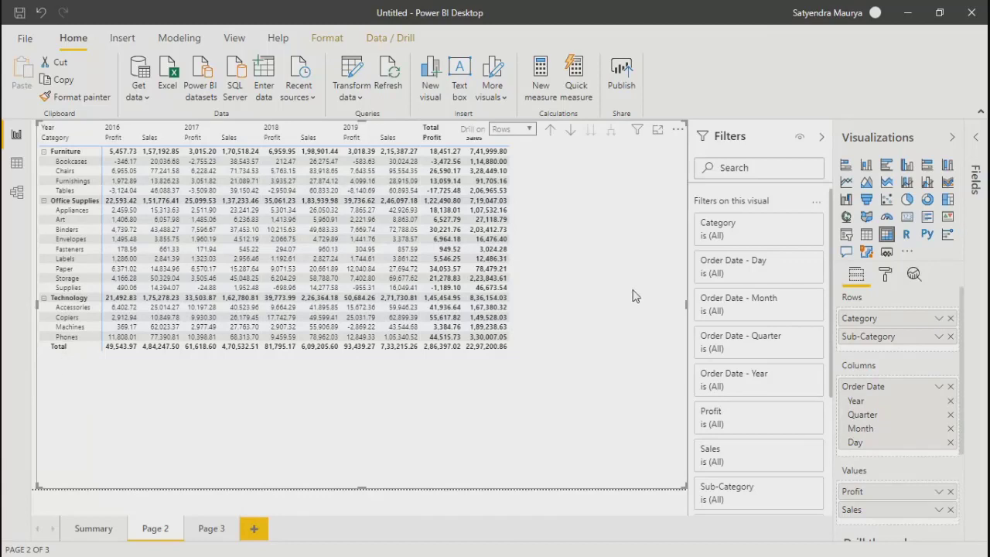
Step: Apply the Contrast alternating rows style to the matrix
left_click(885, 275)
left_click(843, 333)
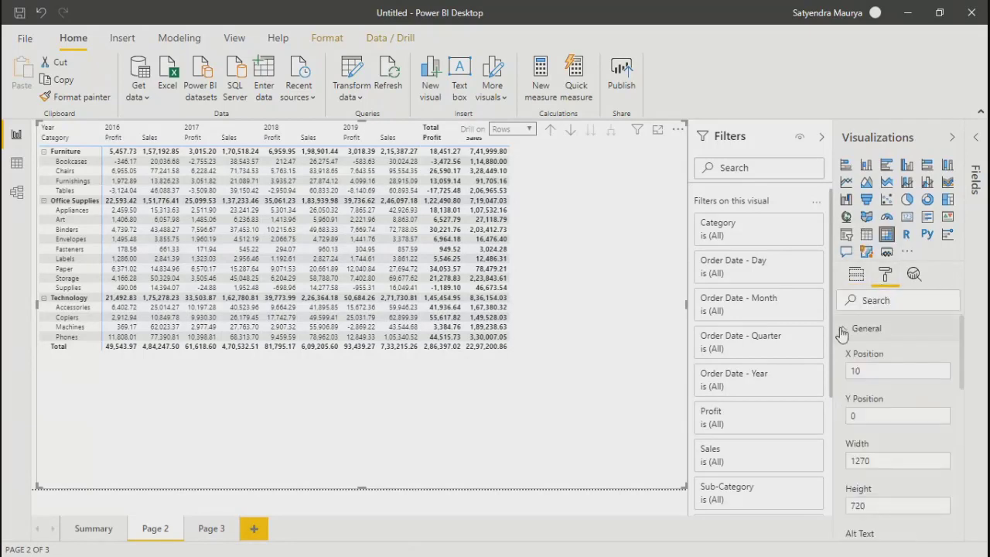
left_click(842, 332)
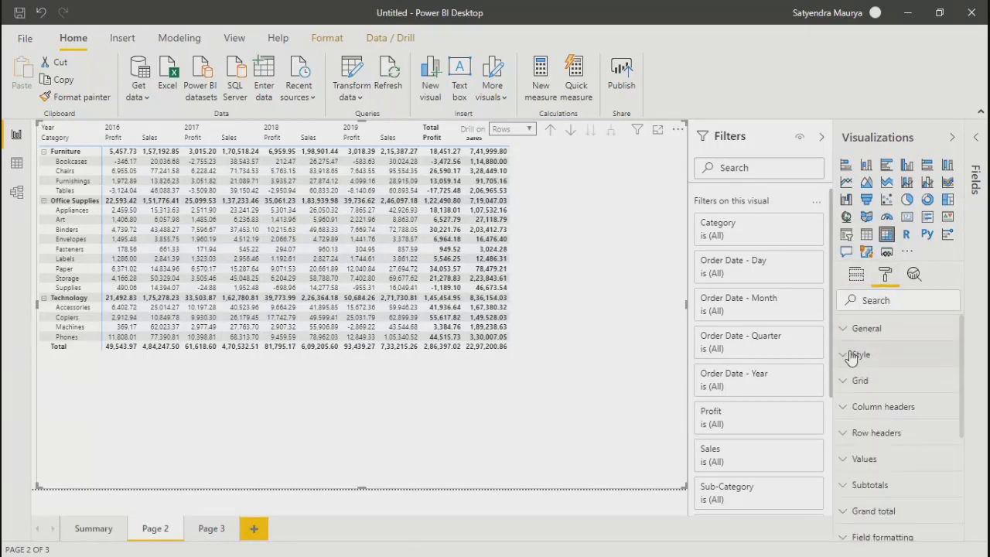
left_click(856, 354)
left_click(878, 398)
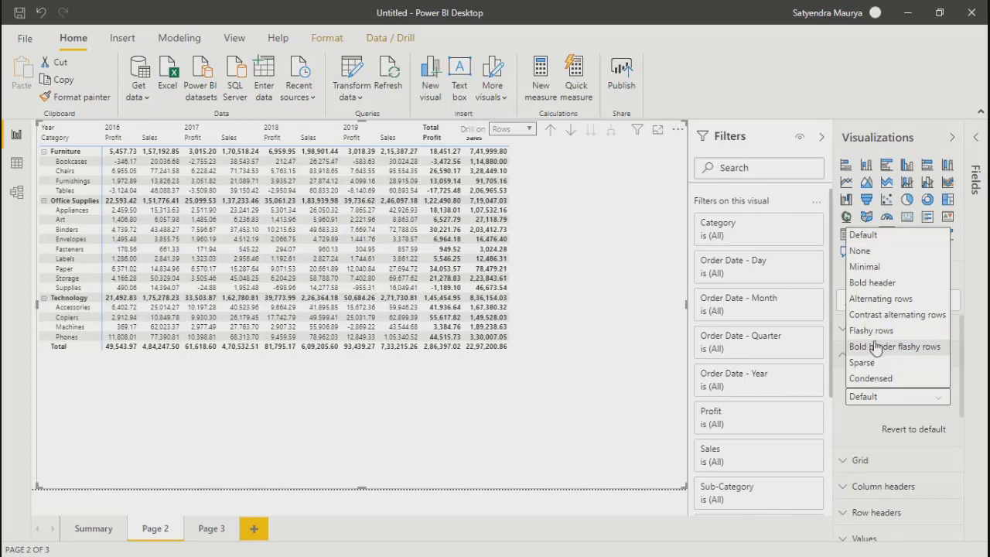
left_click(875, 317)
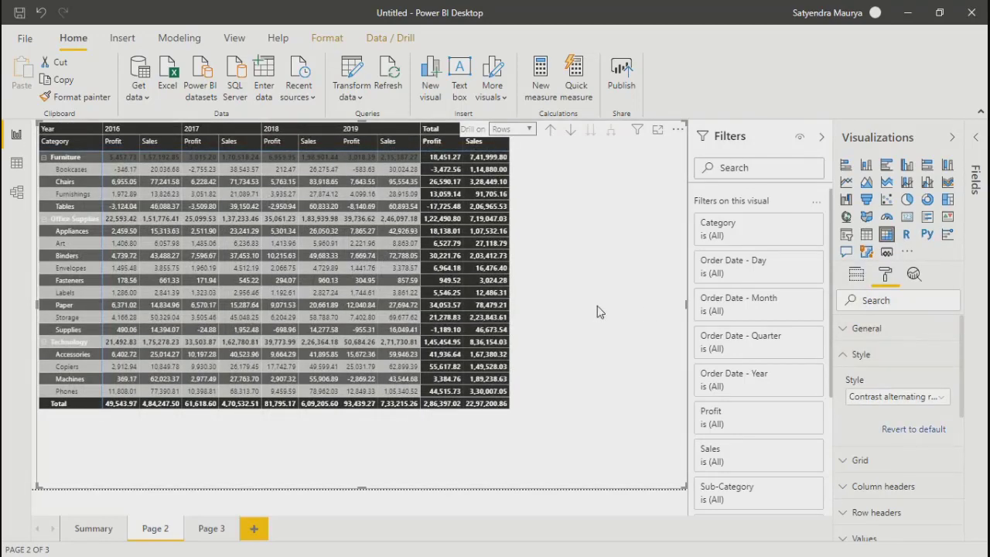
Step: Rename Page 2 as Cross Table
left_click(209, 528)
left_click(158, 529)
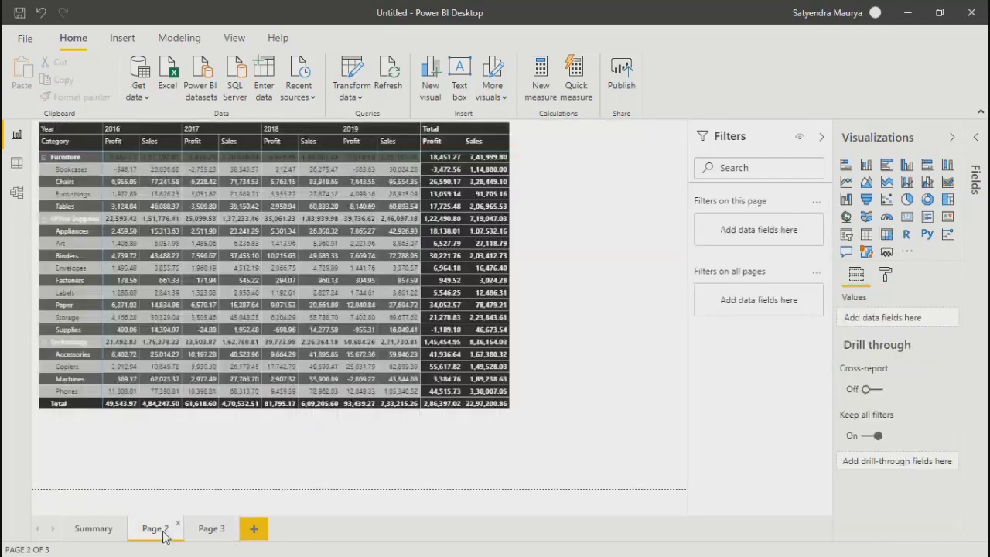
double_click(162, 533)
type("Cro")
left_click(195, 461)
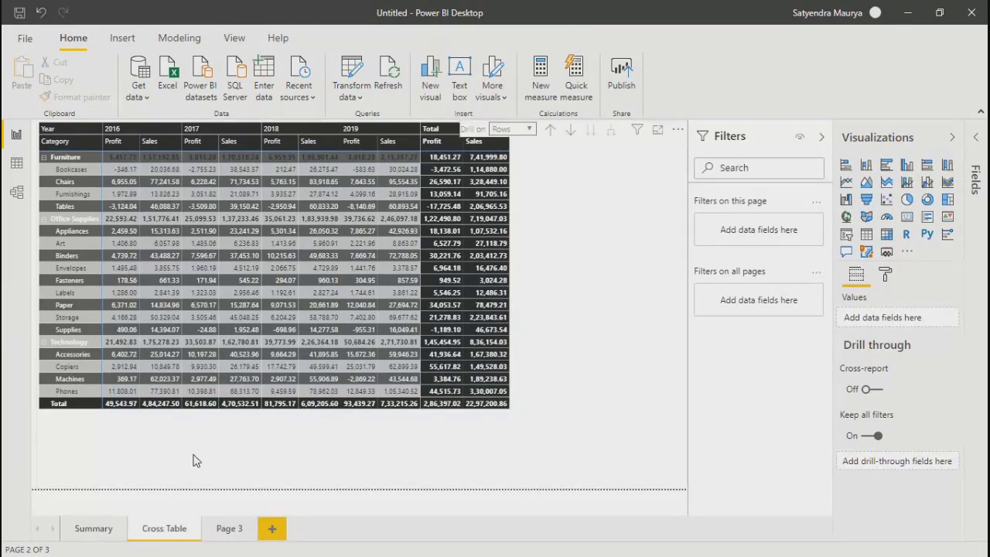
Step: Rename Page 3 as Donut
double_click(227, 529)
type("Donut")
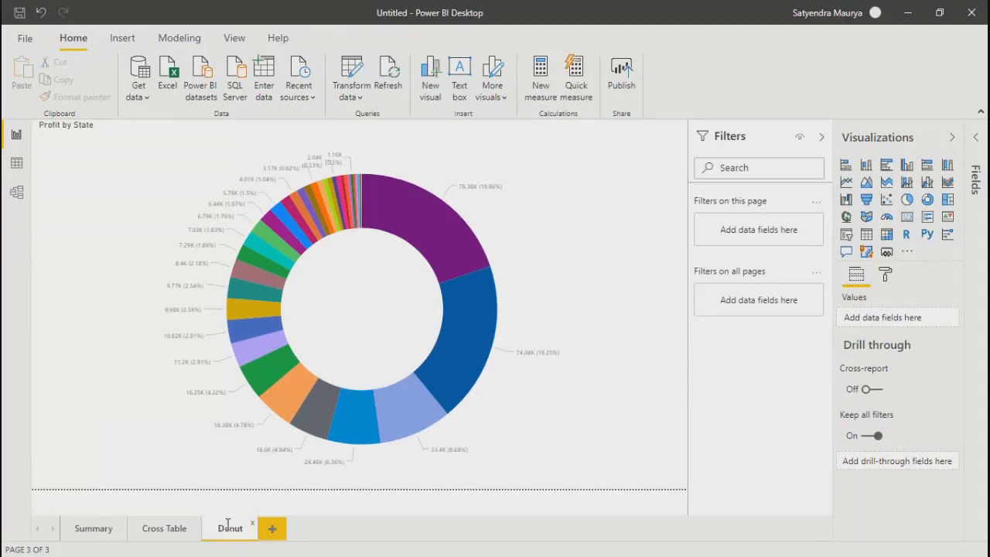
key("Return")
left_click(544, 454)
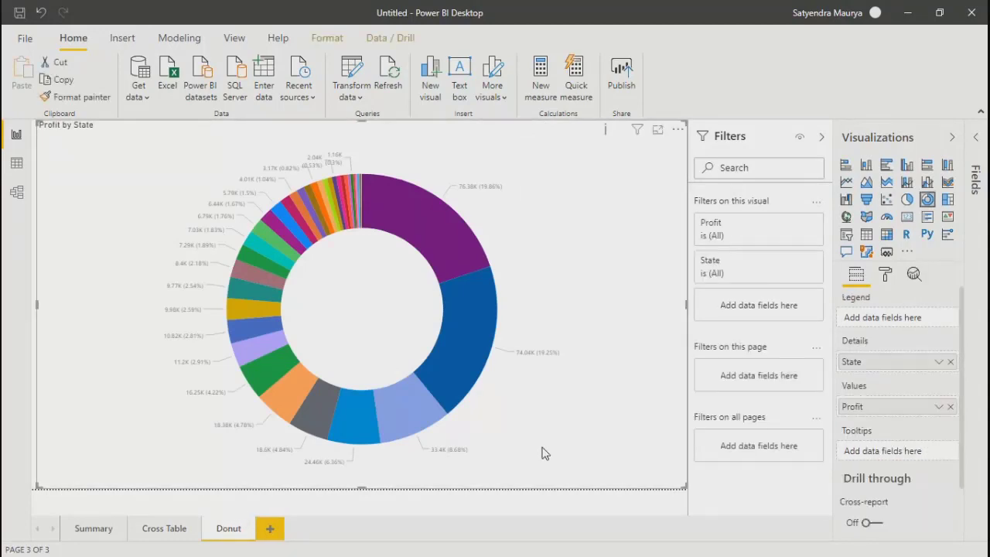
Step: Remove the Region filter from the Summary page's page-level filters
left_click(99, 536)
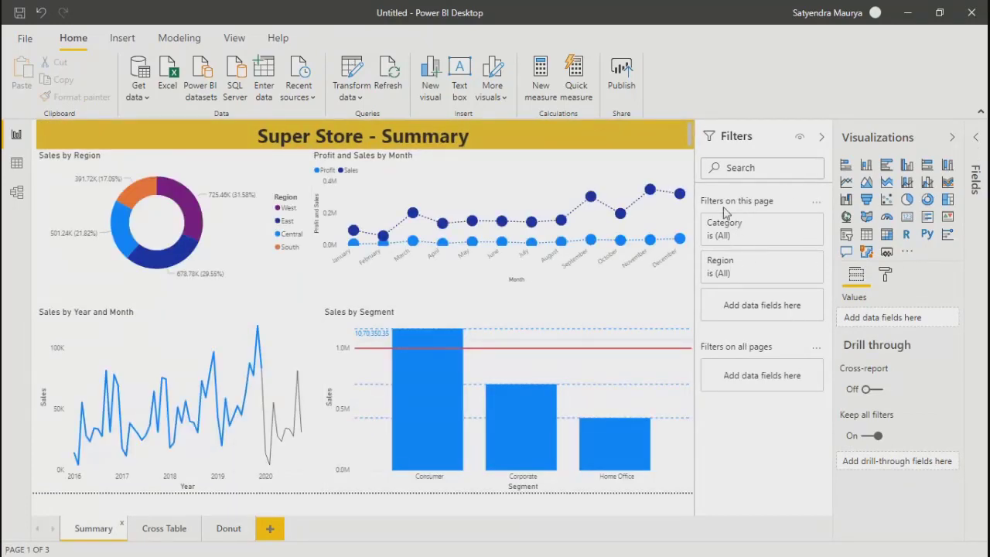
mouse_move(772, 206)
left_click_drag(761, 267, 741, 379)
left_click_drag(724, 267, 724, 372)
left_click(796, 262)
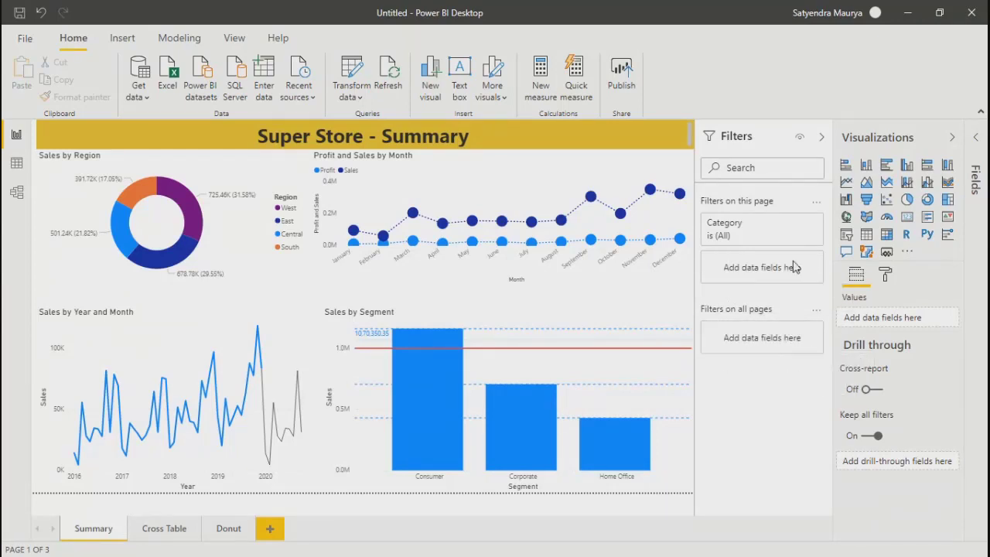
Step: Add Region as a filter on all pages and require a single selection for it
left_click(976, 180)
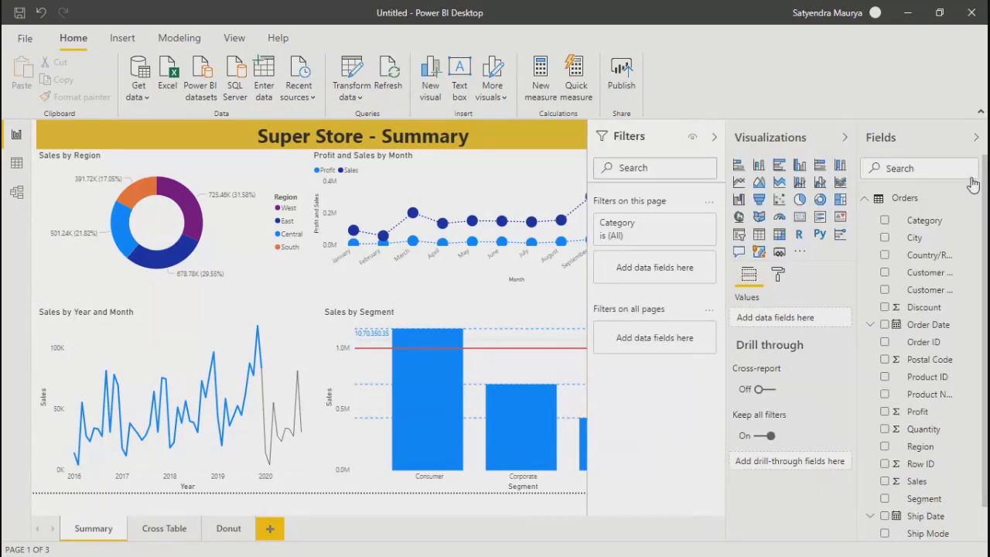
scroll(915, 462, "down", 1)
left_click_drag(919, 411, 667, 337)
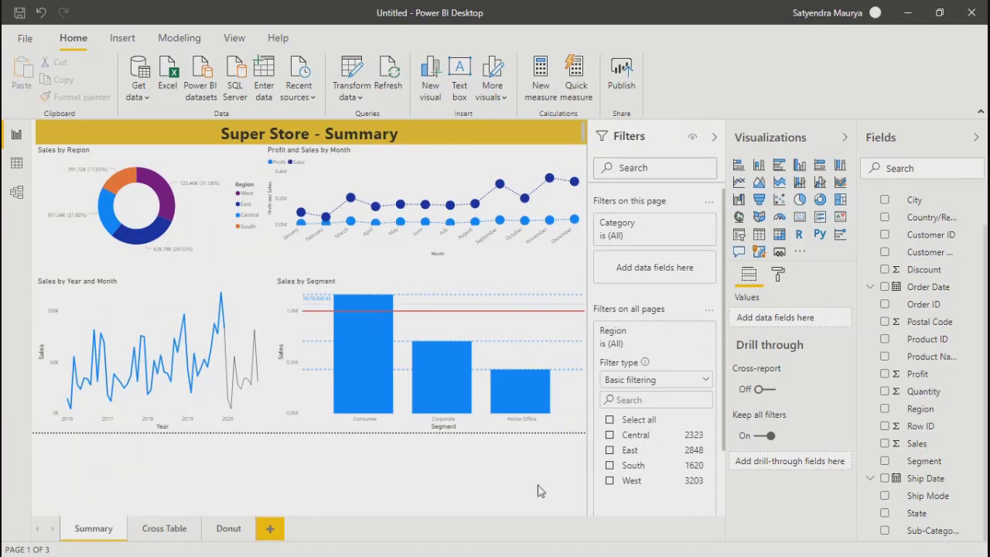
scroll(625, 464, "down", 1)
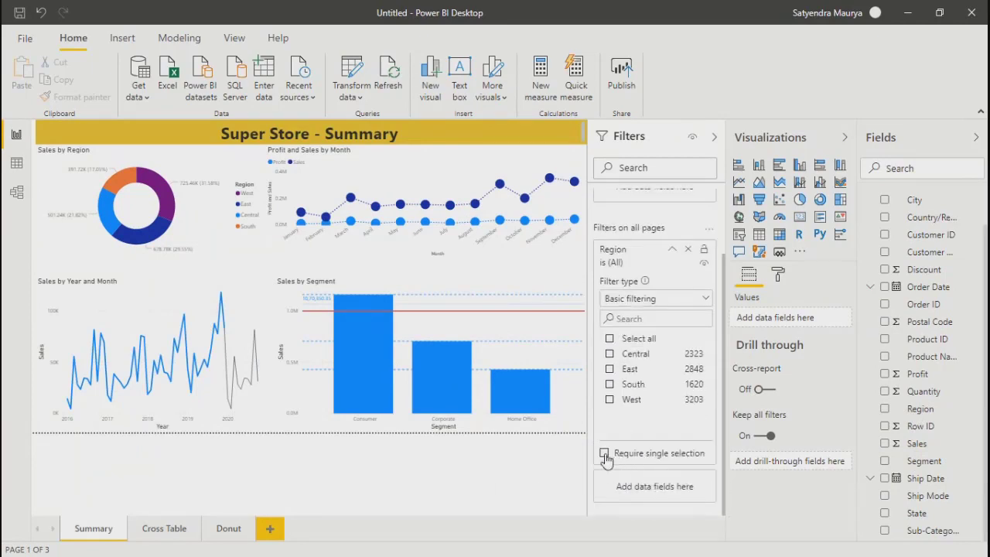
left_click(605, 453)
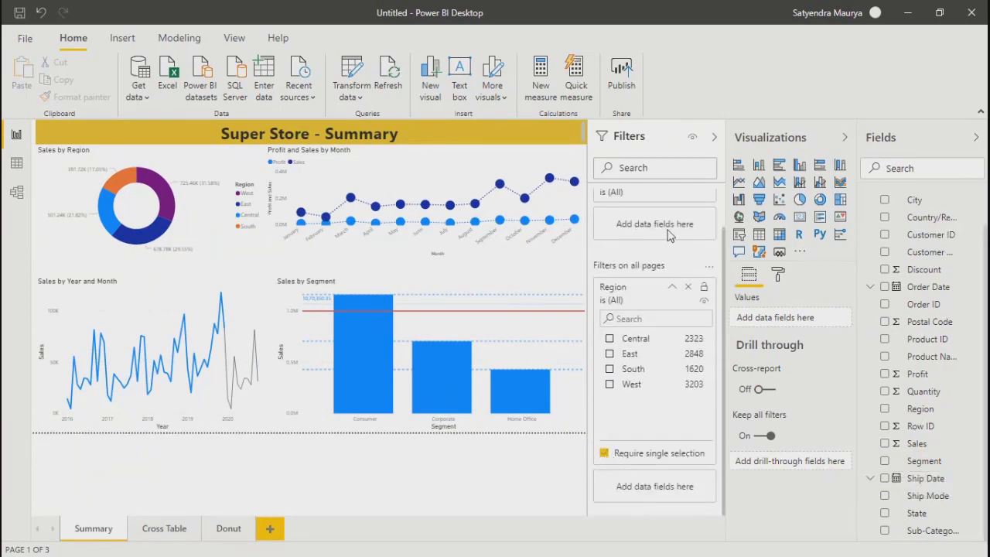
left_click(671, 287)
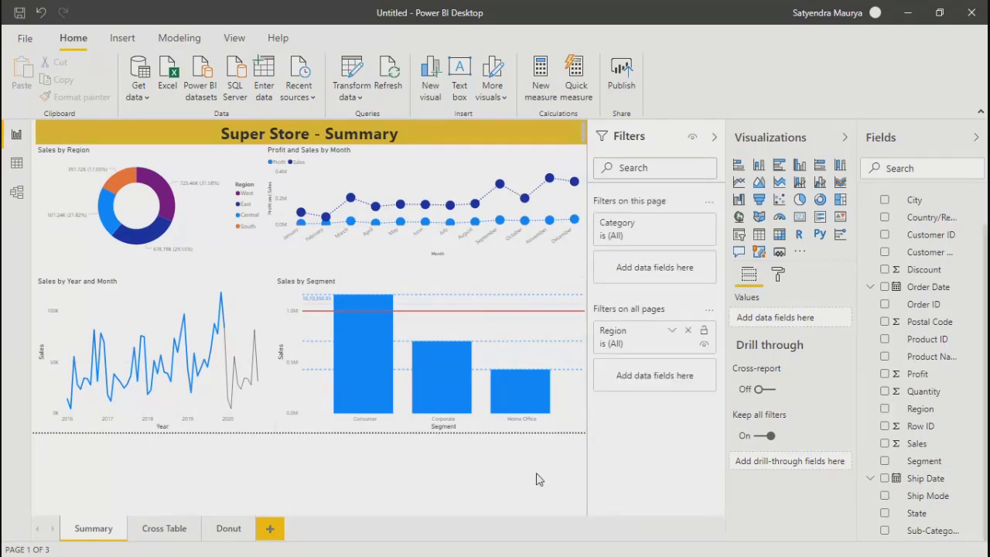
Step: Filter the Summary page to the Furniture category
left_click(624, 235)
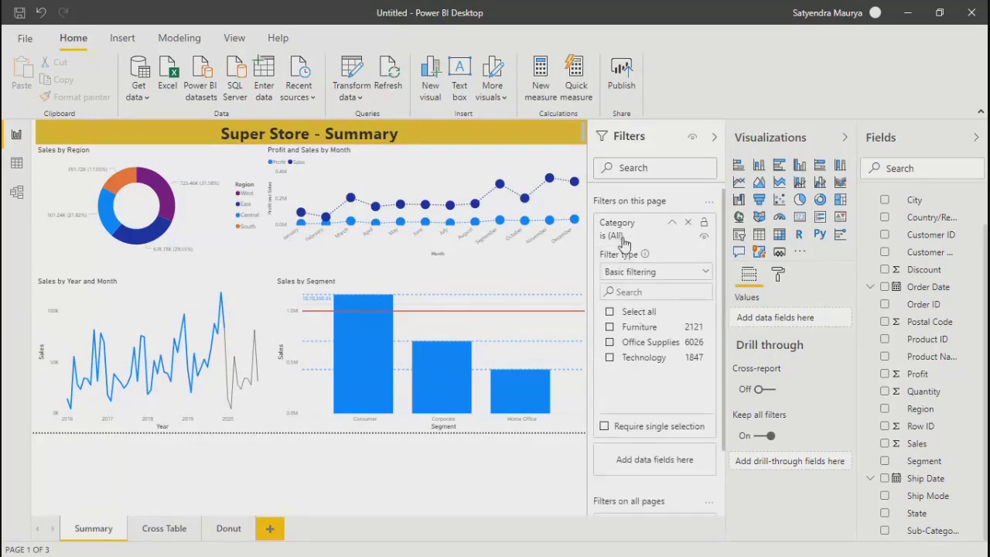
left_click(610, 327)
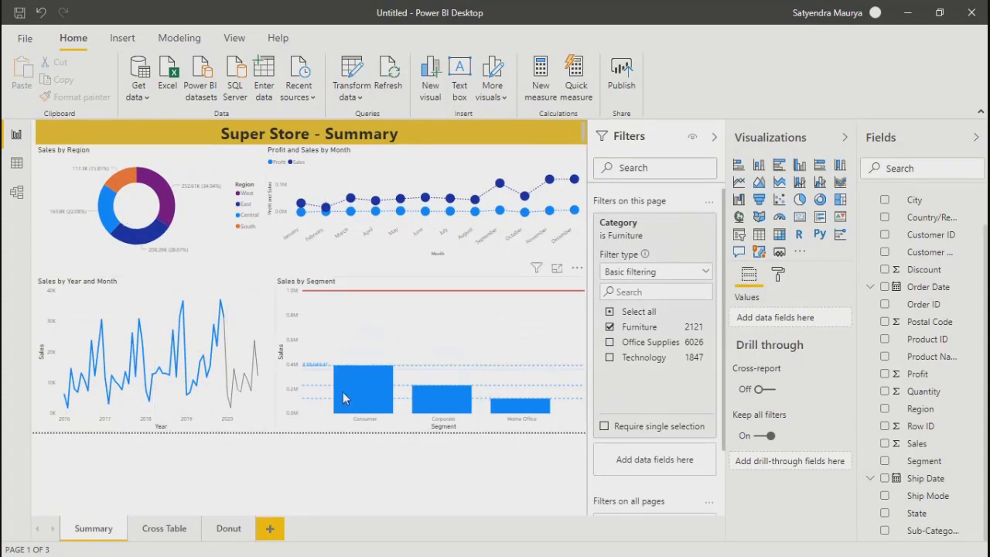
mouse_move(344, 398)
Step: Check whether the Summary page's Category filter affects the Cross Table and Donut pages
left_click(172, 534)
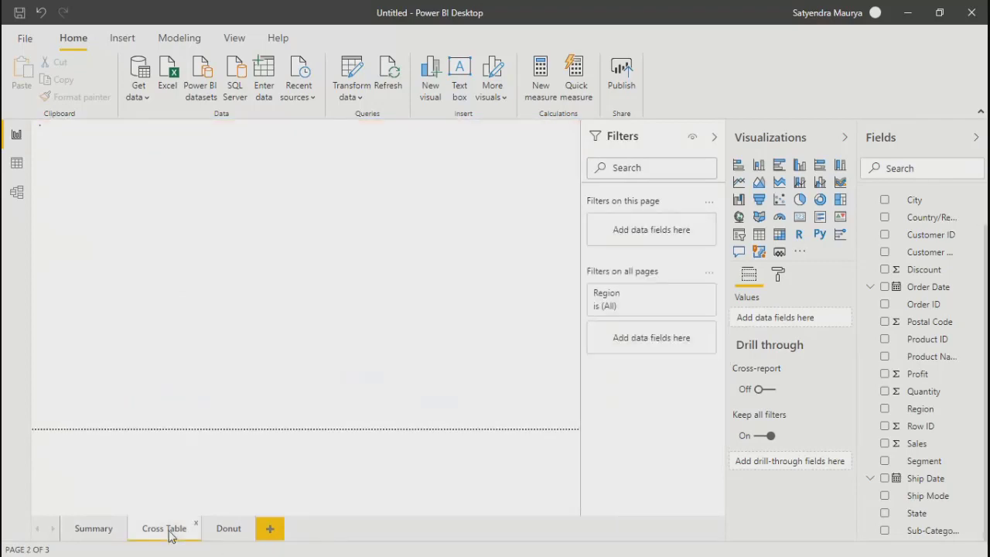
left_click(228, 533)
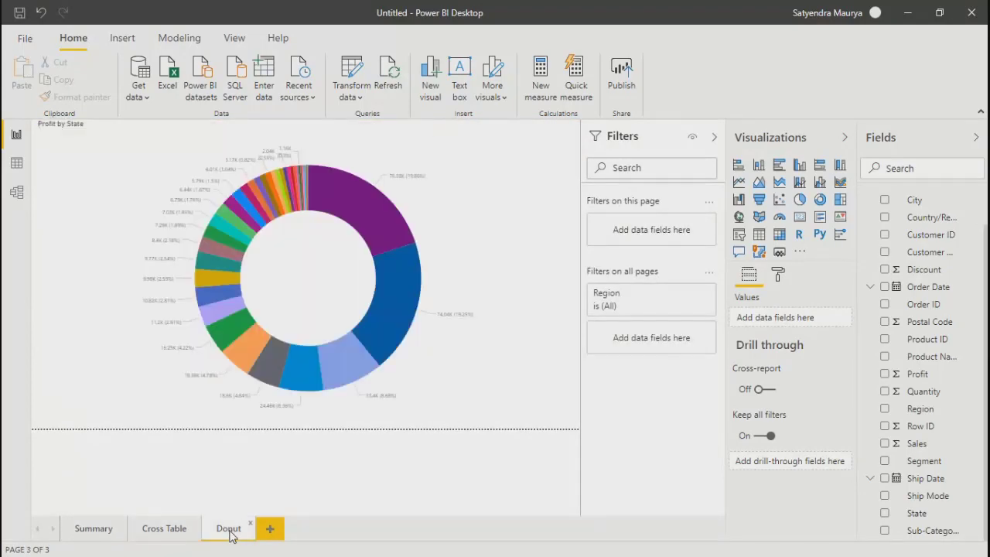
left_click(167, 534)
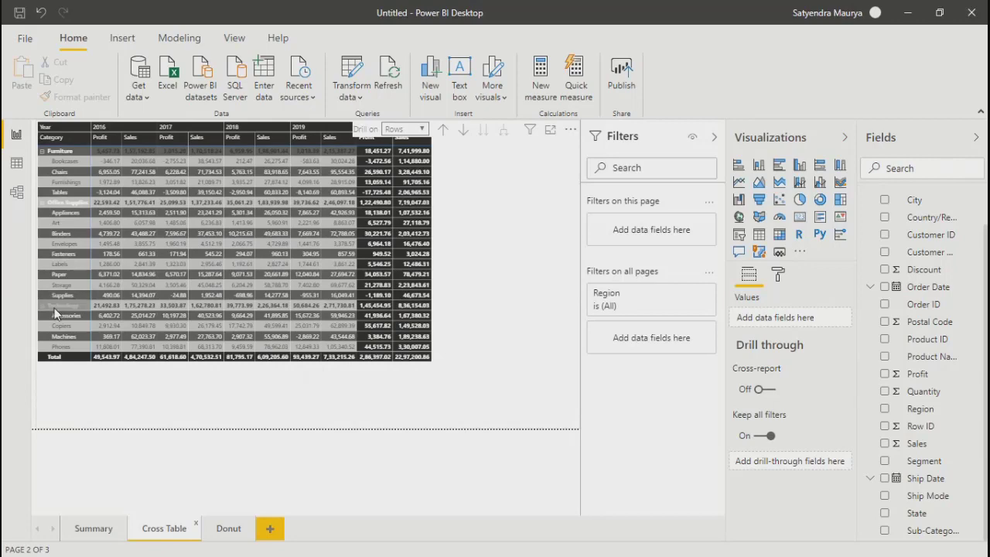
left_click(409, 403)
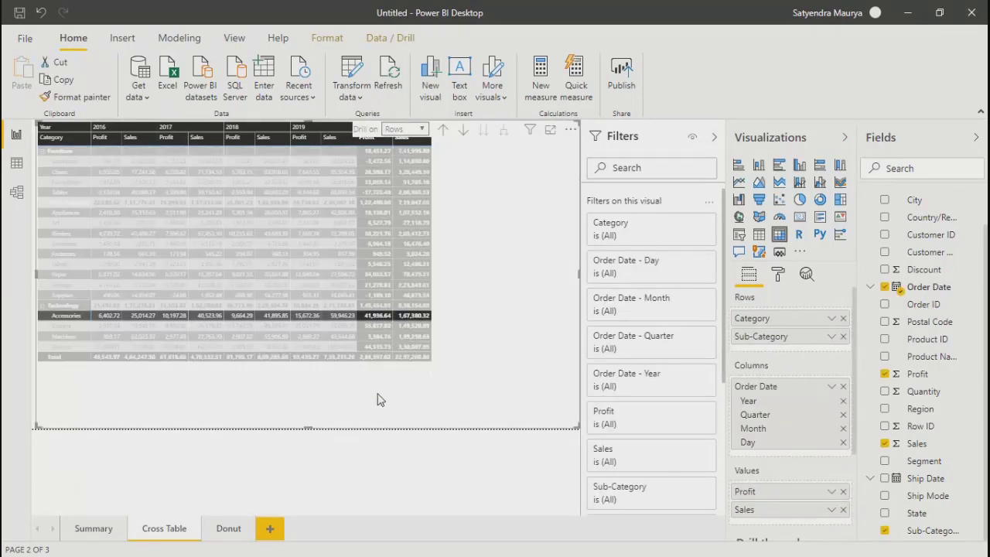
left_click(220, 528)
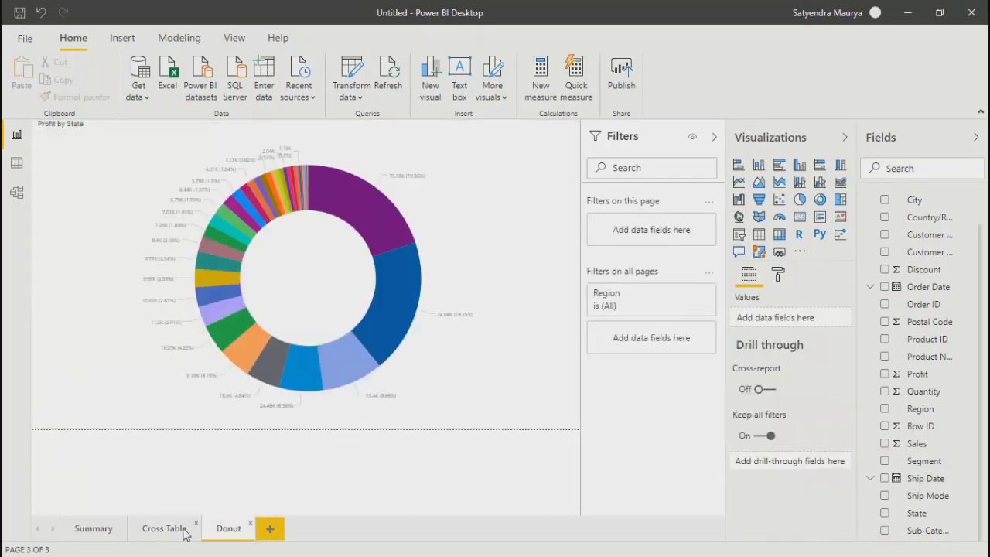
Step: Finish comparing the pages, return to the Summary page and set the all-pages Region filter to East
left_click(179, 533)
left_click(229, 534)
left_click(84, 532)
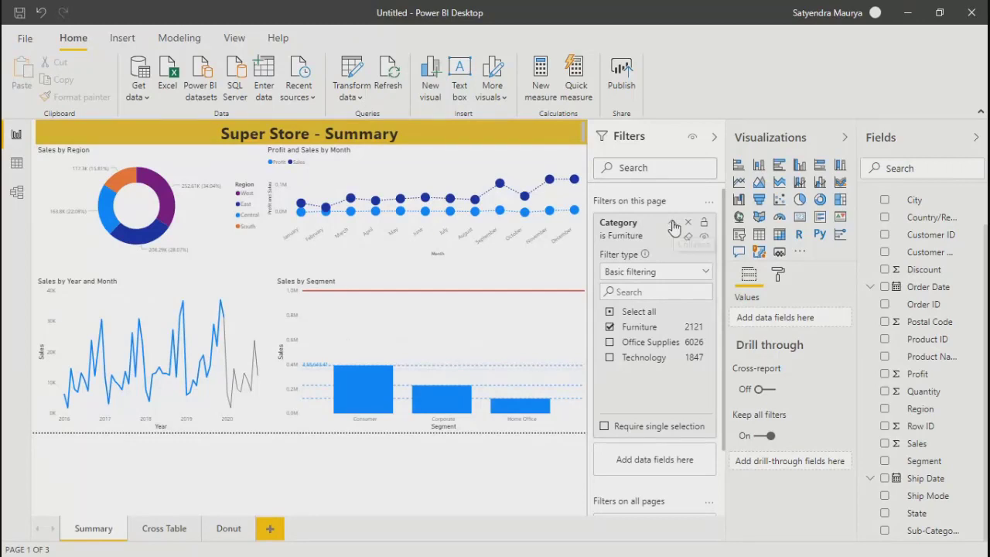
left_click(673, 224)
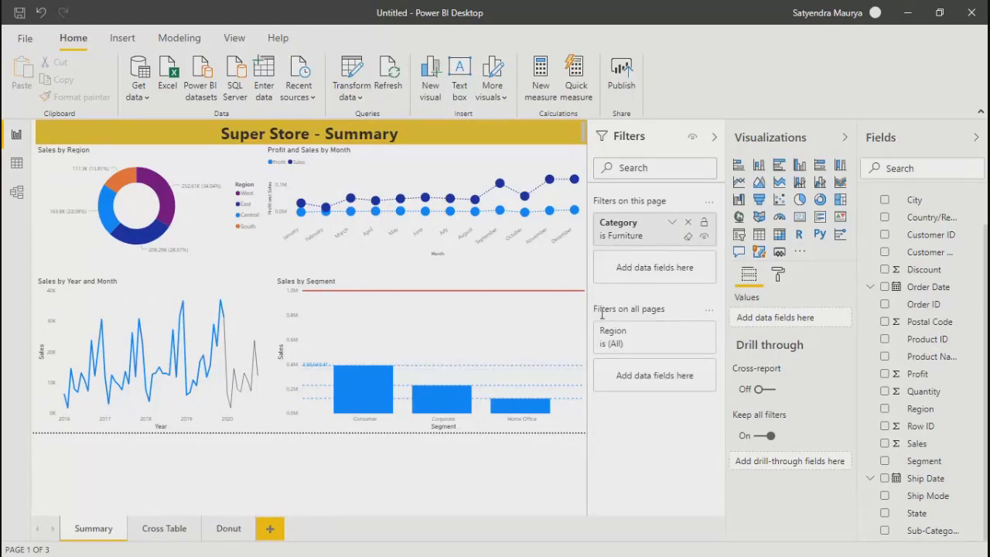
left_click(672, 331)
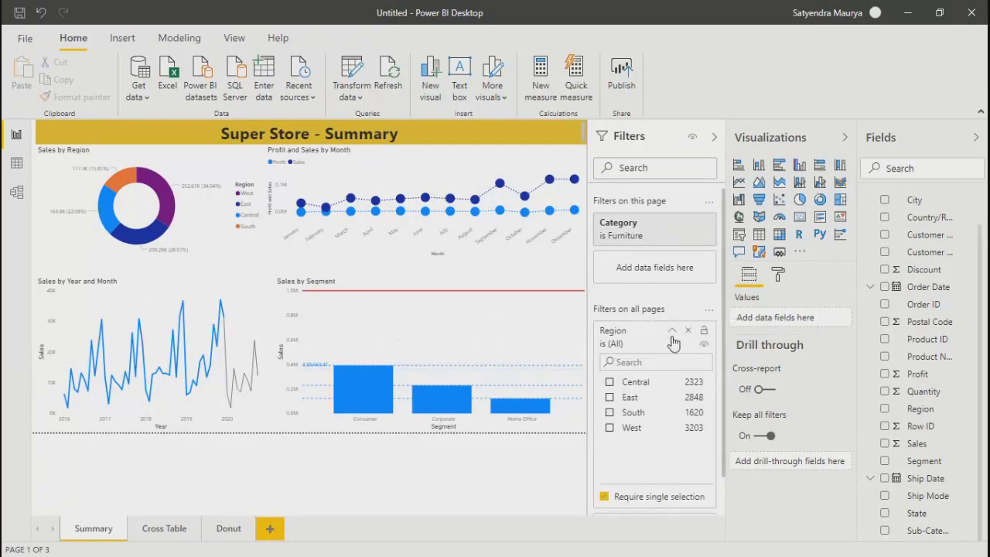
left_click(610, 398)
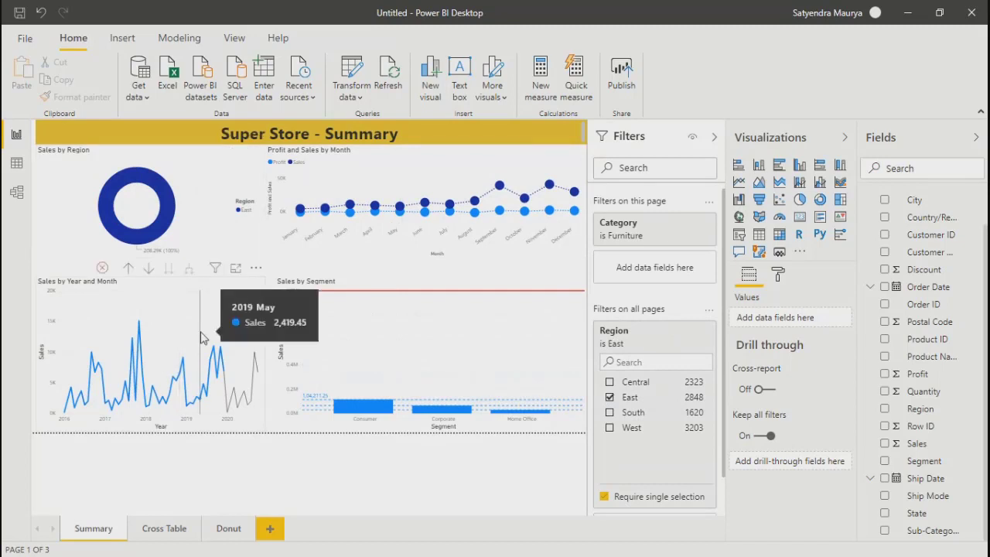
Step: On the Cross Table page, switch the all-pages Region filter to South and back to East
left_click(177, 527)
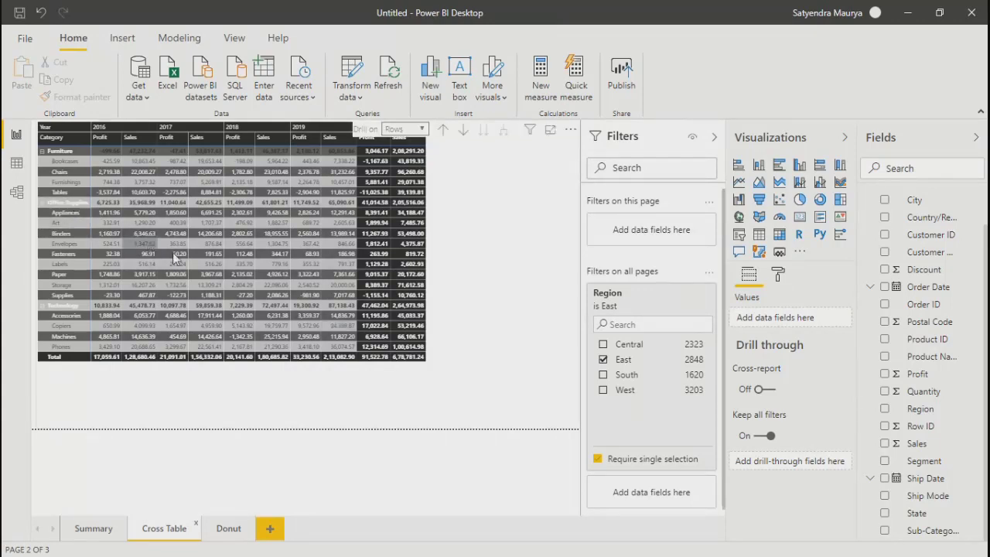
left_click(604, 377)
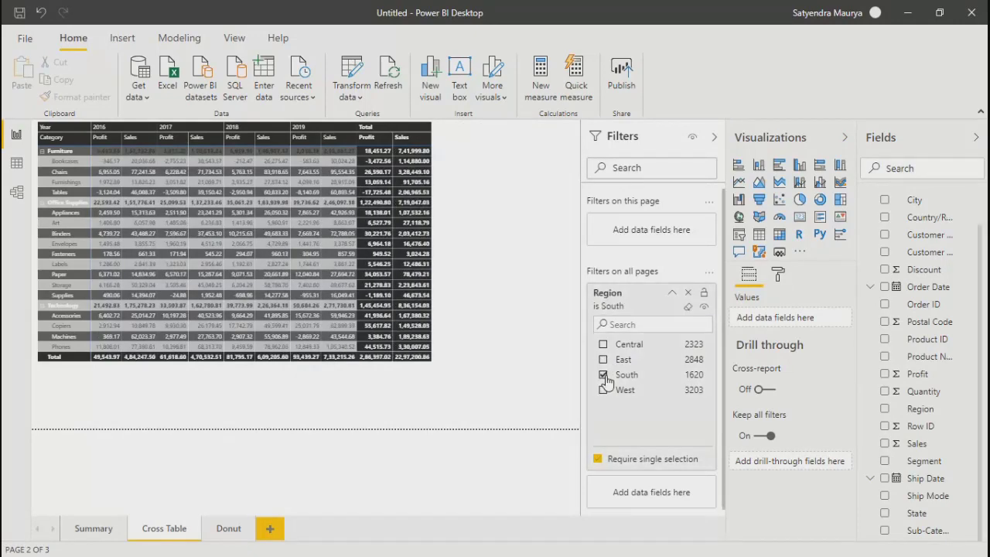
left_click(604, 360)
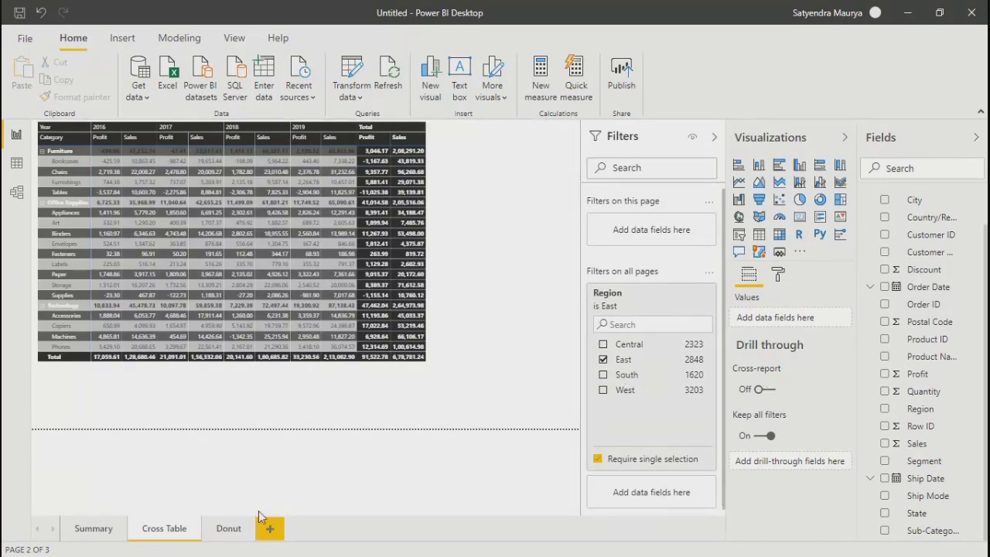
Step: Set the all-pages Region filter to South from the Donut page and check its effect on the Cross Table and Summary pages
left_click(237, 529)
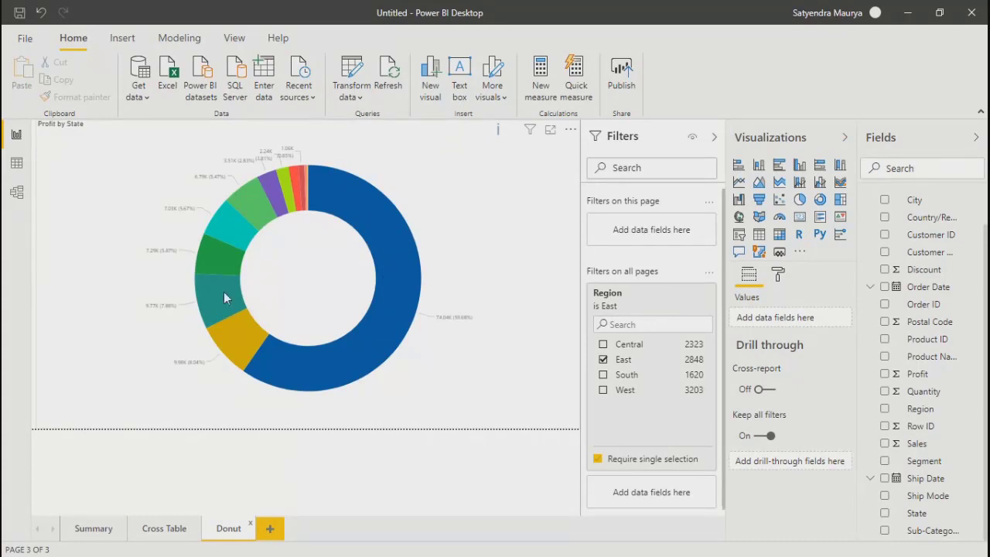
left_click(602, 376)
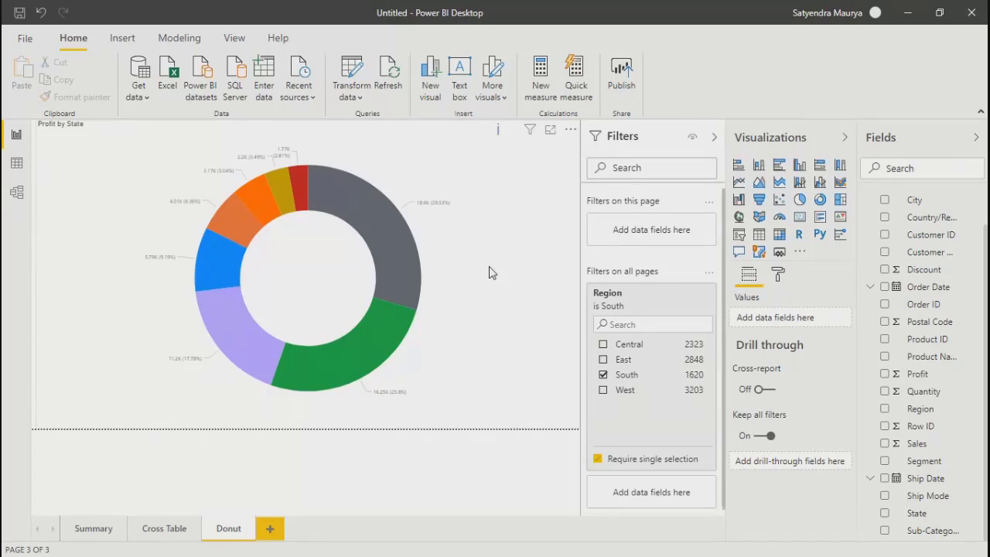
left_click(161, 529)
left_click(93, 529)
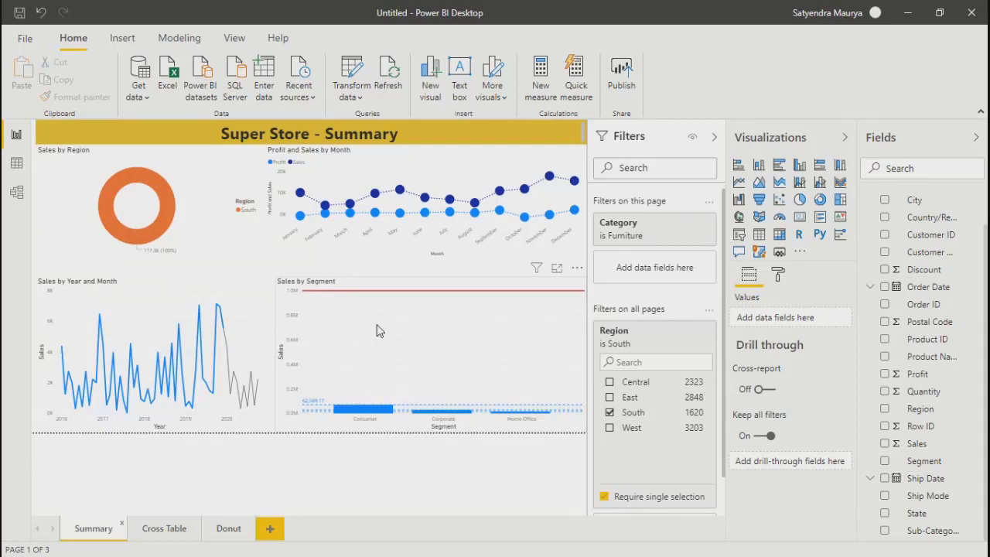
Step: Review the visual, page and all-pages filters of the Sales by Segment chart, and set the all-pages Region filter to Central
left_click(377, 331)
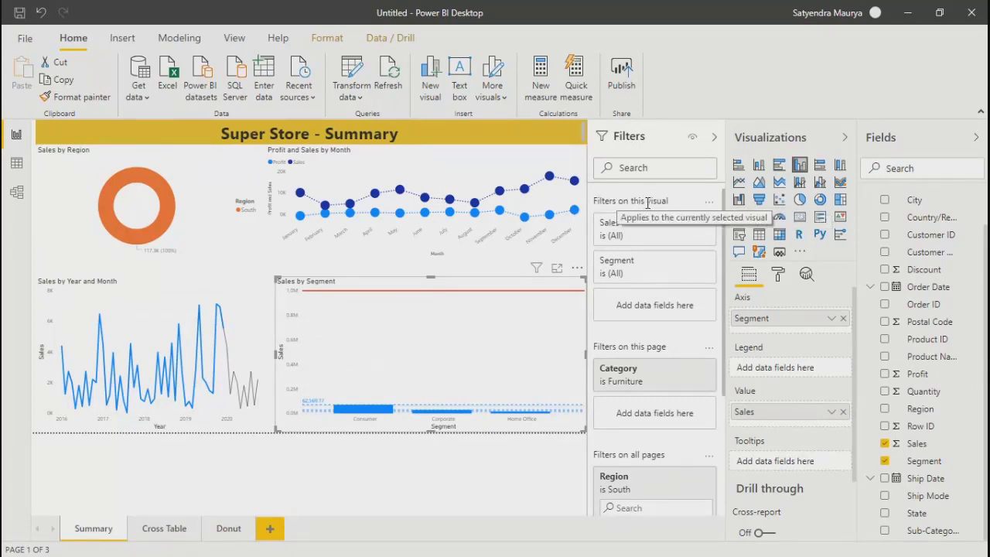
scroll(645, 385, "down", 3)
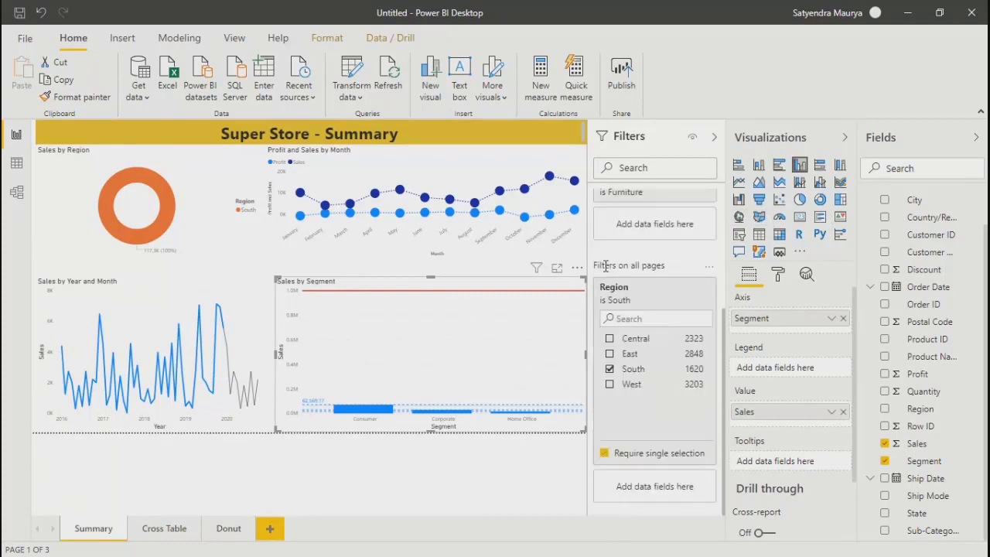
scroll(640, 363, "up", 3)
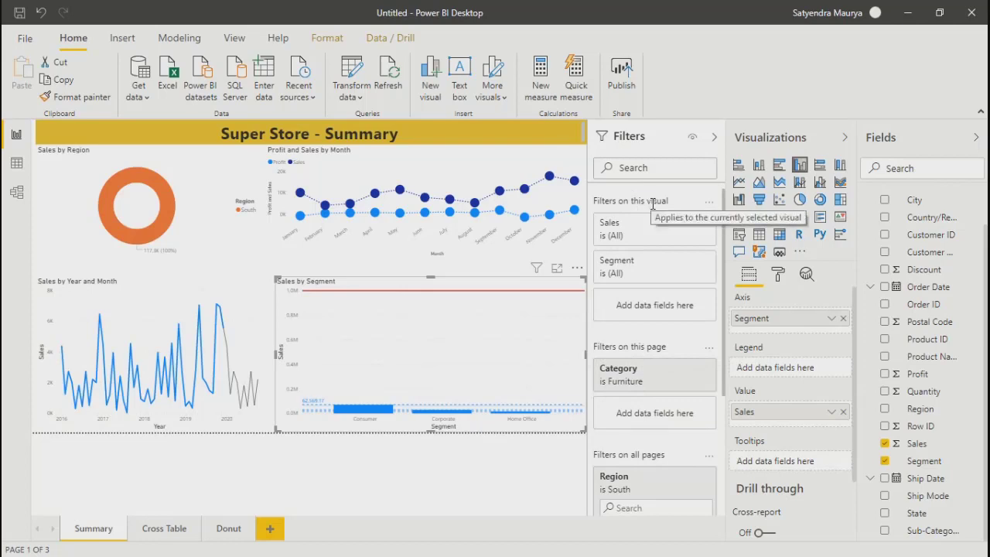
left_click(365, 470)
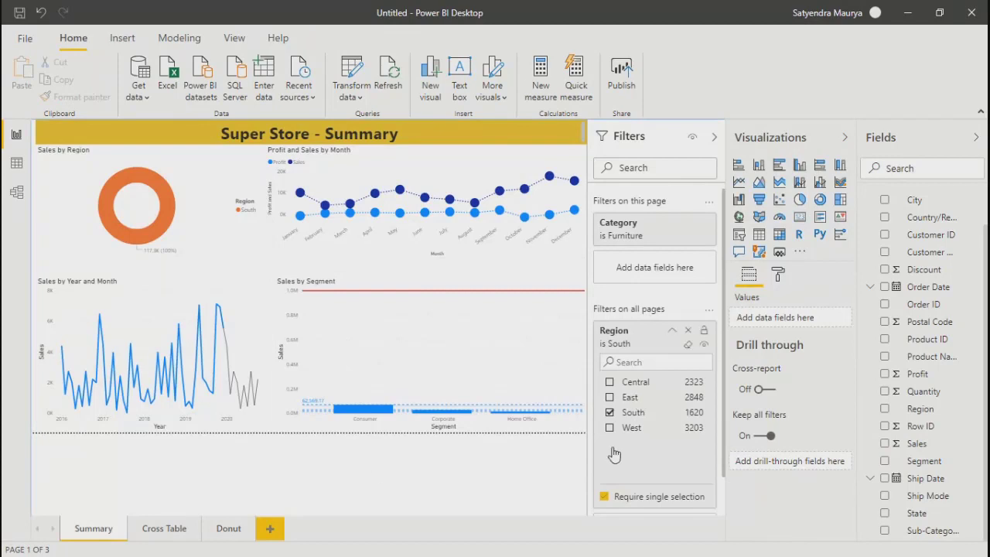
left_click(610, 383)
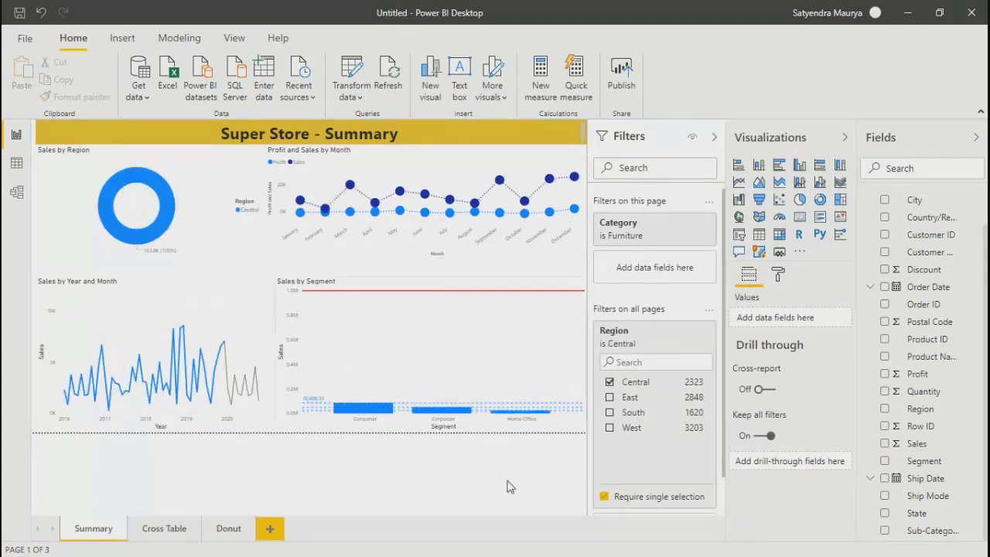
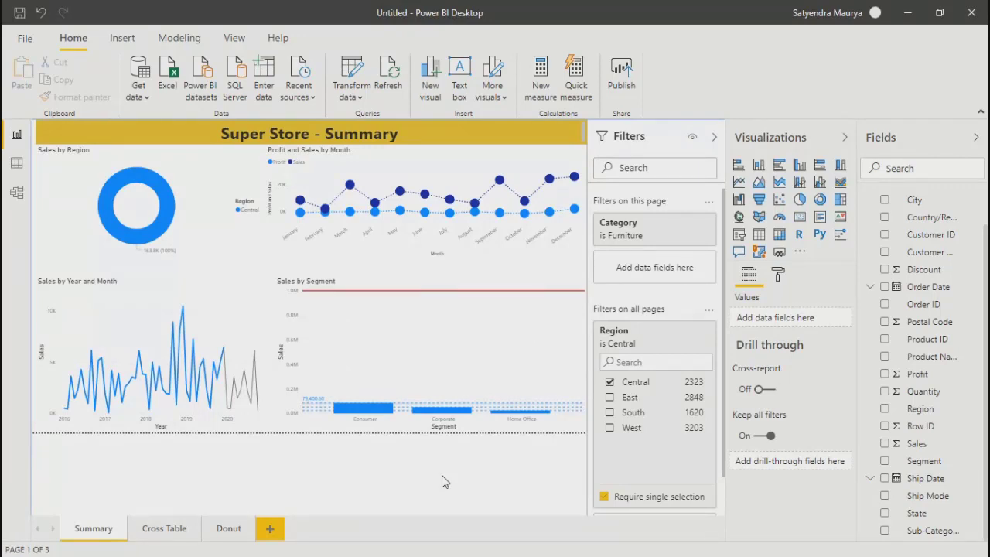
Step: Save the report as 16052020.pbix in the en_GB-EU folder
left_click(20, 14)
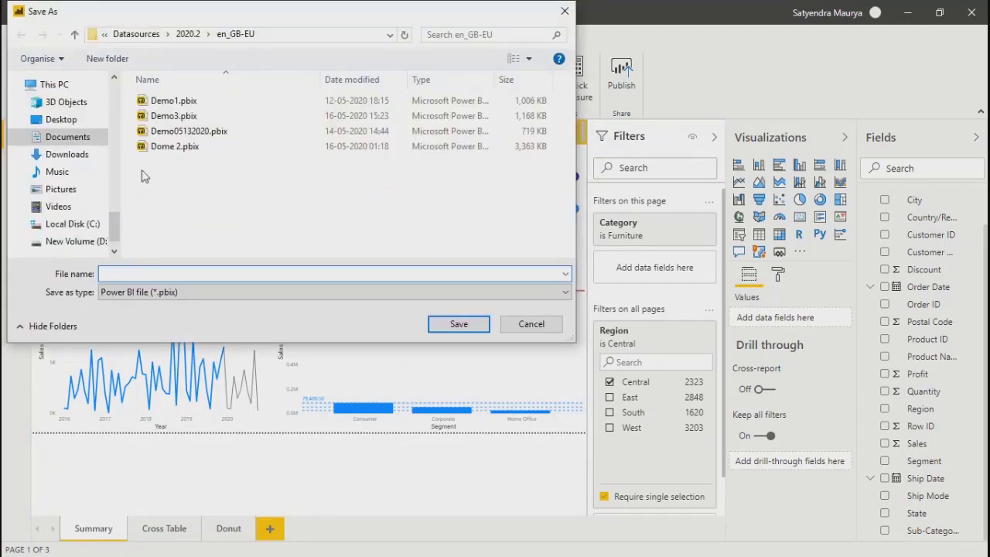
left_click(165, 116)
left_click(165, 274)
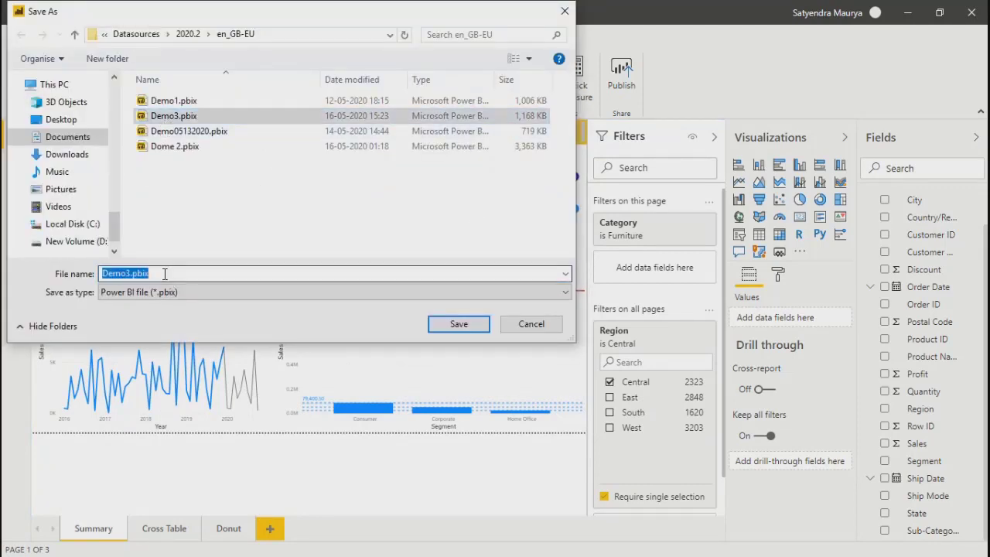
left_click(165, 273)
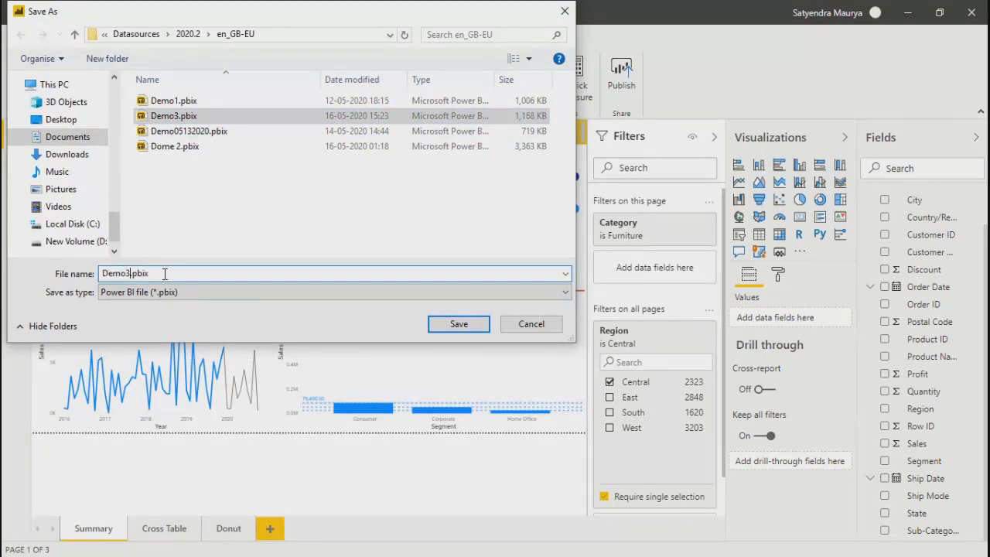
key("BackSpace")
key("BackSpace")
key("BackSpace")
key("BackSpace")
key("BackSpace")
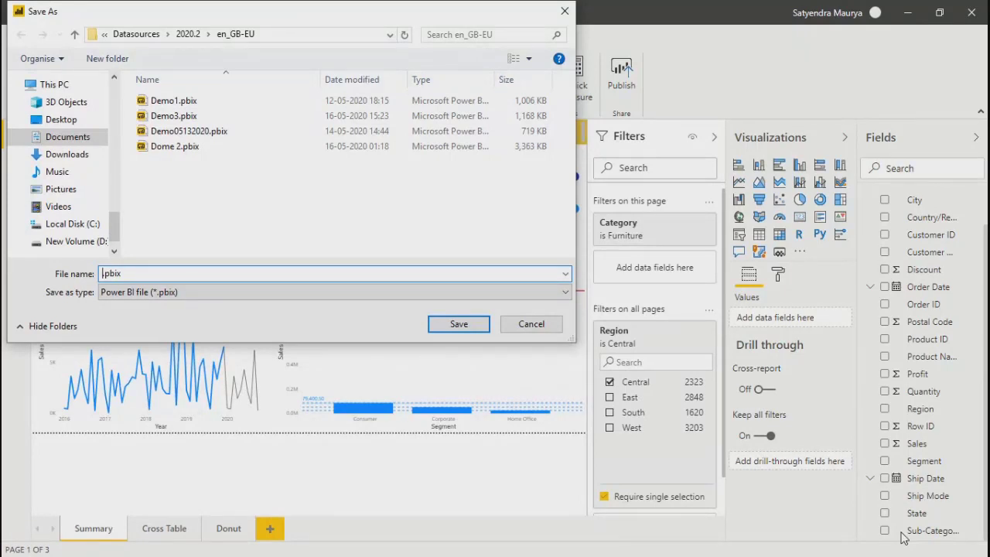
type("16052020")
left_click(458, 323)
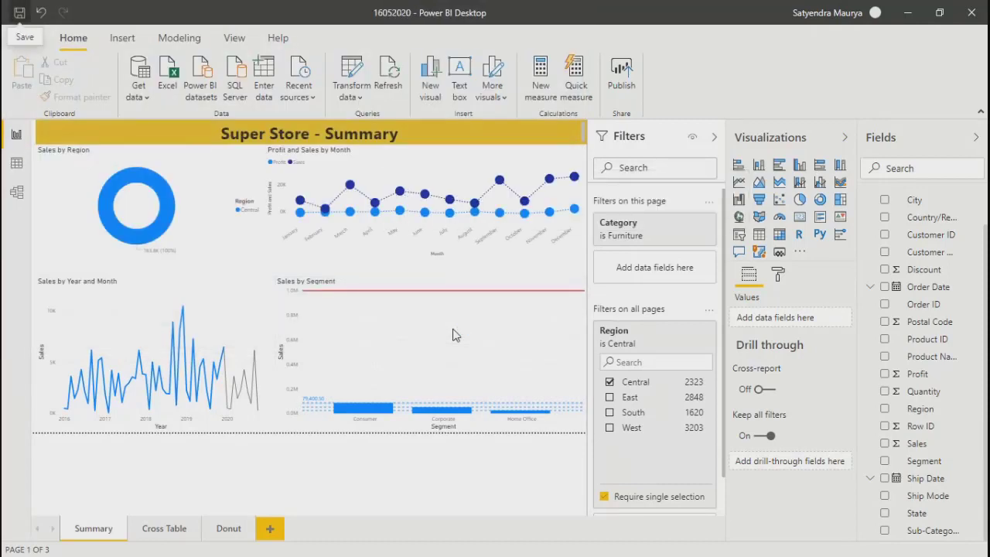
Step: Collapse the Filters and Visualizations panes, and open the report's data in the Power Query Editor
left_click(715, 137)
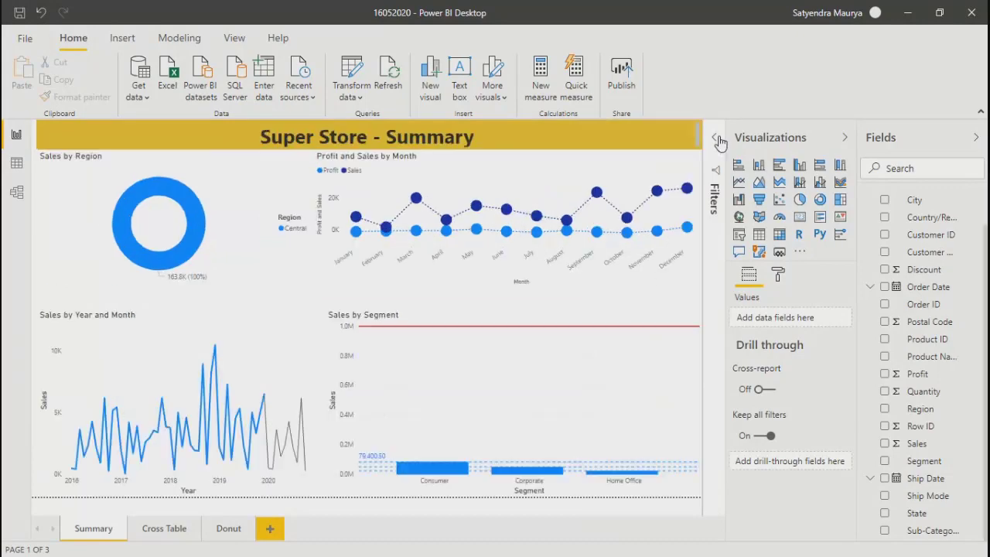
left_click(844, 140)
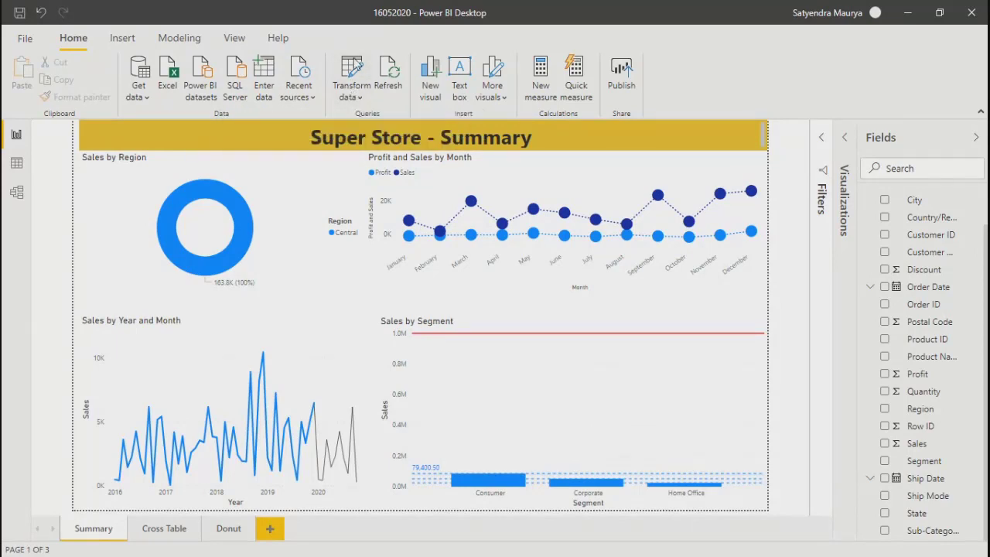
left_click(352, 78)
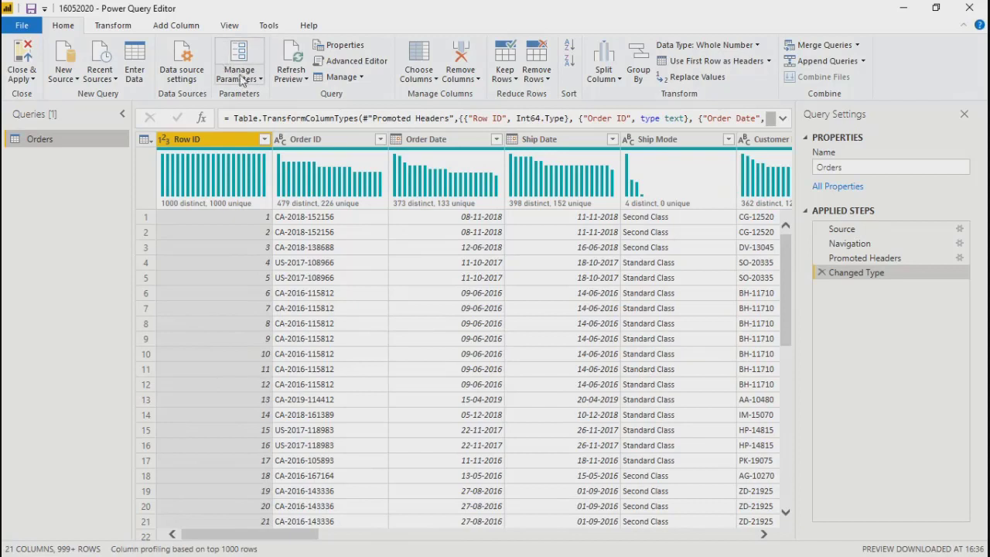
Step: Create a new query parameter named Ship_Mode
left_click(245, 81)
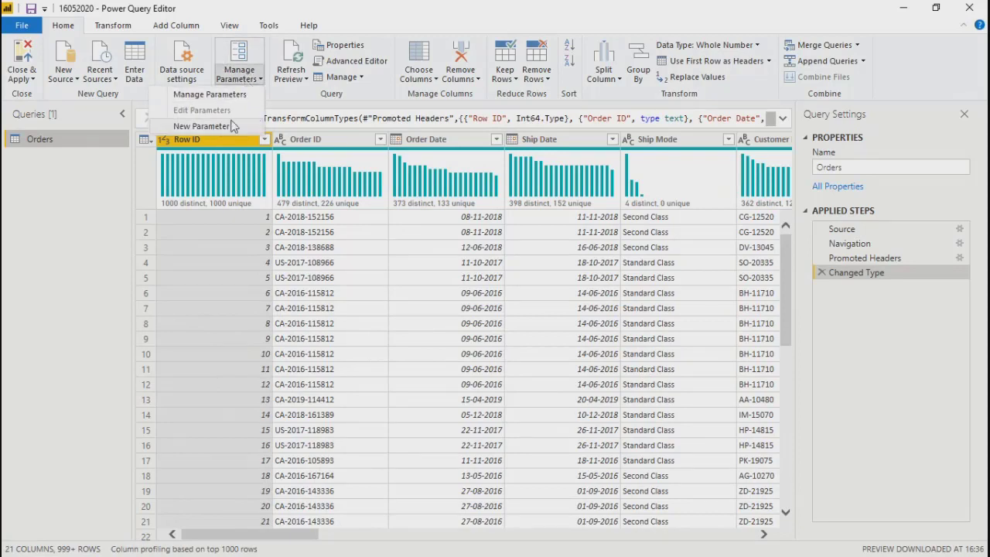
left_click(238, 51)
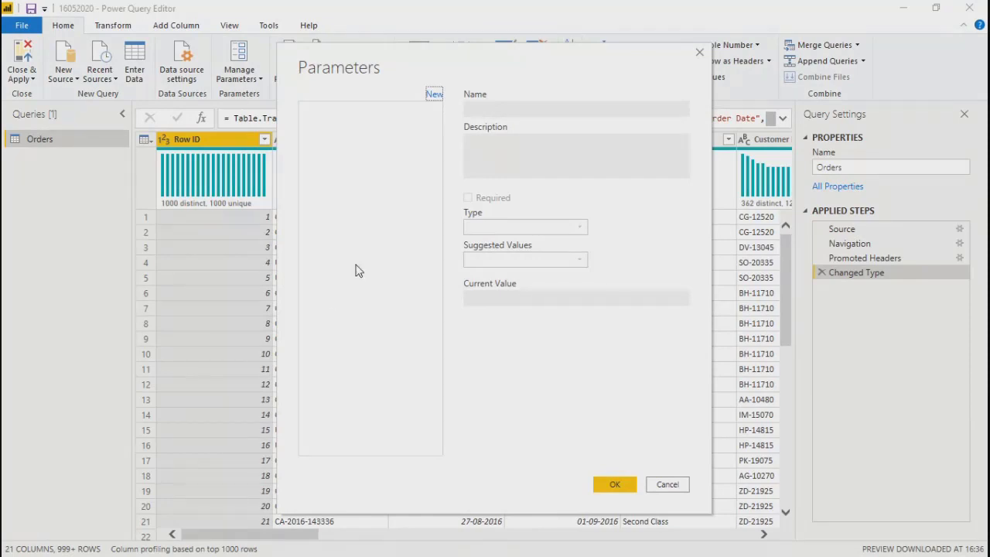
left_click_drag(539, 69, 410, 72)
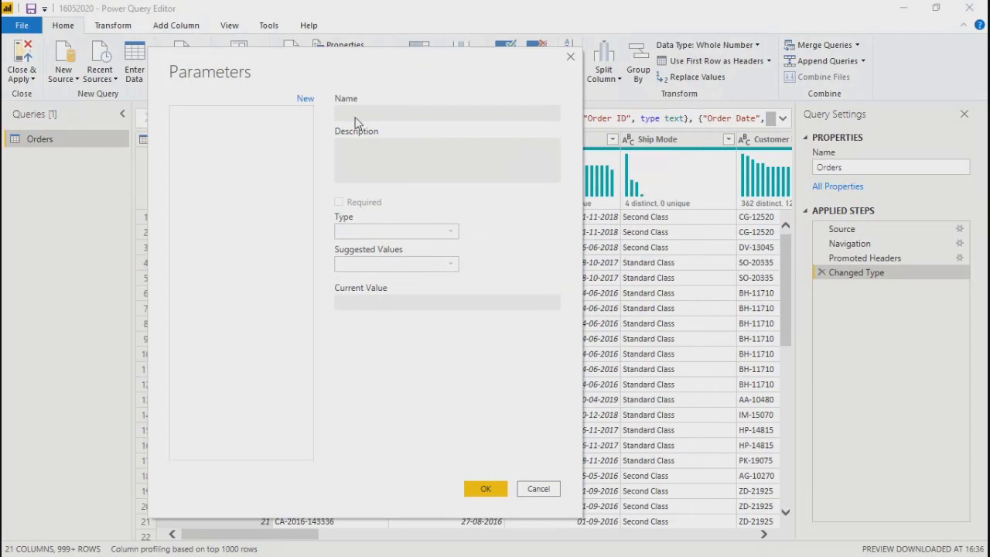
left_click(308, 101)
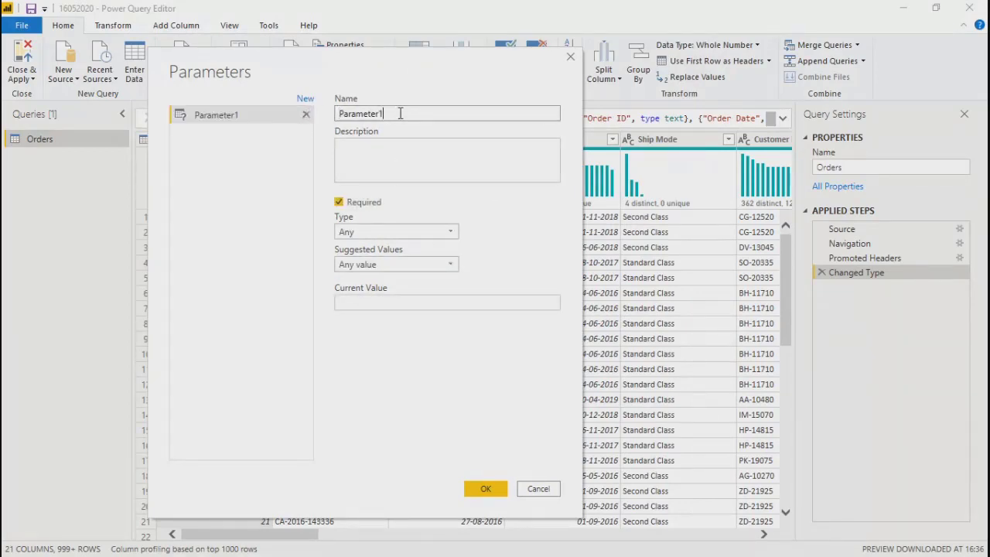
key("BackSpace")
type("Ship")
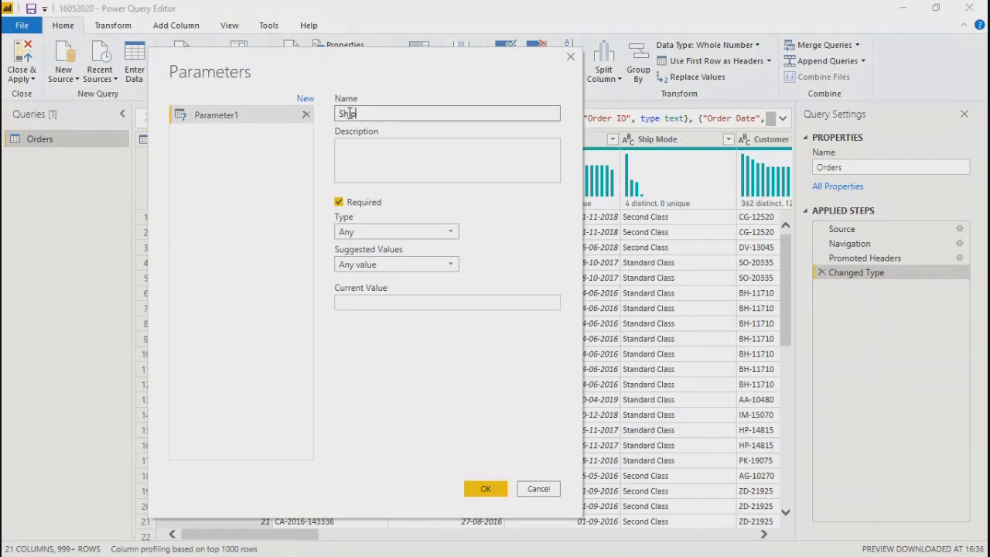
type("_Mode")
Step: Give the Ship_Mode parameter the description "Parameter for Ship Modes" and set its type to Text
left_click(355, 154)
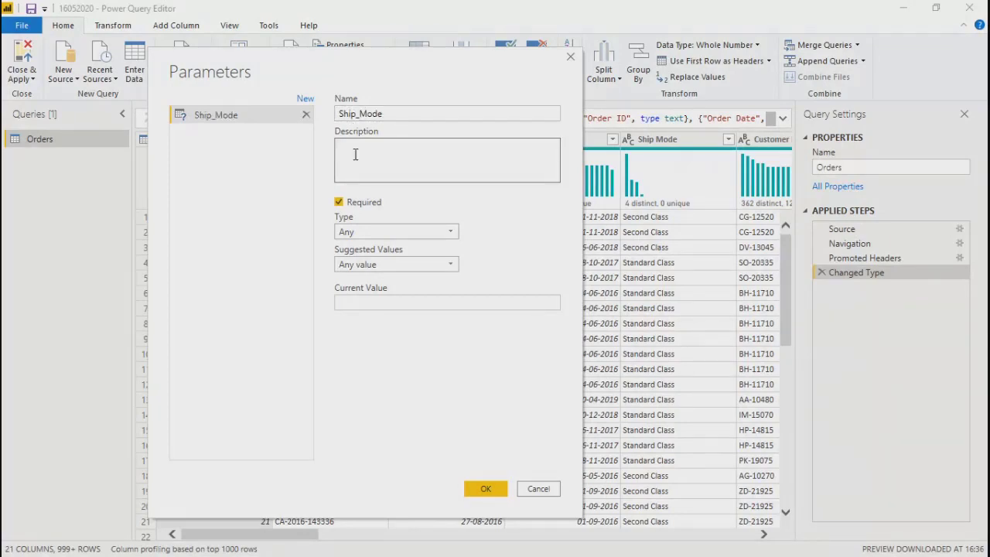
type("Parameter for Ship Modes")
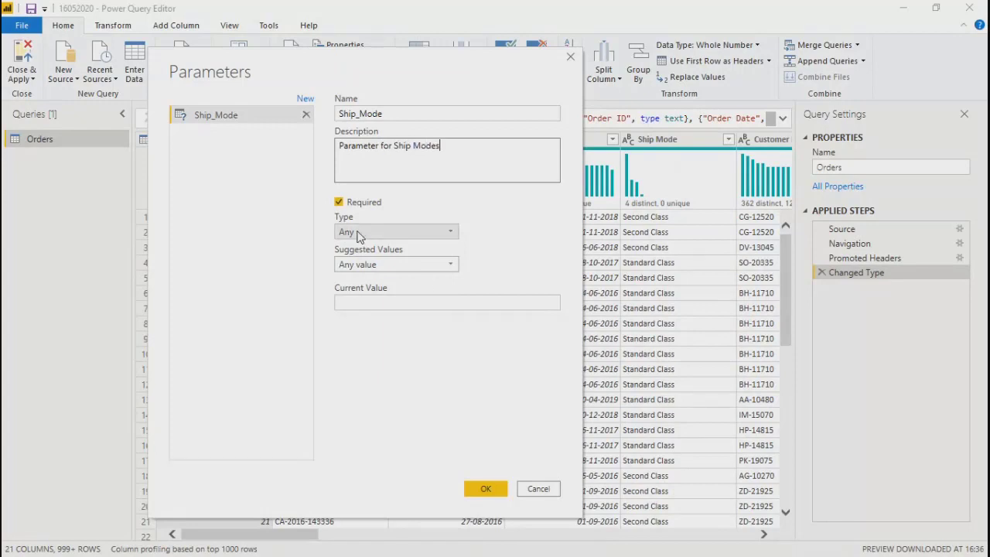
left_click(360, 234)
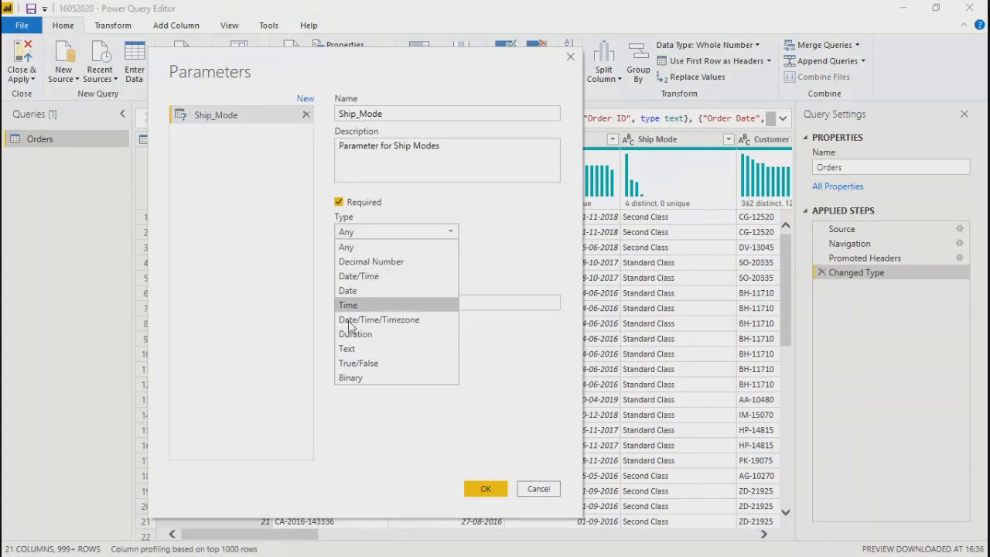
left_click(348, 349)
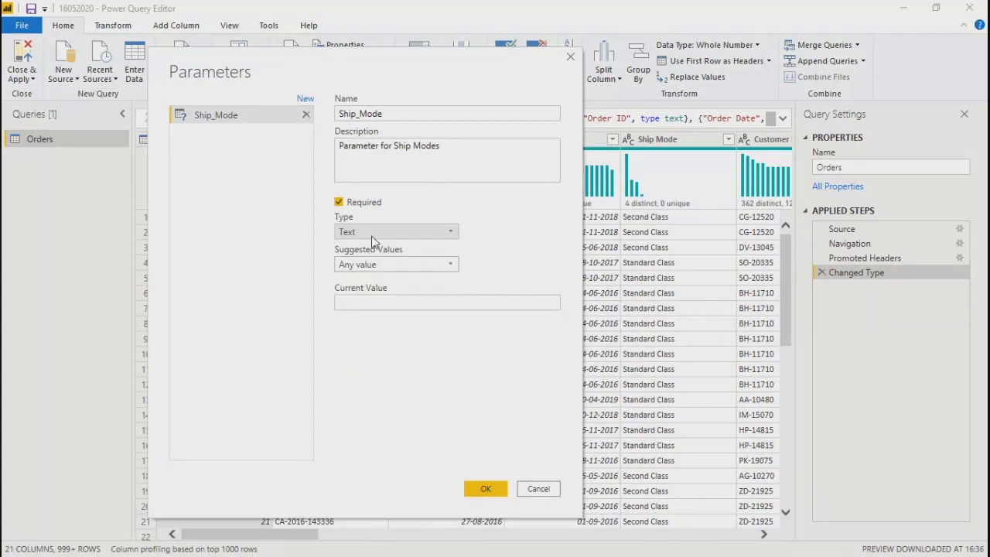
left_click(358, 235)
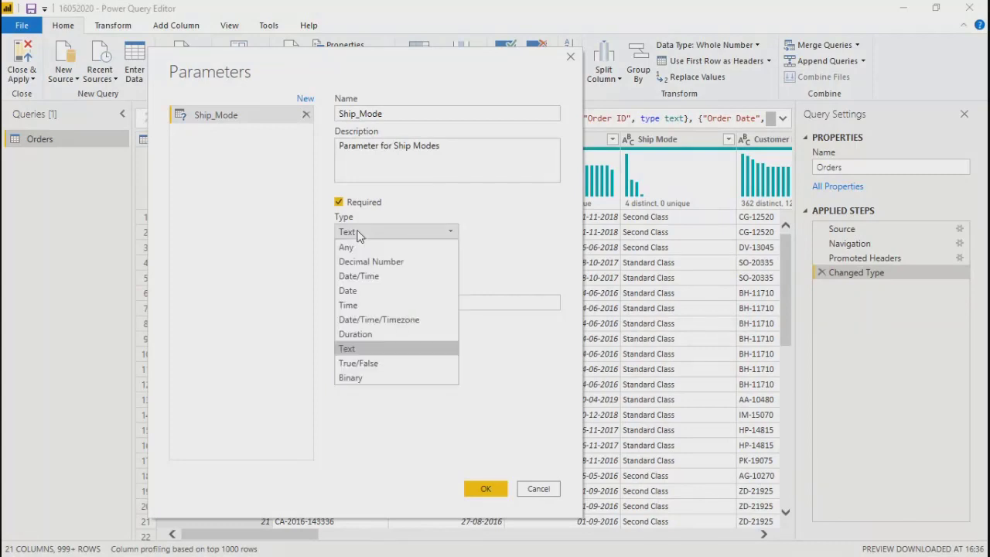
left_click(352, 349)
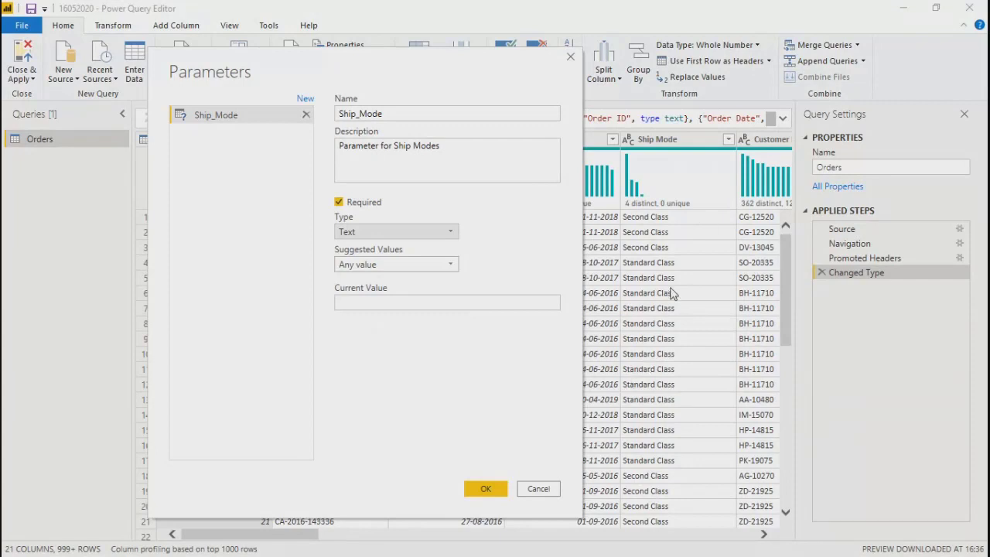
Step: Set the parameter's suggested values to a list of values containing Second Class and Standard Class
left_click(357, 271)
left_click(478, 271)
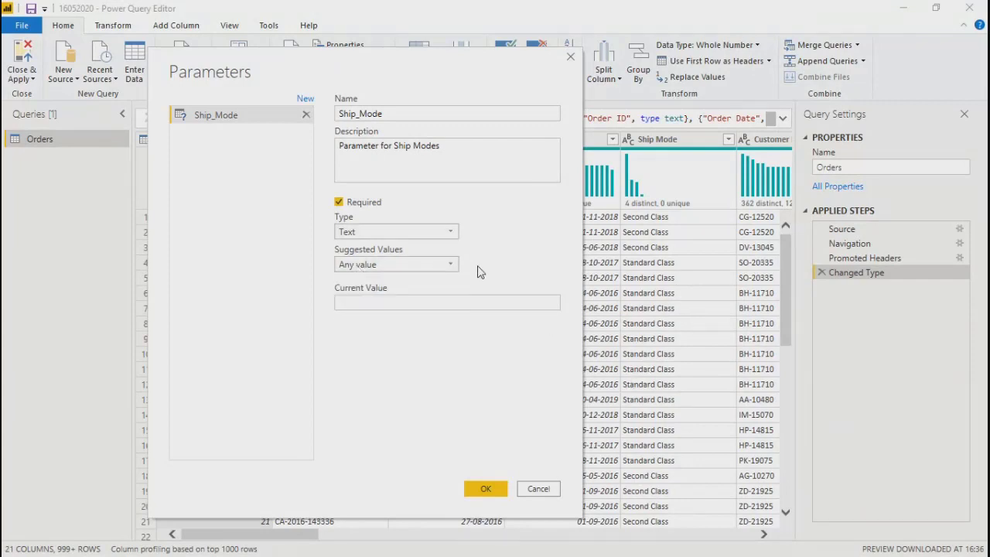
left_click(347, 299)
left_click(372, 264)
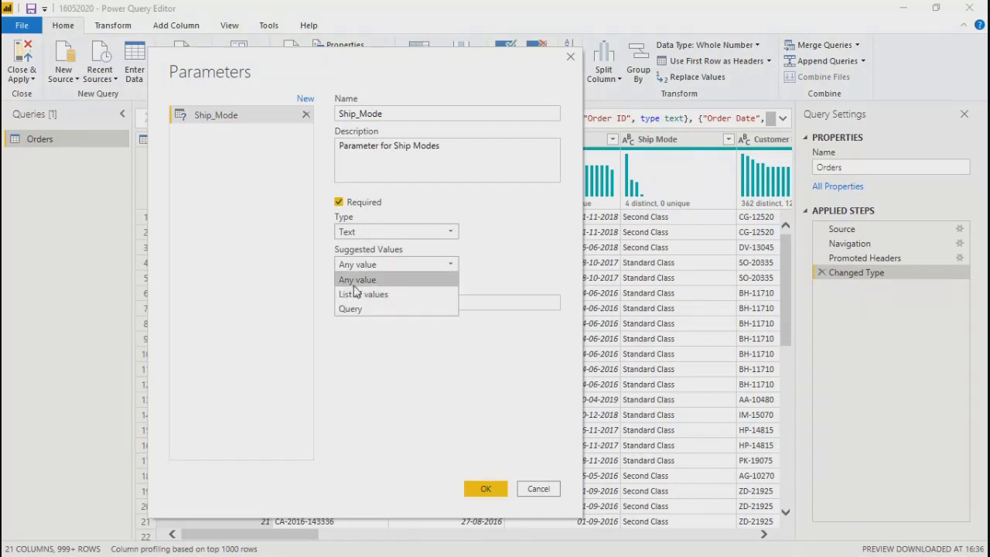
left_click(351, 294)
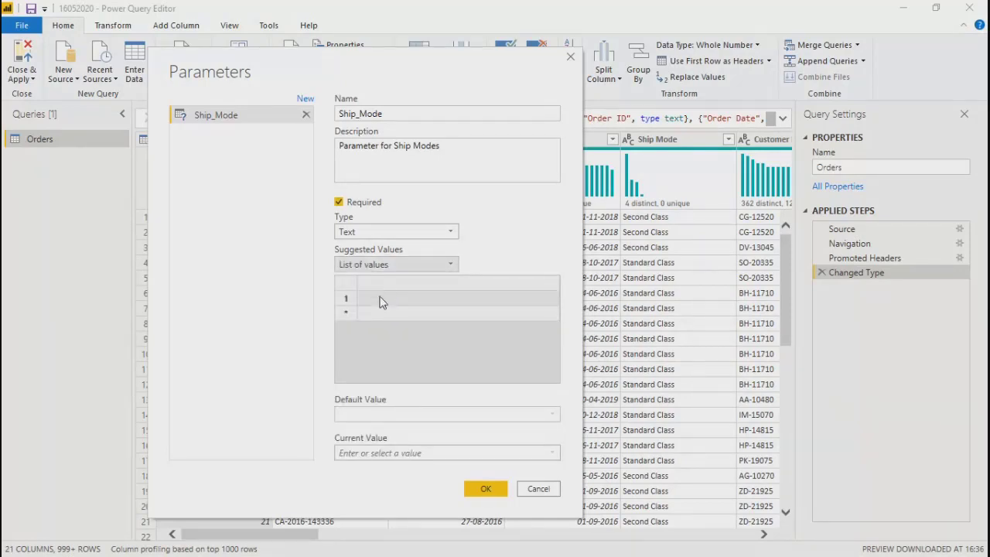
left_click(380, 301)
type("Sec")
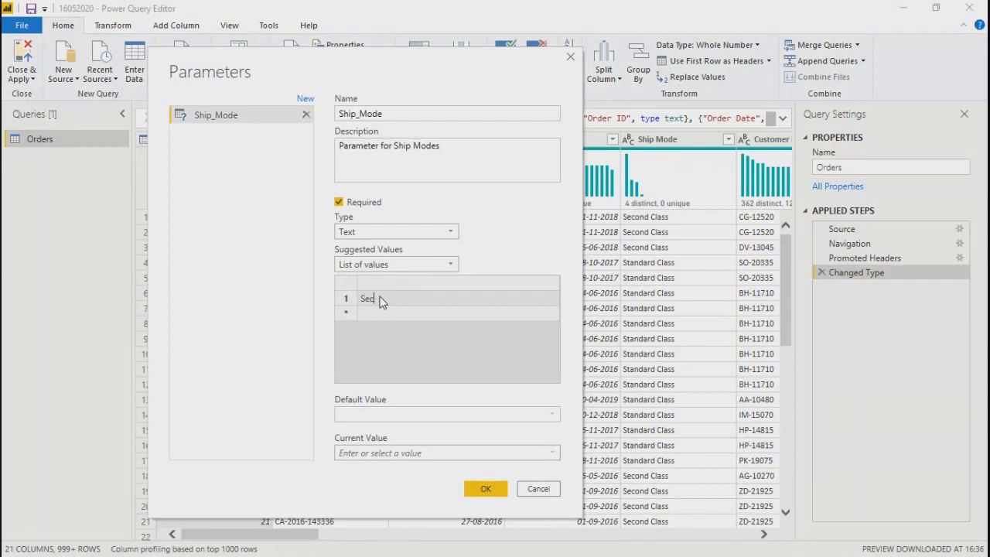
type("ond Class")
left_click(383, 314)
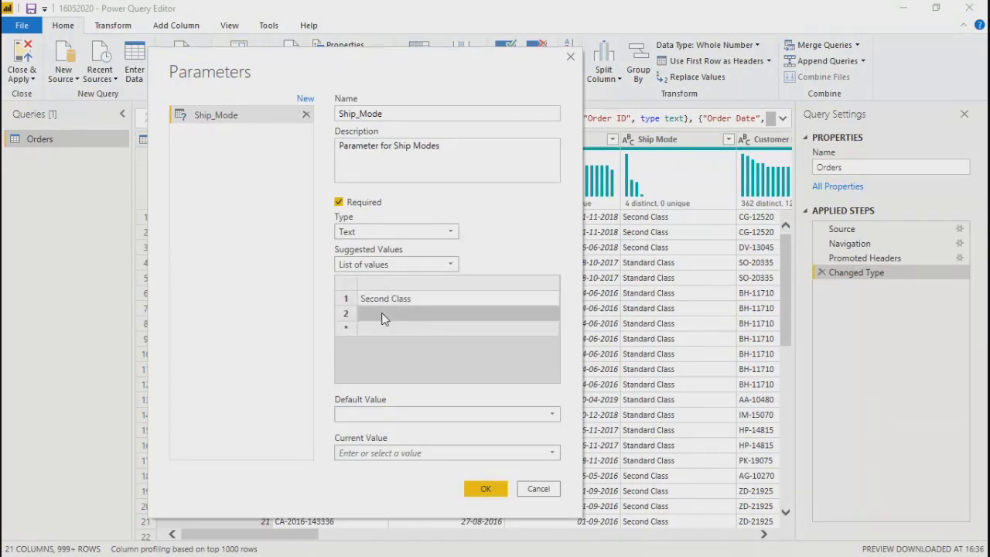
type("S")
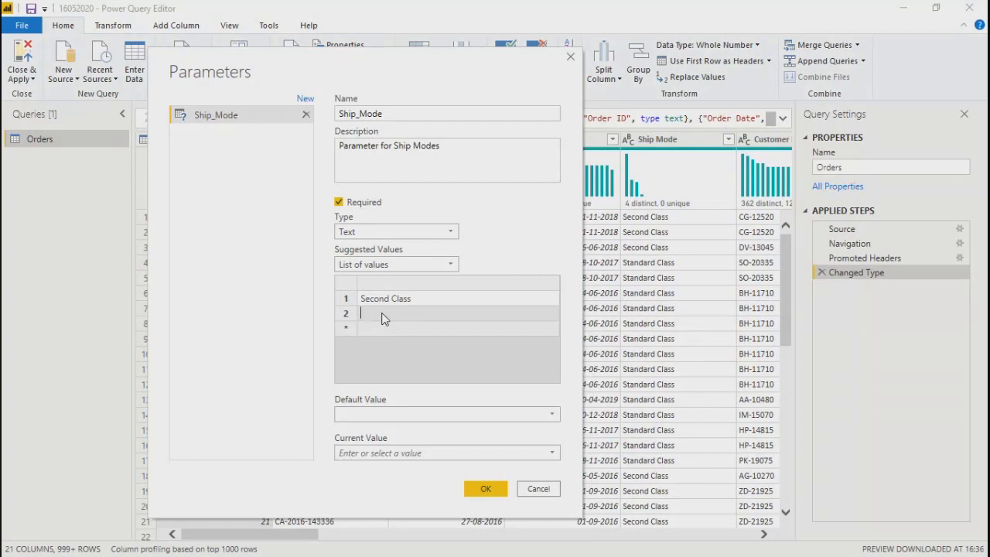
type("tandard Class")
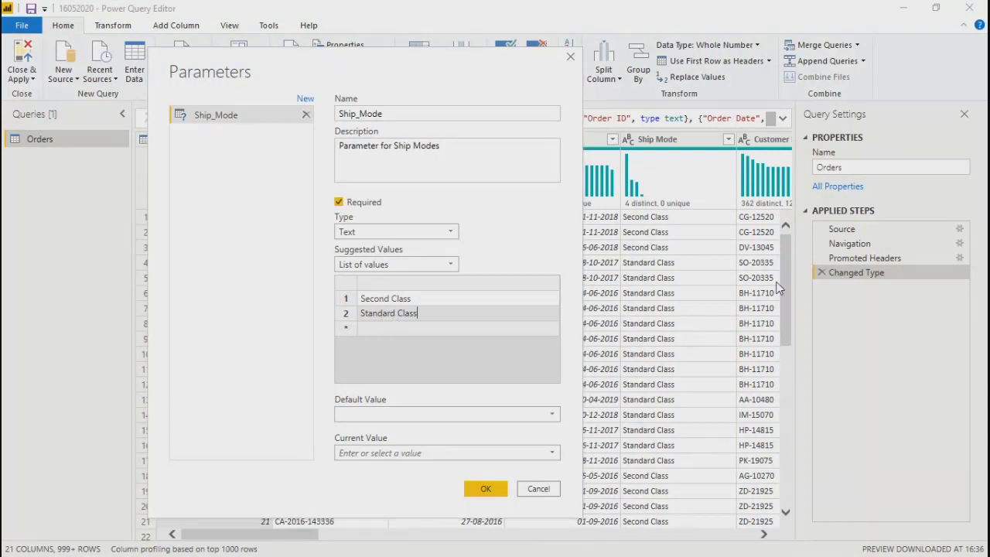
Step: Set the parameter's current value to Second Class
left_click(492, 491)
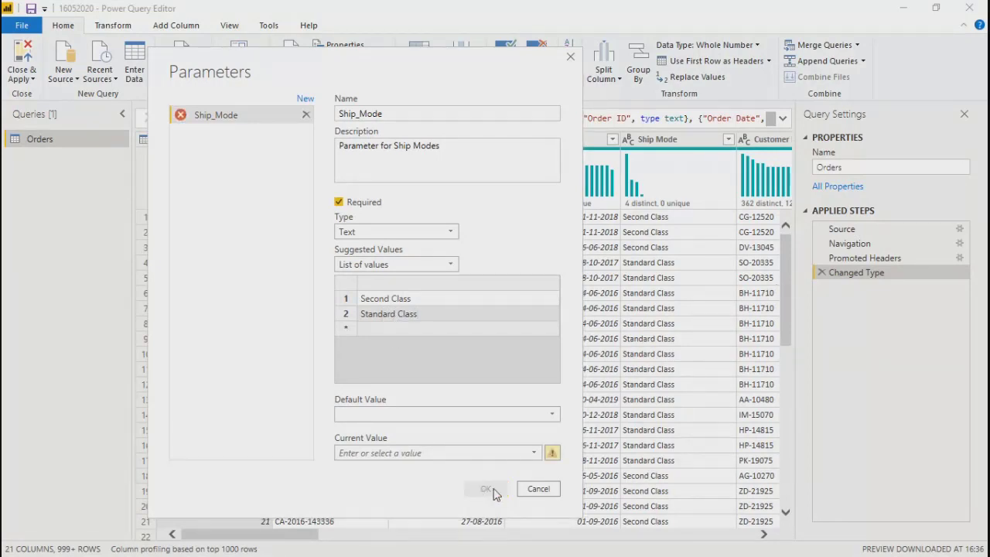
left_click(533, 453)
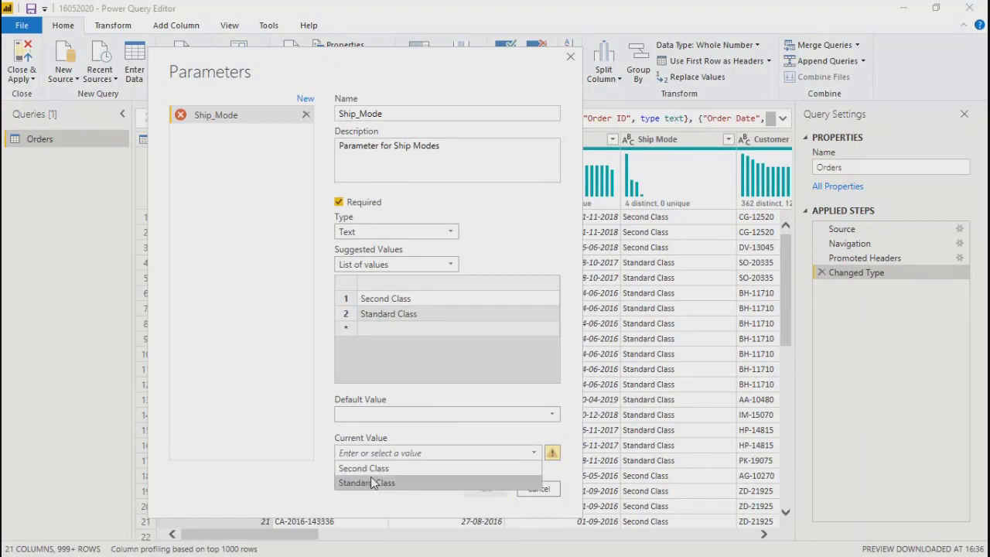
left_click(370, 468)
Step: Add First Class to the list of suggested values, make it the current value, and finish creating the parameter
left_click(371, 331)
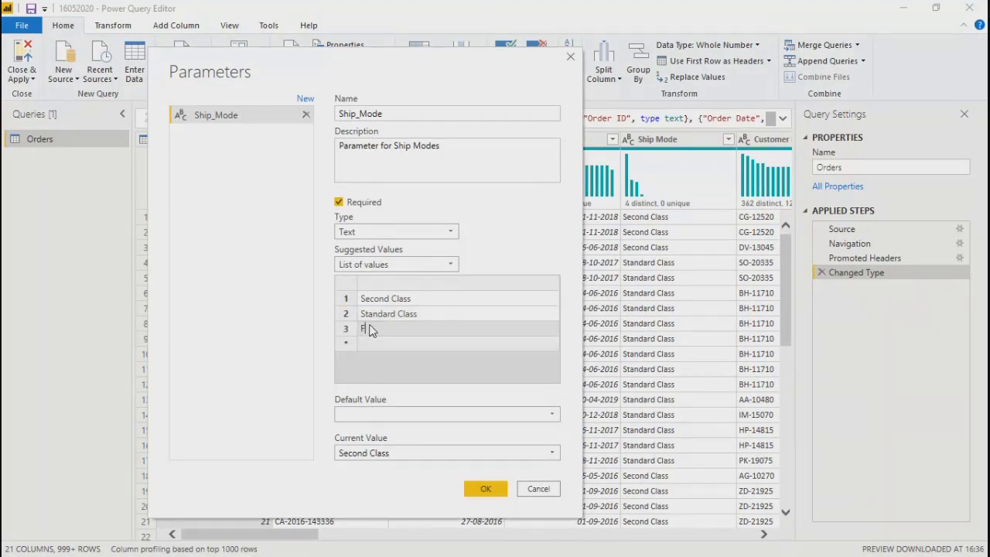
type("First Class")
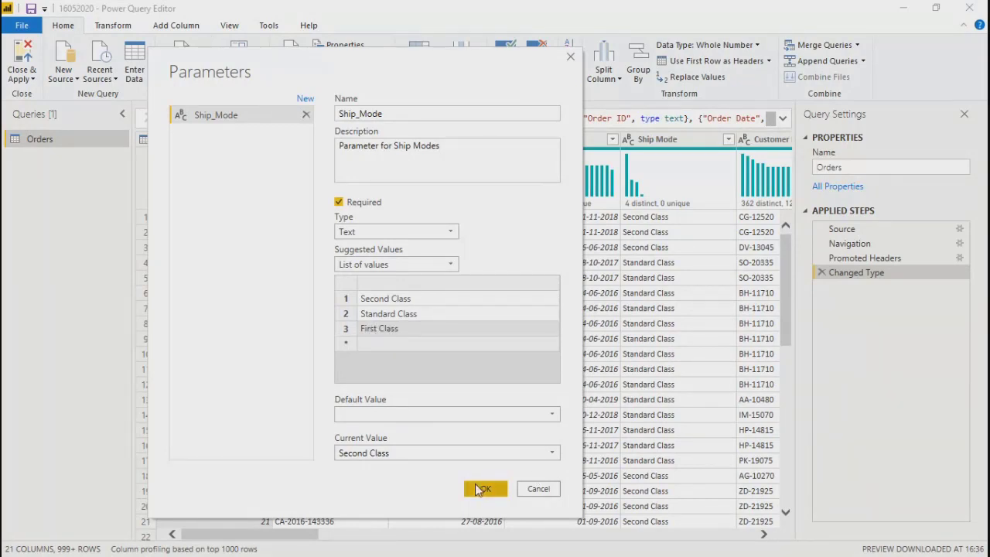
left_click(393, 458)
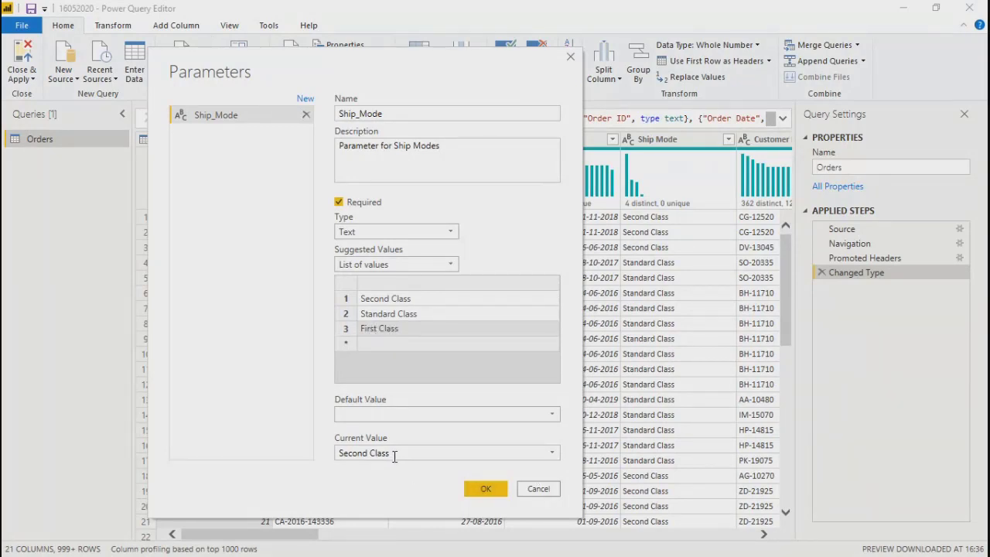
left_click(553, 453)
left_click(387, 496)
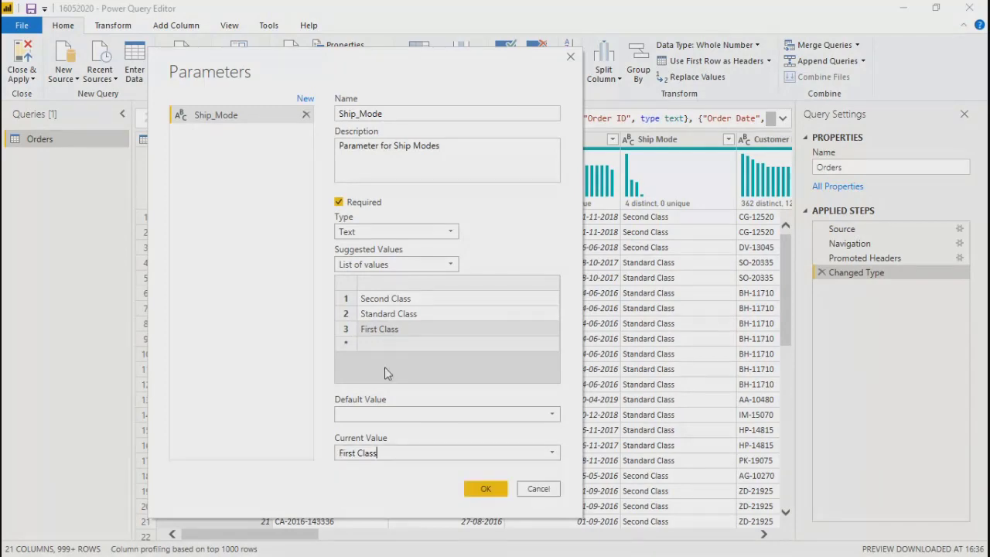
left_click(479, 489)
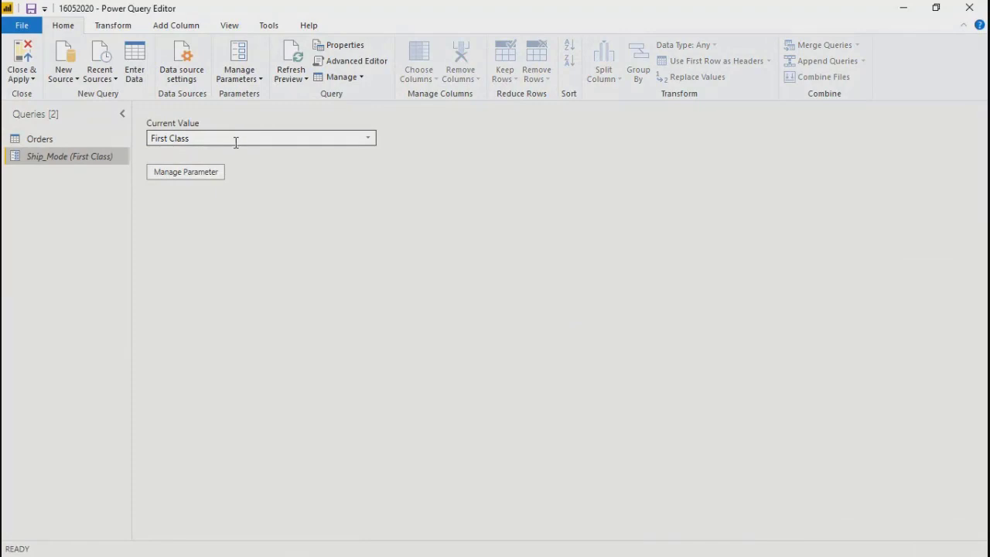
Step: Switch the Ship_Mode parameter through Second Class, Standard Class and back to First Class, and review its definition
left_click(368, 141)
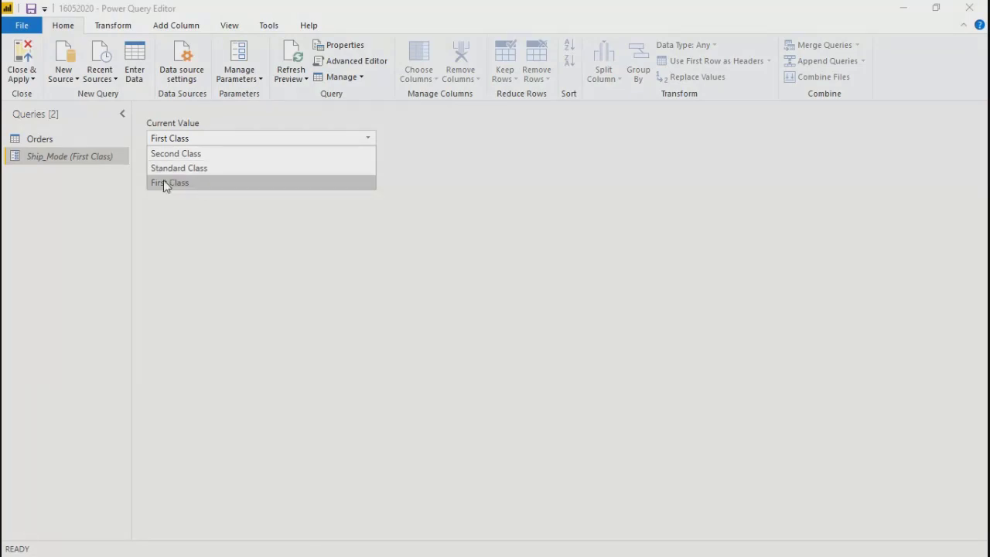
left_click(175, 154)
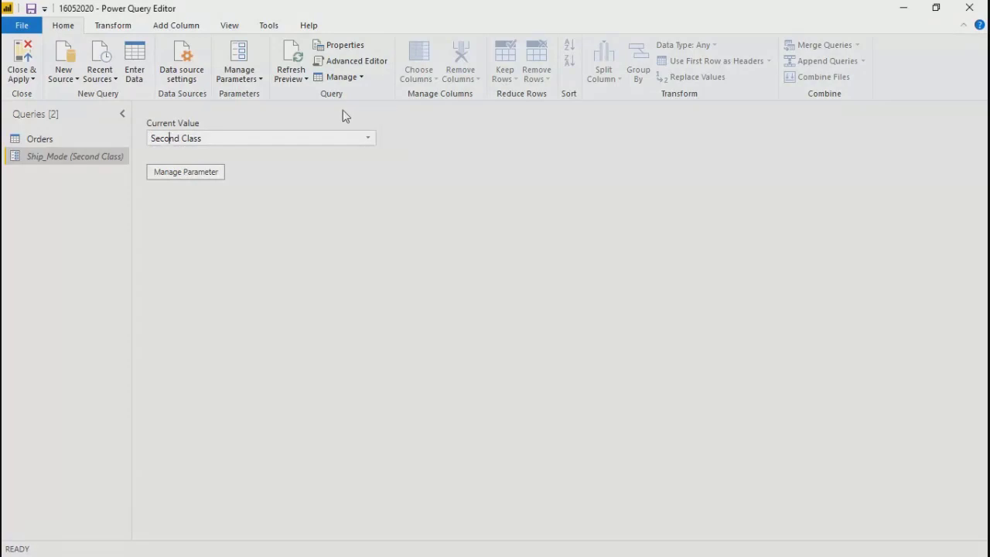
left_click(278, 139)
left_click(183, 169)
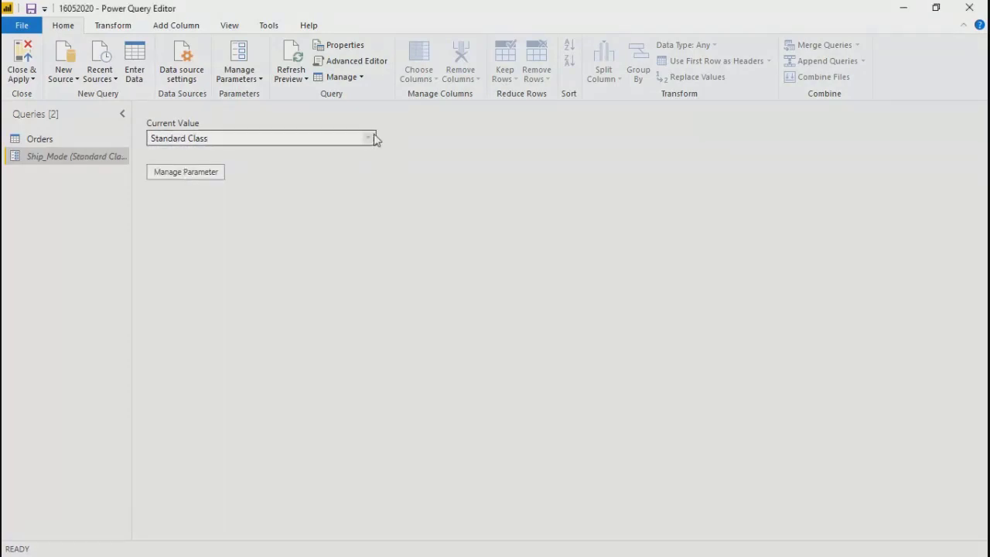
left_click(368, 138)
left_click(172, 183)
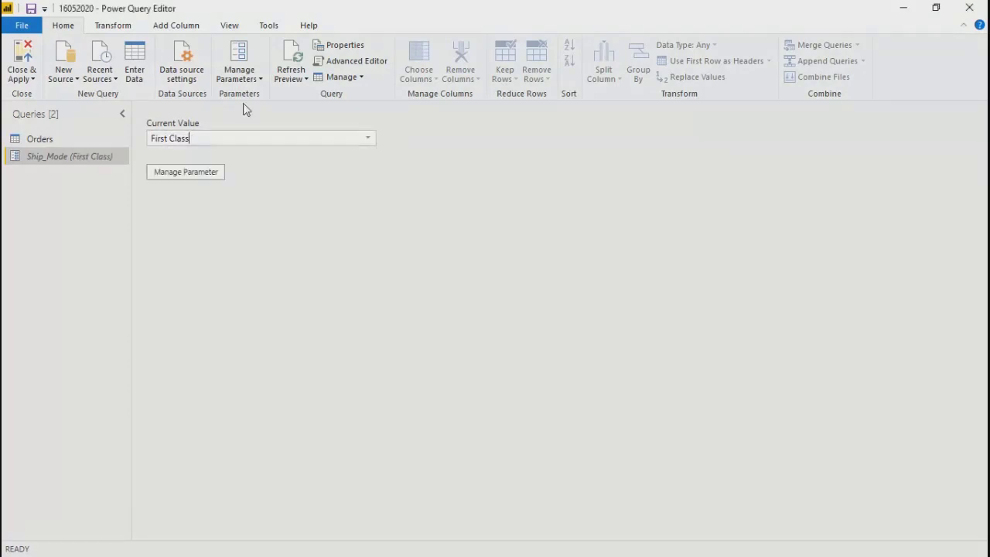
left_click(240, 56)
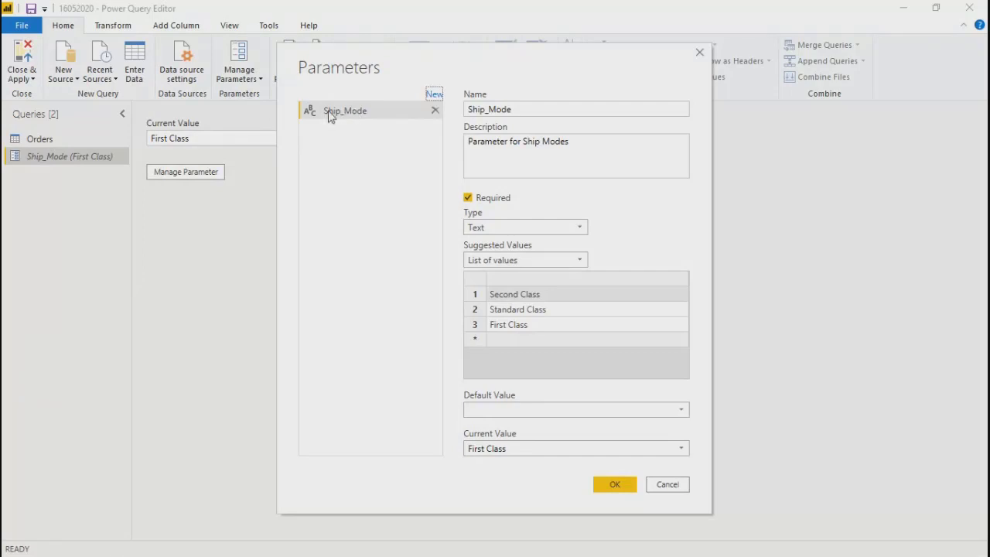
left_click(699, 53)
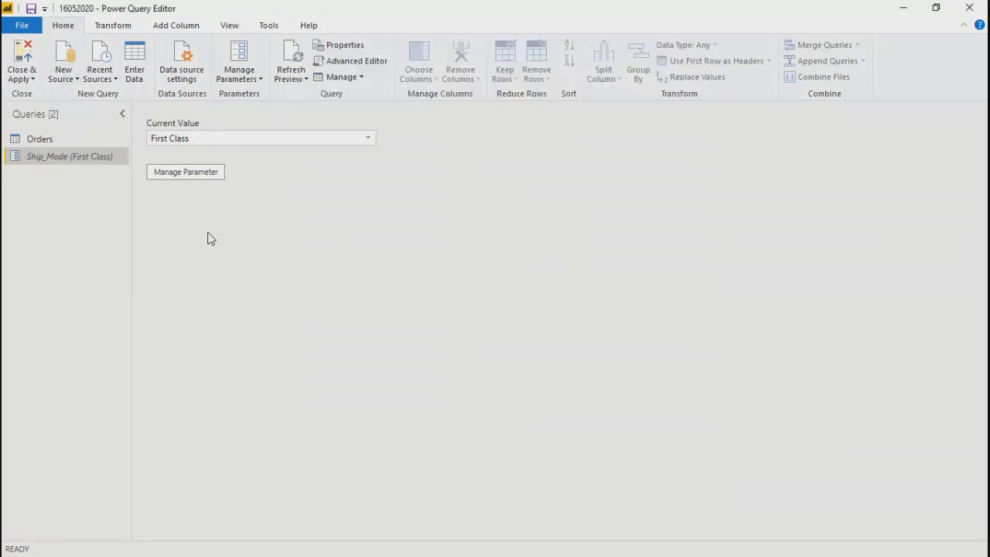
Step: Close the query editor, apply the pending query changes, and refresh the report's data
left_click(16, 59)
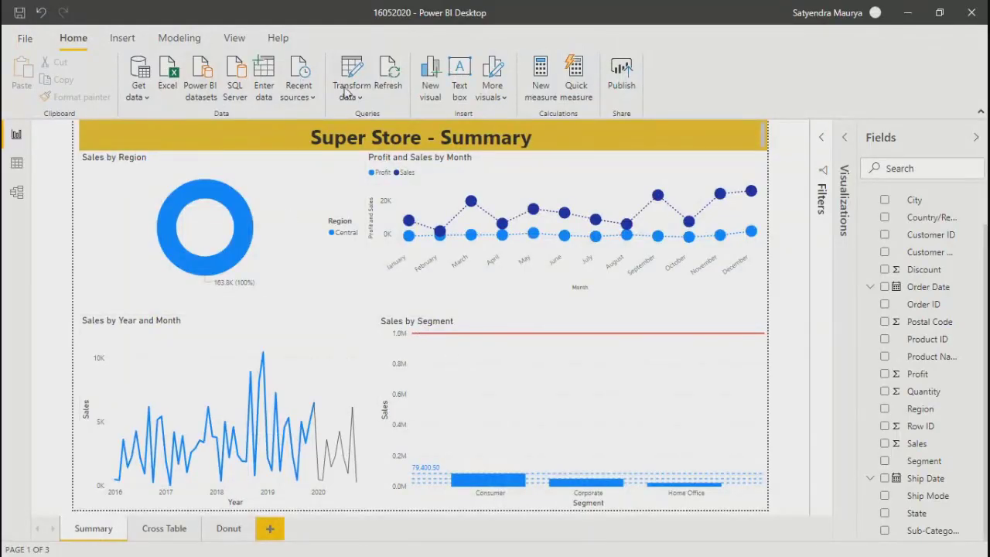
left_click(364, 105)
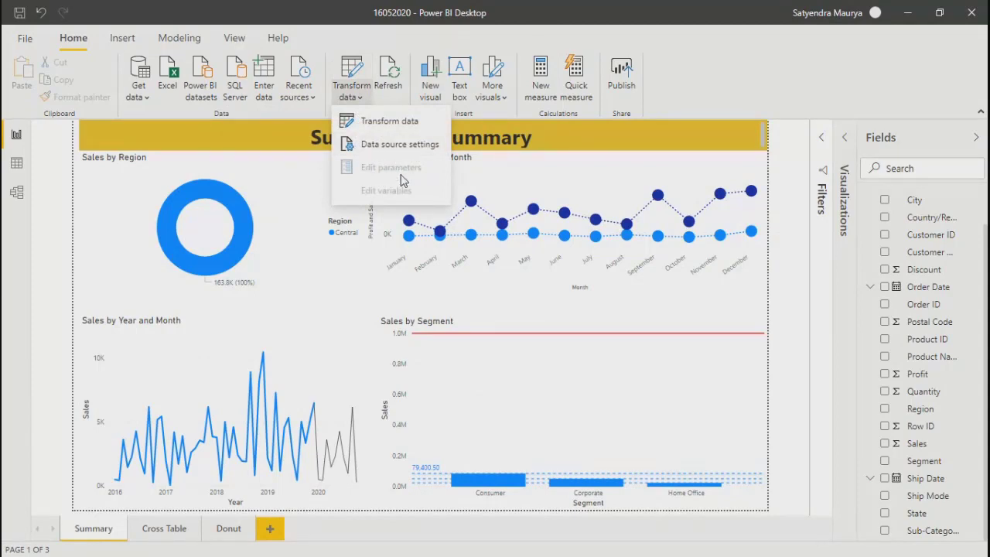
left_click(756, 61)
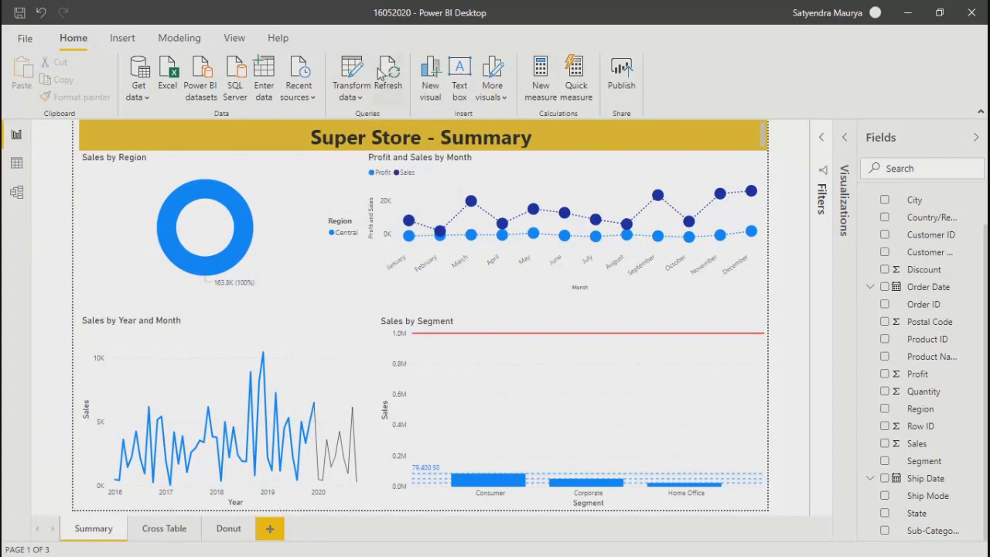
left_click(391, 76)
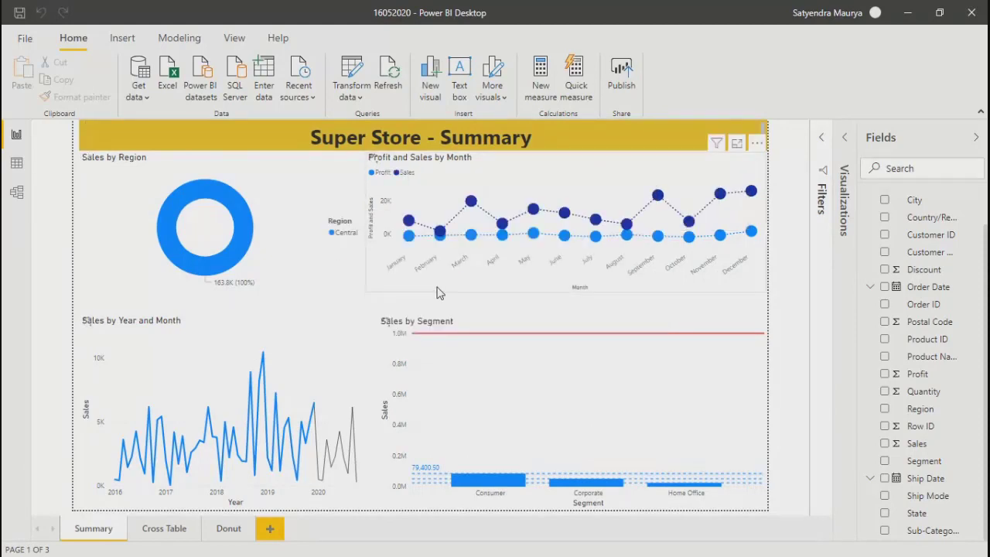
Step: Edit the parameters from the report and set Ship_Mode to Second Class
left_click(350, 96)
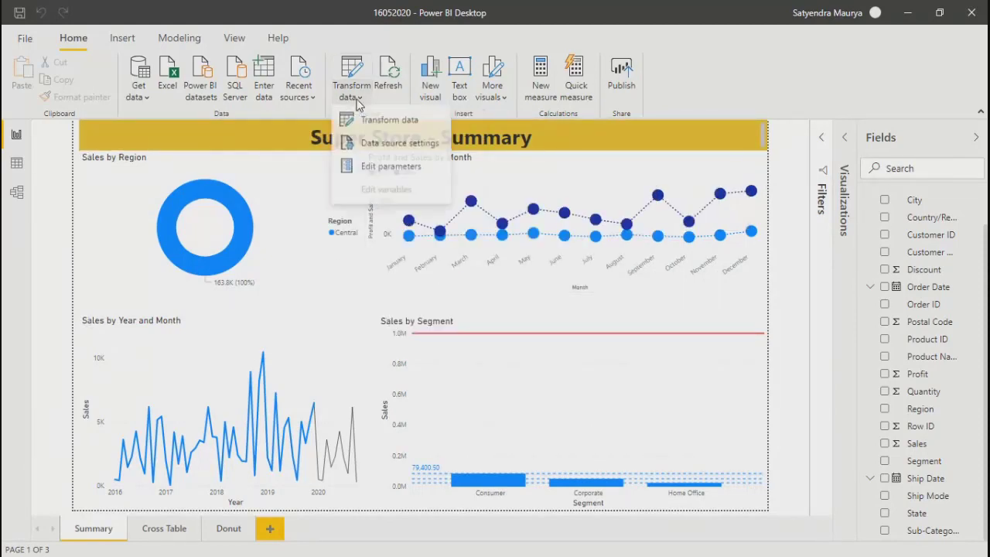
left_click(391, 176)
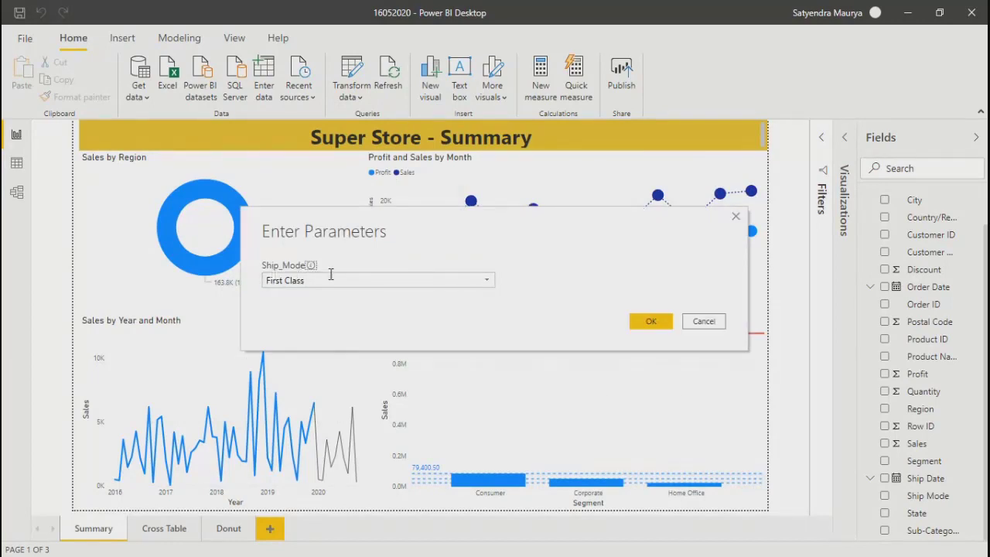
left_click(485, 280)
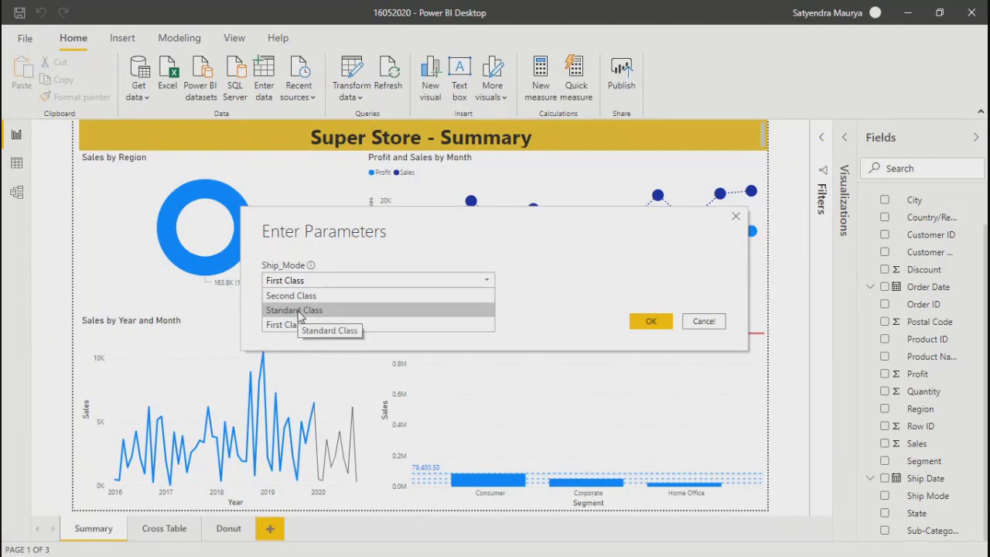
left_click(299, 297)
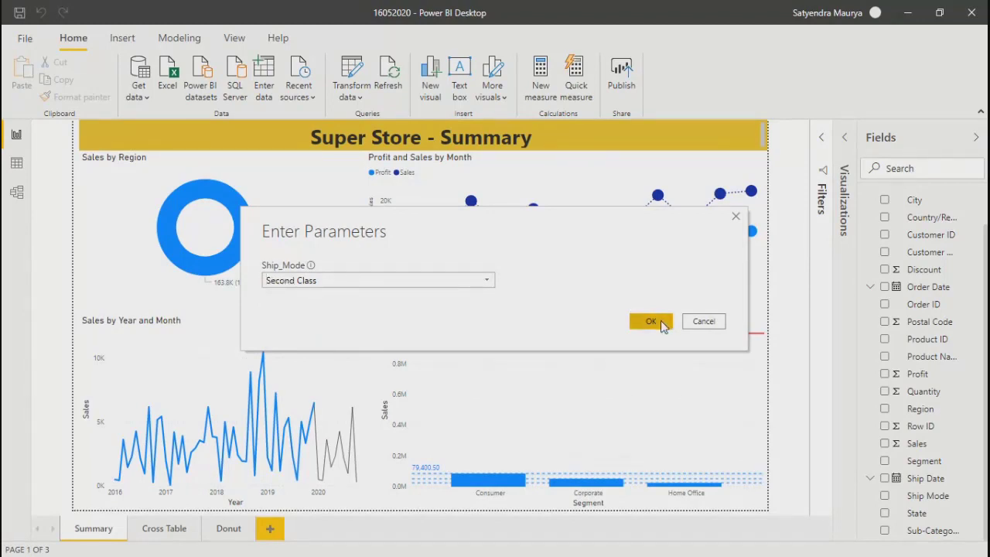
left_click(651, 322)
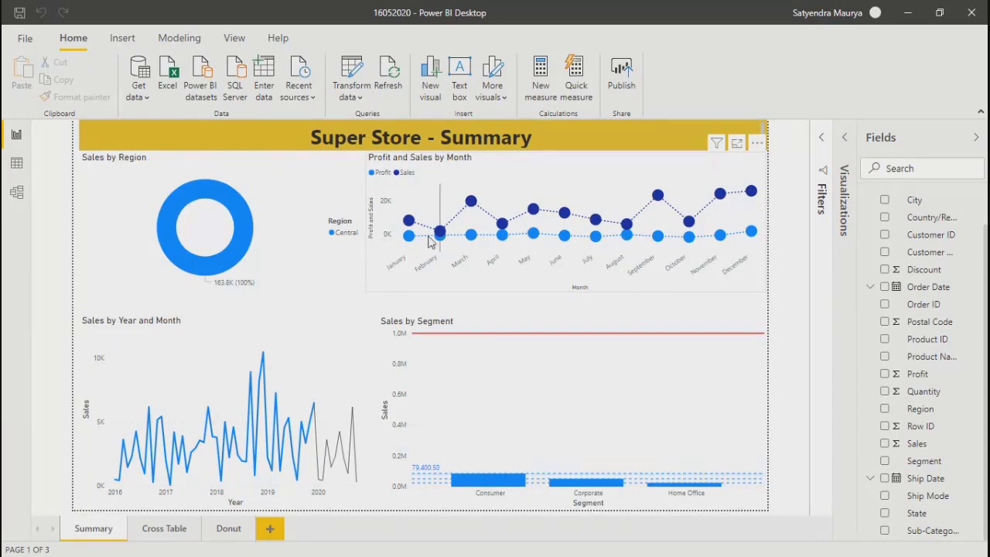
Step: Reopen the Power Query Editor, check the Ship_Mode parameter's value, and display the Orders query
left_click(352, 76)
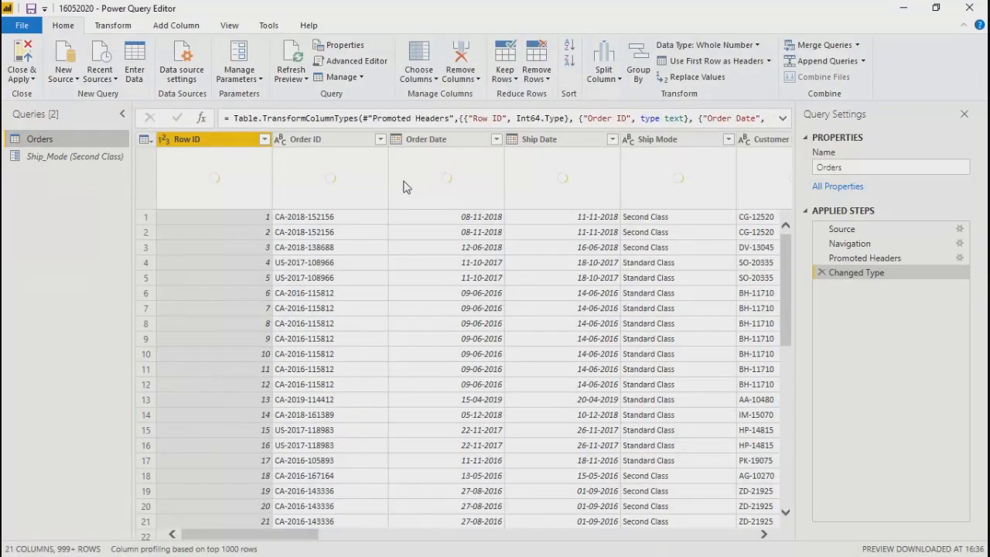
left_click(52, 159)
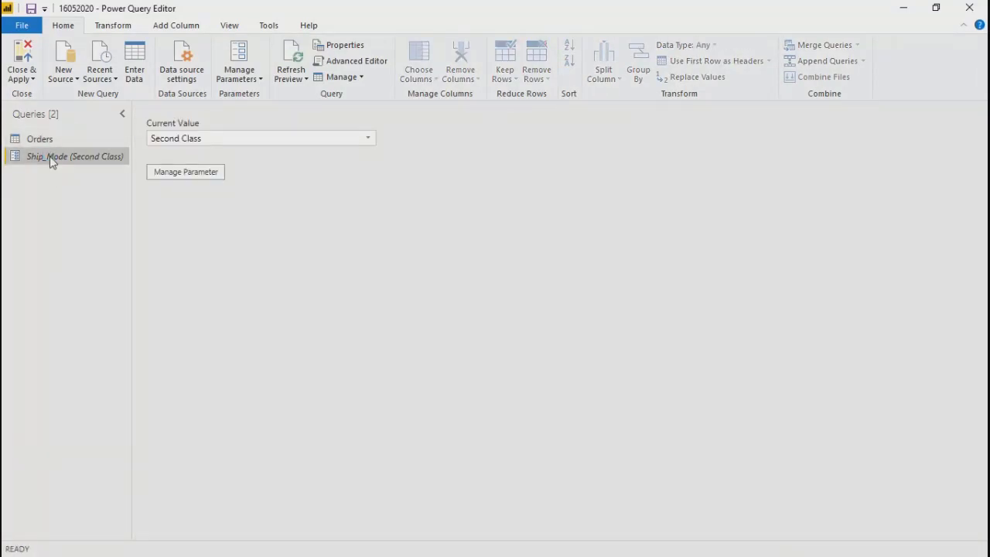
left_click(36, 137)
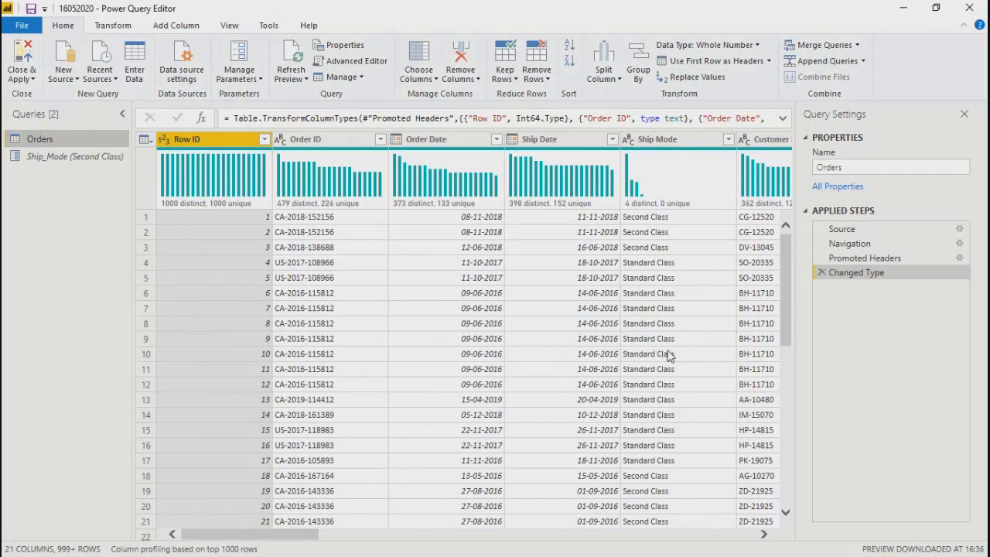
Step: Start an equals text filter on the Orders query's Ship Mode column and pick First Class as the comparison value
left_click(728, 139)
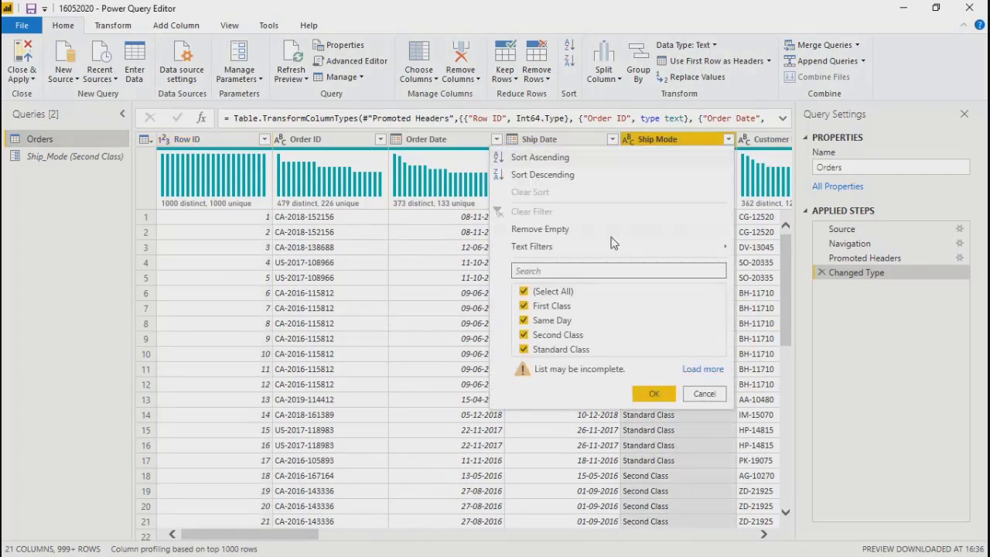
mouse_move(554, 255)
left_click(781, 254)
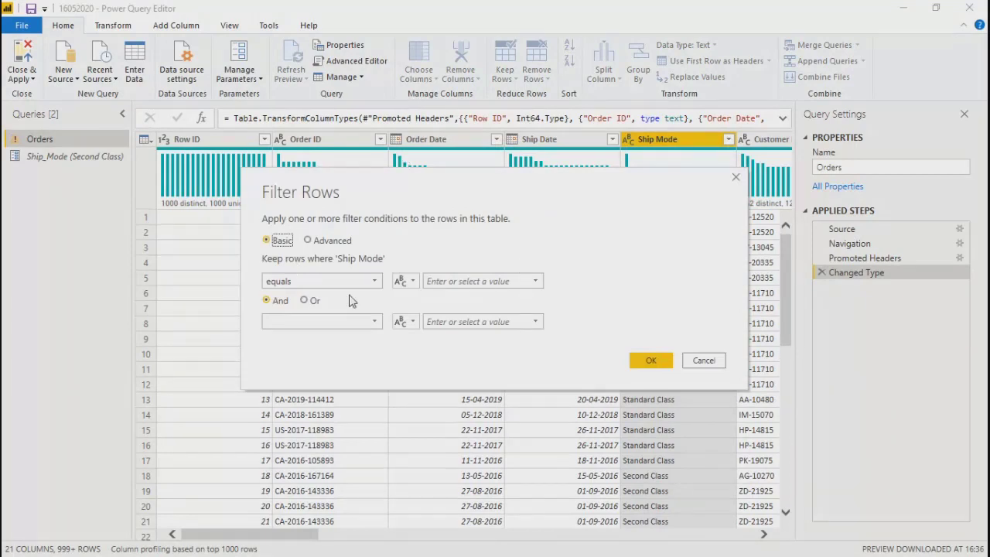
left_click(373, 283)
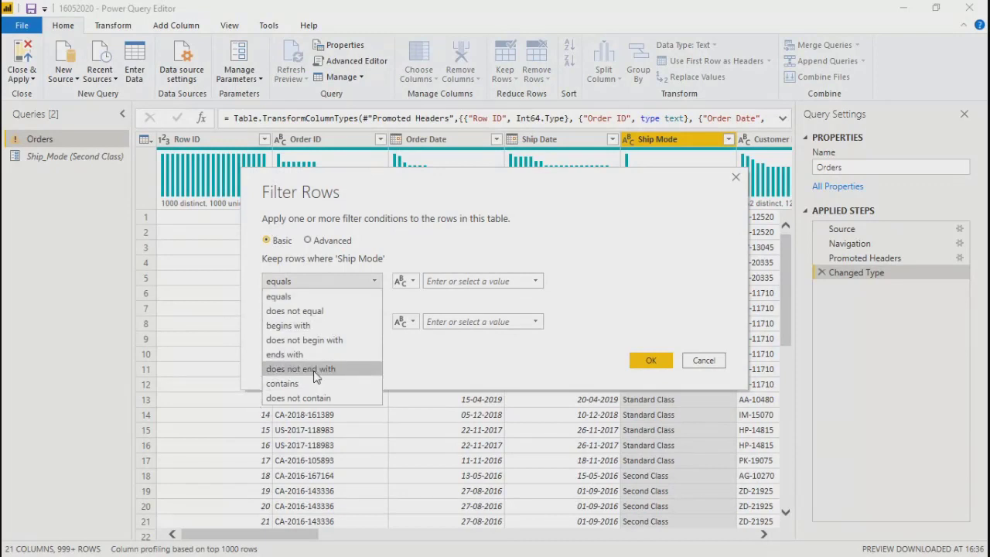
left_click(445, 245)
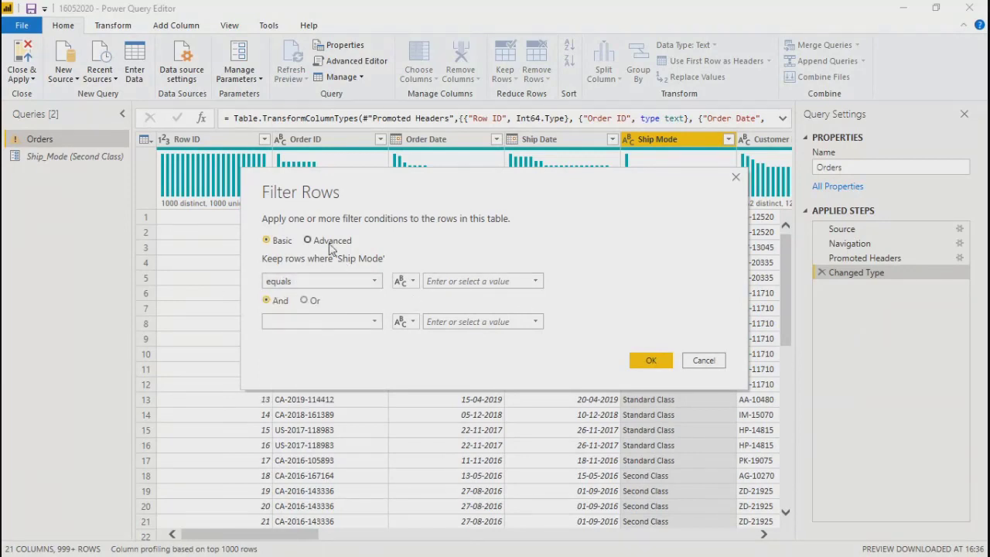
left_click(535, 280)
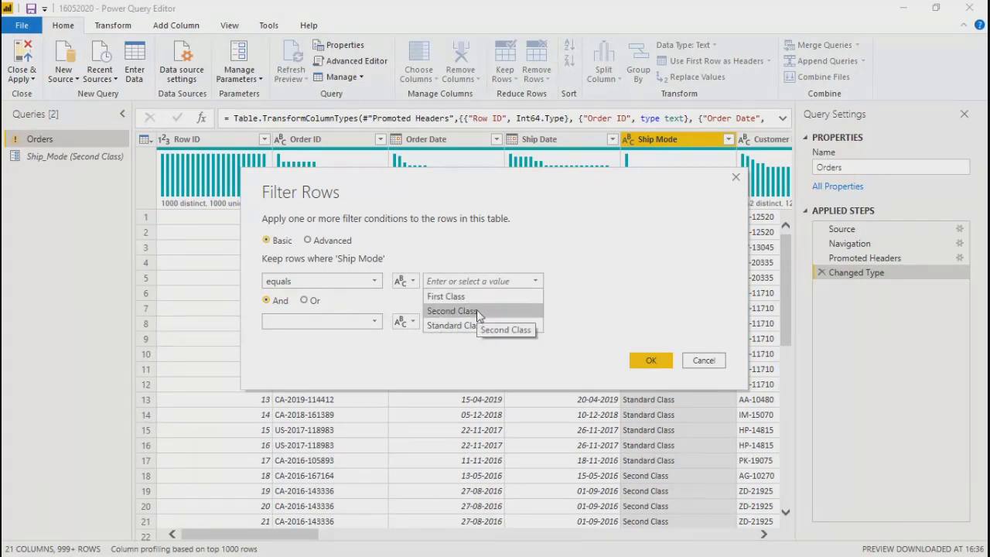
left_click(438, 300)
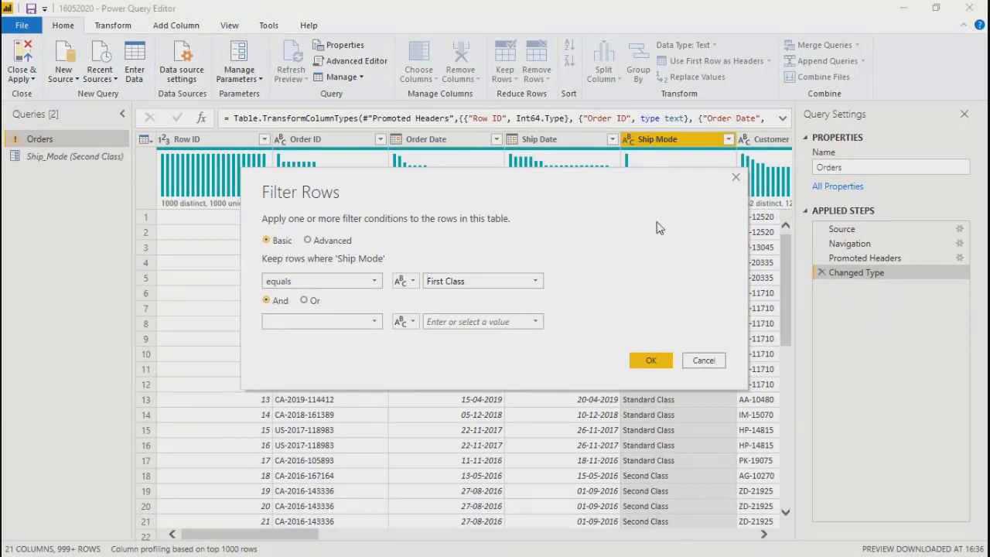
left_click_drag(649, 184, 508, 179)
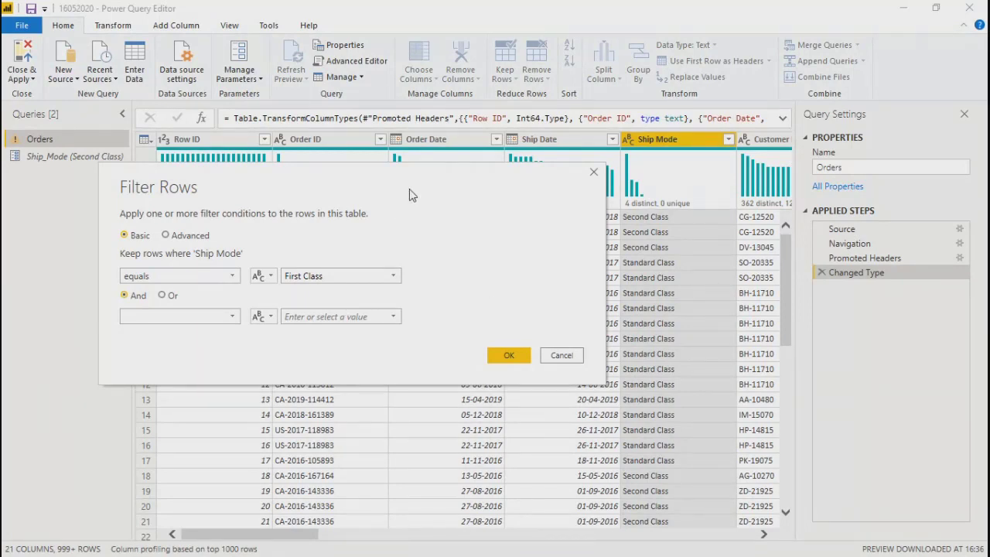
left_click_drag(410, 194, 477, 195)
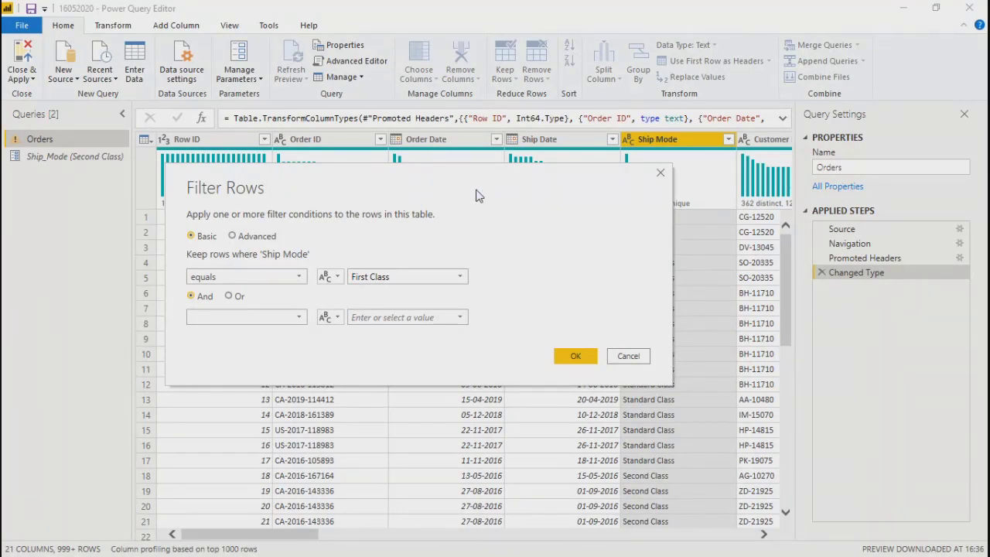
Step: Compare Ship Mode with the Ship_Mode parameter instead, confirm the row filter, and close the query editor applying the changes
left_click(329, 283)
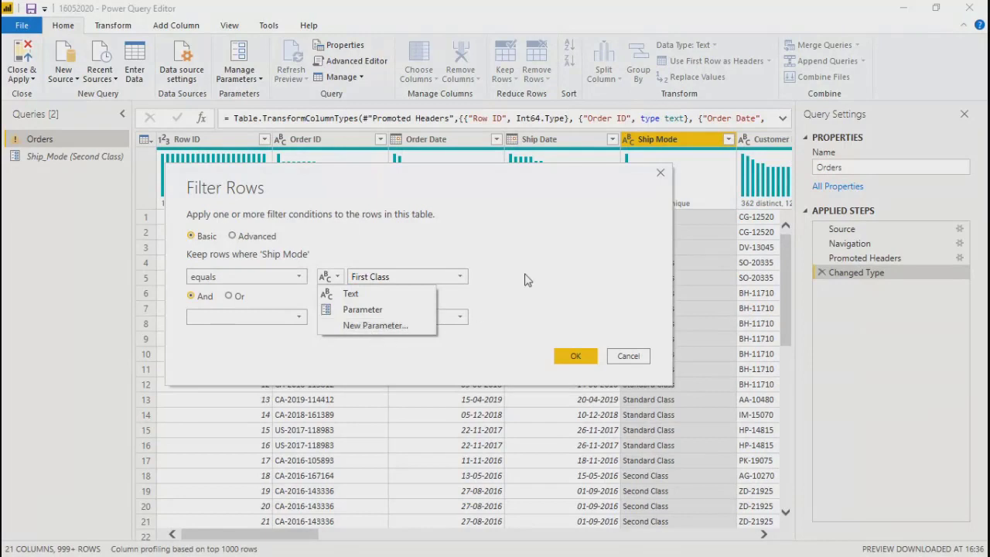
left_click(356, 309)
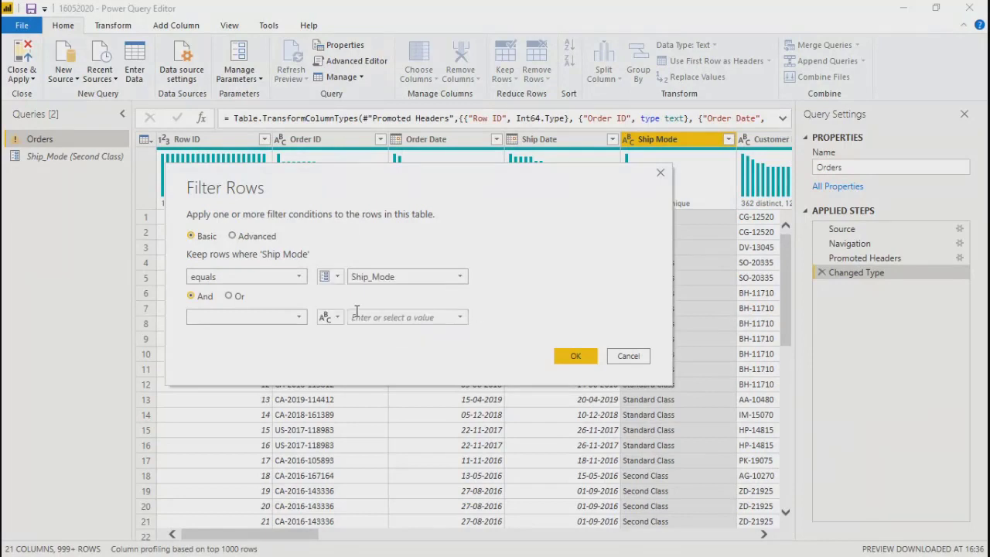
left_click(328, 276)
left_click(352, 307)
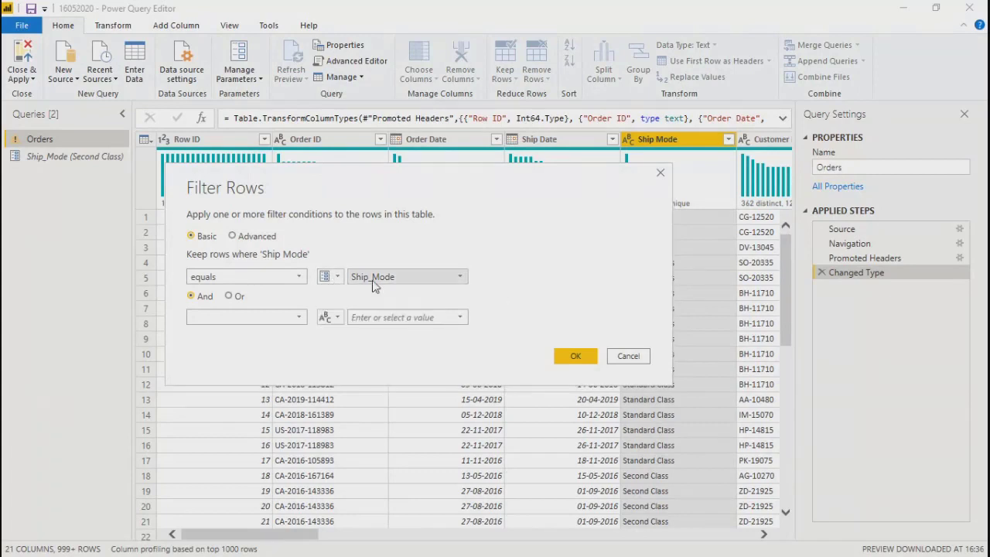
left_click(459, 279)
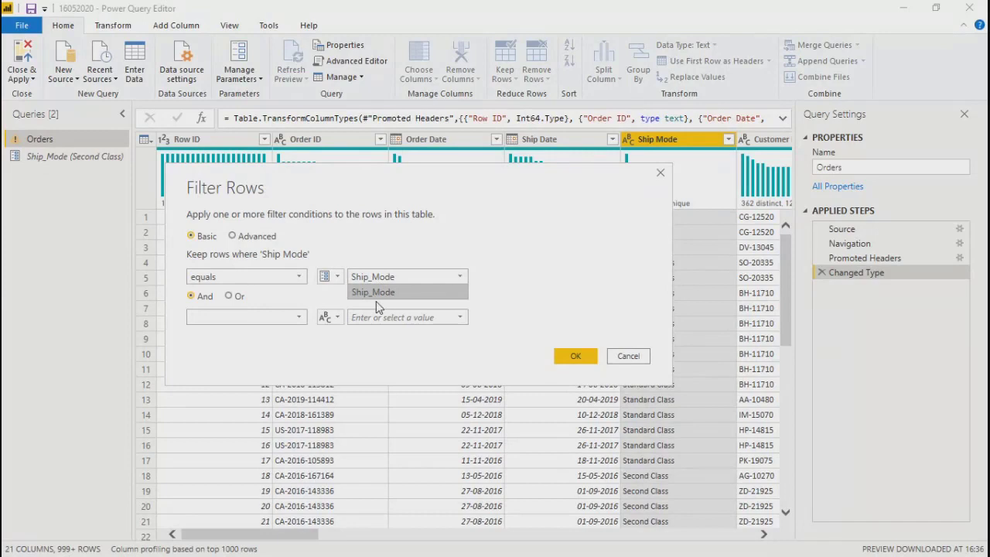
left_click(574, 280)
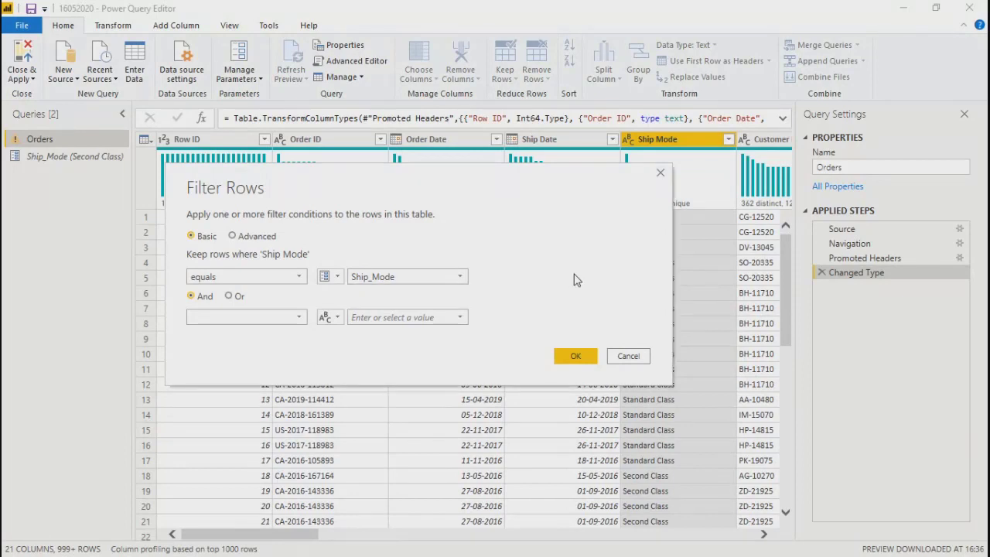
left_click(574, 355)
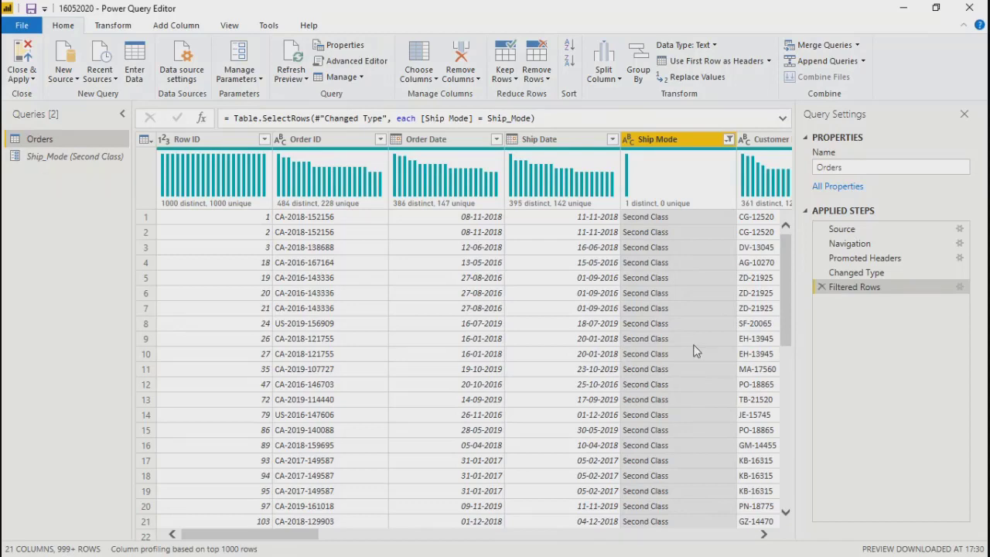
scroll(692, 390, "down", 20)
scroll(671, 421, "up", 20)
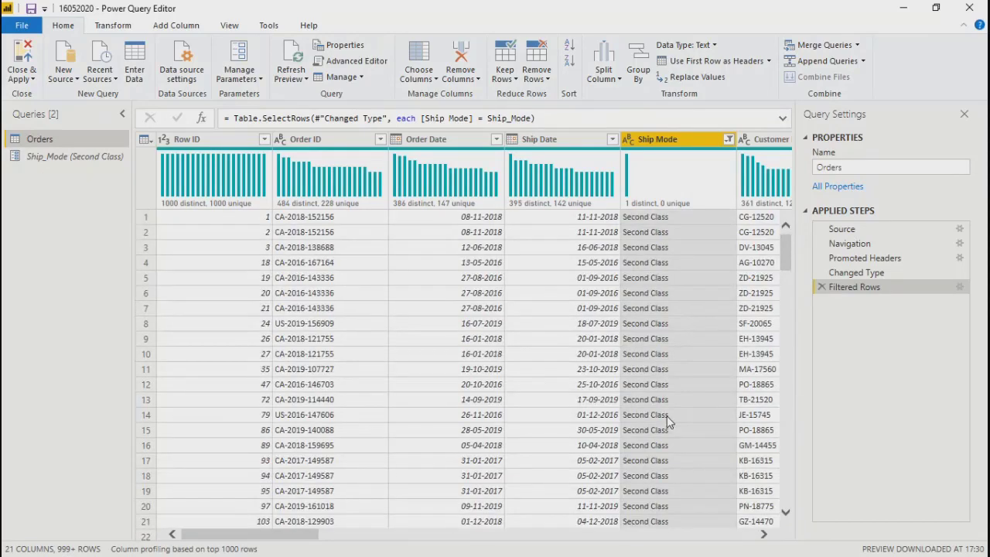
left_click(21, 59)
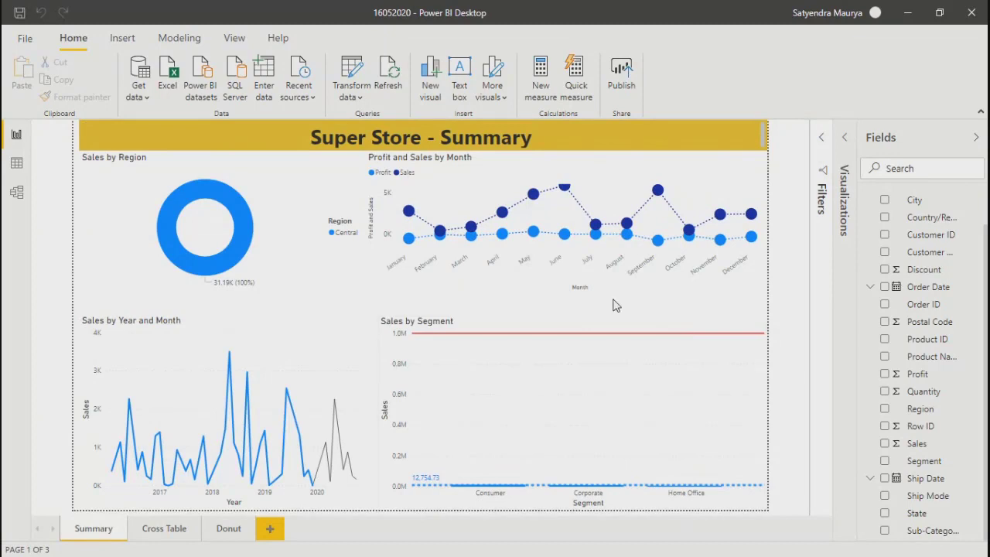
Step: Edit the parameters from the report, pick another Ship_Mode value, and apply the pending query changes
left_click(350, 96)
left_click(376, 169)
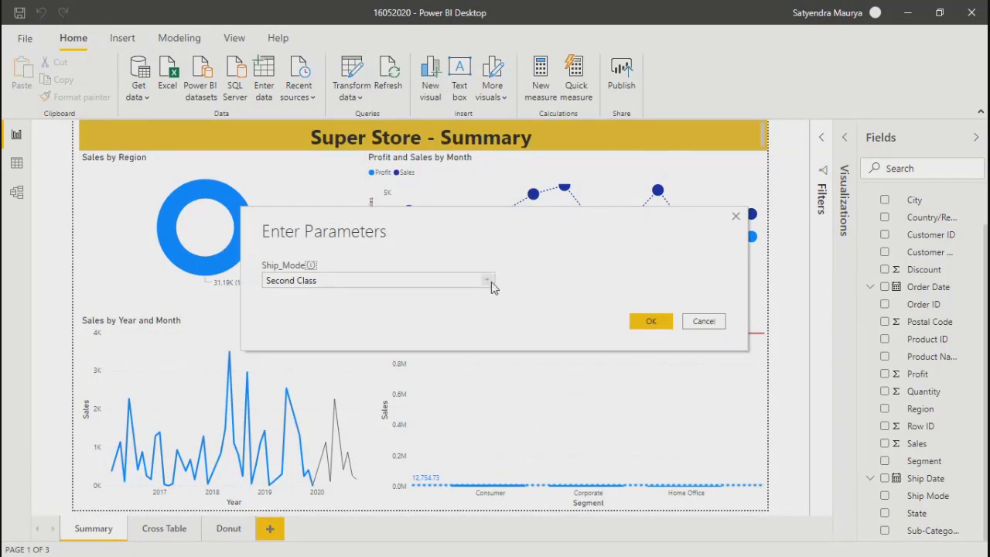
left_click(489, 282)
left_click(309, 319)
left_click(650, 321)
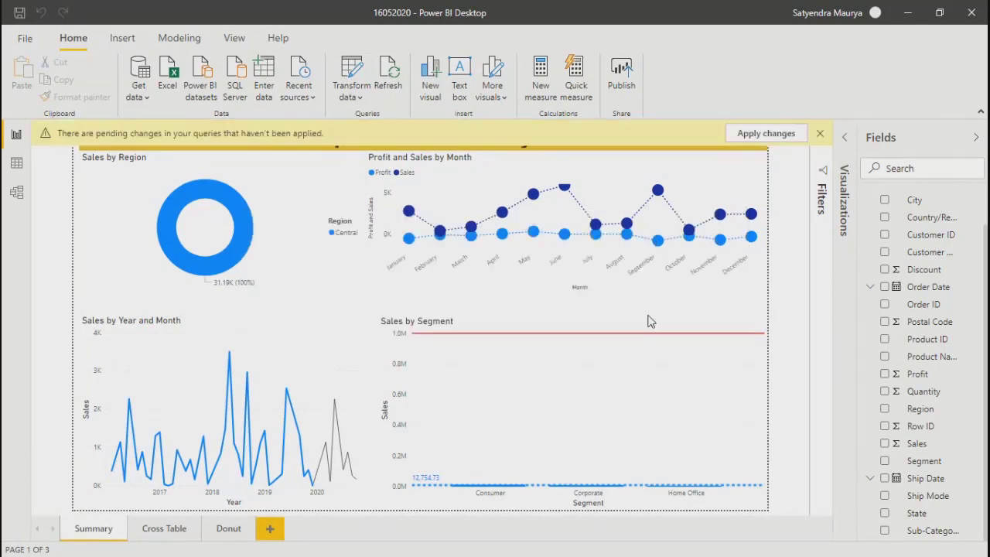
left_click(766, 142)
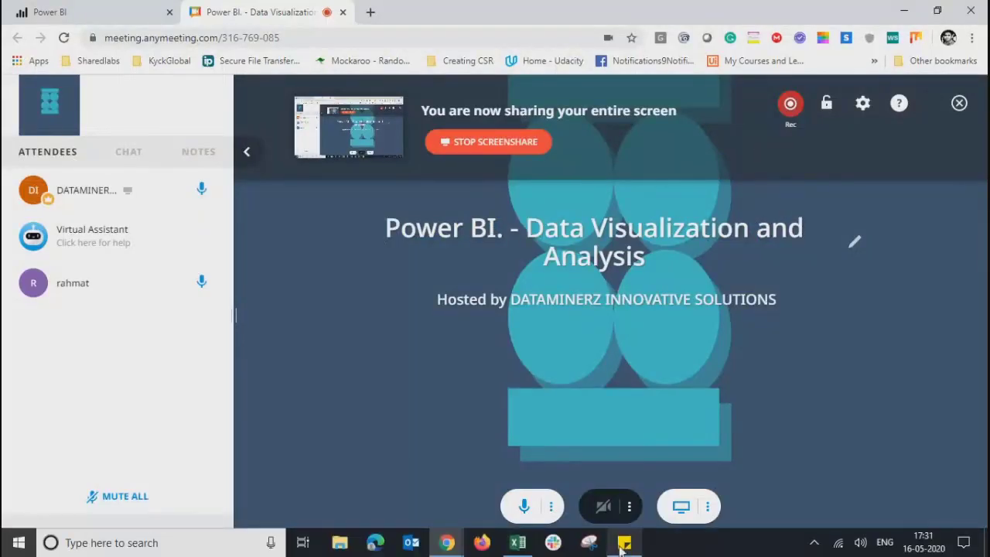
Step: Minimize the browser, find and relaunch Power BI Desktop, and dismiss its start screen
left_click(919, 11)
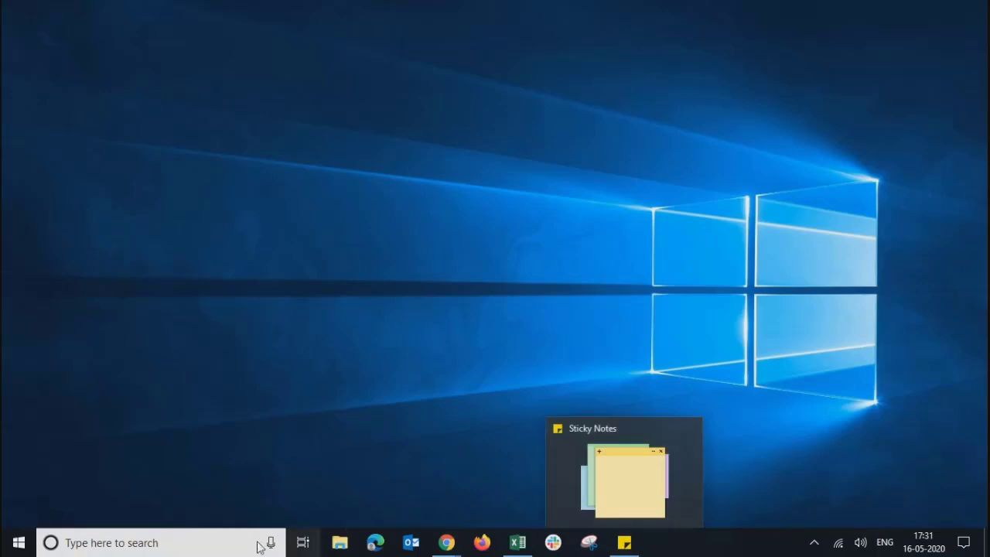
left_click(194, 543)
type("power")
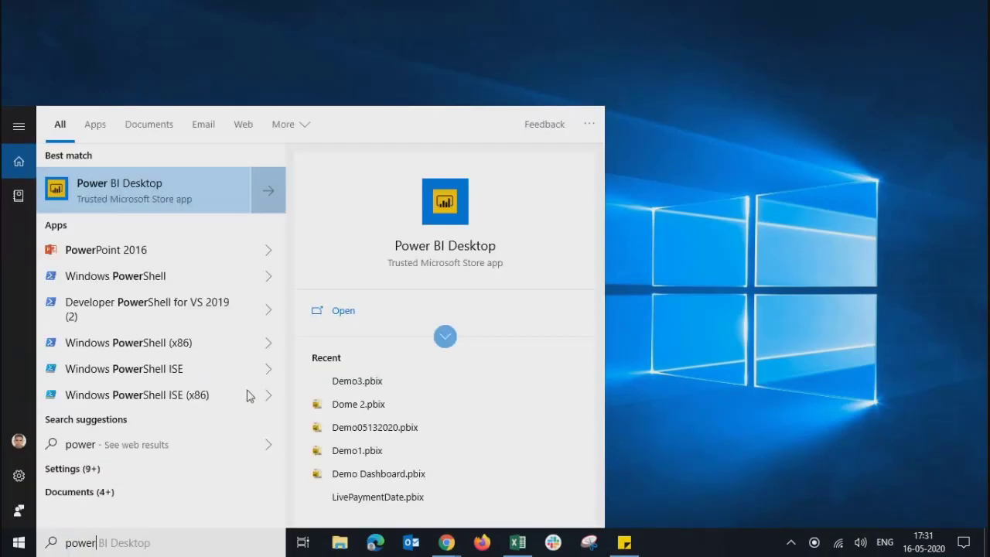
left_click(462, 203)
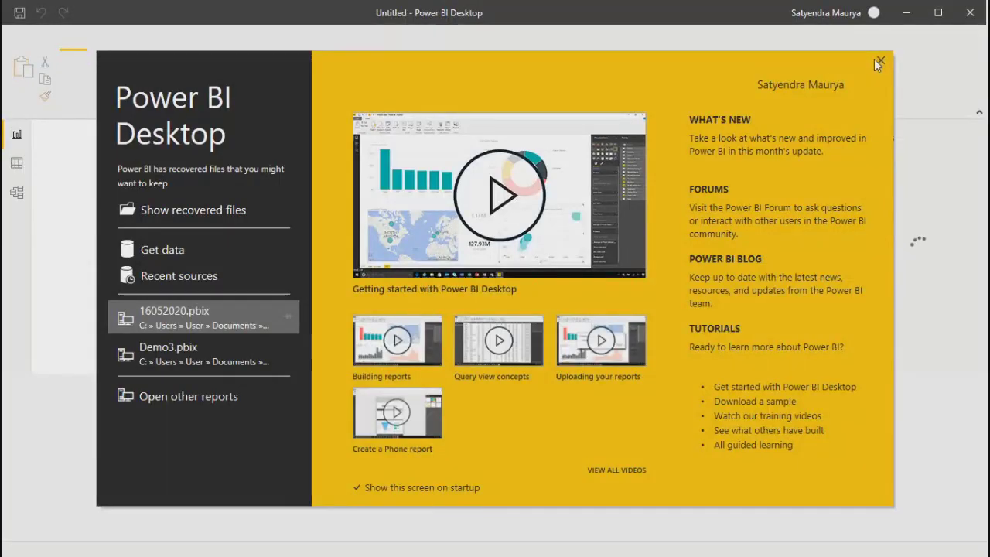
left_click(883, 63)
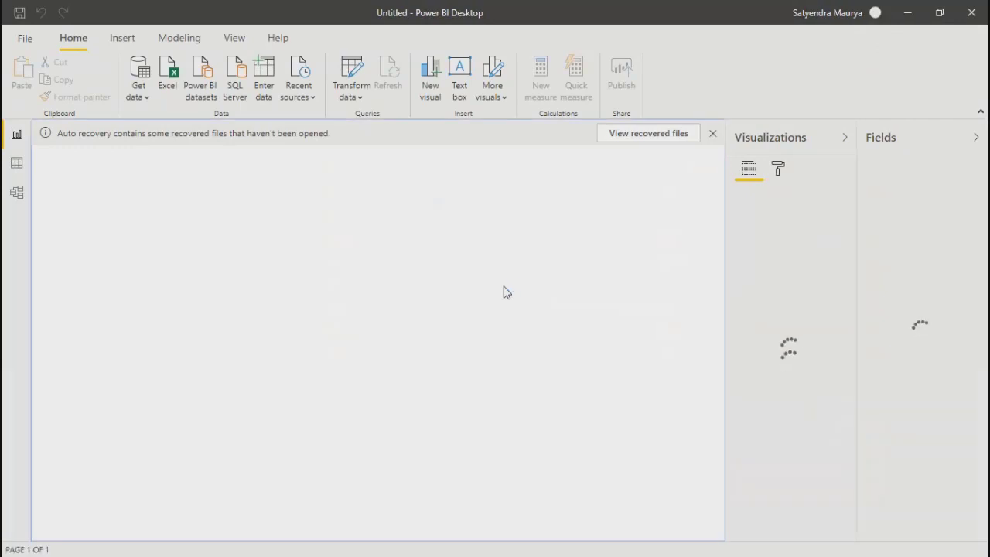
Step: Open the auto-recovered file 16052020 (Recovered).pbix and apply its pending query changes
left_click(660, 138)
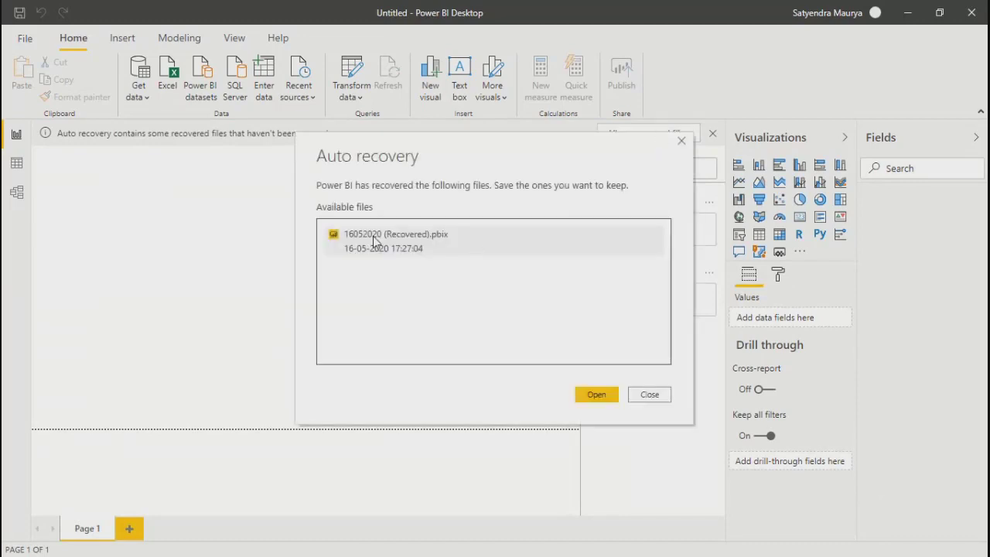
left_click(592, 396)
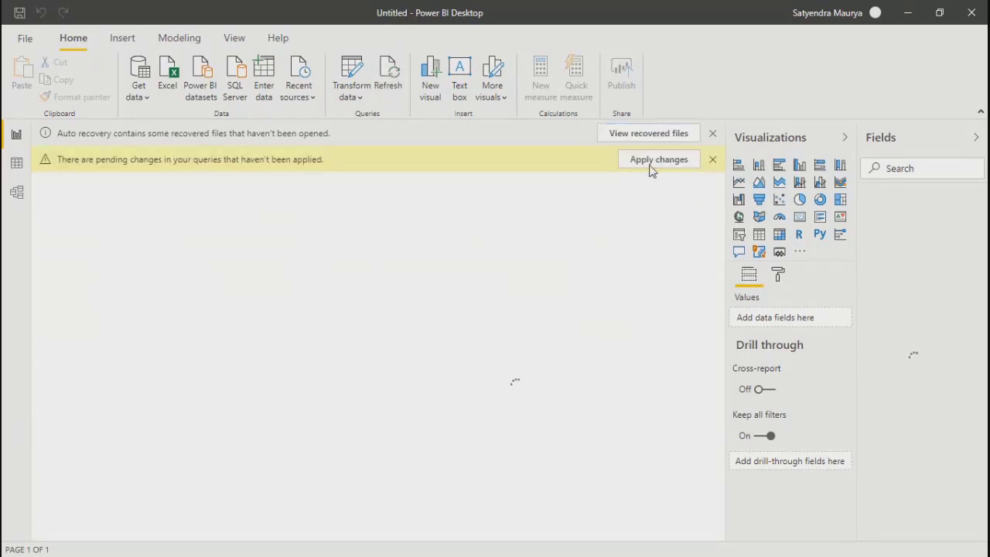
left_click(652, 169)
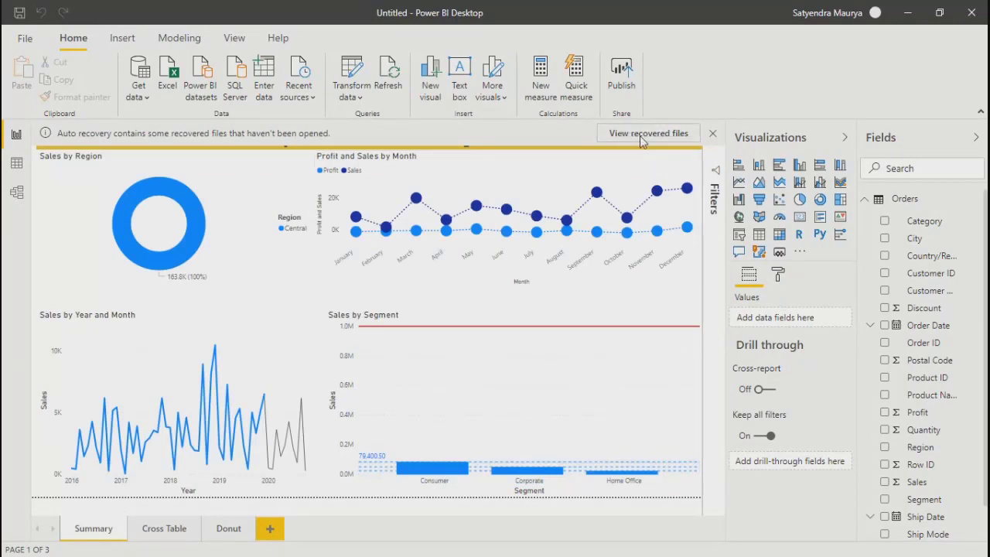
Step: Edit the parameters from the report and set Ship_Mode to Standard Class
left_click(359, 93)
left_click(493, 159)
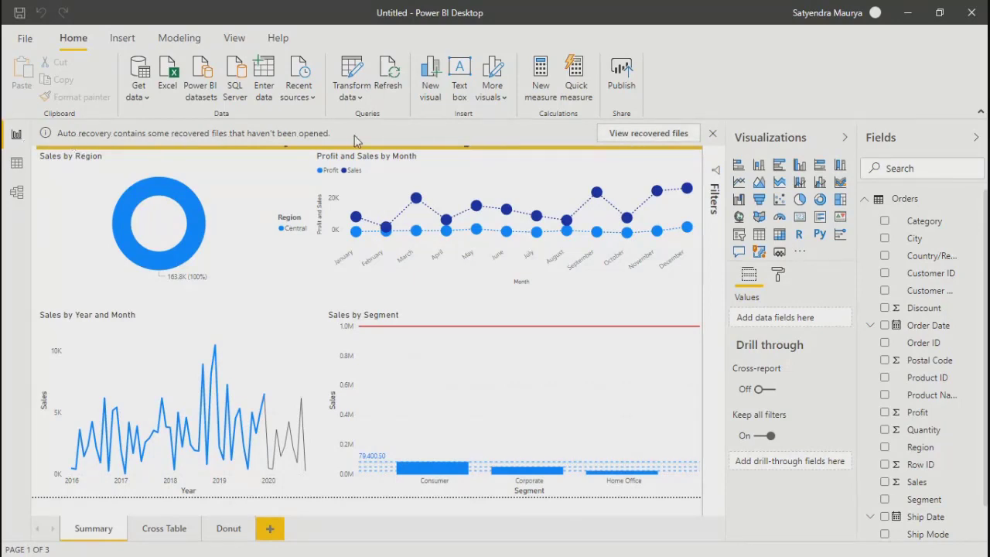
left_click(356, 95)
left_click(377, 170)
left_click(469, 282)
left_click(294, 311)
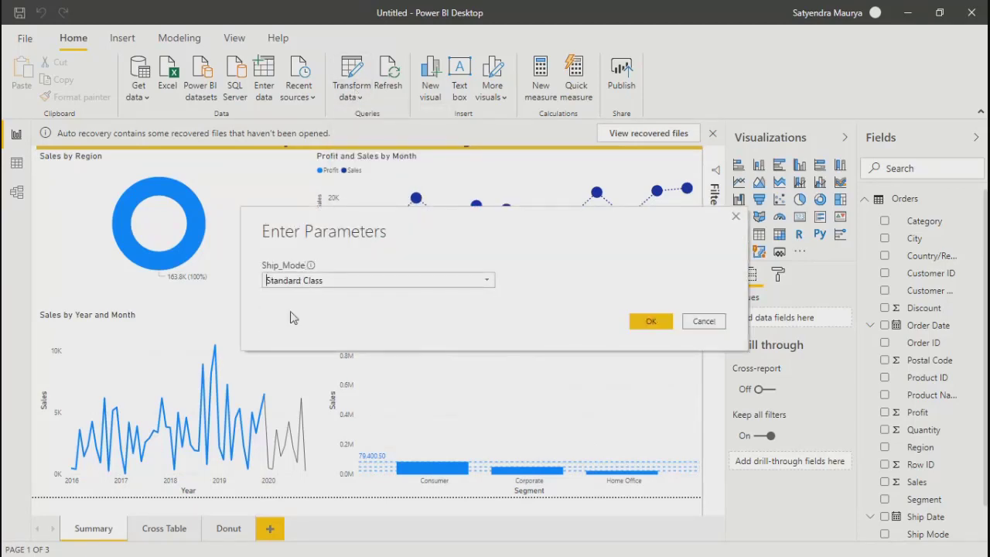
left_click(648, 323)
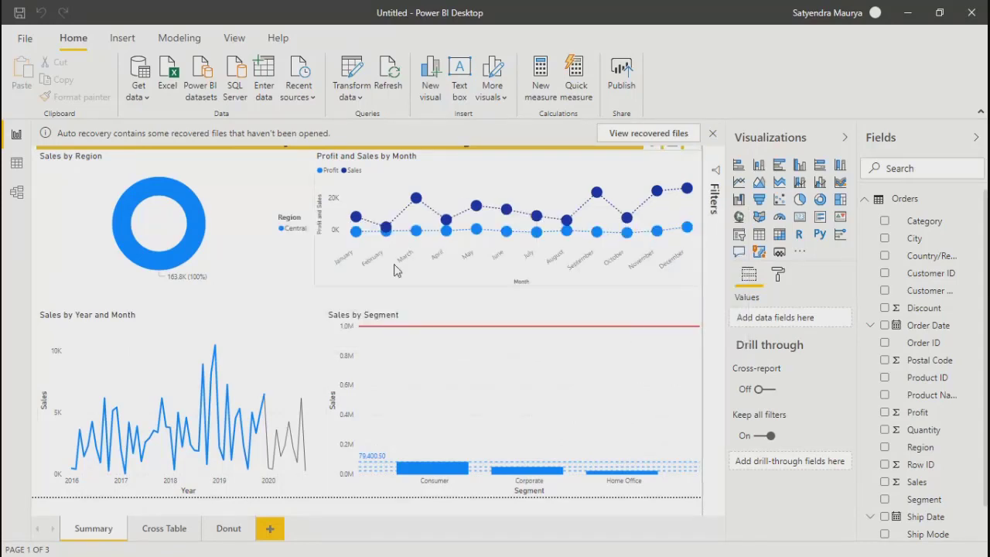
Step: Open the Power Query Editor, check the Ship_Mode parameter's current value, and return to the Orders query
left_click(348, 64)
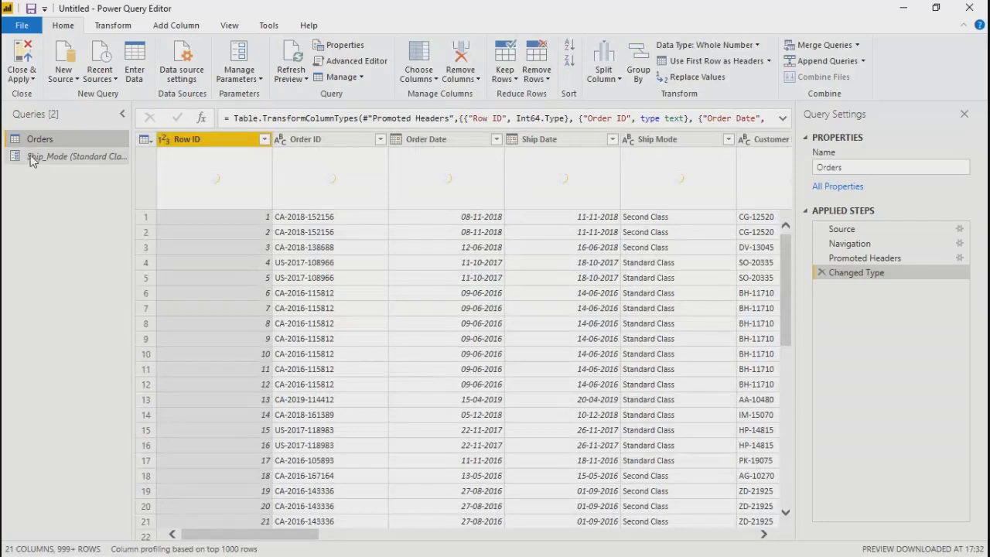
left_click(32, 159)
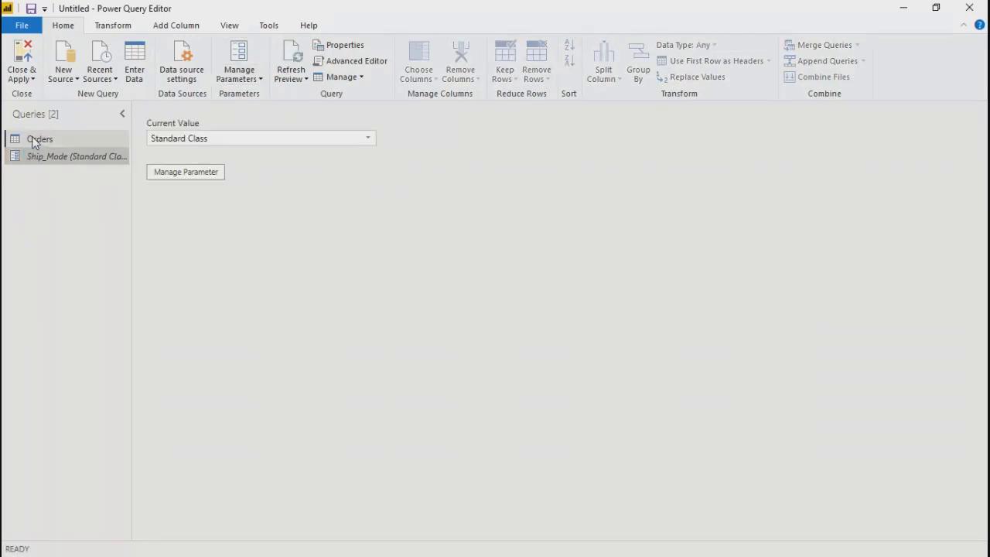
left_click(34, 142)
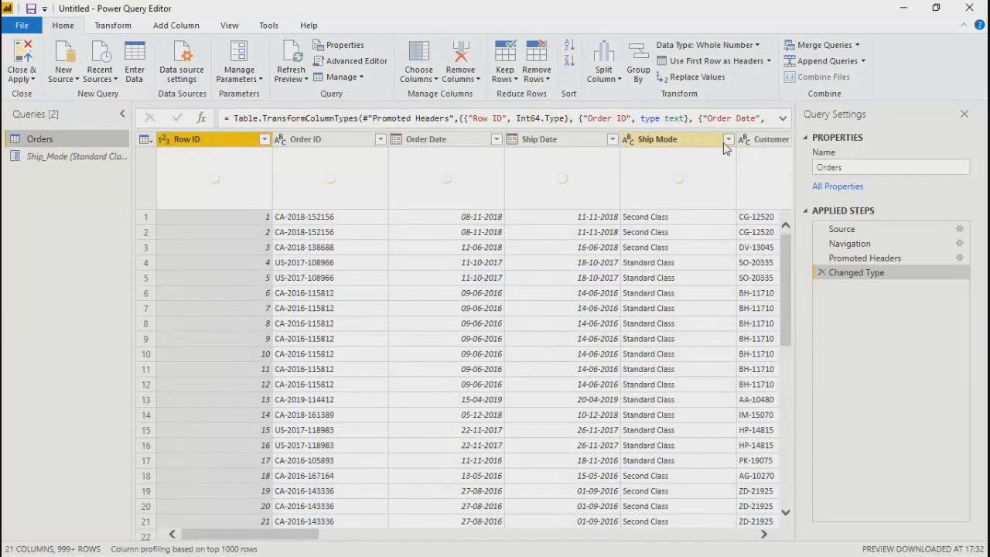
Step: Filter the Orders query's Ship Mode column to rows equal to the Ship_Mode parameter, and apply the changes to the report
left_click(727, 140)
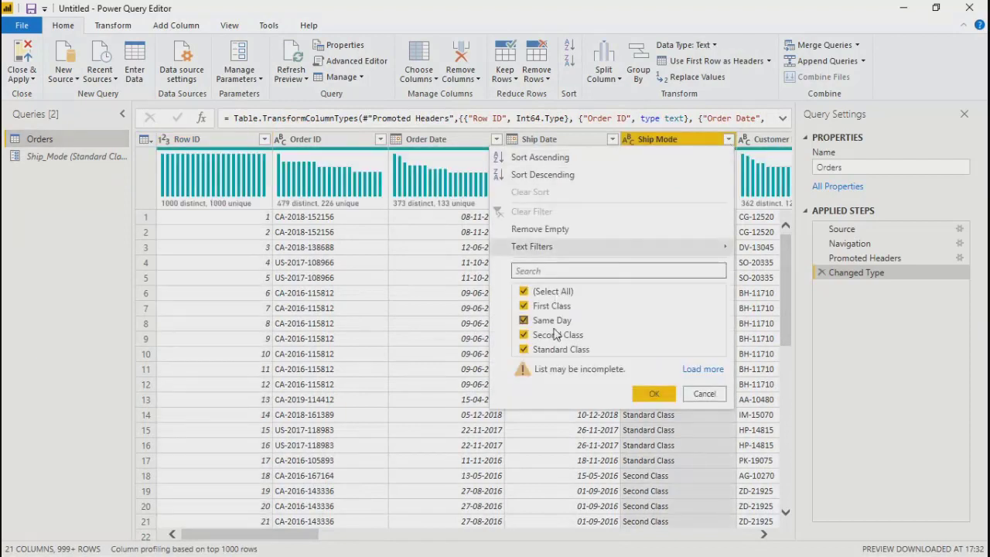
mouse_move(687, 246)
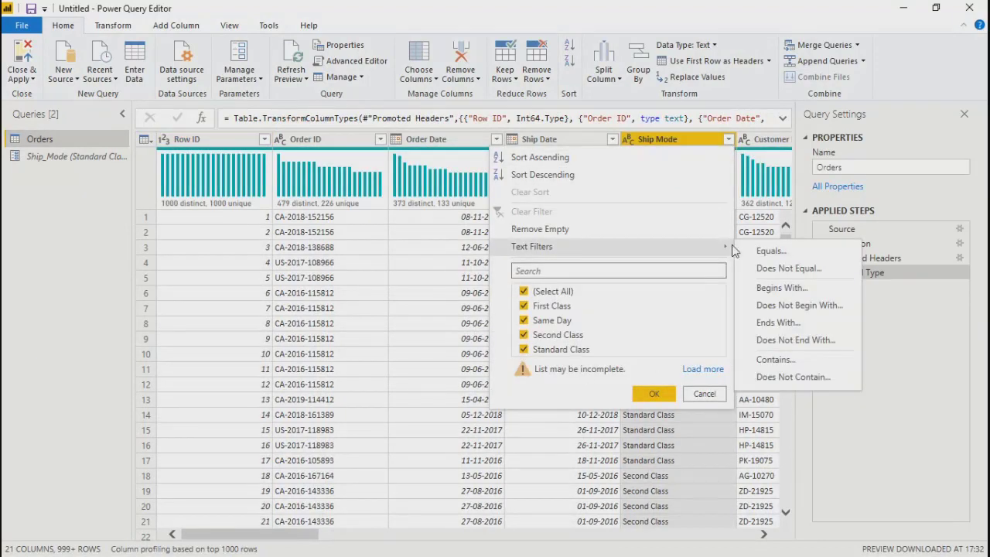
left_click(762, 251)
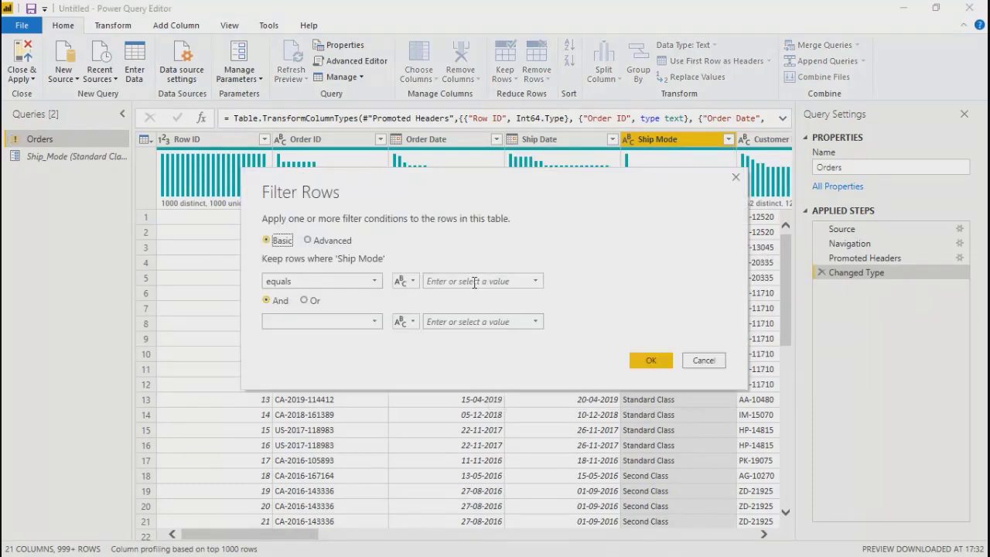
left_click(405, 282)
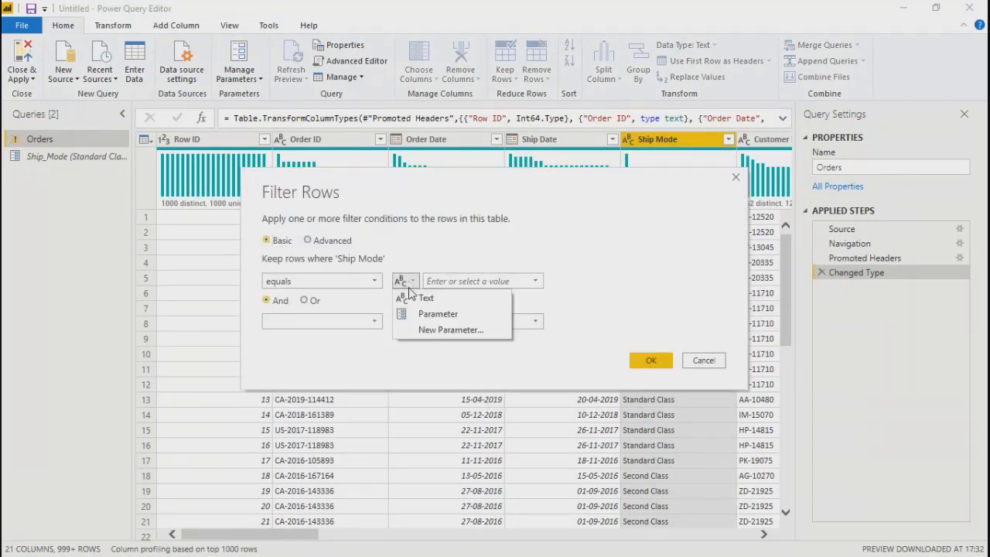
left_click(435, 311)
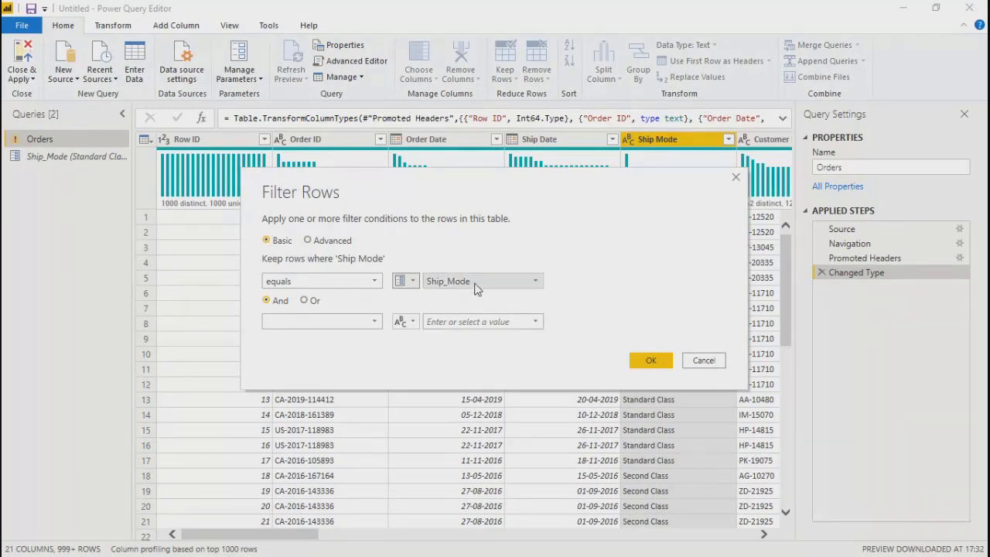
left_click(647, 360)
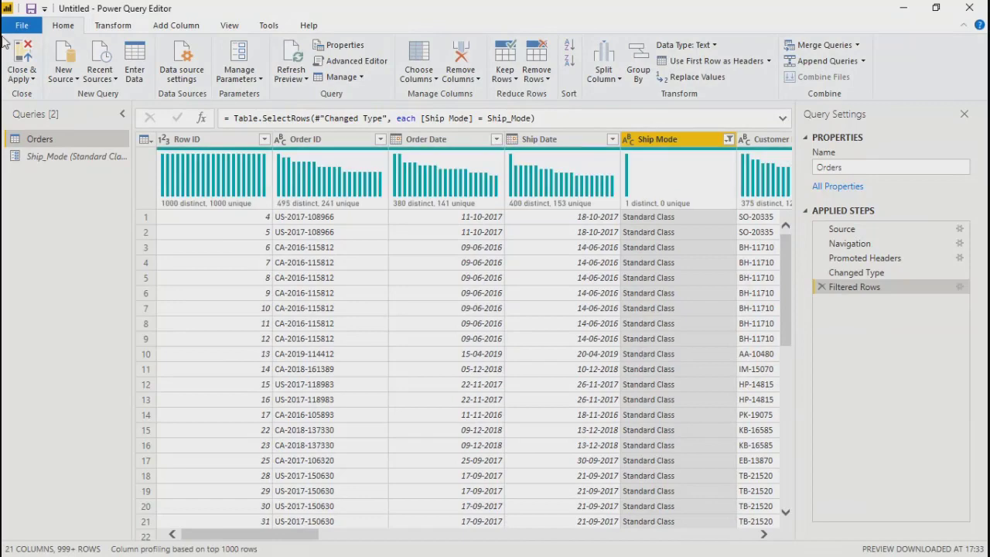
left_click(23, 55)
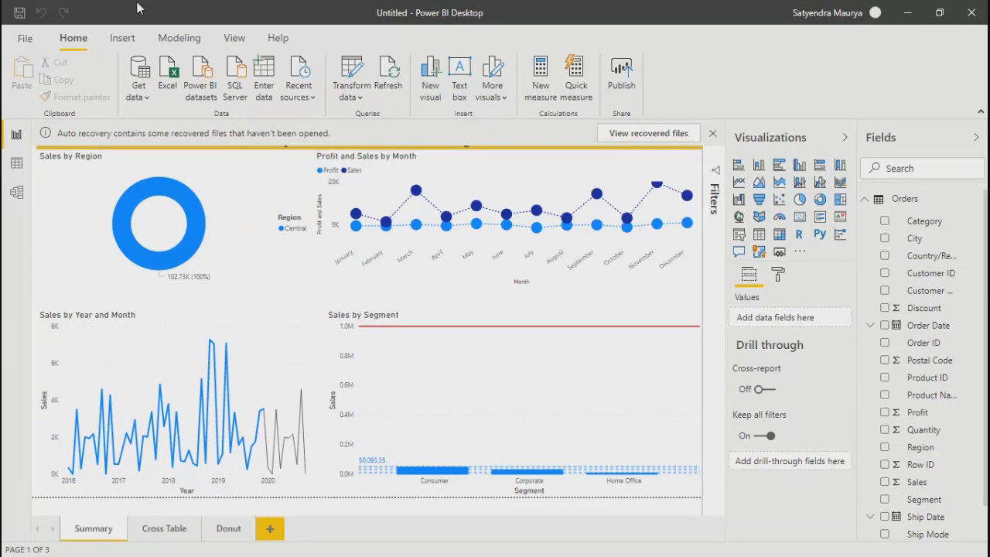
Step: Save the report as 16052020.pbix in the en_GB-EU folder, replacing the existing file
left_click(22, 12)
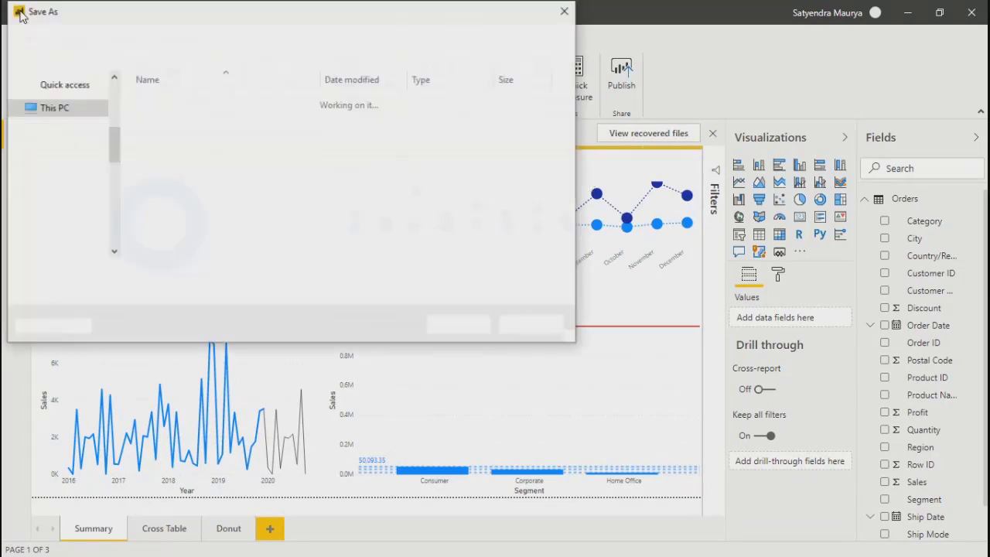
left_click(175, 101)
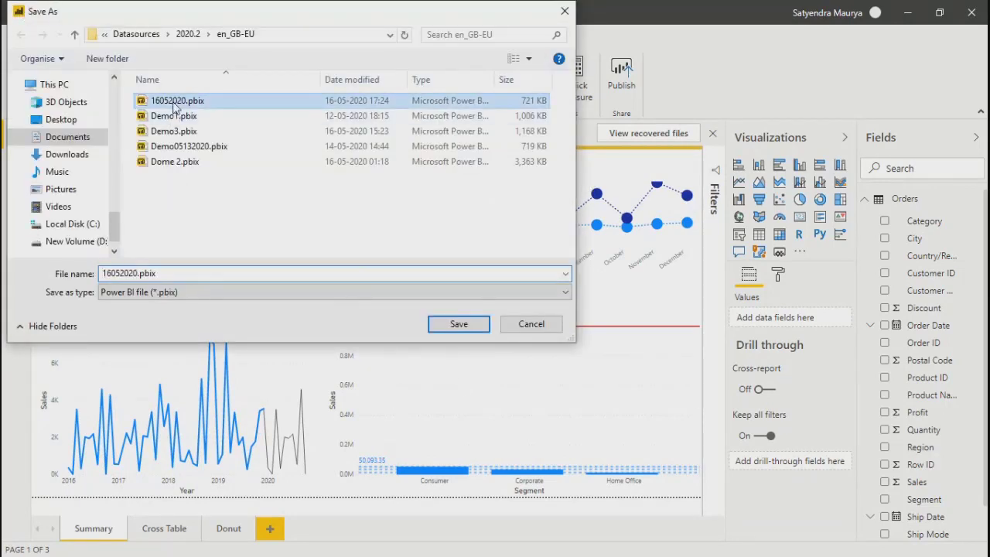
left_click(459, 323)
left_click(532, 285)
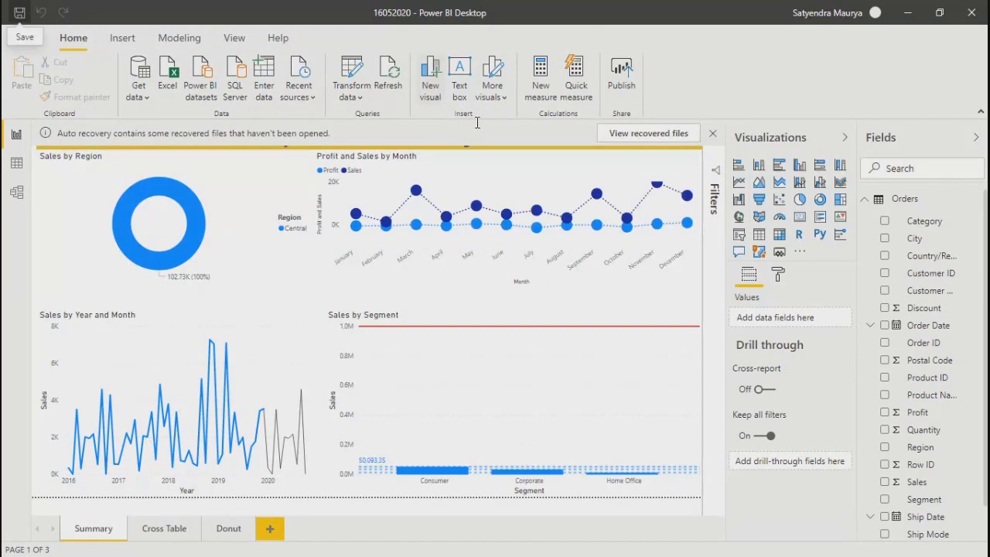
Step: Edit the parameters to set Ship_Mode to Second Class, and apply the pending query changes
left_click(347, 95)
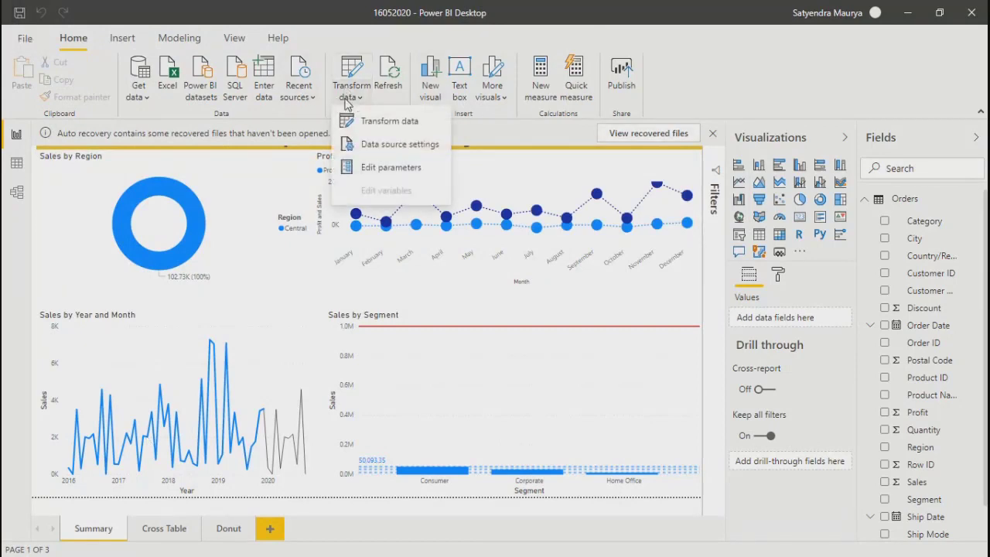
left_click(386, 171)
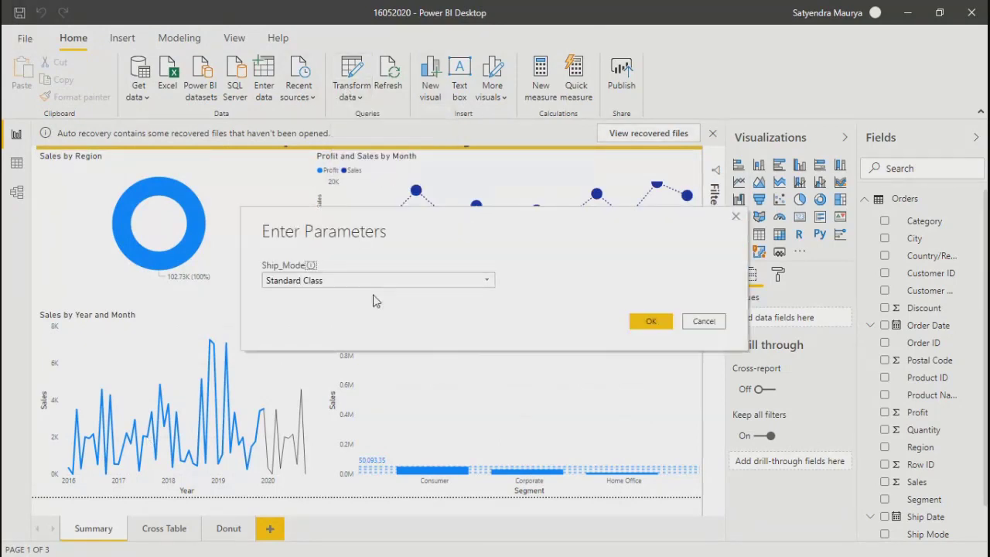
left_click(486, 281)
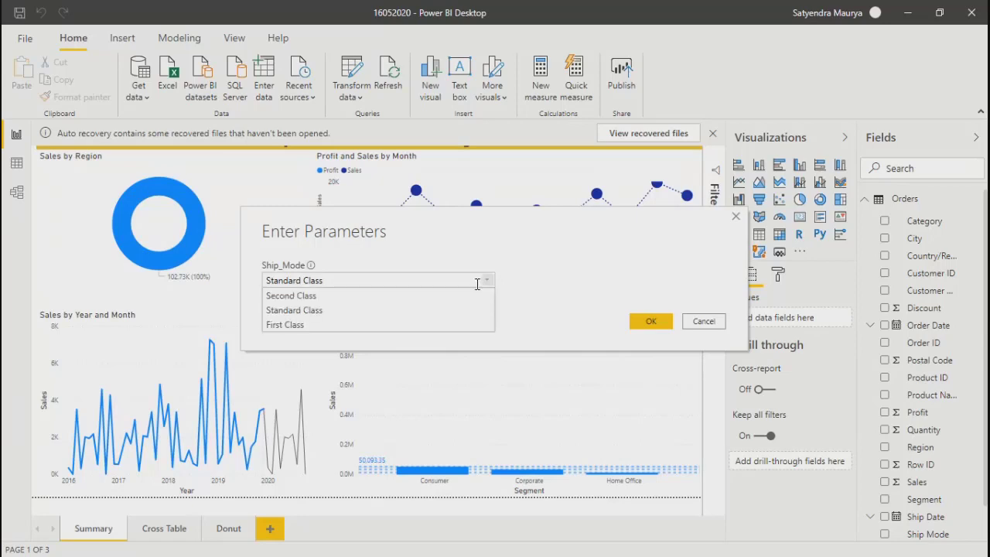
left_click(314, 300)
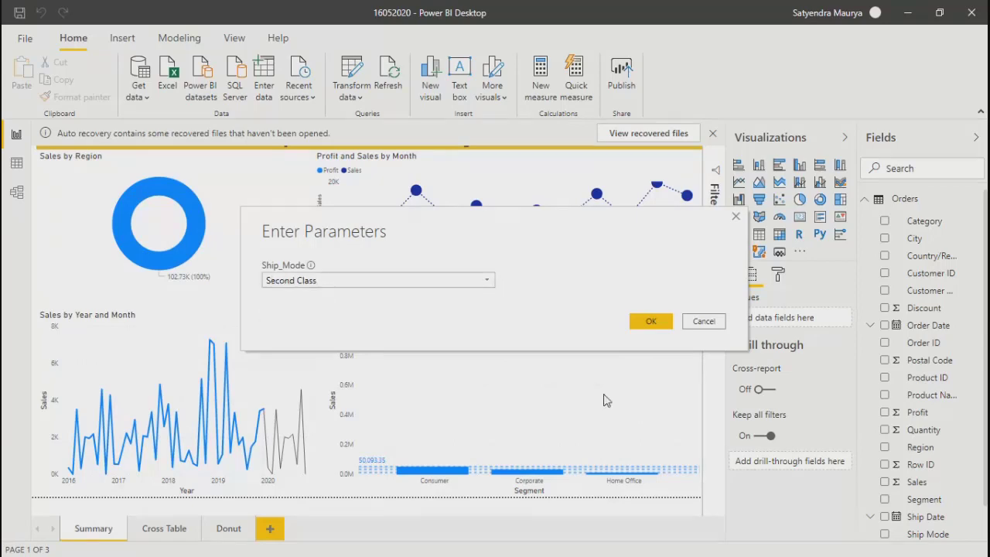
left_click(649, 322)
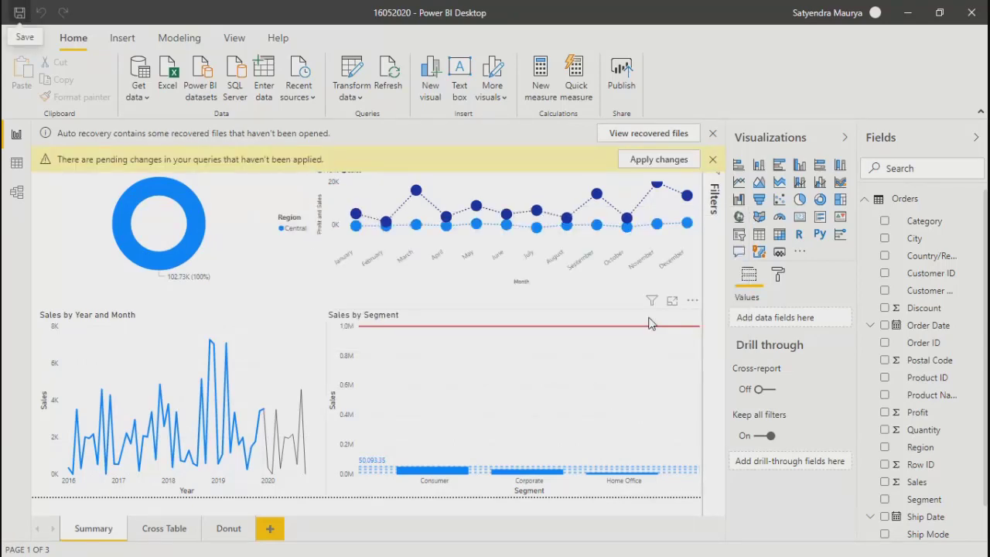
left_click(648, 166)
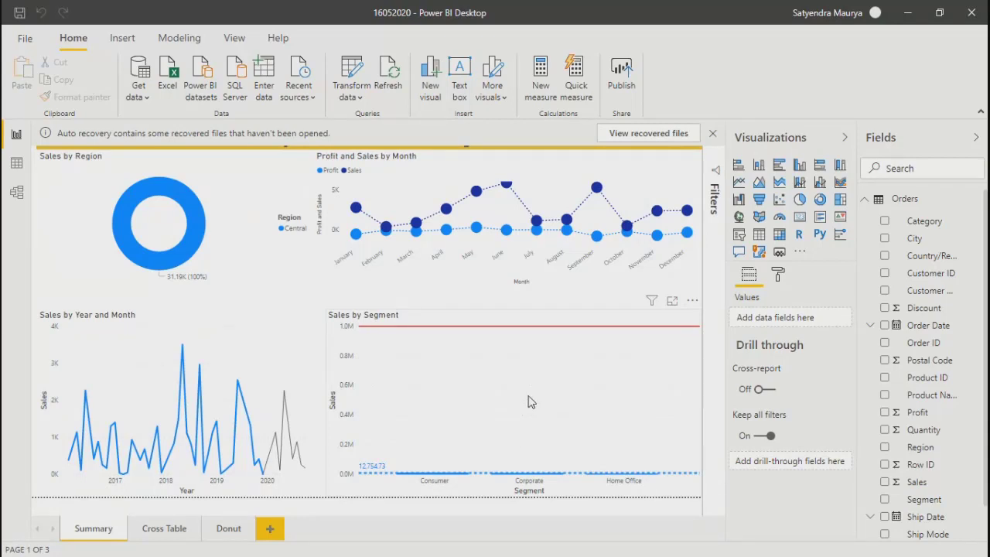
Step: Examine how the Cross Table, Donut and Summary pages look with the Second Class filter applied
left_click(162, 528)
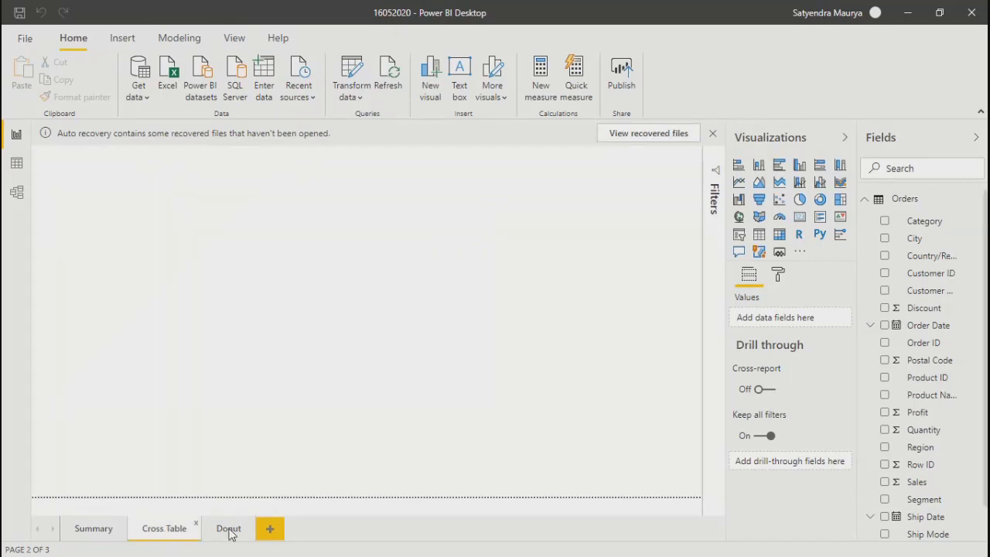
left_click(229, 528)
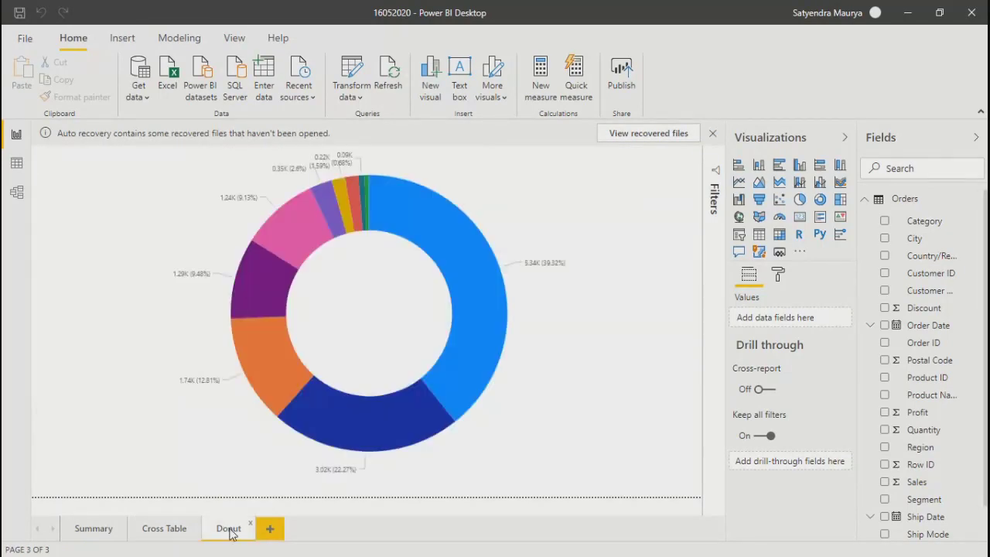
left_click(158, 529)
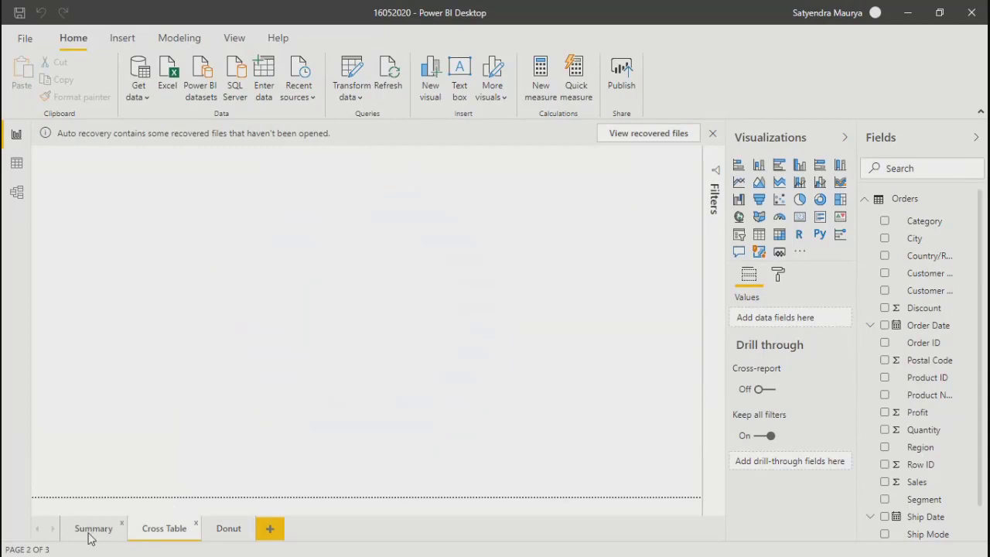
left_click(90, 531)
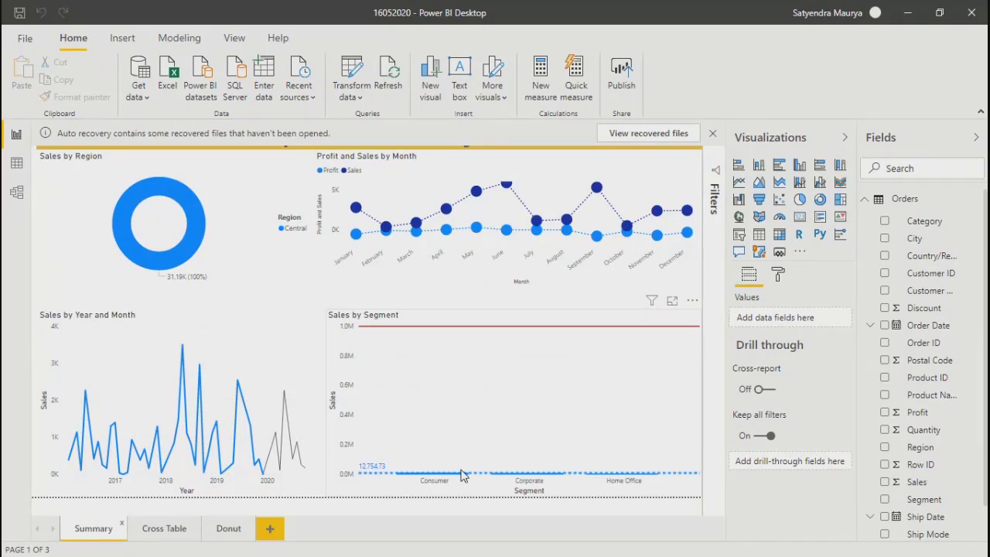
left_click(165, 525)
Step: Set the Ship_Mode parameter back to Standard Class and apply the pending query changes
left_click(350, 91)
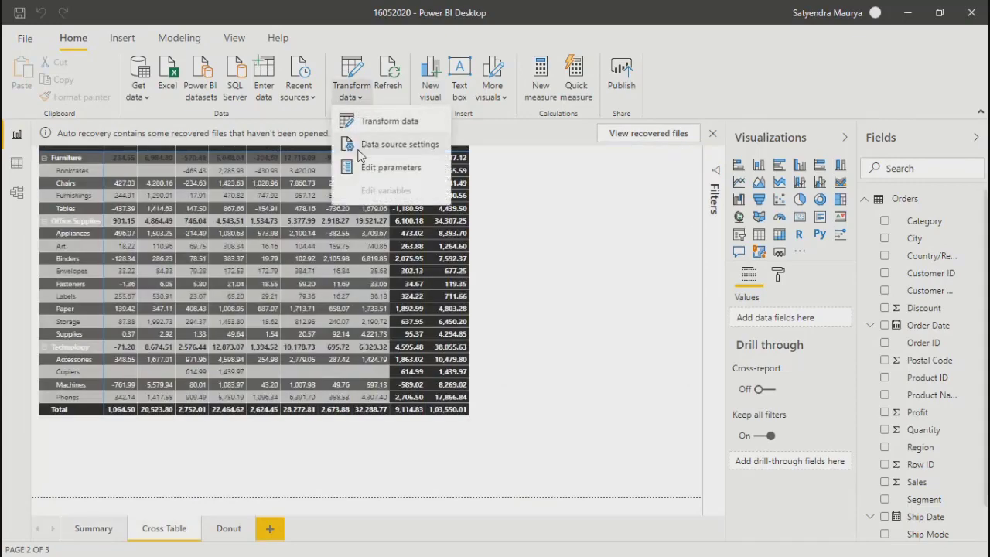
left_click(391, 176)
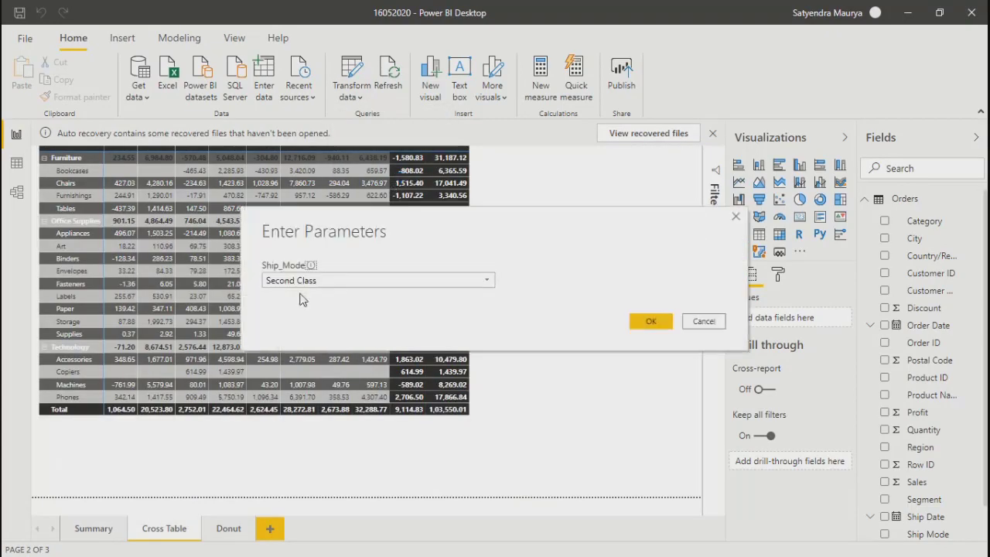
left_click(484, 281)
left_click(482, 281)
left_click(291, 309)
left_click(649, 322)
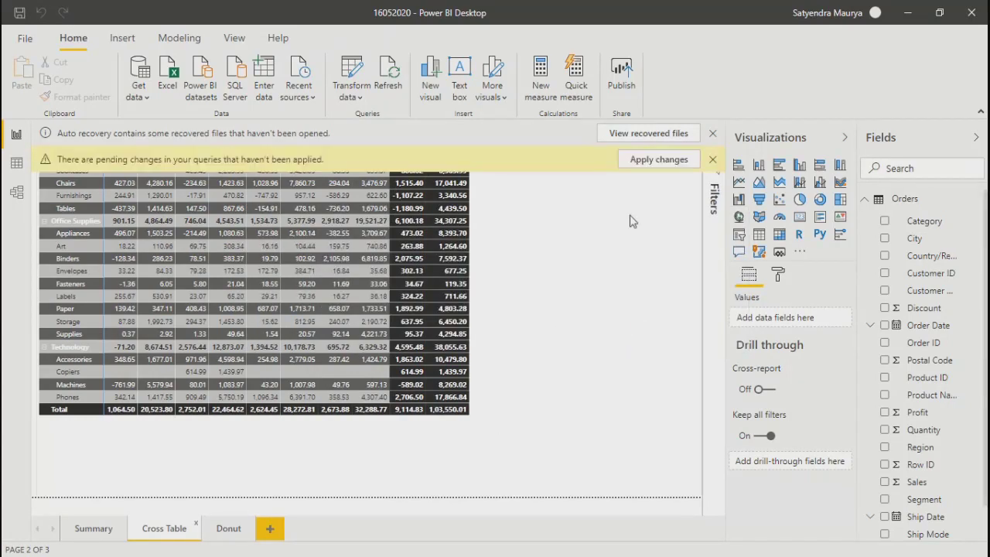
left_click(648, 162)
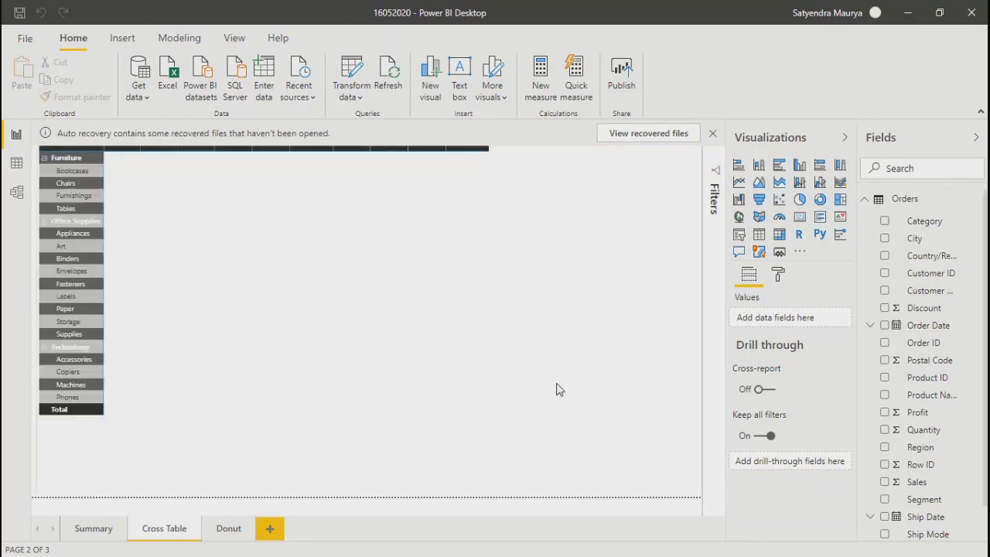
Step: Review the Donut, Summary and Cross Table pages under Standard Class, and expand the filters pane on the Summary page
left_click(232, 532)
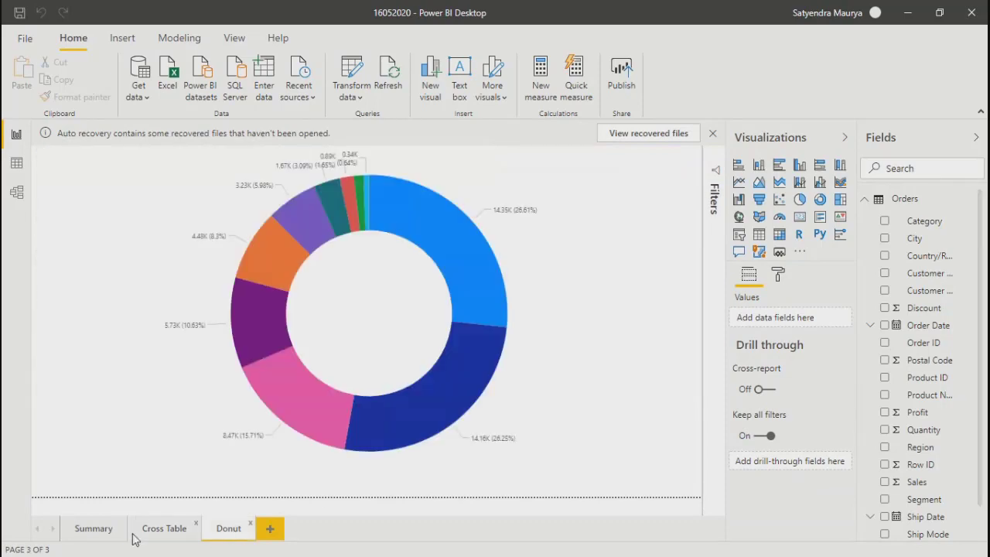
left_click(82, 532)
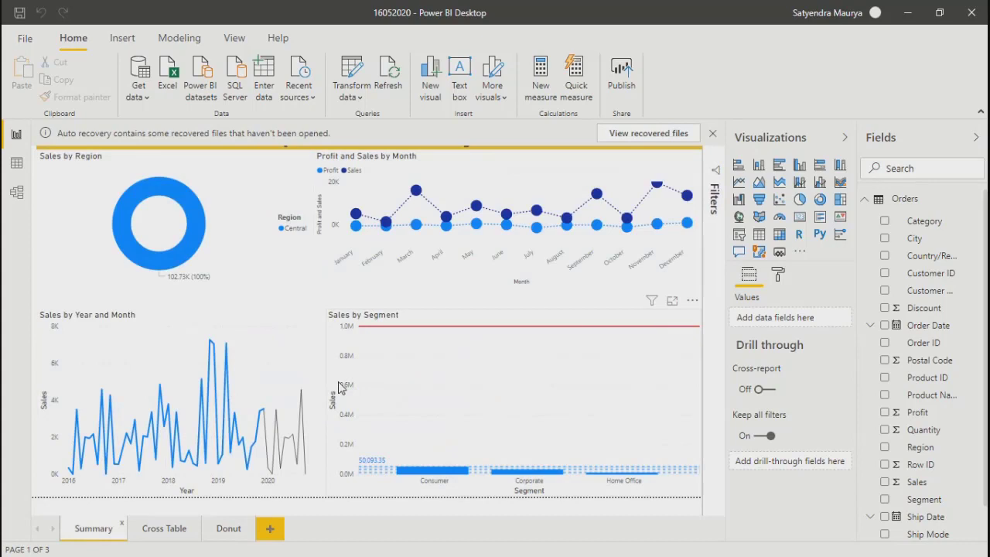
left_click(360, 96)
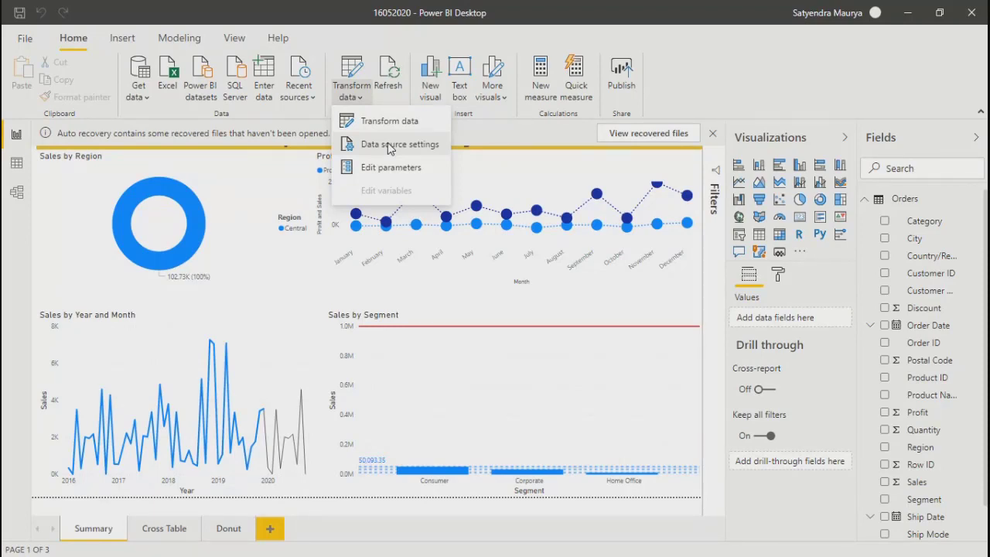
left_click(175, 534)
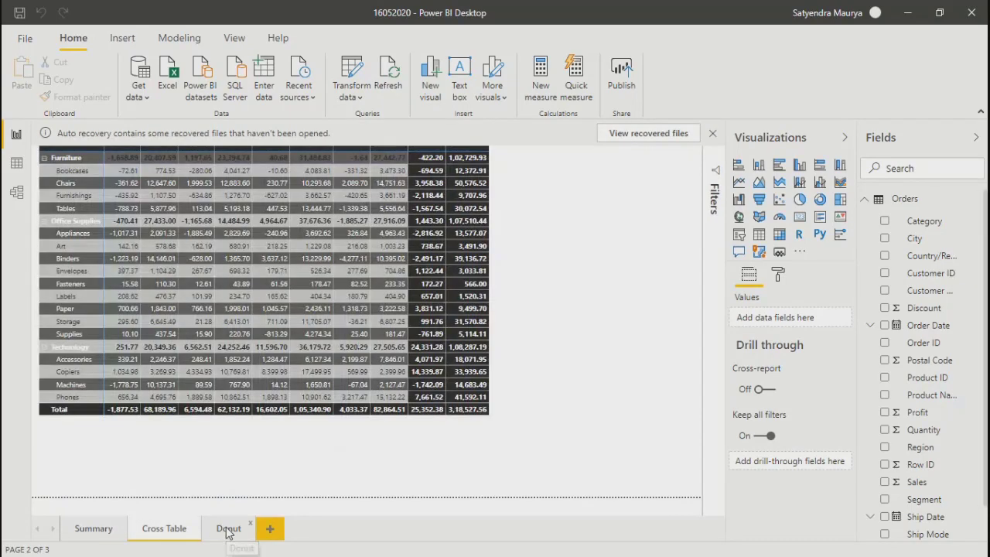
left_click(228, 531)
left_click(93, 534)
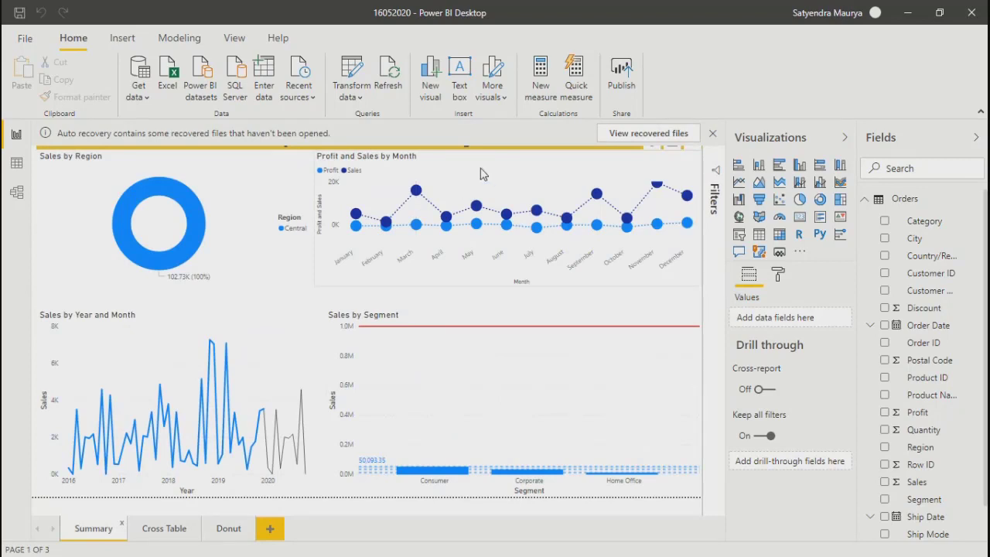
left_click(714, 198)
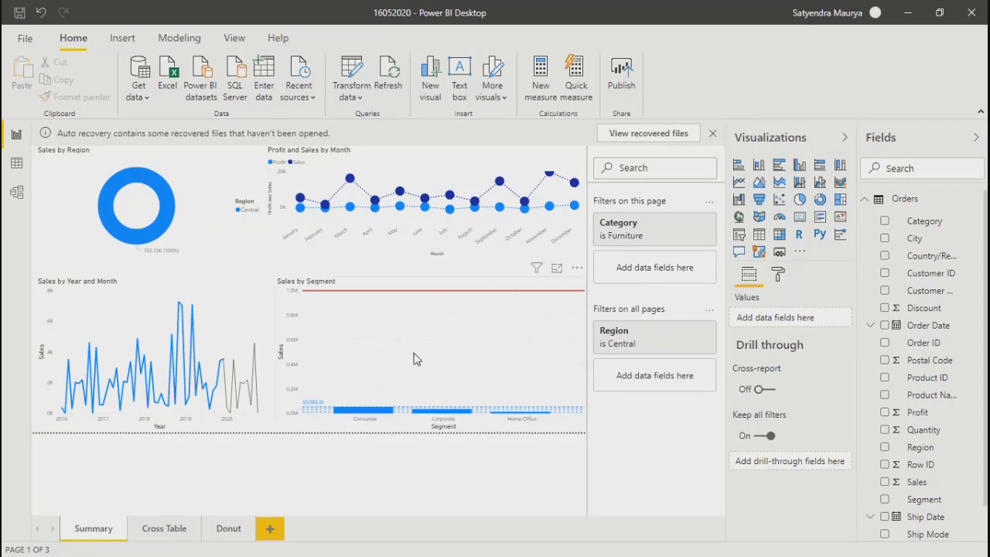
Step: Dismiss the auto-recovery notice, choosing to keep the unopened recovered files and be notified at the next start
left_click(713, 133)
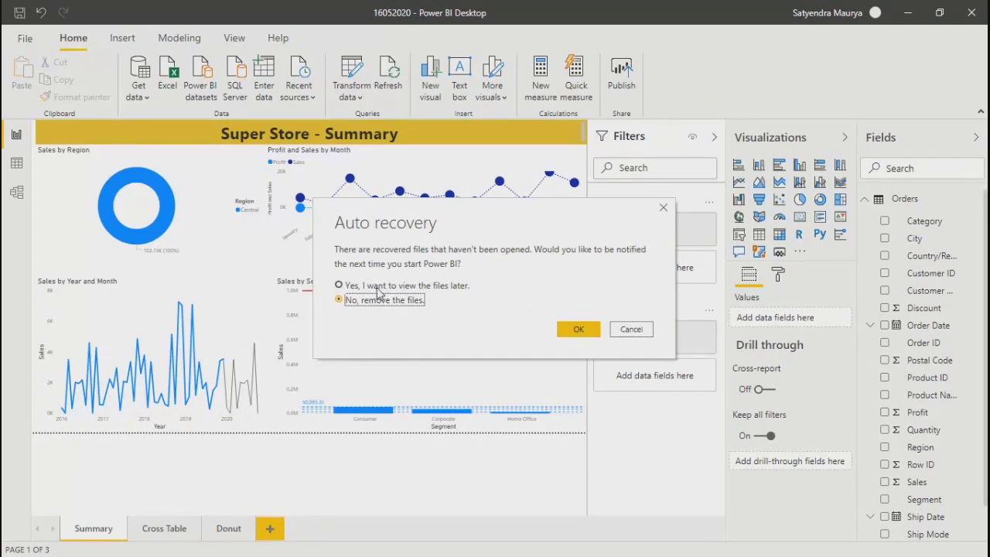
left_click(369, 286)
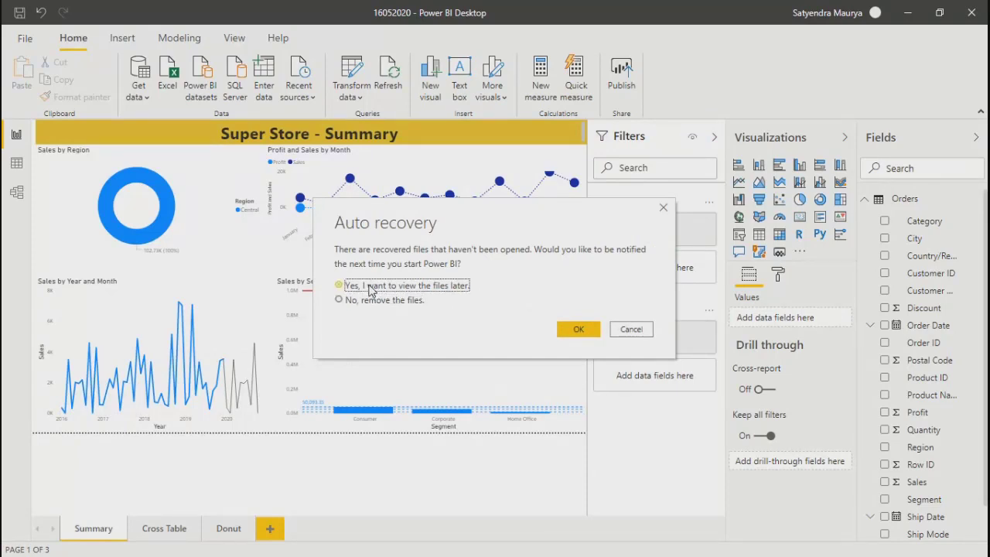
left_click(576, 329)
Step: Publish the report to My workspace in Power BI, saving the changes when asked
left_click(619, 74)
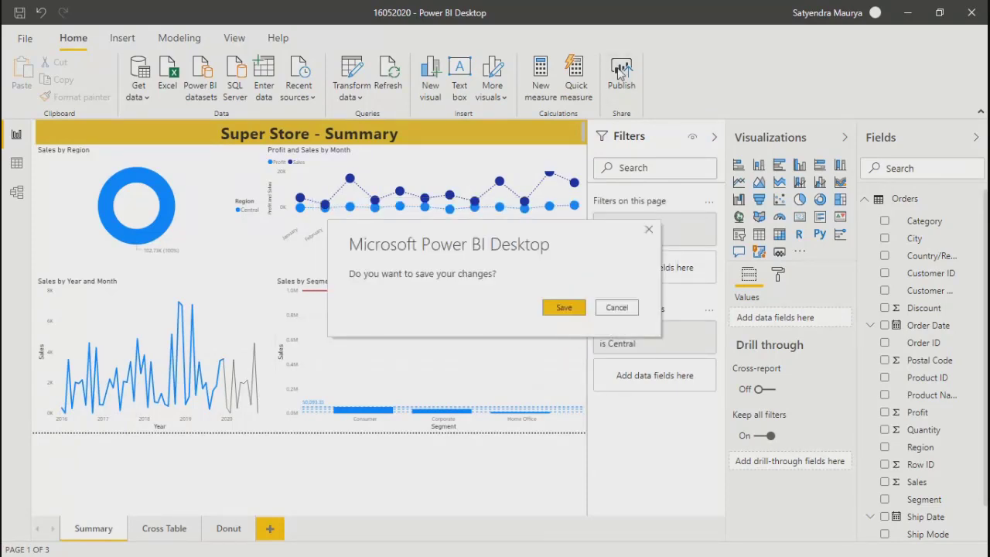
left_click(557, 308)
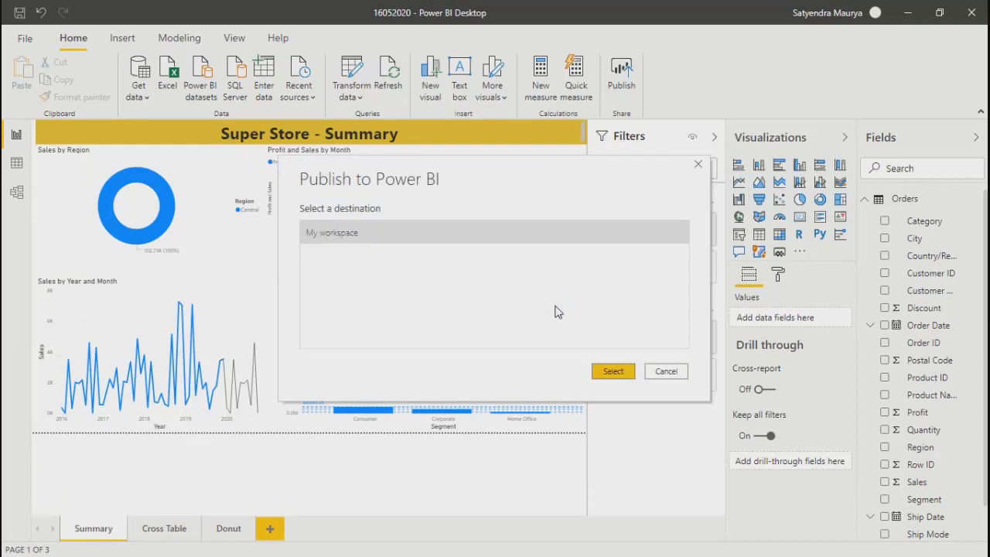
left_click(613, 371)
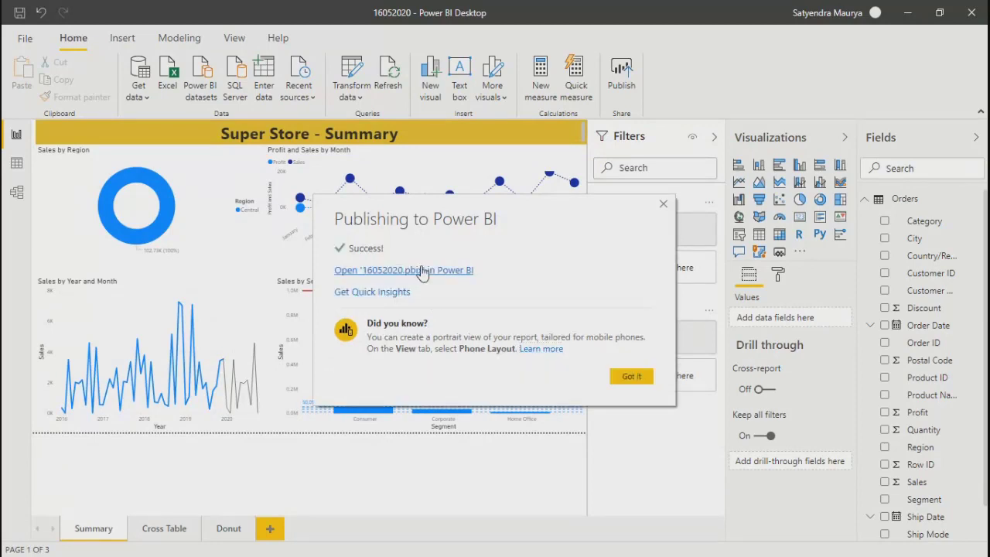
Step: Open the published 16052020 report in the Power BI service, collapse the navigation, and look through the Cross Table and Donut pages
left_click(423, 270)
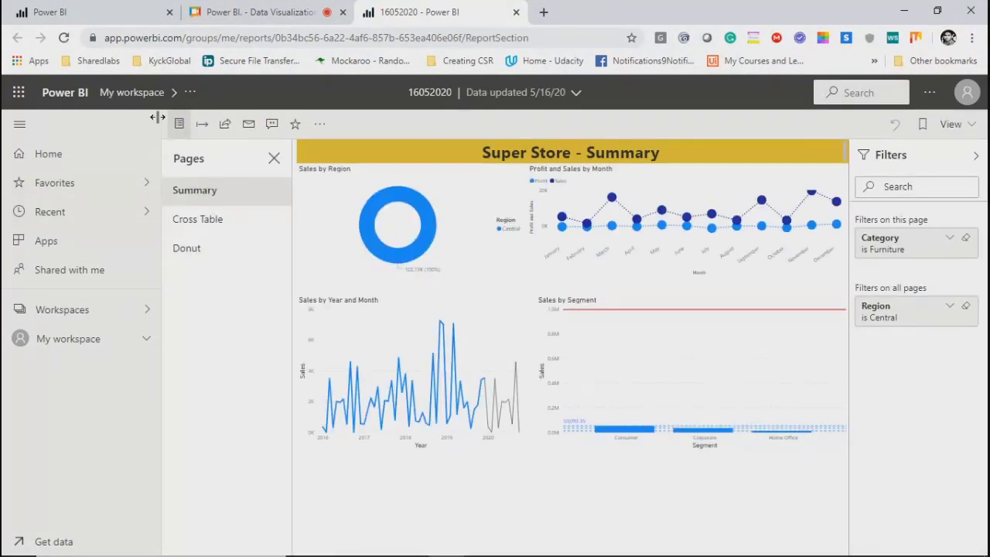
left_click(19, 127)
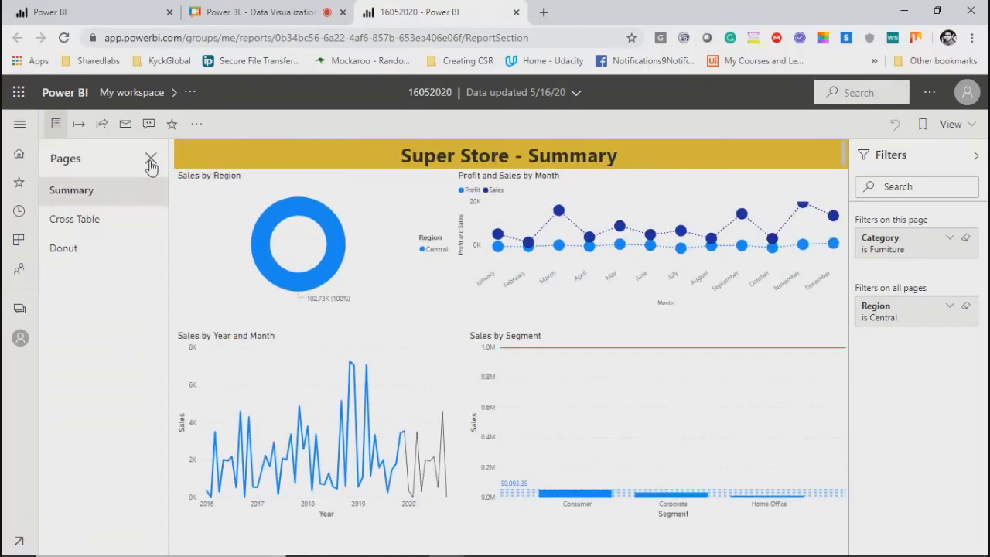
left_click(67, 219)
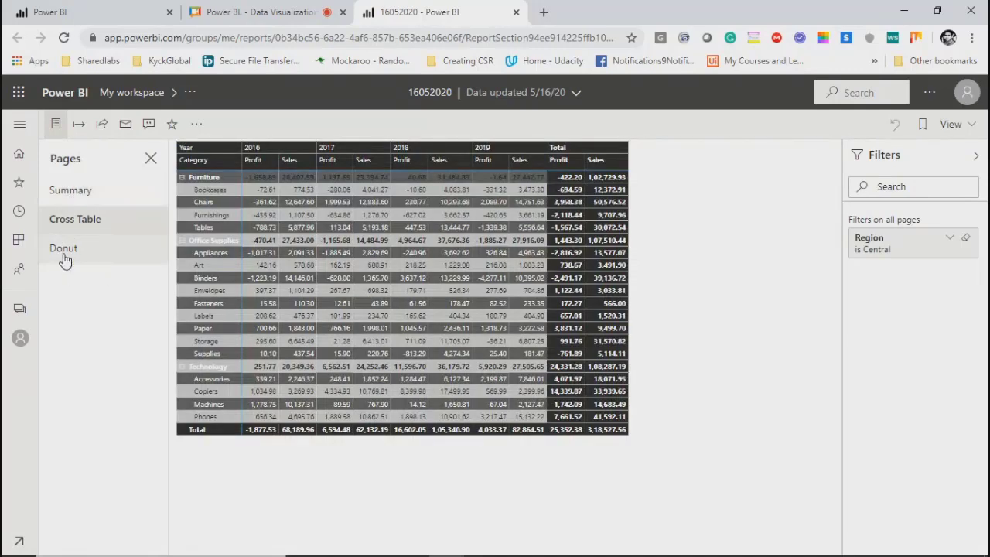
left_click(64, 255)
left_click(62, 219)
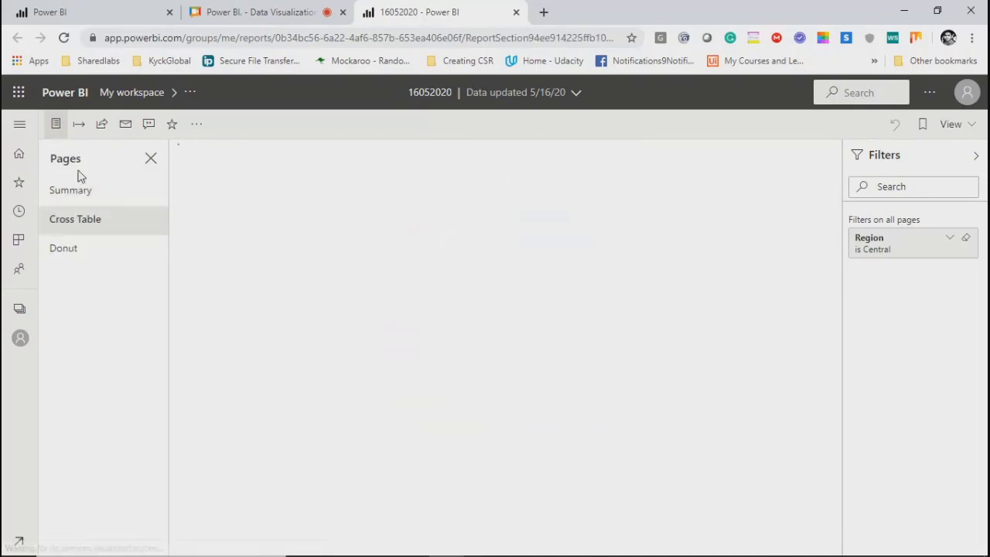
Step: Hide the list of report pages, dismiss the tip about it, and show the list again at a narrower width
left_click(151, 158)
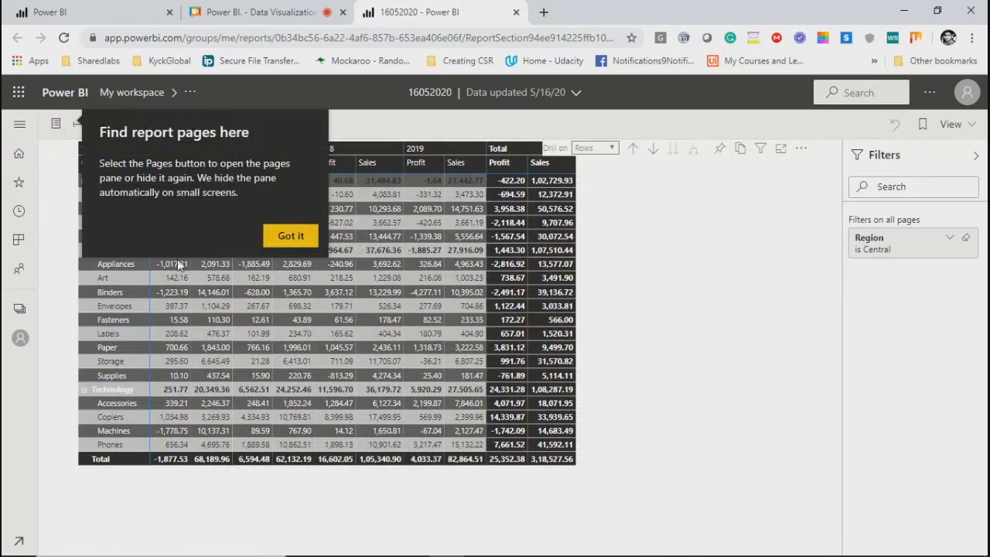
left_click(291, 236)
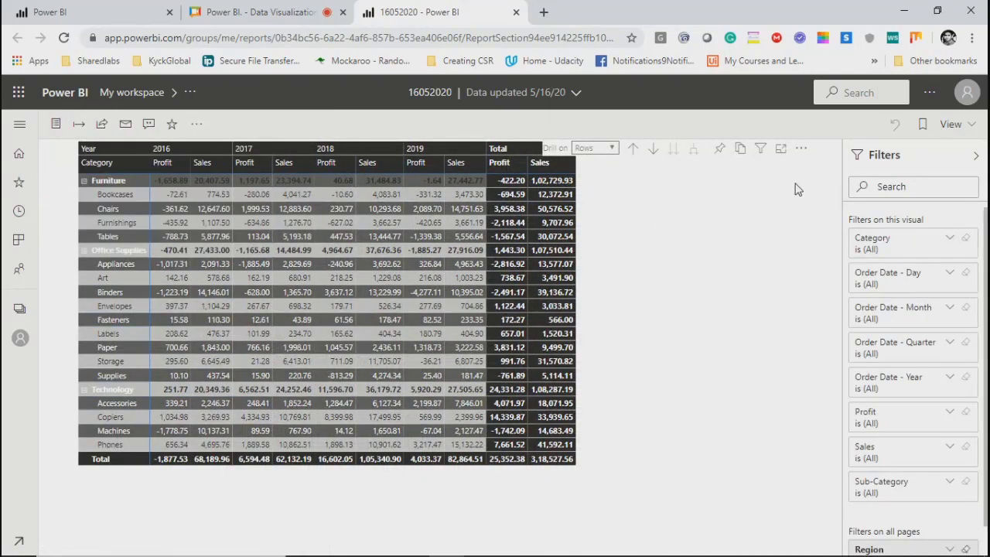
left_click(21, 126)
left_click(22, 126)
left_click(54, 125)
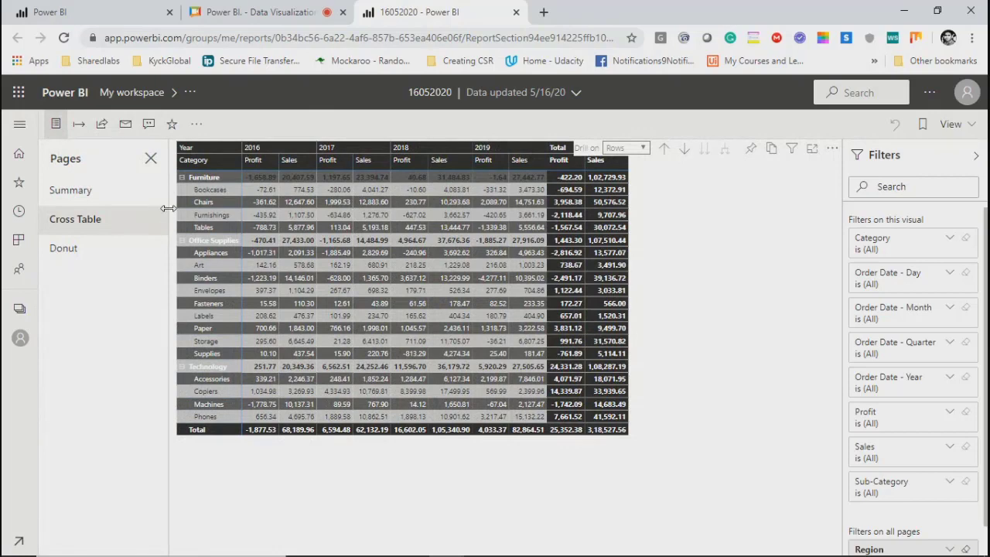
left_click_drag(168, 208, 113, 209)
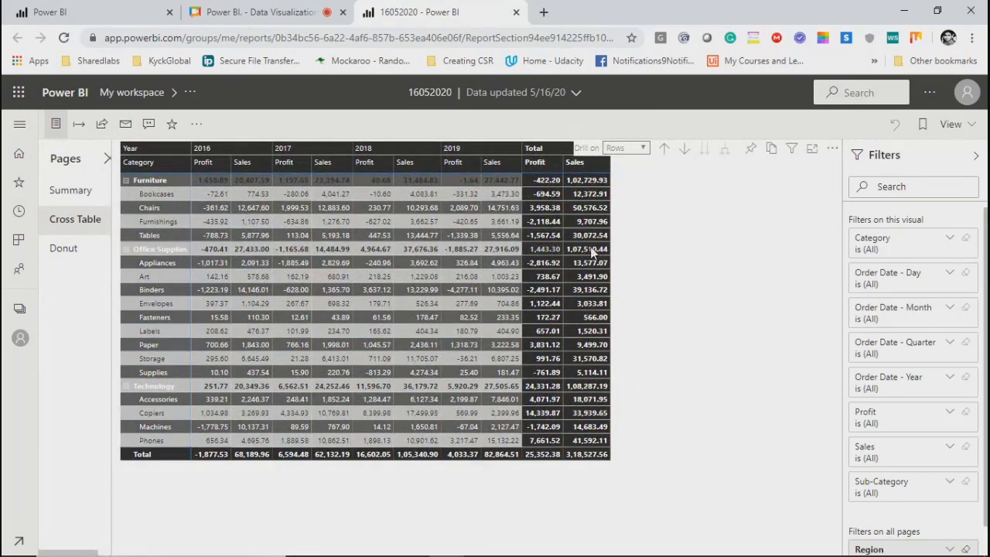
Step: Add Technology and Office Supplies to the Category filter on the Summary page, keeping Furniture selected
left_click(62, 193)
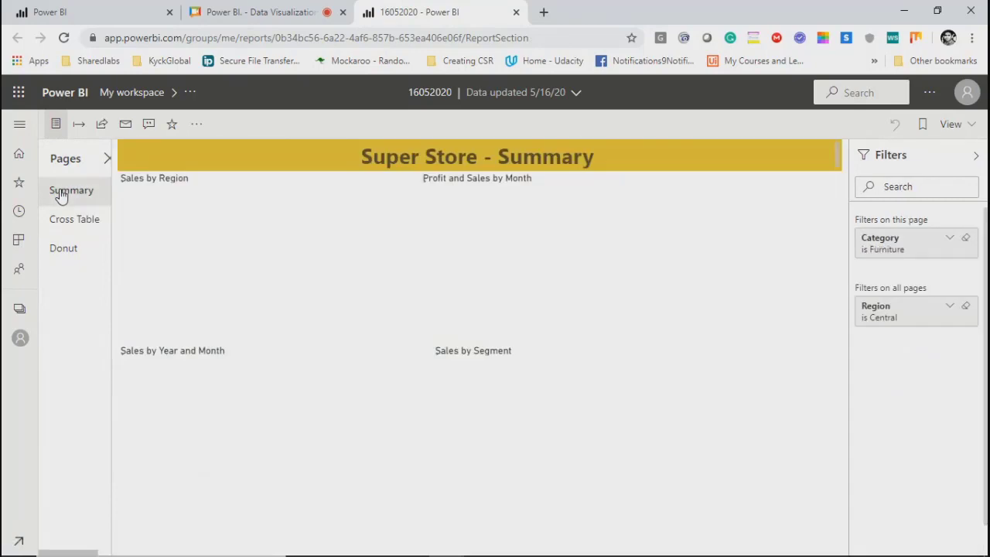
left_click(916, 247)
left_click(872, 370)
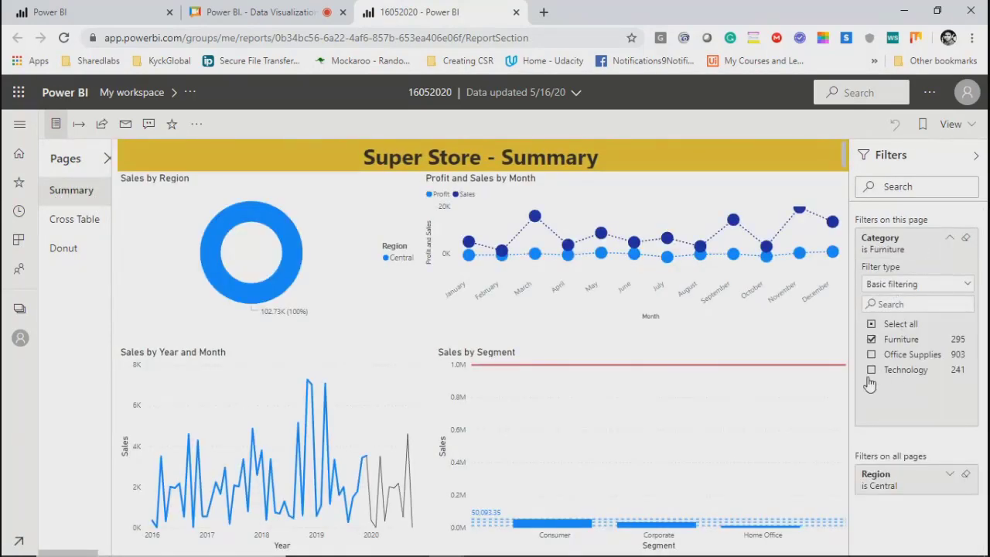
left_click(872, 354)
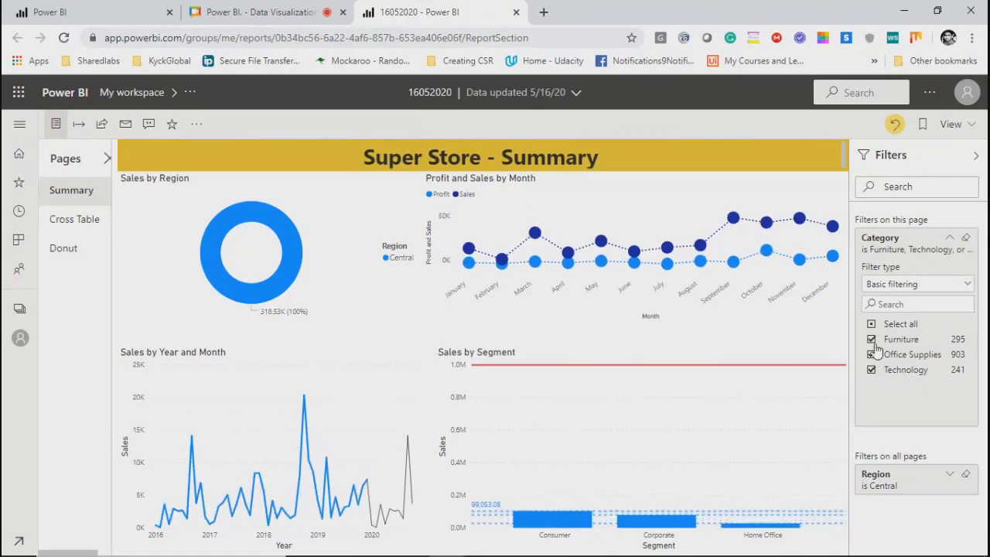
Step: Switch the all-pages Region filter to East, South and West in turn and compare the Summary charts
left_click(909, 476)
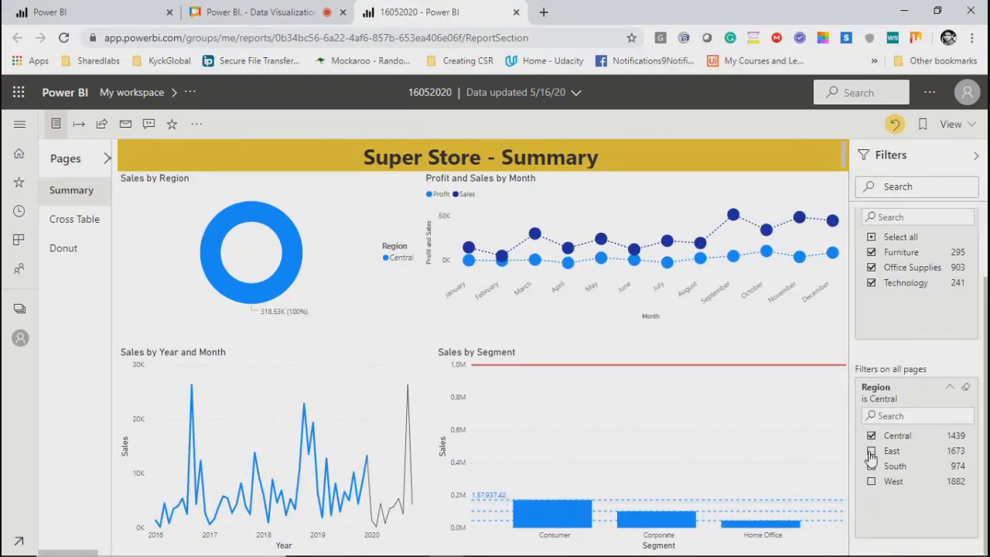
left_click(872, 450)
left_click(873, 466)
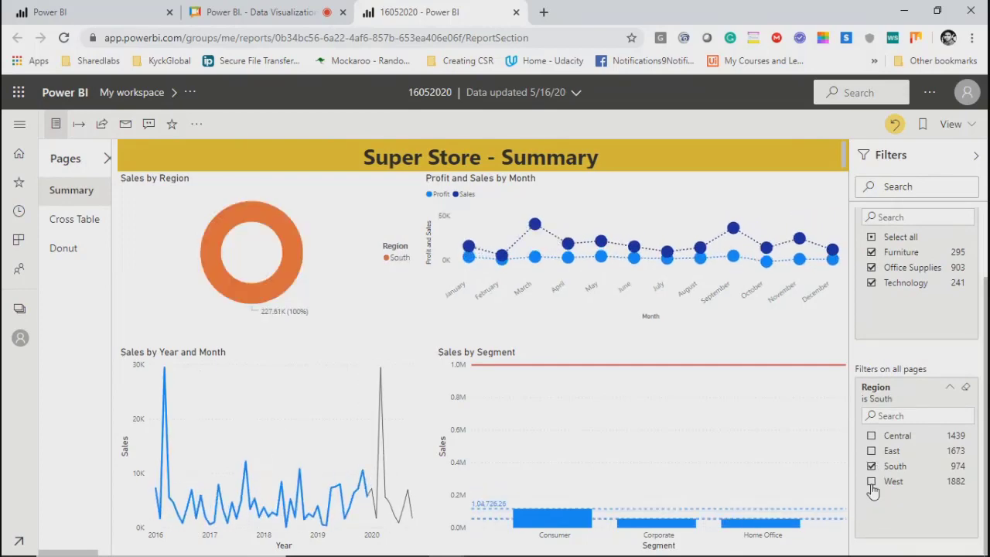
left_click(871, 482)
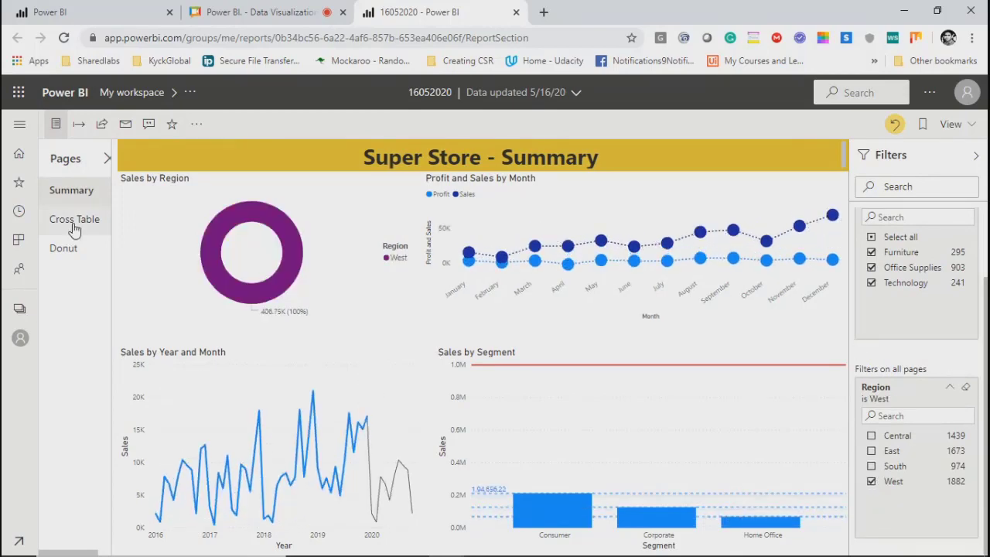
Step: View the Cross Table page, and on the Donut page filter Region to South and to East
left_click(74, 227)
left_click(71, 249)
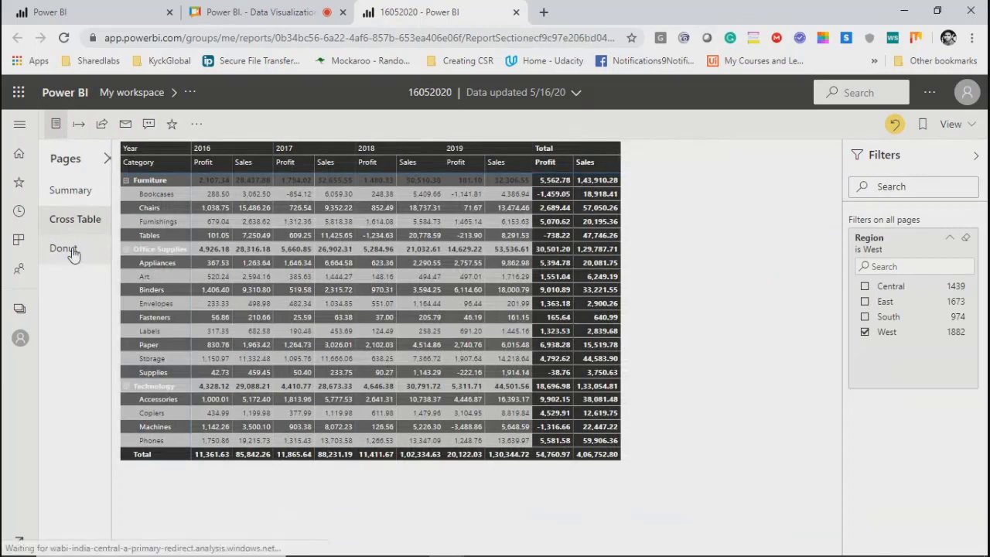
left_click(866, 317)
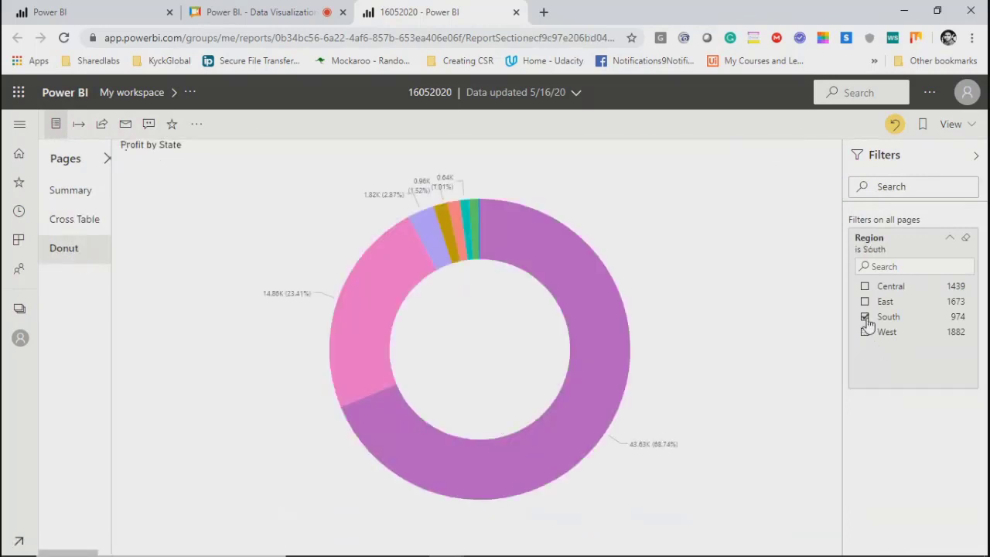
left_click(865, 300)
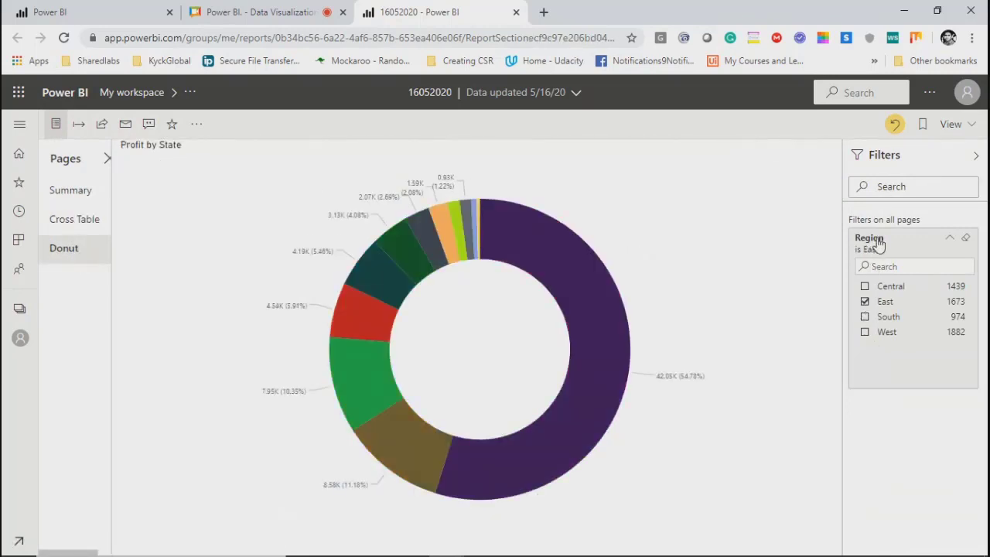
Step: Check the Summary and Cross Table pages with the Region filter on East
left_click(75, 189)
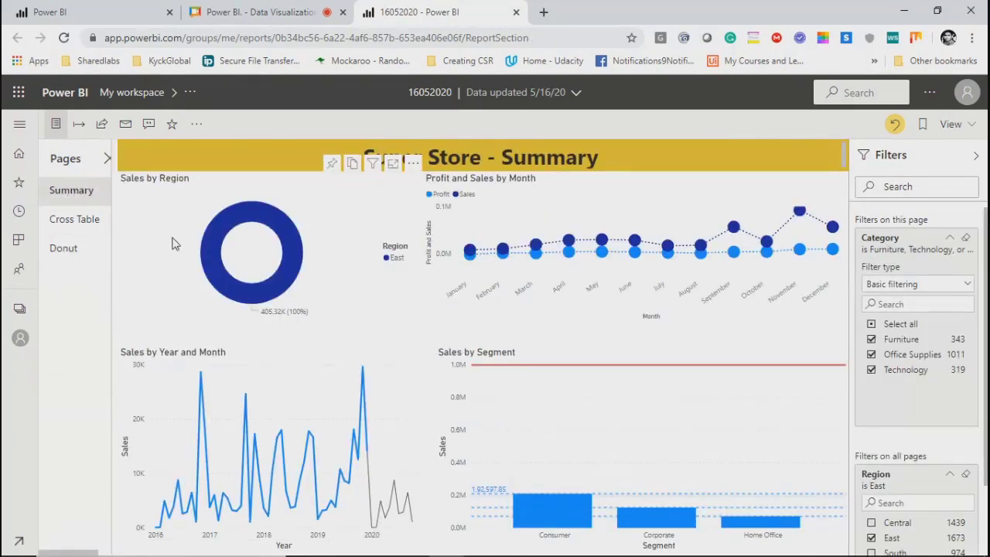
left_click(76, 221)
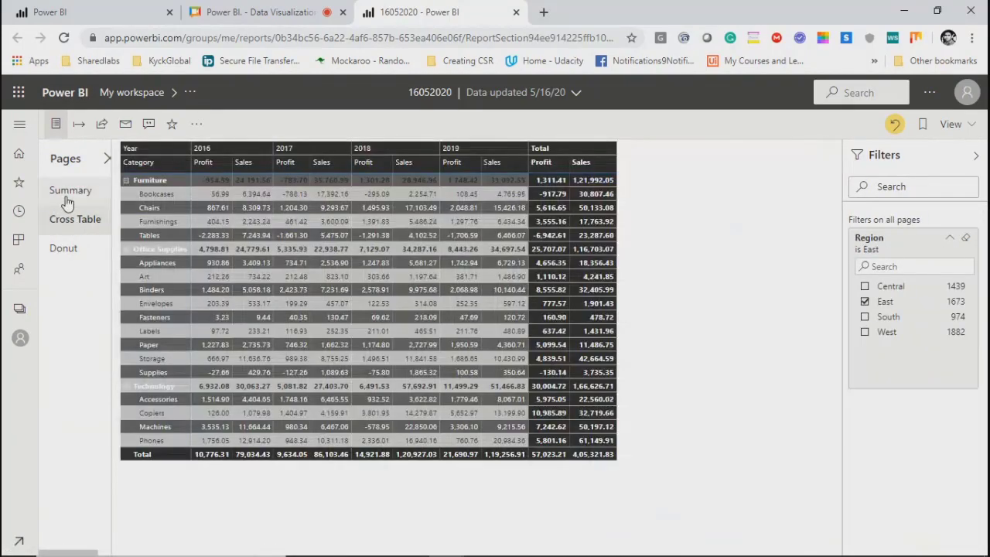
left_click(60, 191)
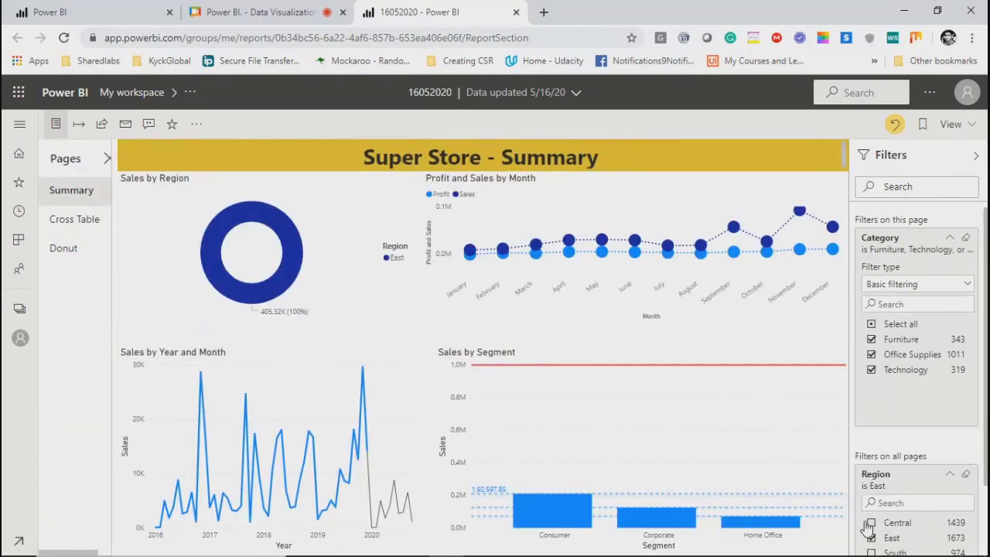
Step: Filter the Summary page to the Central region, and clear the Region filter to include all regions
left_click(871, 523)
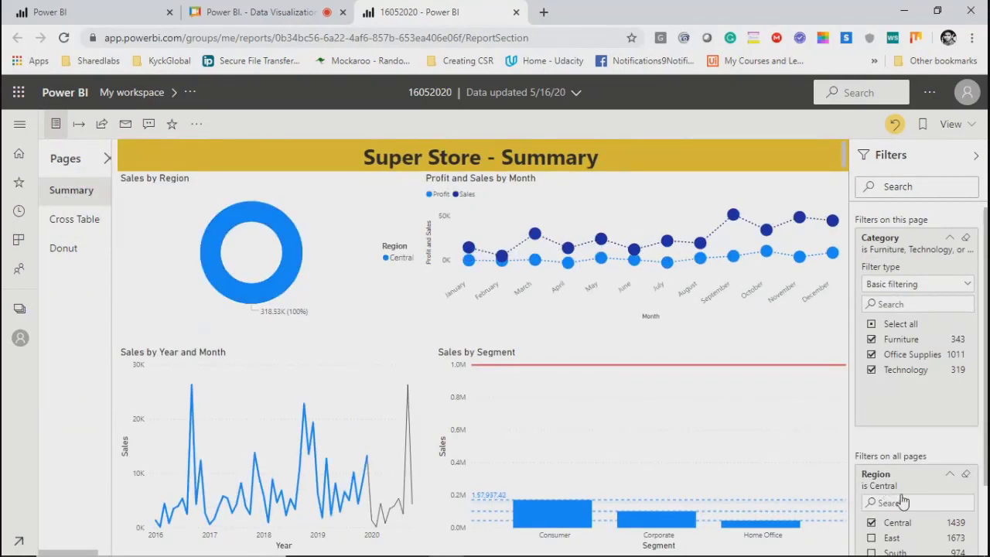
scroll(935, 471, "down", 2)
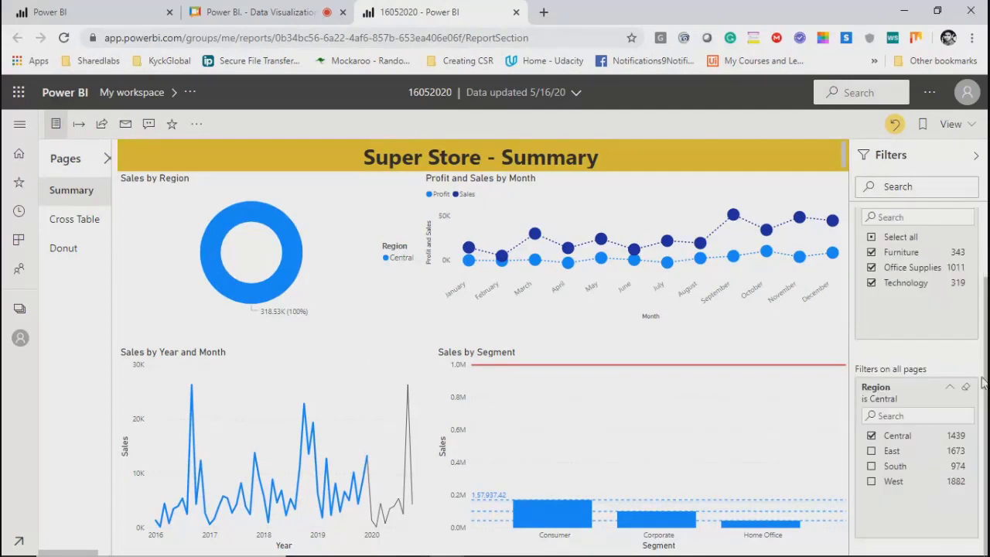
left_click(967, 387)
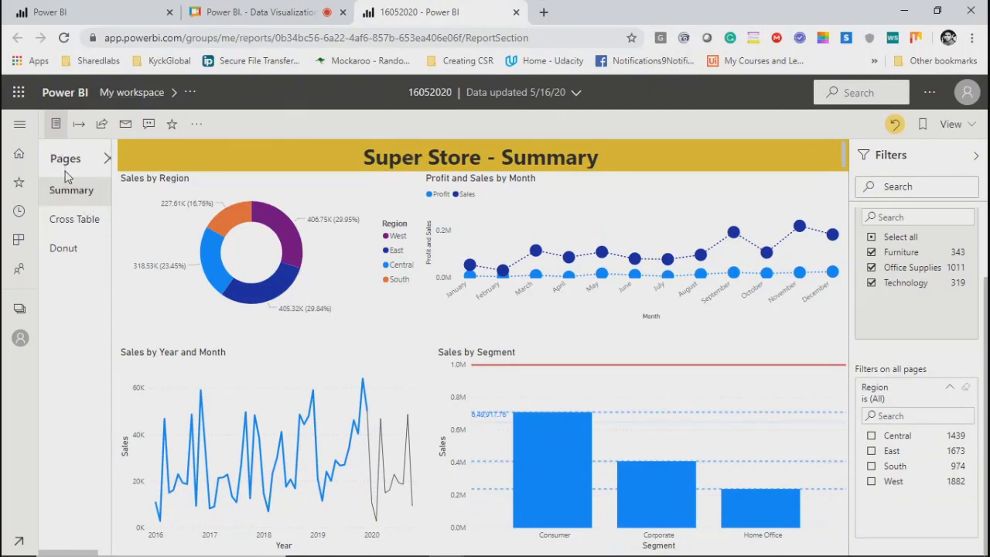
Step: Review the Cross Table, Donut and Summary pages with all regions included
left_click(65, 219)
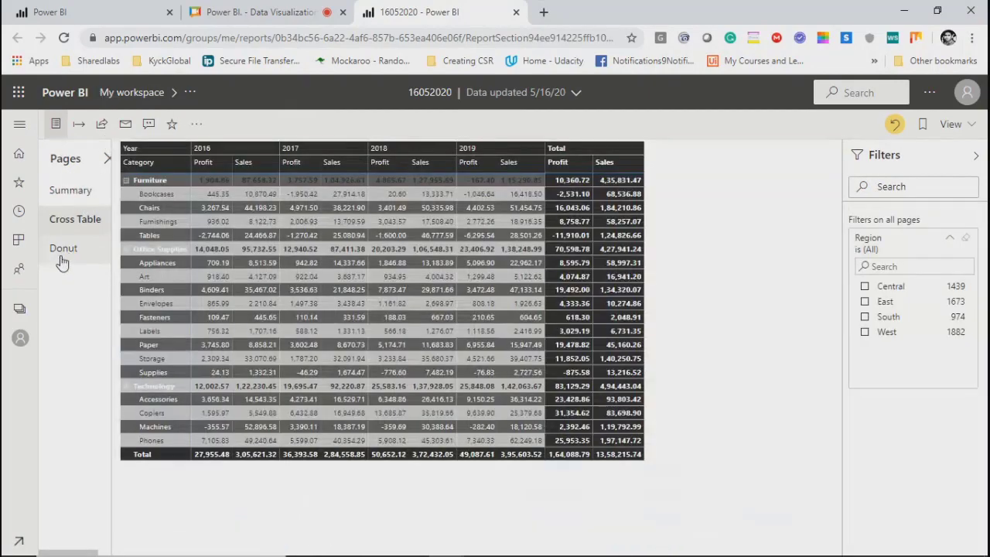
left_click(62, 250)
left_click(54, 194)
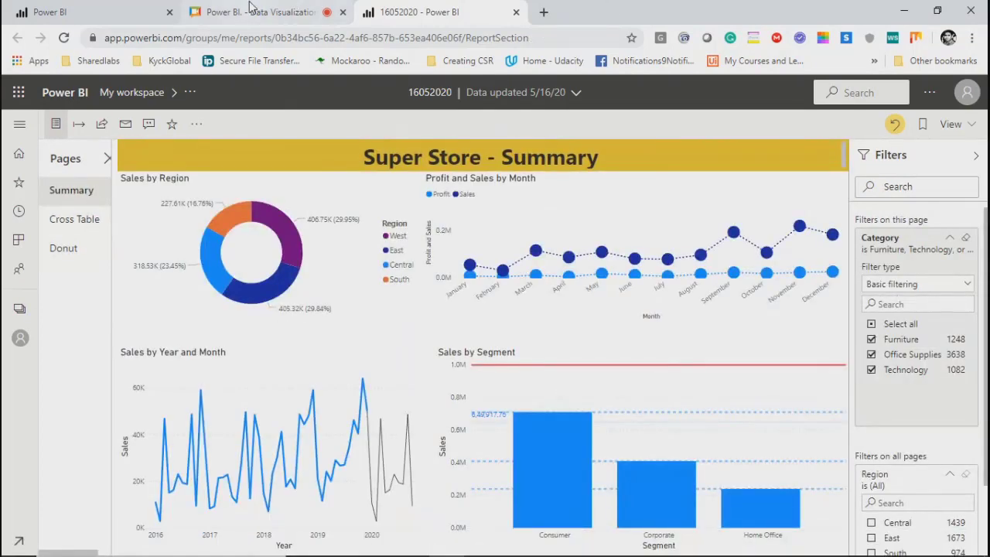
left_click(290, 9)
left_click(433, 11)
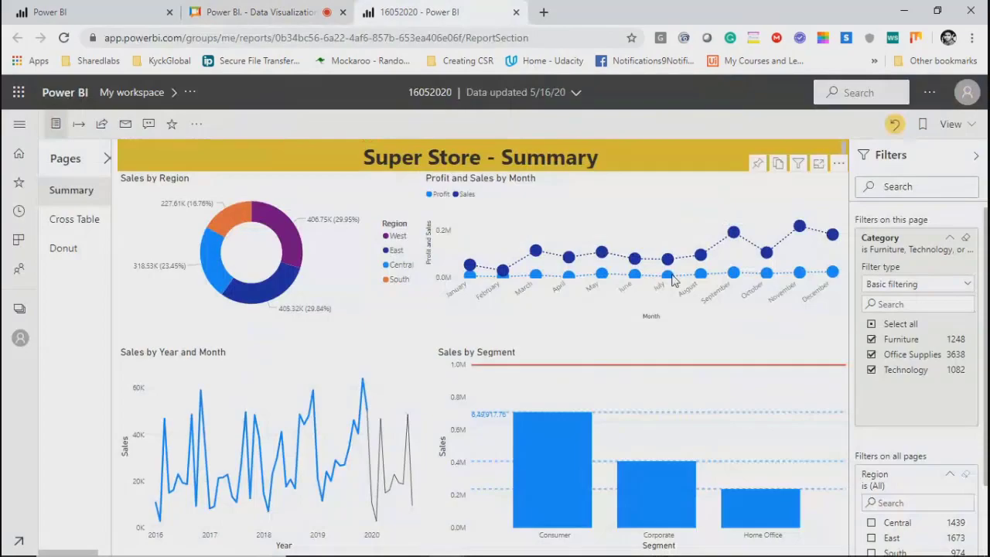
Step: Return to Power BI Desktop, close the publishing message and collapse the Filters pane
left_click(907, 8)
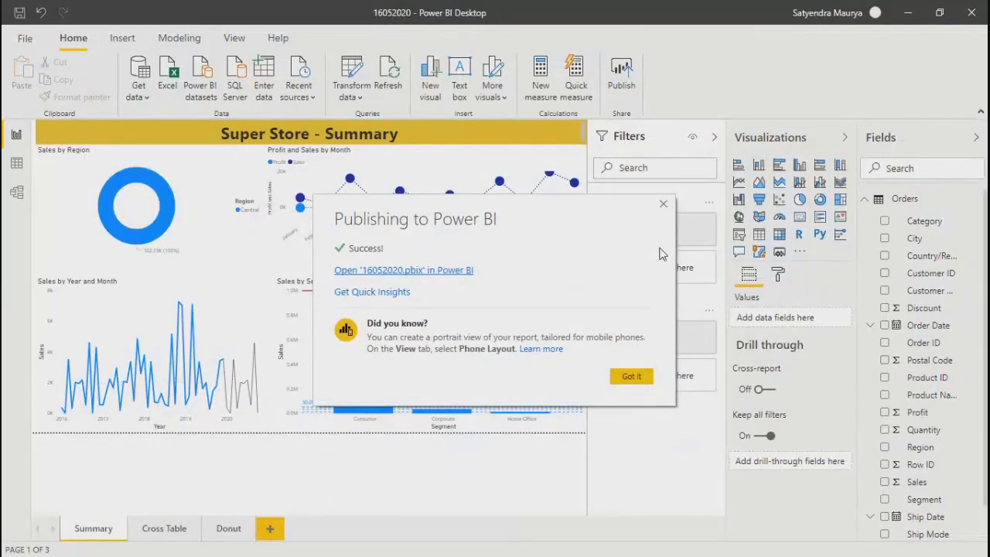
left_click(663, 207)
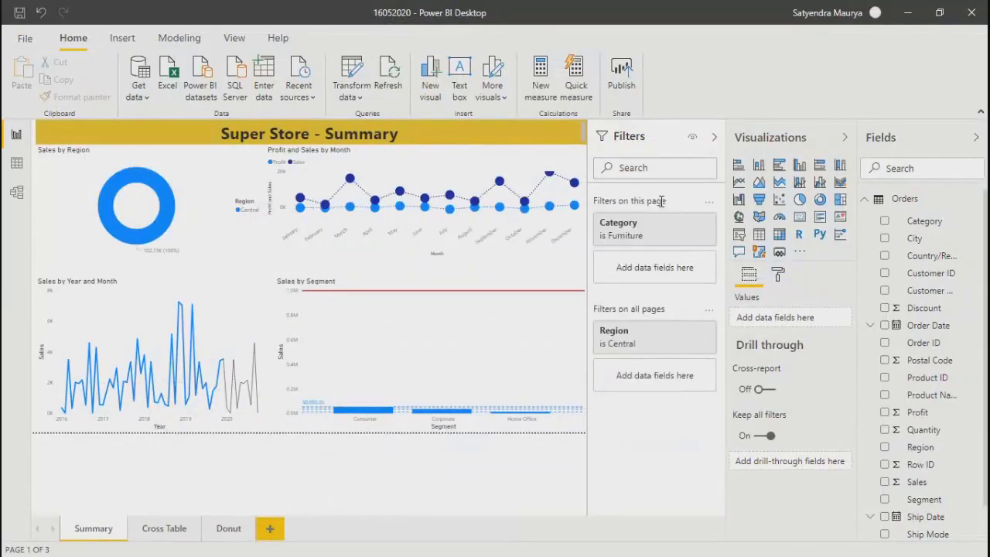
left_click(714, 137)
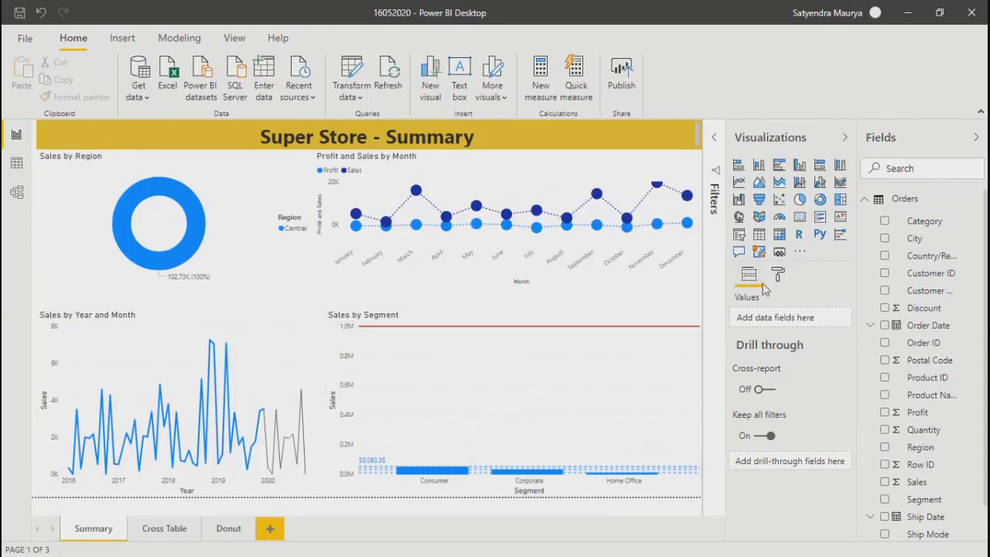
Step: Add a slicer on the Region field to the Summary page, placed over the Sales by Segment chart
left_click(739, 236)
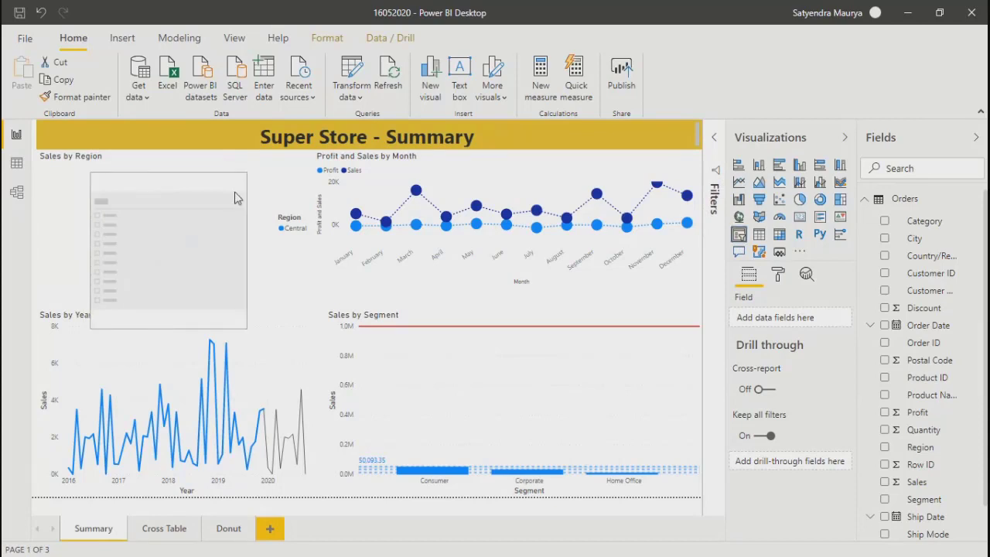
left_click_drag(141, 184, 486, 287)
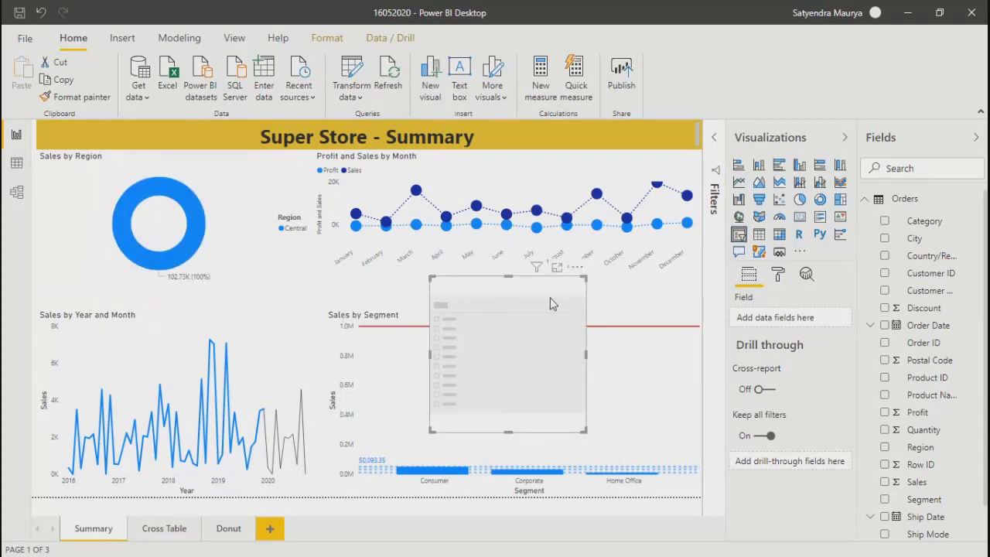
scroll(936, 412, "down", 1)
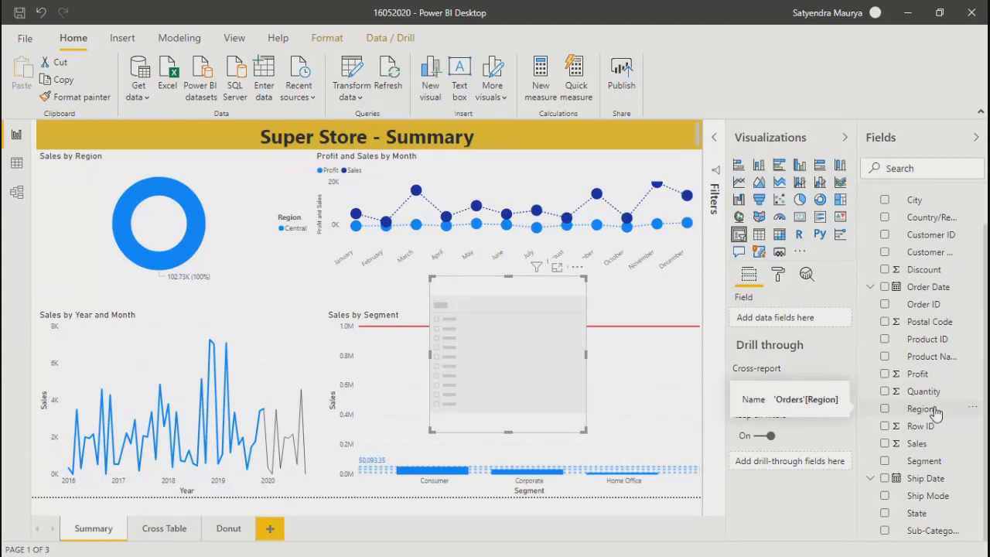
scroll(936, 413, "up", 1)
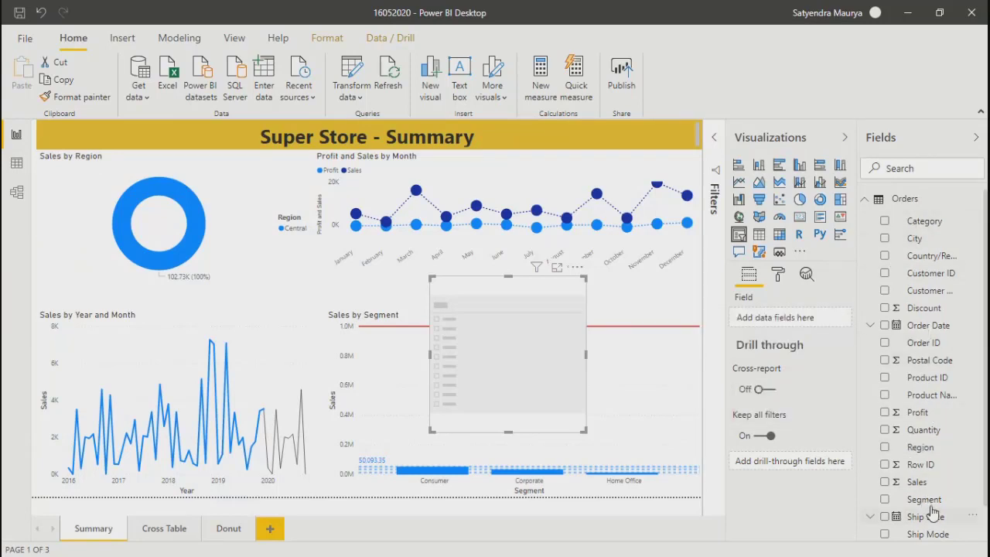
scroll(928, 506, "down", 1)
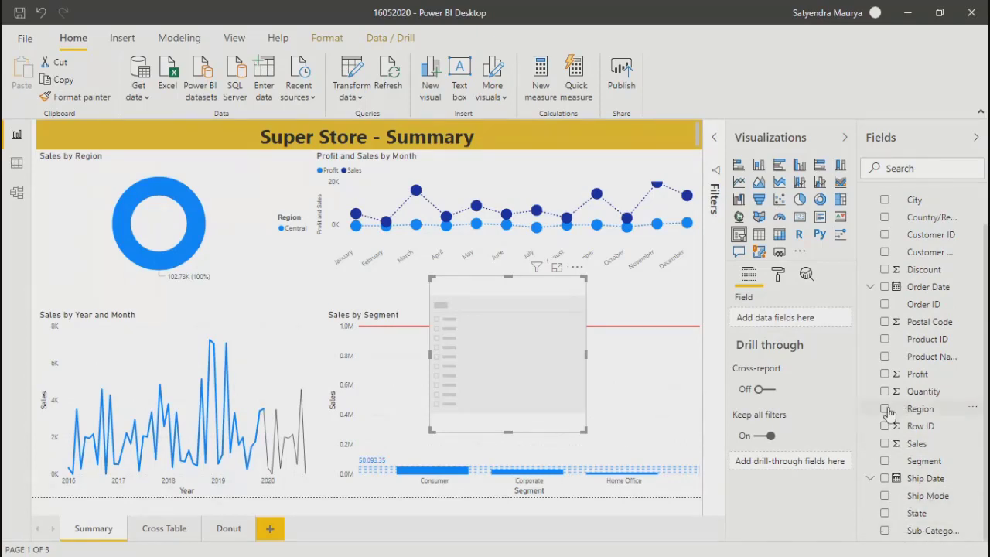
left_click(919, 408)
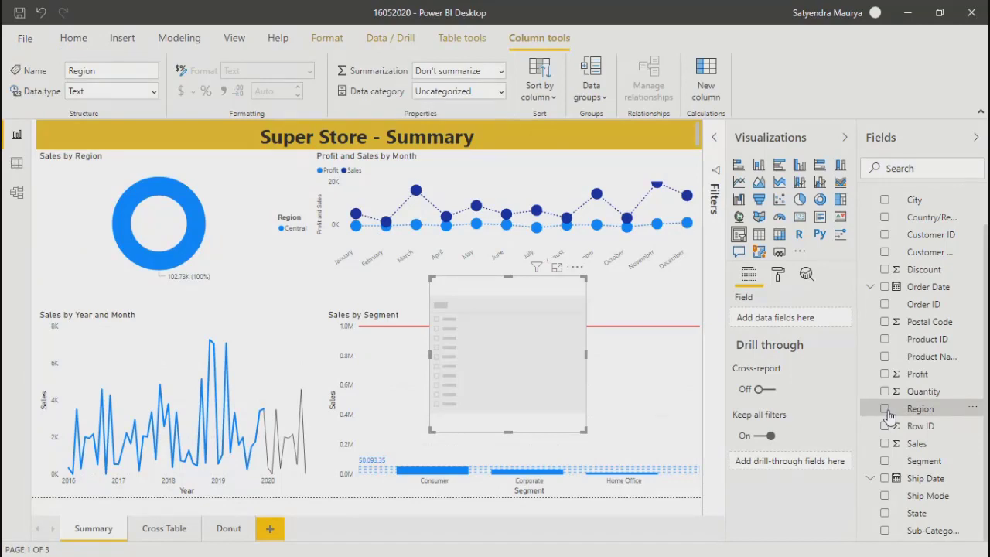
left_click(886, 409)
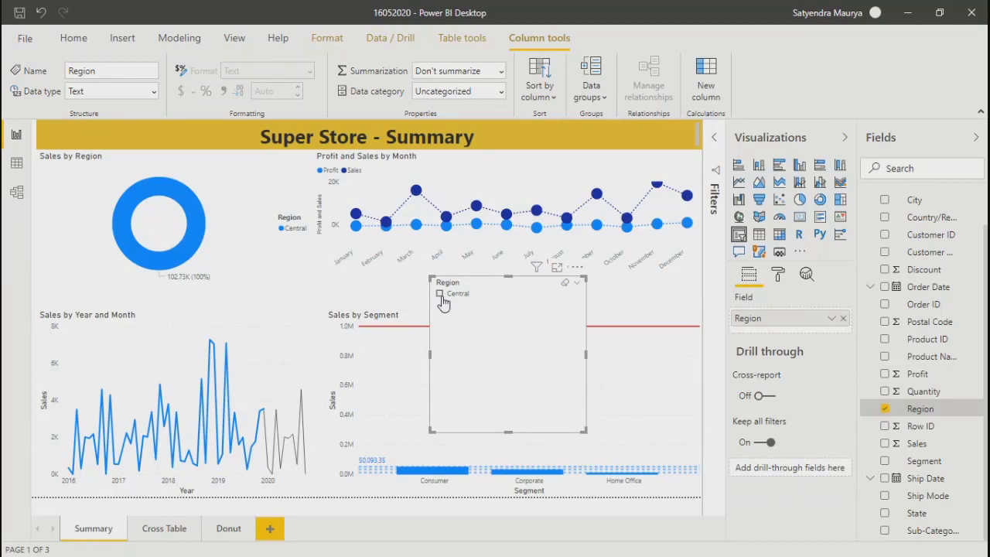
Step: Remove the single-selection requirement from the all-pages Region filter, include all regions, and collapse the Filters pane
left_click(716, 203)
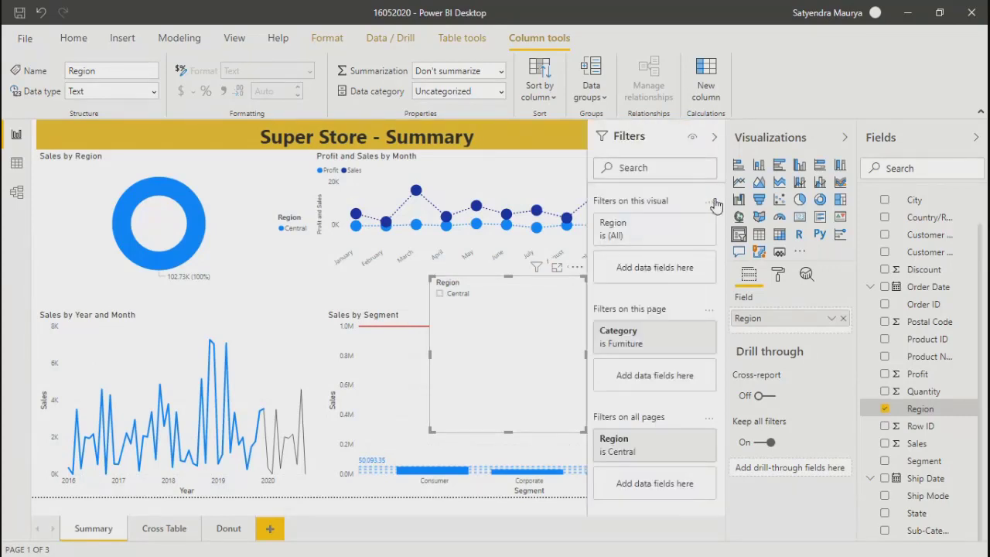
left_click(628, 461)
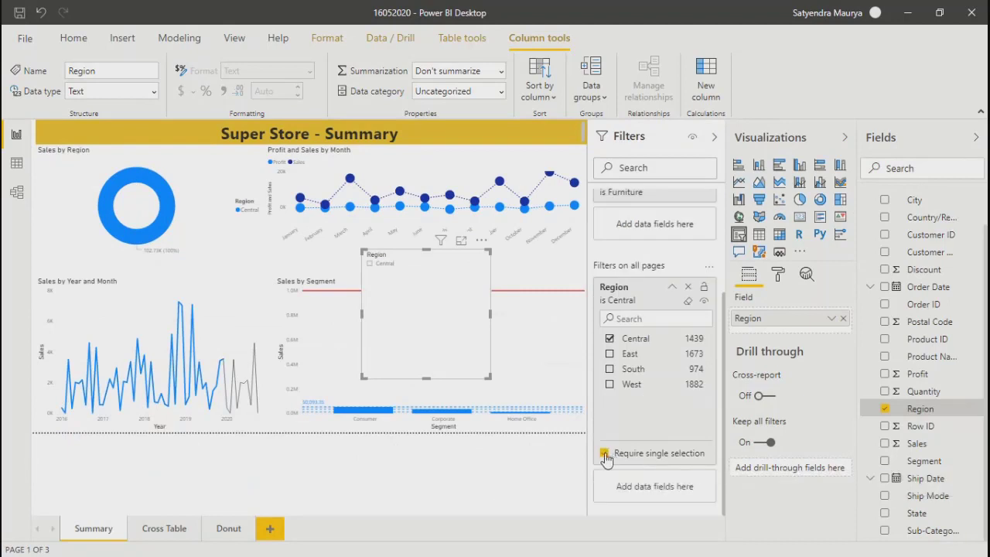
left_click(604, 454)
left_click(610, 376)
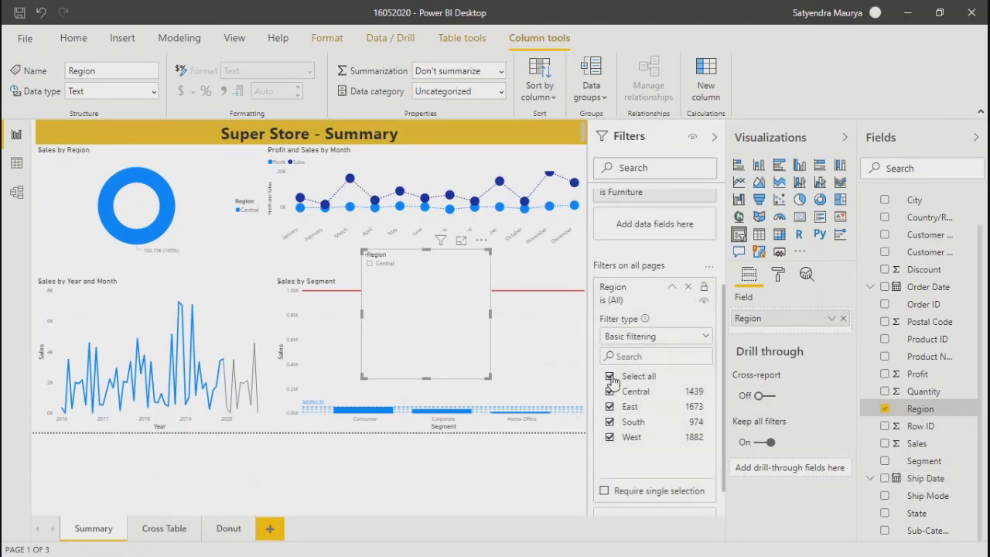
left_click(672, 287)
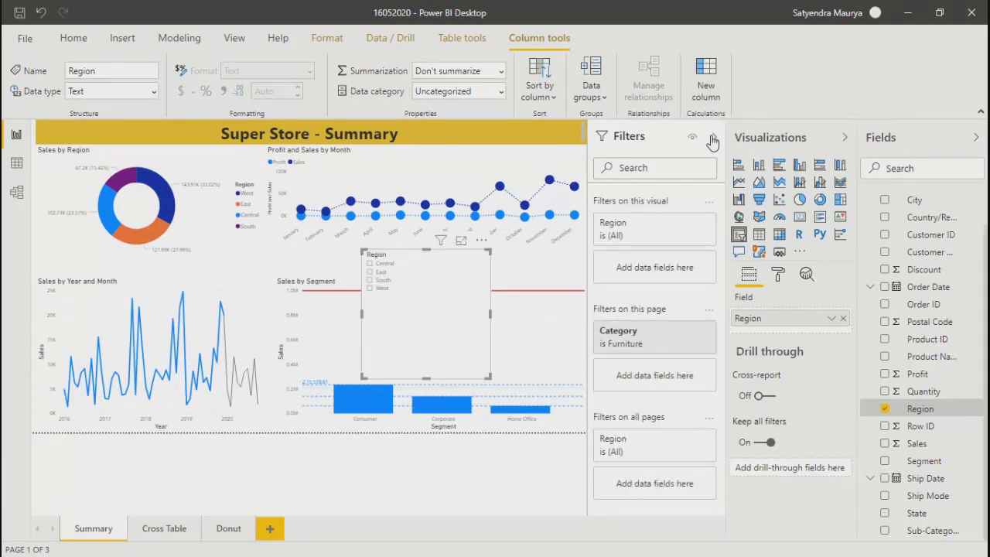
left_click(714, 137)
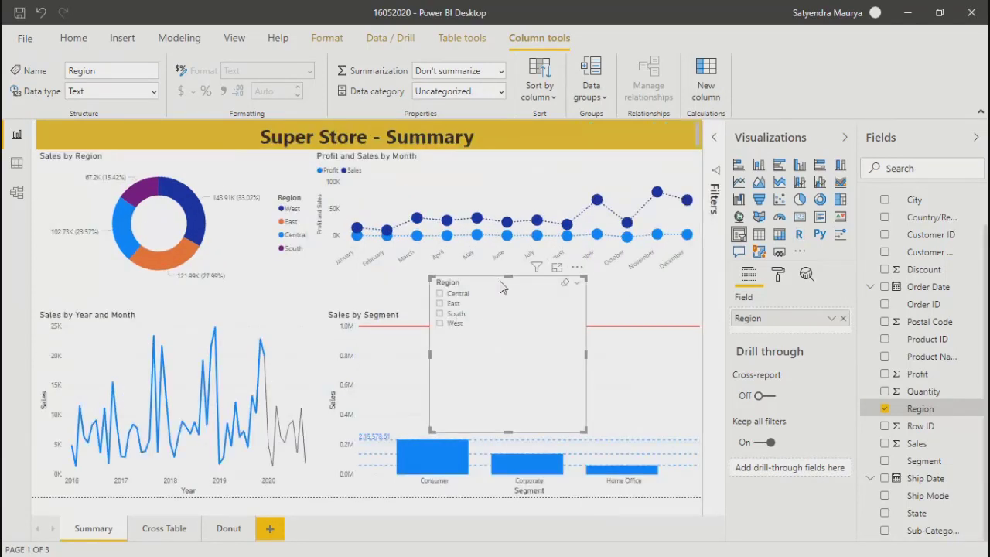
Step: Move the Region slicer to the left edge of the Sales by Segment chart and try East, West and South, ending on South
left_click_drag(501, 283, 379, 273)
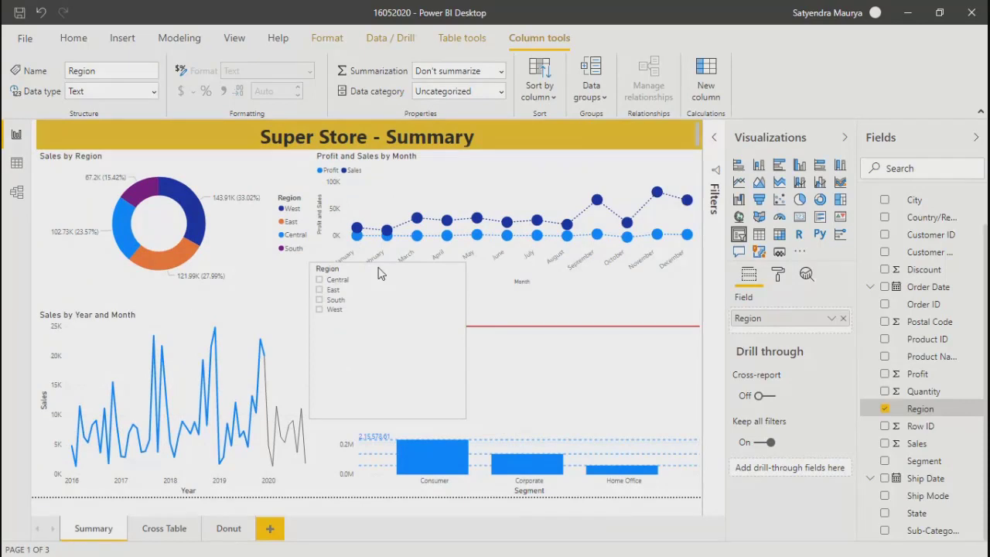
left_click(319, 289)
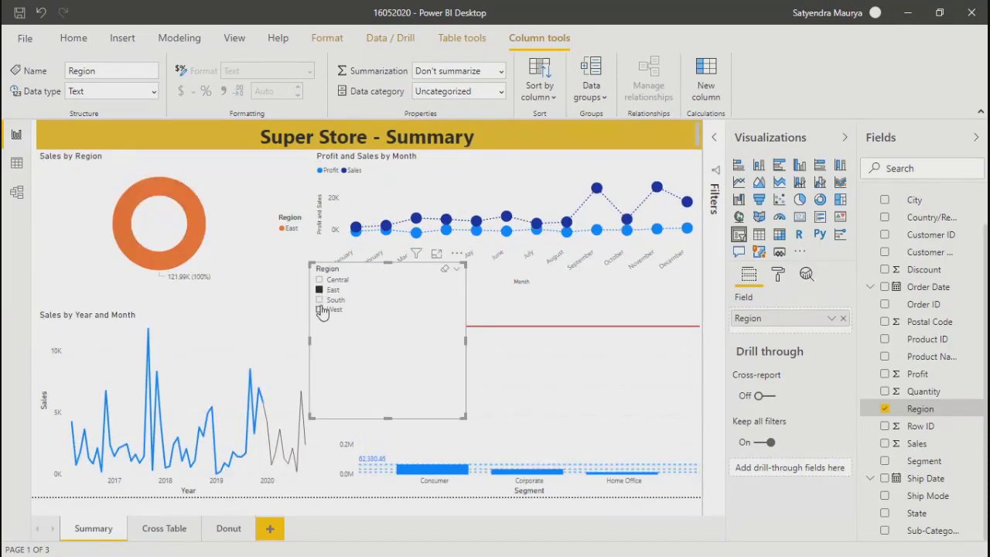
left_click(319, 309)
left_click(319, 300)
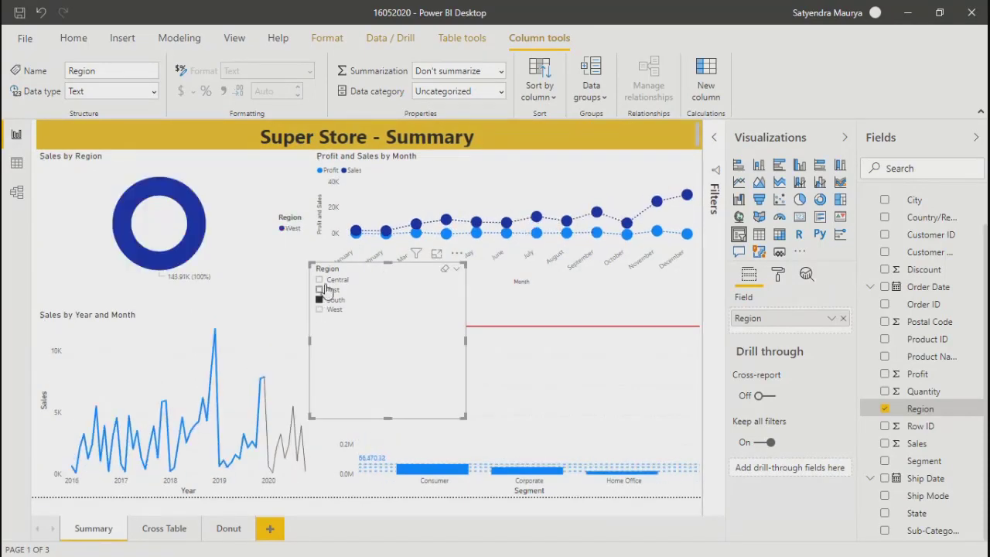
left_click(319, 290)
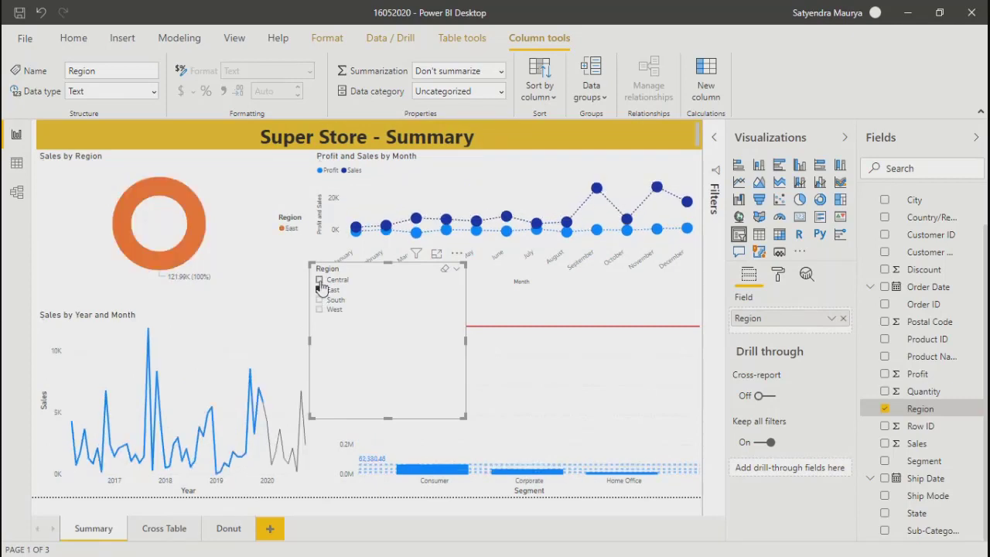
left_click(319, 309)
left_click(319, 300)
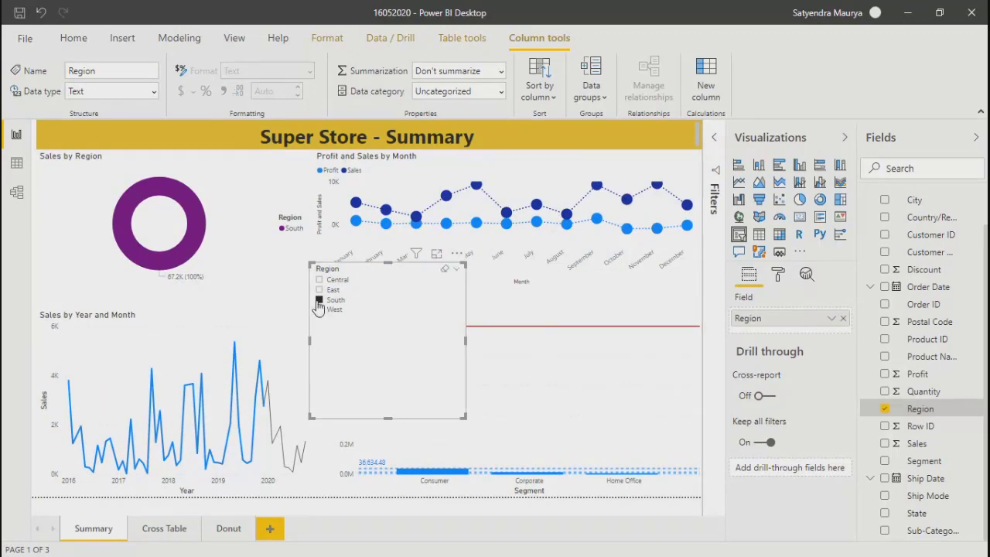
Step: Check whether the Summary page's Region slicer selection affects the Cross Table and Donut pages
left_click(157, 533)
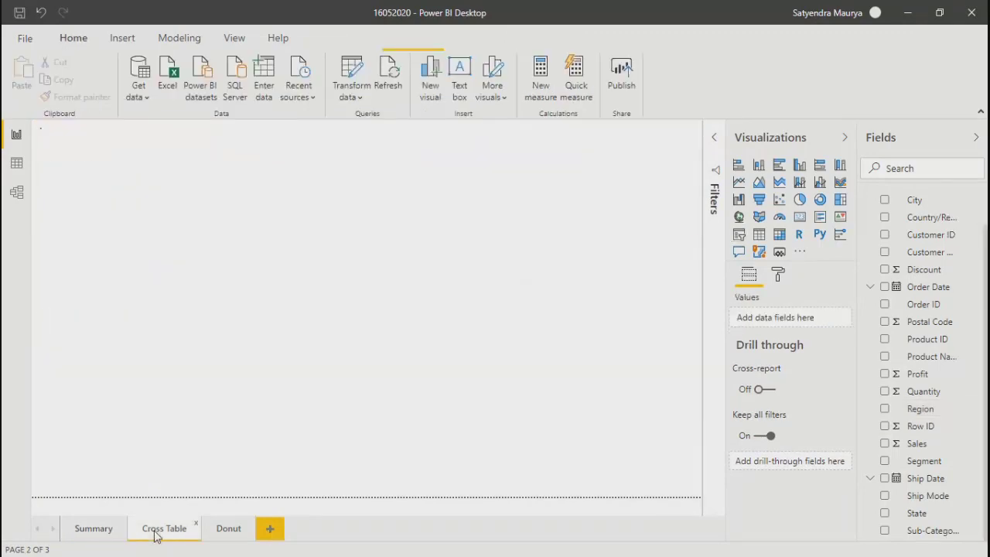
left_click(230, 540)
mouse_move(451, 365)
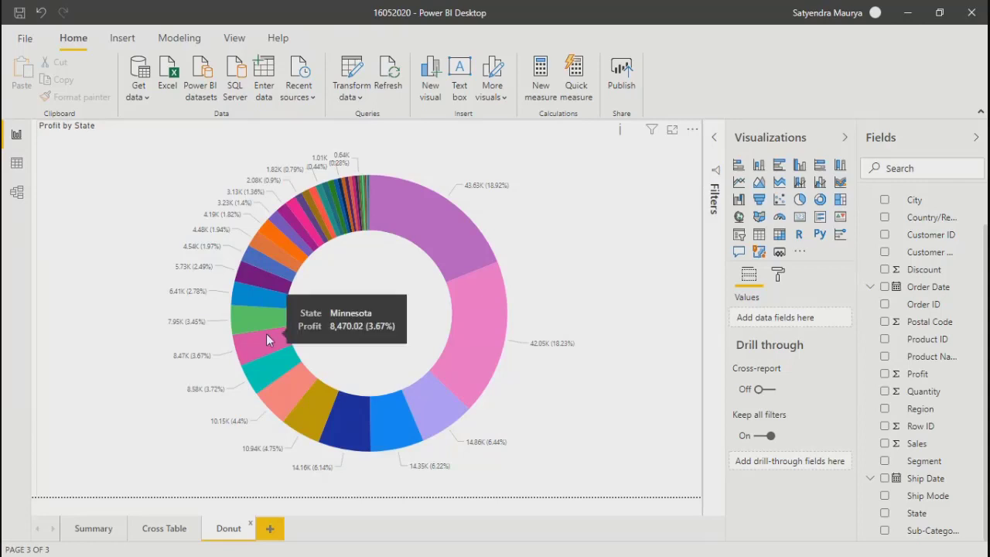
left_click(158, 538)
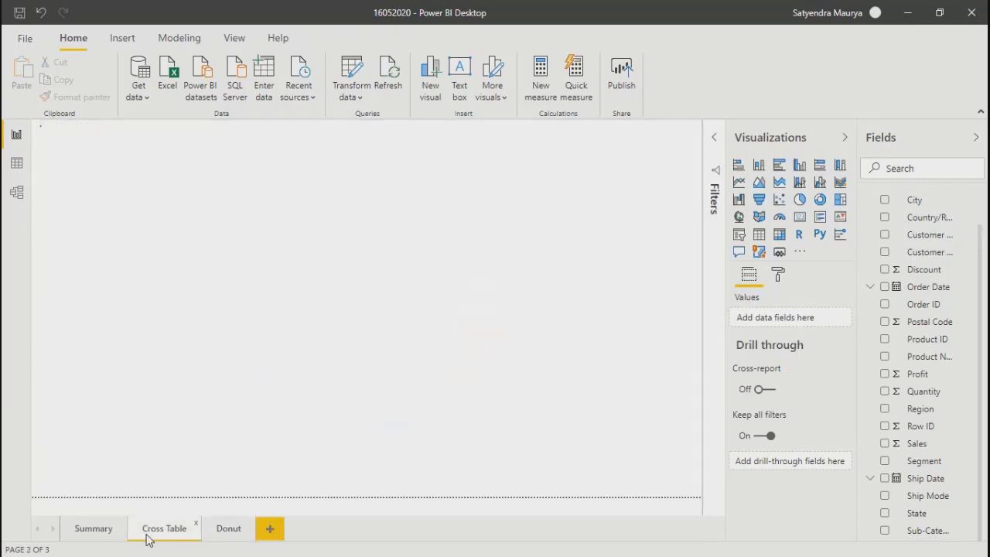
left_click(94, 530)
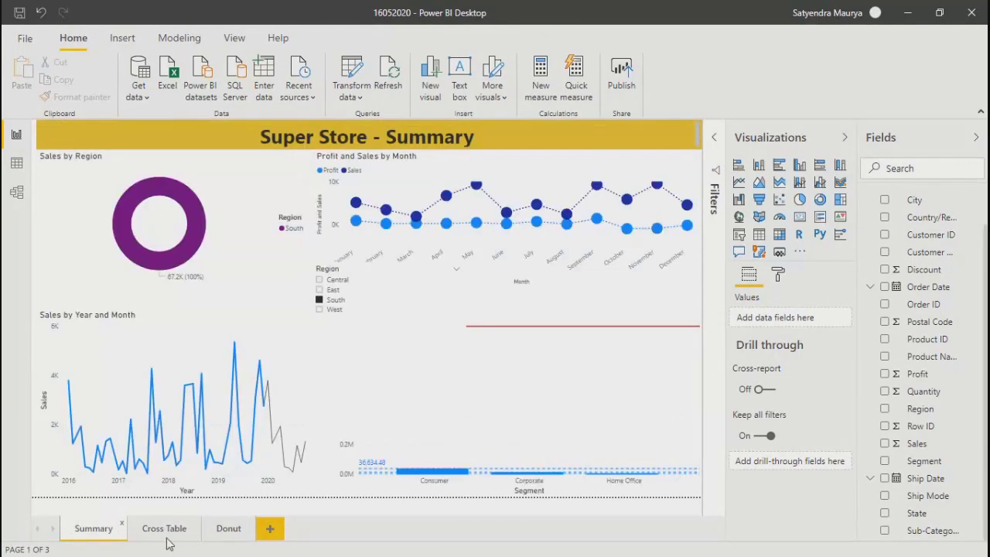
left_click(172, 531)
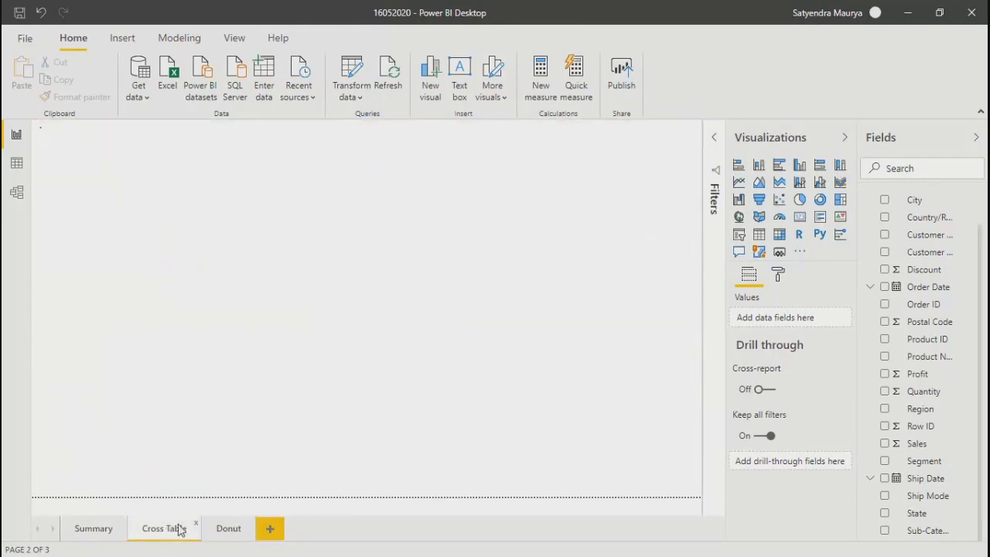
left_click(229, 540)
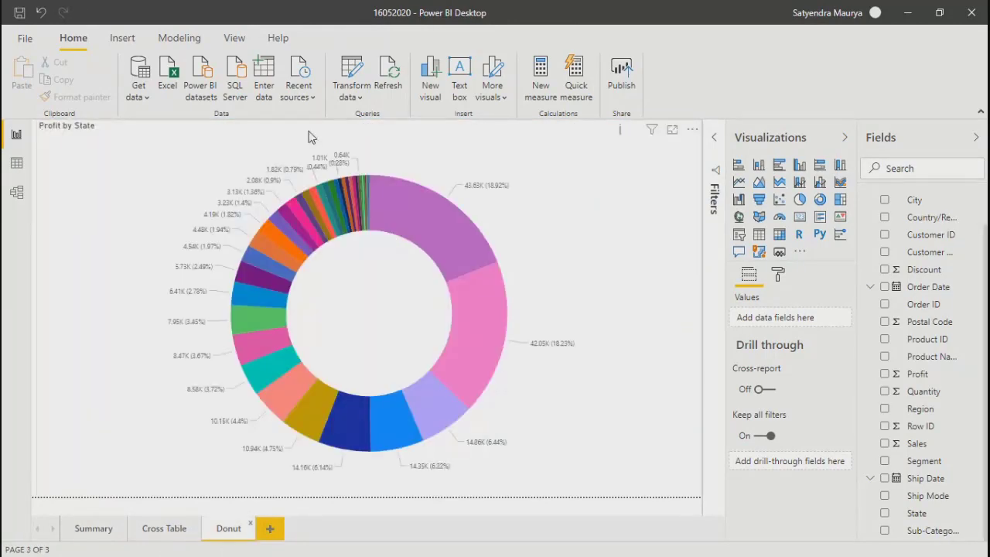
left_click(91, 530)
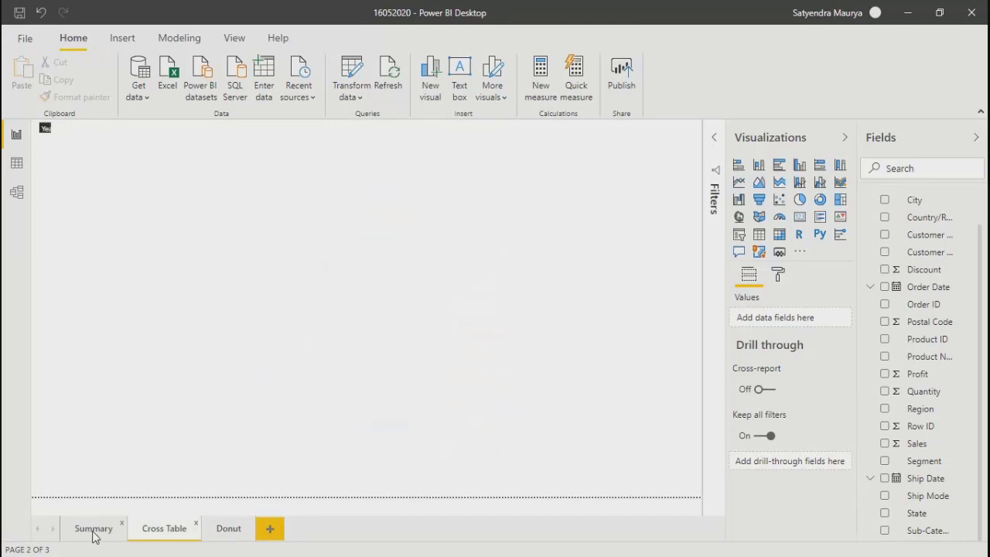
left_click(165, 530)
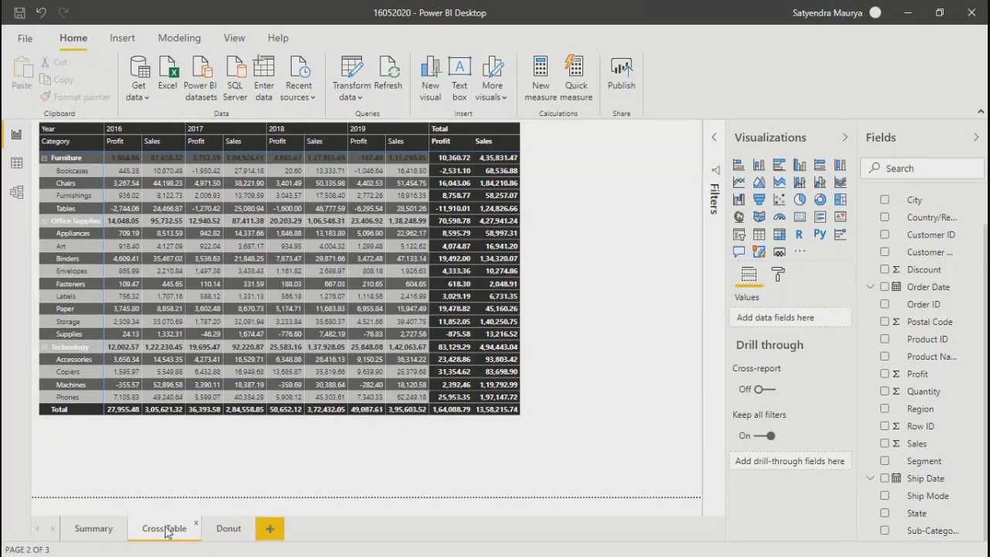
left_click(87, 531)
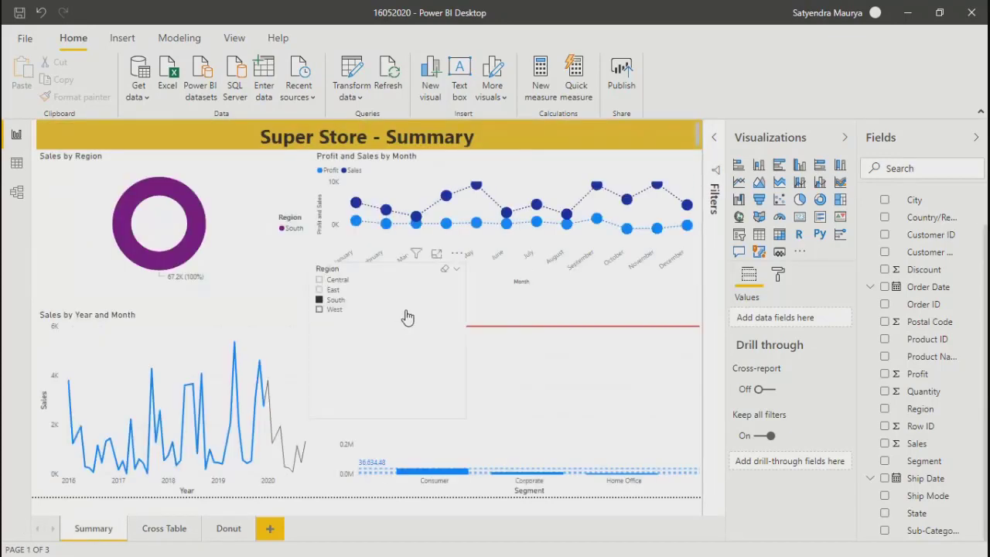
Step: Select West in the Region slicer, and sync and show the slicer on the Summary and Donut pages only
left_click(407, 317)
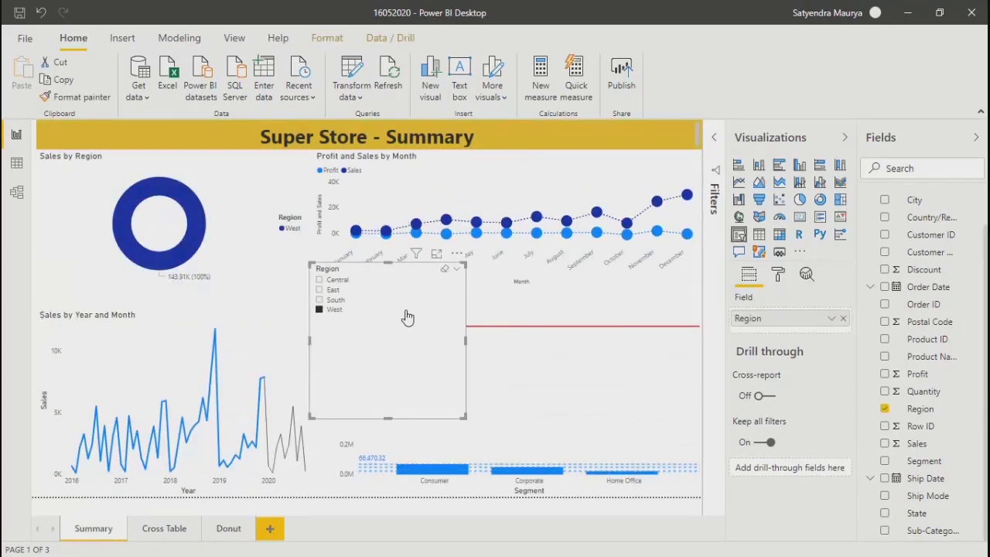
left_click(233, 38)
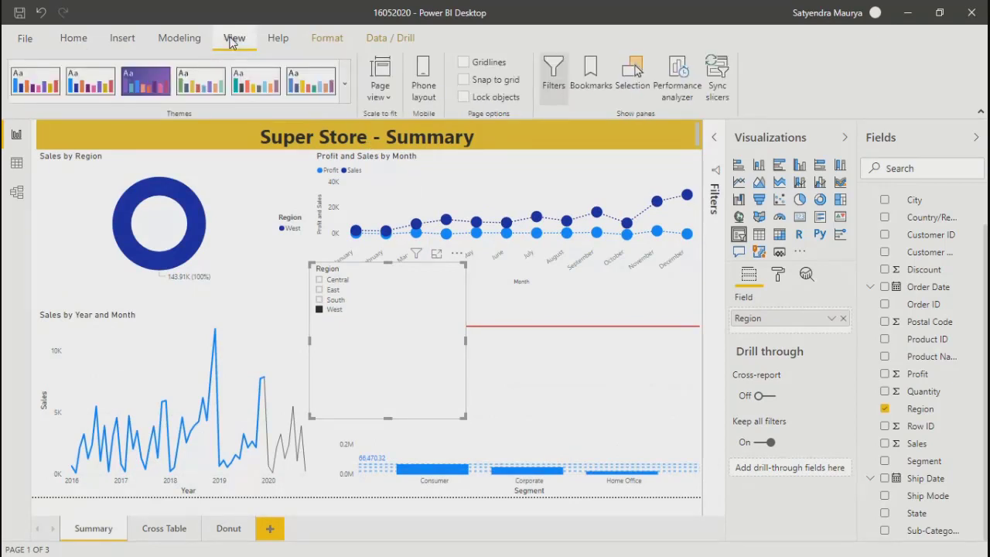
left_click(718, 86)
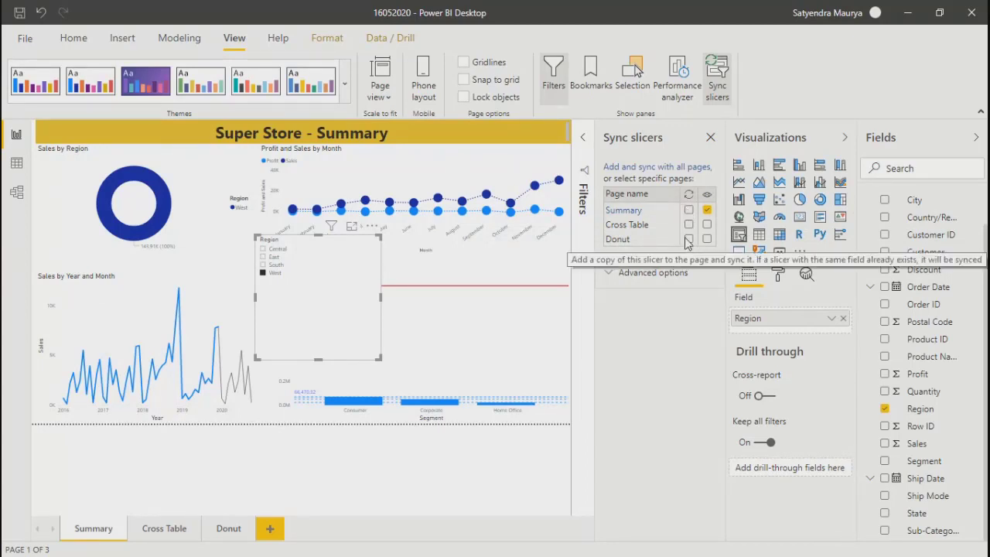
left_click(689, 210)
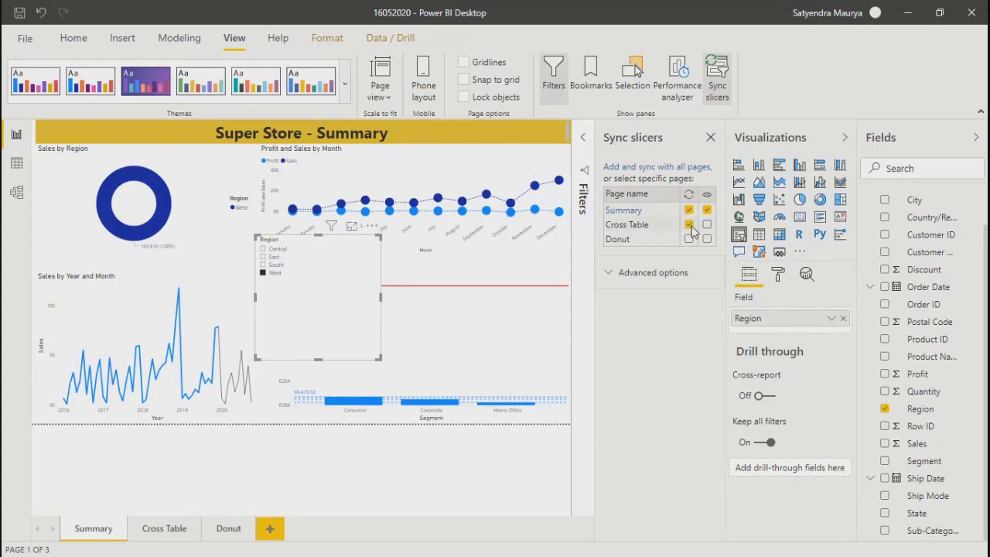
left_click(689, 224)
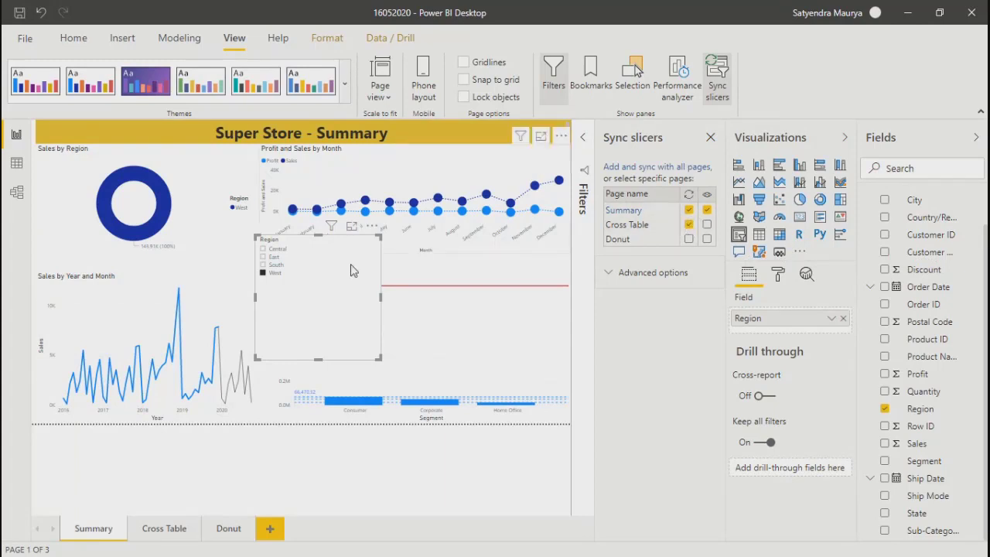
left_click(688, 239)
left_click(689, 227)
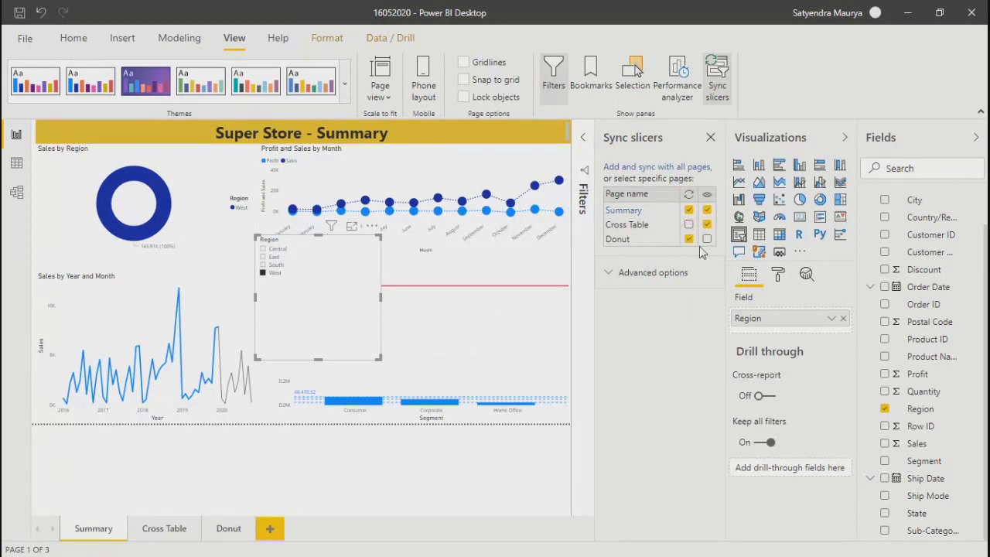
left_click(707, 224)
left_click(707, 239)
Step: Move the Region slicer on the Donut page to the page's upper-right corner and filter it to South
left_click(229, 531)
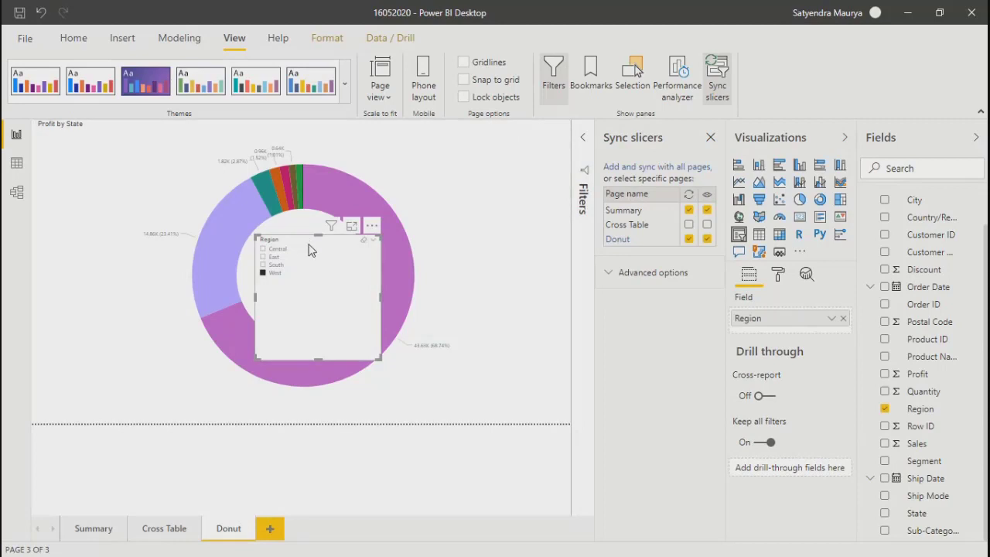
left_click_drag(310, 244, 490, 138)
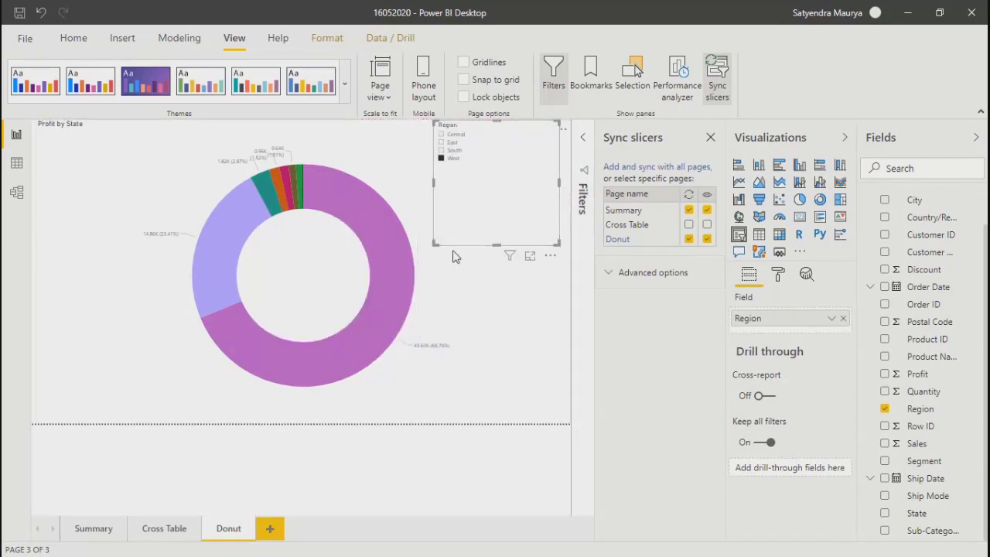
left_click(442, 151)
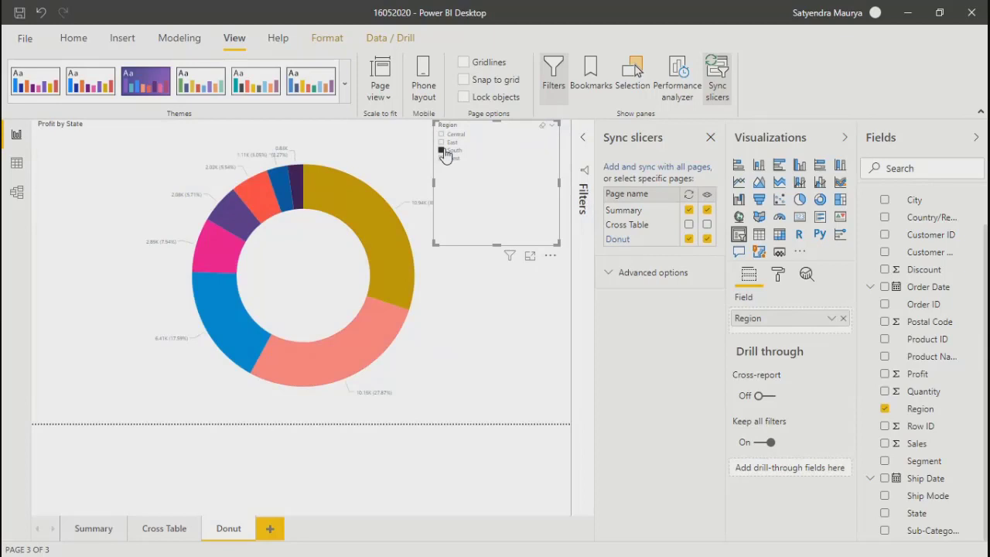
Step: Filter the Donut page's Region slicer to East, and move the Summary page's Region slicer over the right half of the Sales by Segment chart
left_click(441, 142)
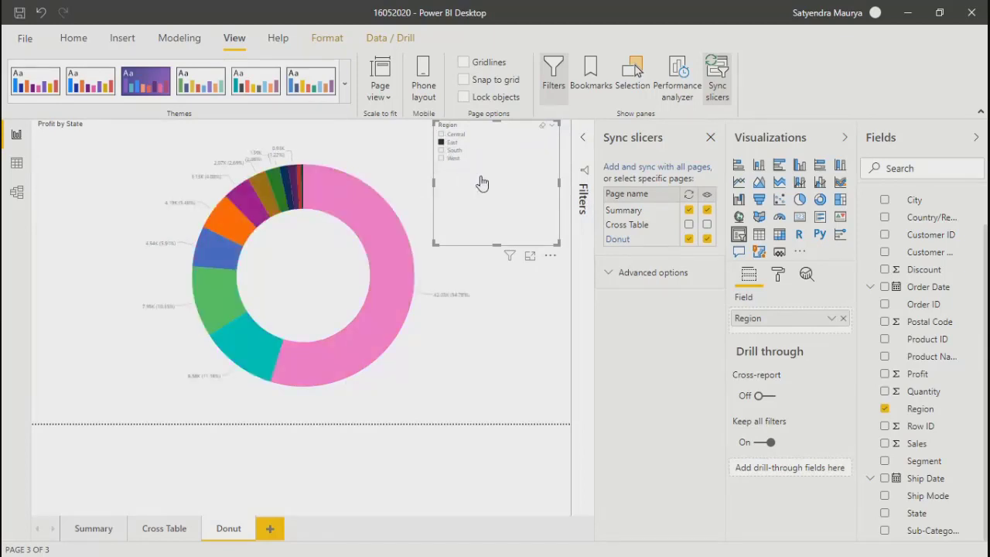
left_click(91, 530)
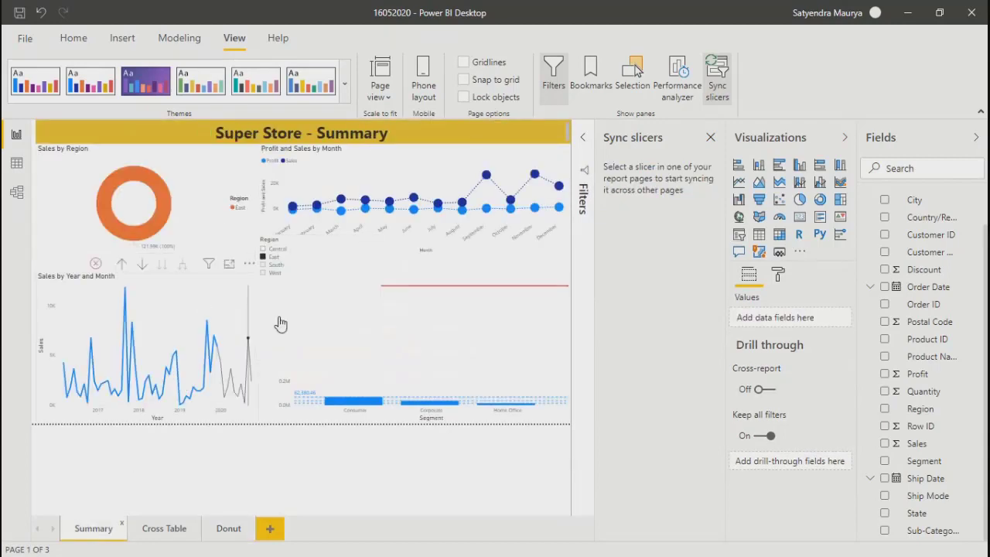
left_click(263, 265)
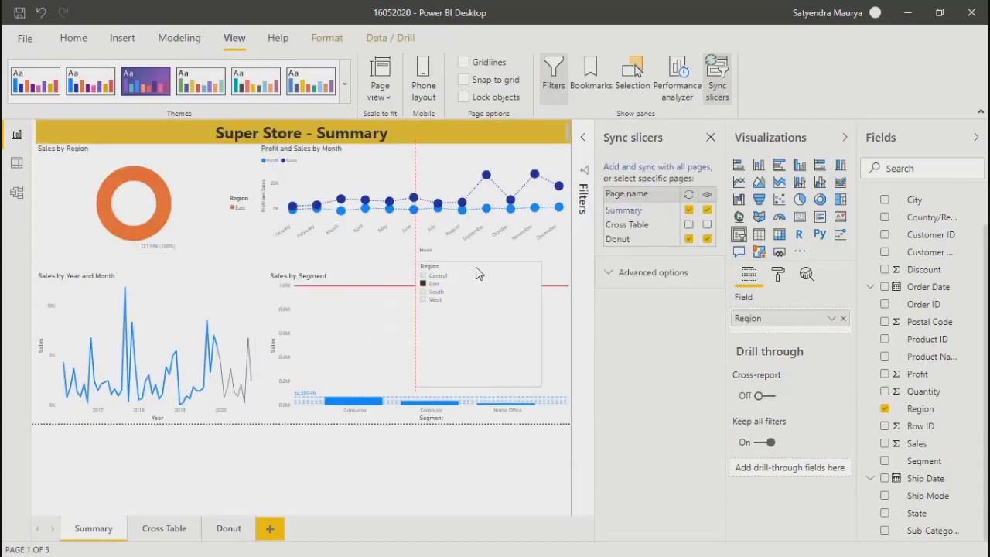
Step: Hide the Region slicer on the Donut page while keeping it synced, and check the Donut page
left_click(707, 239)
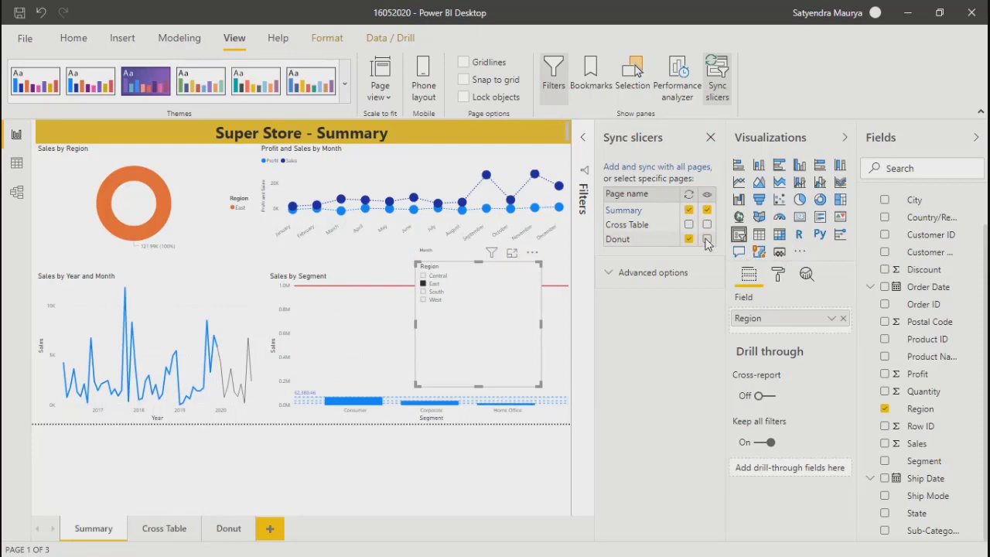
left_click(235, 536)
left_click(94, 529)
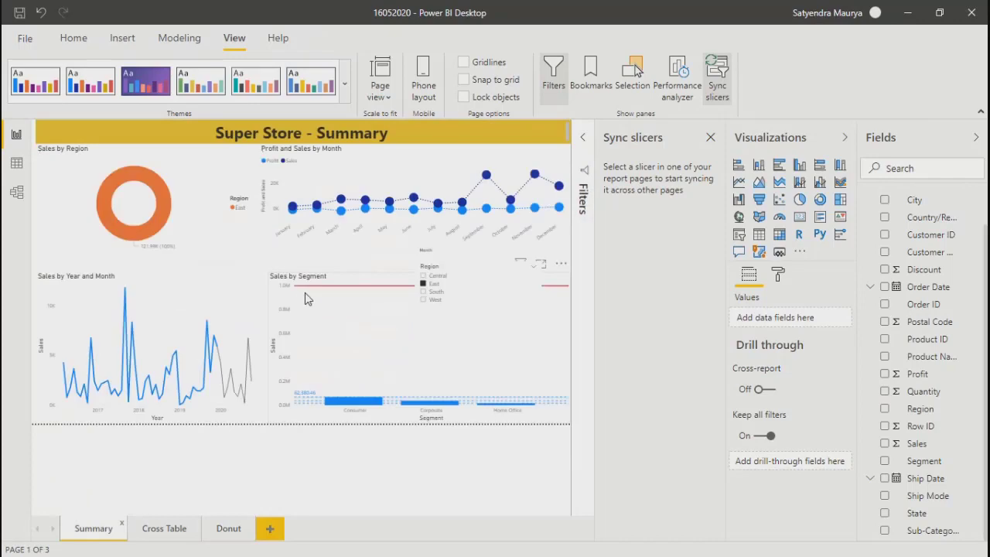
Step: Select South in the Summary page's Region slicer and check its effect on the Donut page
left_click(427, 292)
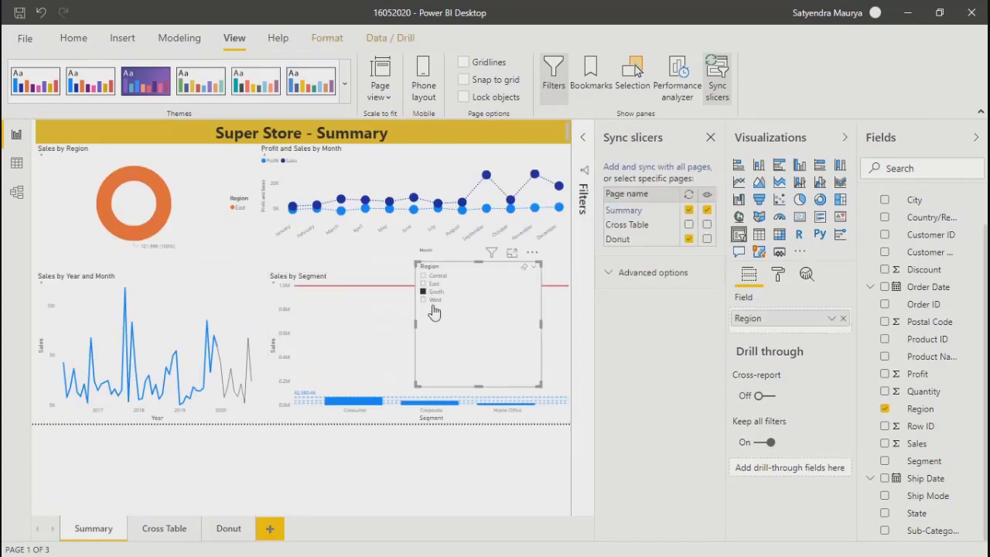
left_click(229, 529)
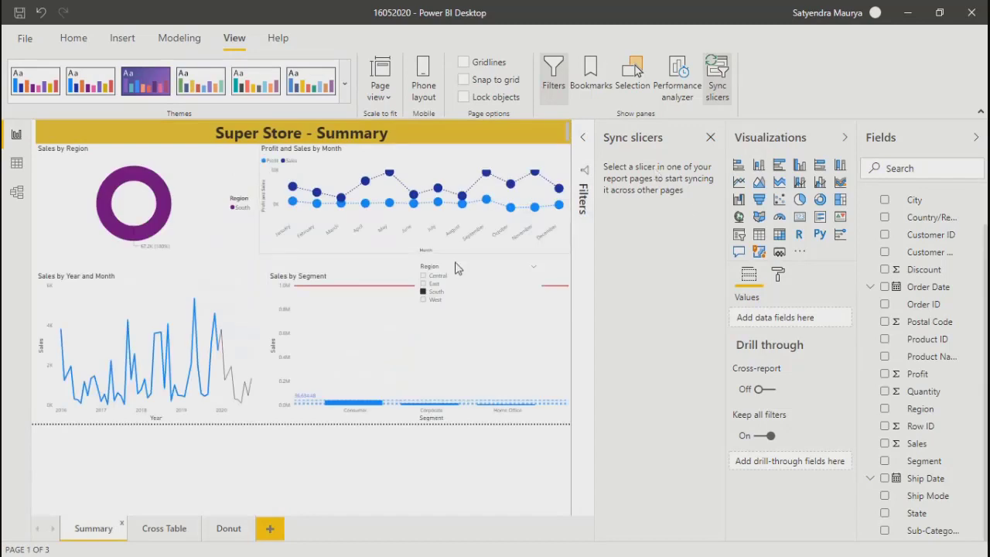
left_click(482, 329)
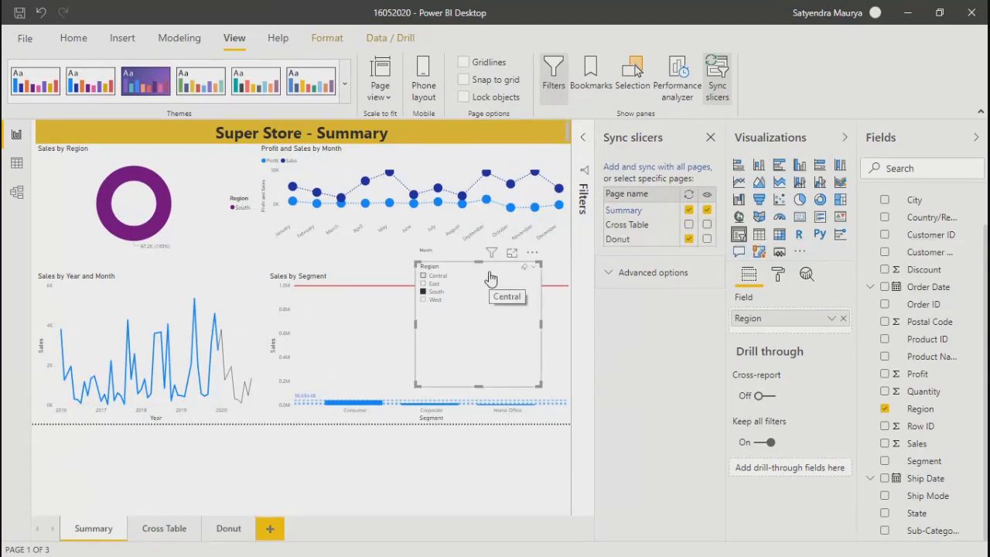
Step: Reposition the Region slicer near the page centre as a wide, short box with West selected
left_click_drag(492, 277, 271, 262)
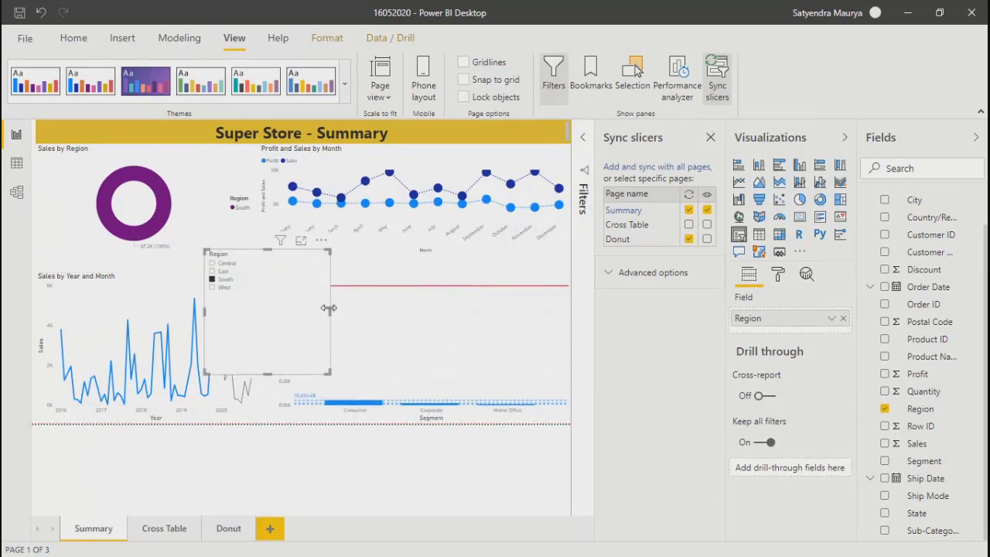
left_click_drag(328, 312, 473, 302)
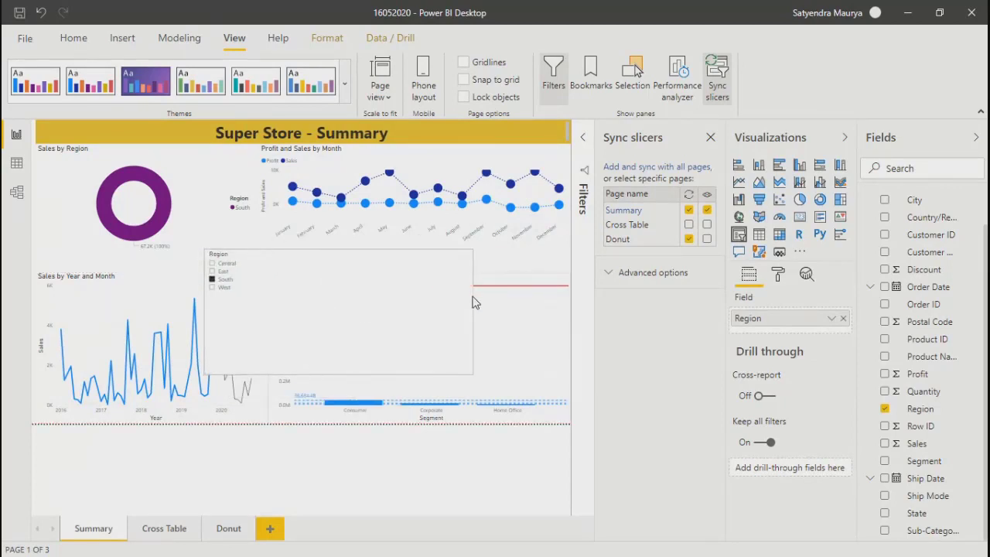
left_click_drag(339, 365, 338, 336)
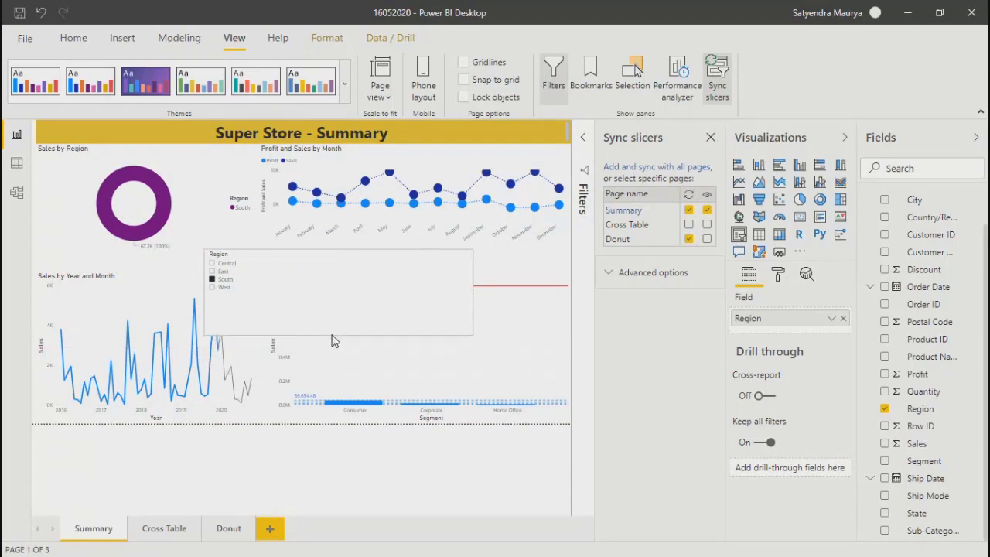
left_click(327, 288)
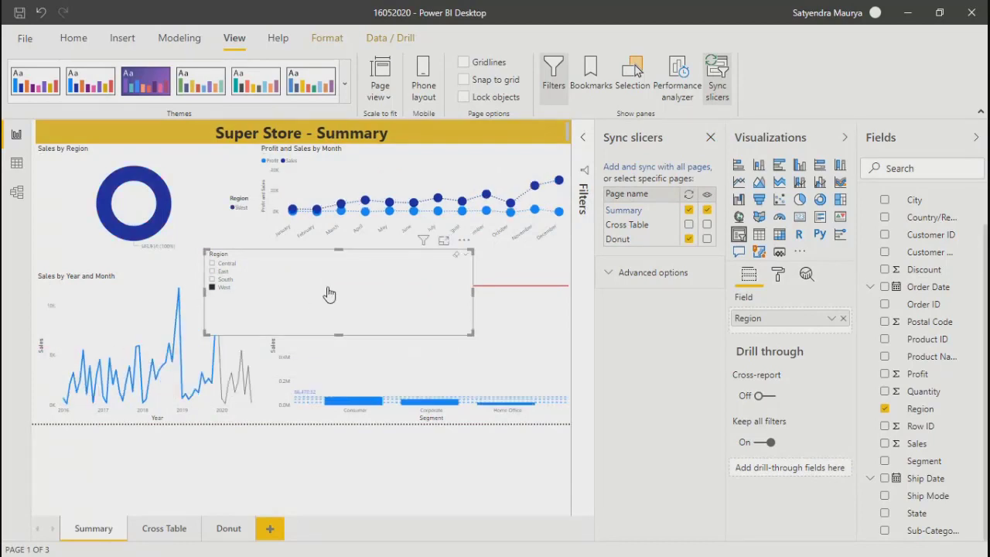
Step: Close the Sync slicers pane and set the Region slicer's orientation to Horizontal
left_click(711, 137)
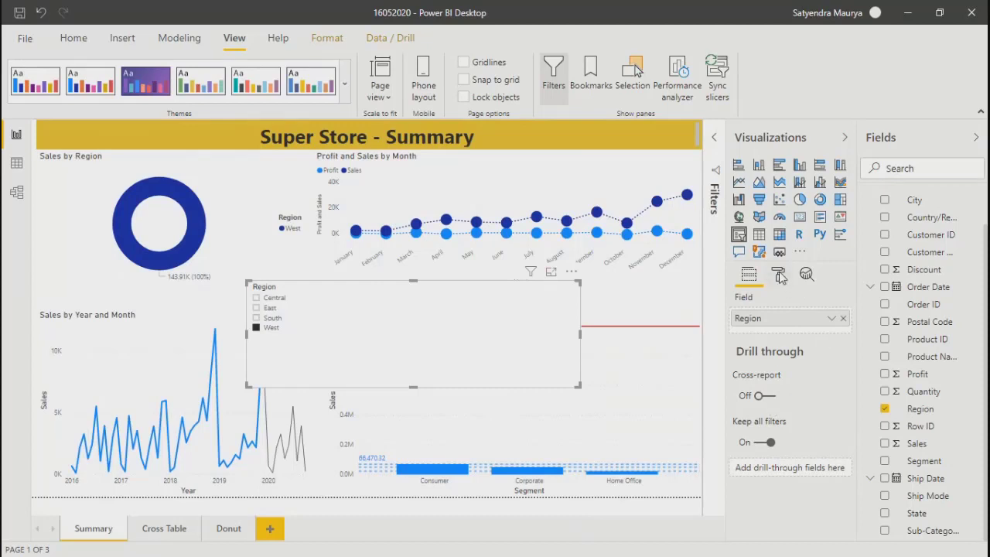
left_click(779, 276)
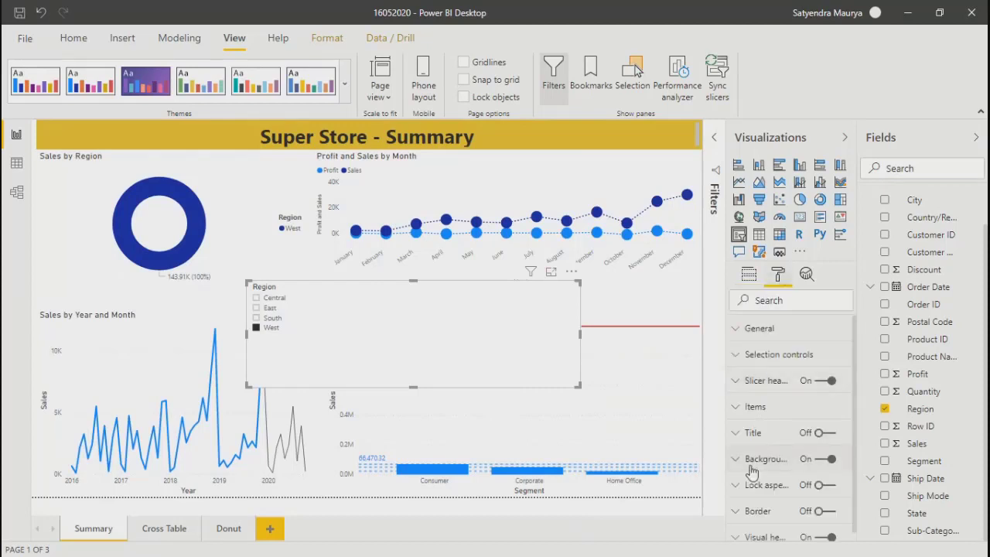
left_click(750, 274)
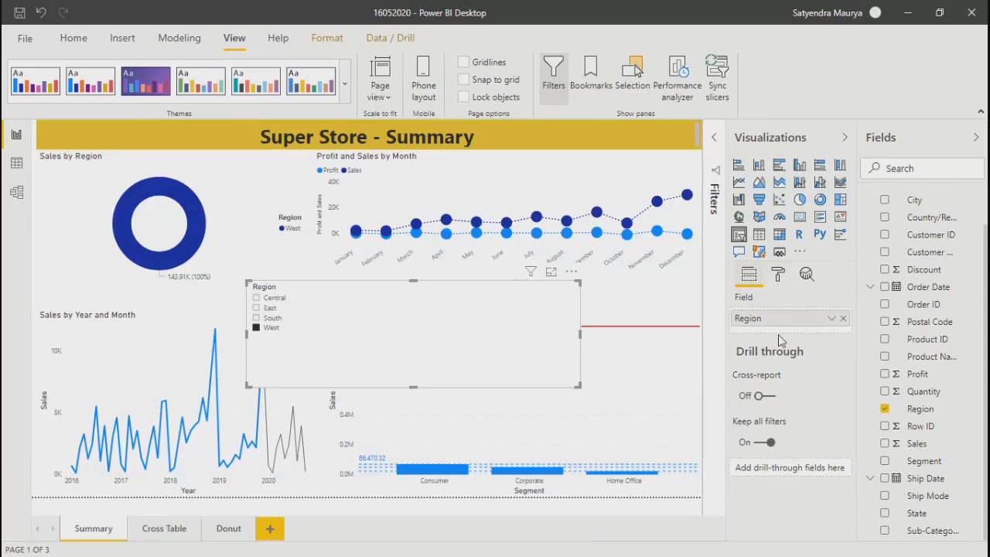
left_click(779, 275)
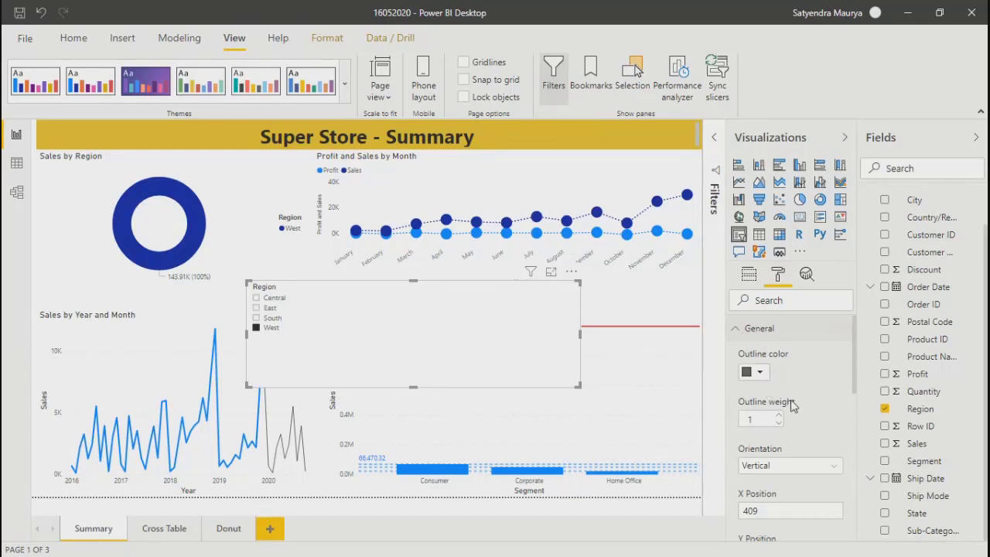
left_click(793, 469)
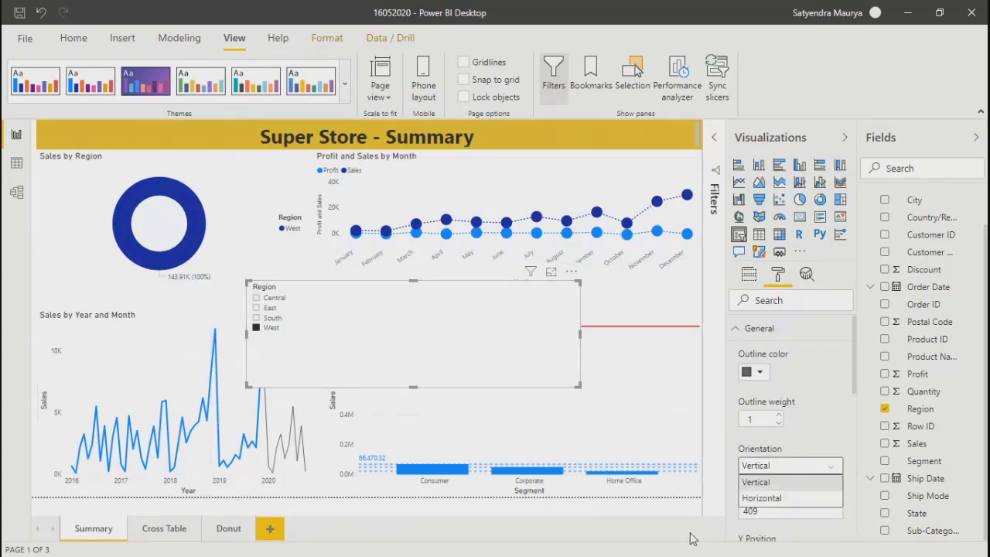
left_click(773, 498)
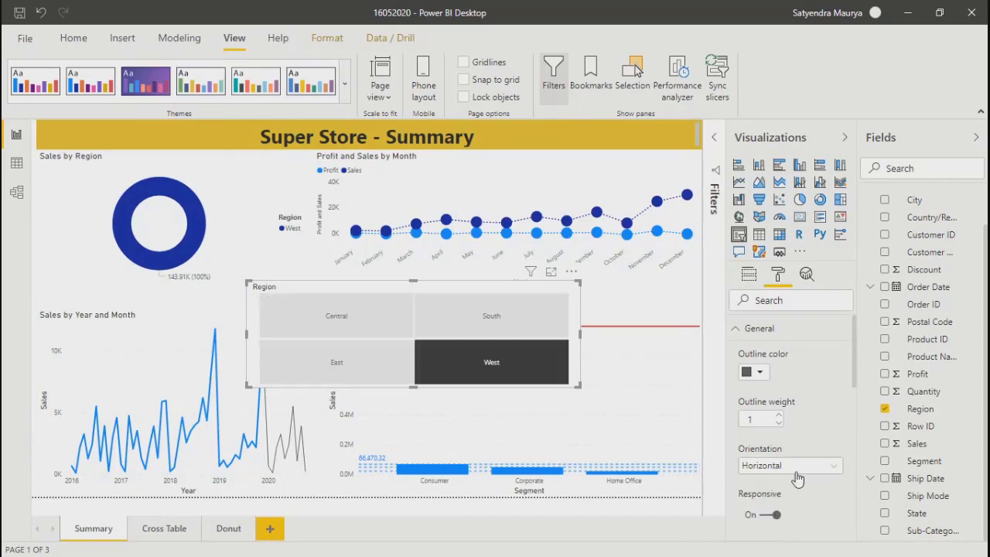
Step: Test the horizontal Region slicer by filtering the page by each region in turn, ending with East
left_click(341, 368)
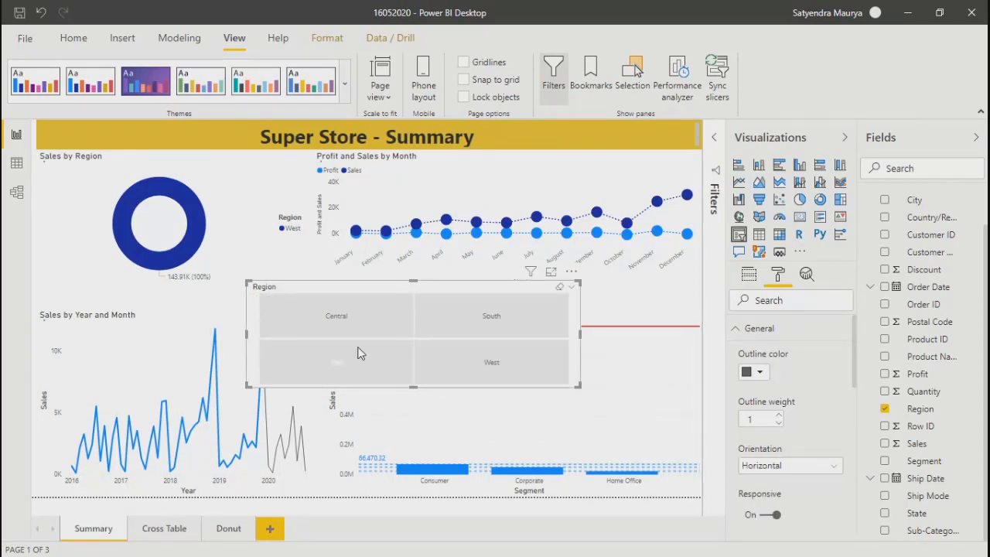
left_click(348, 313)
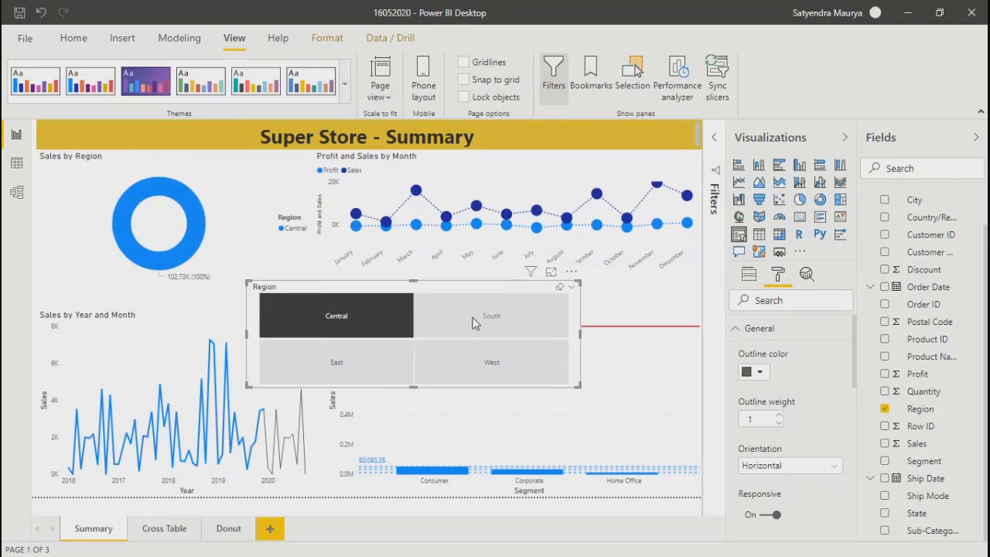
left_click(475, 323)
left_click(481, 365)
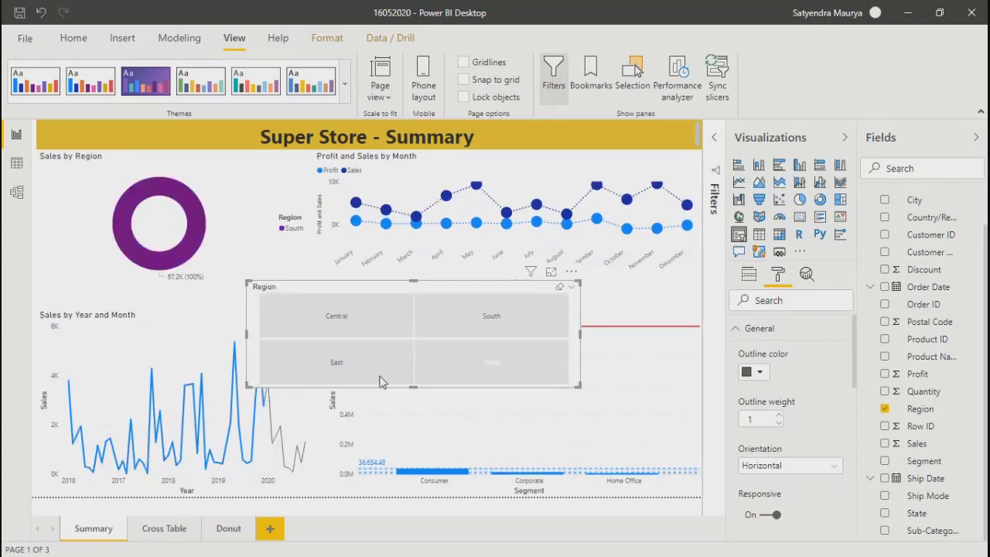
left_click(338, 372)
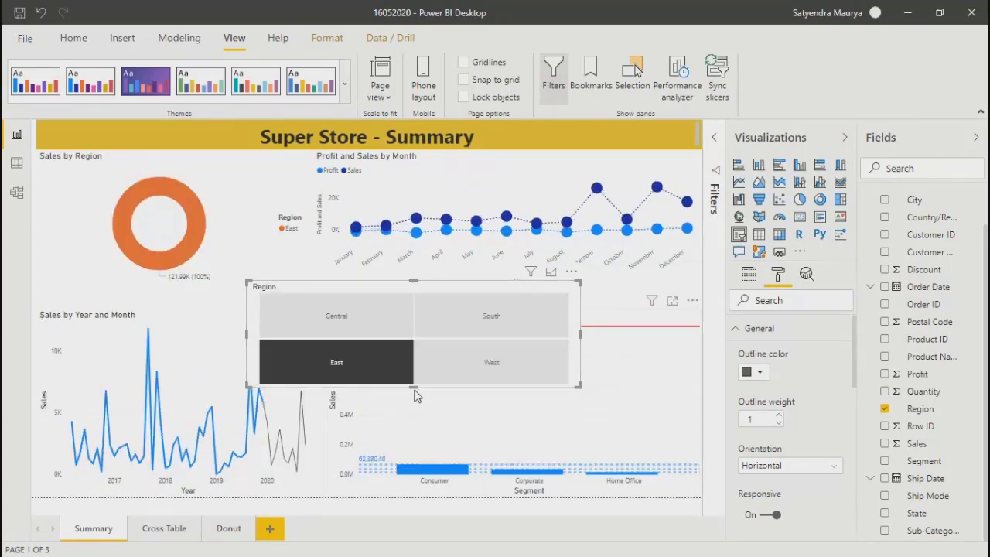
Step: Reduce the Region slicer's height to a single row of tiles and move it over the upper part of the Sales by Segment chart
left_click_drag(415, 387, 412, 338)
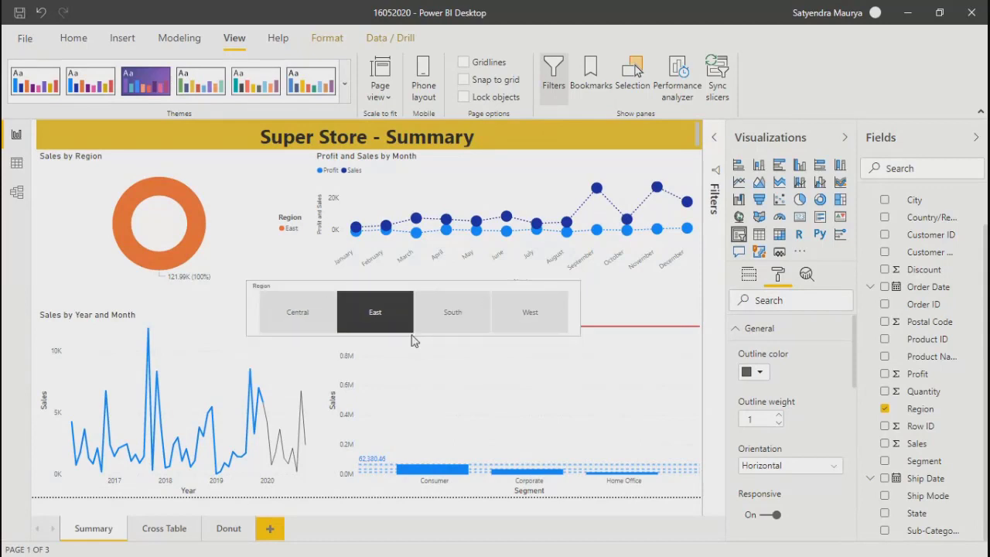
left_click(299, 325)
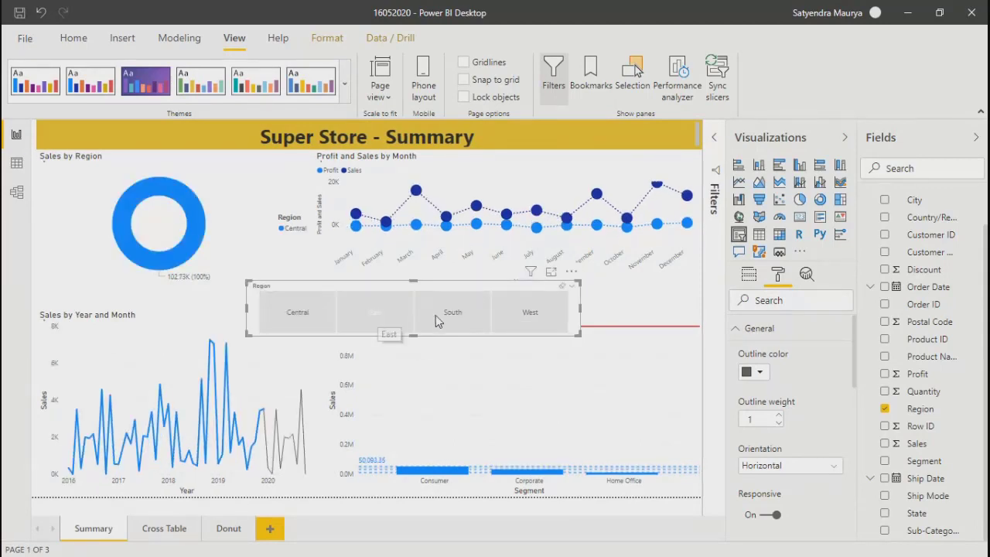
left_click_drag(452, 317, 458, 317)
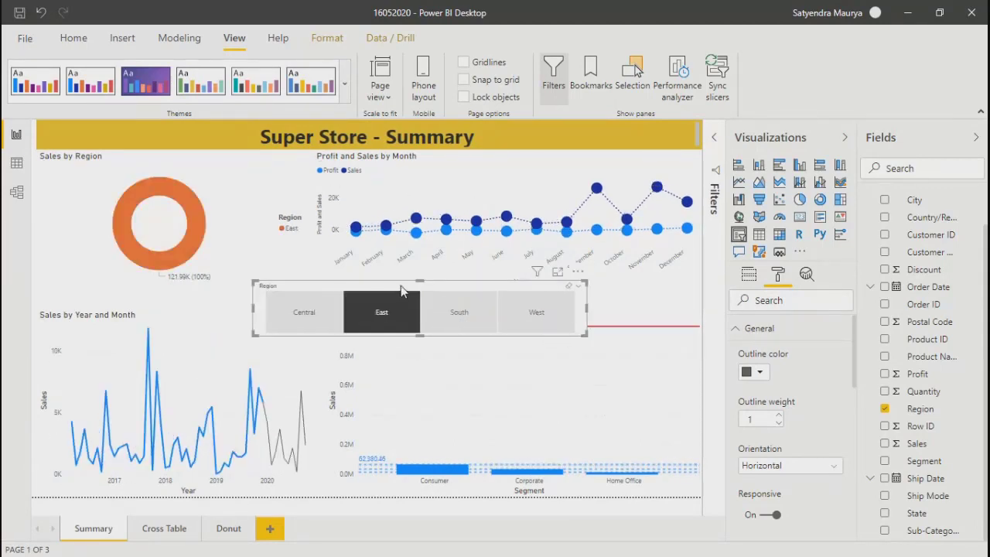
left_click_drag(401, 291, 511, 337)
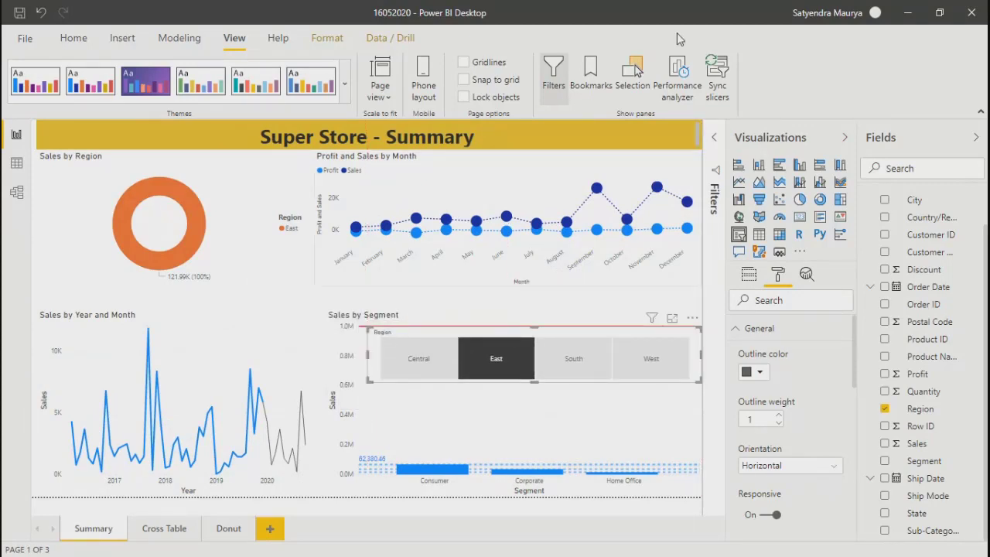
Step: Filter the page by Central, East, South and West in turn with the single-row slicer
left_click(420, 368)
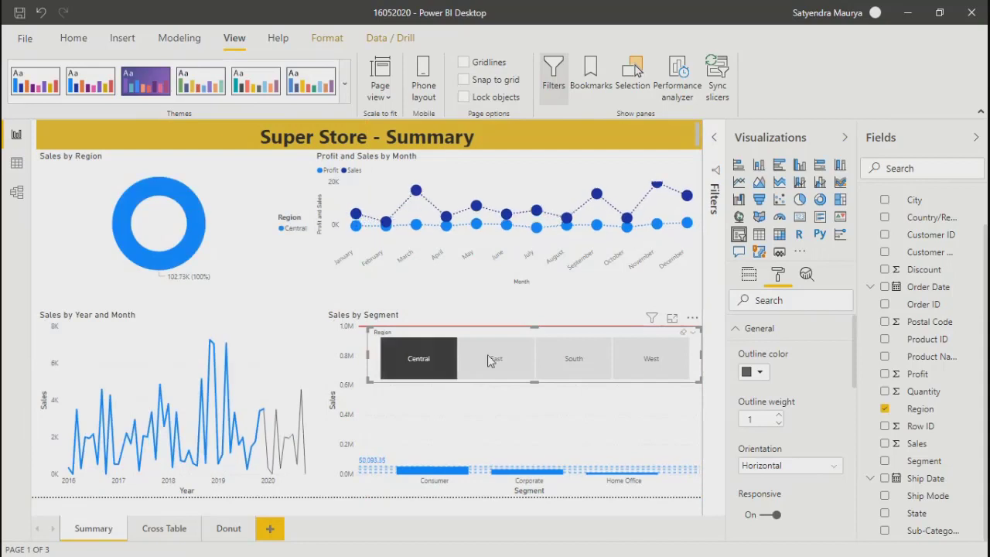
left_click(513, 362)
left_click(554, 365)
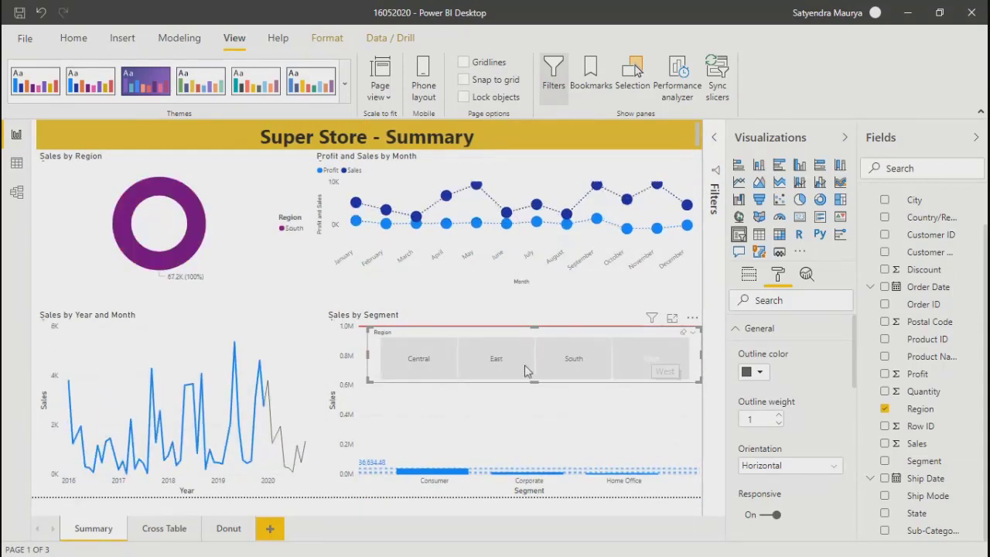
left_click(647, 368)
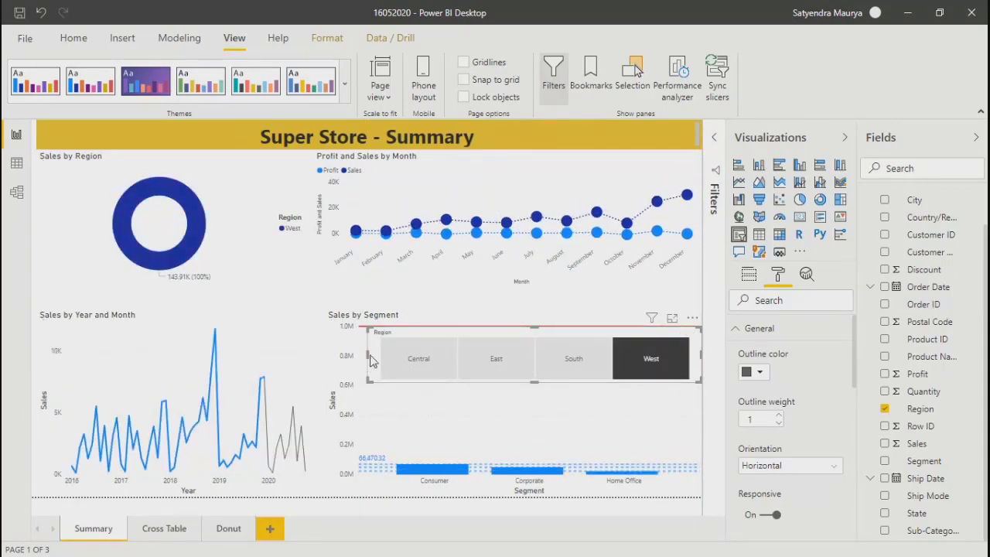
Step: Turn off Responsive for the Region slicer and resize it from its left edge to X position 780
left_click_drag(367, 355, 515, 379)
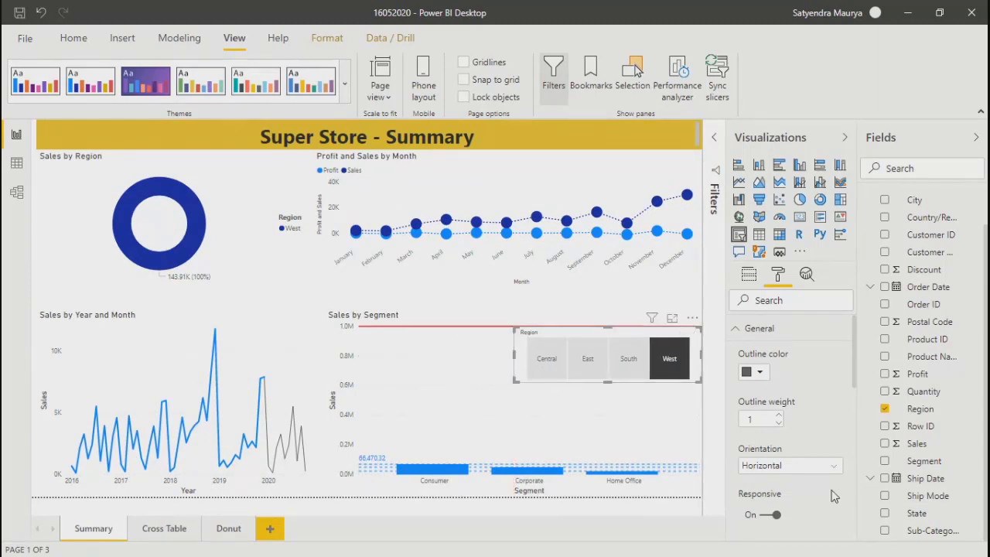
mouse_move(855, 364)
left_mouse_down()
mouse_move(851, 503)
mouse_move(852, 380)
left_mouse_up()
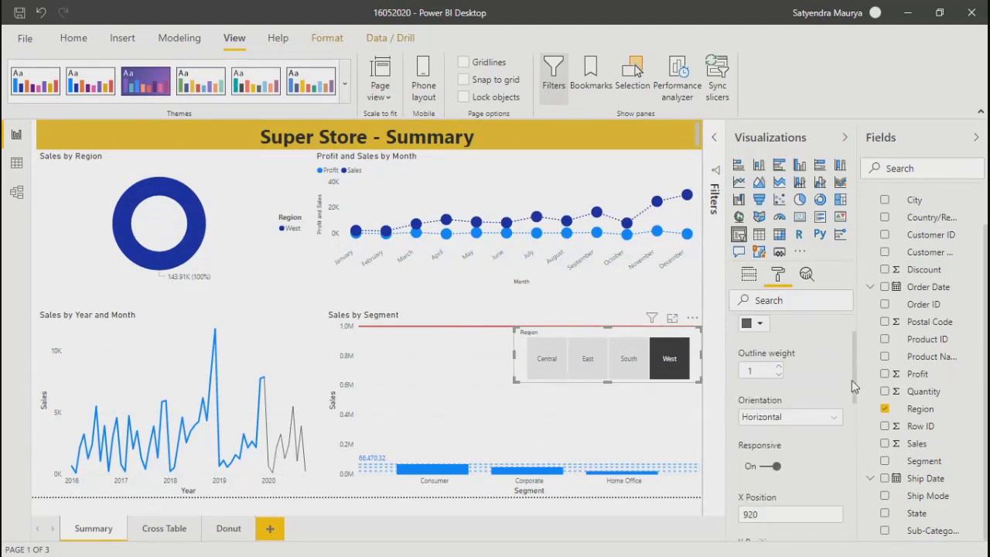
left_click(766, 471)
left_click_drag(513, 356, 440, 356)
Step: Try all four regions in the non-responsive slicer to compare their highlighting, finishing on West
left_click(482, 359)
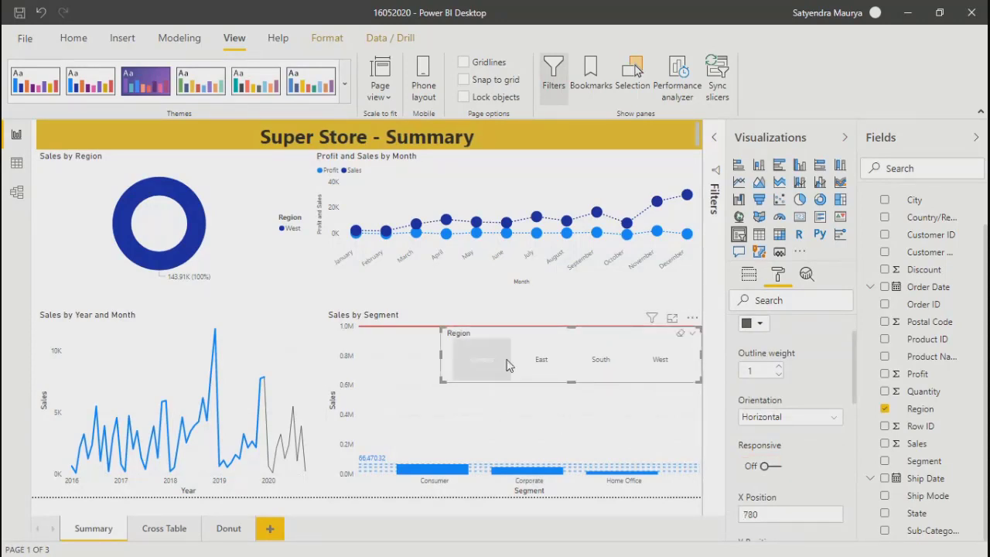
left_click(551, 362)
left_click(601, 364)
left_click(661, 362)
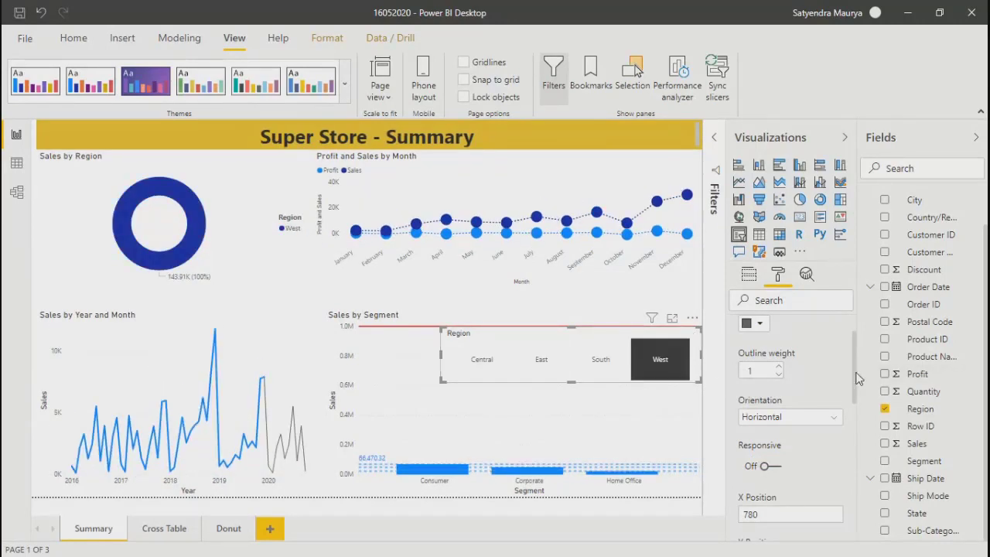
Step: Look through the Region slicer's header and item formatting options and open its background settings
left_click_drag(854, 368, 843, 499)
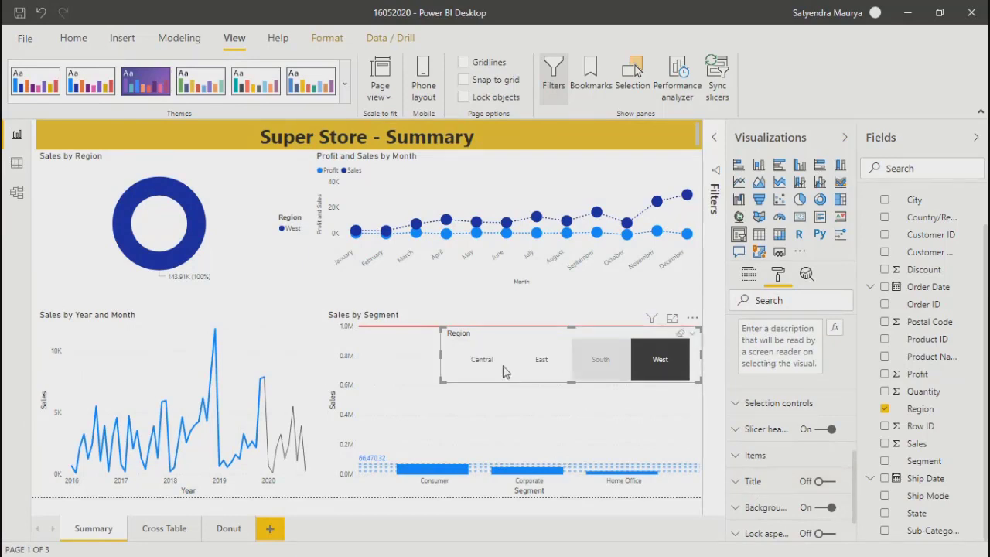
left_click(659, 360)
left_click(659, 360)
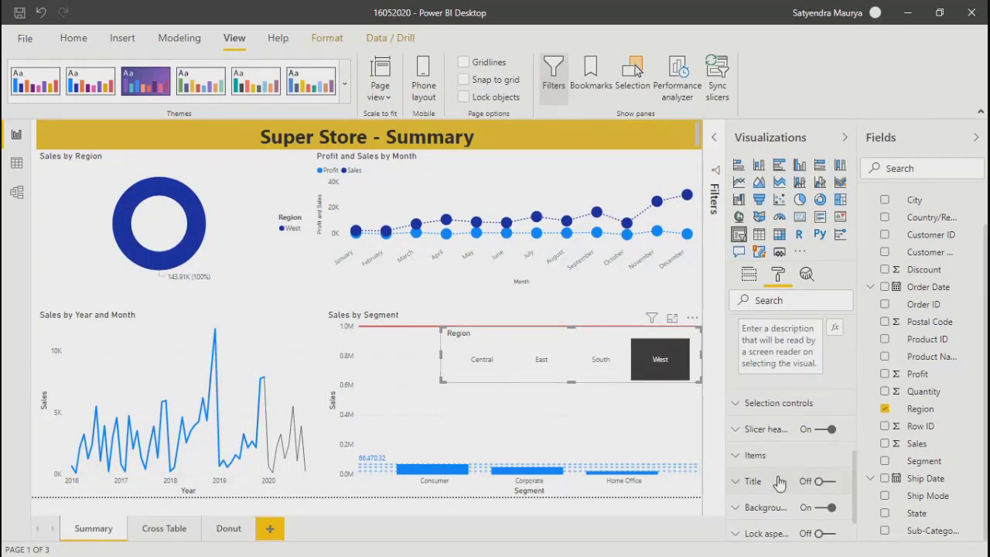
left_click(733, 456)
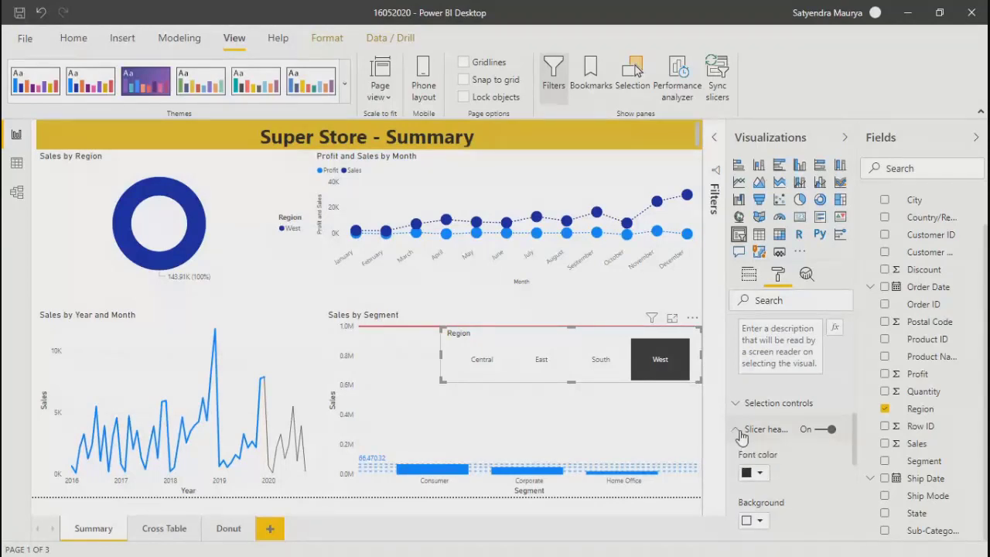
scroll(857, 435, "down", 3)
left_click_drag(857, 435, 859, 524)
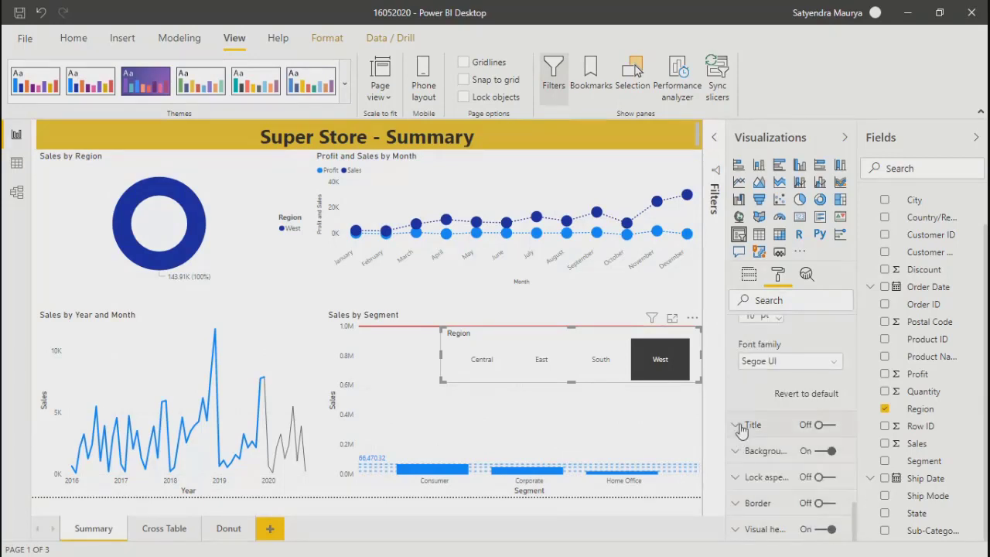
left_click(740, 451)
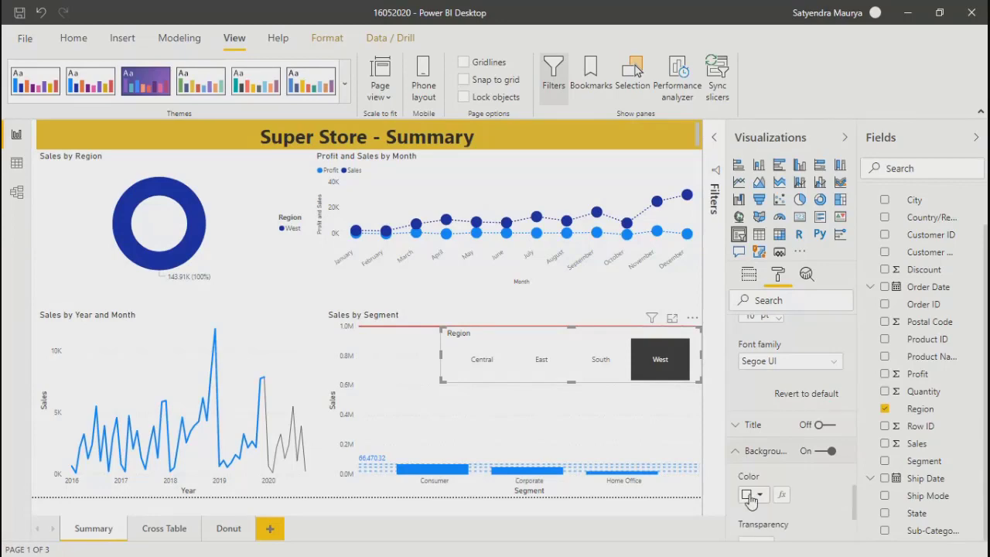
Step: Switch to the browser to view the published 16052020 report, and return to Power BI Desktop
left_click(619, 550)
left_click(234, 11)
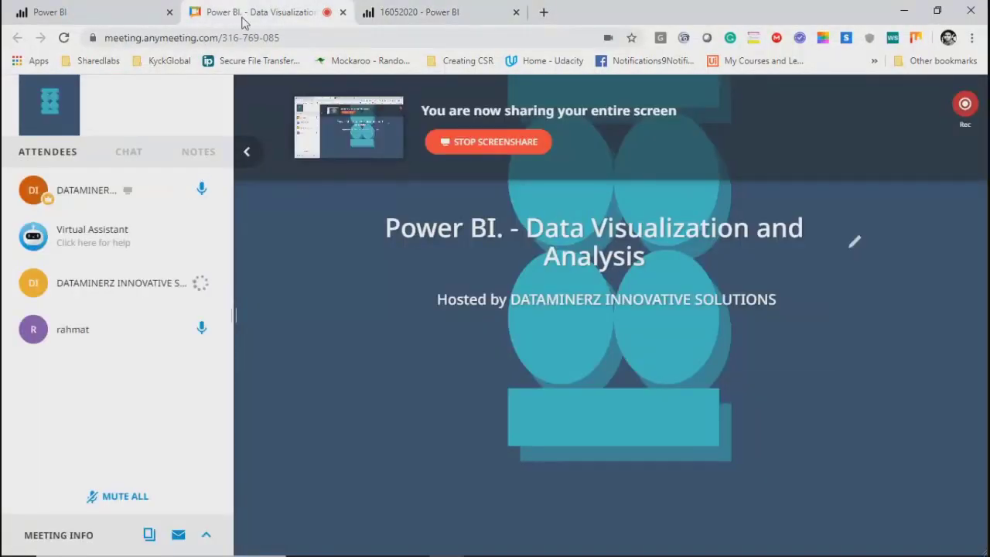
left_click(431, 15)
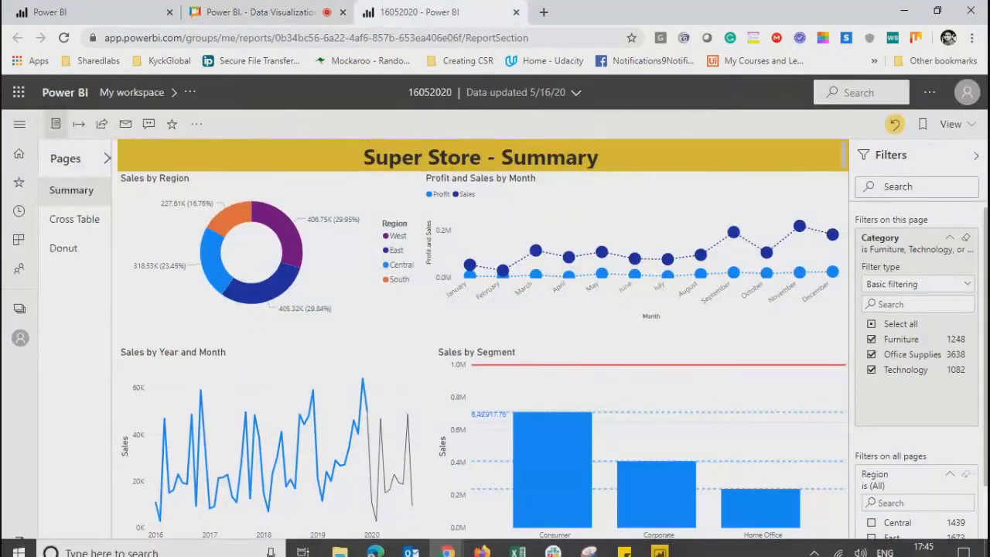
left_click(661, 549)
Step: Set the Region slicer's background color to the pink theme color, and turn its background off
left_click(758, 495)
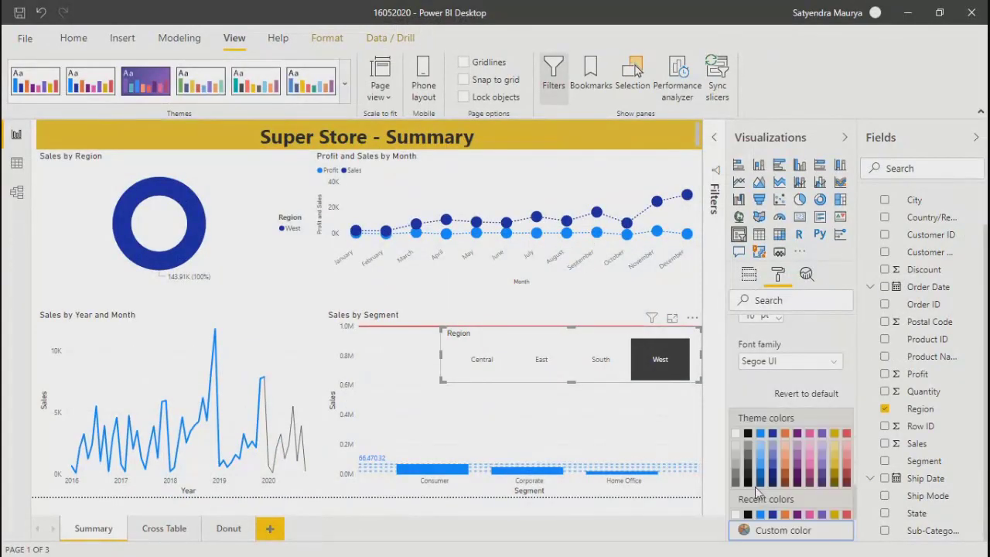
left_click(810, 435)
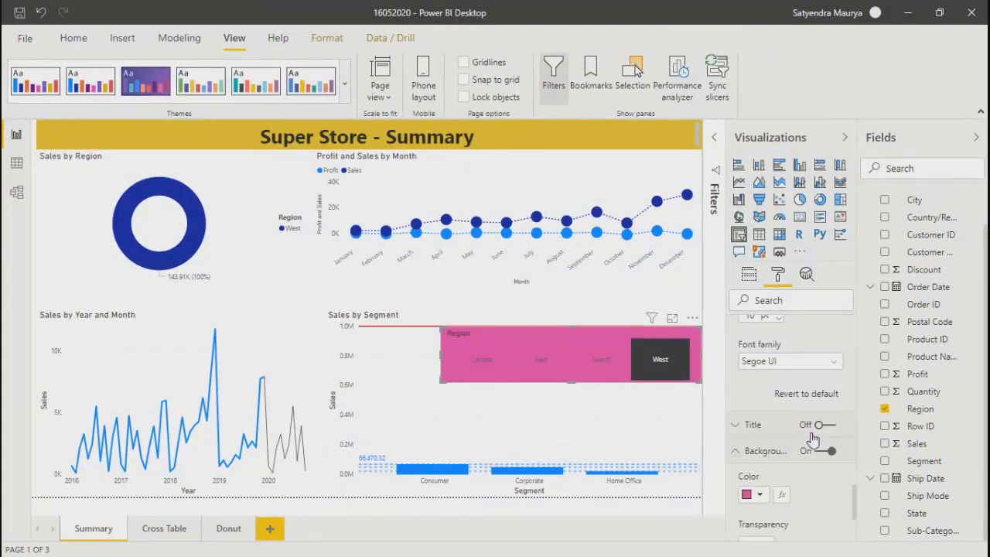
left_click(823, 450)
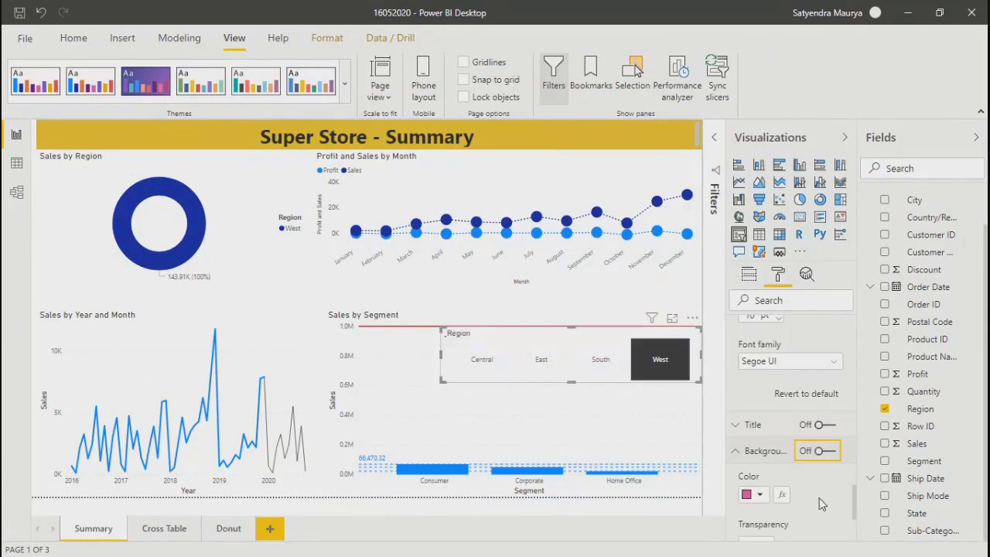
Step: Set the Region slicer's outline color to the orange theme color and increase its outline weight in the general settings
scroll(820, 522, "down", 3)
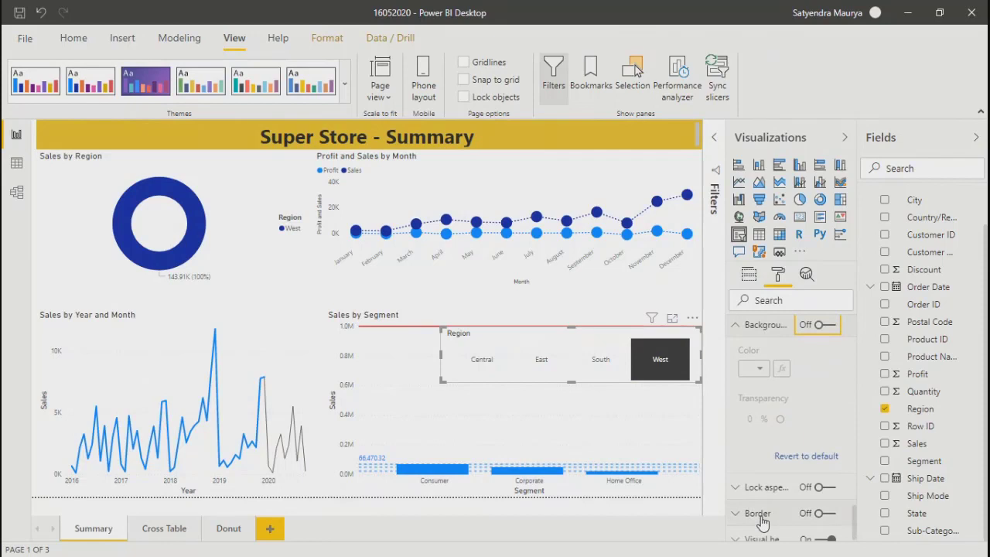
scroll(753, 487, "down", 5)
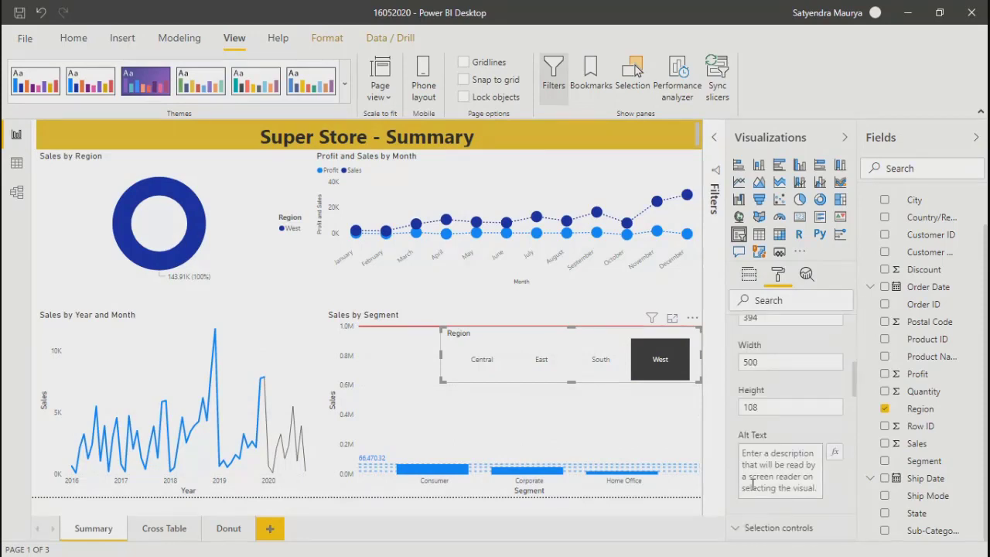
scroll(759, 441, "up", 4)
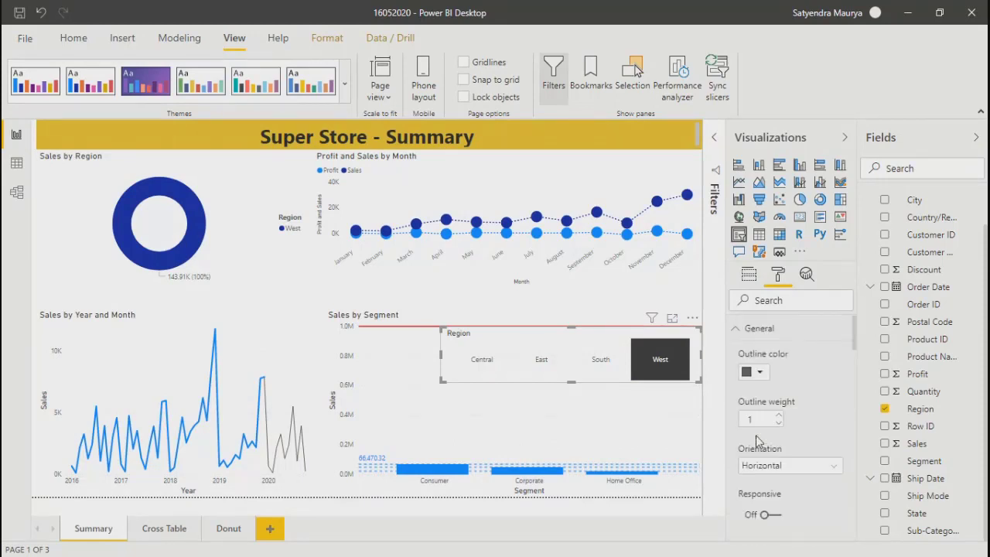
left_click(756, 372)
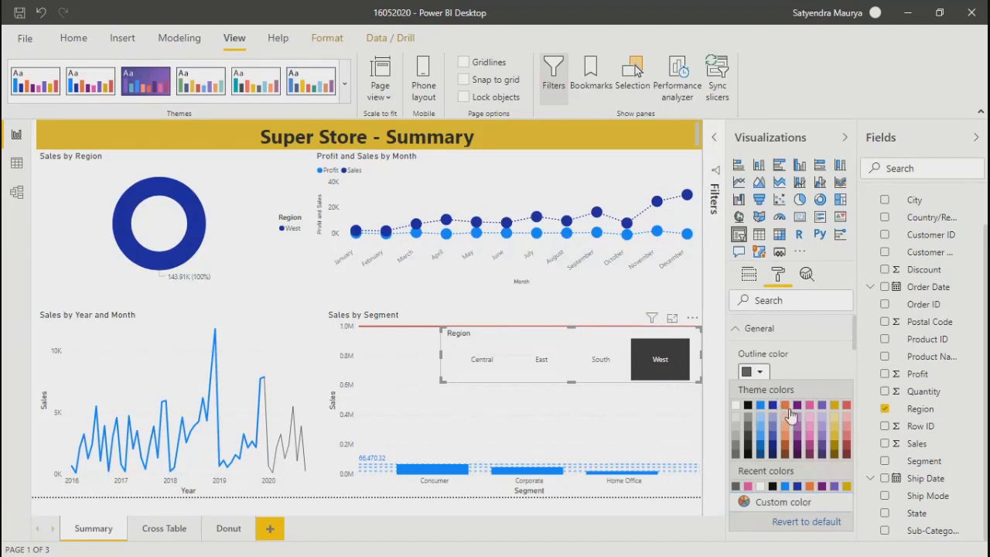
left_click(785, 405)
left_click(756, 372)
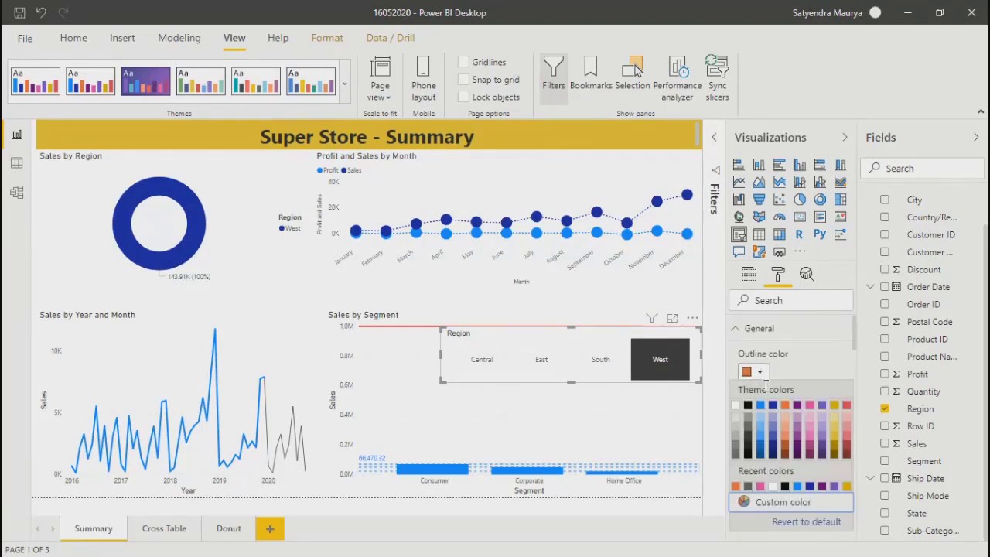
left_click(787, 408)
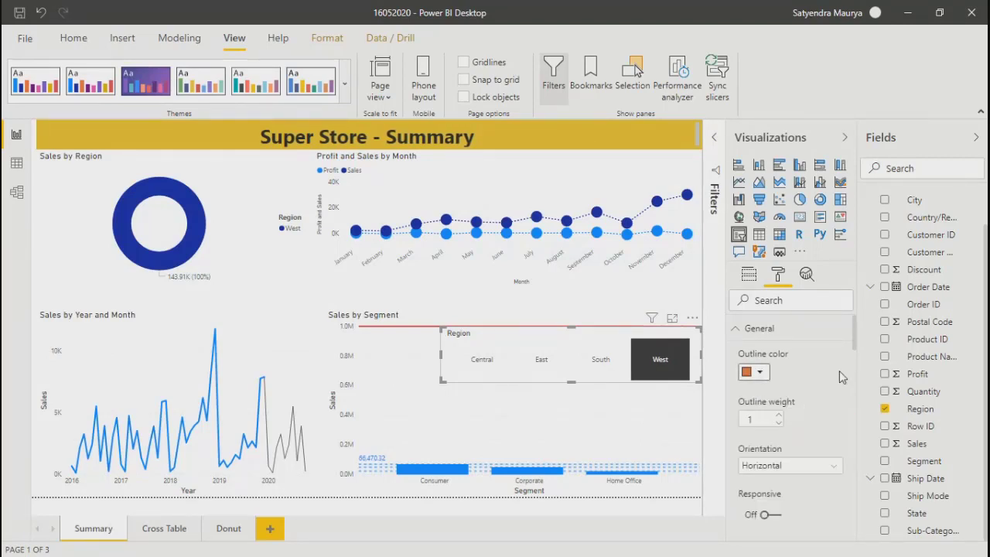
left_click(779, 415)
left_click(778, 416)
left_click(741, 328)
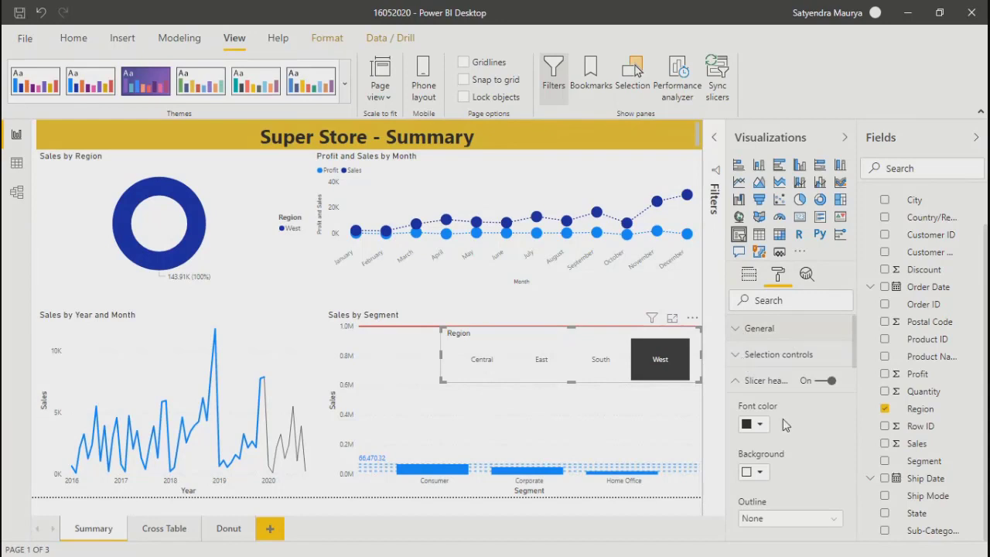
Step: Try single select on the Region slicer with South and West, and turn single select off
left_click(747, 357)
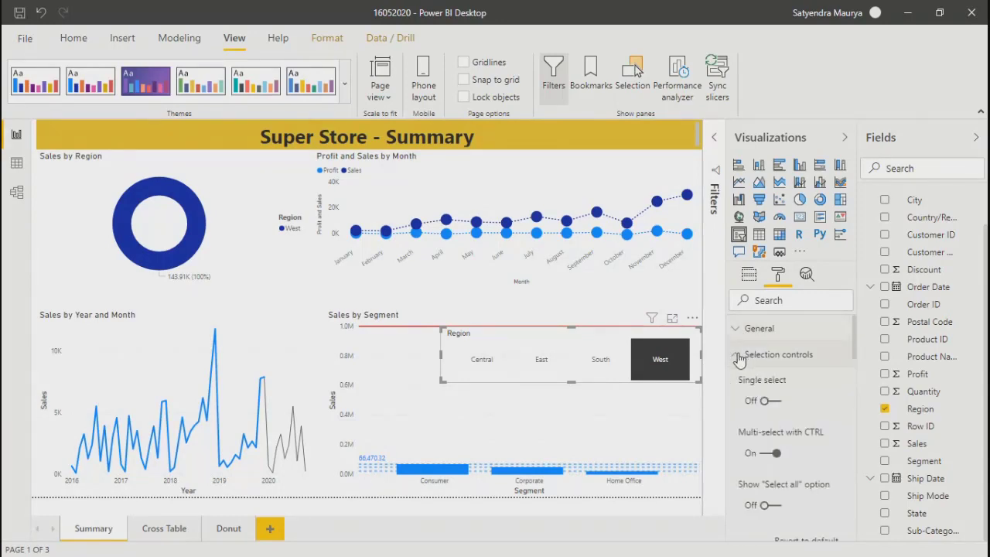
left_click(776, 401)
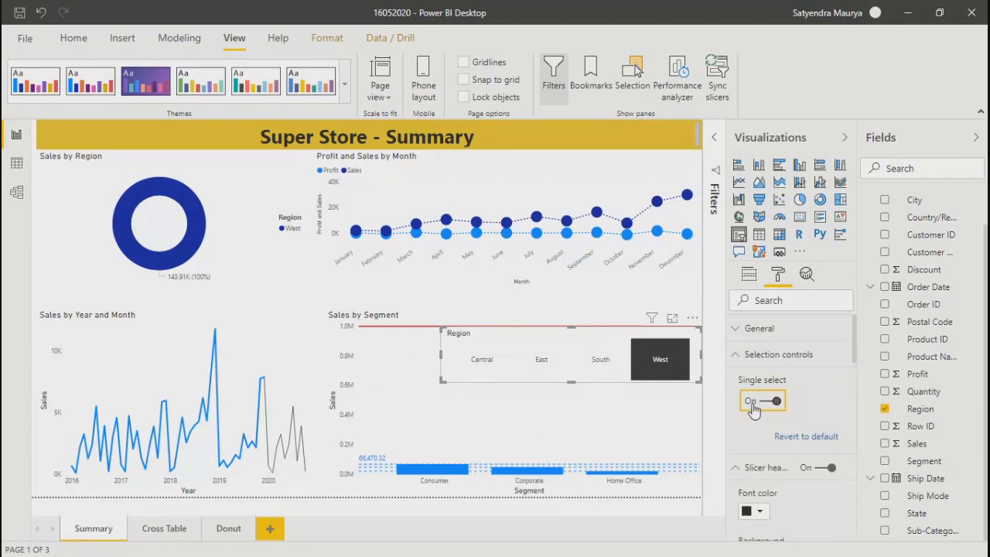
left_click(601, 360)
left_click(660, 360)
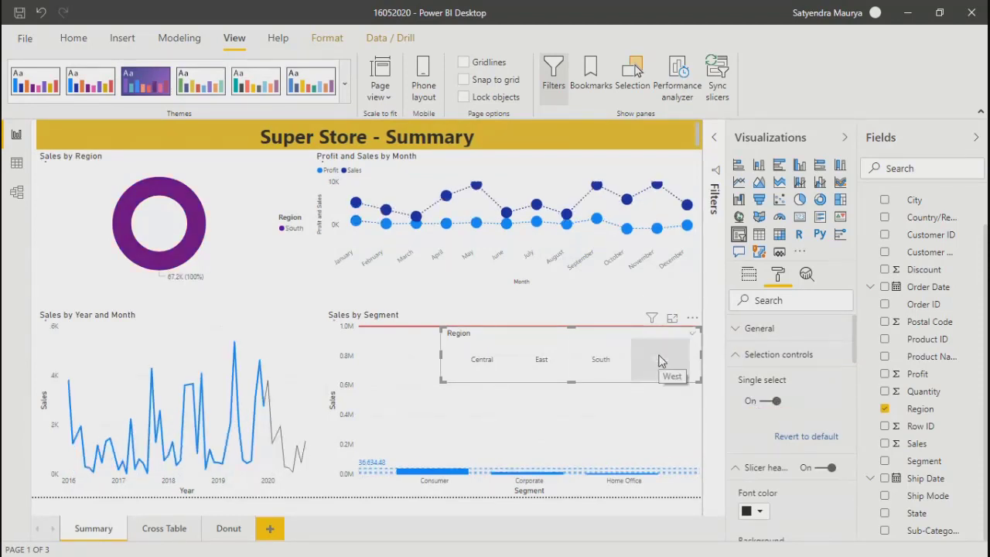
left_click(762, 402)
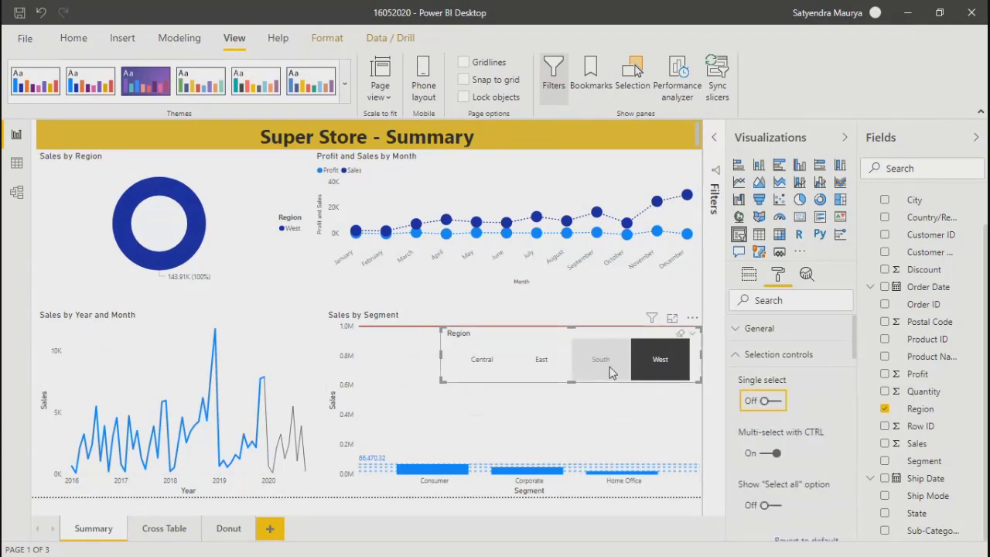
Step: Test multi-selection by adding South, East and Central to West, and go back to choosing Central and East individually
left_click(610, 371, "ctrl")
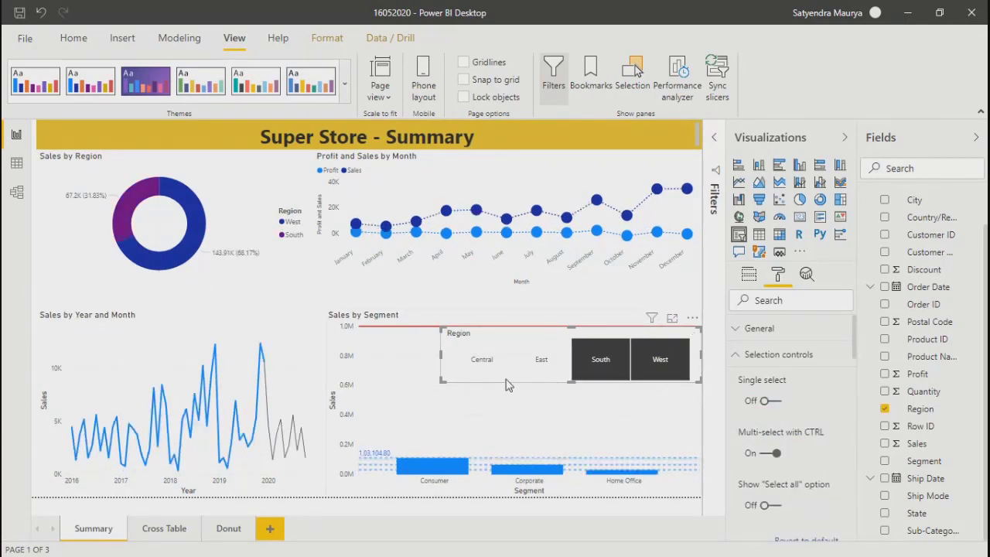
left_click(542, 364, "ctrl")
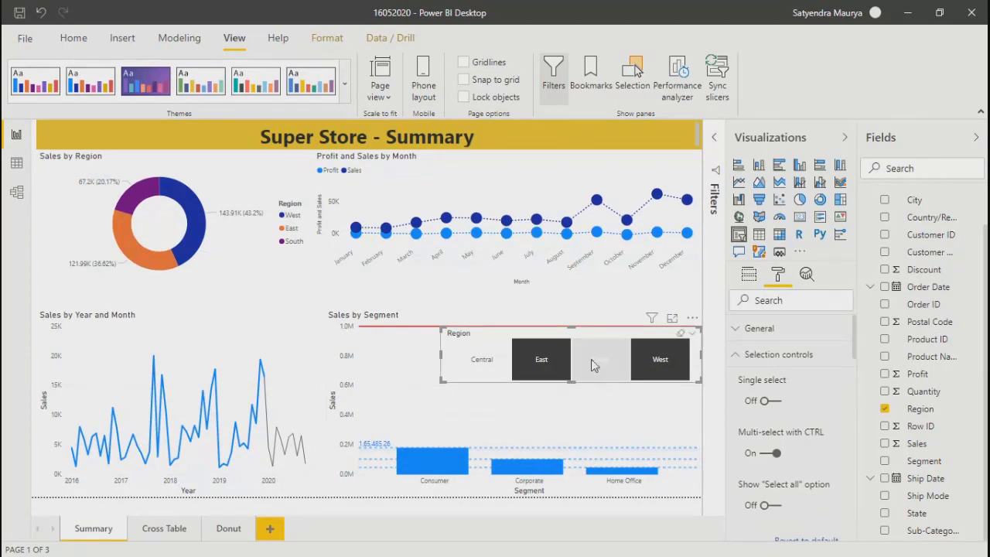
left_click(475, 359, "ctrl")
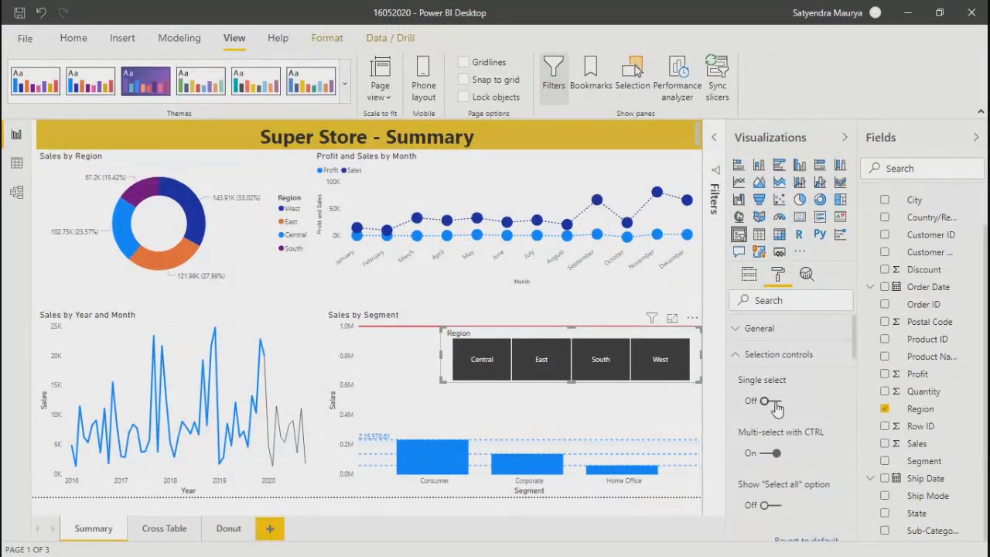
left_click(487, 359)
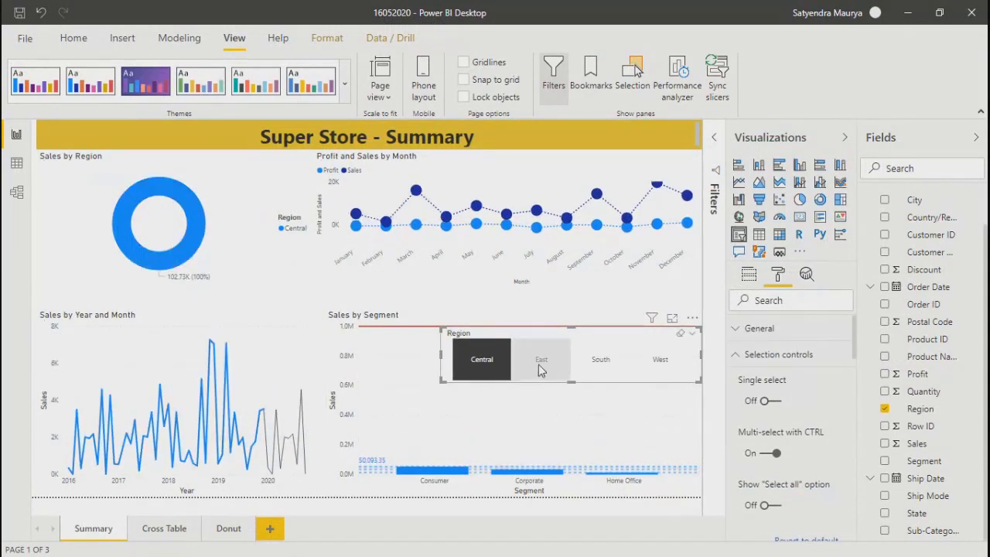
left_click(540, 364)
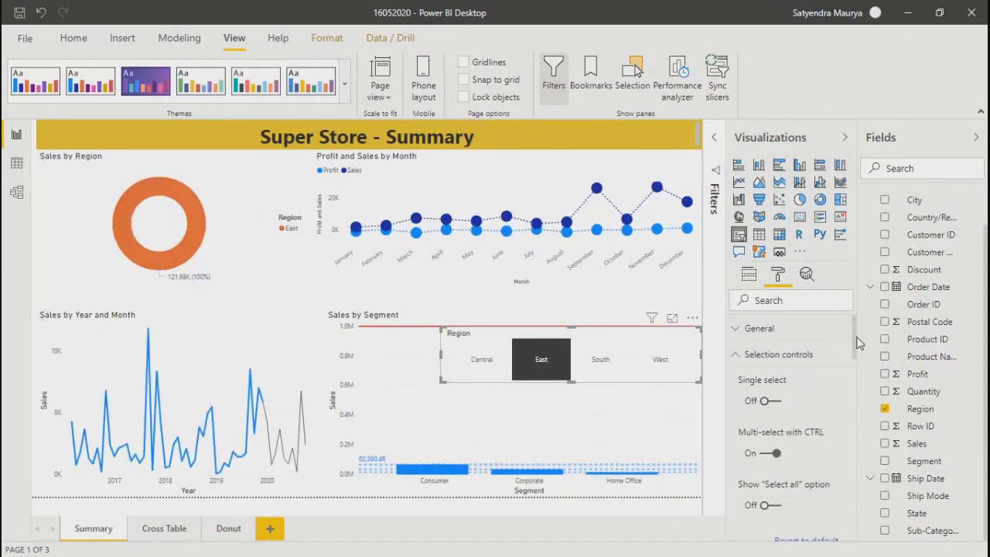
Step: Widen the Region slicer leftward to the Sales by Segment chart's vertical axis, and try South, West, East and Central in it
left_click_drag(857, 338, 865, 302)
left_click_drag(441, 354, 360, 355)
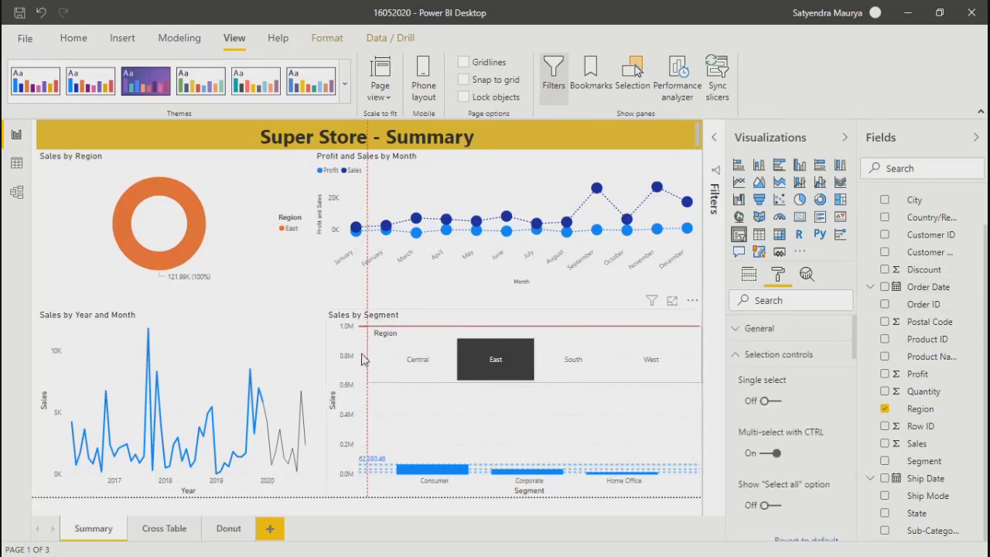
left_click(561, 365)
left_click(650, 364)
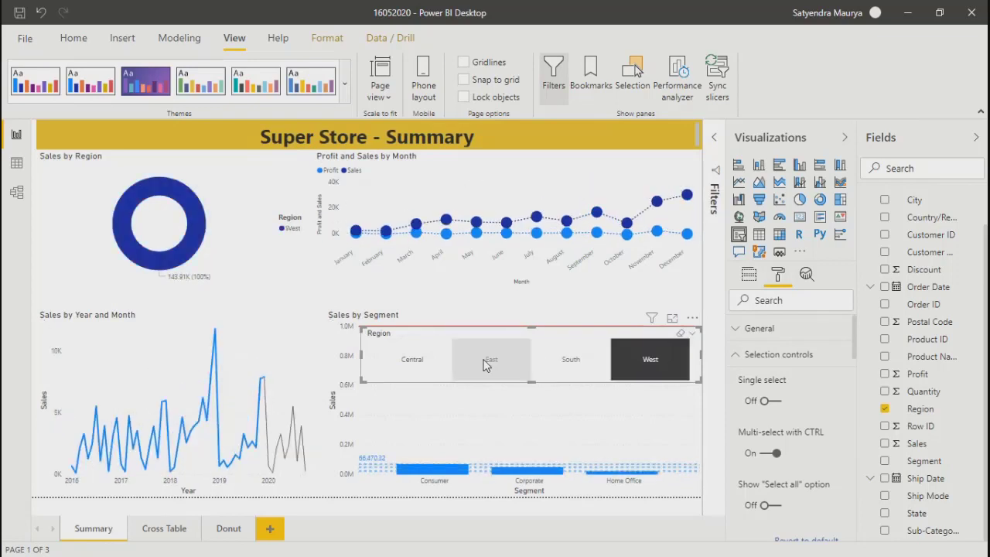
left_click(486, 365)
left_click(424, 361)
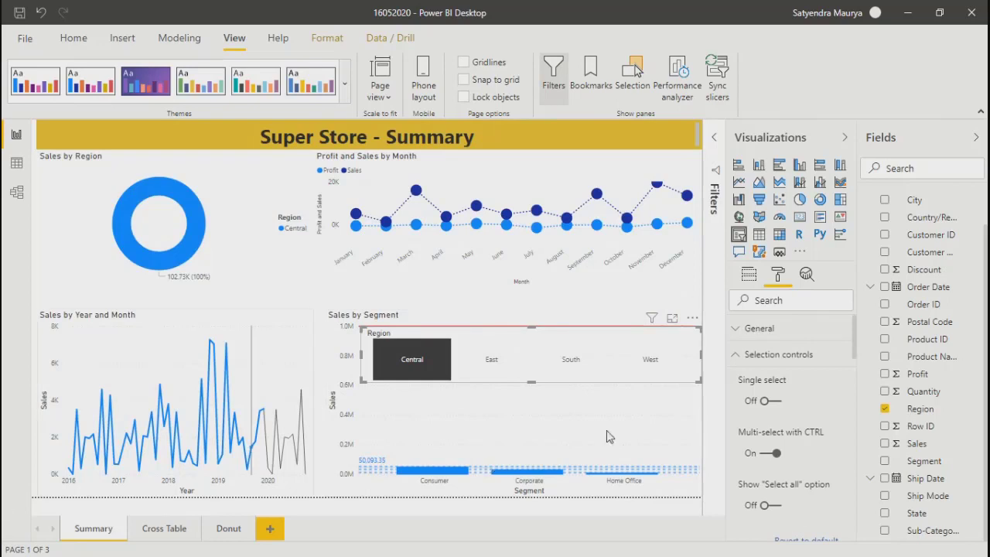
Step: Switch the Region slicer between East and Central to compare the filtered charts, finishing on East
left_click(502, 420)
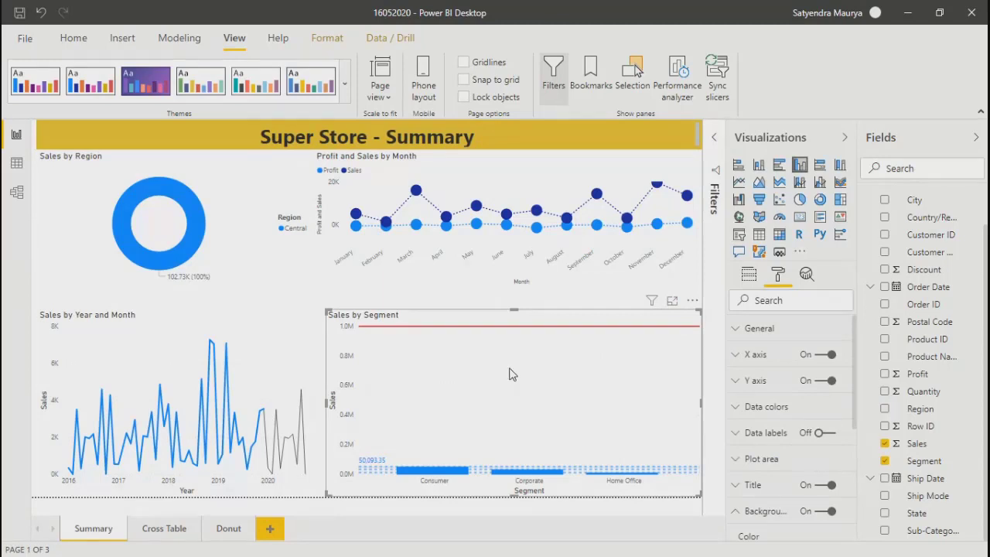
left_click(503, 371)
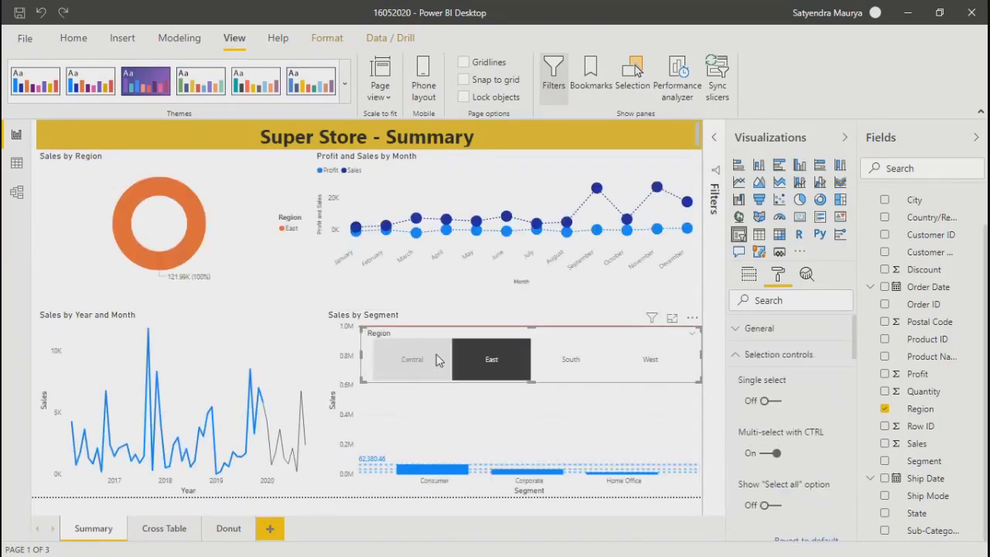
left_click(434, 352)
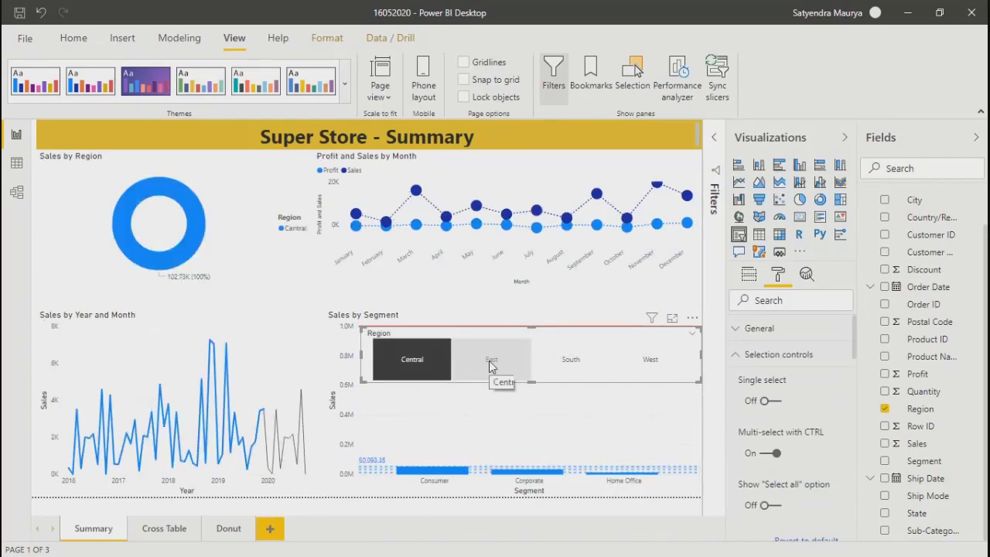
left_click(522, 370)
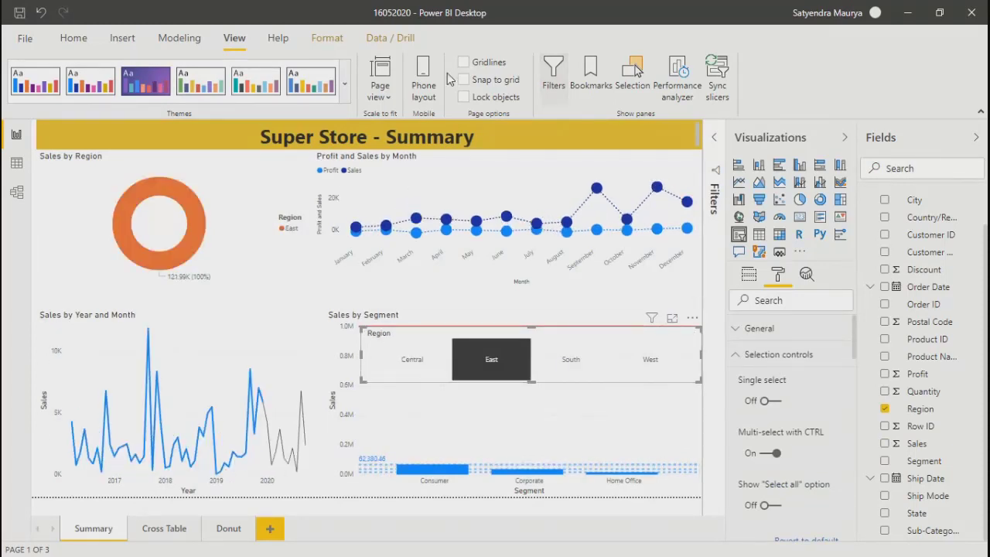
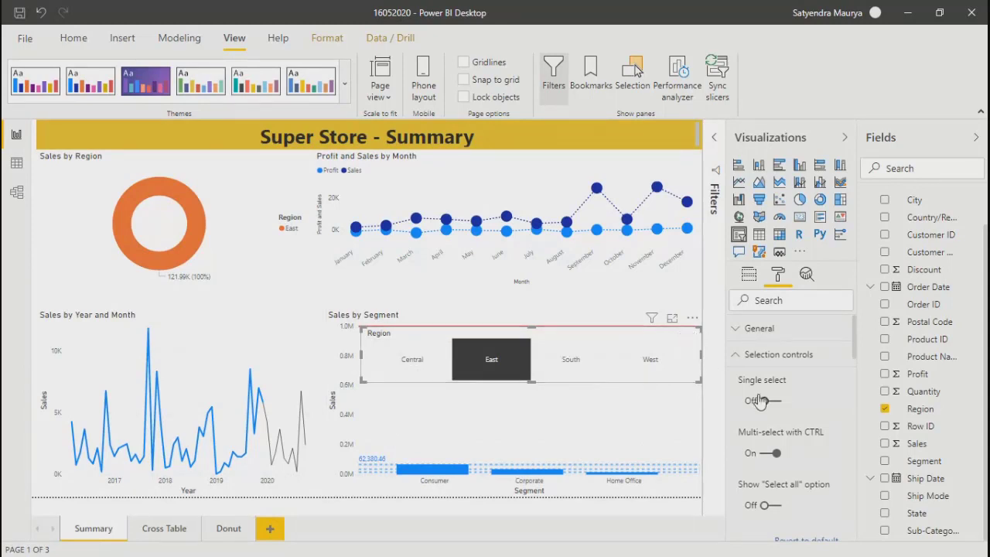
Step: Look through the Region slicer's remaining formatting options, its analytics options and its visual header settings
scroll(791, 398, "down", 5)
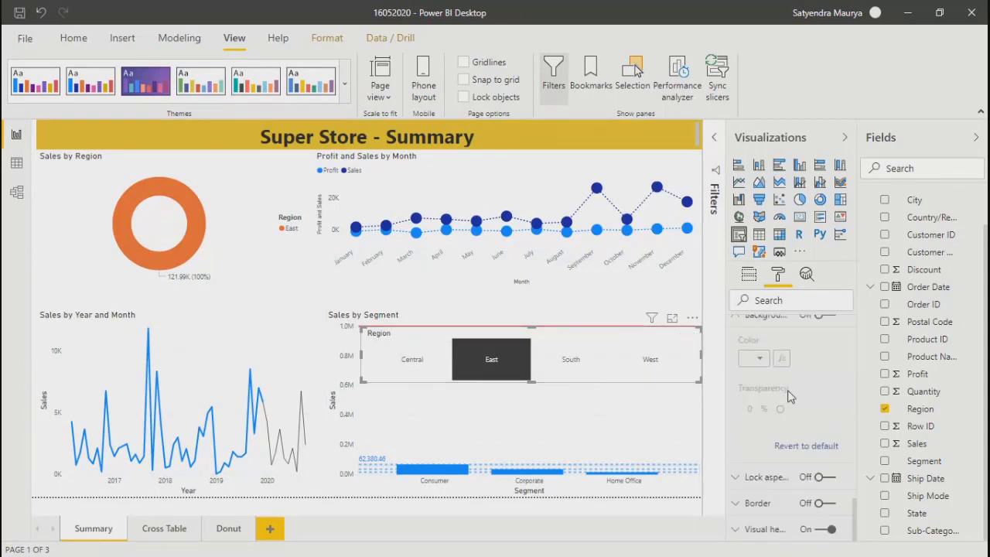
left_click(807, 274)
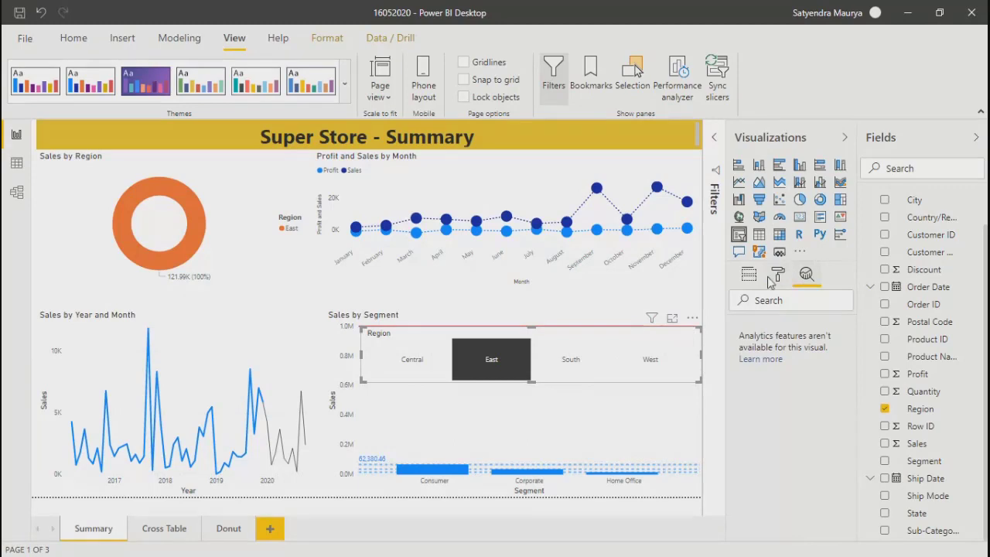
left_click(778, 276)
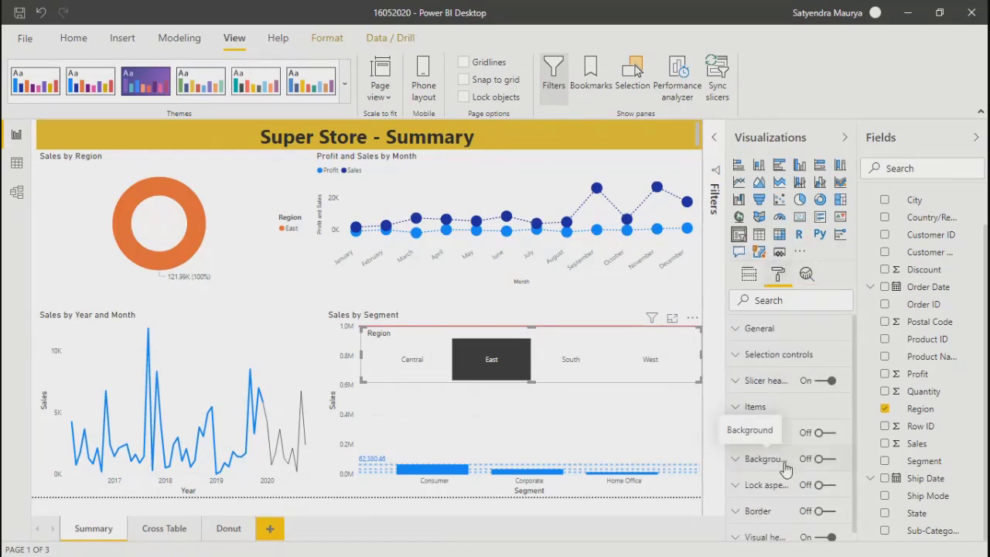
scroll(778, 464, "down", 1)
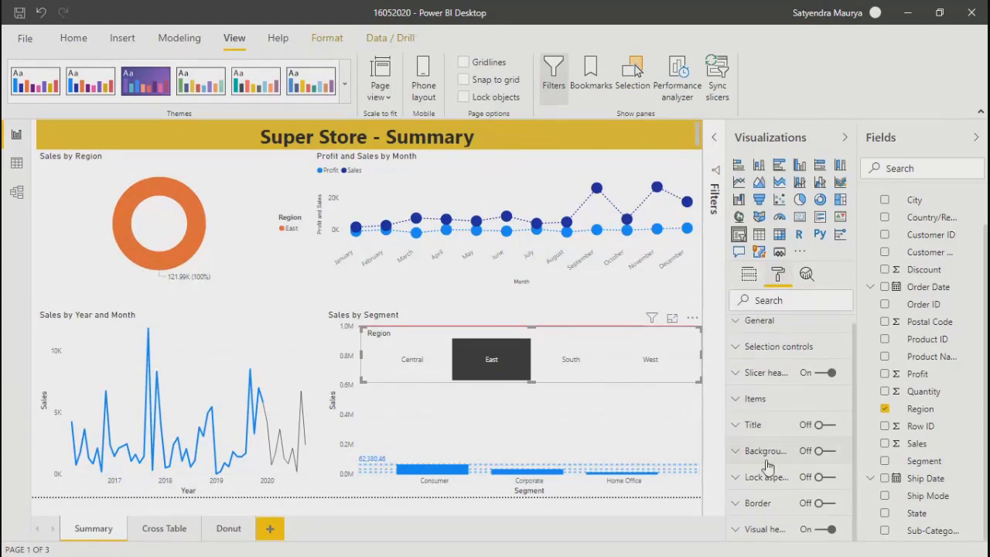
left_click(738, 532)
scroll(774, 526, "down", 10)
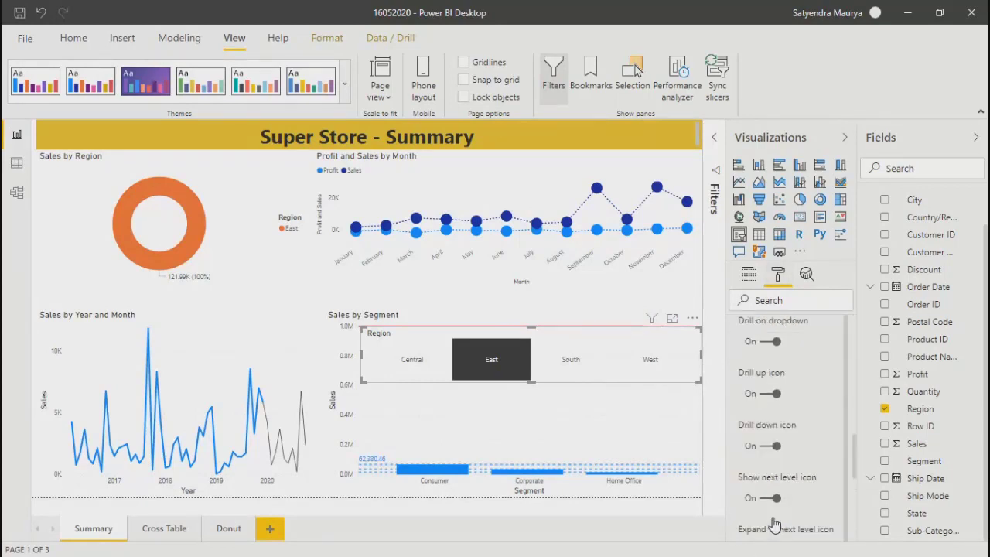
Step: Try the regions one at a time in the slicer, and select Central and East together
left_click(570, 369)
left_click(648, 363)
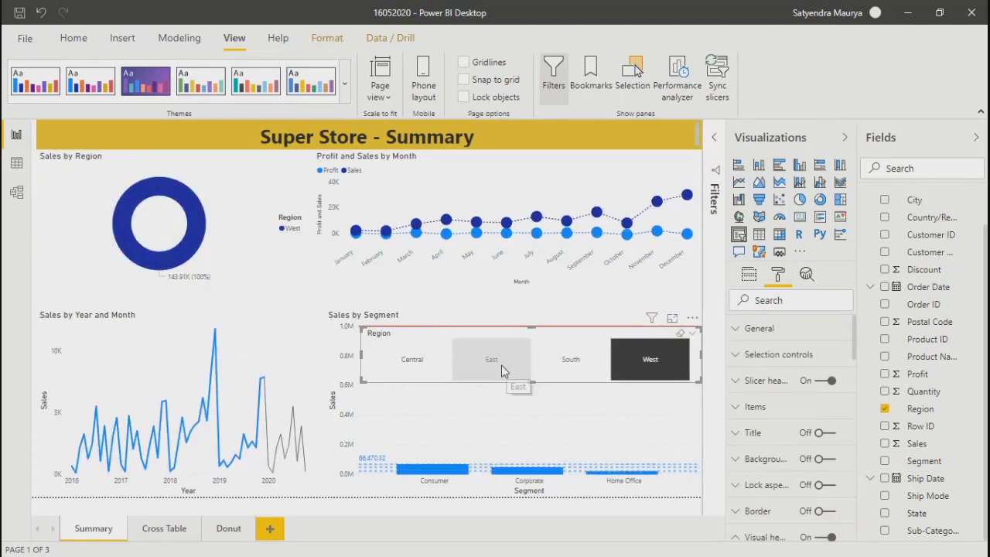
left_click(501, 366)
left_click(408, 363)
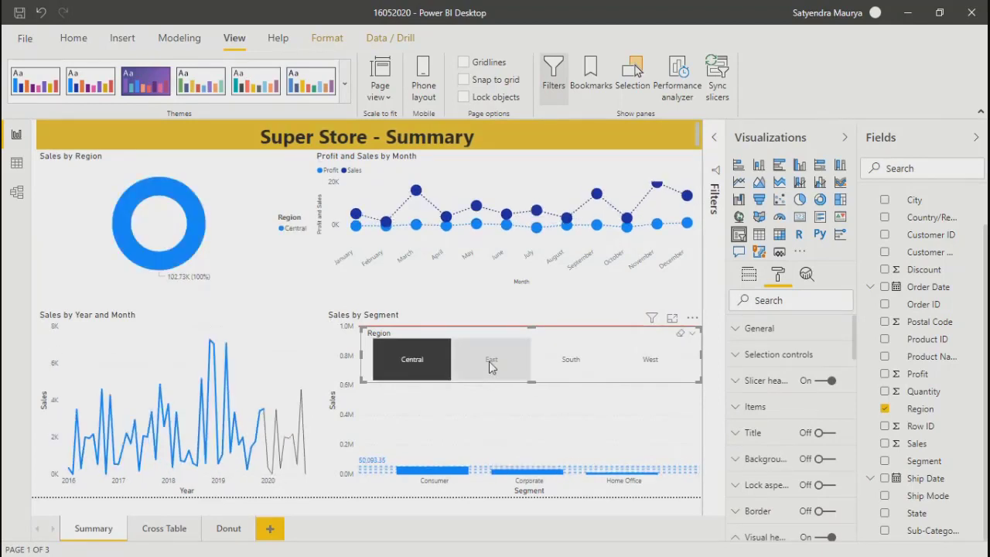
left_click(489, 364)
left_click(401, 364)
left_click(476, 369, "ctrl")
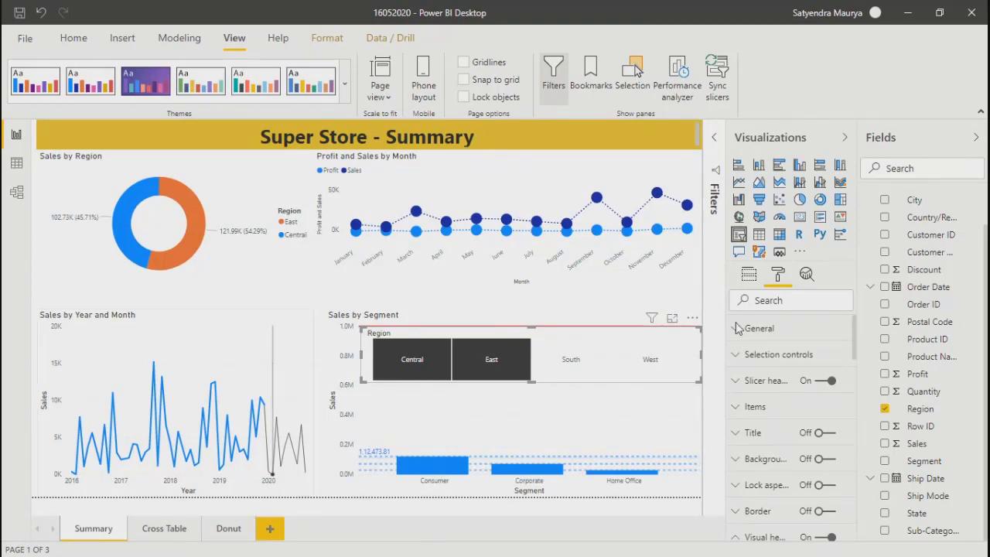
Step: Add a bookmark capturing the Summary page with Central and East selected, and open the bookmark's options
left_click(590, 77)
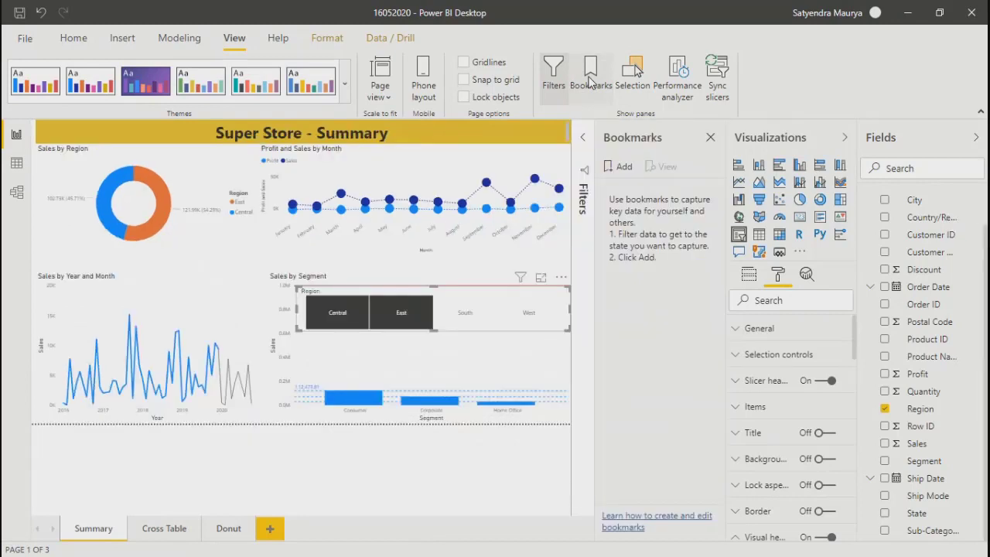
left_click(620, 166)
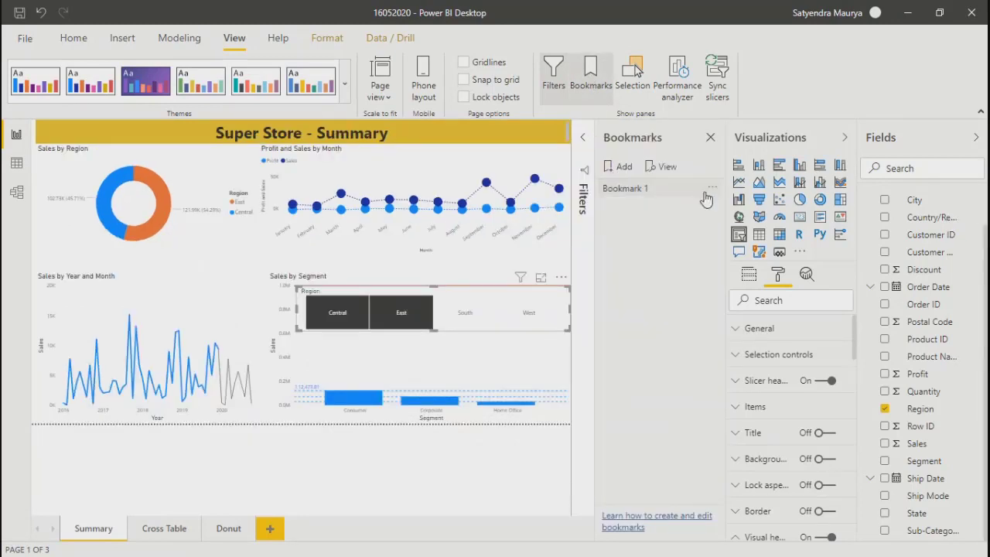
left_click(711, 188)
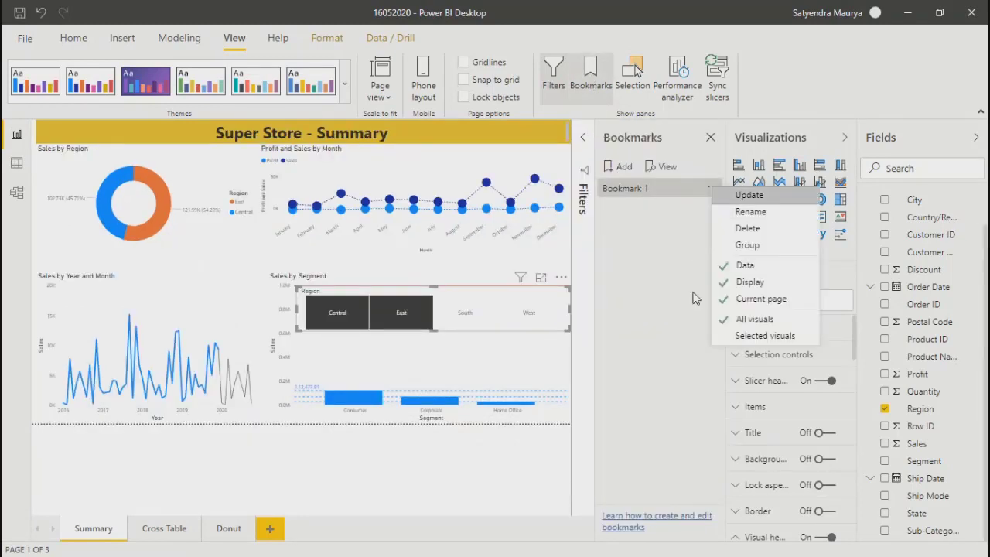
Step: Rename the new bookmark as Central&East
left_click(751, 212)
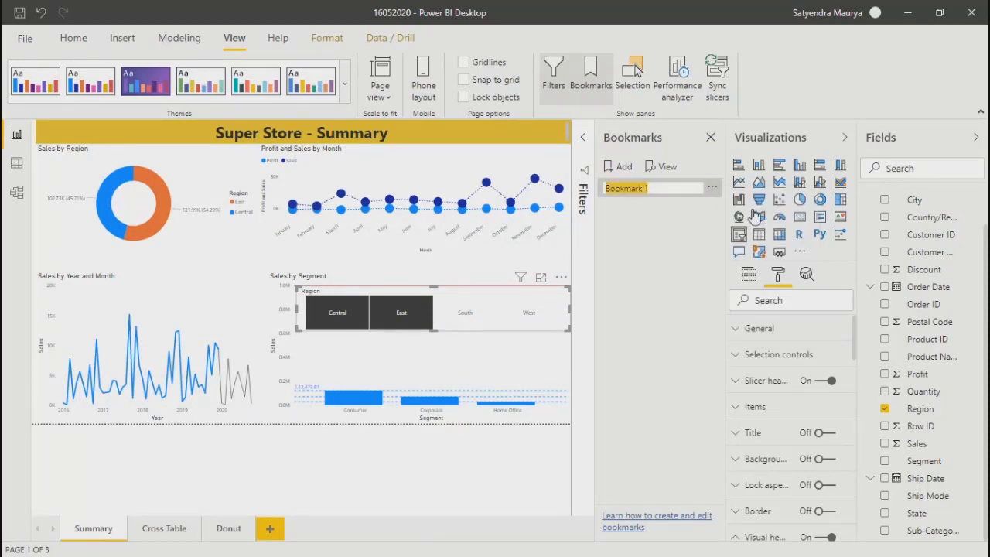
key("BackSpace")
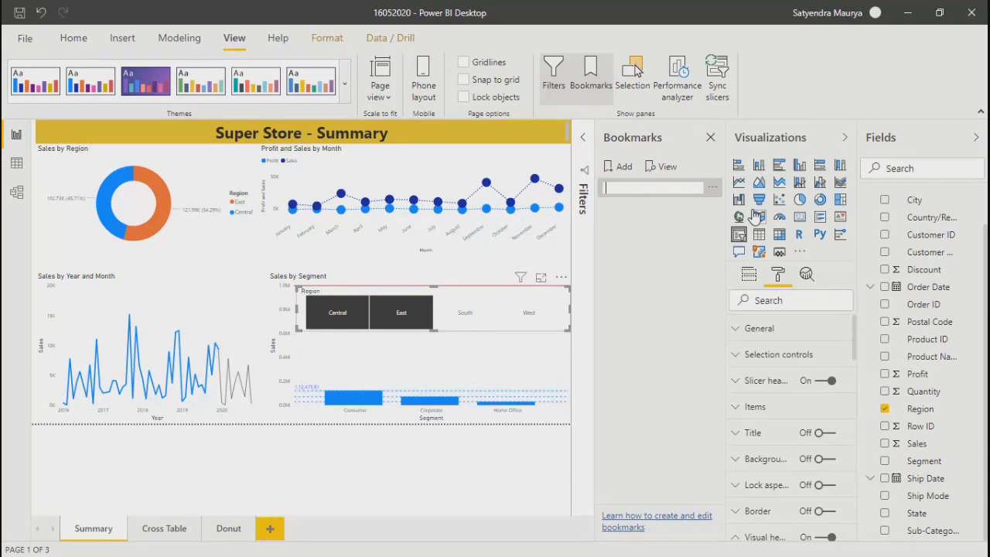
type("Central&East")
left_click(661, 244)
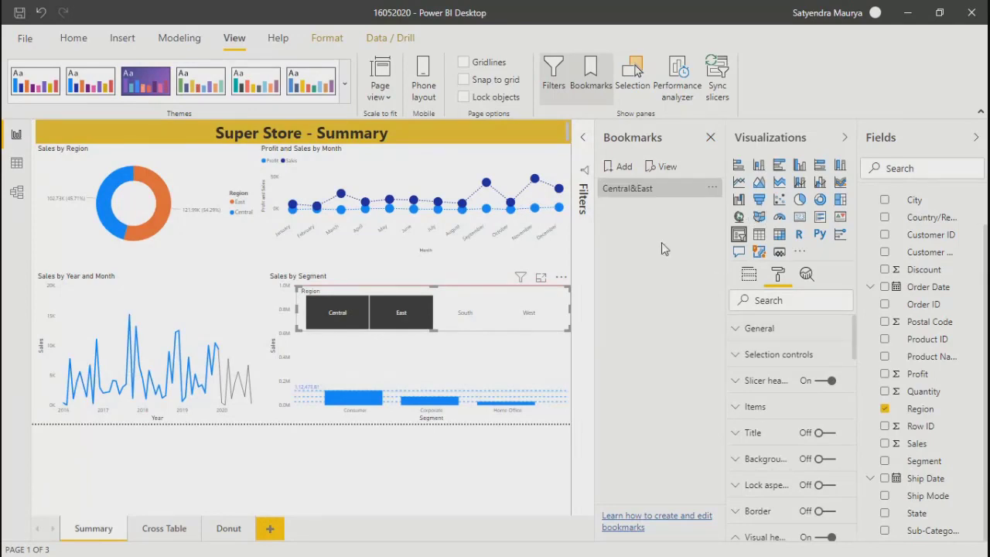
Step: Select only South in the Region slicer and add a bookmark of that state named South
left_click(397, 328, "ctrl")
left_click(398, 322)
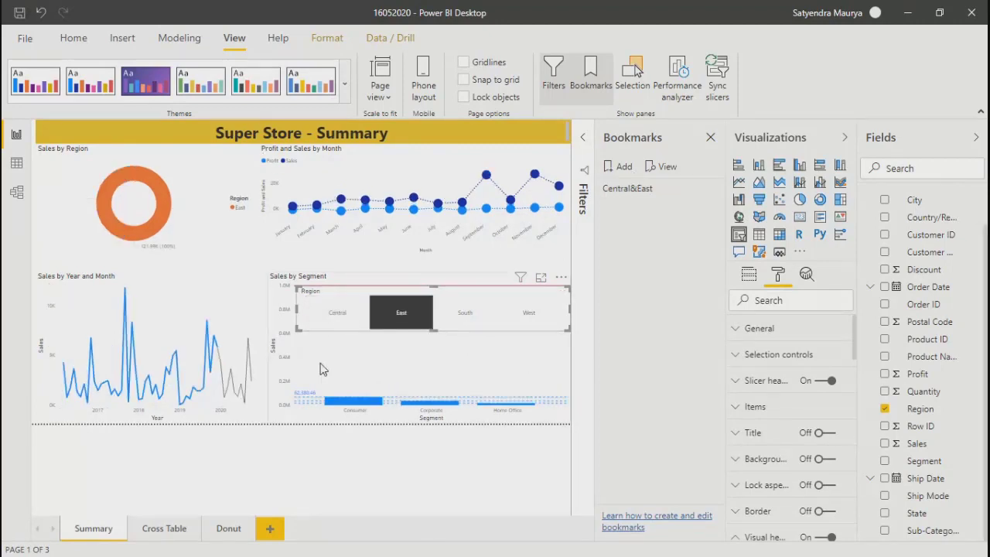
left_click(464, 317)
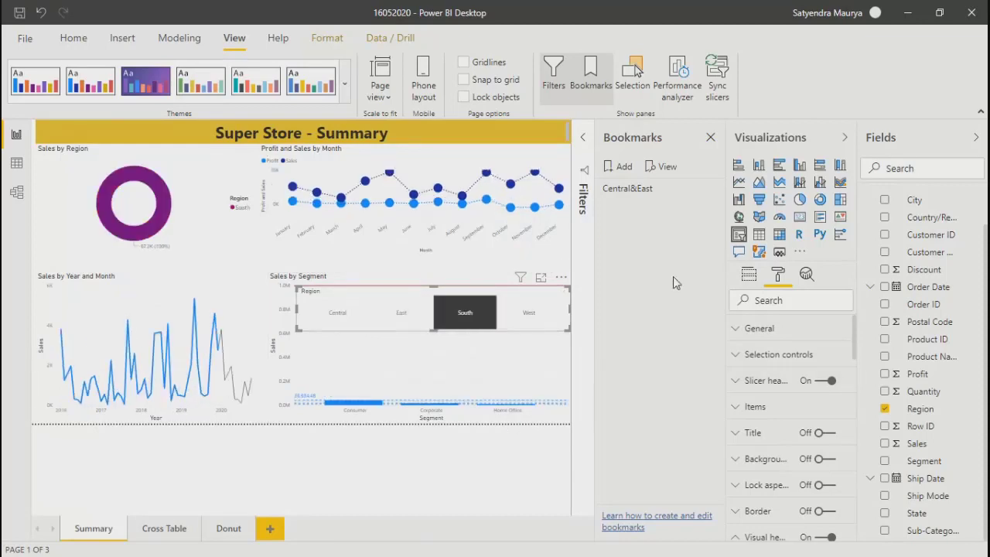
left_click(625, 166)
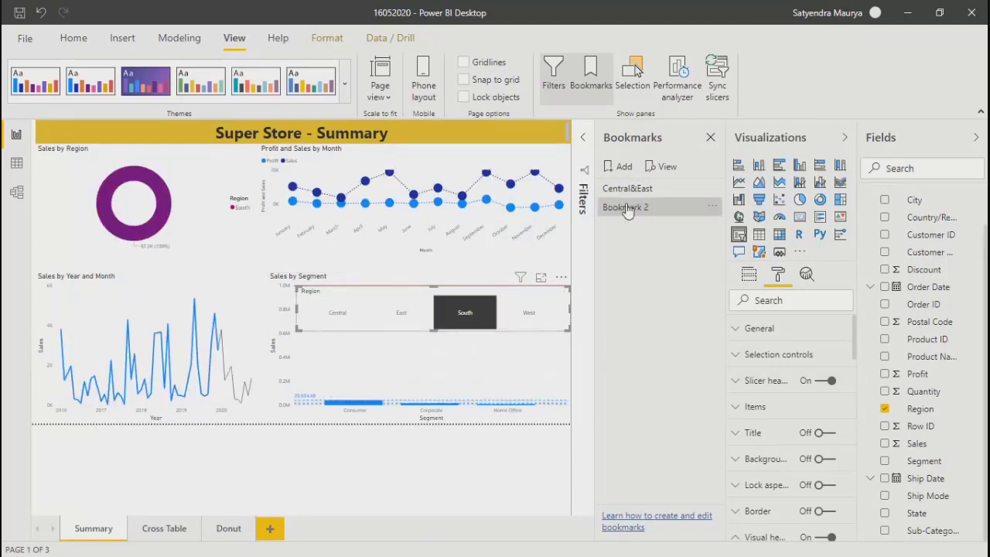
right_click(640, 209)
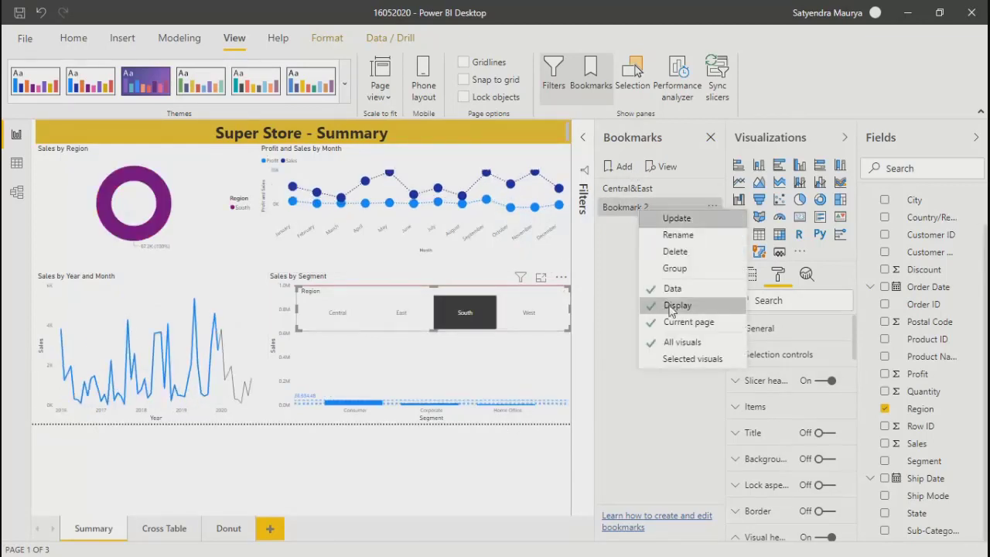
left_click(670, 235)
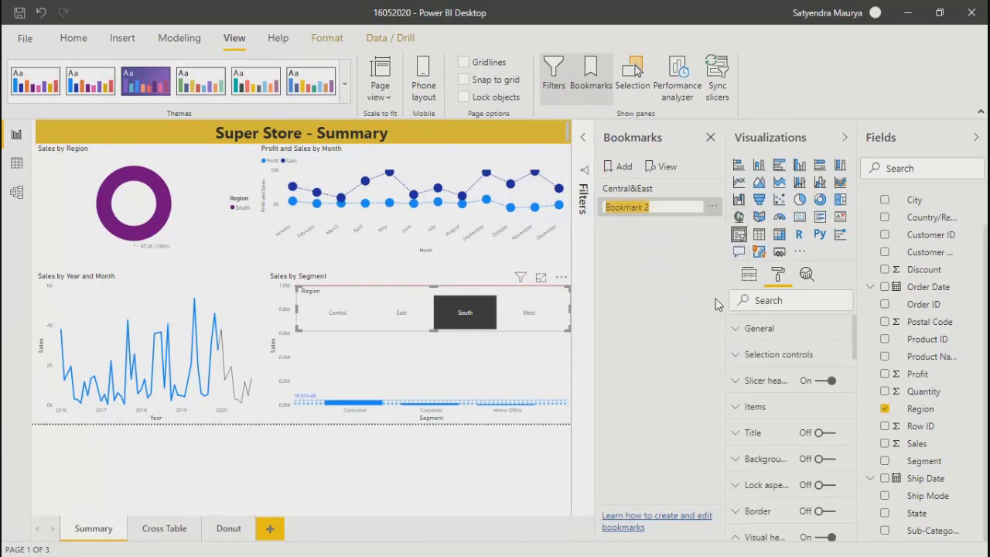
type("South")
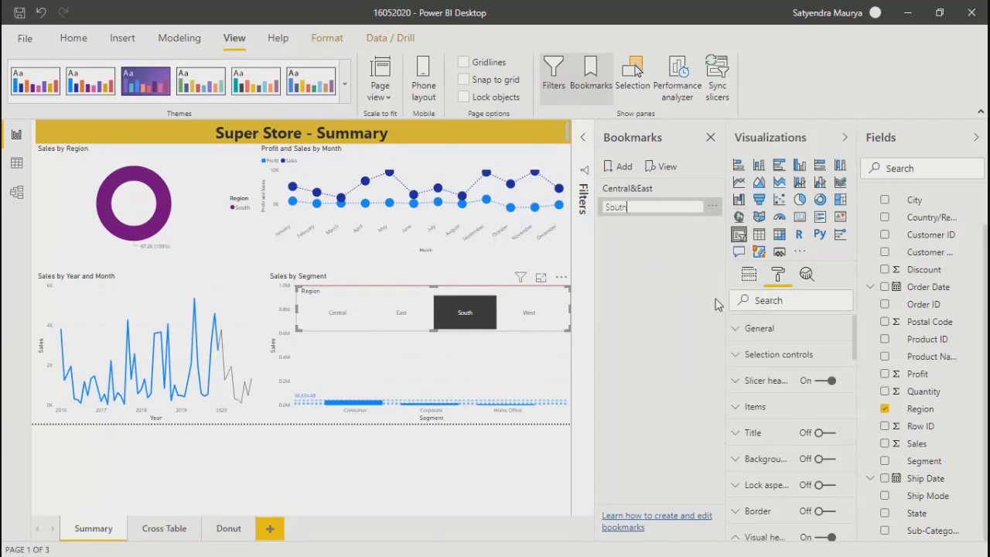
key("Return")
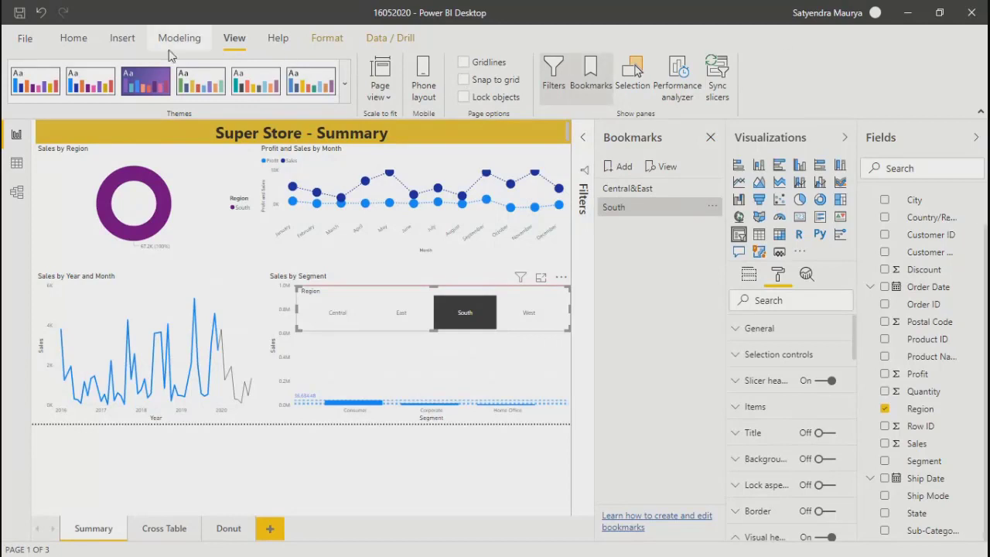
Step: Save the report and publish it to My workspace, replacing the existing 16052020 dataset
left_click(75, 38)
left_click(620, 77)
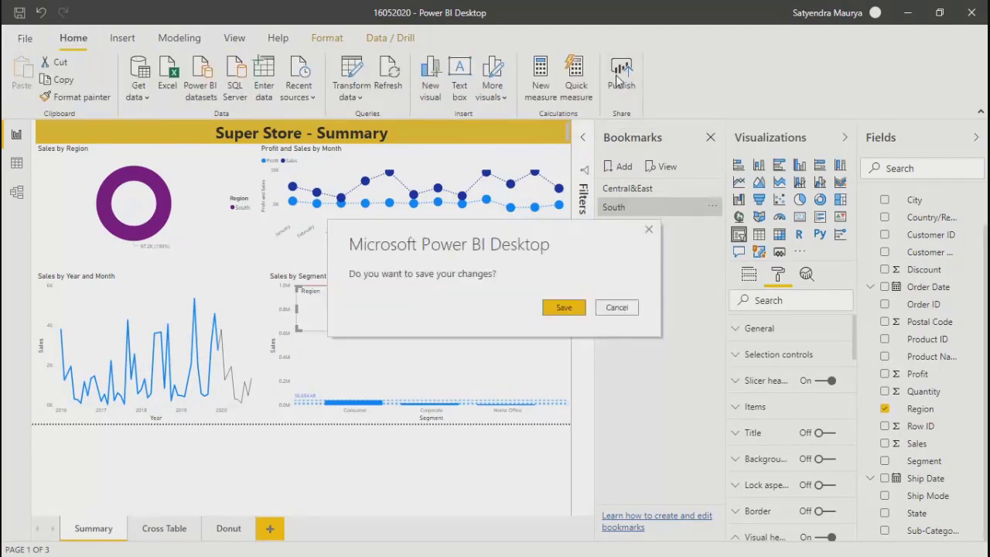
left_click(560, 308)
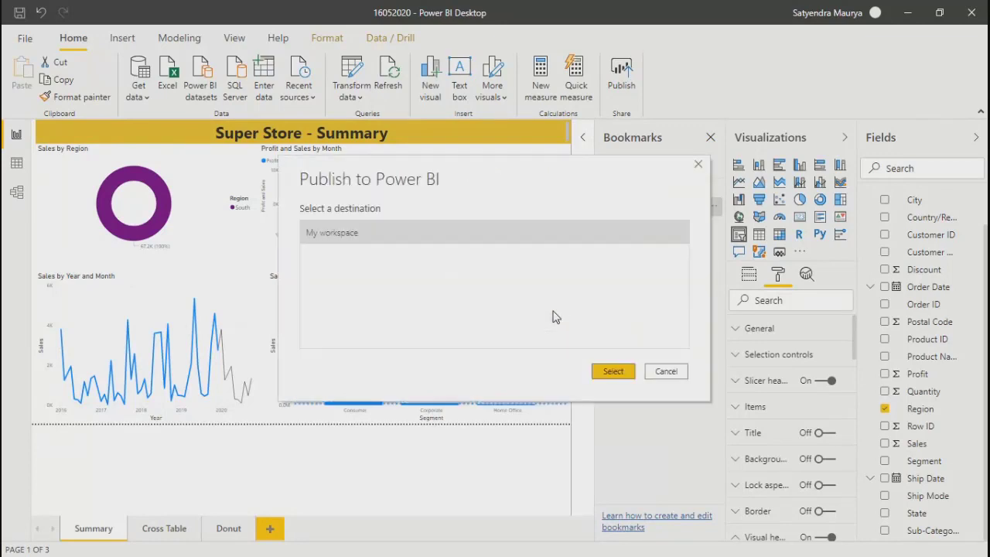
left_click(608, 374)
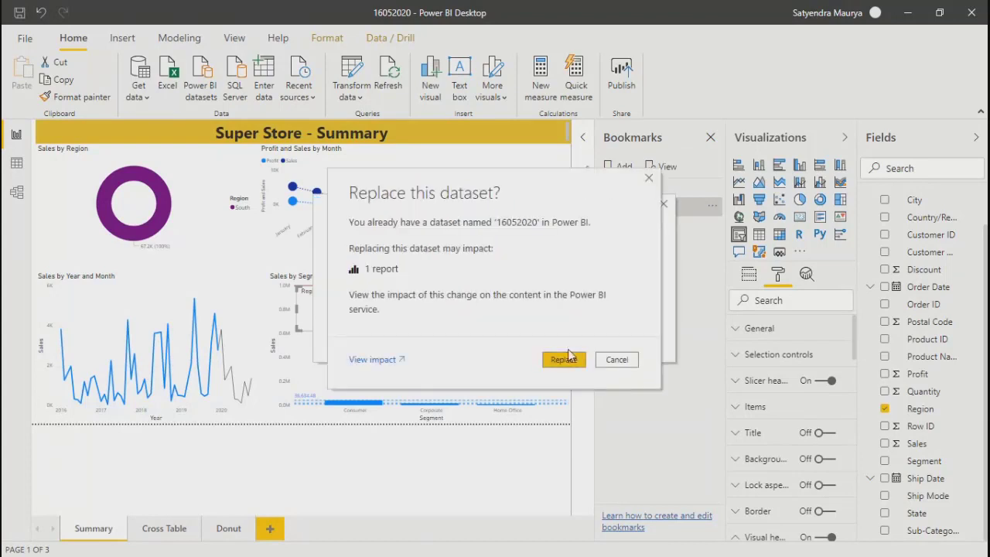
left_click(562, 364)
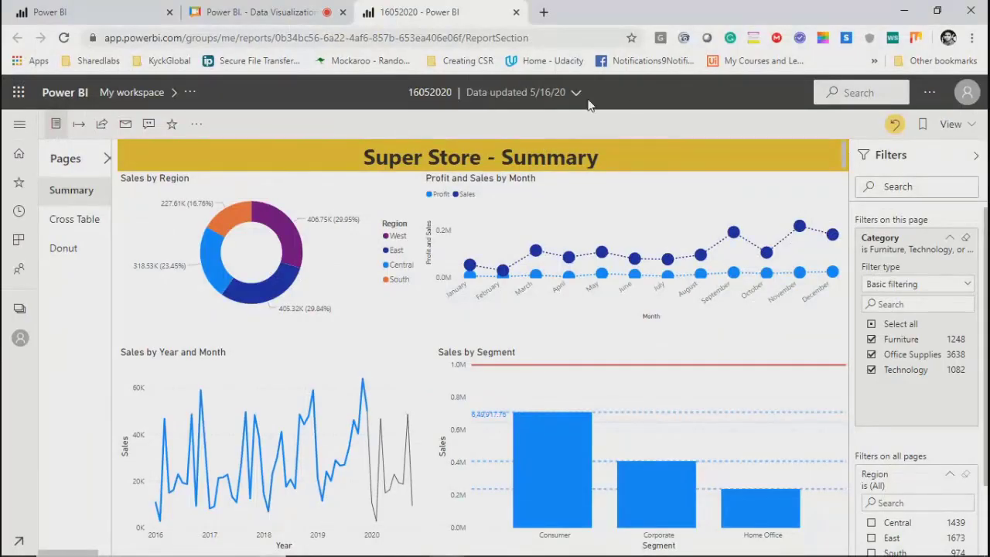
Step: Check the update details, view options and further actions of the 16052020 report already open in the browser
left_click(579, 94)
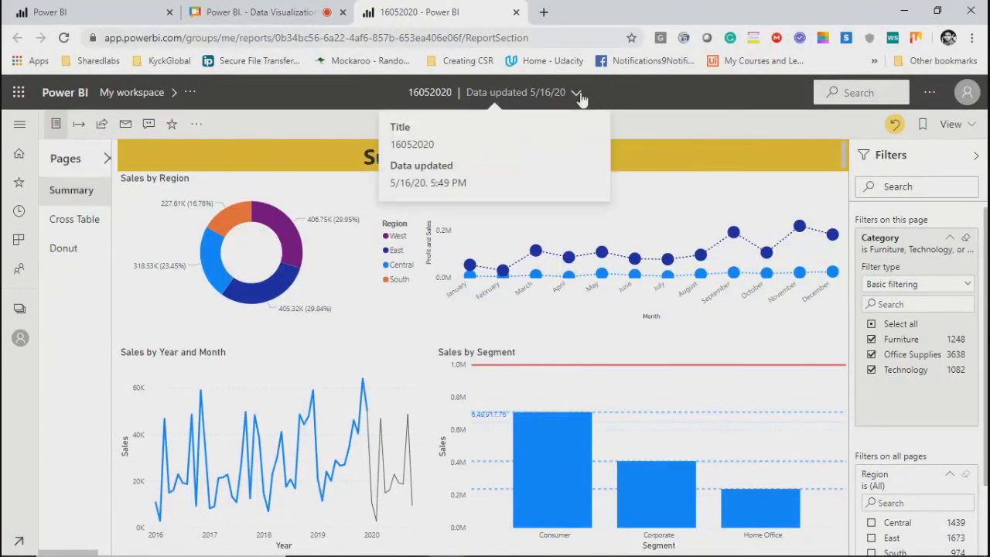
left_click(704, 120)
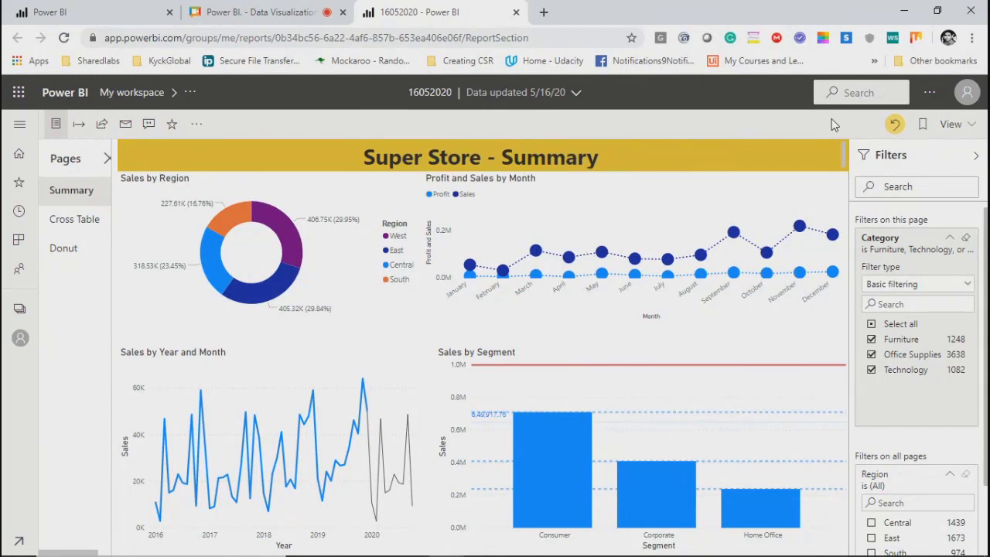
left_click(963, 127)
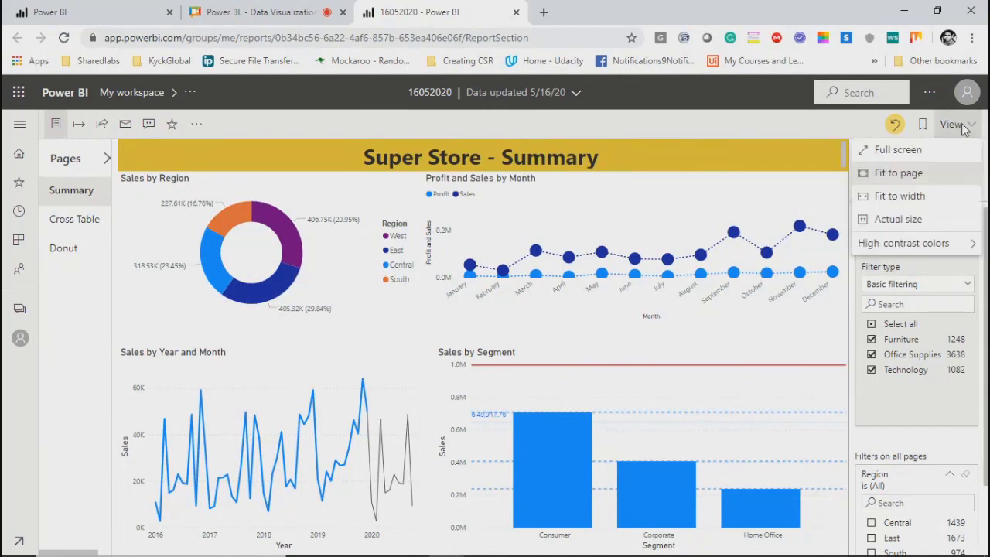
left_click(699, 125)
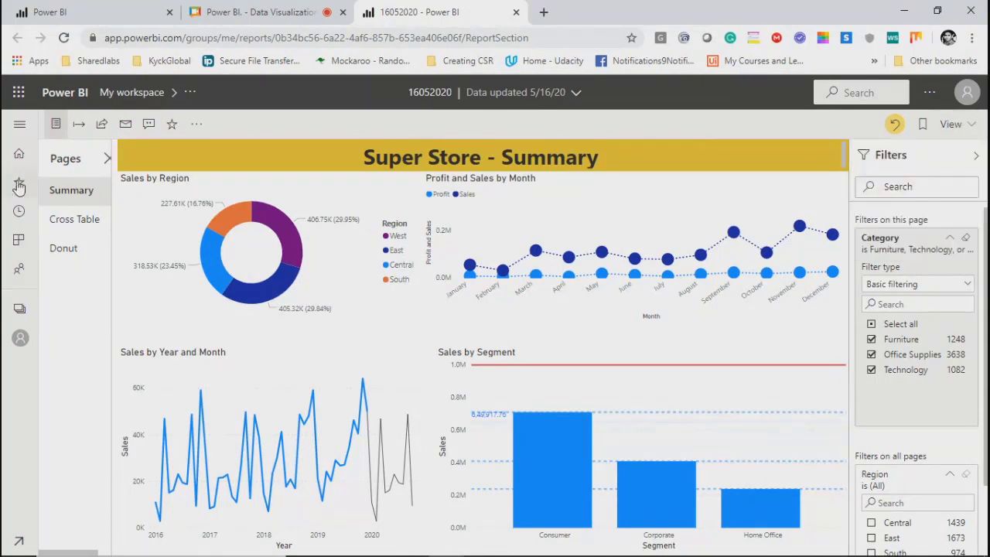
left_click(197, 126)
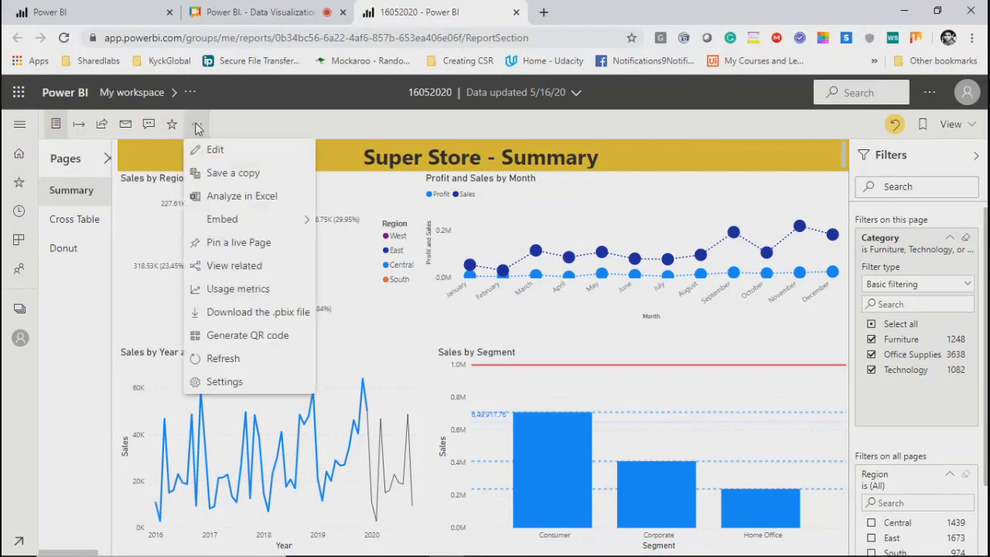
left_click(196, 125)
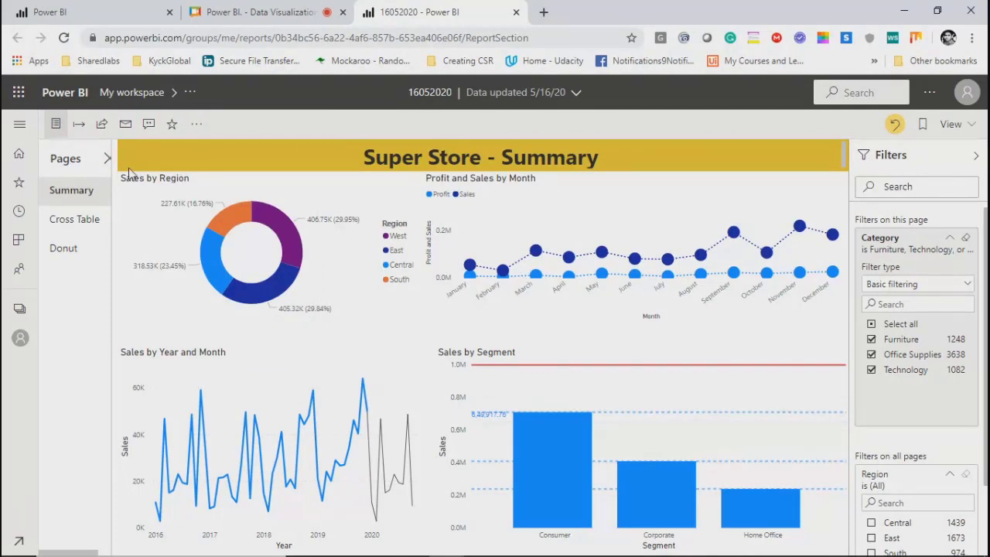
left_click(23, 122)
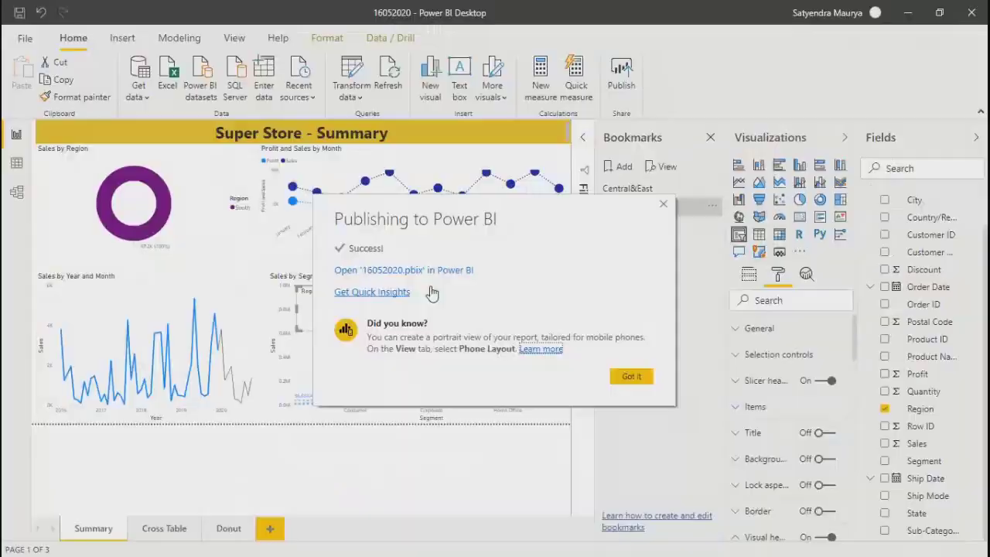
Step: Open the newly published 16052020 report in the Power BI service, and expand and collapse its Filters pane
left_click(396, 271)
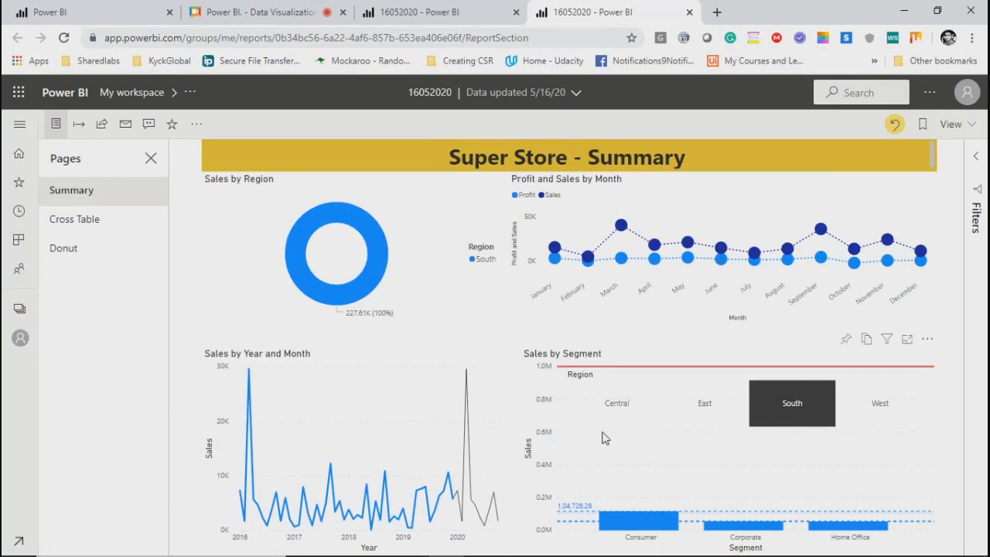
left_click(978, 158)
left_click(978, 158)
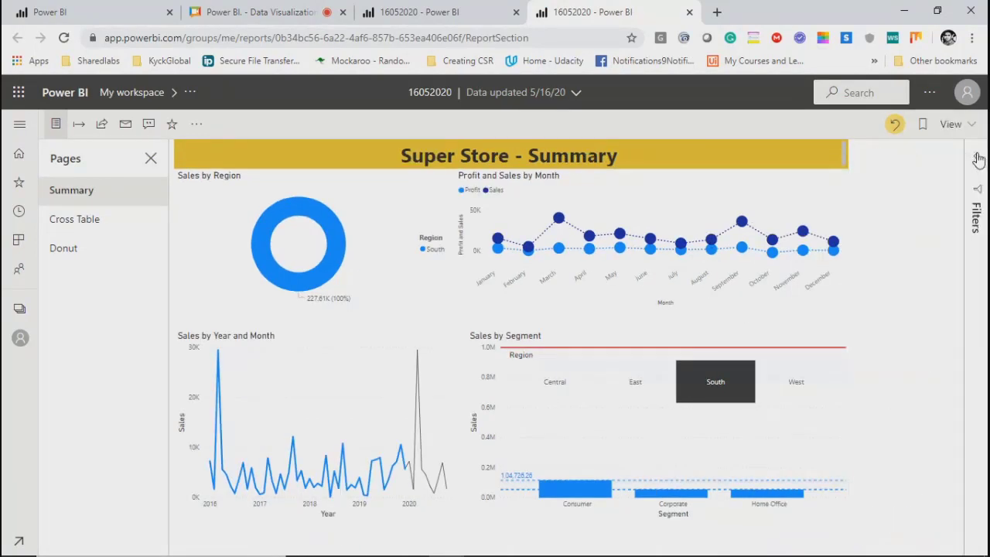
Step: View the published Summary page in full screen, check the list of report pages, and return to the normal view
left_click(969, 127)
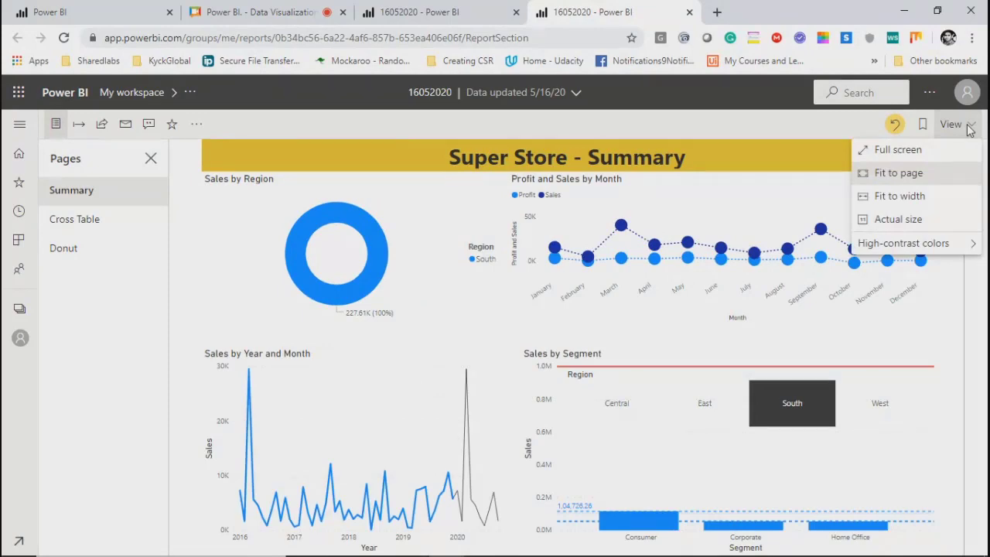
left_click(882, 149)
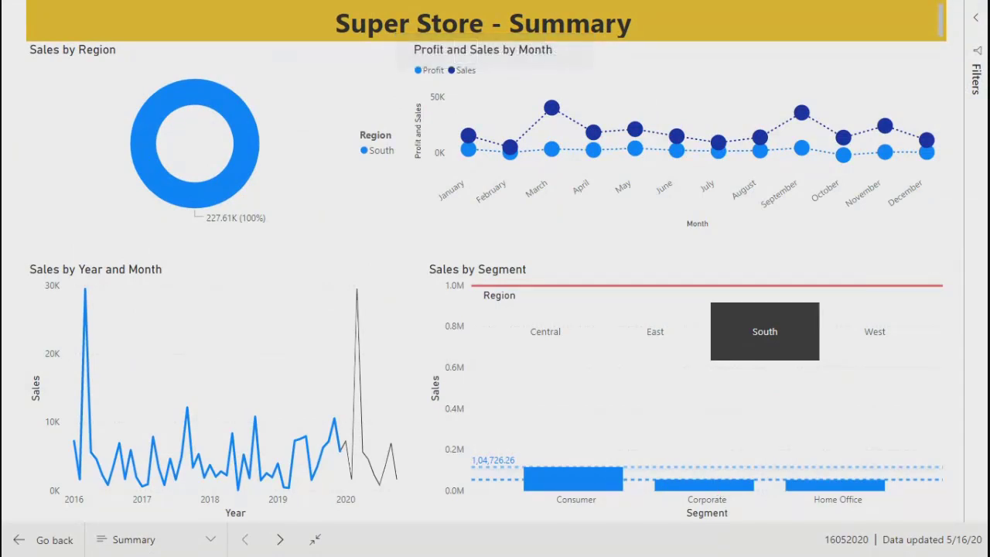
left_click(122, 545)
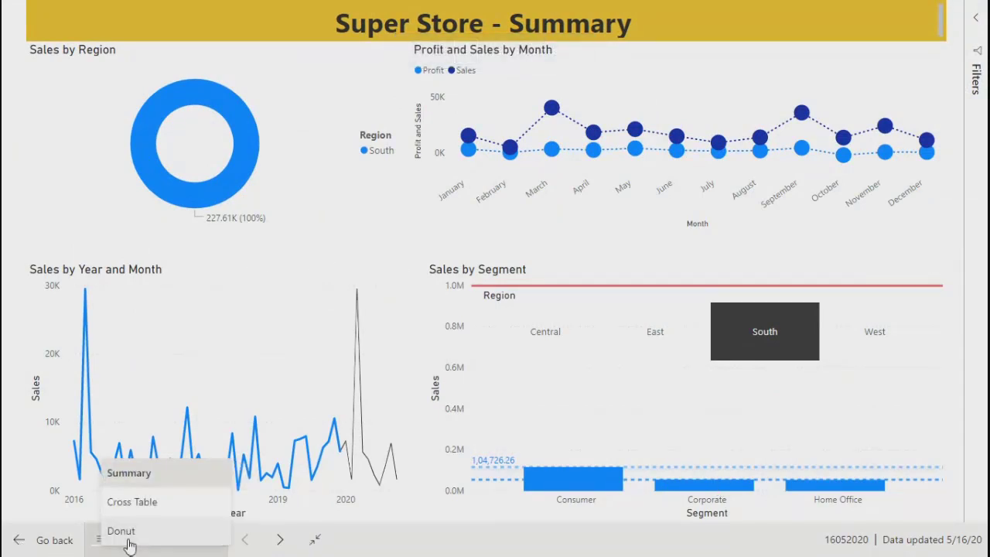
left_click(19, 545)
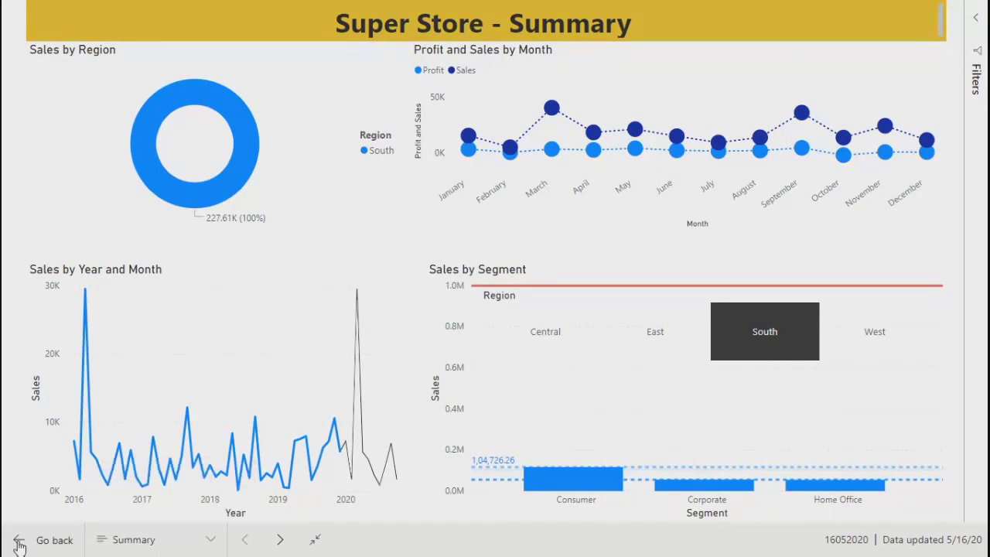
left_click(19, 546)
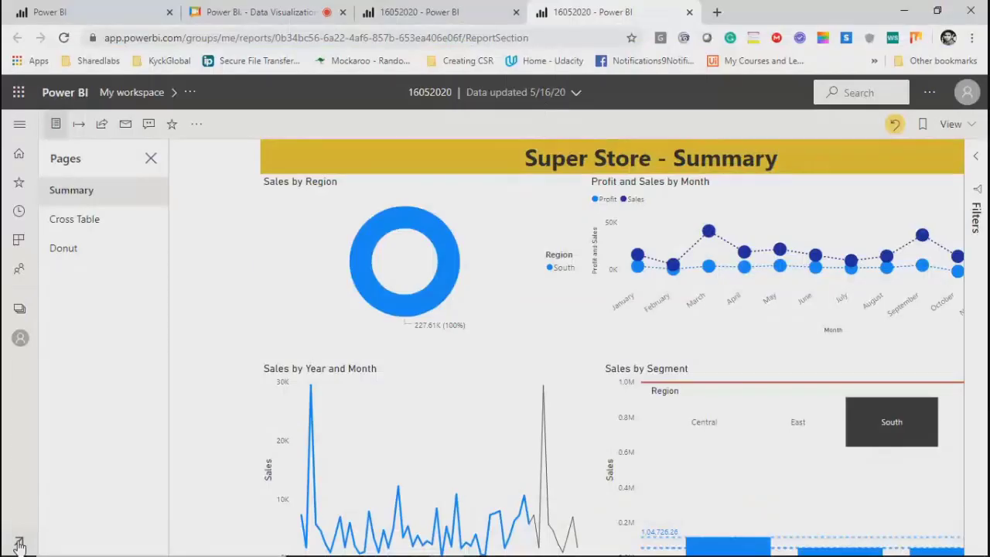
Step: Check the report's further actions, and open My workspace showing only its Content items
left_click(197, 125)
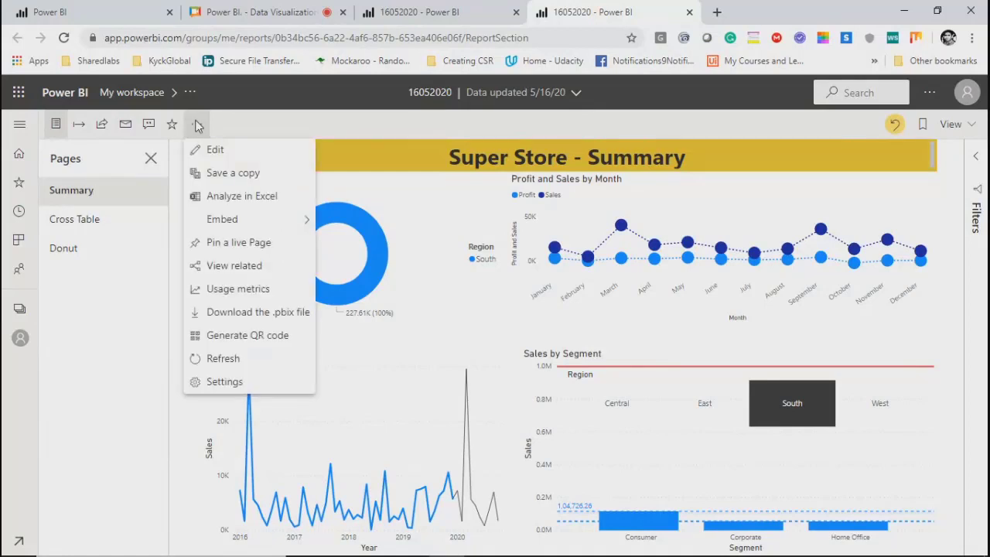
left_click(259, 125)
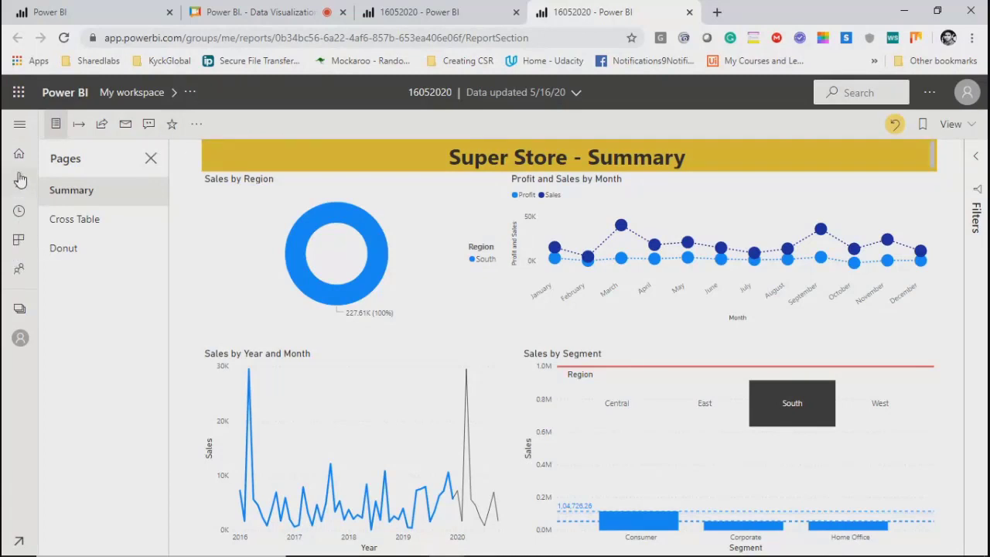
left_click(19, 126)
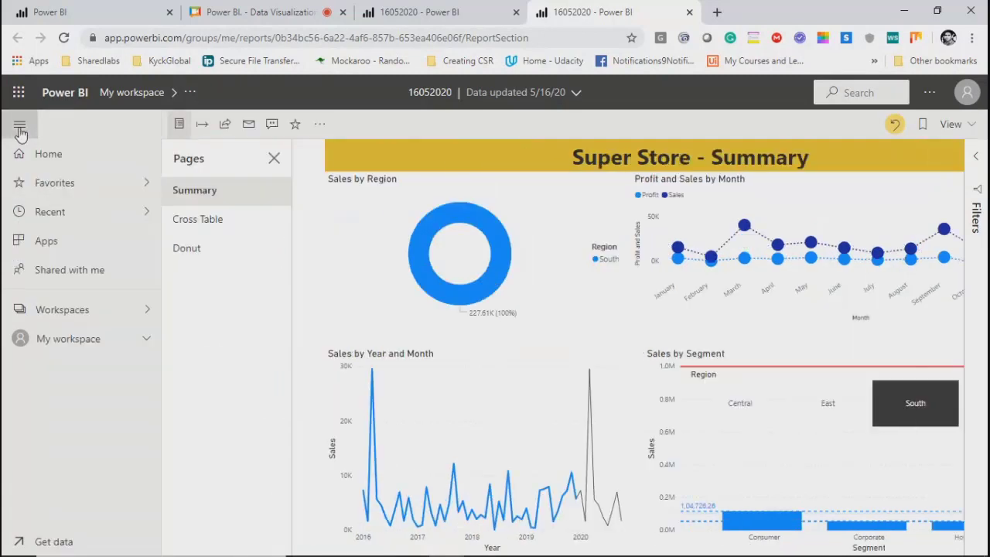
left_click(117, 343)
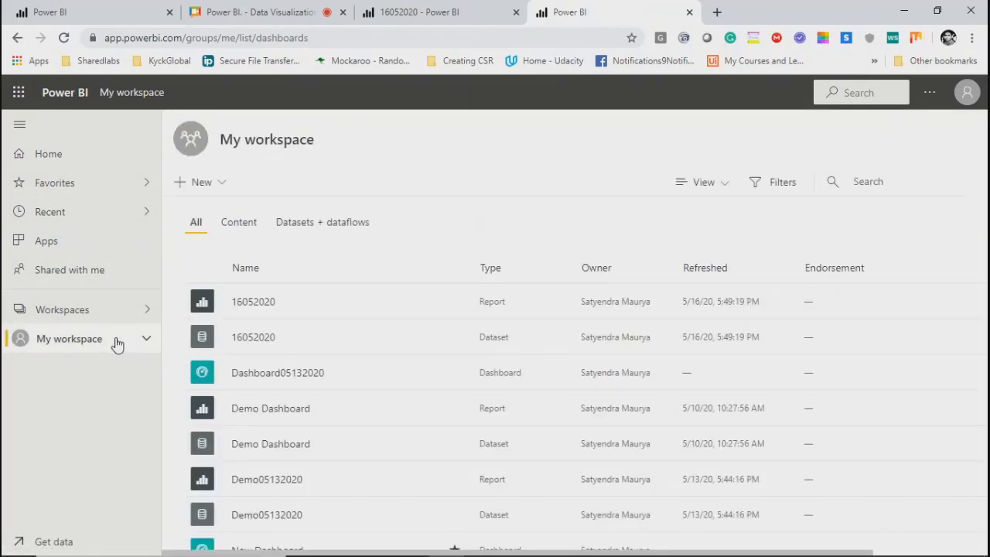
left_click(239, 224)
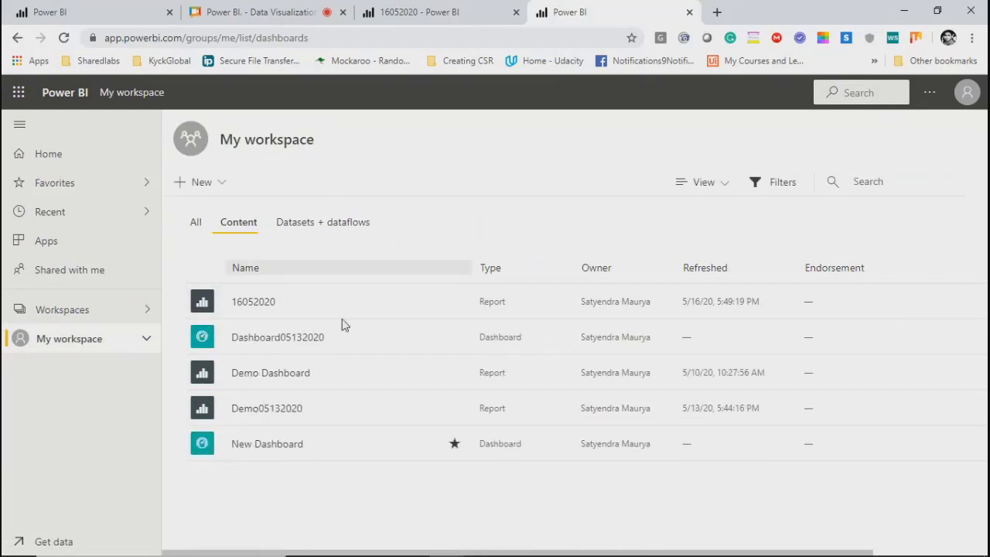
Step: Look through the Power BI service navigation sections and open the Favorites list
left_click(64, 317)
left_click(74, 218)
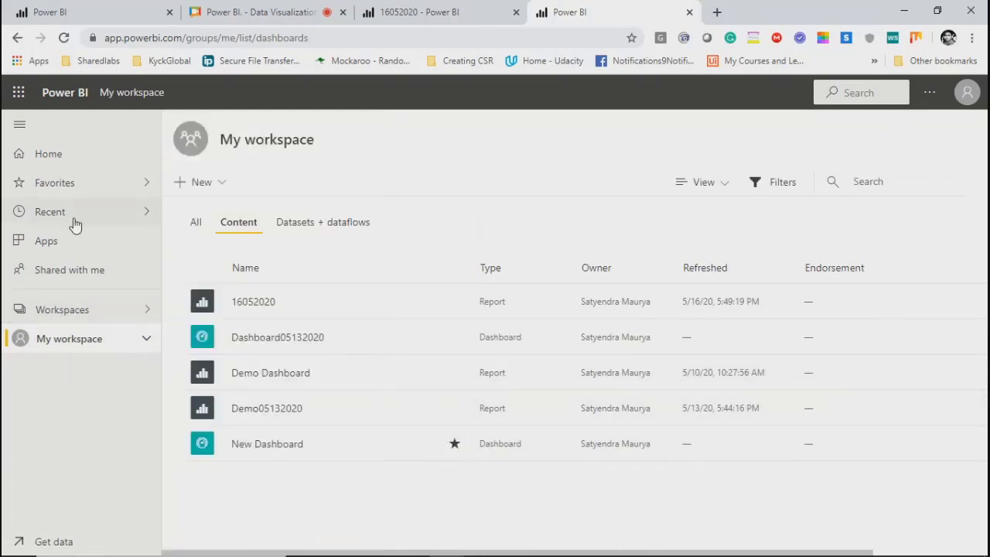
left_click(60, 188)
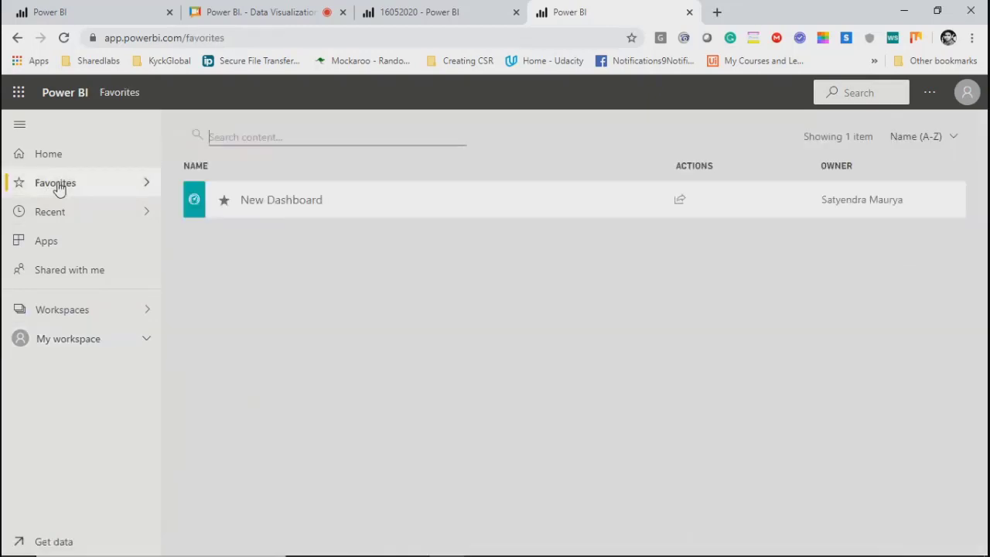
Step: Open the Power BI service Home page and check the additional header options
left_click(44, 154)
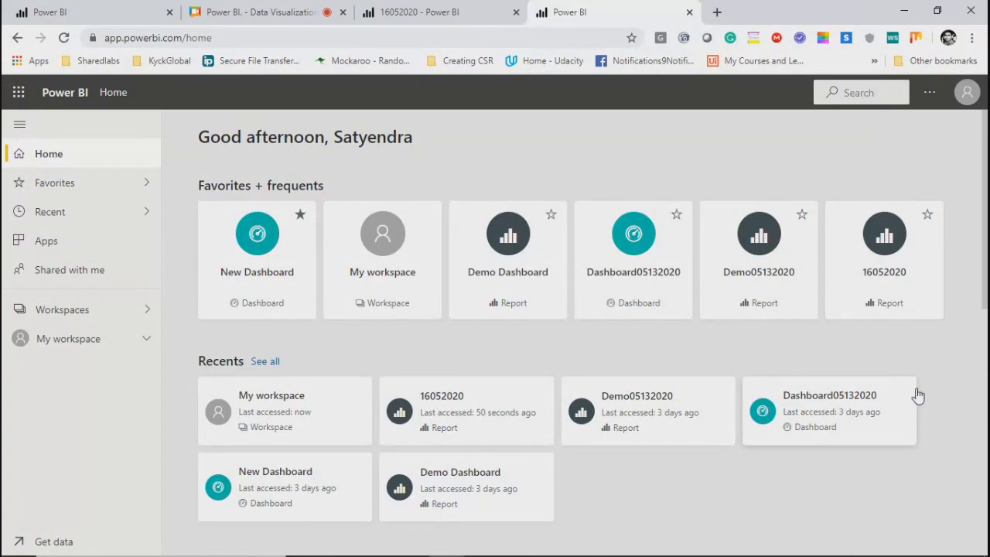
left_click(931, 93)
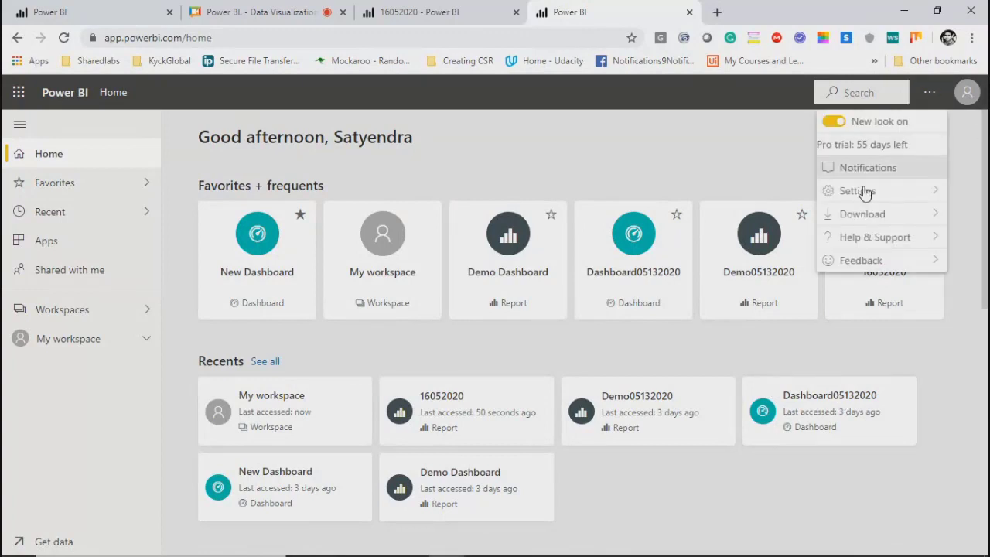
left_click(450, 153)
left_click(21, 129)
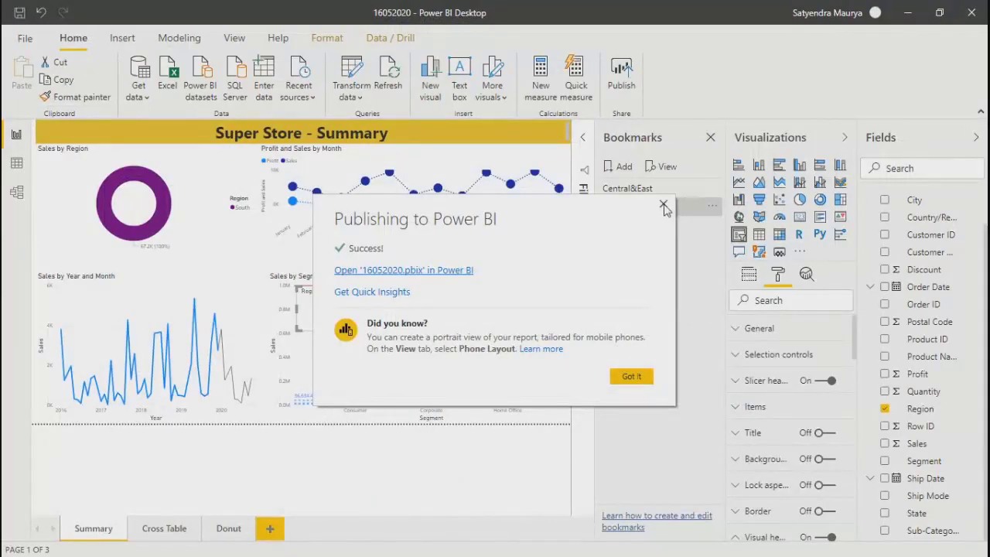
Step: Switch to Power BI Desktop, dismiss the publishing message, and try the Central&East and South bookmarks against the Region slicer
left_click(667, 211)
left_click(667, 217)
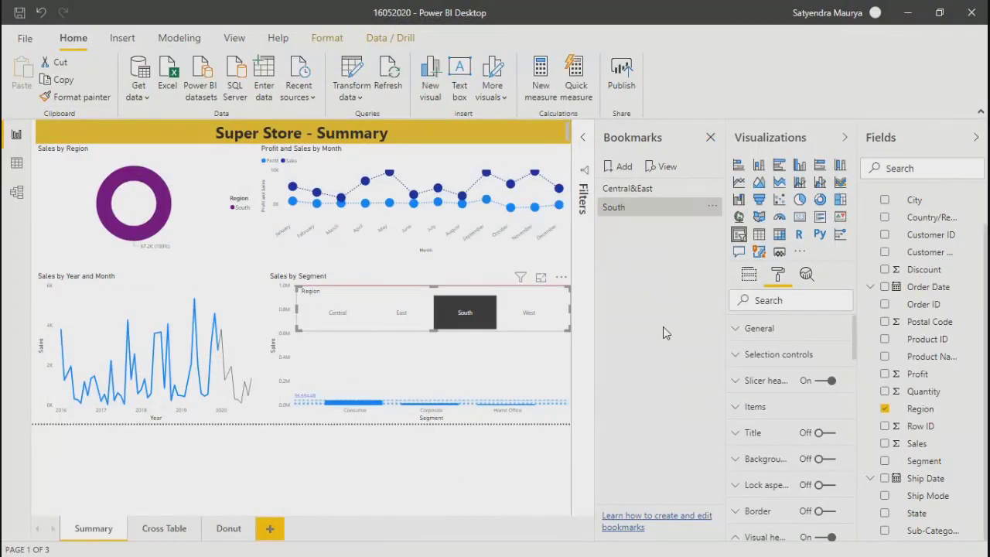
left_click(633, 193)
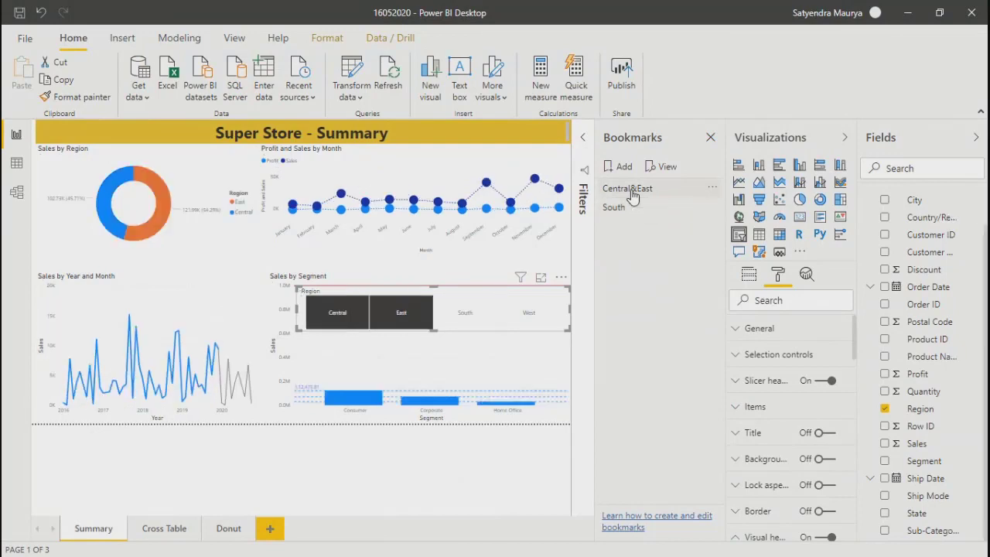
left_click(331, 330, "ctrl")
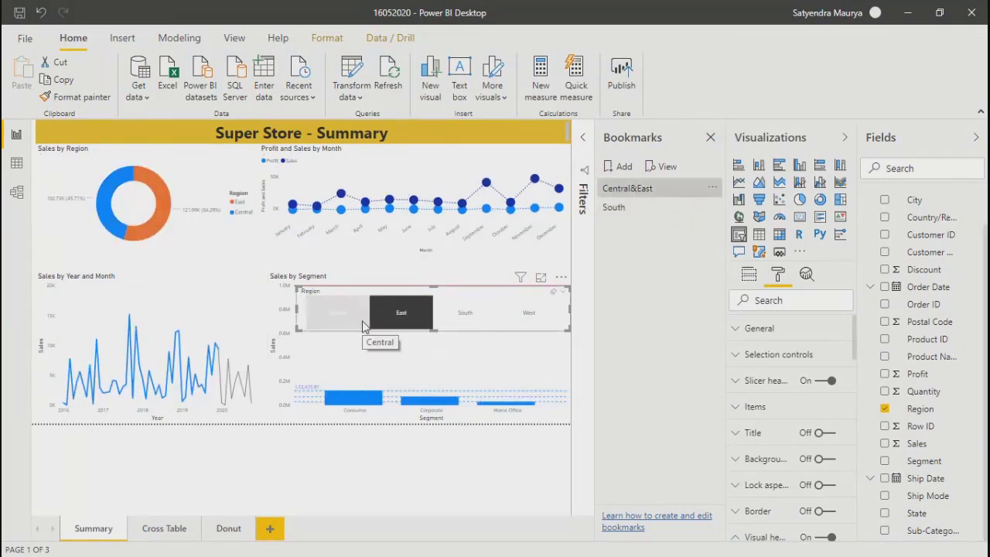
left_click(616, 210)
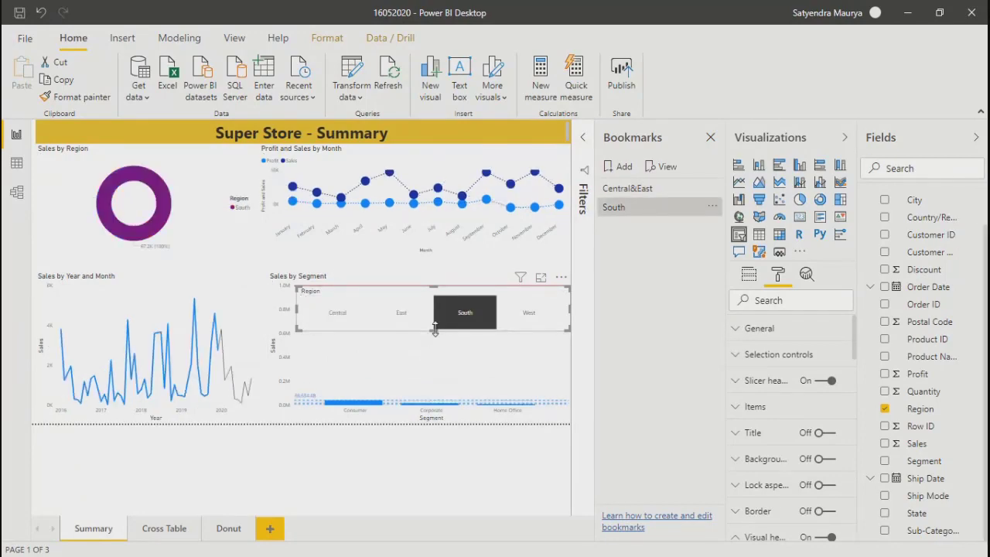
Step: Collapse the Fields and Visualizations panes and alternate between the South and Central&East bookmarks on the Summary page
left_click(976, 140)
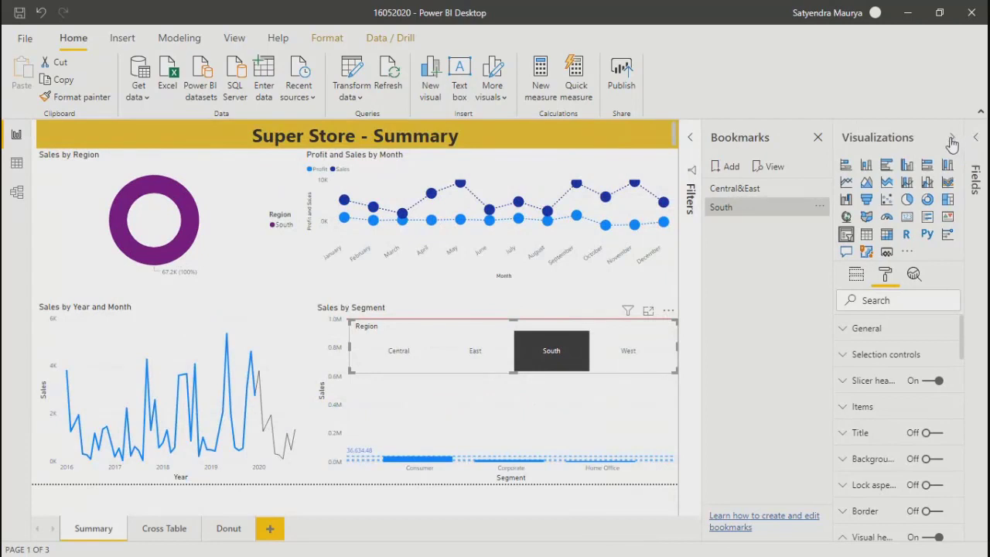
left_click(952, 138)
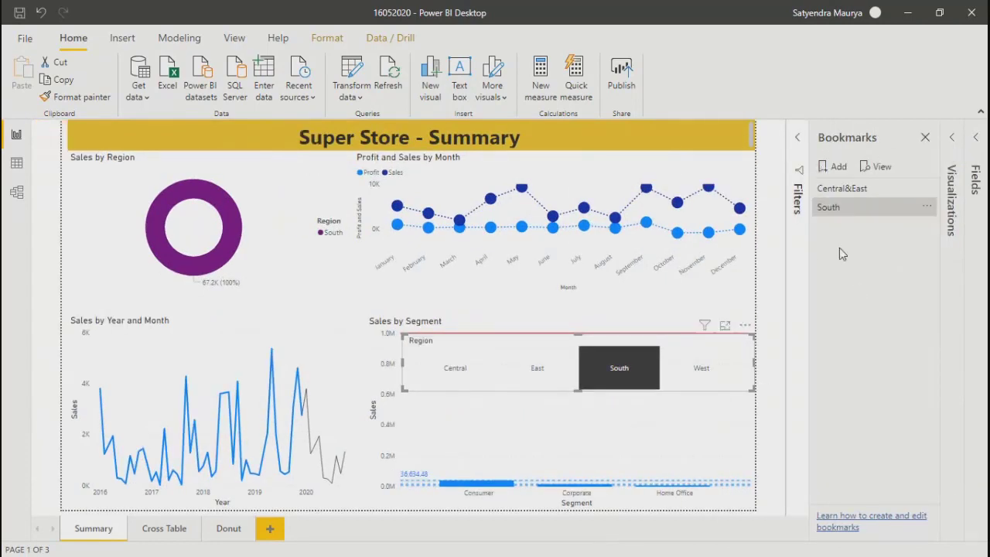
left_click(847, 194)
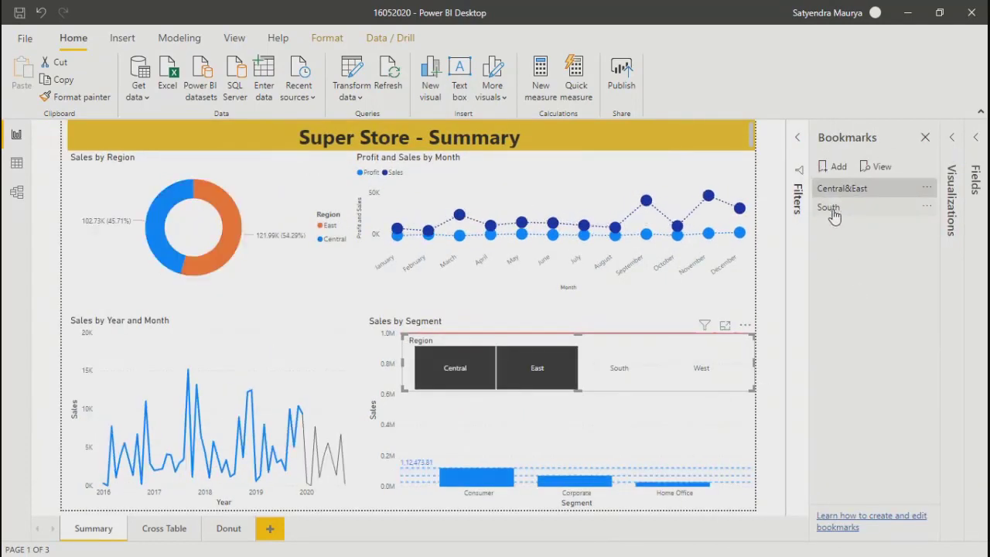
left_click(831, 209)
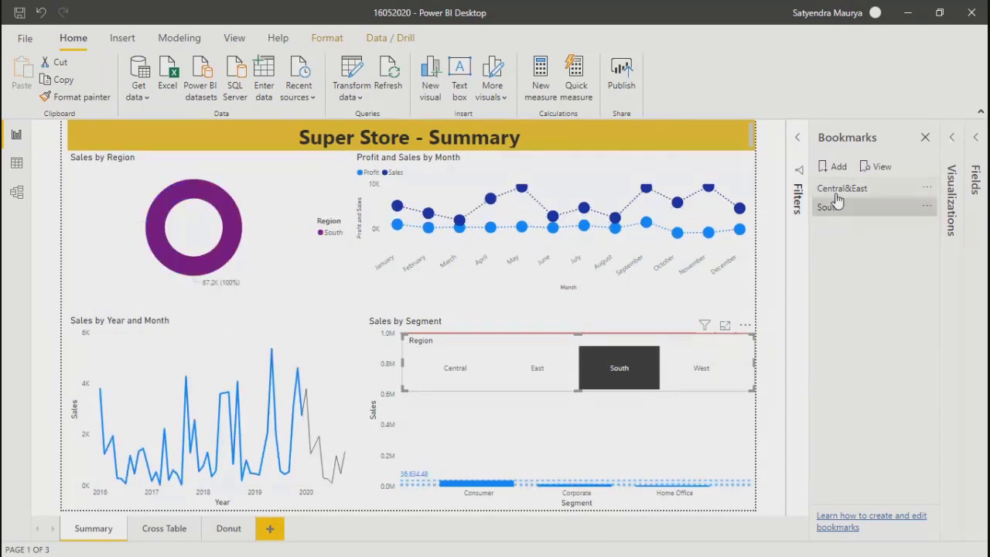
left_click(837, 199)
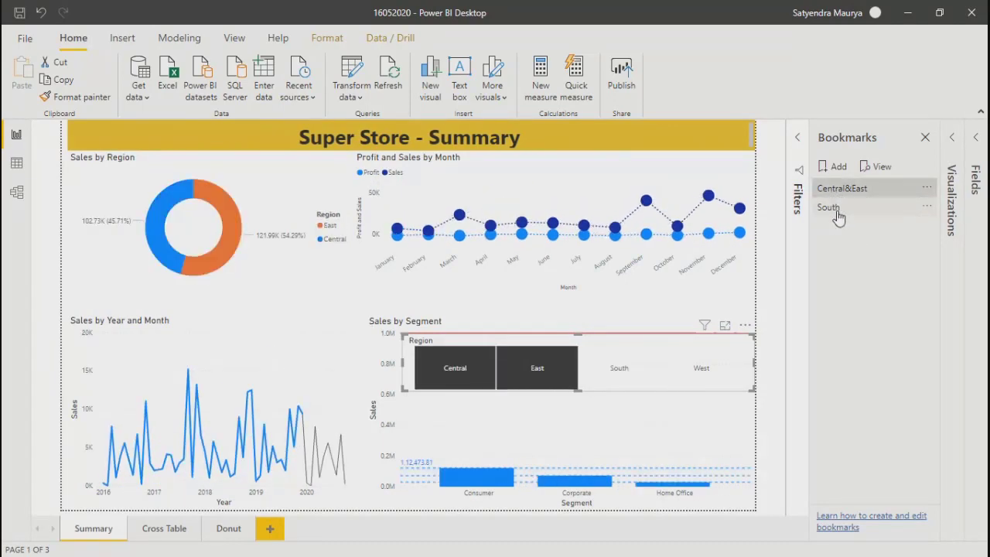
left_click(831, 207)
left_click(842, 192)
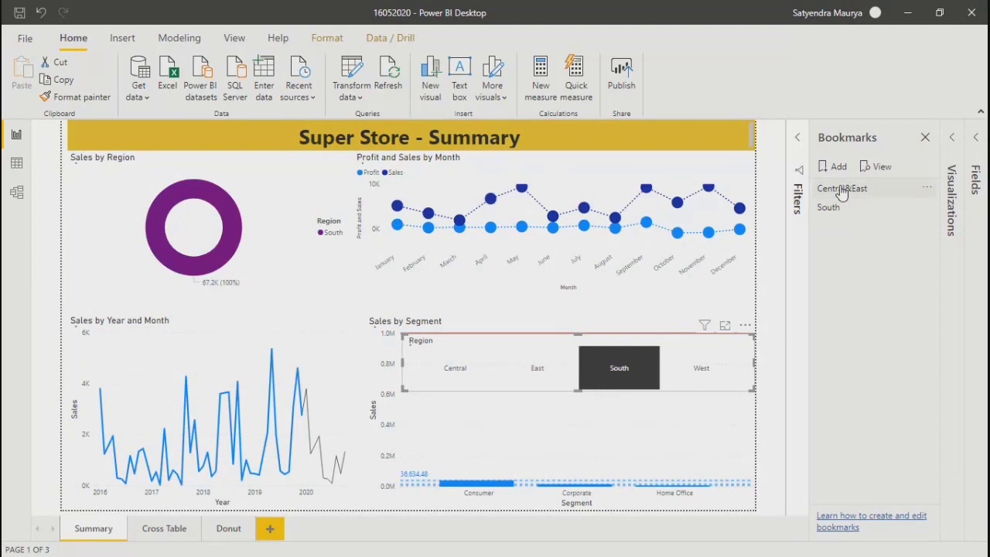
left_click(847, 204)
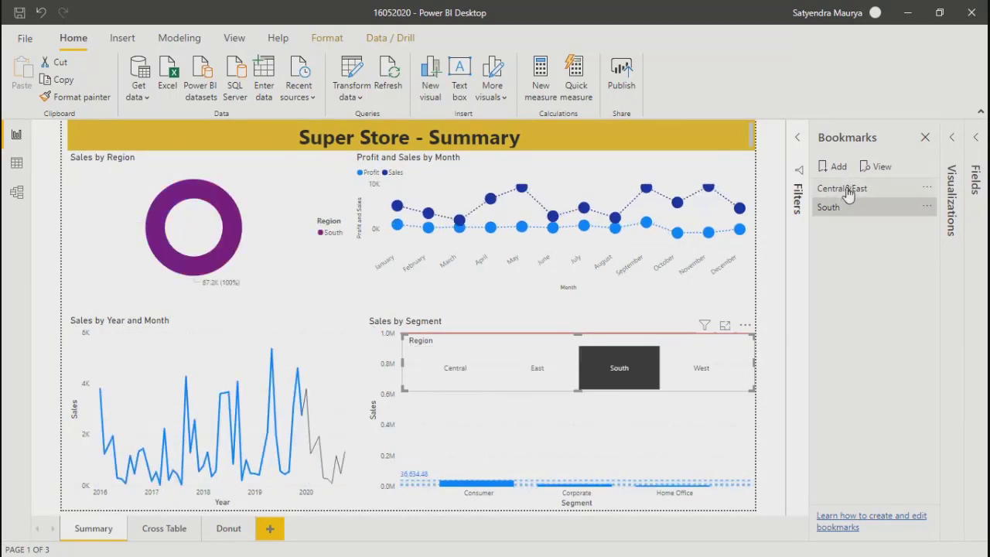
left_click(846, 191)
Step: Present the bookmarks in View mode, switching between Central&East and South, and exit the view
left_click(880, 168)
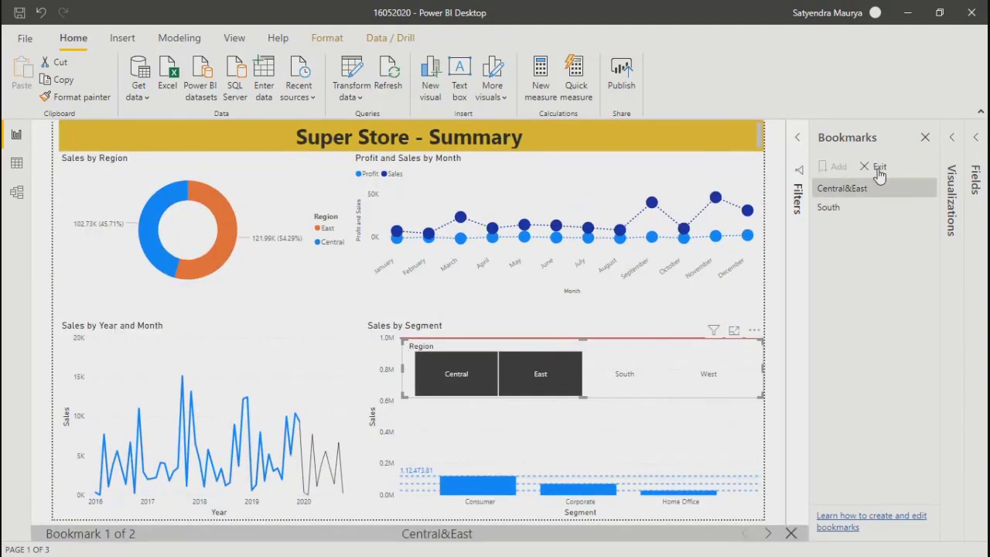
left_click(830, 210)
left_click(833, 192)
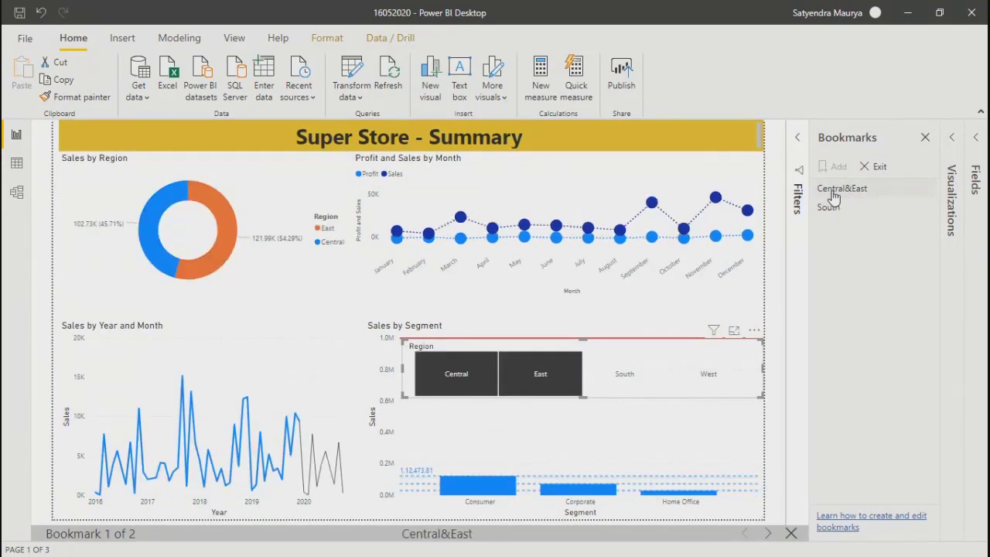
left_click(830, 209)
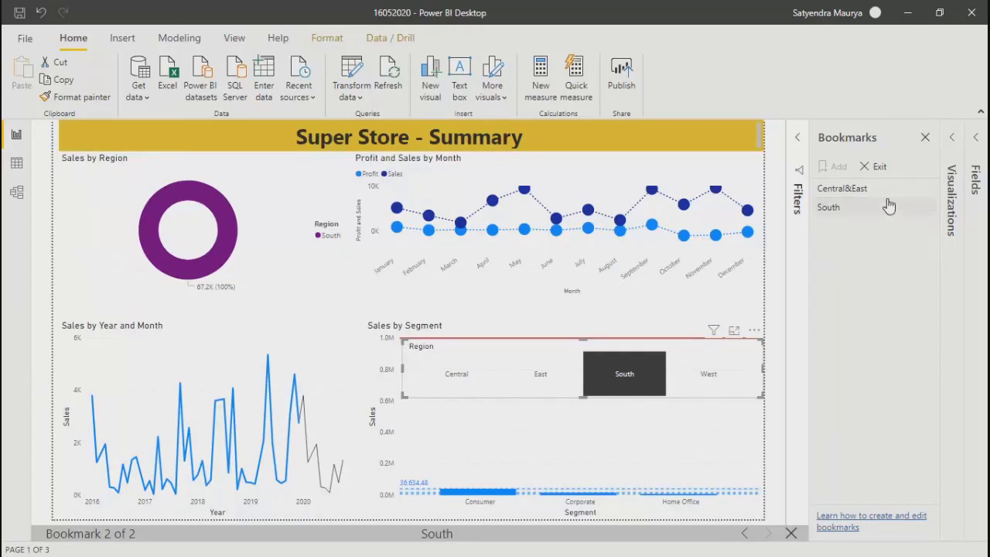
left_click(857, 190)
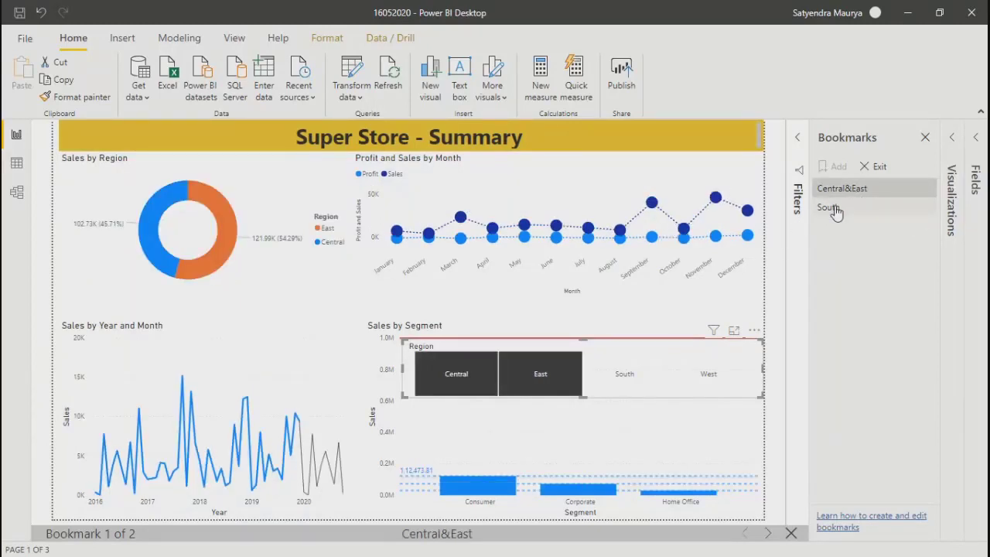
left_click(834, 209)
left_click(838, 193)
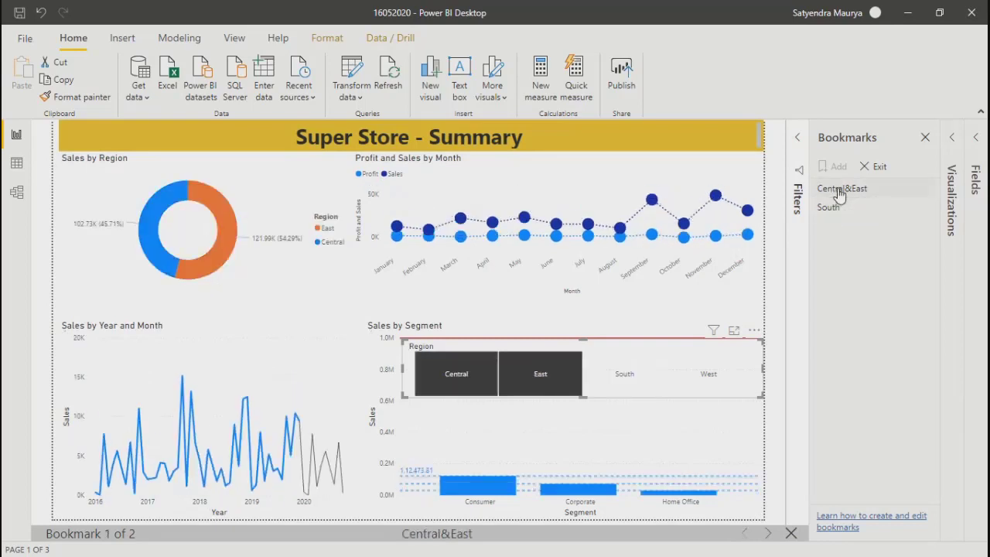
left_click(834, 209)
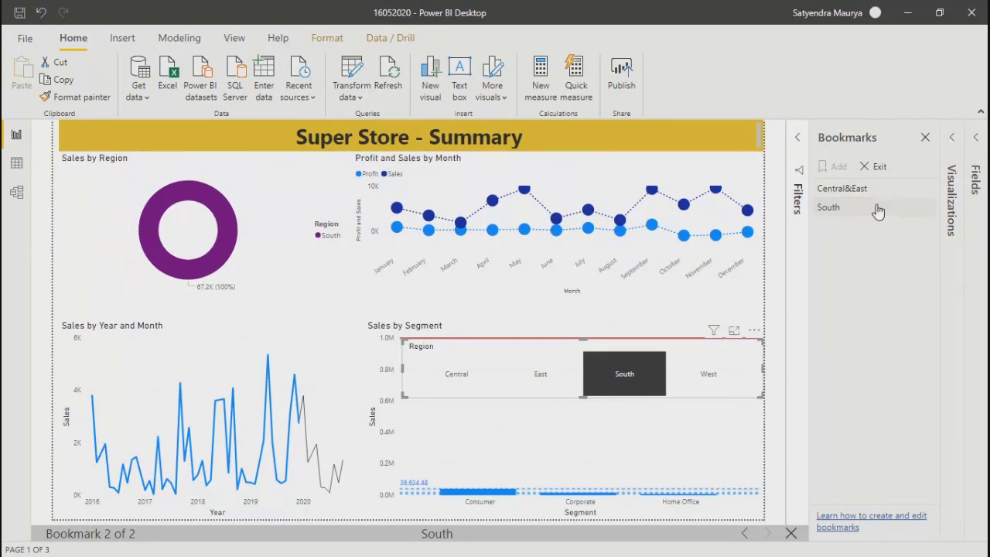
left_click(832, 211)
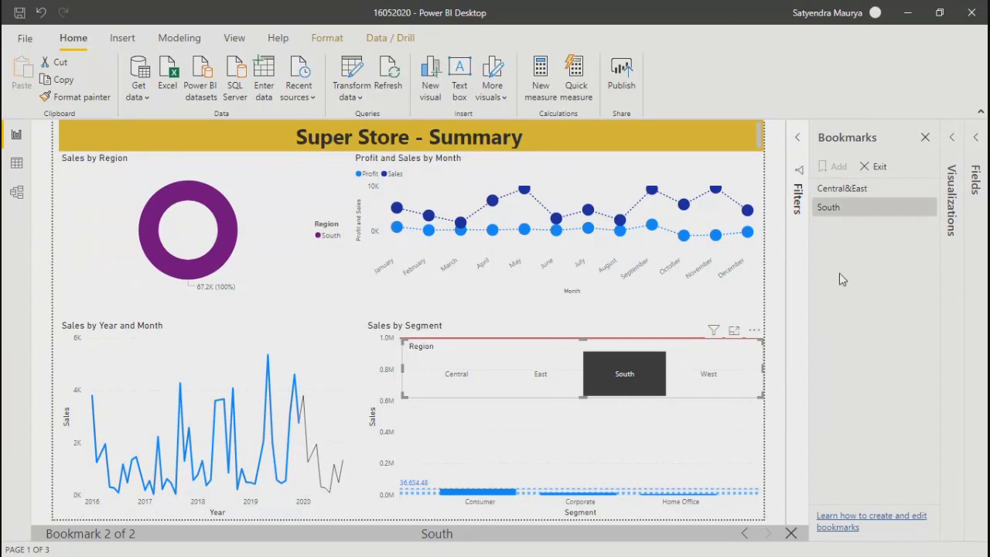
left_click(839, 194)
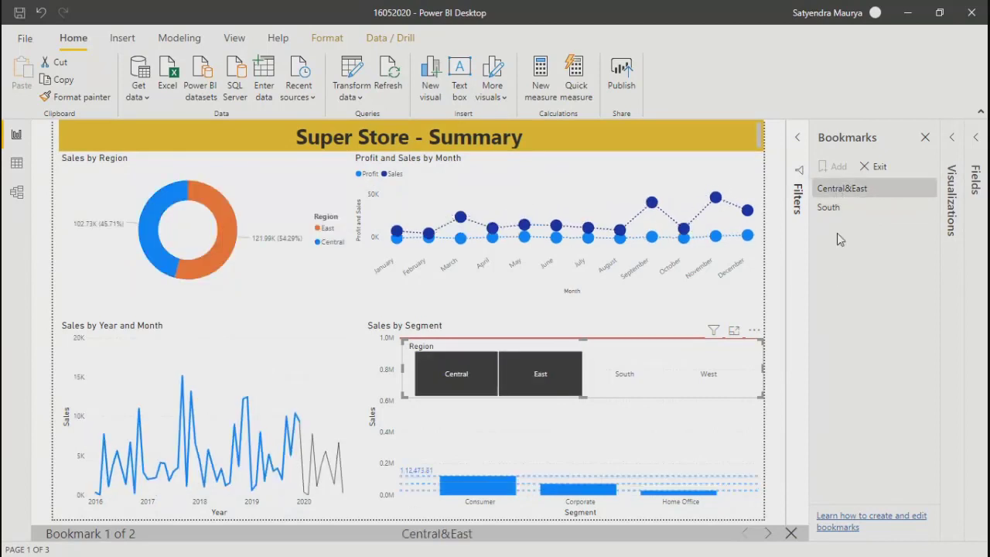
left_click(586, 436)
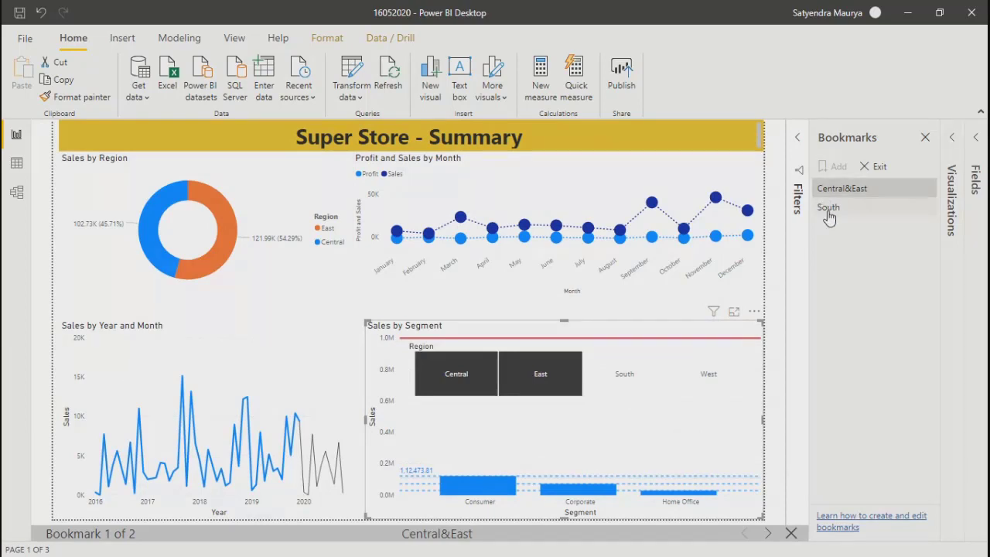
left_click(880, 166)
Step: Delete the Central&East and South bookmarks
left_click(927, 191)
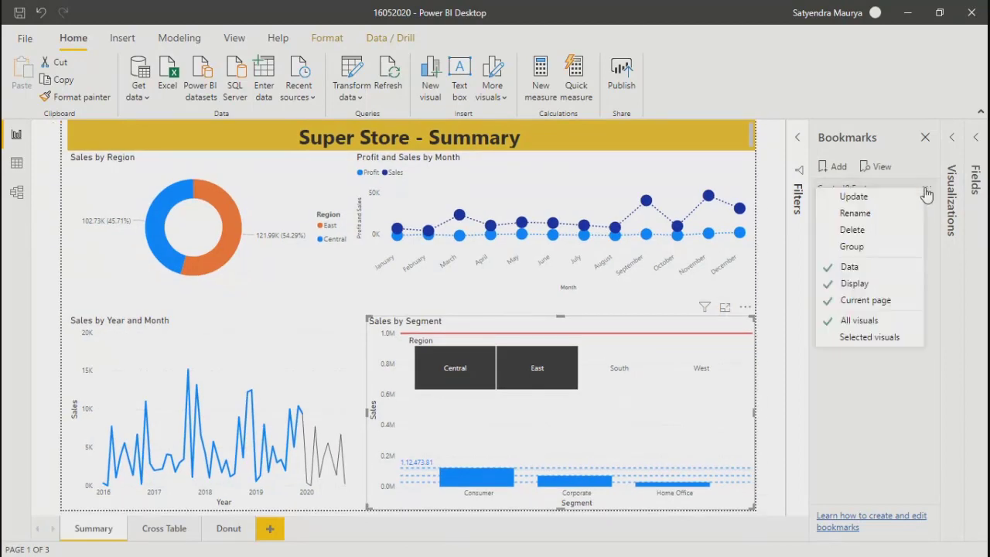
left_click(845, 232)
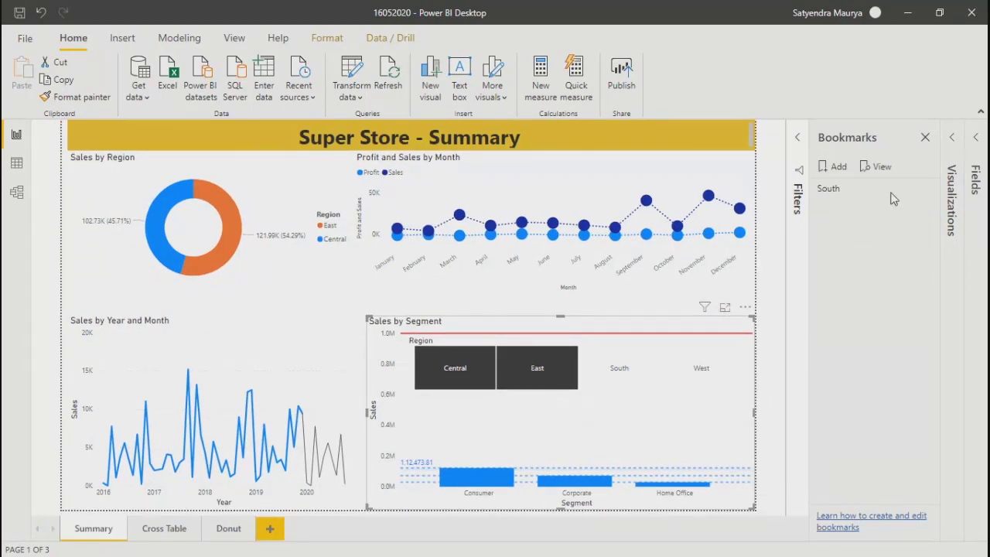
left_click(927, 191)
left_click(851, 235)
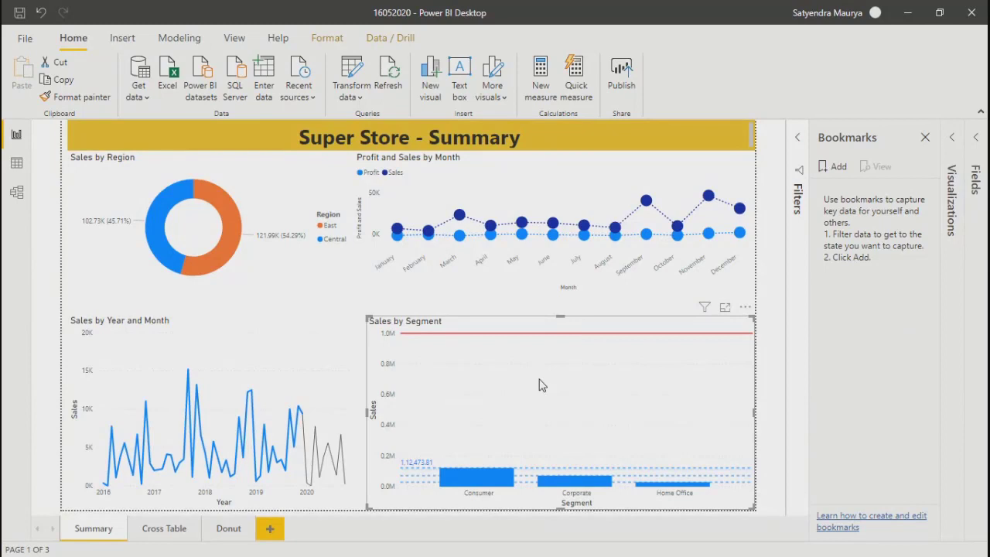
Step: Undo the deletion of the South bookmark, apply the bookmark to the Summary page, and delete it again
key("ctrl+z")
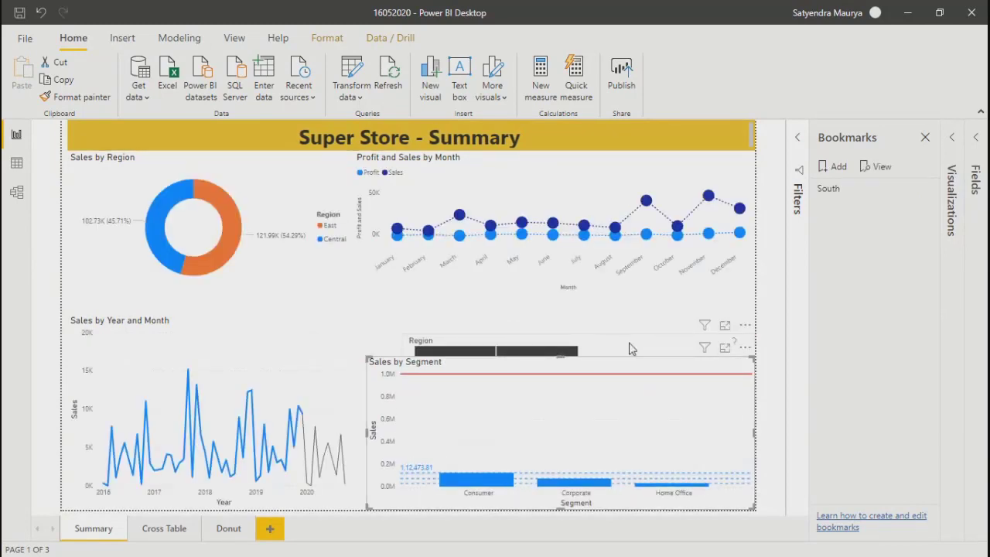
left_click(920, 189)
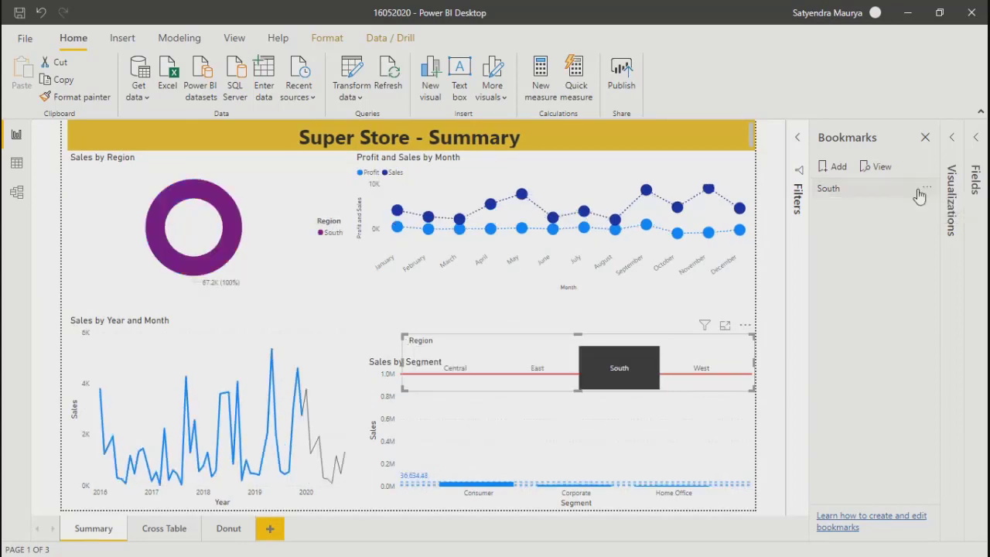
left_click(931, 190)
left_click(844, 231)
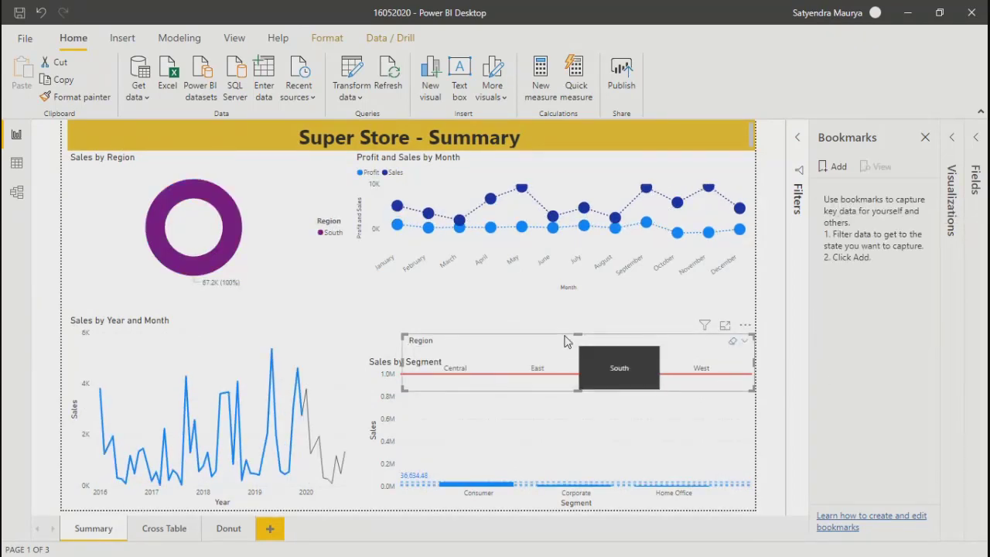
Step: Move the Region slicer above the Sales by Segment chart and turn on its border in dark gold
left_click_drag(551, 350, 541, 316)
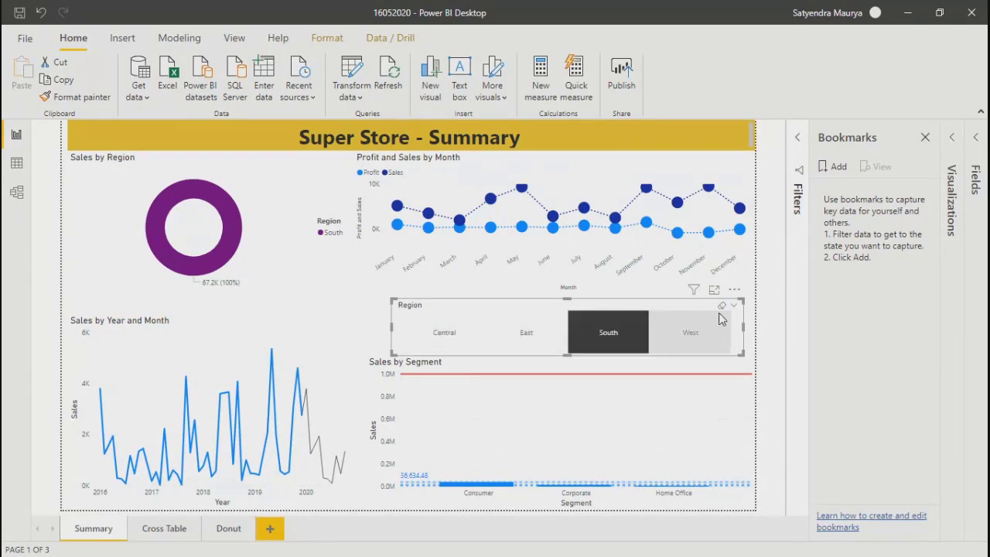
left_click(951, 138)
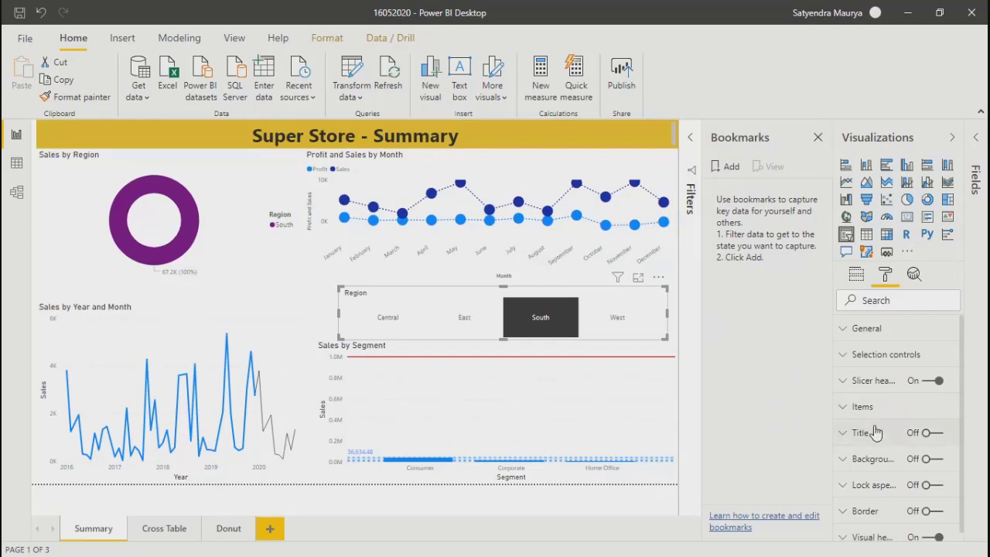
left_click(936, 513)
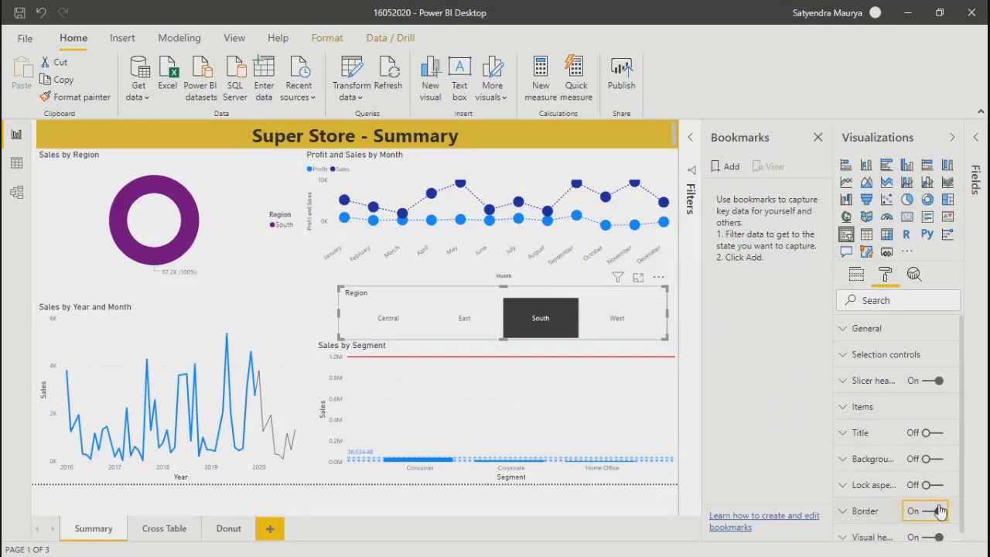
left_click(864, 503)
scroll(877, 464, "down", 2)
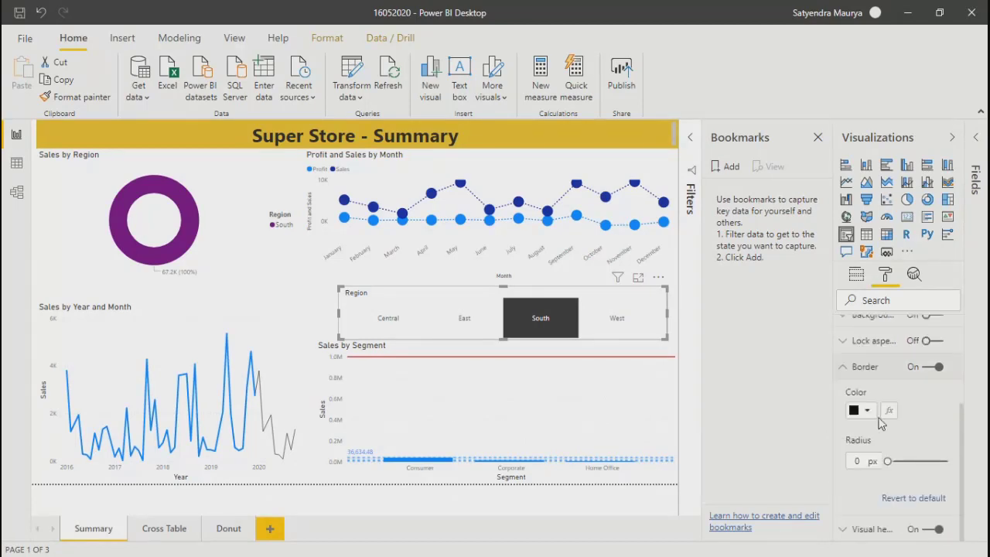
left_click(864, 411)
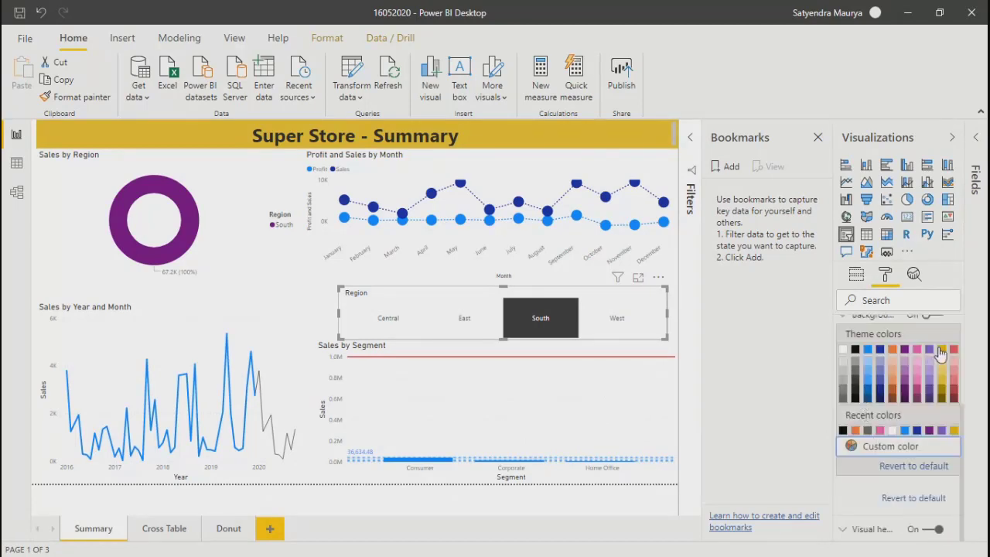
left_click(943, 391)
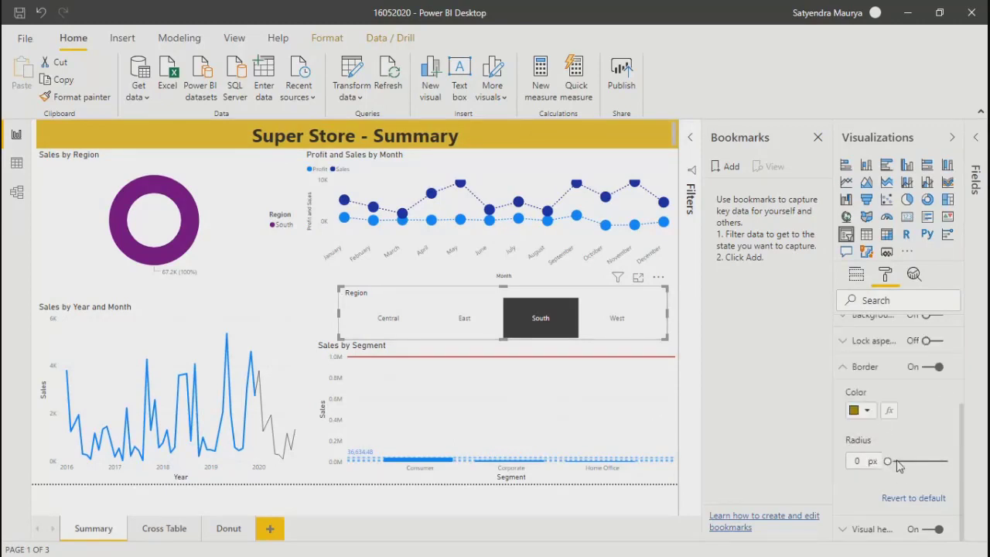
Step: Set the Region slicer's border radius to 4 px and give its items an orange background
left_click_drag(898, 463, 896, 460)
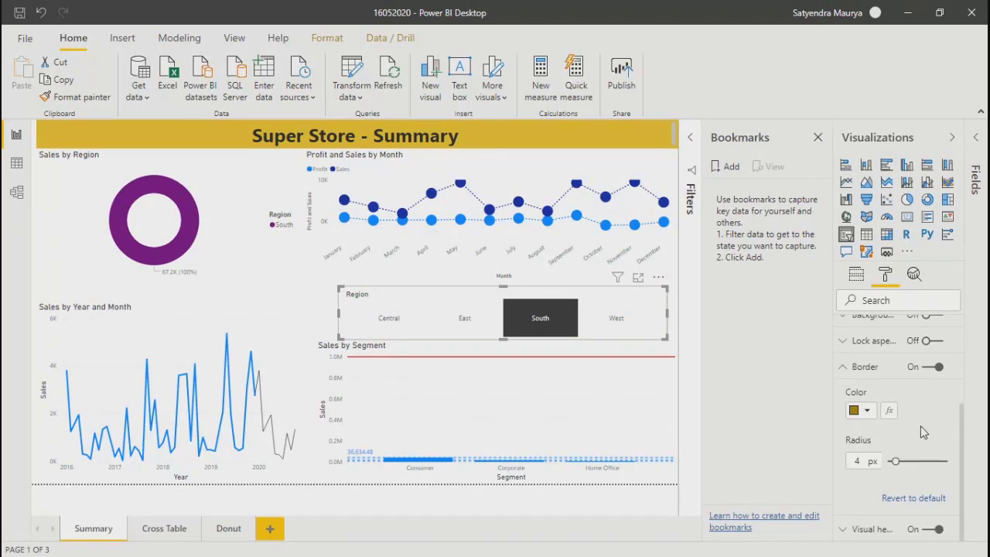
left_click(569, 350)
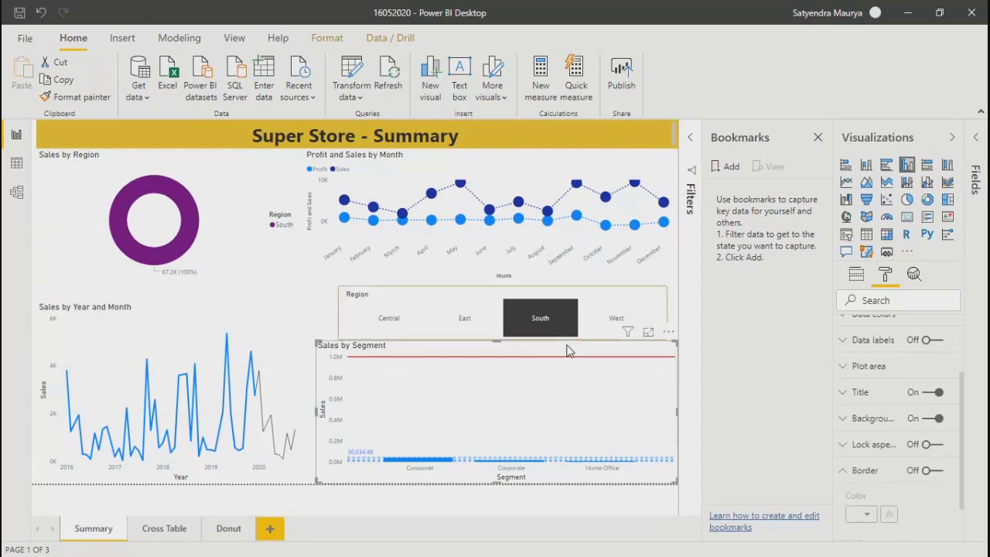
left_click(415, 316)
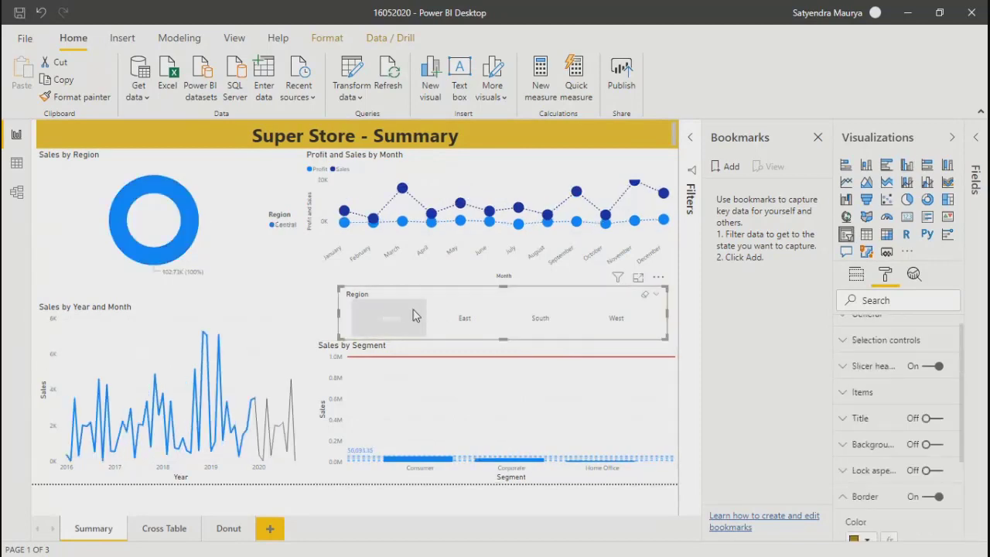
left_click(846, 395)
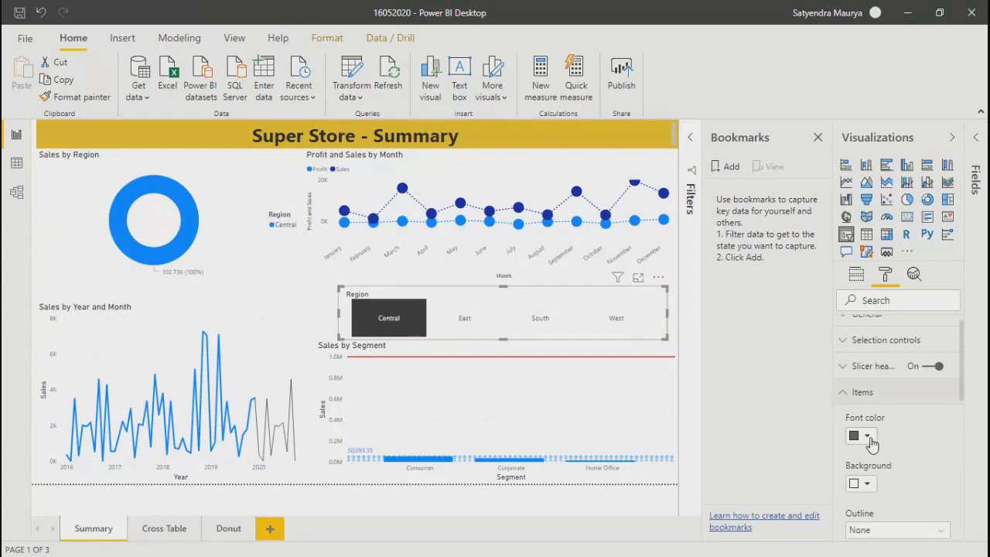
left_click(866, 485)
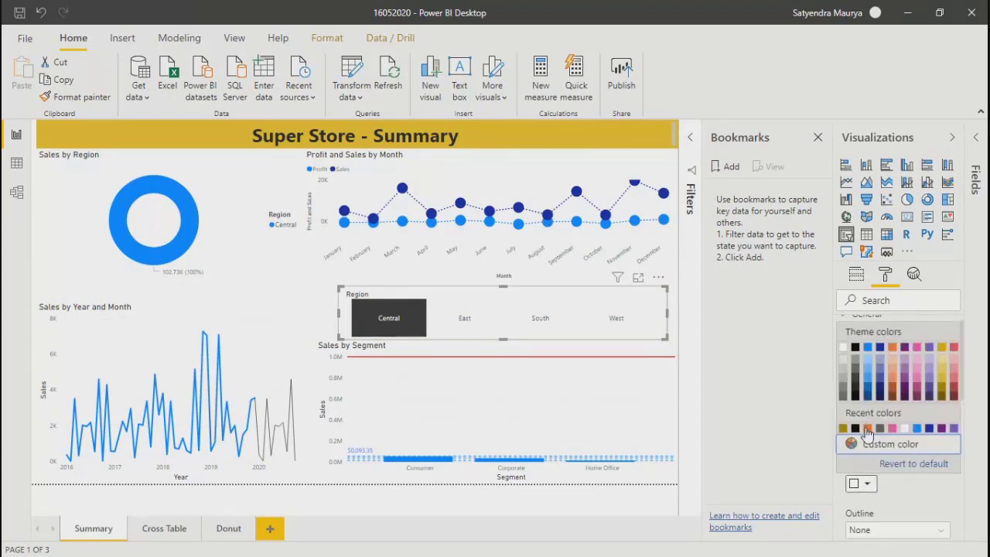
left_click(867, 428)
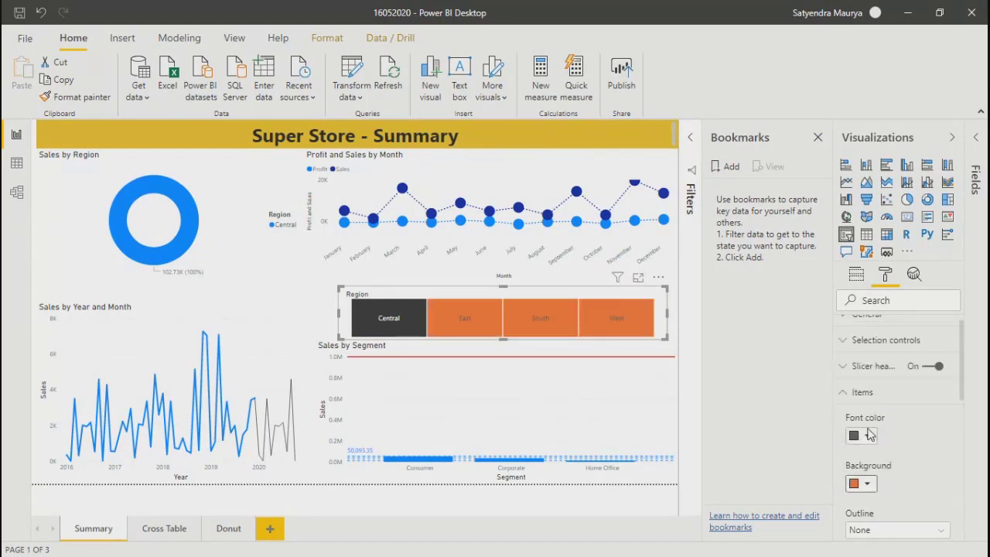
left_click(541, 352)
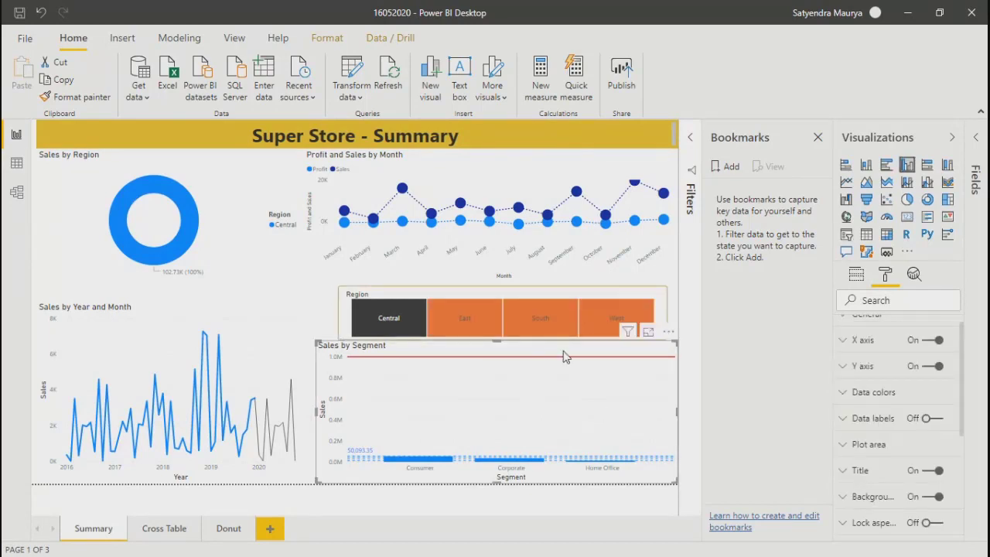
Step: Try the Region slicer's items in turn from Central through East and South, ending with West selected
left_click(384, 315)
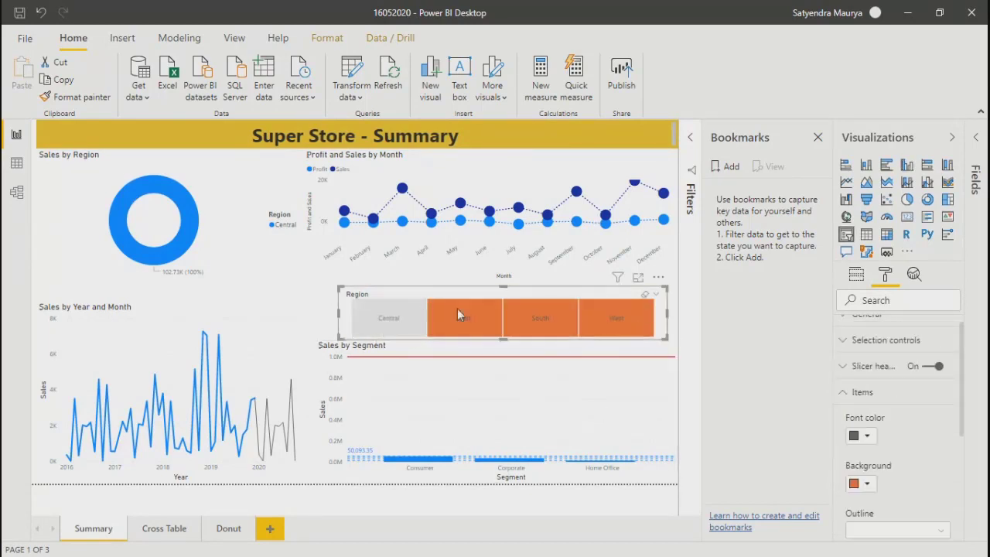
left_click(457, 311)
left_click(547, 324)
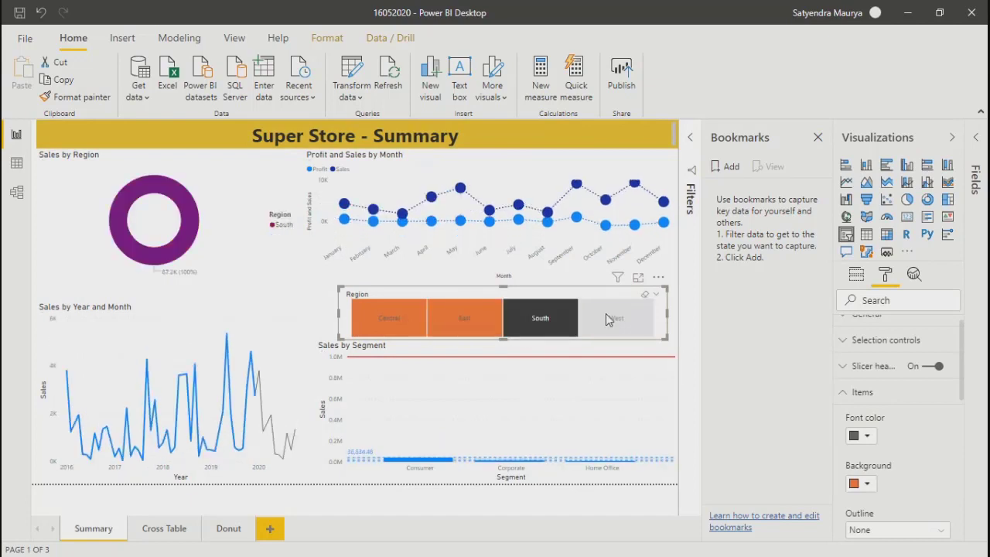
left_click(608, 316)
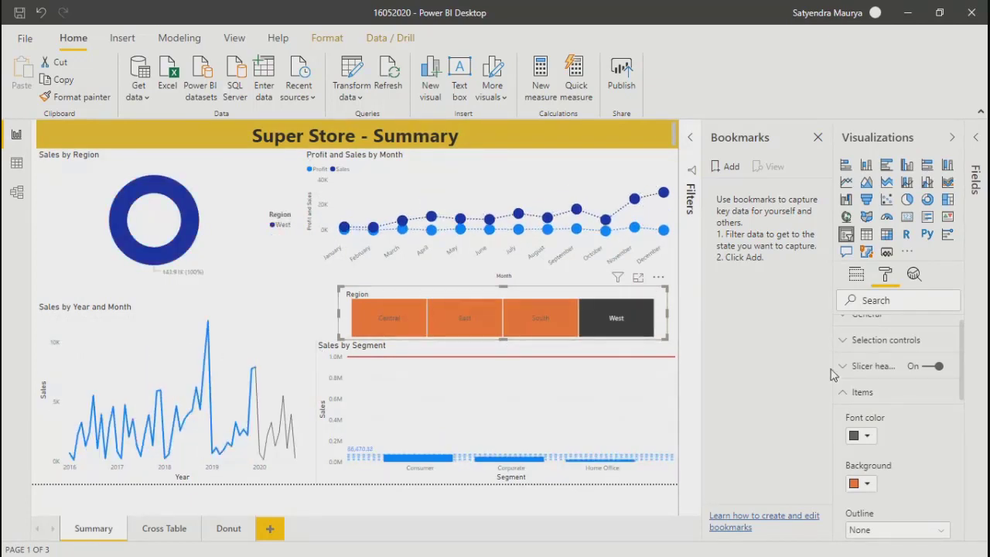
Step: Try a vertical orientation for the Region slicer and resize it to be taller and narrower
scroll(932, 431, "up", 1)
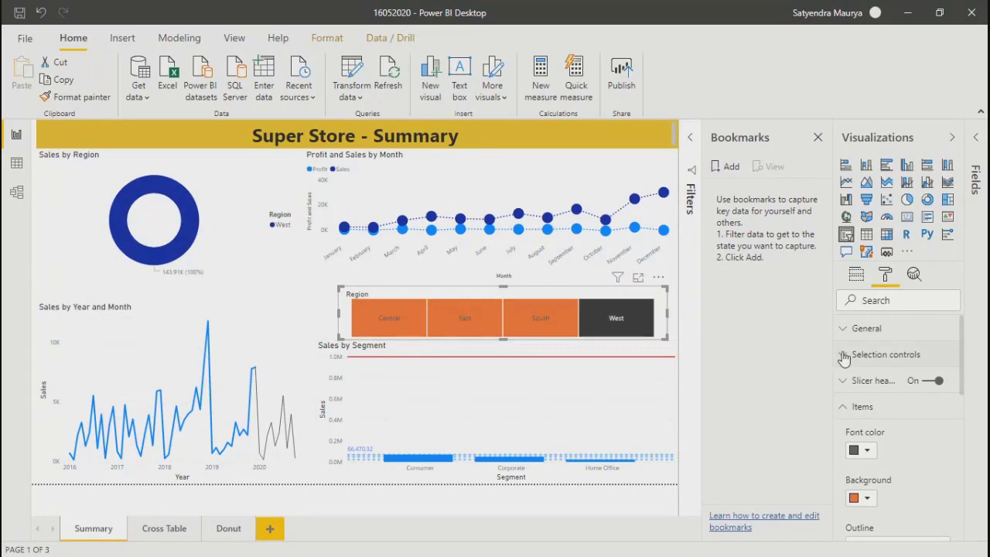
left_click(844, 357)
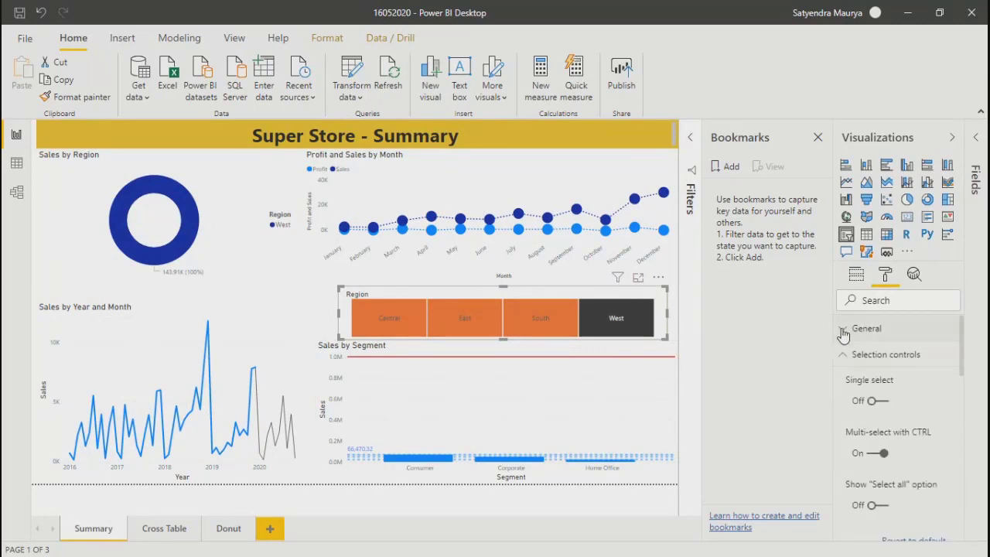
left_click(843, 331)
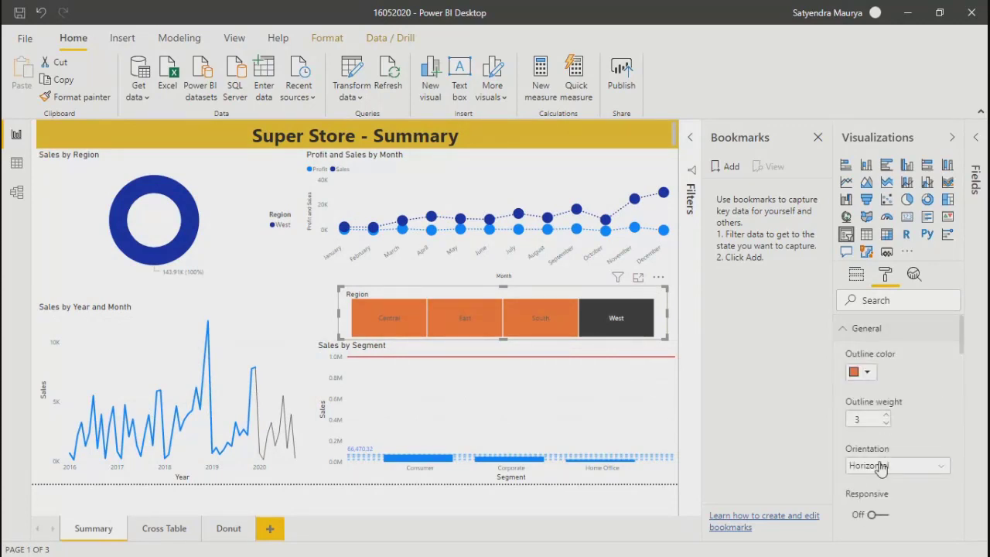
left_click(881, 465)
left_click(865, 483)
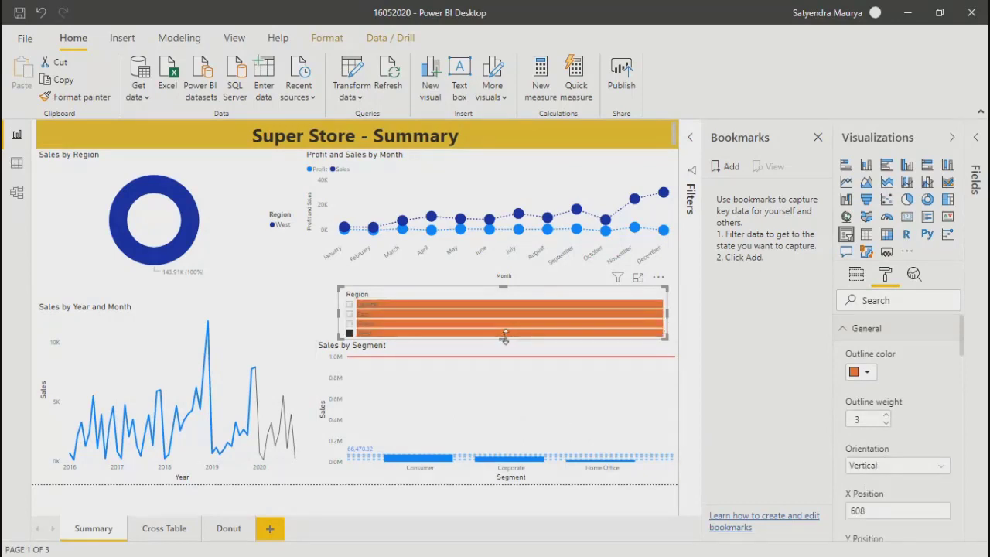
left_click_drag(506, 338, 501, 443)
left_click_drag(666, 370, 417, 371)
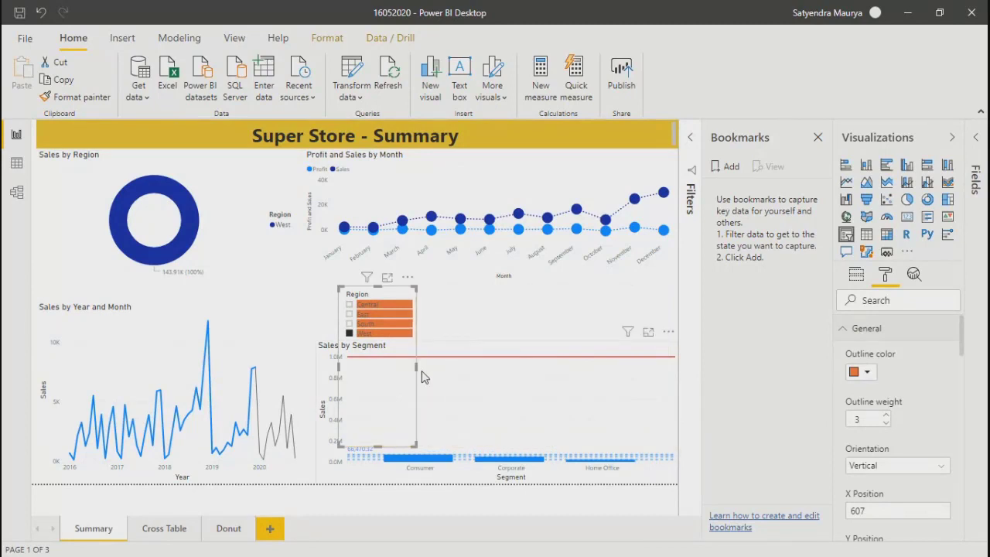
Step: Undo the Region slicer's resizing and its orientation change
key("ctrl+z")
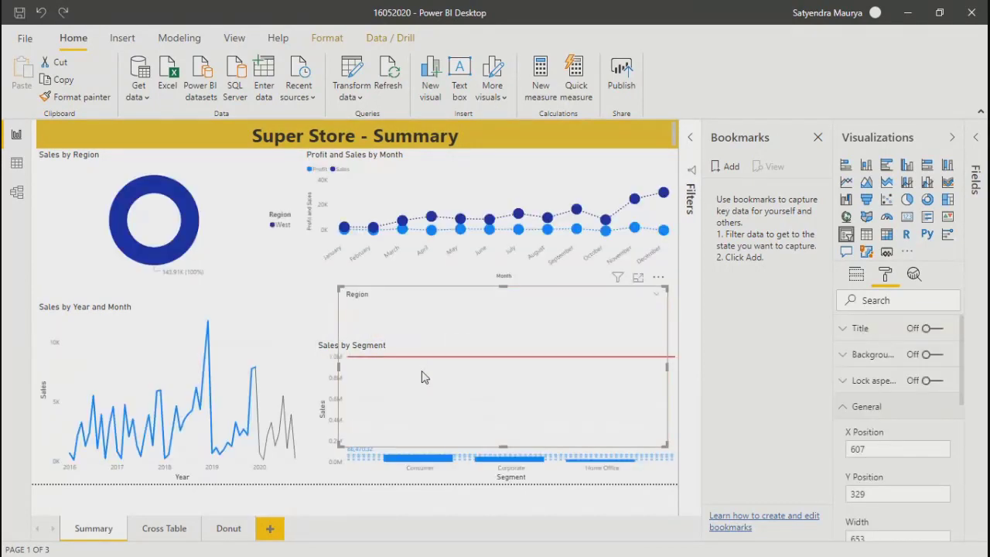
key("ctrl+z")
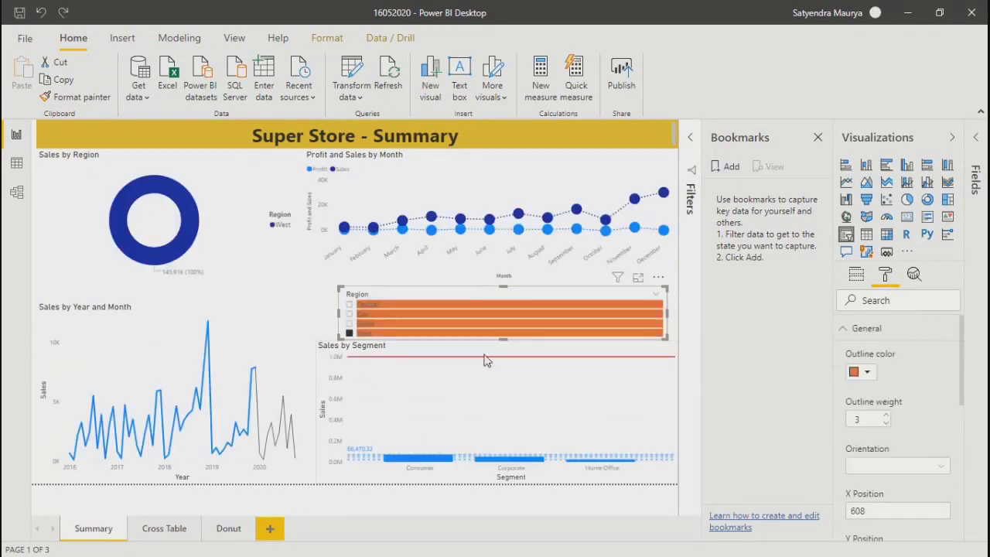
key("ctrl+z")
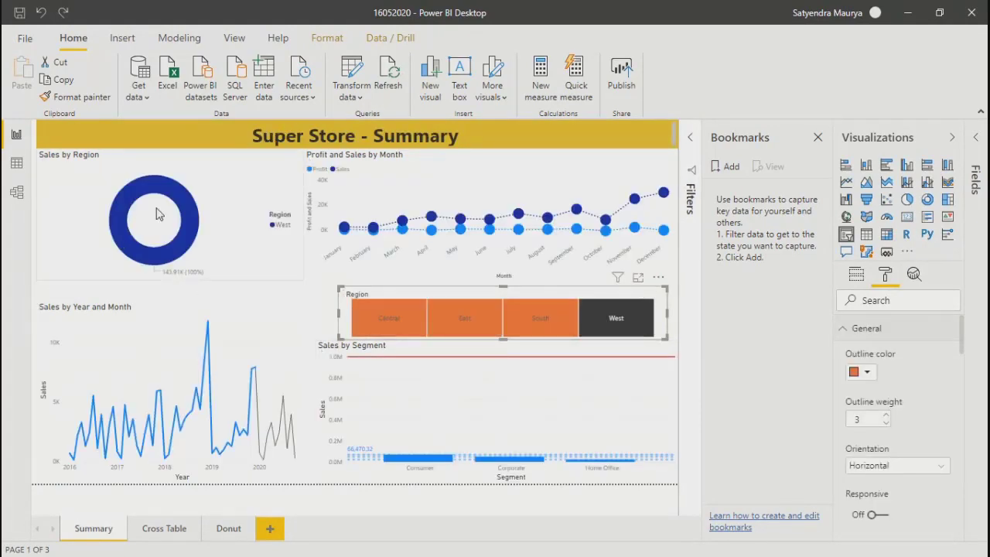
Step: Insert a rectangle shape, place it at about X 0 and Y 188 on the Summary page, and widen it to about 730
left_click(124, 38)
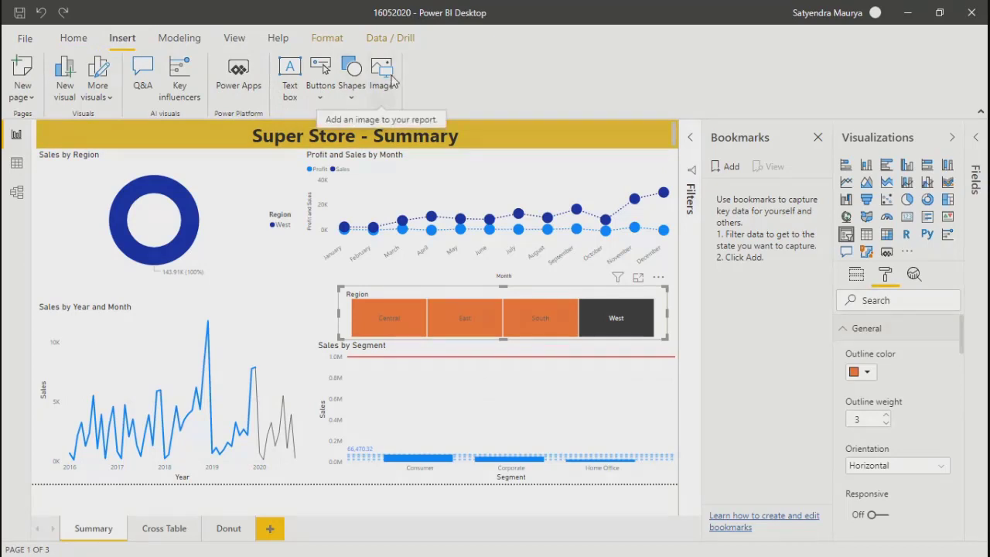
left_click(352, 82)
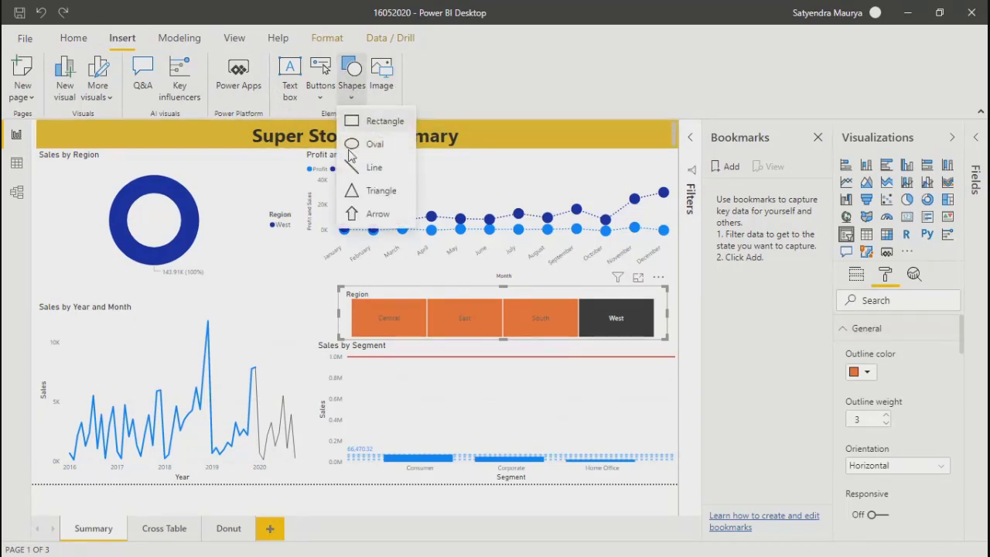
left_click(353, 124)
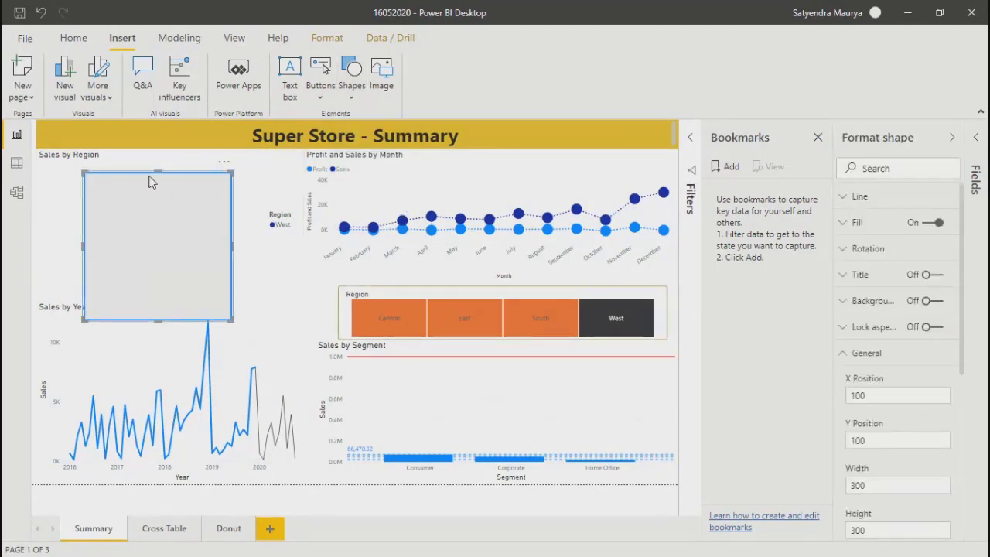
left_click_drag(147, 191, 98, 232)
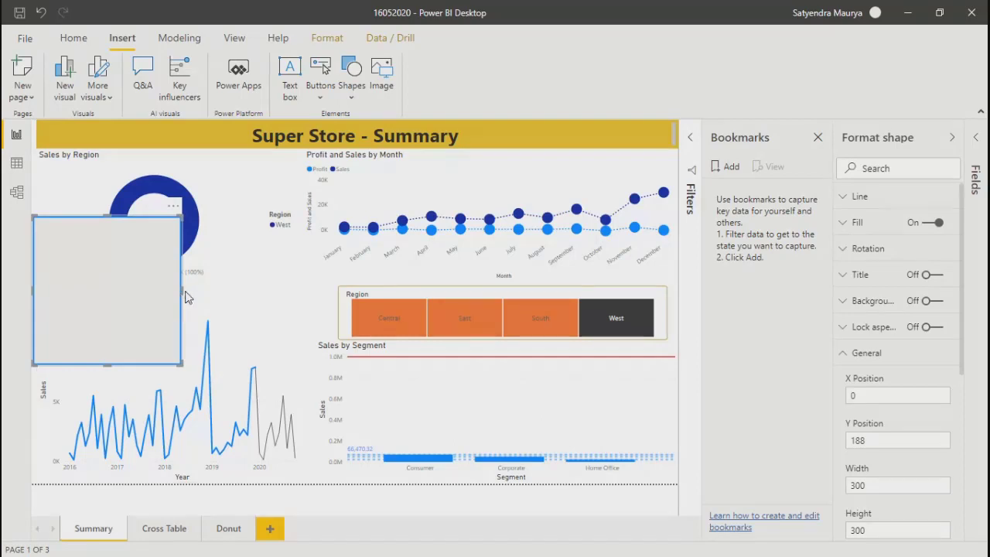
left_click_drag(186, 297, 399, 294)
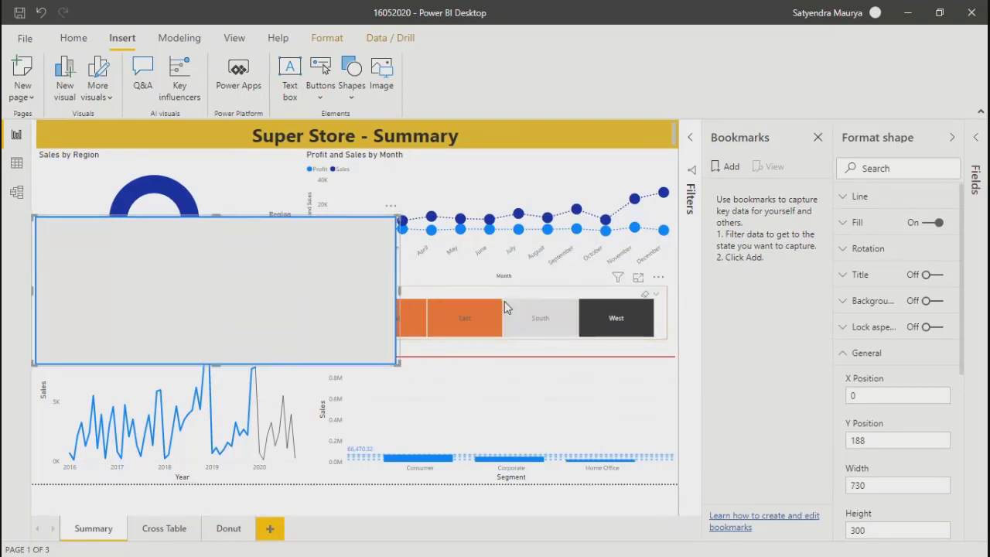
Step: Move the Region slicer onto the rectangle and resize the rectangle to about 687 wide and 248 high
left_click(499, 293)
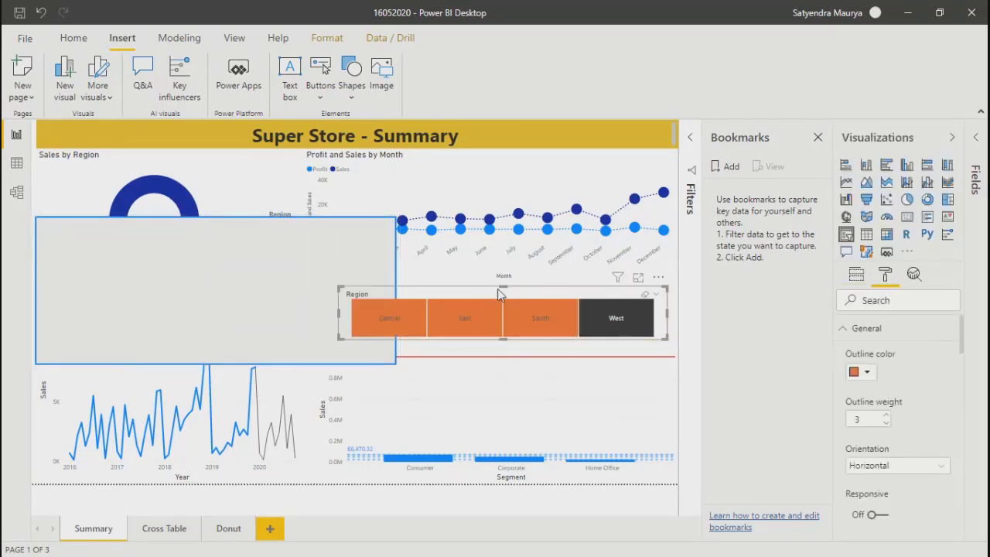
left_click_drag(495, 296, 190, 294)
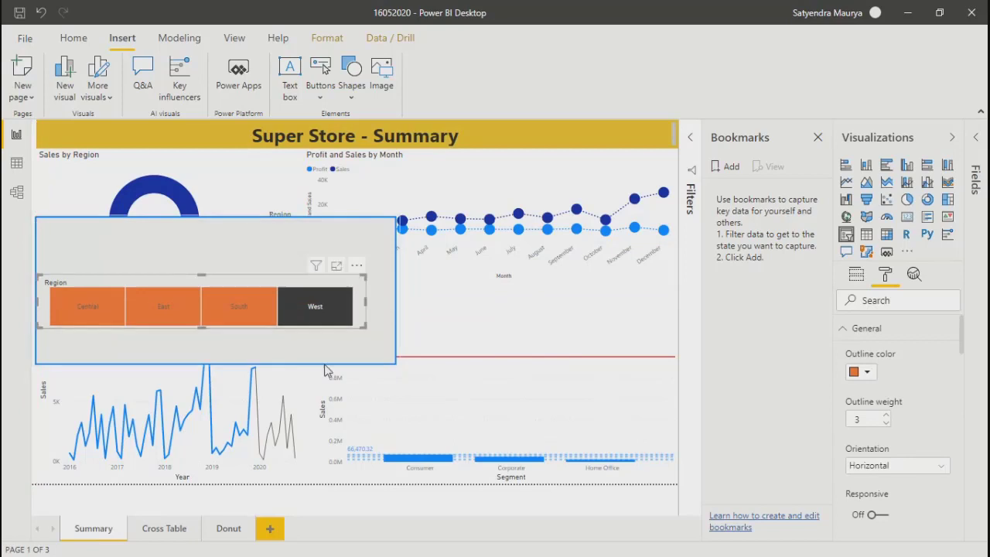
left_click(315, 352)
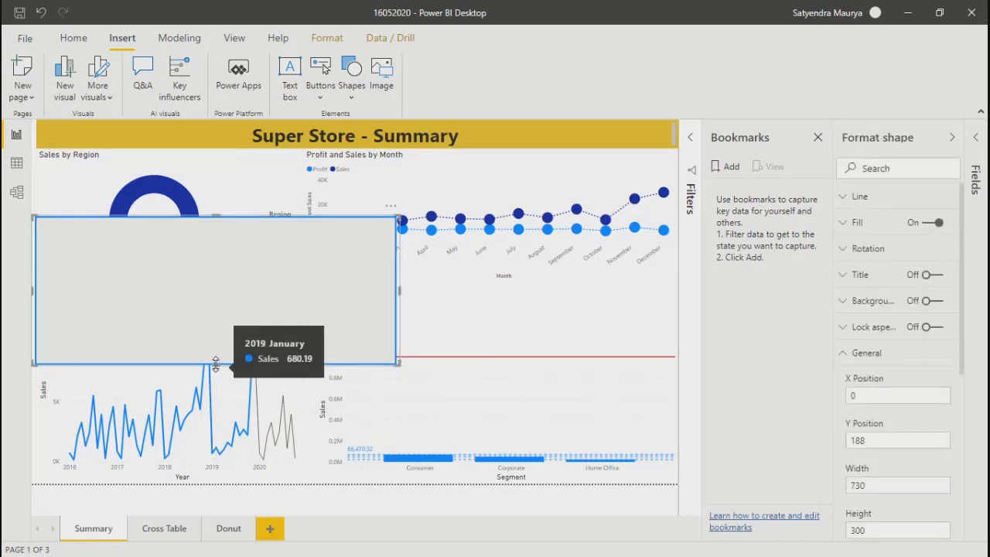
left_click_drag(215, 363, 203, 344)
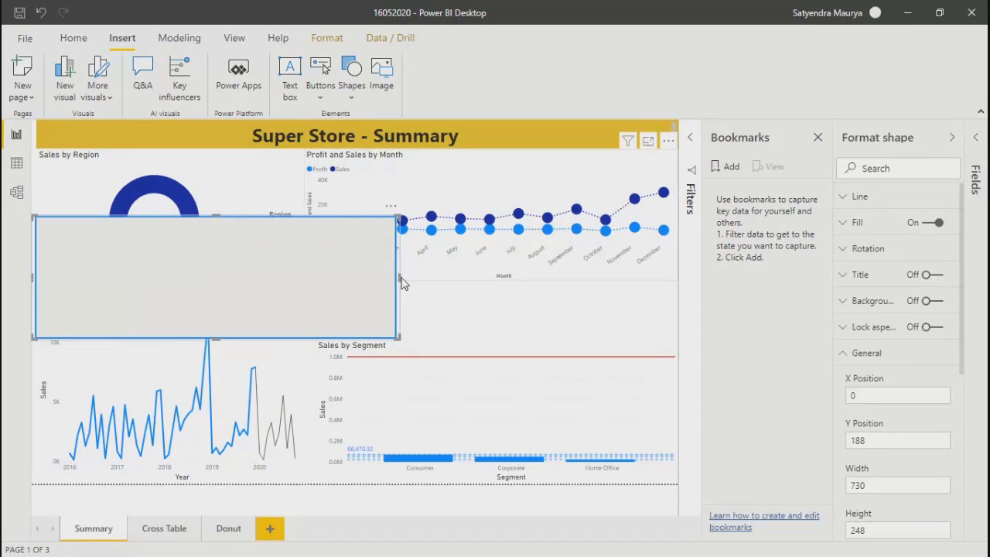
left_click_drag(402, 284, 379, 294)
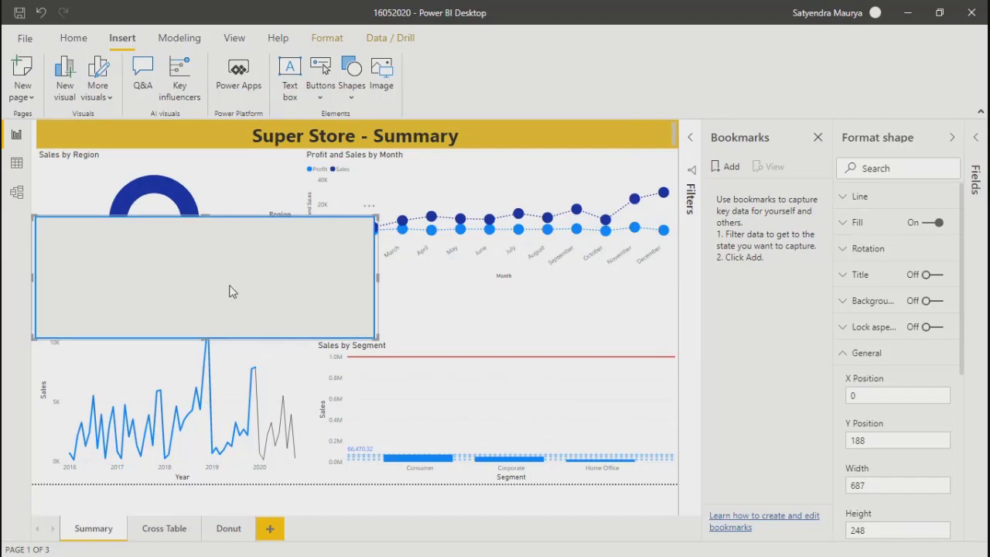
Step: Show the Selection pane and move the Slicer above the Shape in the layer order
left_click(233, 38)
left_click(633, 73)
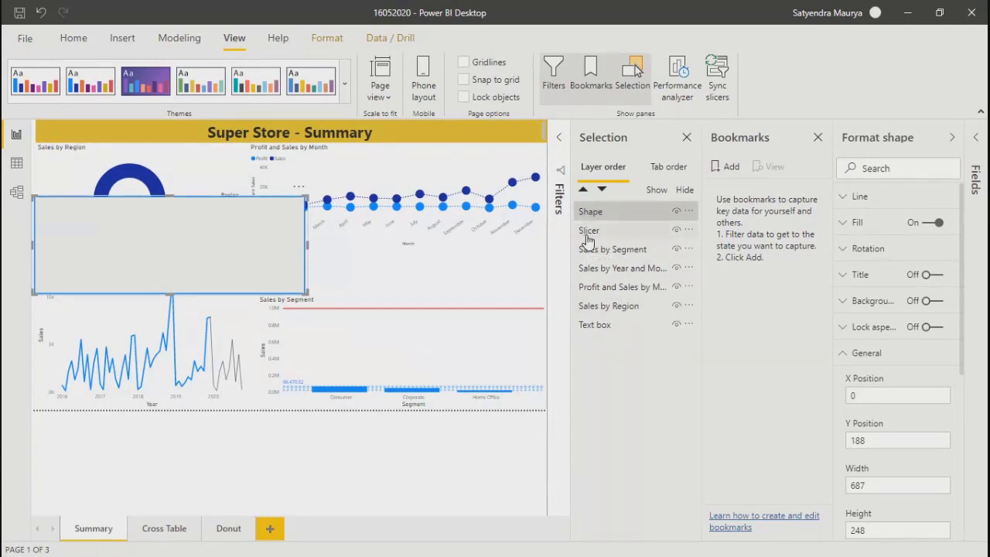
left_click_drag(587, 230, 587, 203)
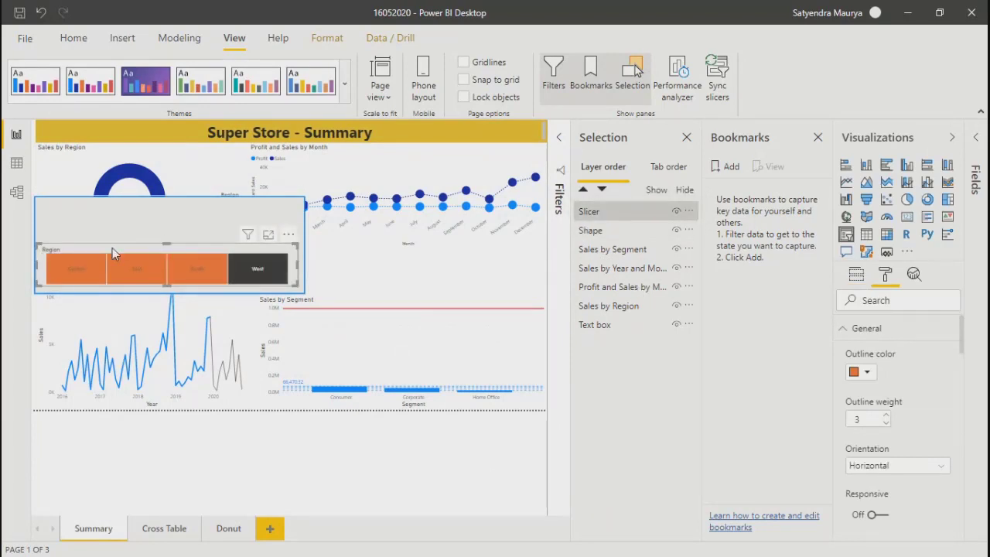
Step: Shift the rectangle slightly inward from the page's left edge and reposition the Region slicer inside its lower part
left_click(135, 215)
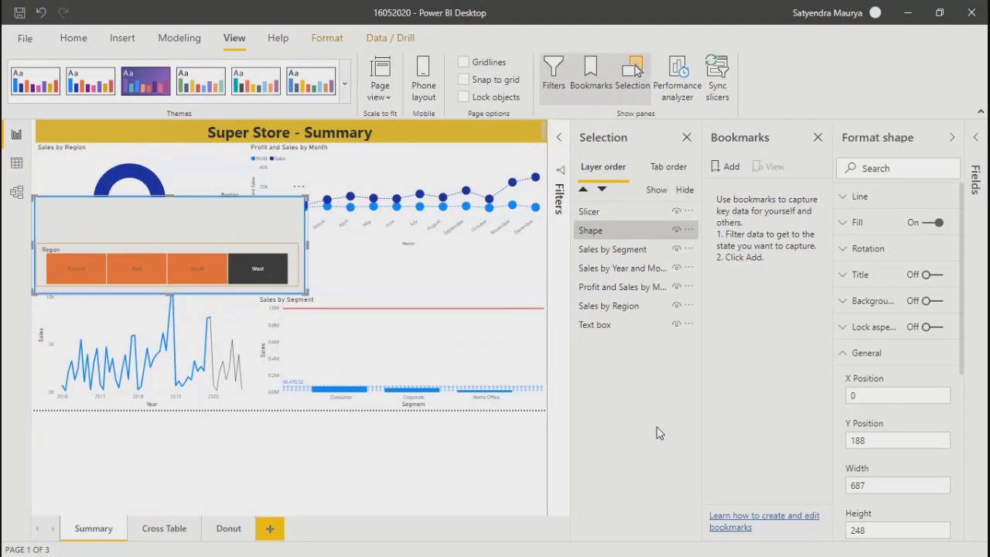
left_click(589, 230)
left_click(335, 42)
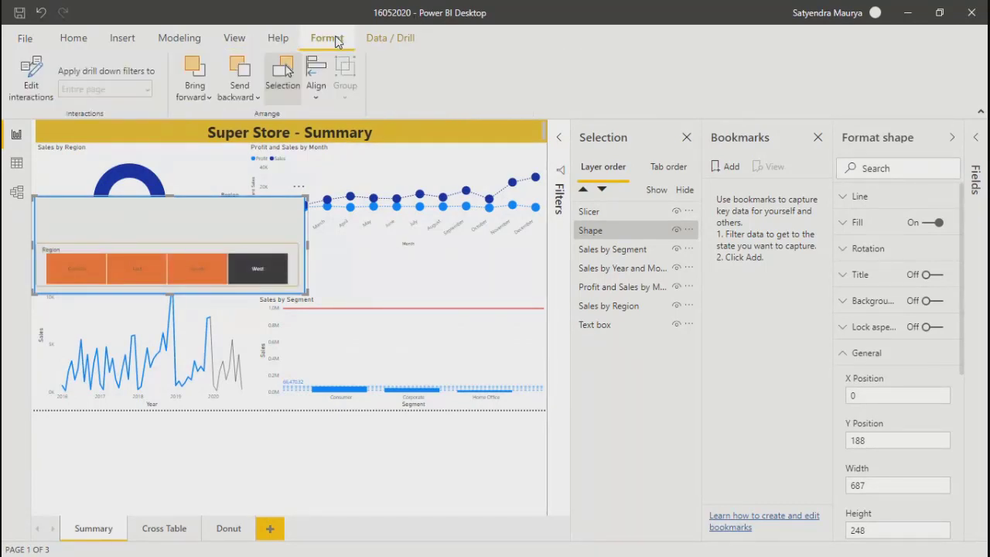
left_click(234, 38)
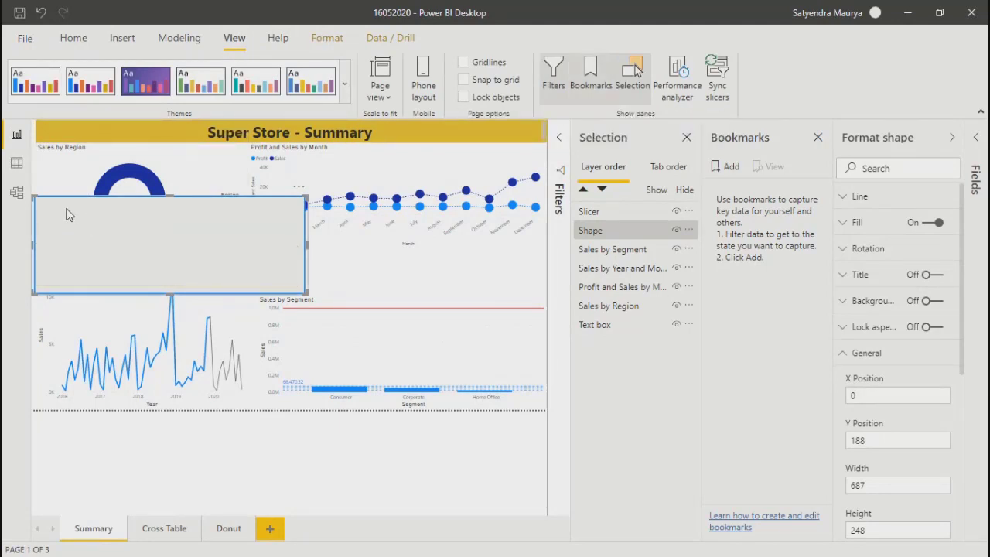
left_click_drag(67, 214, 86, 208)
left_click(164, 247)
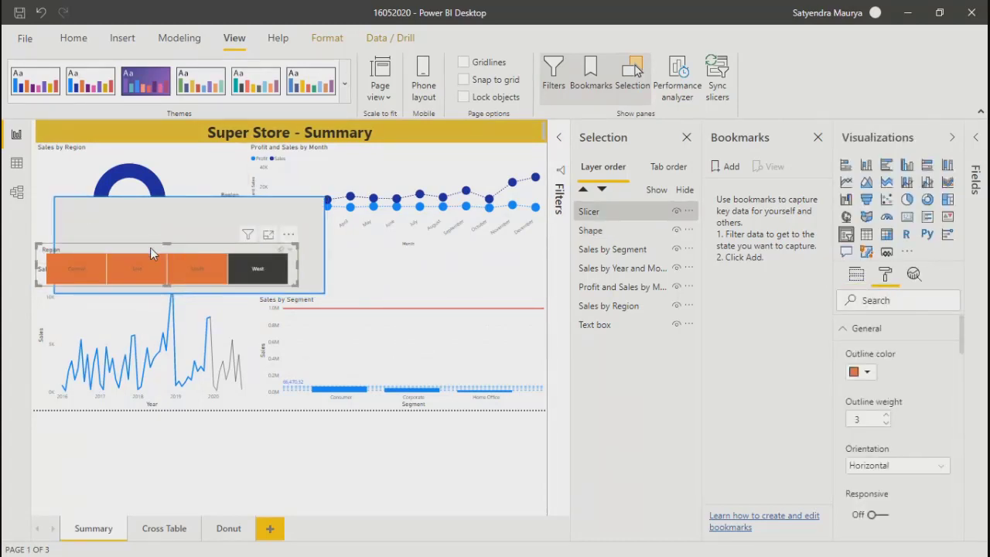
left_click_drag(151, 252, 166, 259)
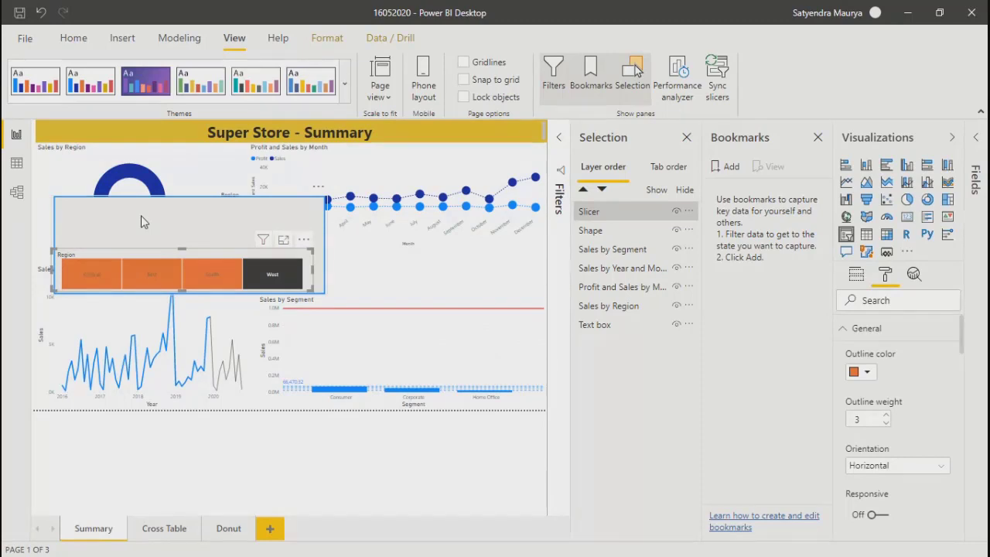
Step: Nudge the Region slicer slightly right and up so it sits centred within the lower part of the rectangle
key("Right")
key("Right")
key("Right")
key("Right")
key("Right")
key("Up")
key("Up")
key("Right")
key("Right")
key("Right")
key("Right")
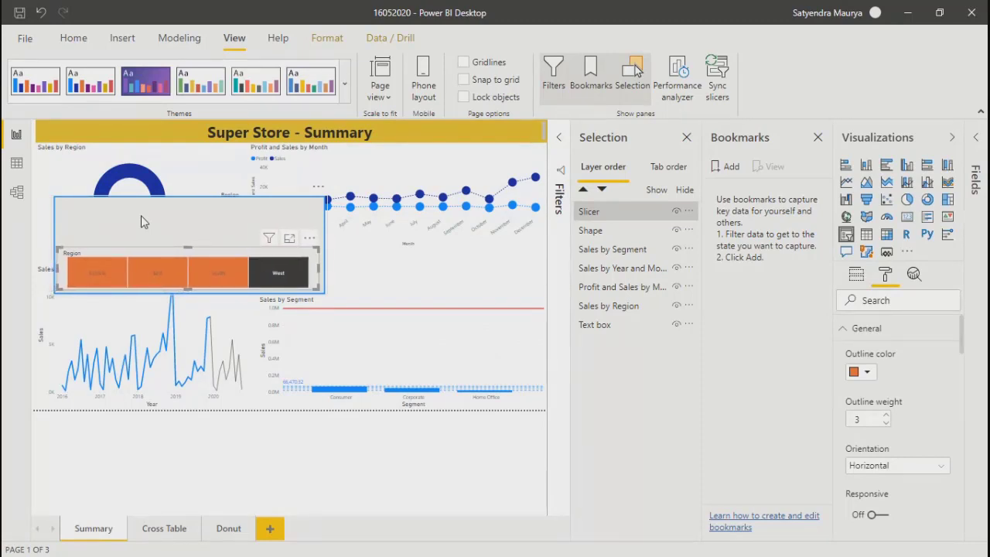
left_click(154, 213)
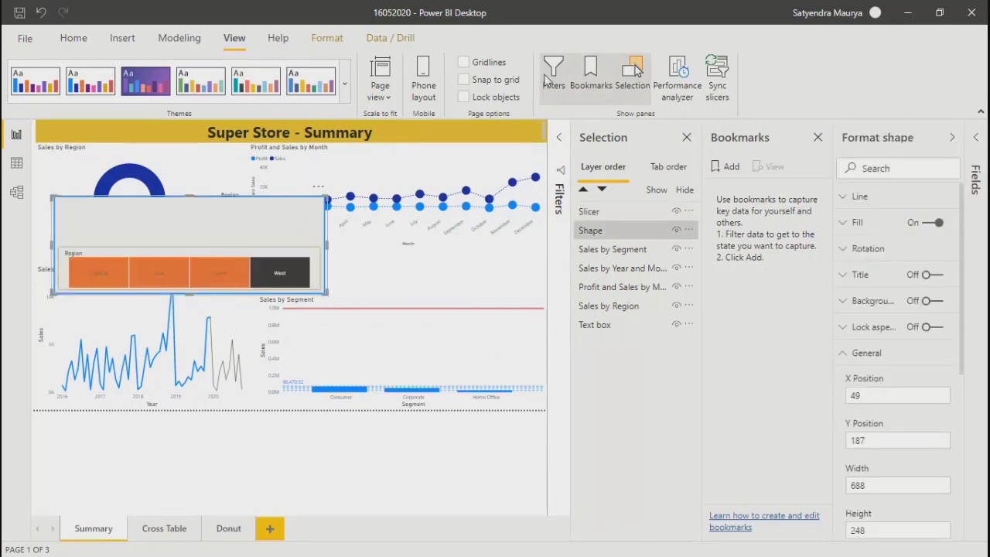
Step: Insert a Back button, widen it to about 358, and place it in the rectangle's upper part at about X 360 and Y 220
left_click(124, 40)
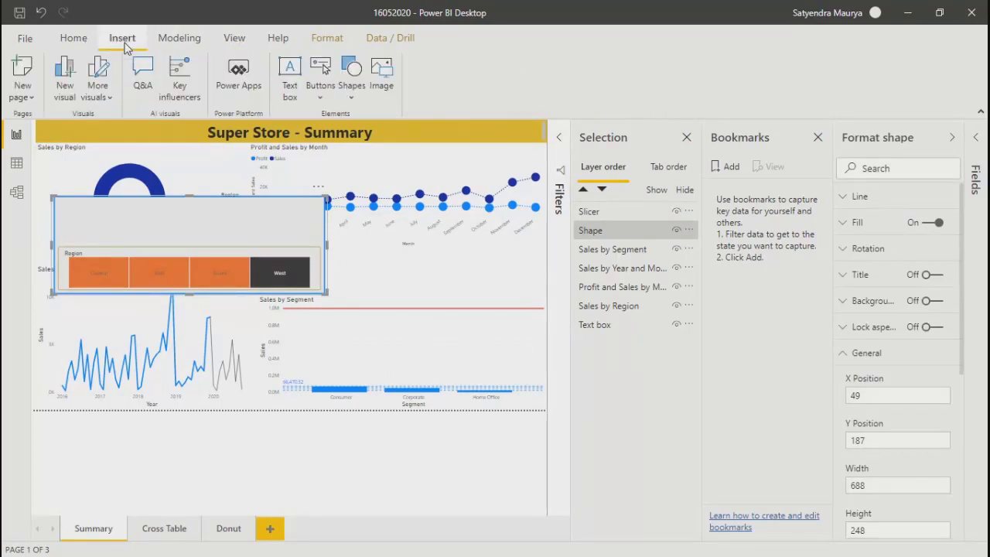
left_click(328, 96)
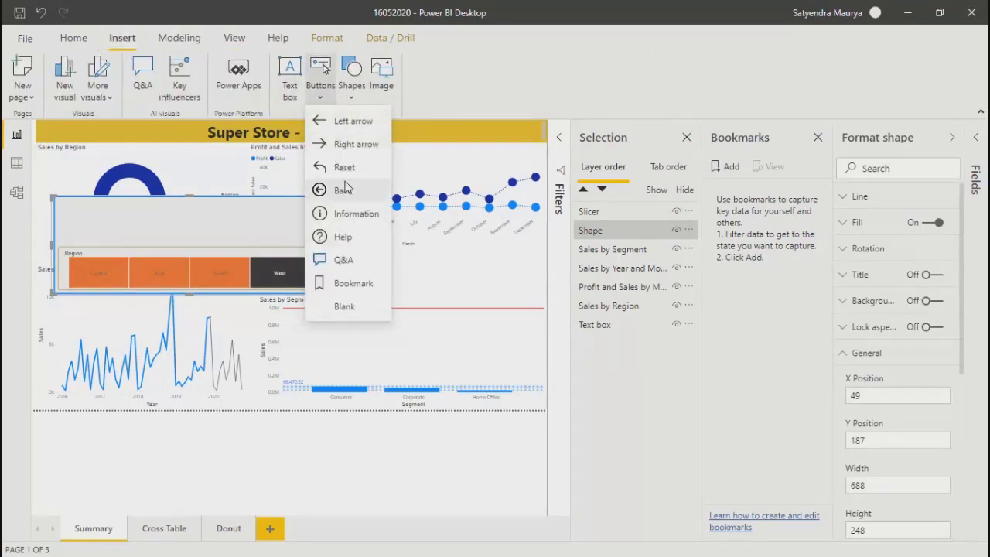
left_click(325, 195)
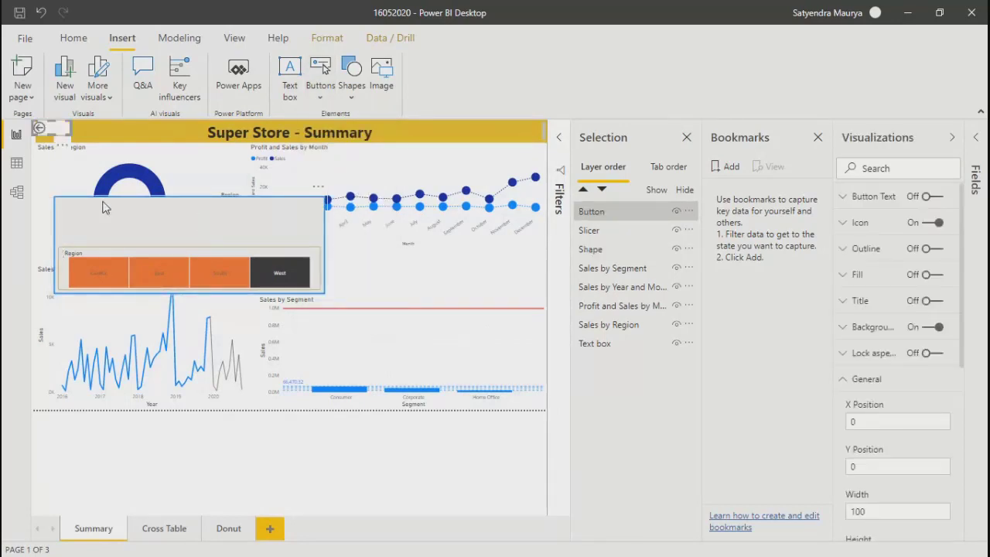
left_click_drag(51, 128, 295, 238)
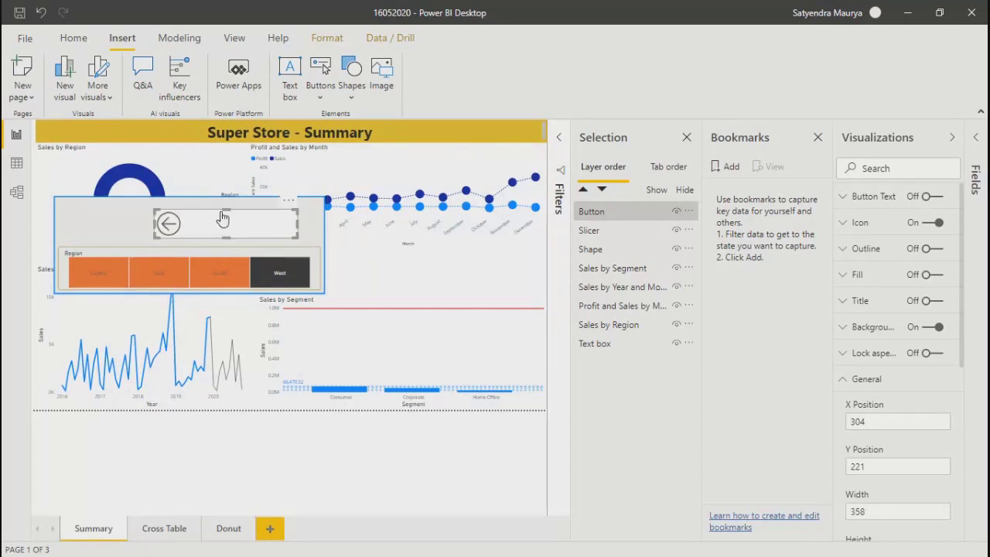
left_click_drag(206, 227, 231, 229)
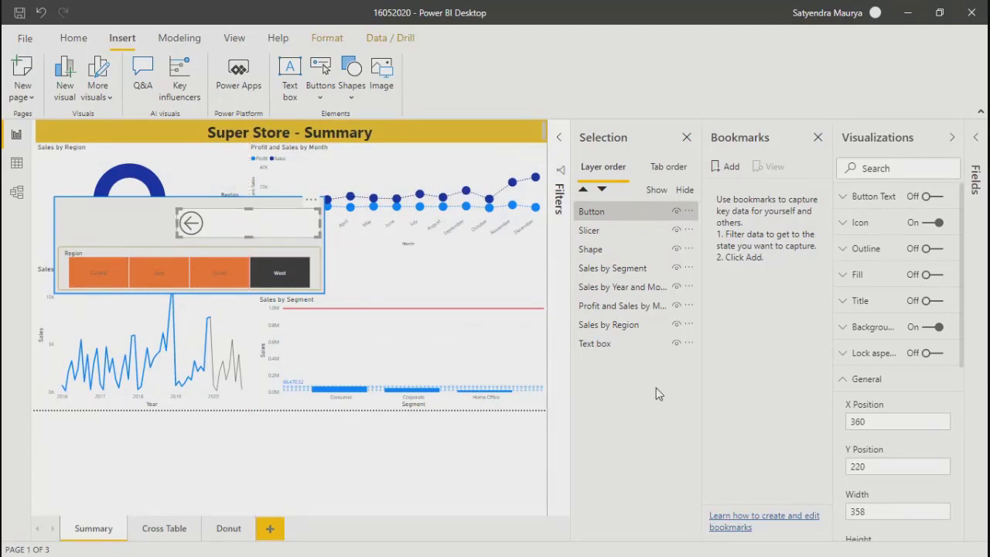
left_click(139, 448)
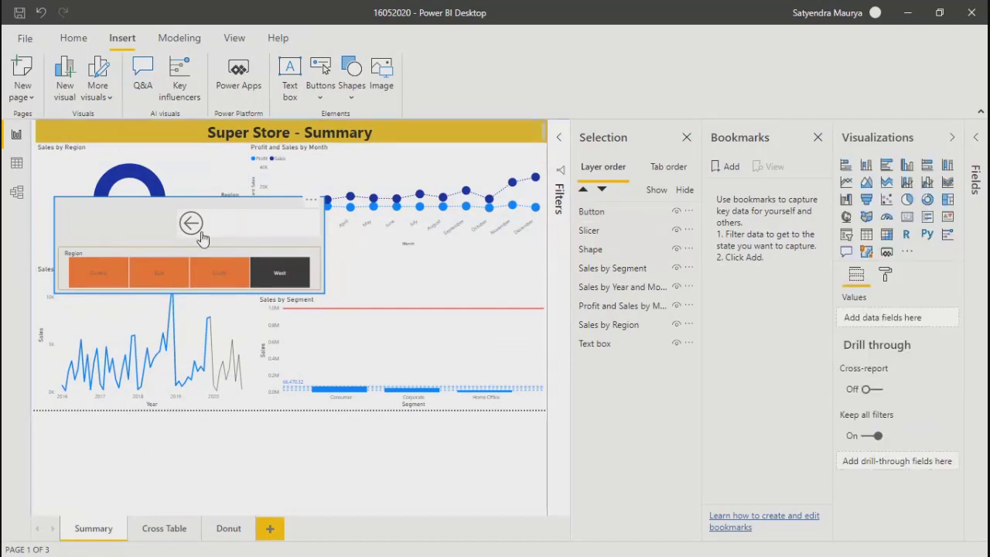
left_click(348, 103)
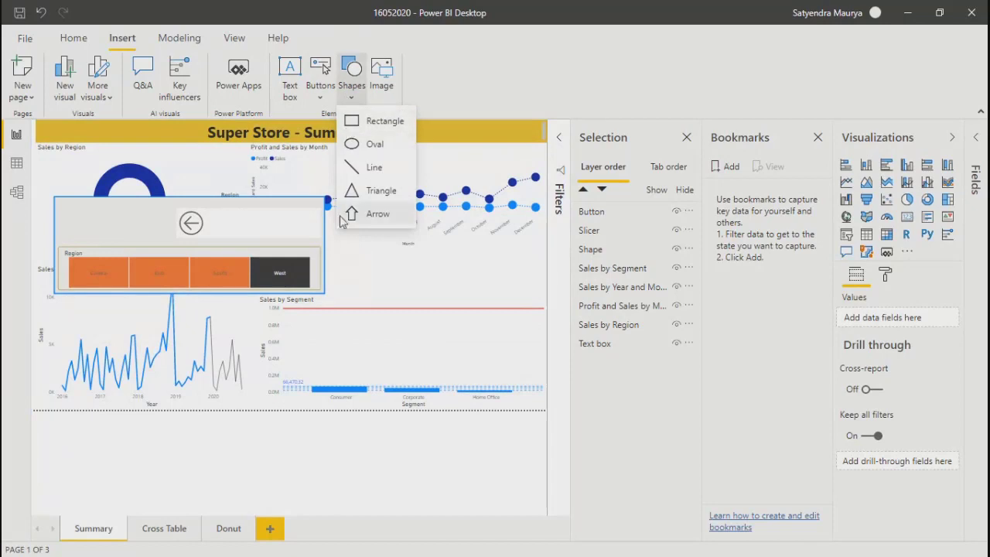
left_click(320, 78)
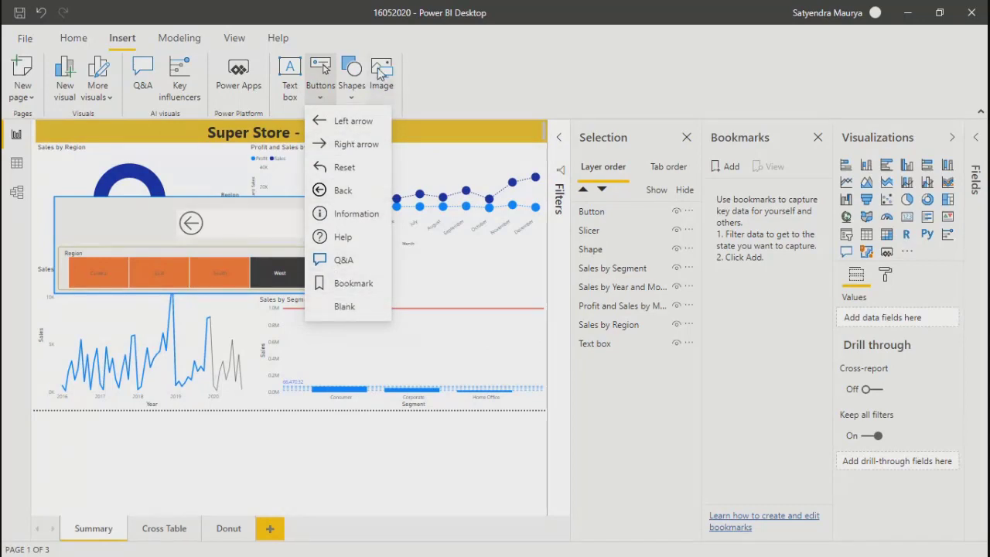
left_click(381, 74)
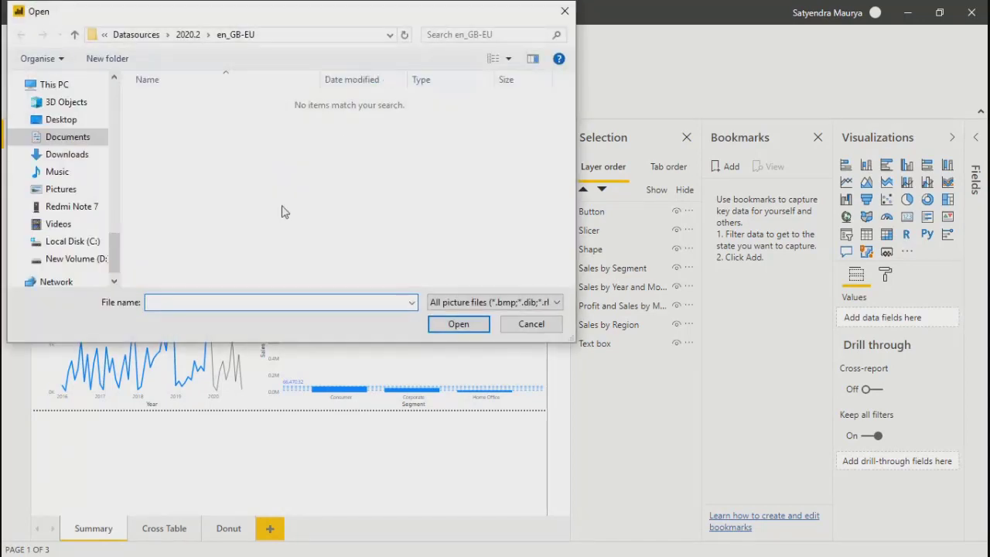
left_click(564, 14)
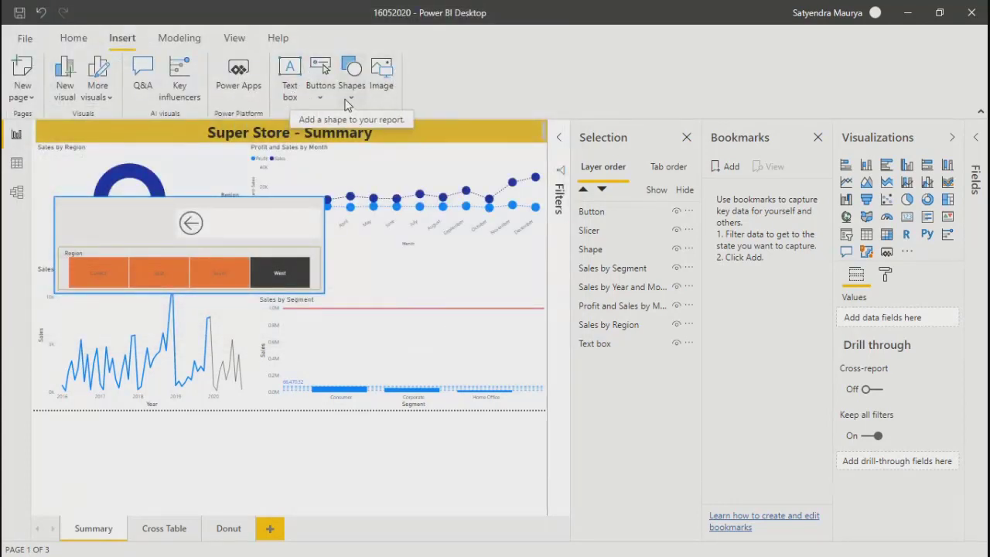
left_click(357, 86)
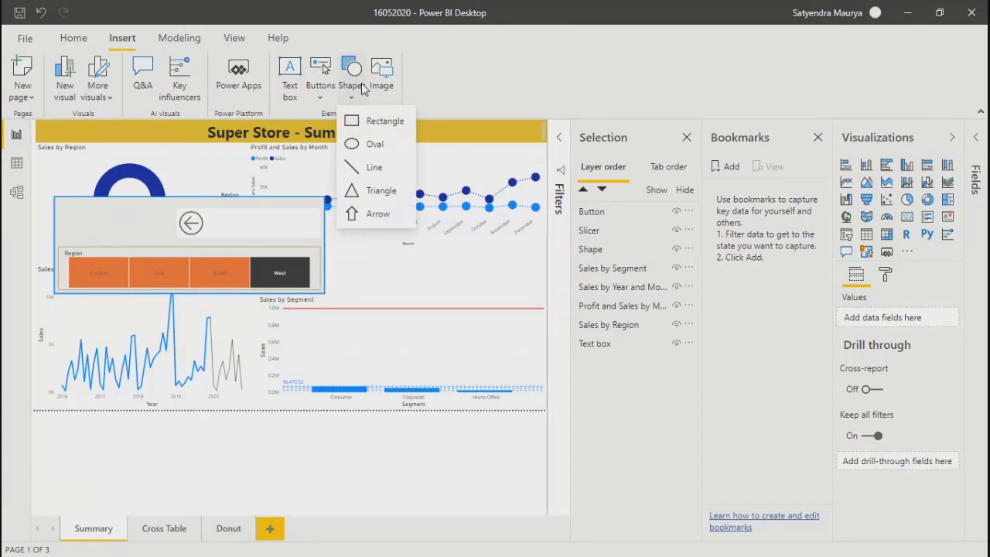
Step: Insert a Right arrow button, move it to the page's left edge beside the rectangle, and make it taller and narrower
left_click(322, 97)
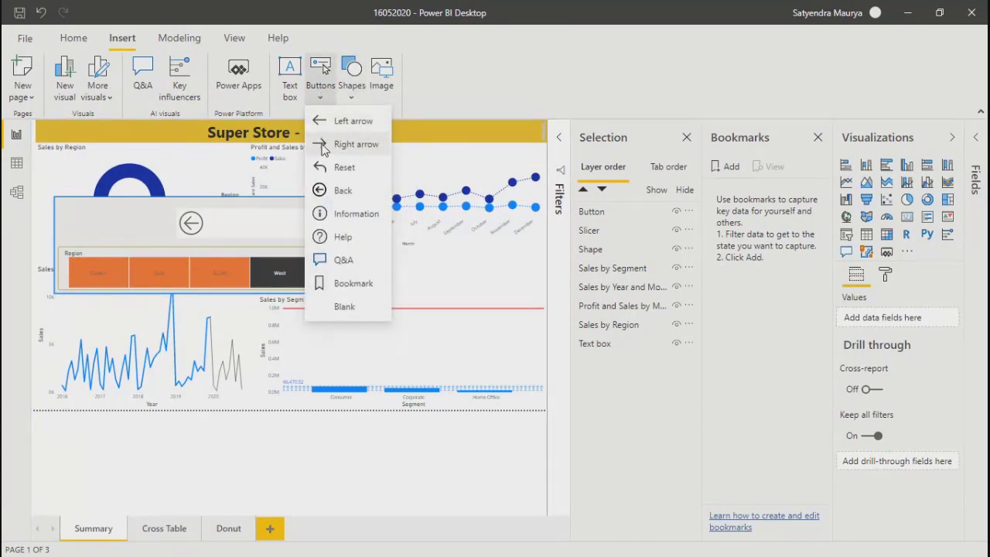
left_click(323, 147)
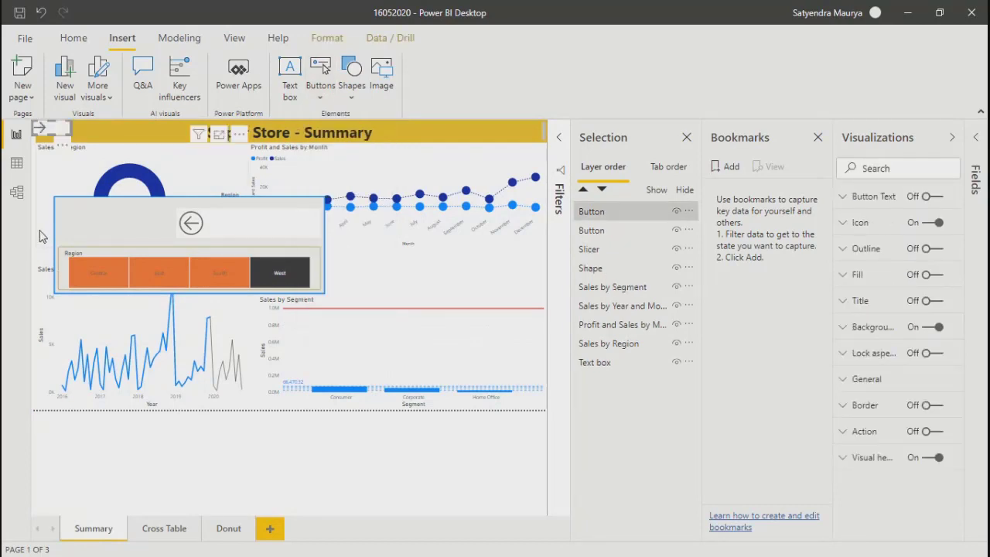
left_click_drag(51, 133, 45, 241)
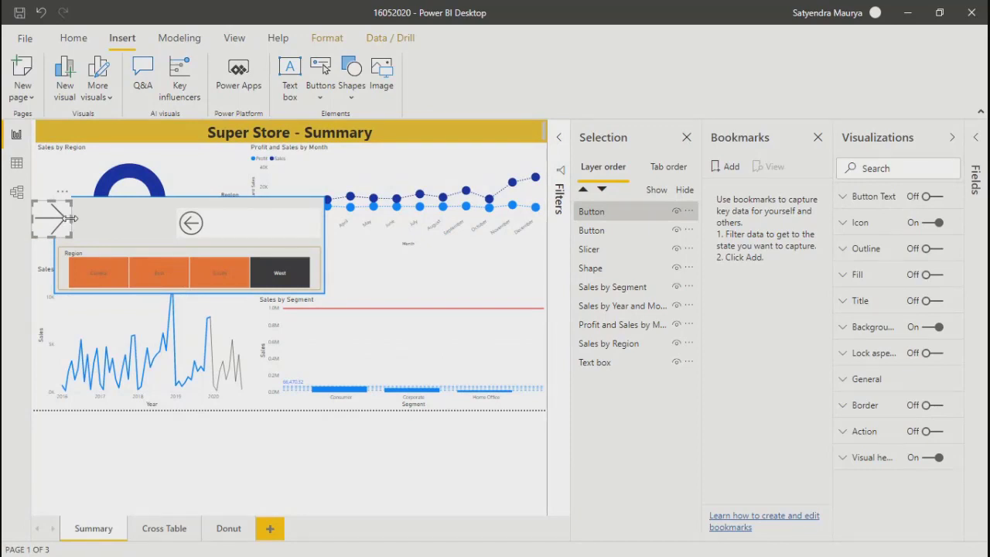
left_click_drag(71, 224, 51, 234)
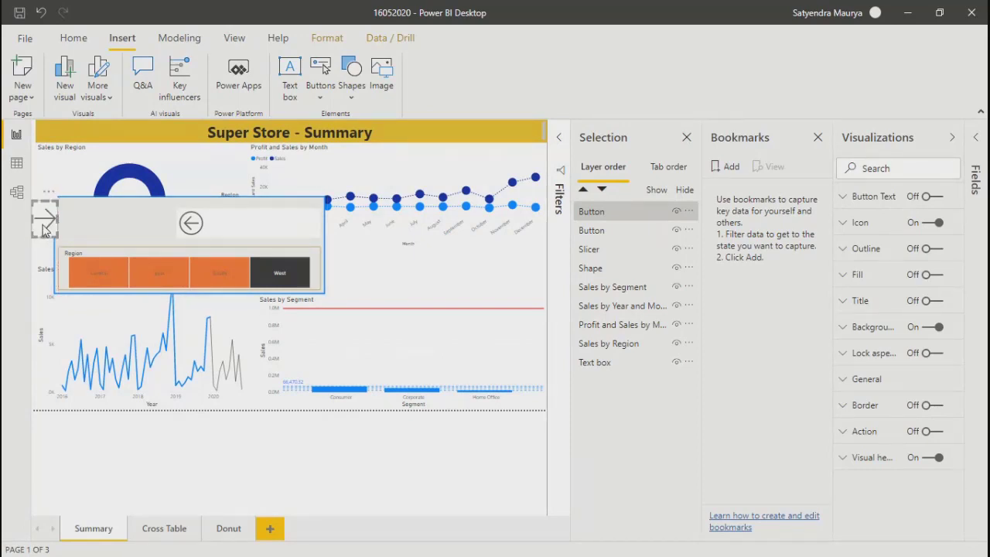
Step: Turn on the right arrow button's outline and fill, and give the outline a dark blue colour with 6% transparency
left_click(938, 249)
left_click(936, 275)
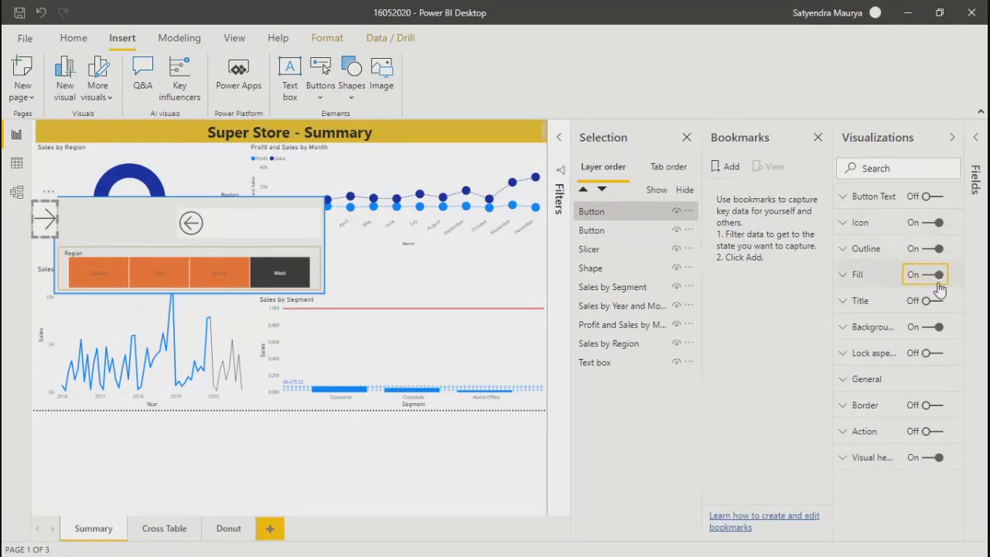
left_click(848, 279)
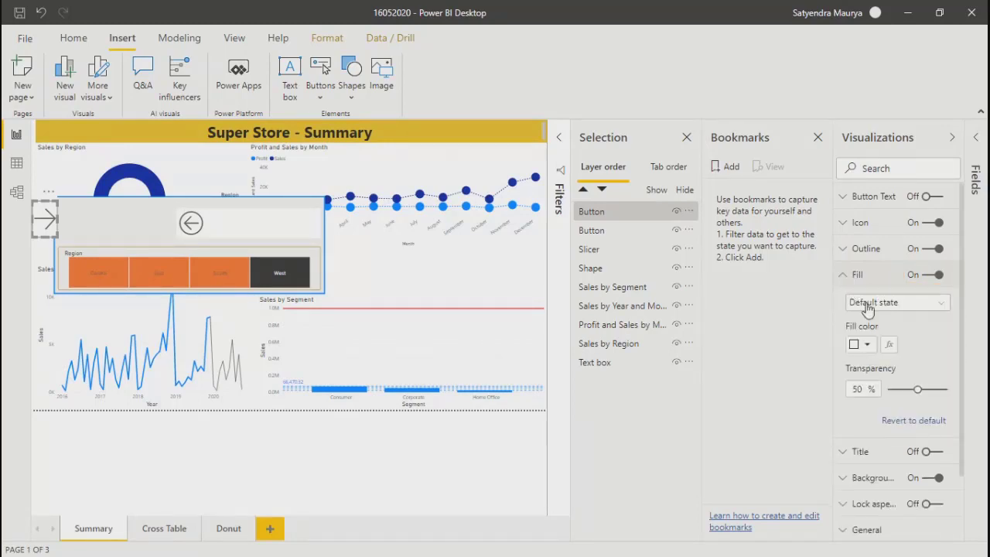
left_click(841, 253)
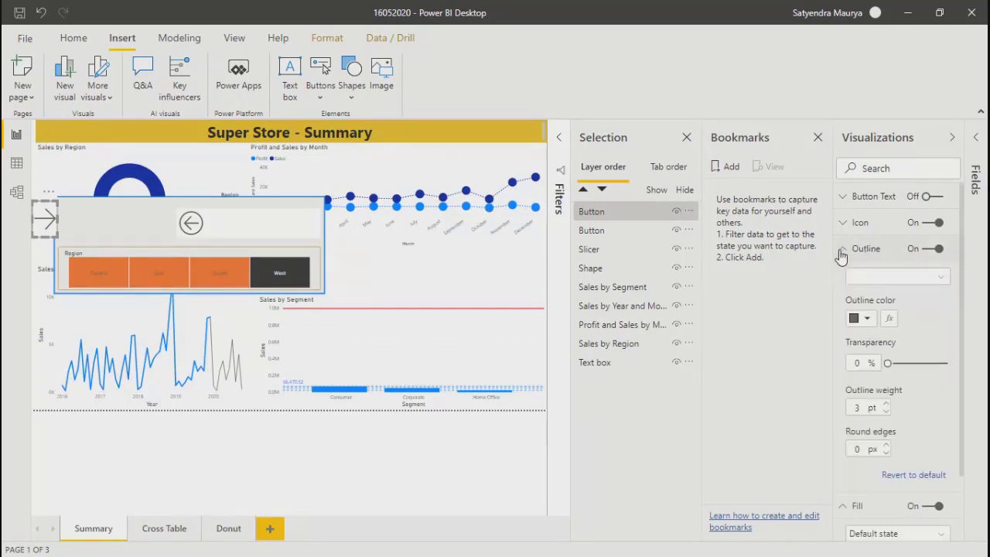
left_click(869, 319)
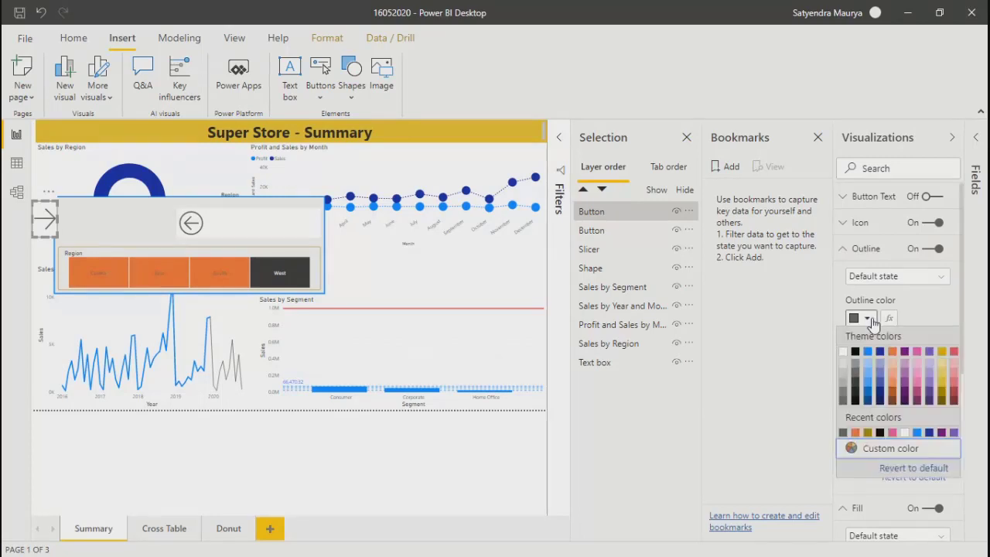
left_click(868, 396)
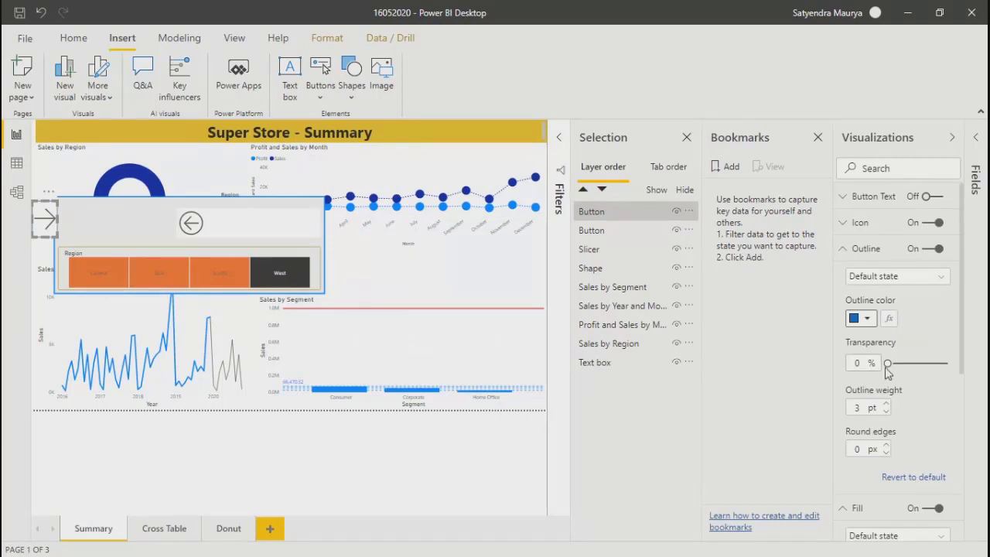
left_click_drag(907, 364, 933, 363)
left_click(892, 362)
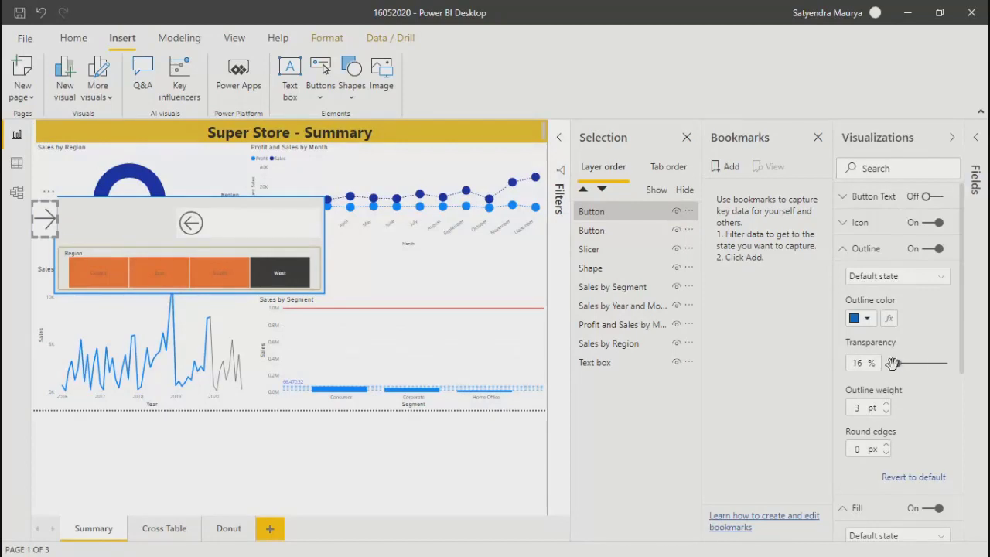
Step: Set the right arrow button's outline weight to 24 pt and its round edges to 4 px
left_click(887, 404)
left_click(887, 405)
left_click(886, 404)
left_click(886, 405)
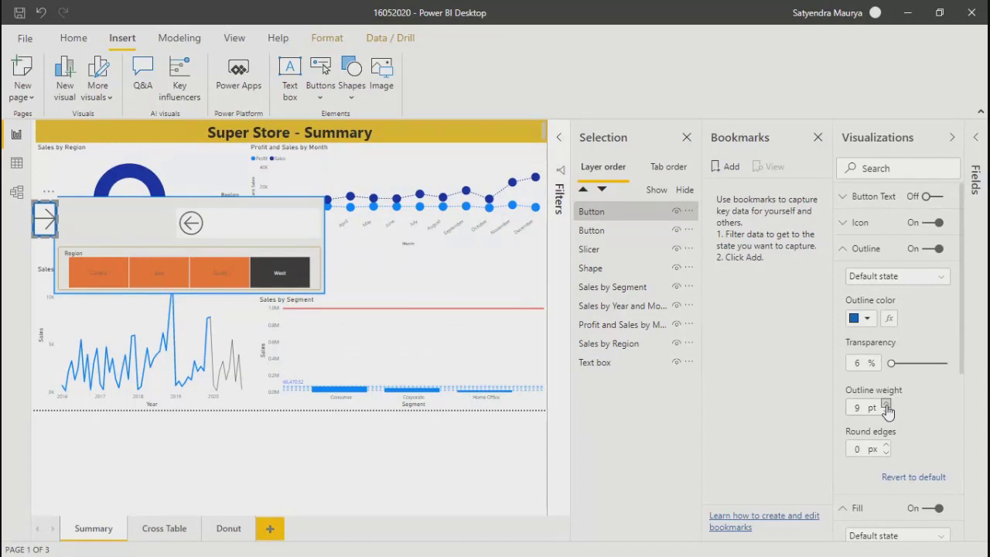
key("Up")
key("Up")
key("Up")
key("Up")
key("Up")
key("Up")
key("Up")
key("Up")
key("Up")
key("Up")
key("Up")
key("Up")
key("Up")
key("Up")
key("Up")
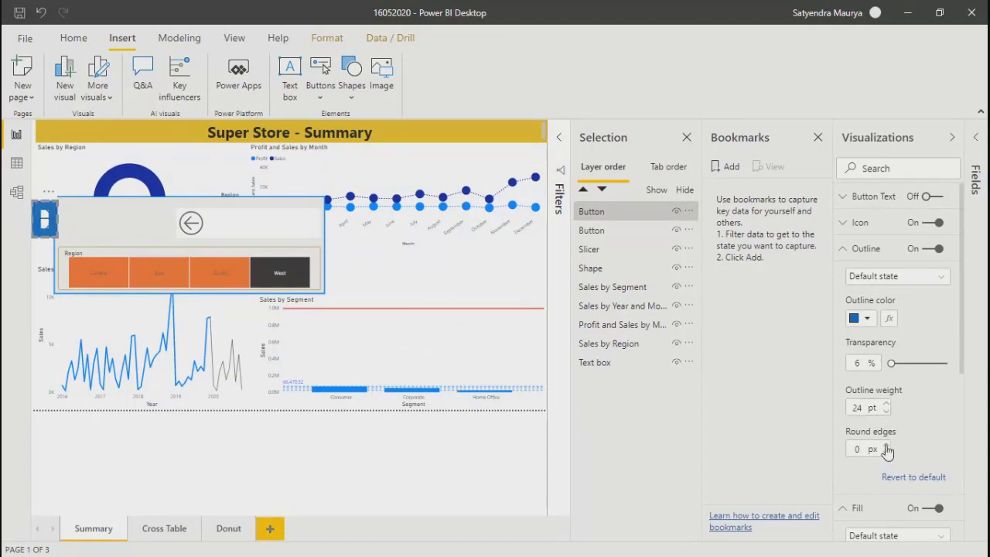
left_click(845, 516)
scroll(913, 491, "down", 3)
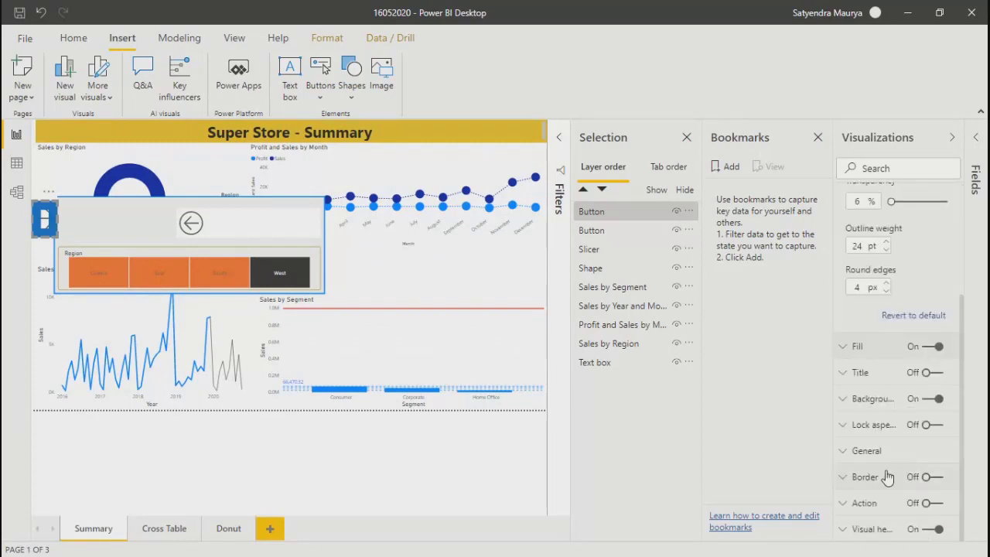
Step: Set the right arrow button's default-state fill colour to the same dark blue as its outline
left_click(846, 350)
left_click(882, 375)
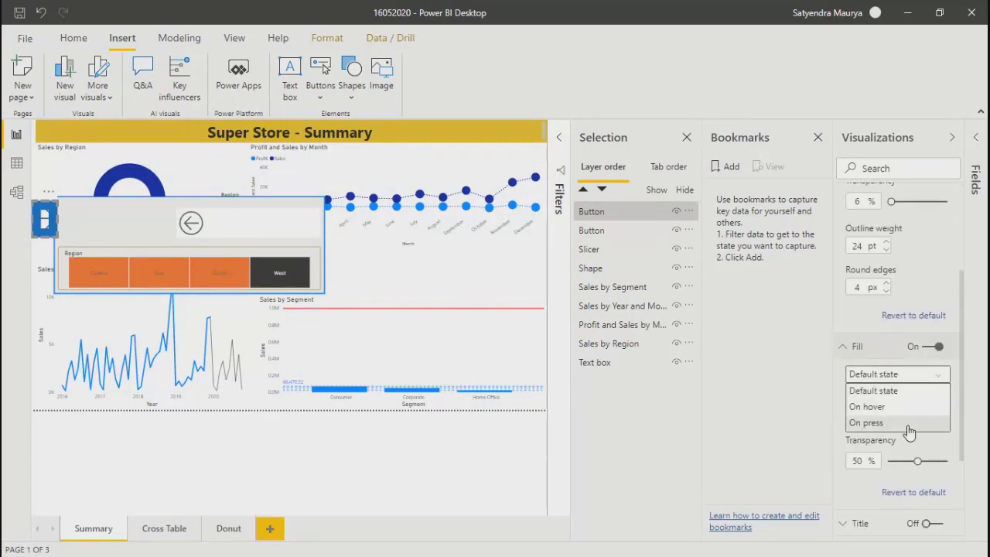
left_click(933, 451)
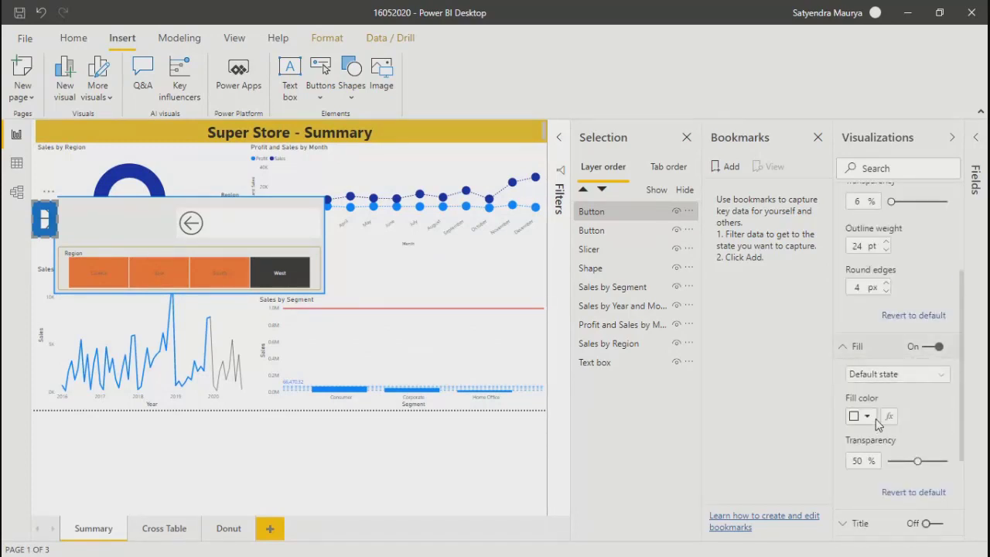
left_click(868, 418)
left_click(868, 418)
left_click(868, 418)
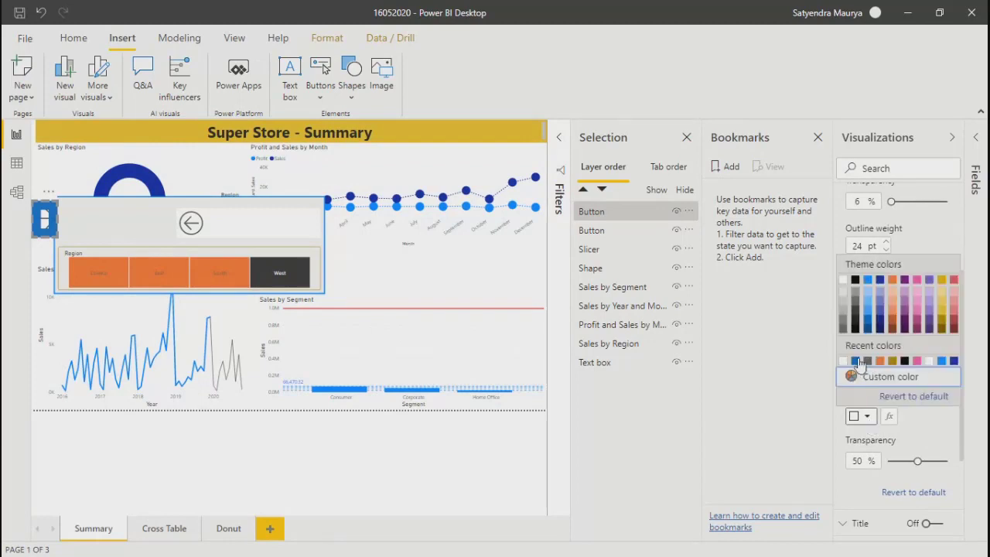
left_click(855, 360)
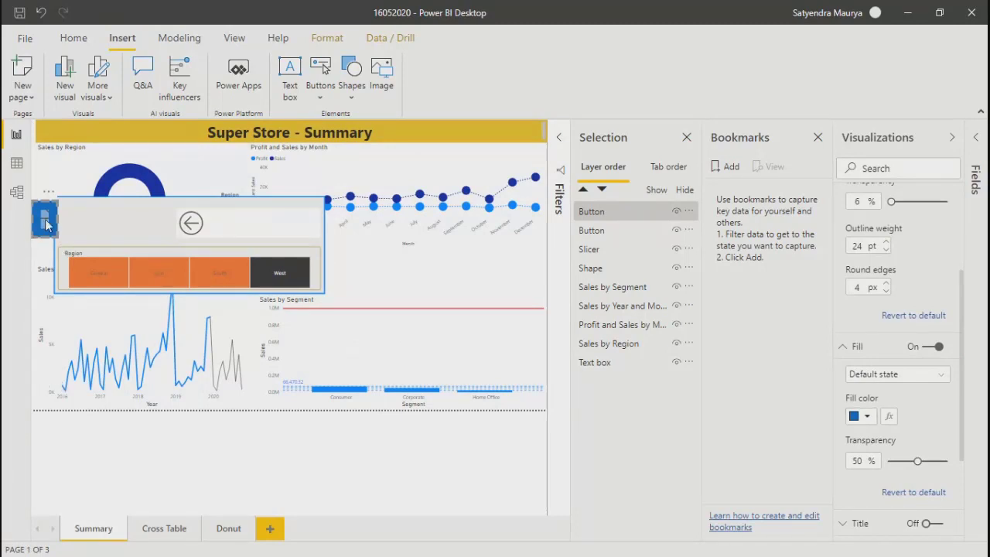
left_click(868, 417)
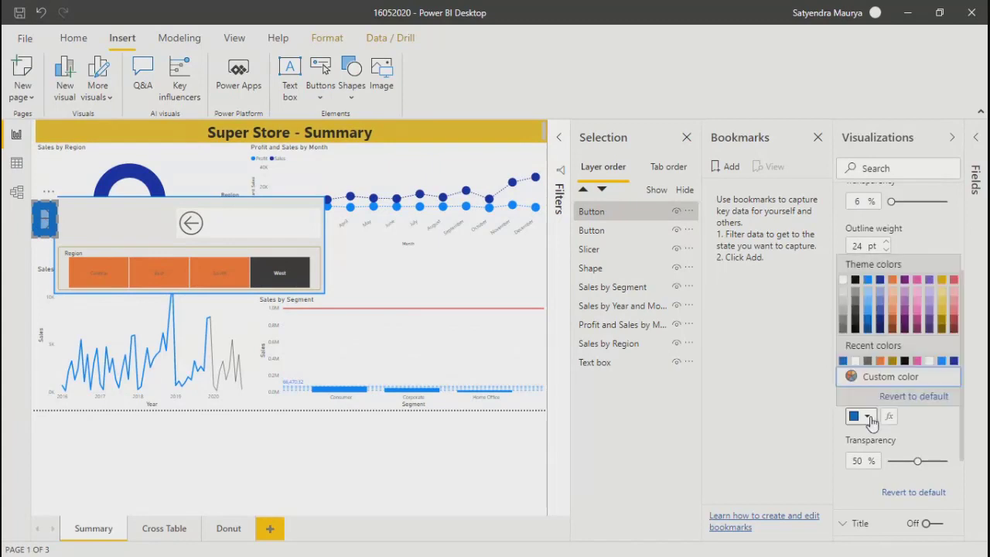
left_click(921, 435)
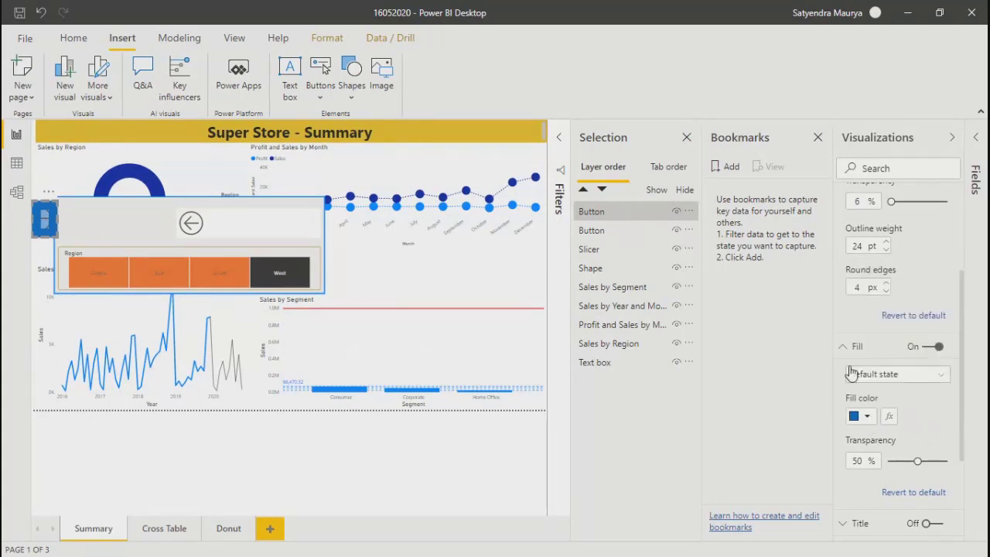
Step: Turn off both the fill and the outline of the right arrow button
left_click(927, 349)
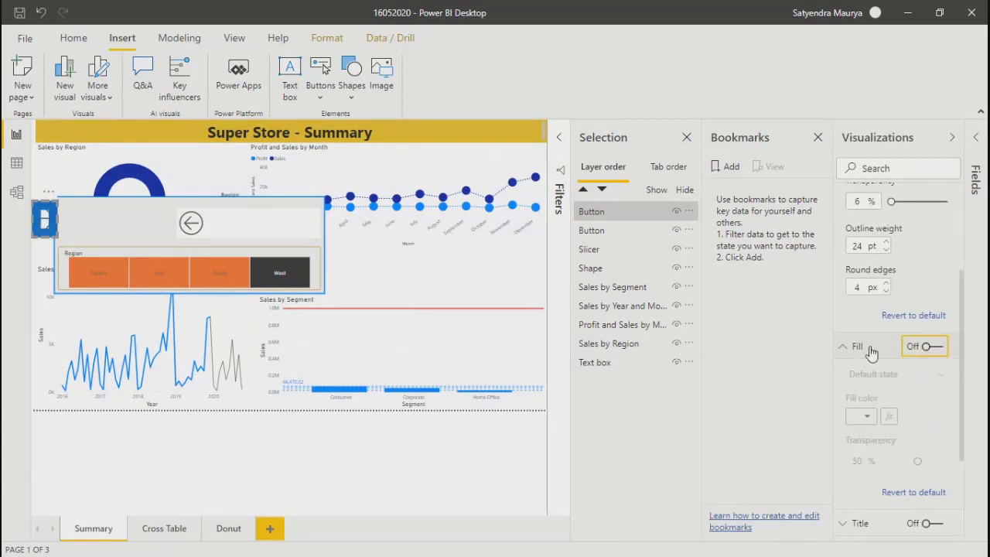
scroll(874, 341, "up", 1)
scroll(874, 340, "up", 1)
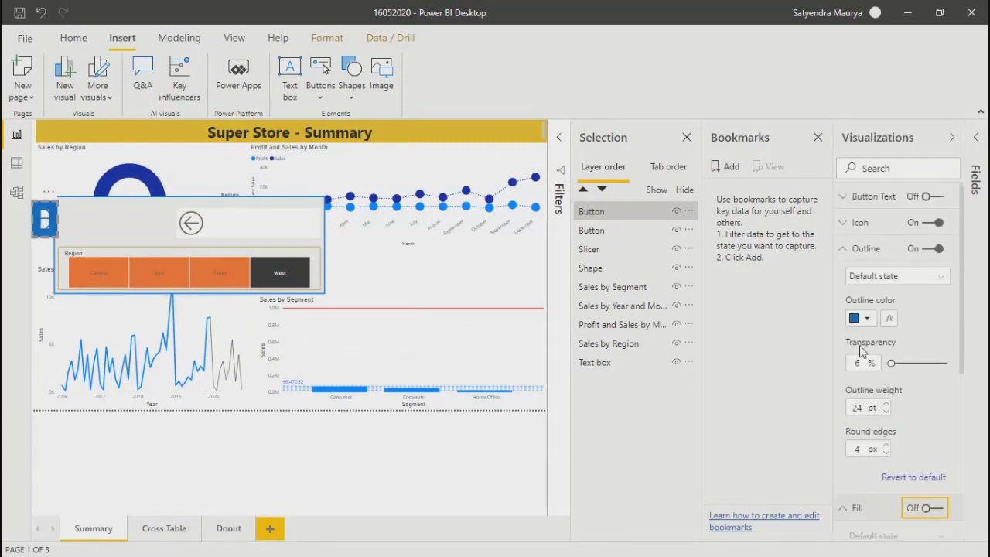
left_click(930, 248)
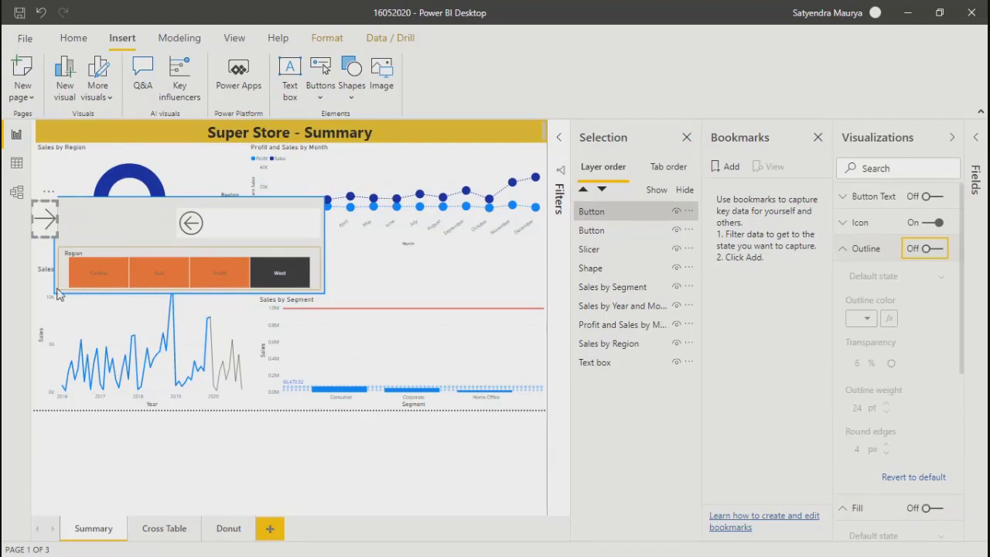
Step: Nudge the rectangle shape slightly to the right, clear of the right arrow button
left_click(56, 244)
left_click(75, 255)
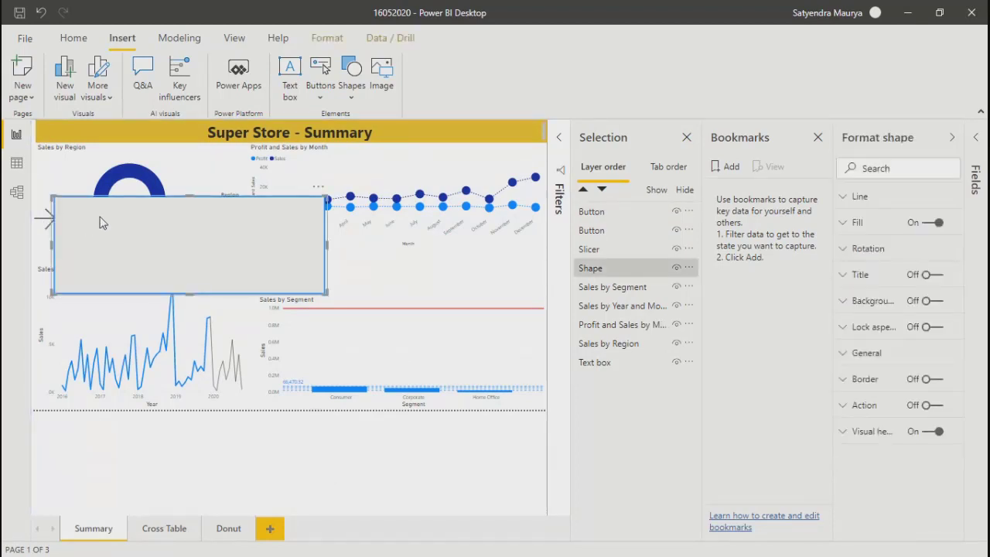
key("Right")
key("Right")
key("Right")
key("Right")
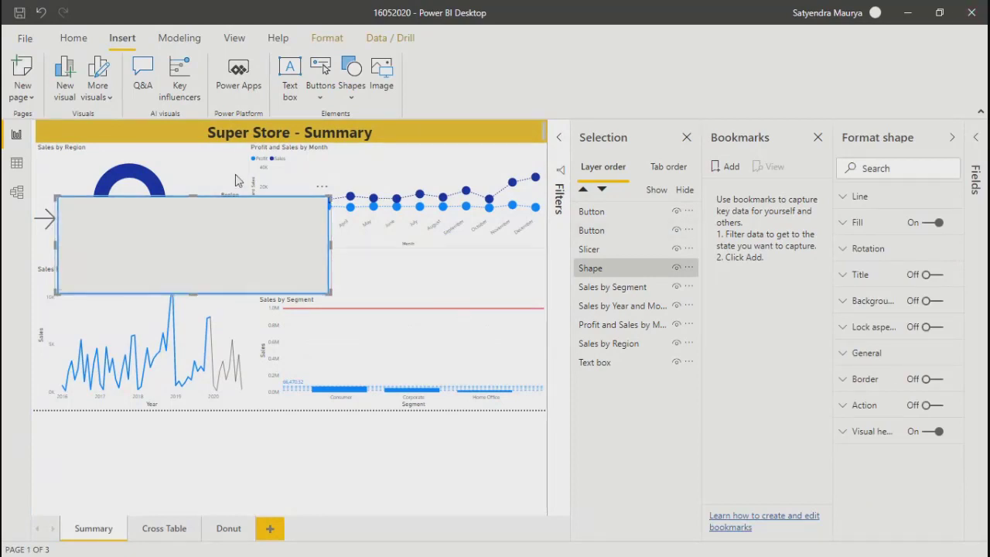
left_click(87, 483)
Step: Make the Back button taller and narrow it to fit the rectangle's upper-right corner above the Region slicer
left_click(241, 221)
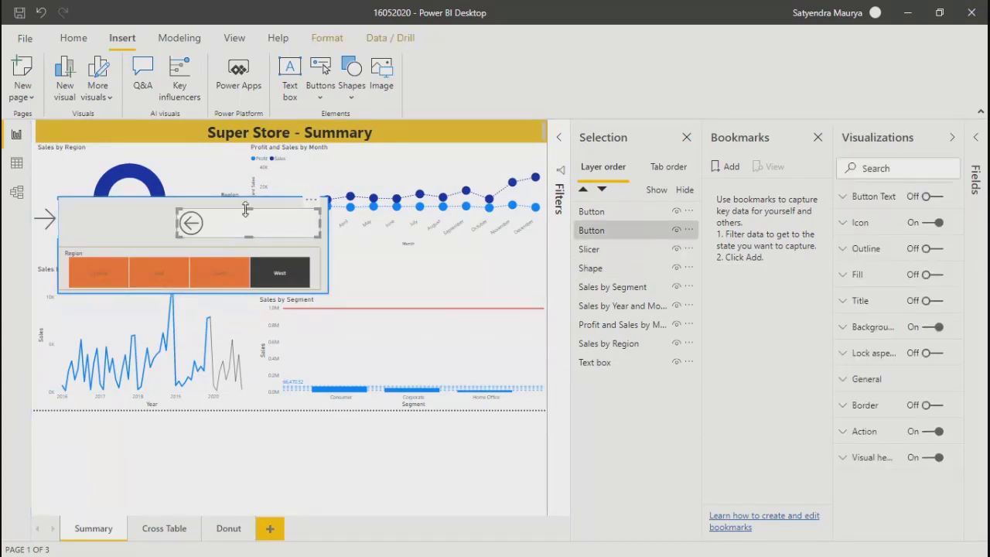
left_click_drag(246, 207, 246, 200)
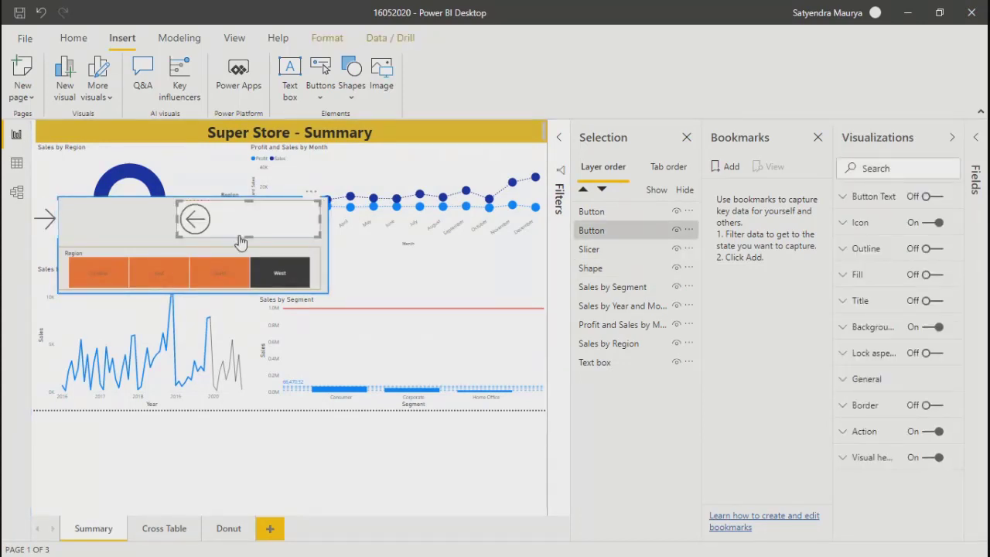
left_click_drag(249, 237, 250, 246)
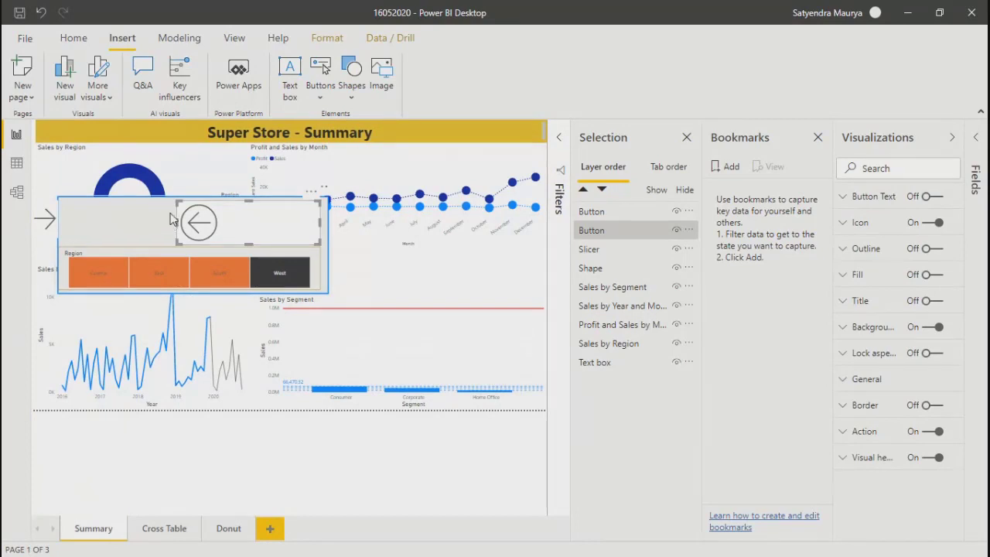
left_click_drag(171, 221, 287, 238)
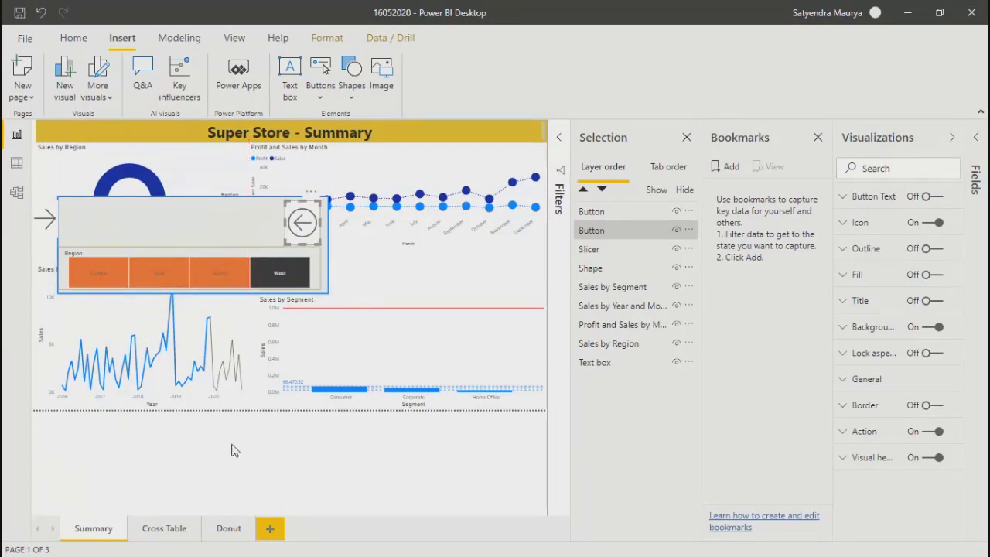
left_click(232, 450)
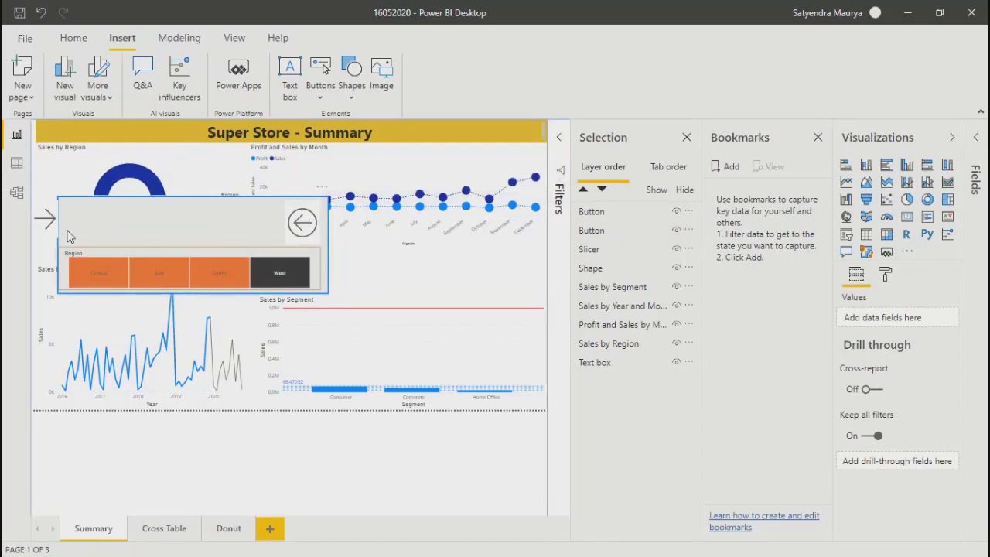
Step: Shift the Region slicer slightly right to centre it within the rectangle
left_click(325, 252)
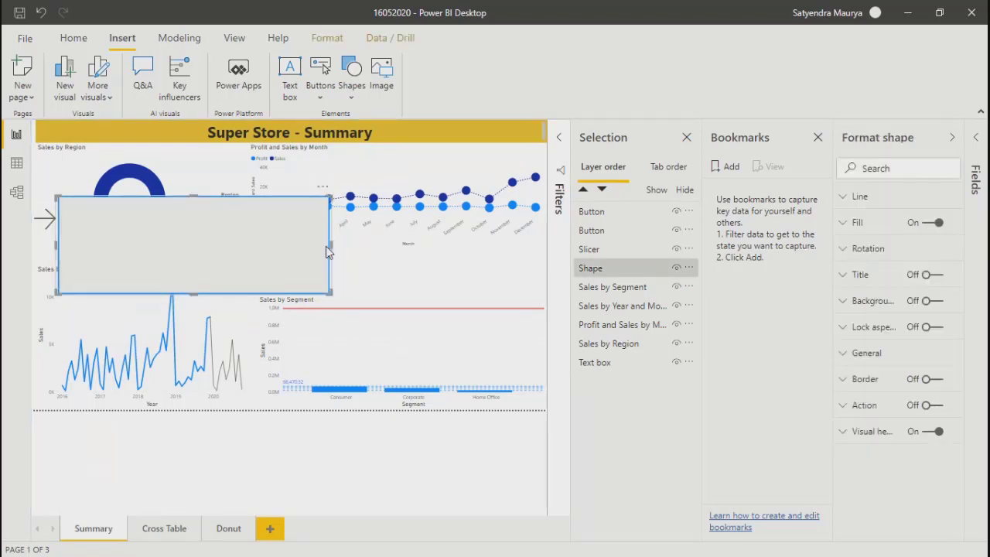
left_click(240, 474)
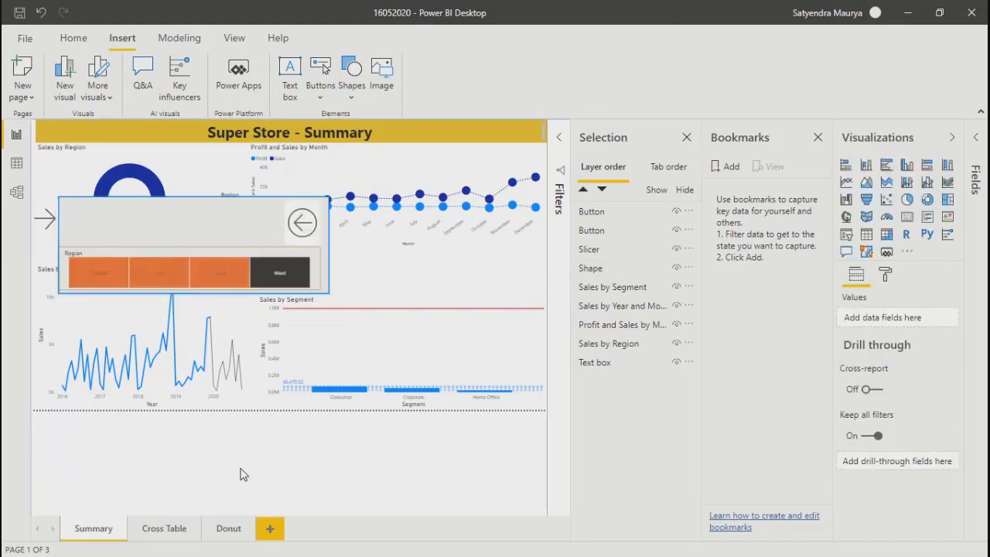
left_click(187, 251)
left_click_drag(187, 251, 191, 251)
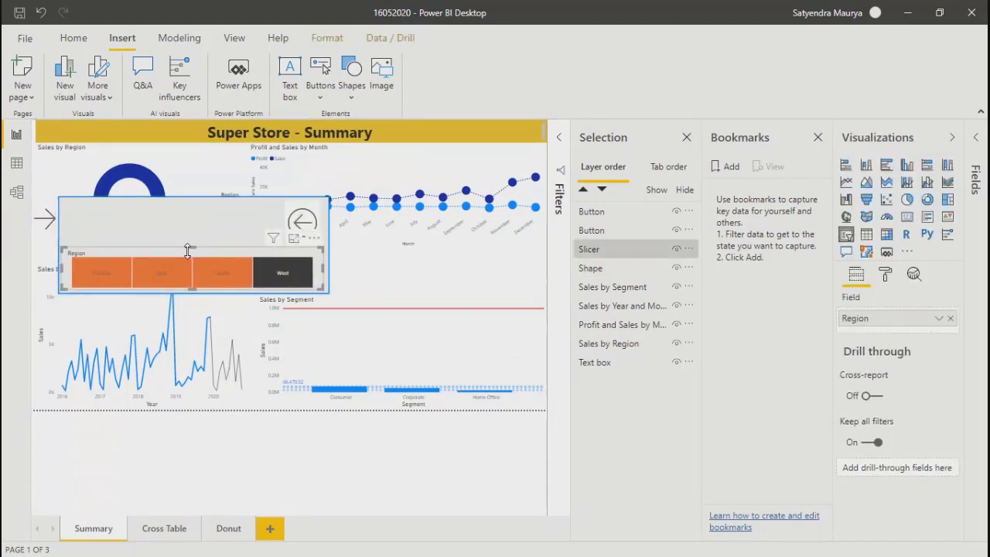
left_click(229, 484)
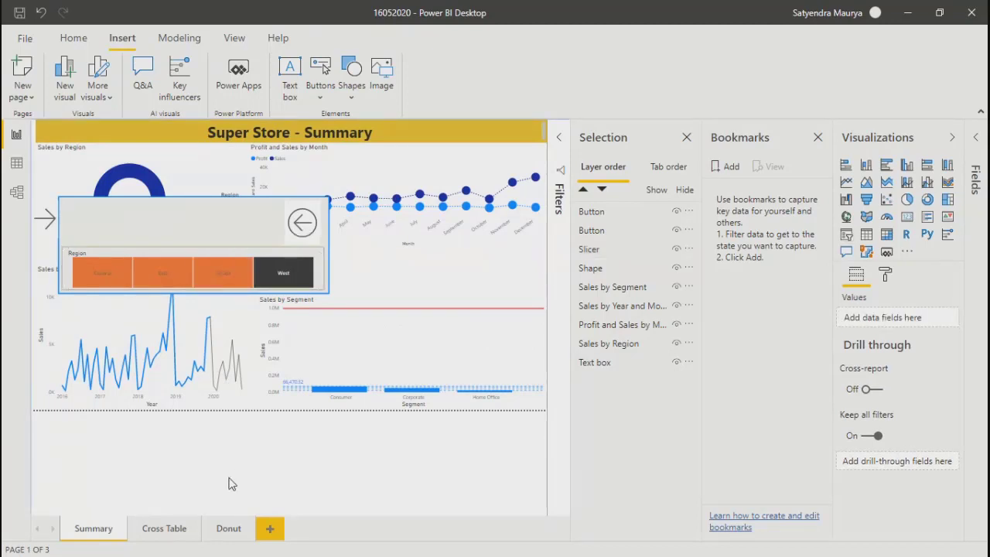
Step: Try to select the Region slicer, the rectangle and the Back button together, ending on the Summary page
left_click(227, 221)
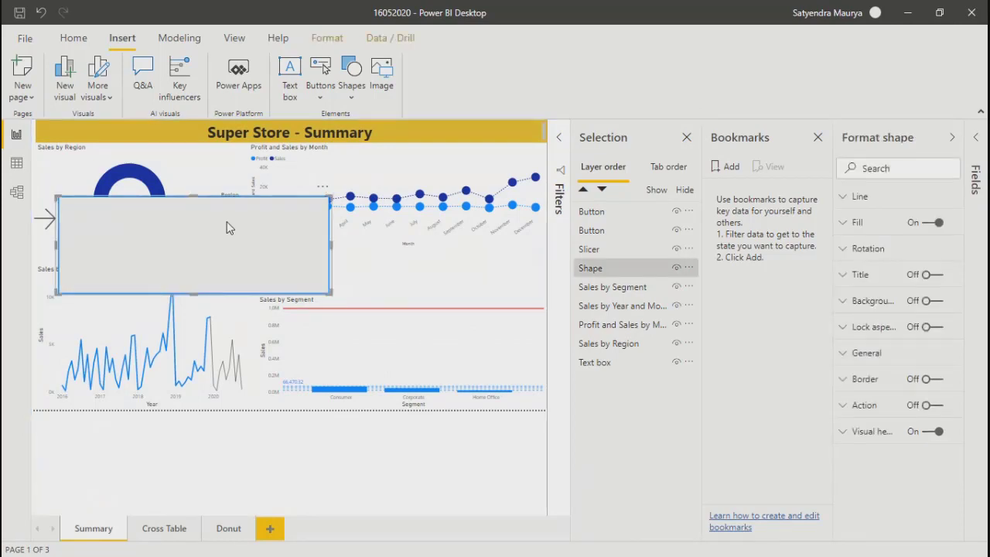
left_click(198, 463)
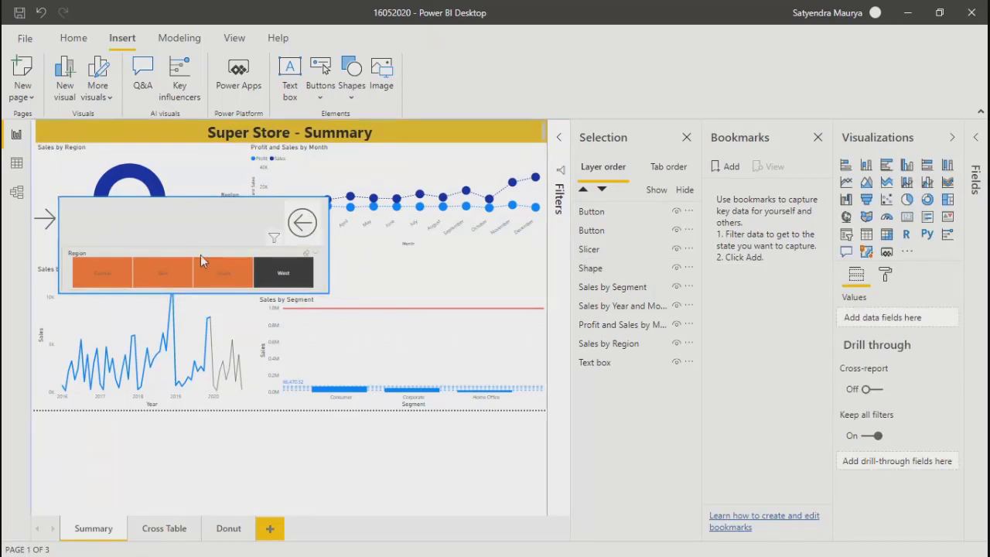
left_click(198, 252)
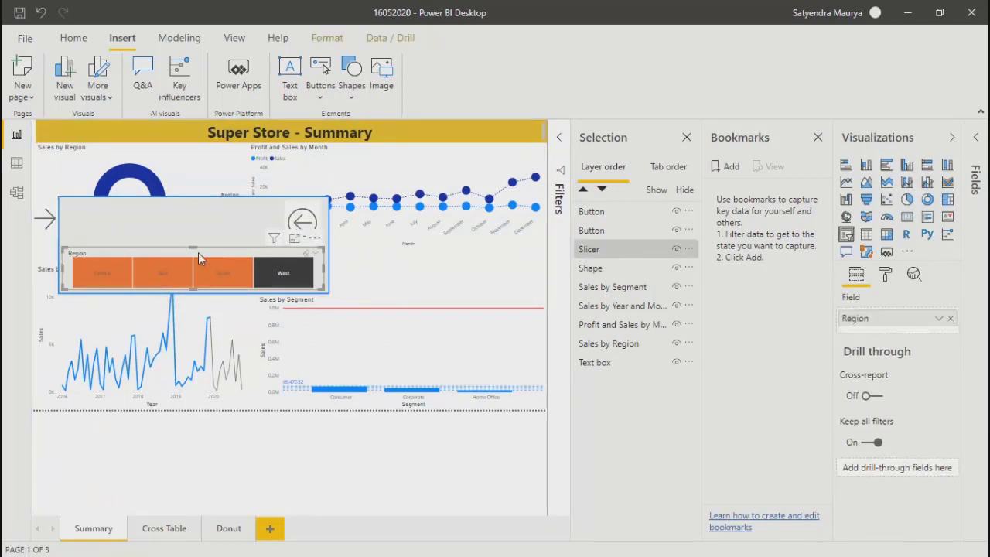
left_click(230, 226, "ctrl")
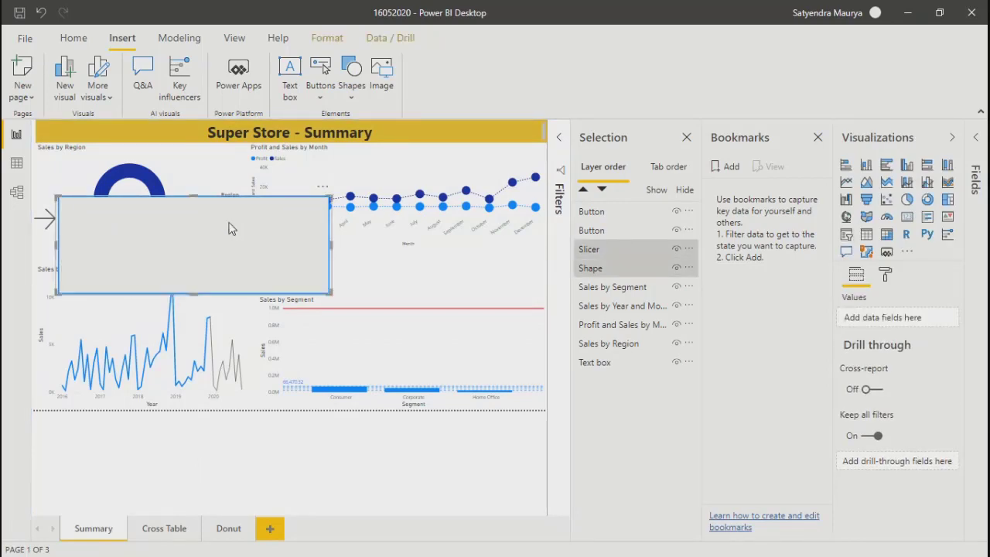
left_click(322, 219)
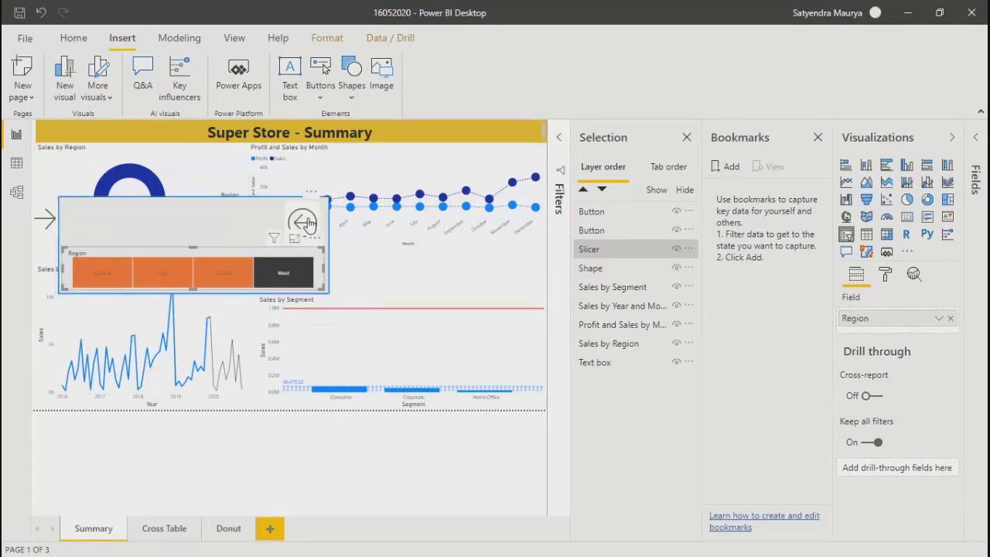
left_click(301, 219, "ctrl")
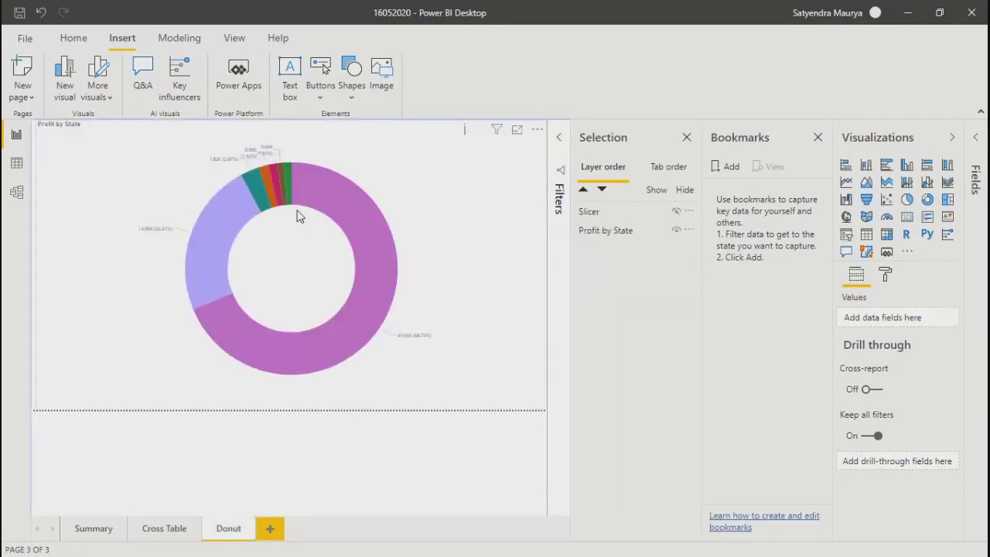
left_click(101, 534)
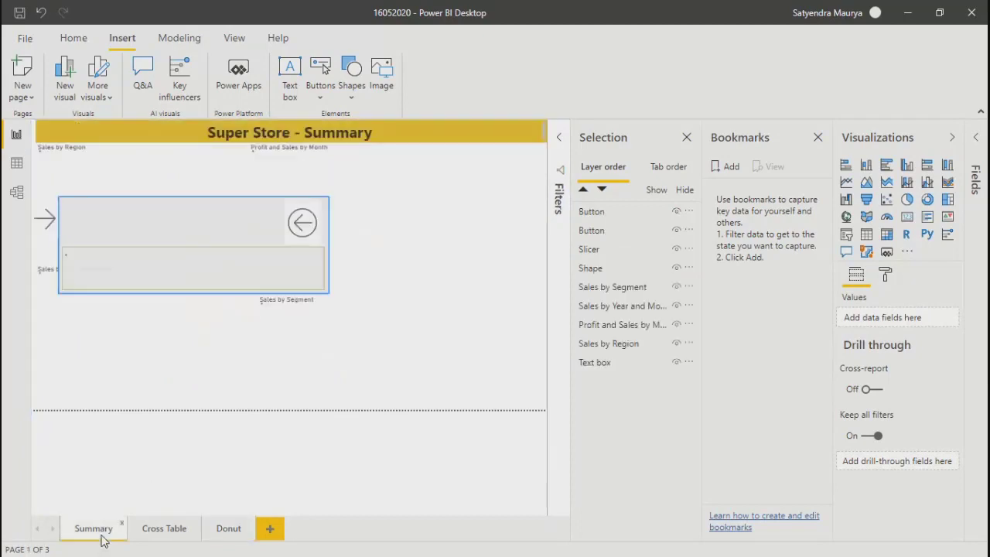
Step: Select the Back button, Region slicer and rectangle together, and clear the selection
left_click(294, 211)
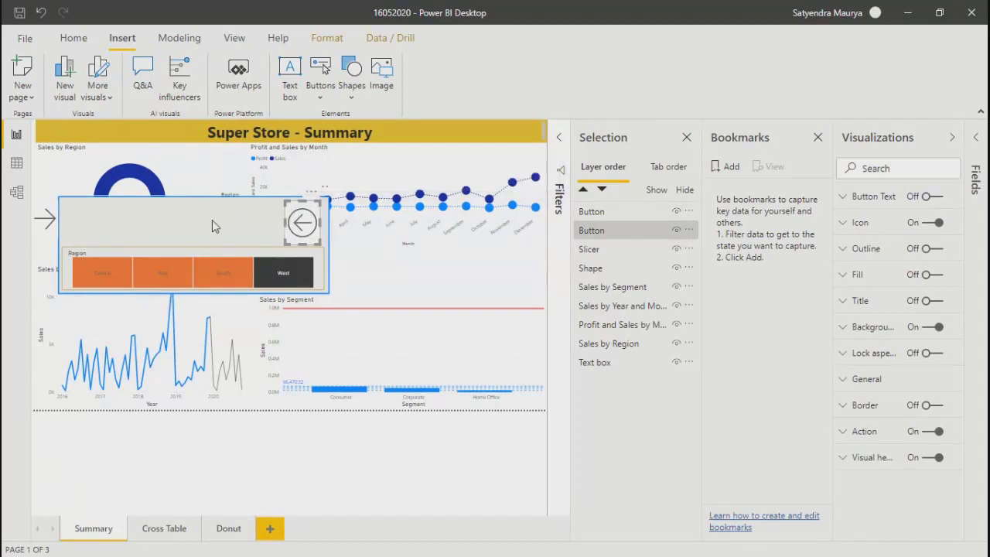
left_click(201, 250, "ctrl")
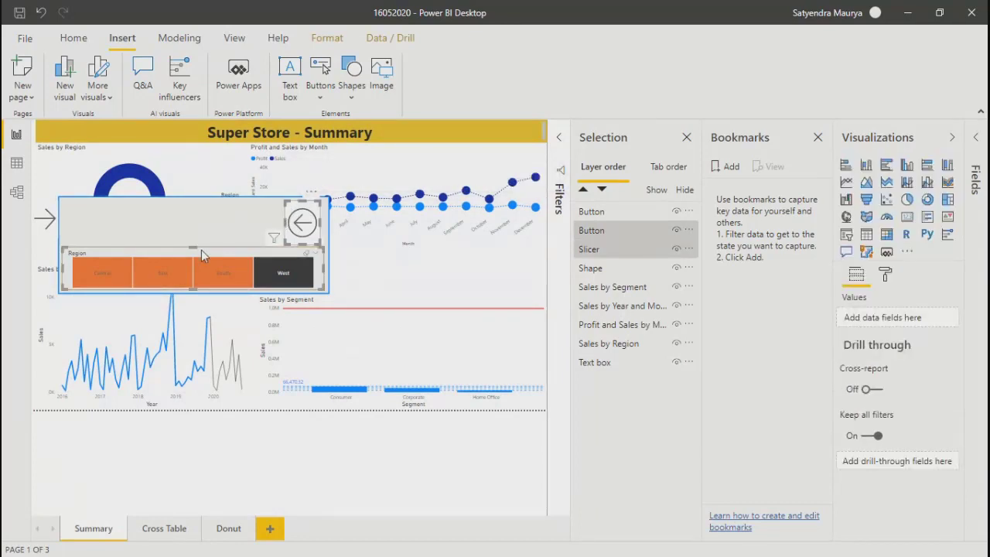
left_click(186, 231, "ctrl")
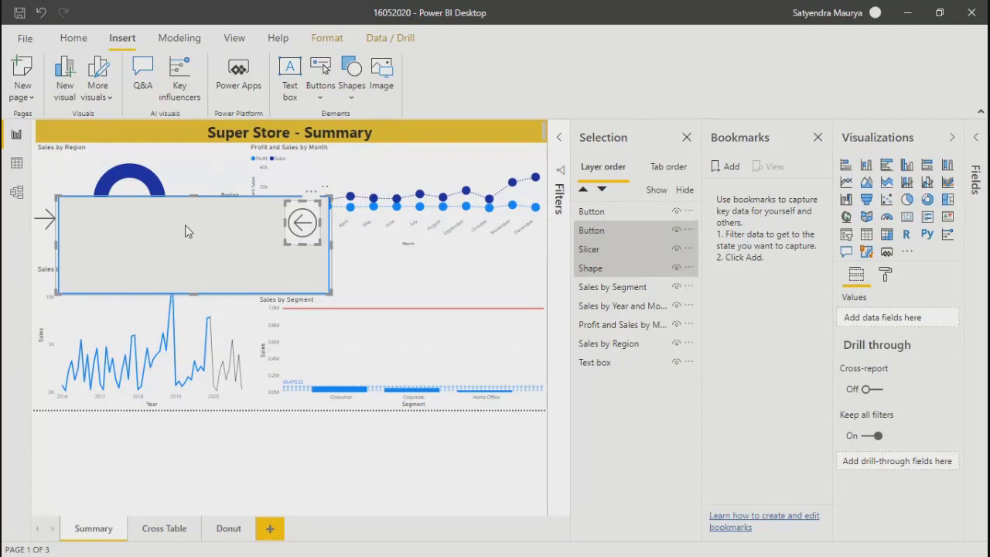
left_click(186, 232)
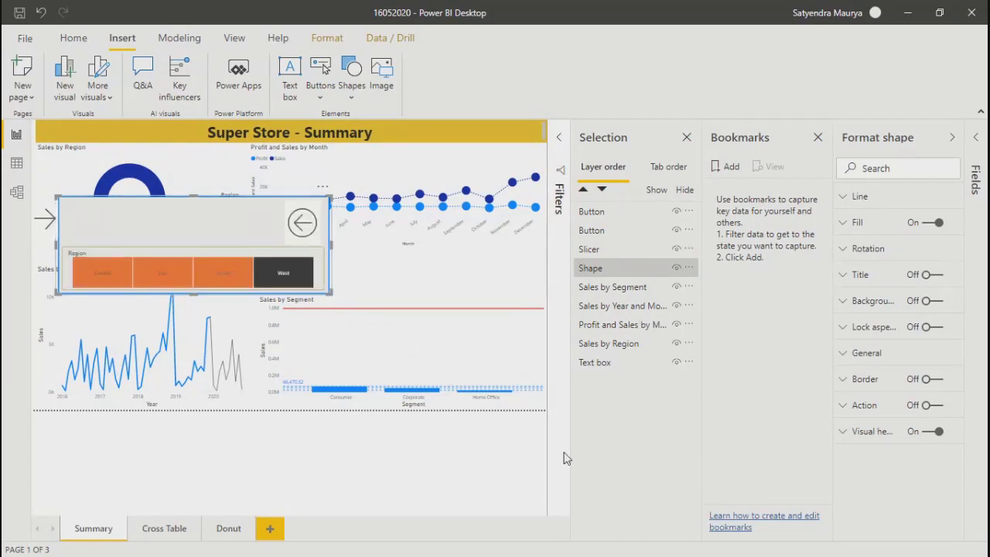
left_click(406, 462)
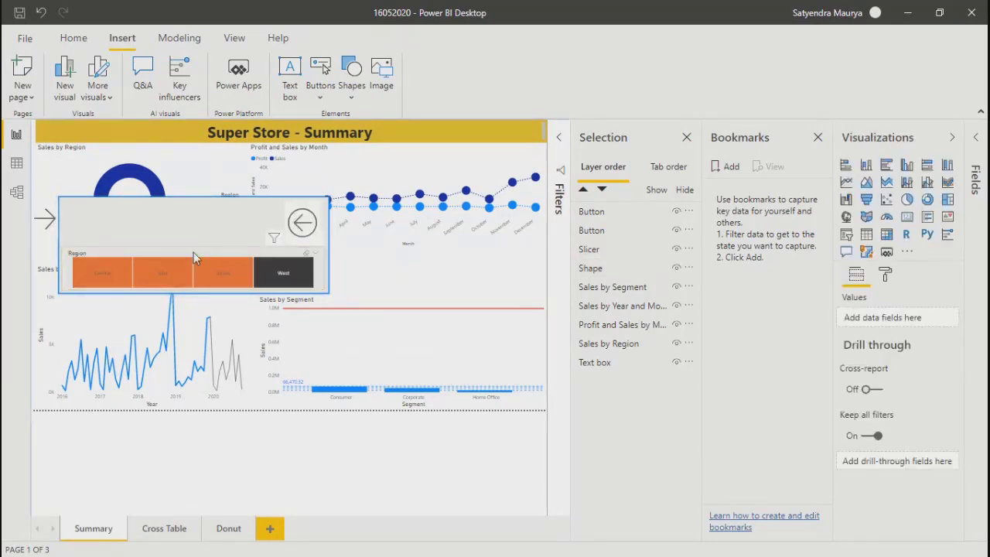
Step: Try to group the Region slicer with the Back button
left_click(193, 259)
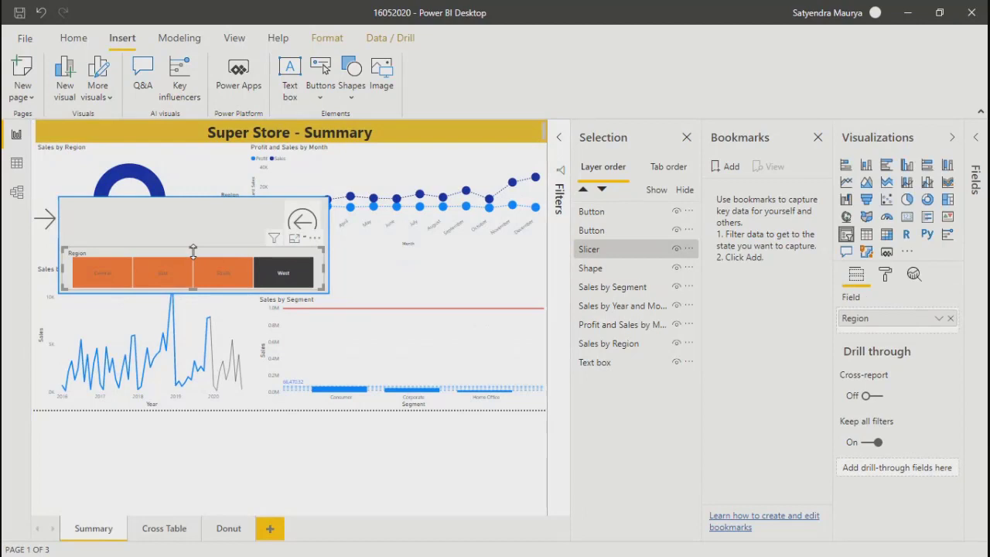
left_click(299, 212)
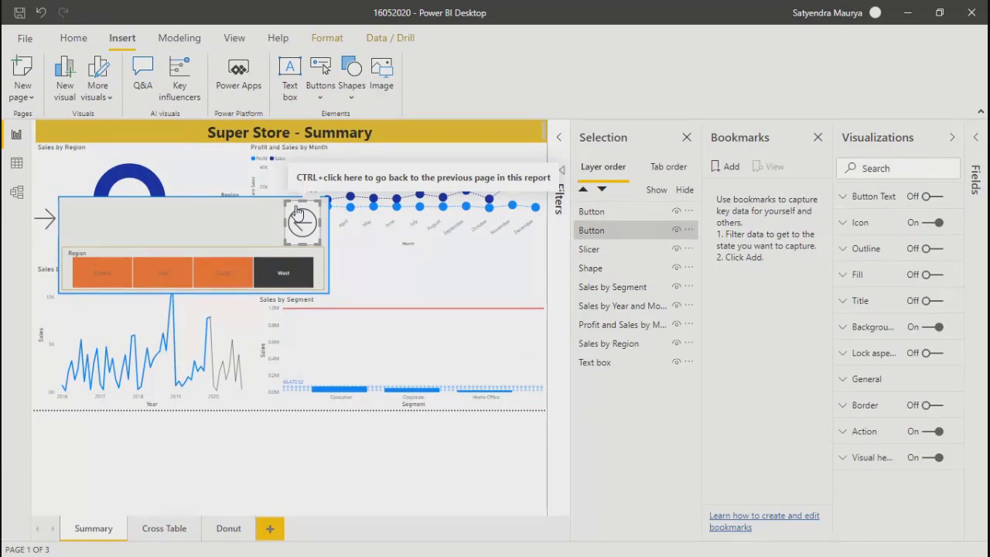
right_click(207, 253)
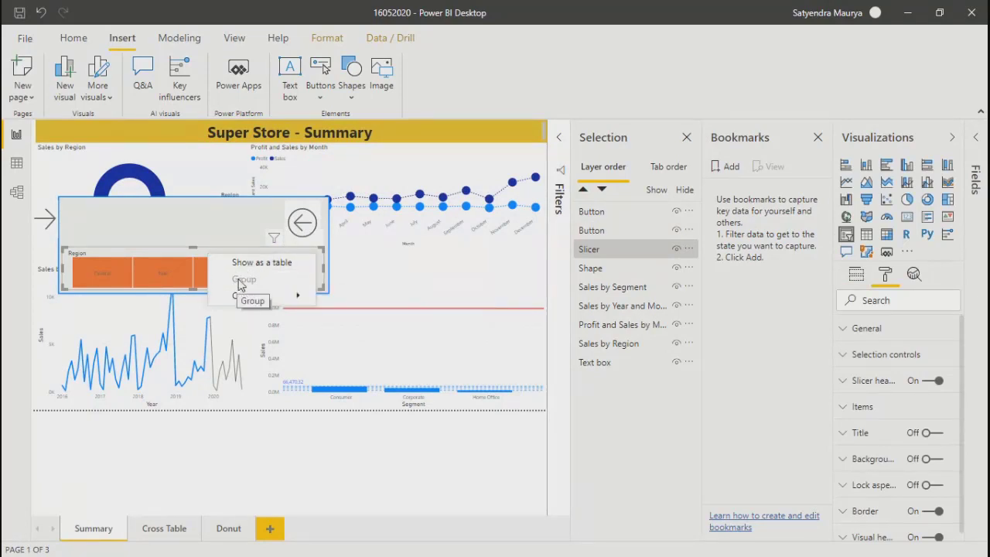
left_click(303, 222)
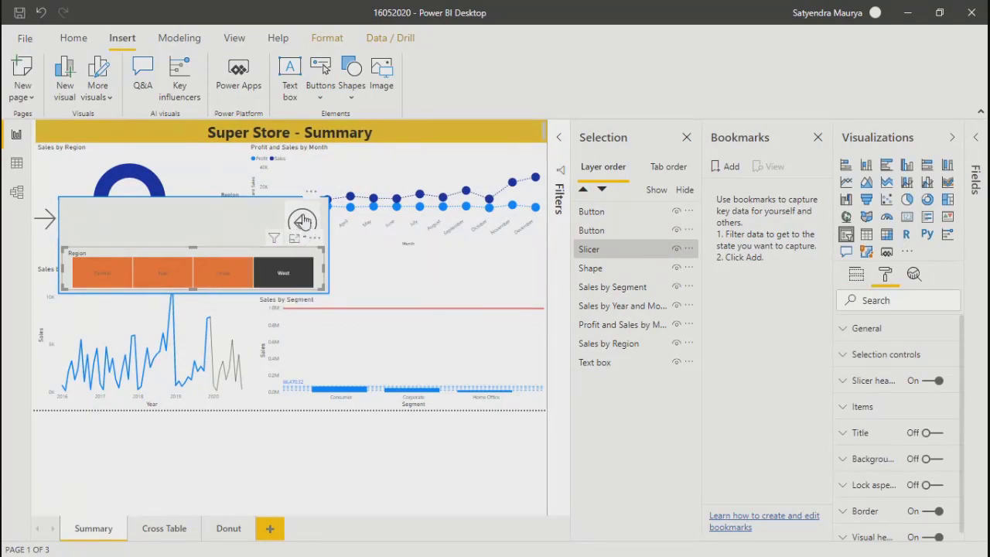
left_click(304, 222)
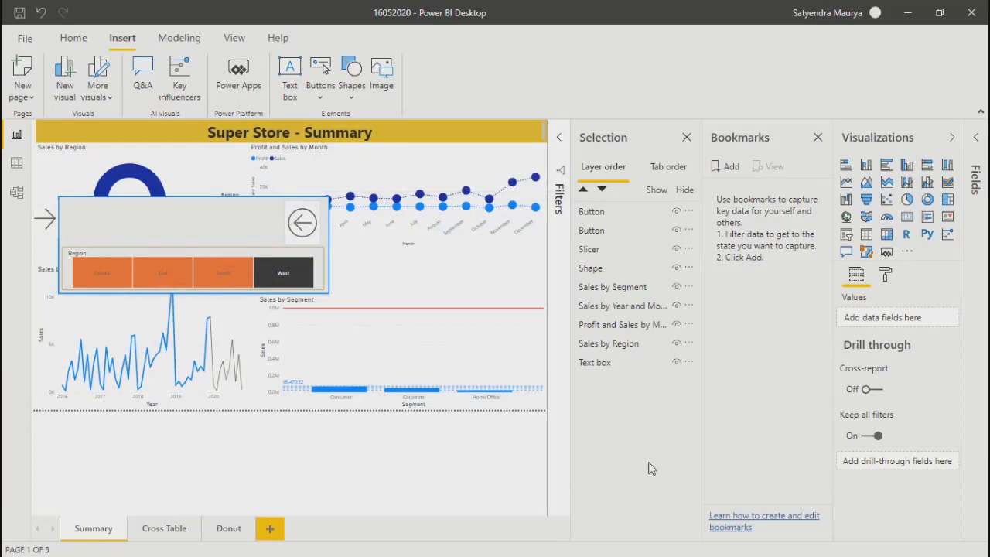
Step: Test the Back button's page navigation from the Summary page
left_click(302, 223, "ctrl")
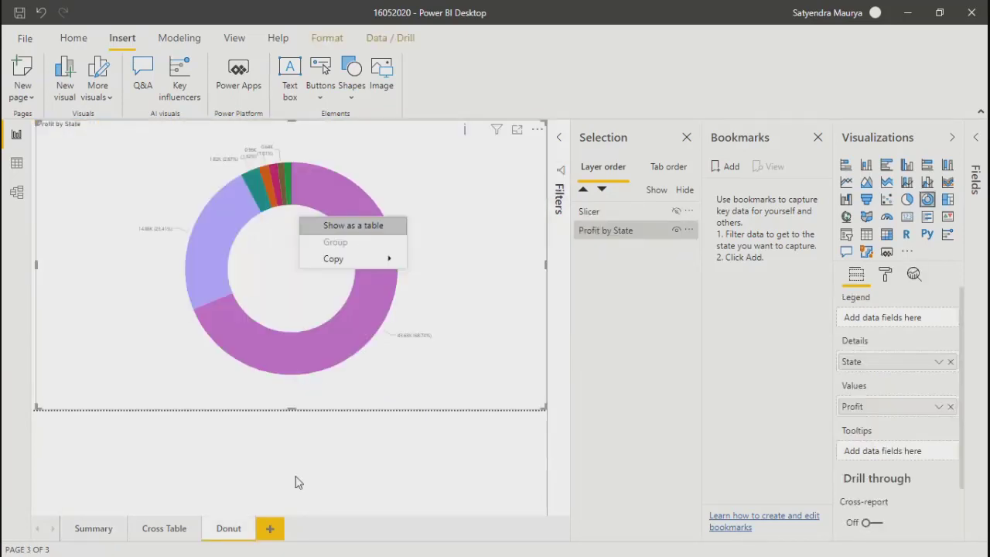
left_click(95, 528)
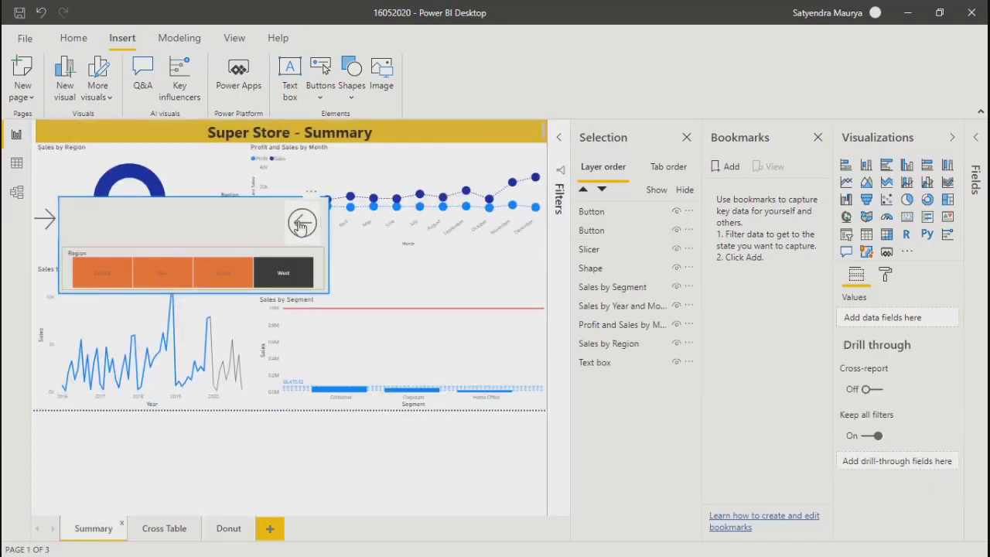
left_click(302, 224)
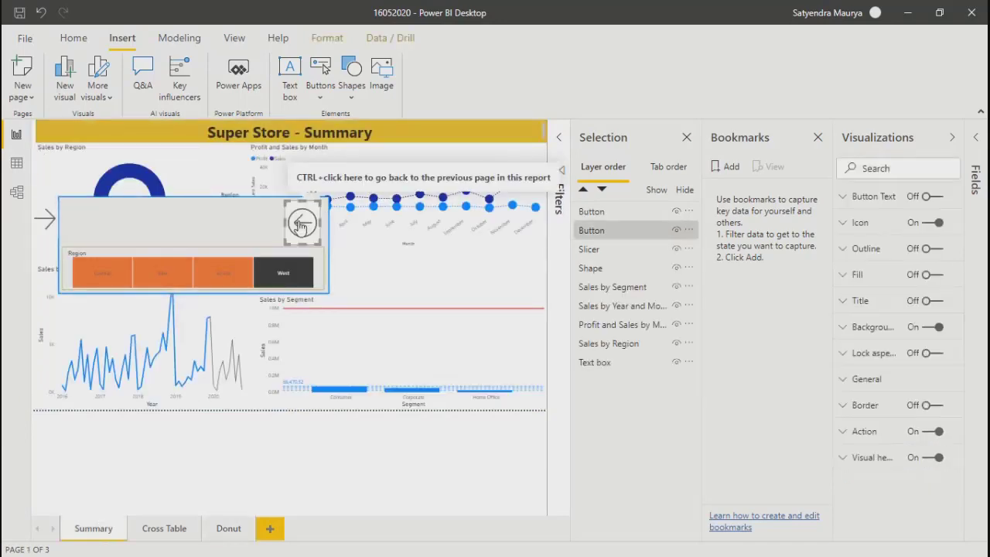
left_click(301, 224, "ctrl")
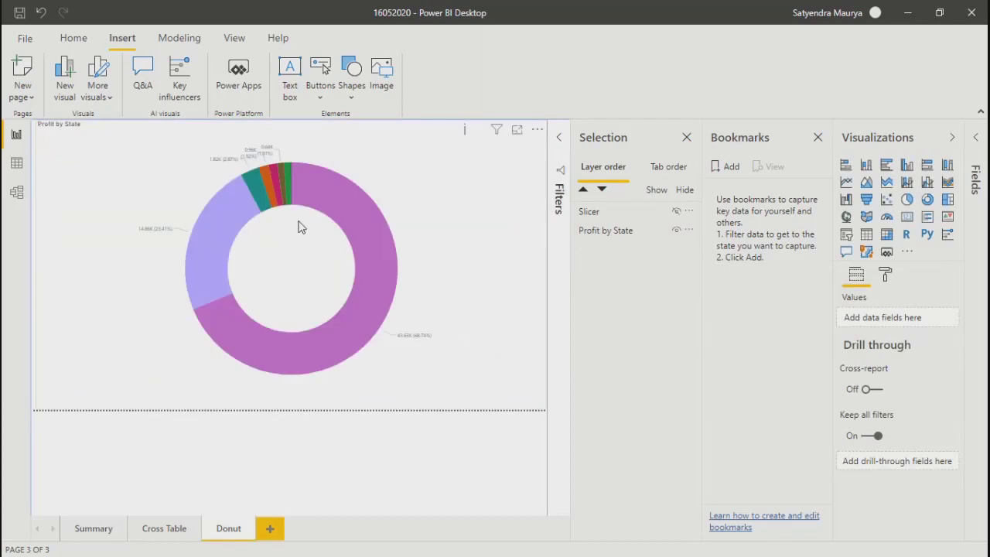
Step: Return to the Summary page and delete the Back button above the Region slicer
left_click(90, 534)
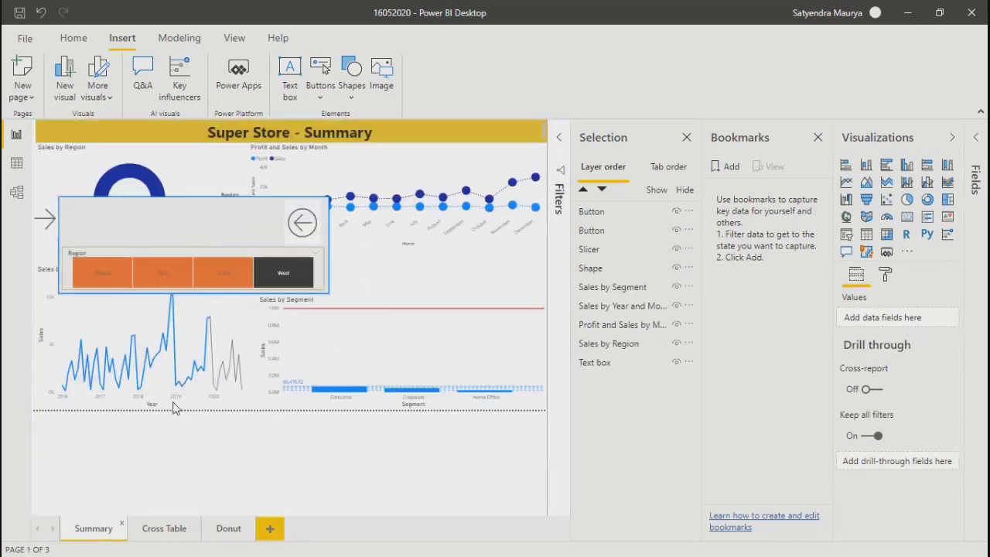
left_click(297, 216)
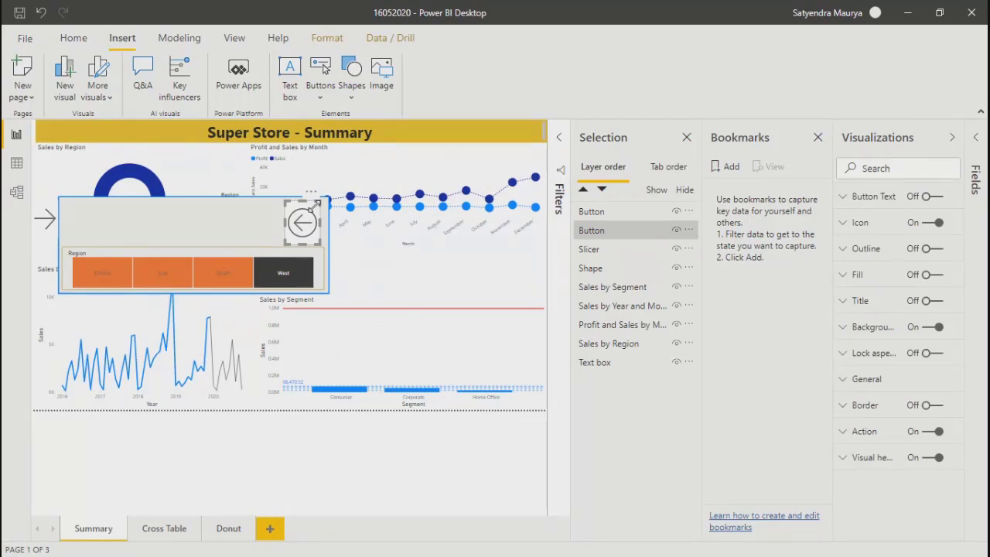
key("Delete")
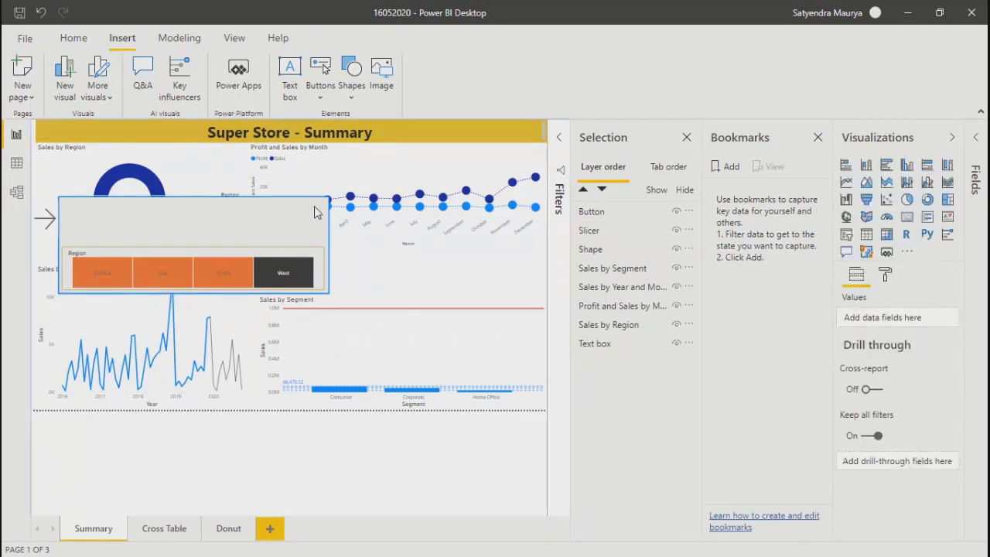
Step: Add a left arrow button inside the rectangle above the Region slicer and group it with the slicer
left_click(318, 96)
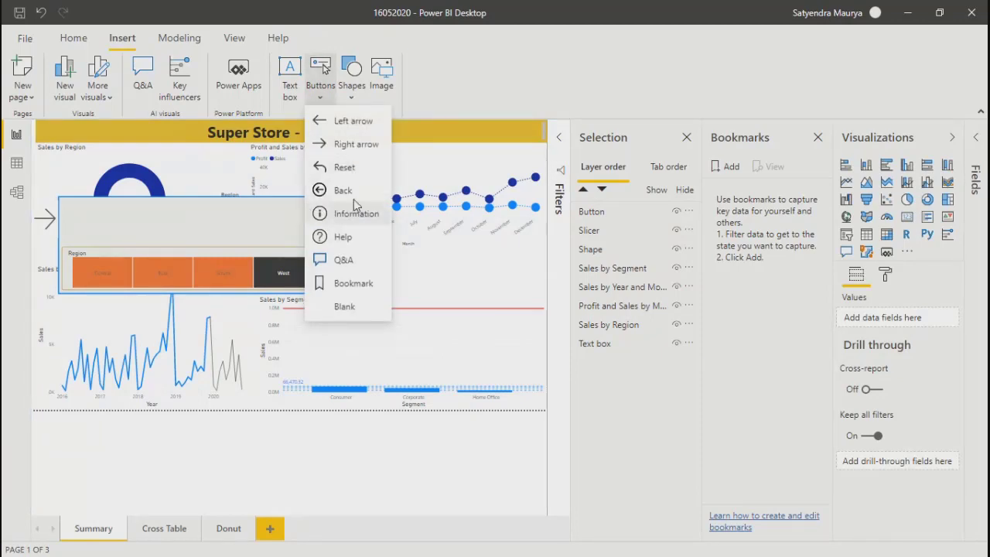
left_click(298, 155)
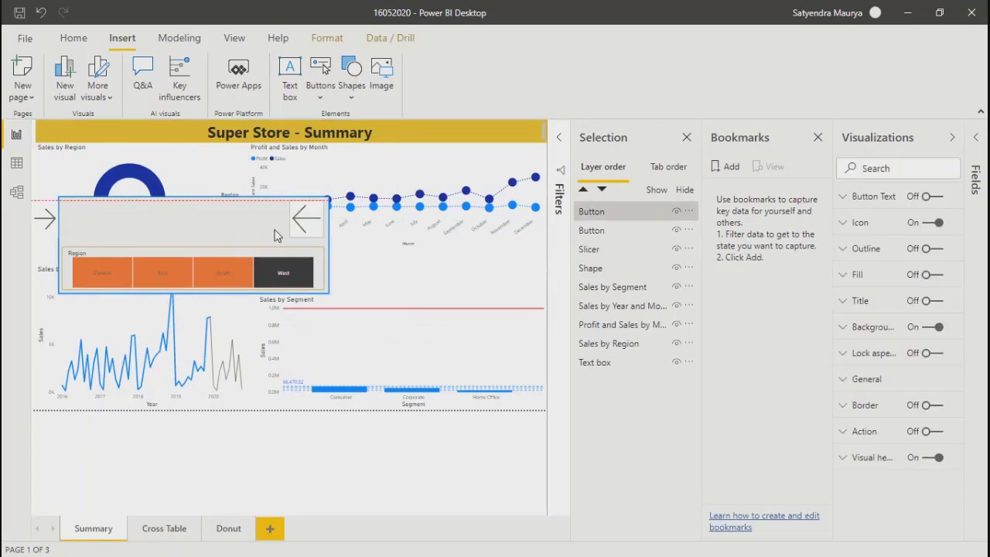
left_click(259, 255, "ctrl")
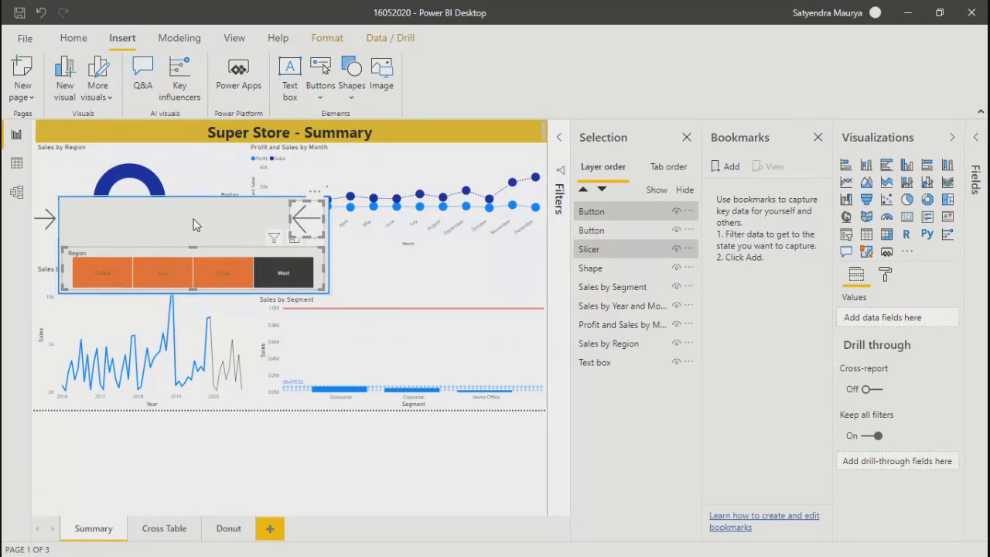
right_click(208, 248)
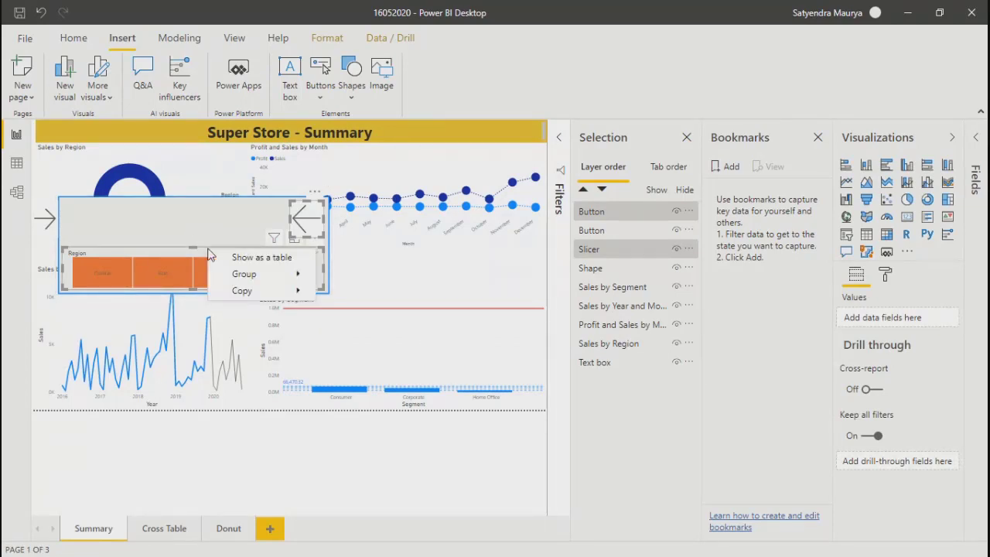
mouse_move(239, 280)
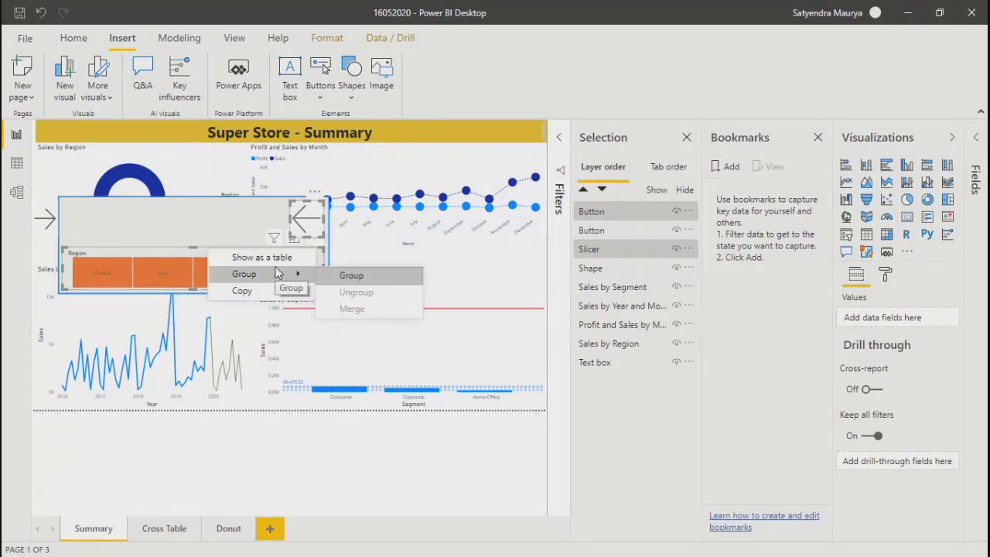
left_click(356, 279)
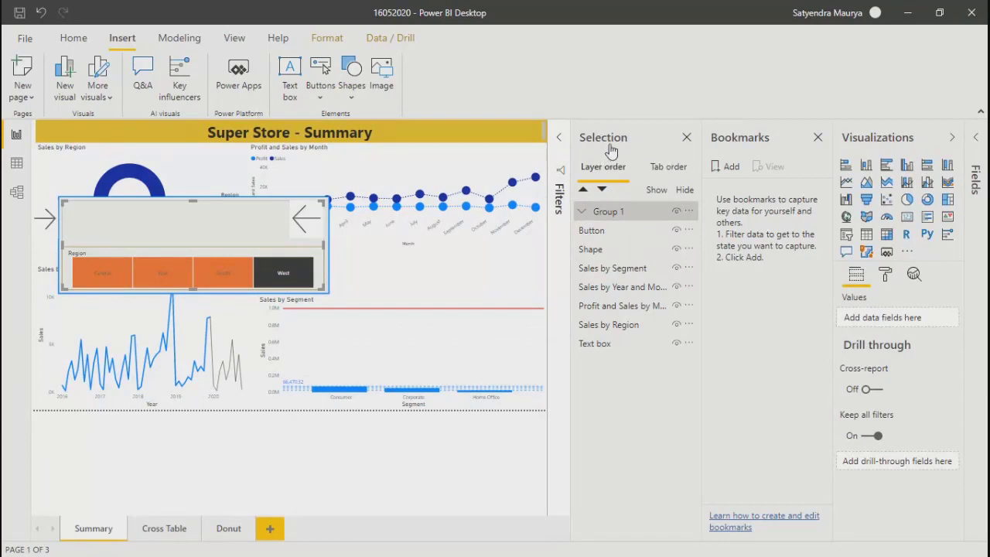
Step: Expand Group 1 in the layer order and move the rectangle shape into it below the slicer
left_click(235, 39)
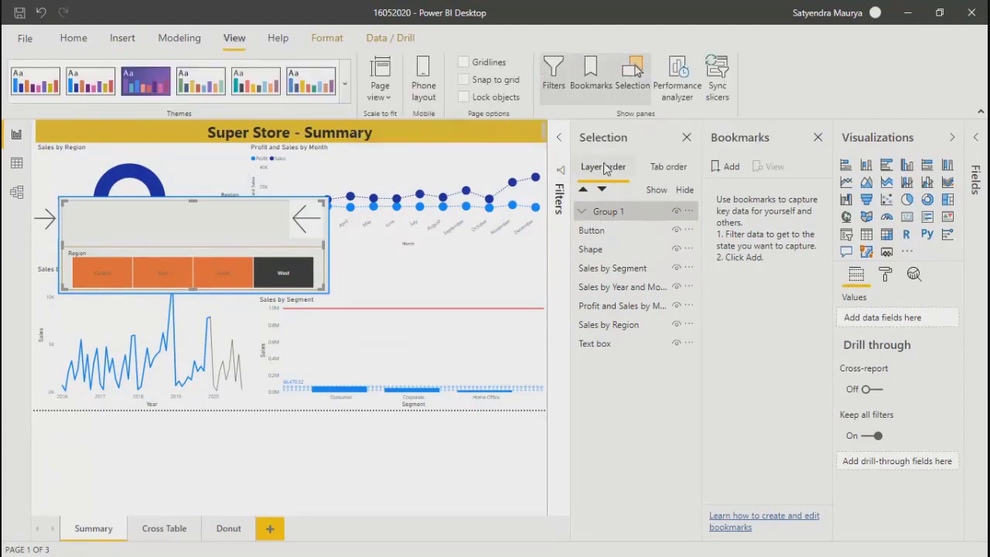
left_click(581, 214)
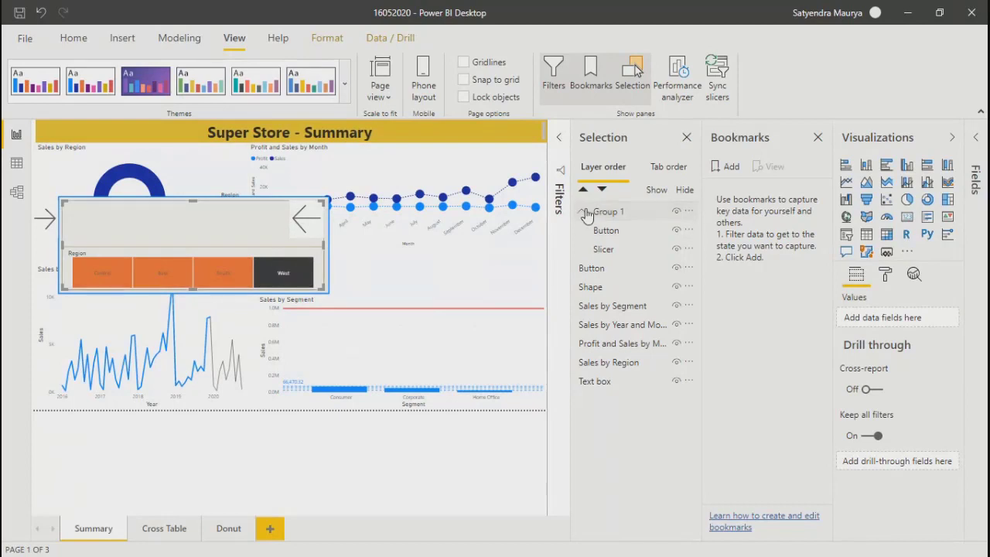
left_click(140, 219)
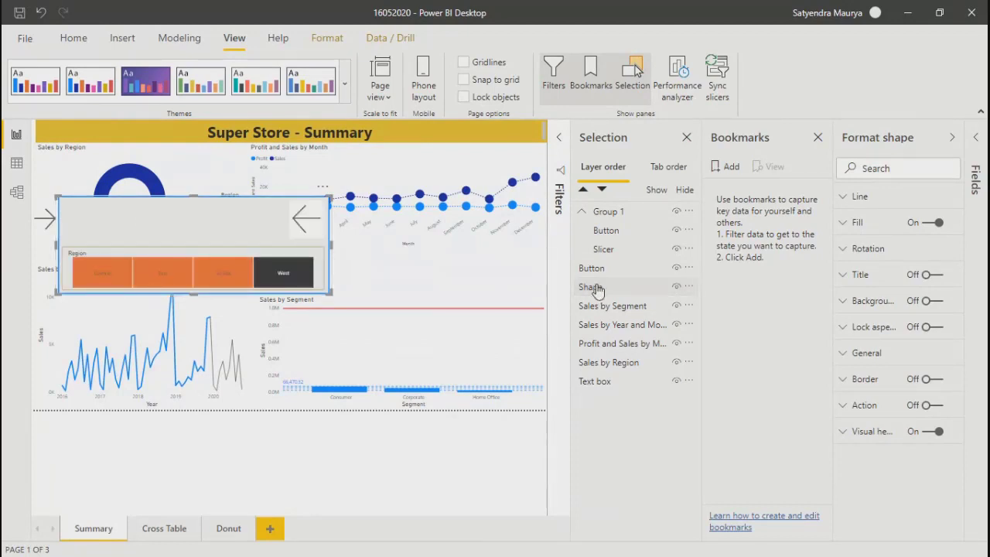
left_click_drag(597, 294, 604, 268)
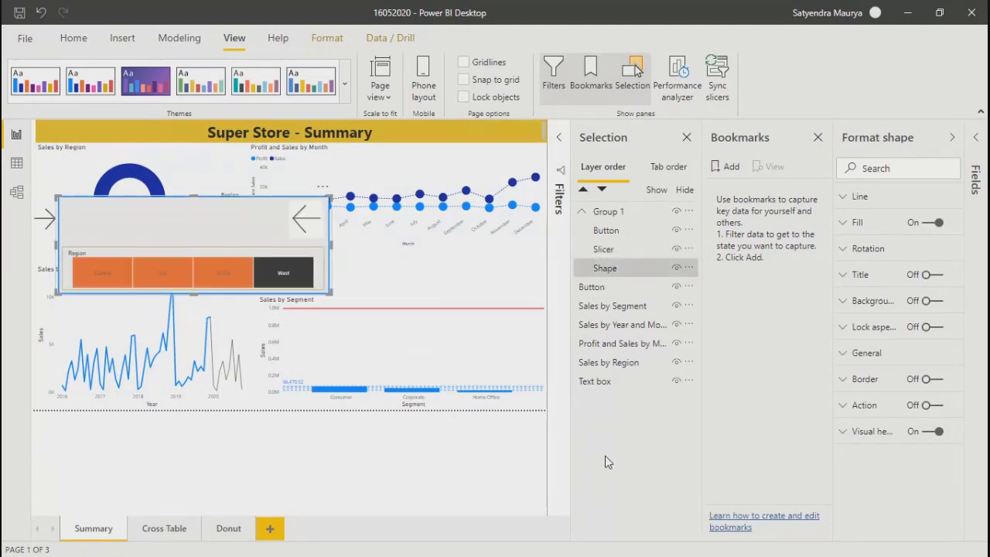
Step: Examine which elements belong to Group 1 and check that the right arrow button is separate from it
left_click(583, 216)
left_click(582, 216)
left_click(581, 215)
left_click(581, 216)
left_click(581, 216)
left_click(581, 216)
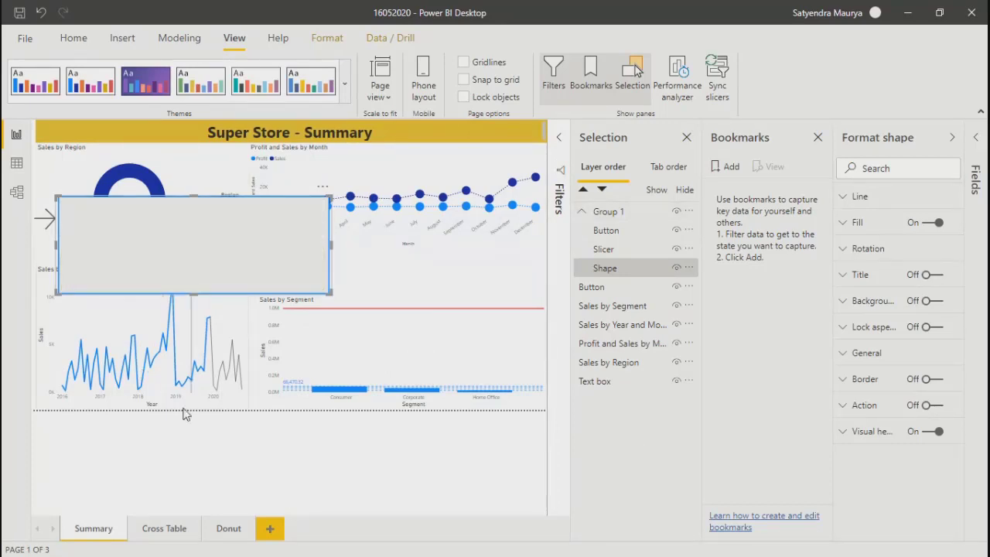
left_click(171, 475)
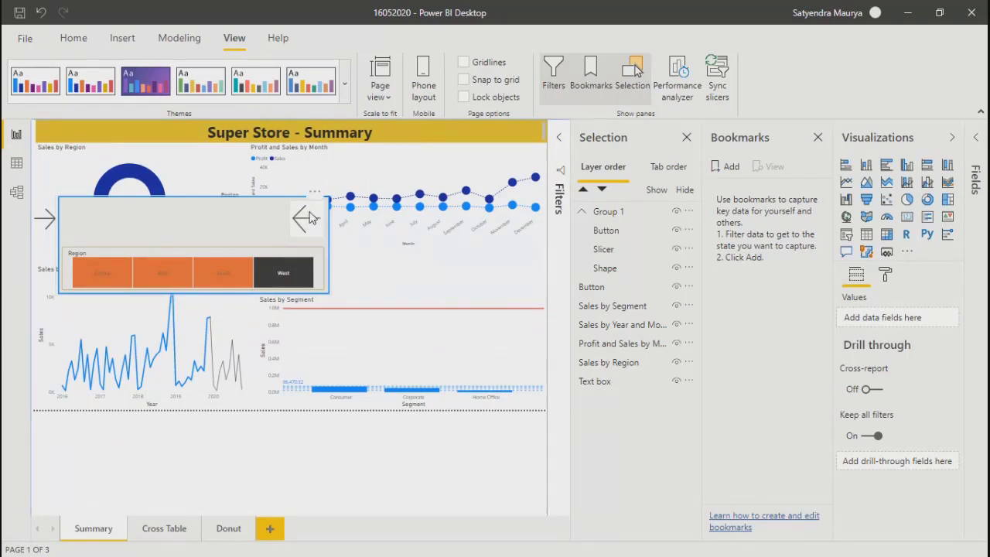
left_click(293, 243)
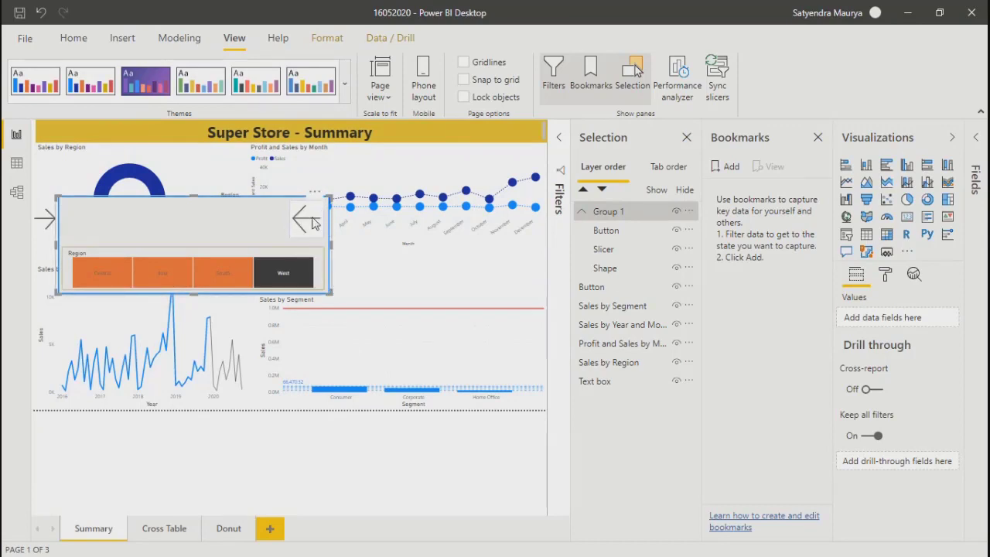
left_click(43, 222)
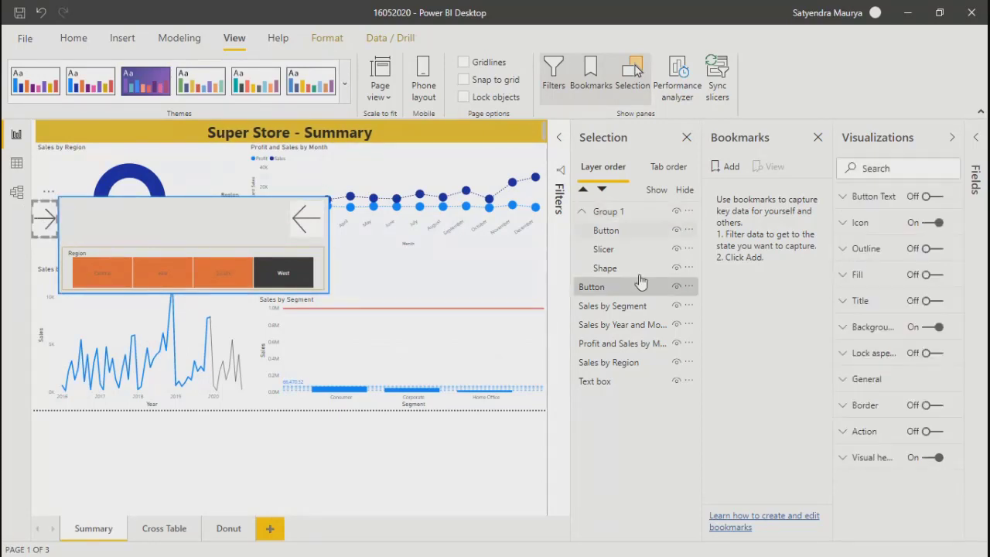
left_click(386, 483)
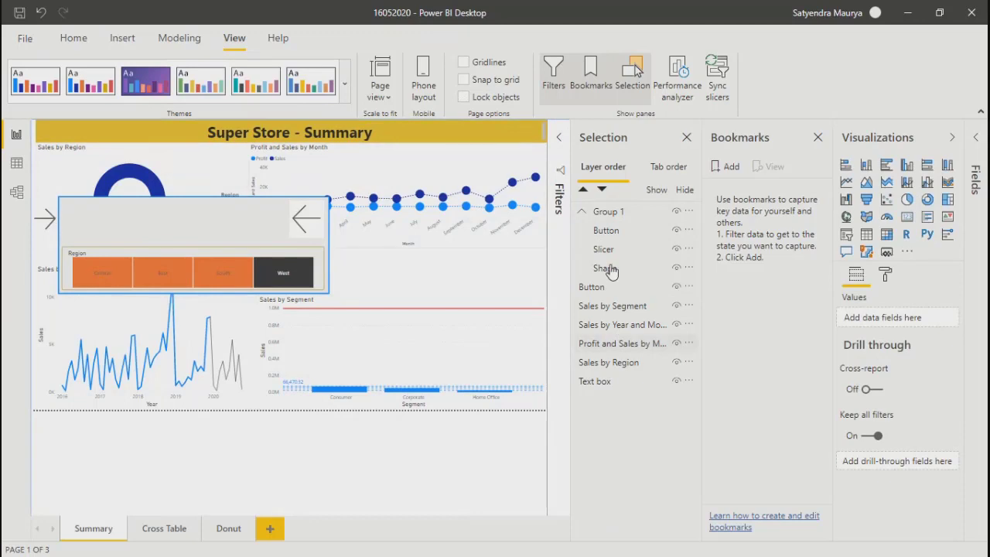
Step: Add a bookmark of the current page with the slicer panel shown and name it With Slicer
left_click(729, 168)
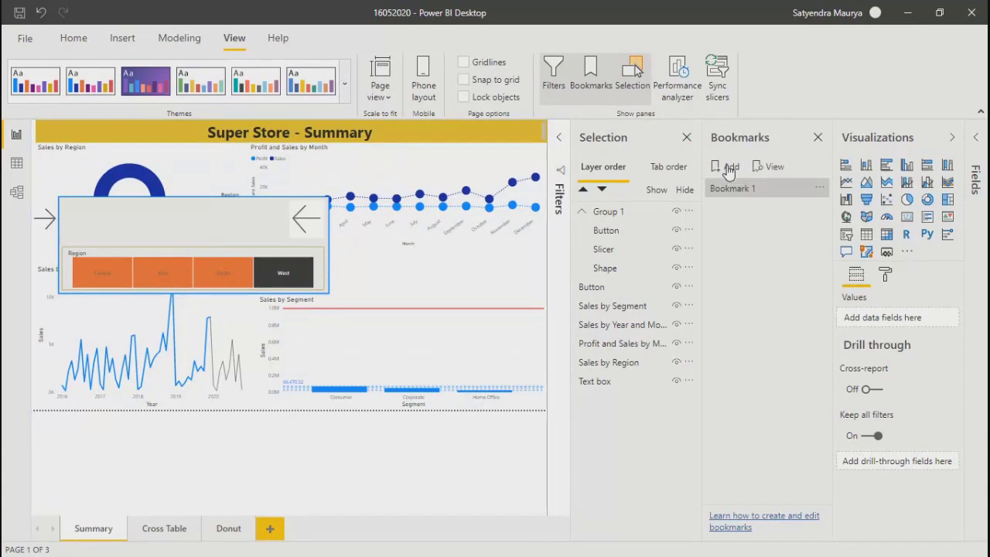
left_click(820, 192)
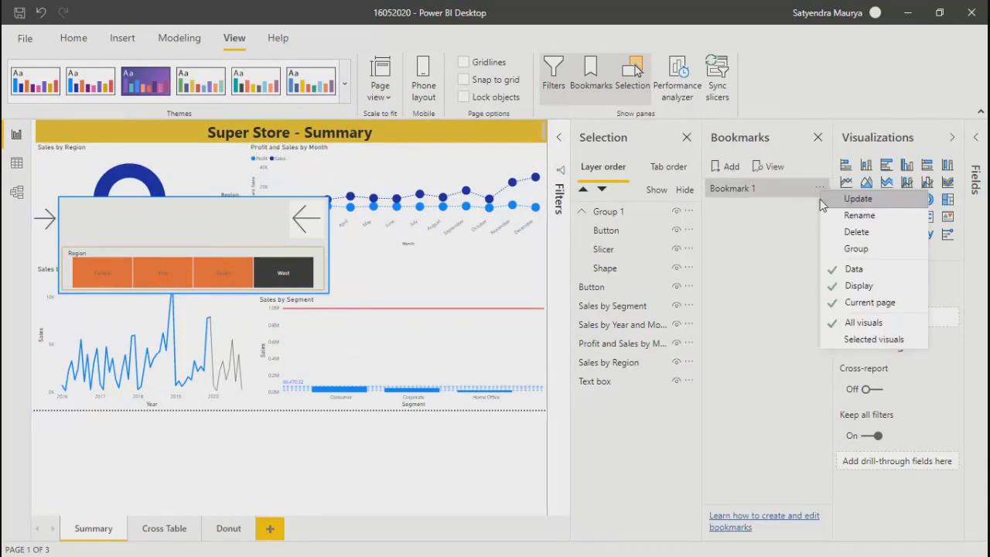
left_click(864, 220)
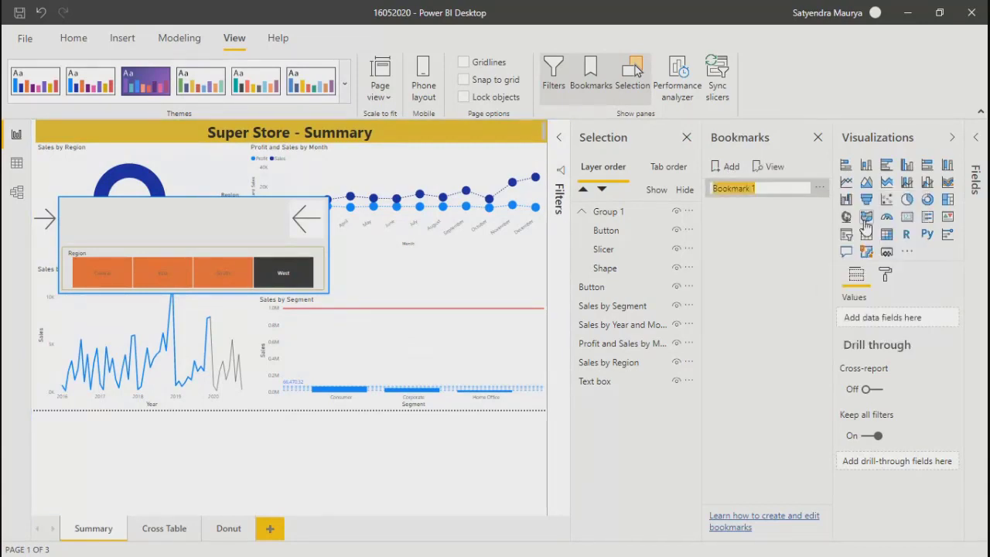
type("With")
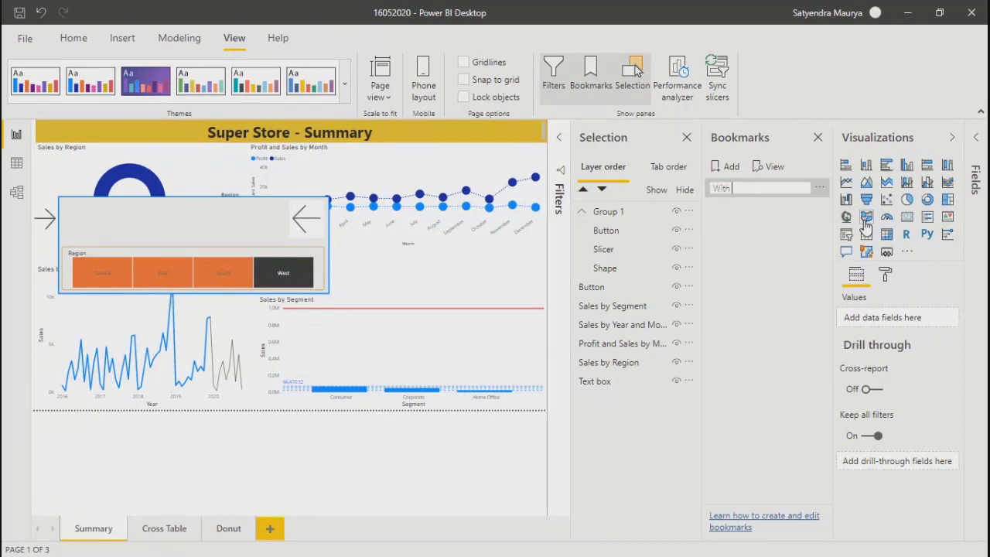
type(" Slicer")
key("Return")
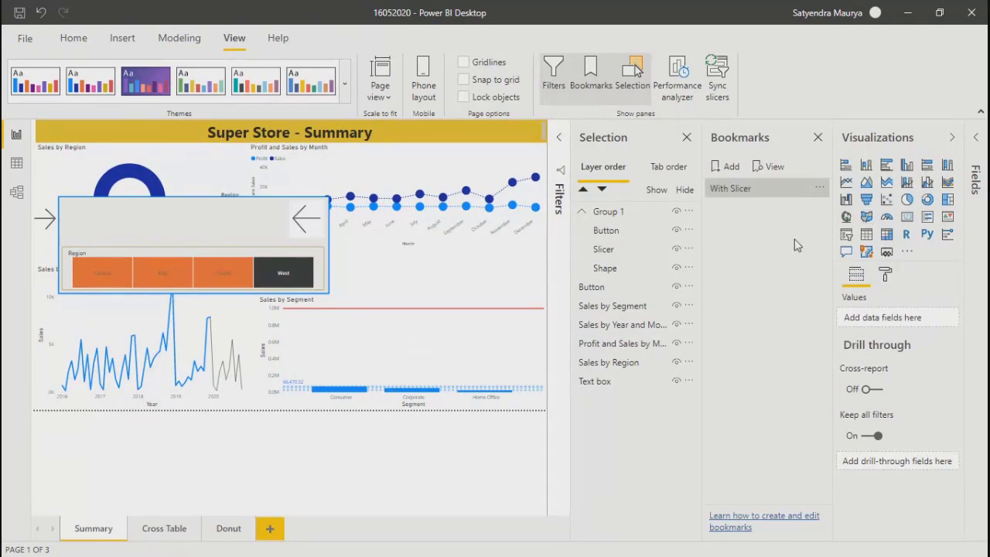
Step: Exclude Data from the With Slicer bookmark and check its options
left_click(819, 190)
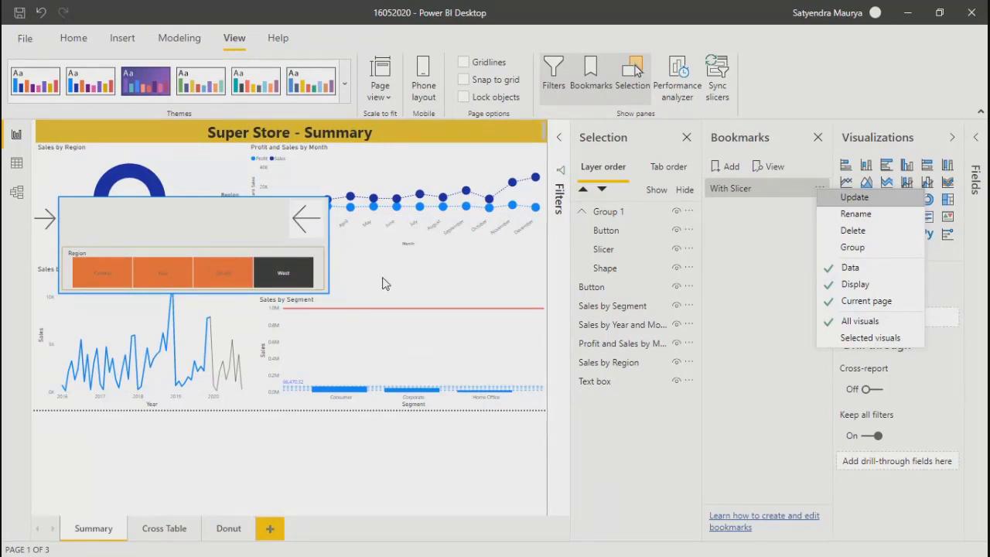
left_click(845, 269)
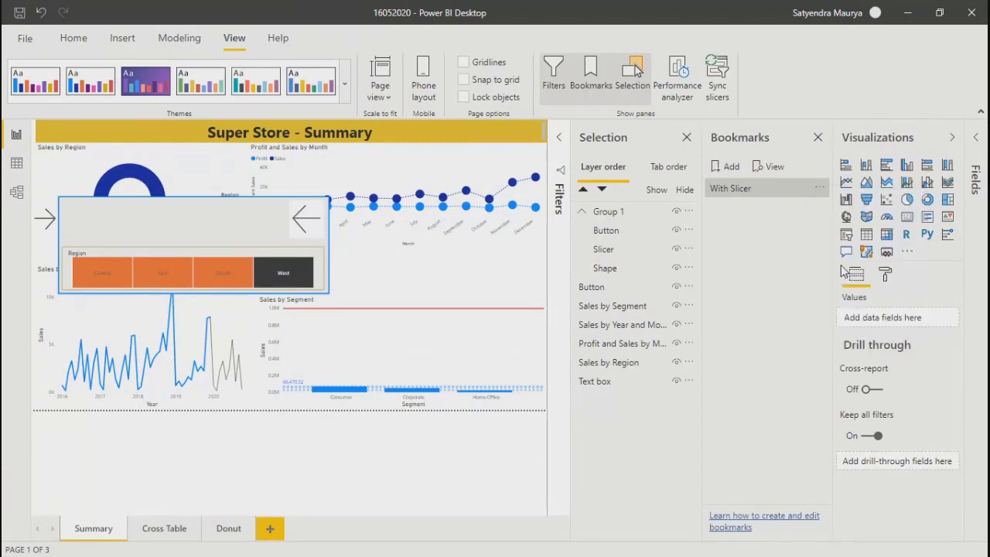
left_click(819, 189)
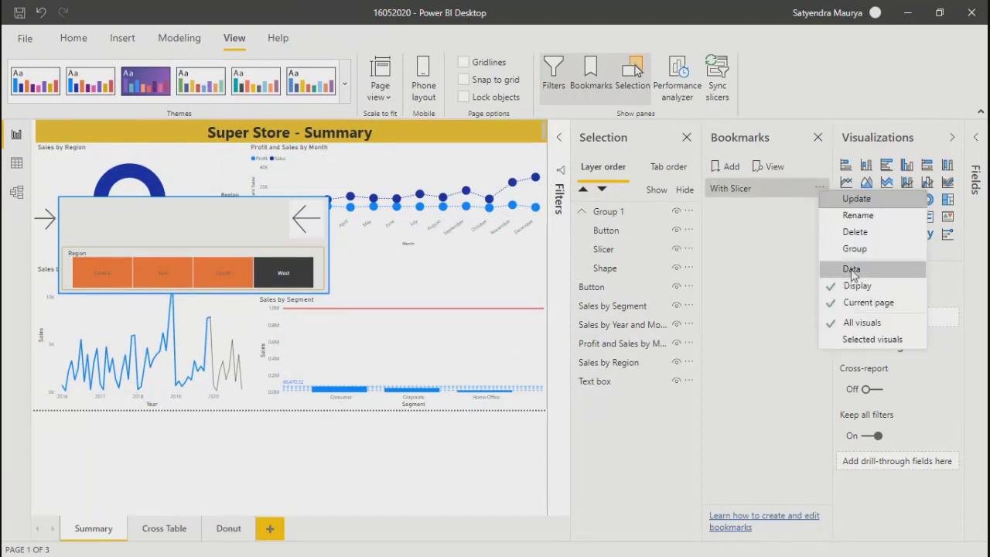
left_click(745, 268)
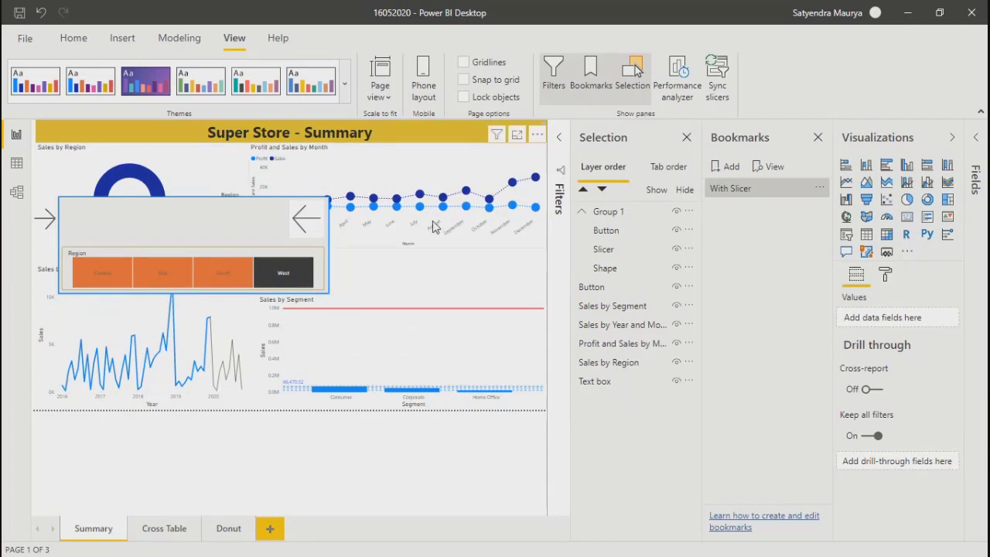
Step: Hide Group 1 and add a bookmark of that view named Without Slicer
left_click(676, 213)
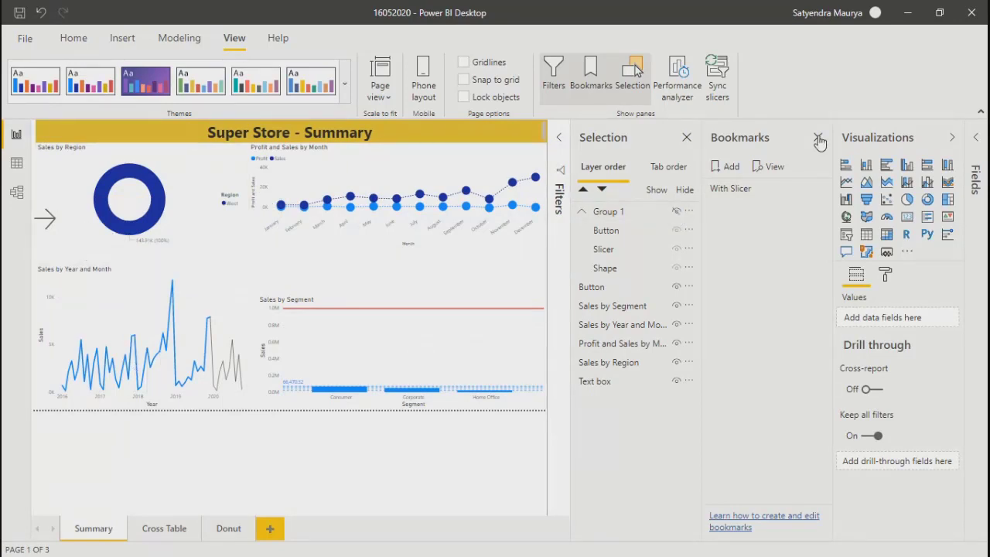
left_click(719, 170)
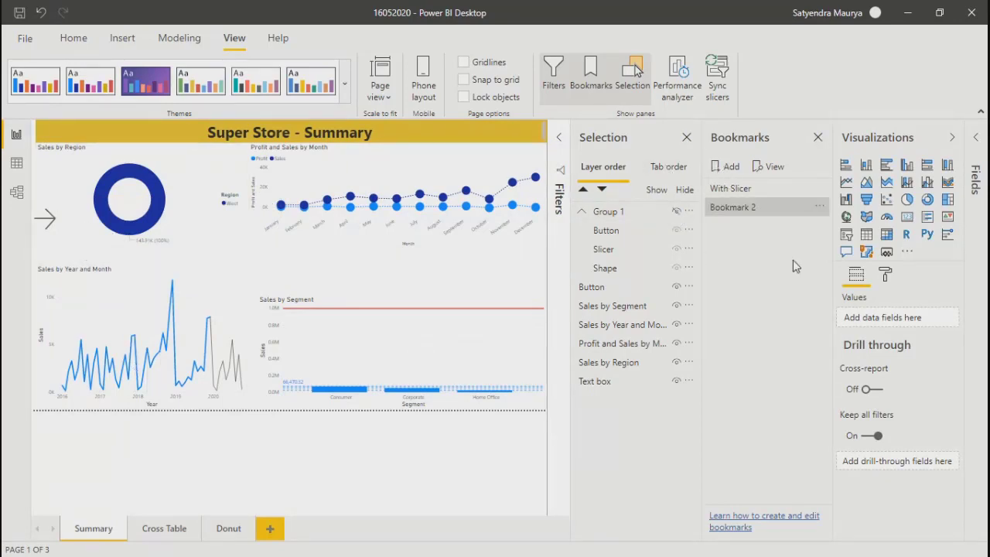
left_click(817, 207)
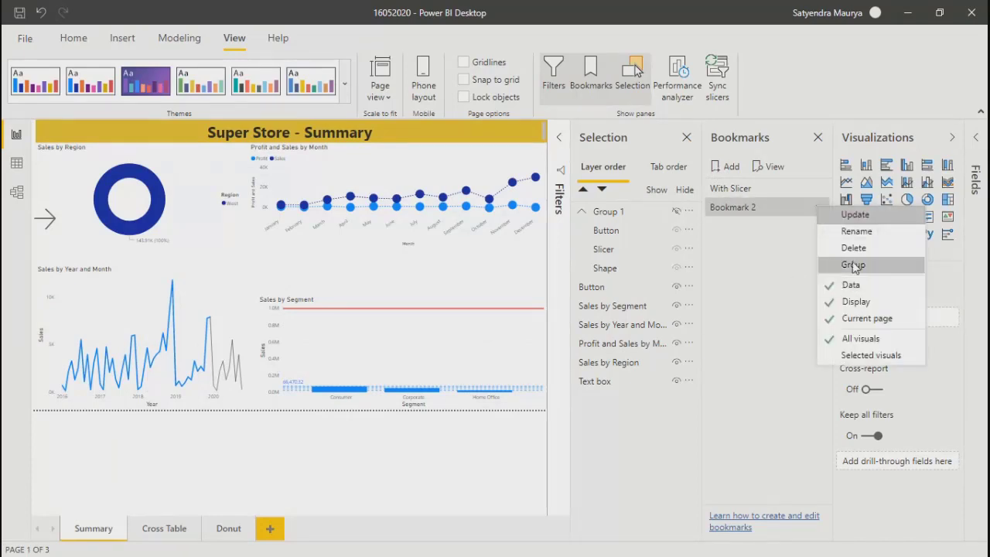
left_click(847, 231)
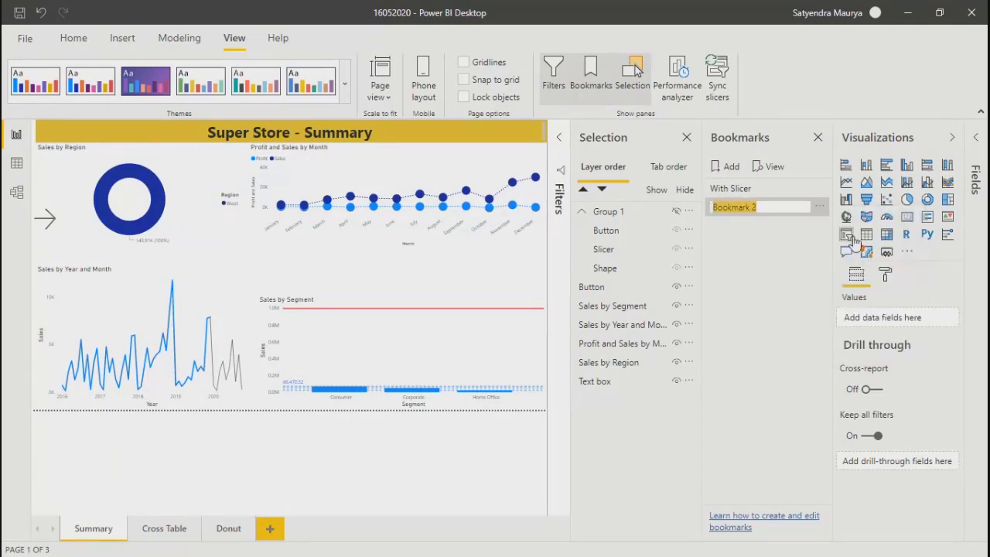
type("With")
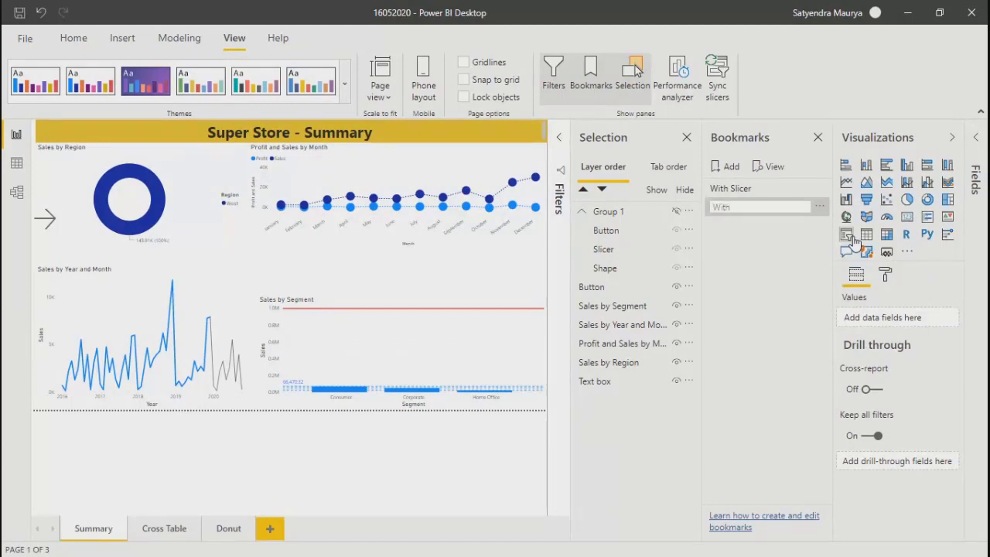
type("out Slicer")
left_click(754, 337)
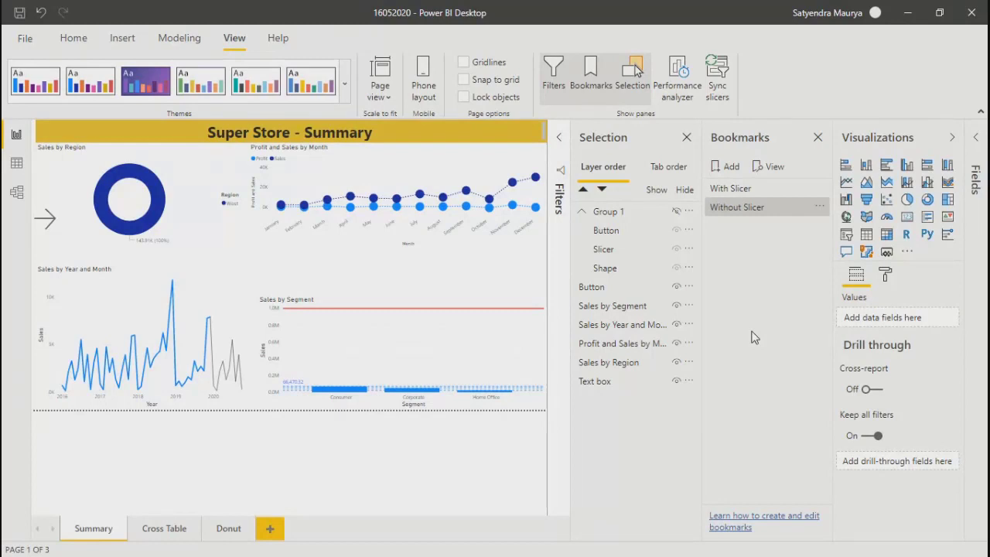
Step: Turn on the right arrow button's action, with type Bookmark and the With Slicer bookmark as its target
left_click(45, 220)
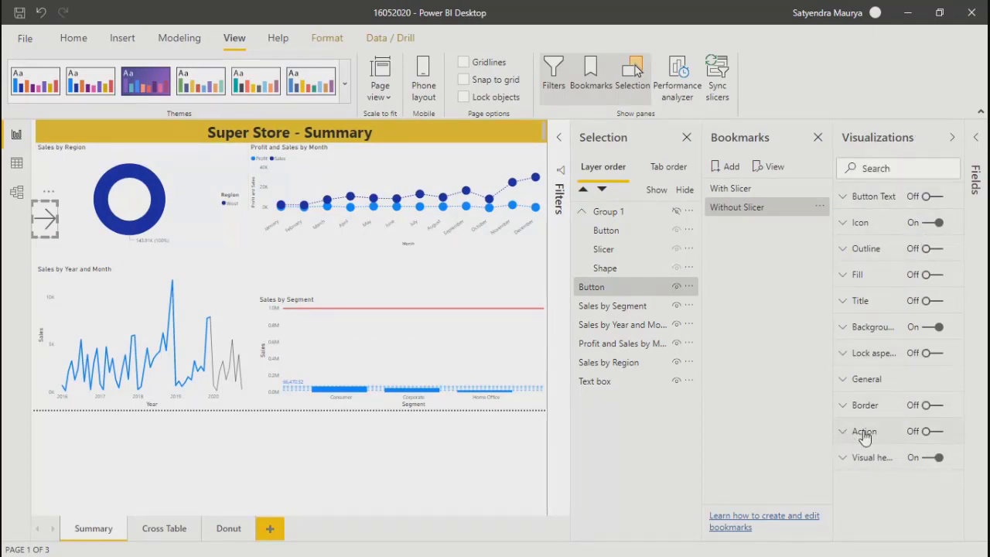
left_click(935, 435)
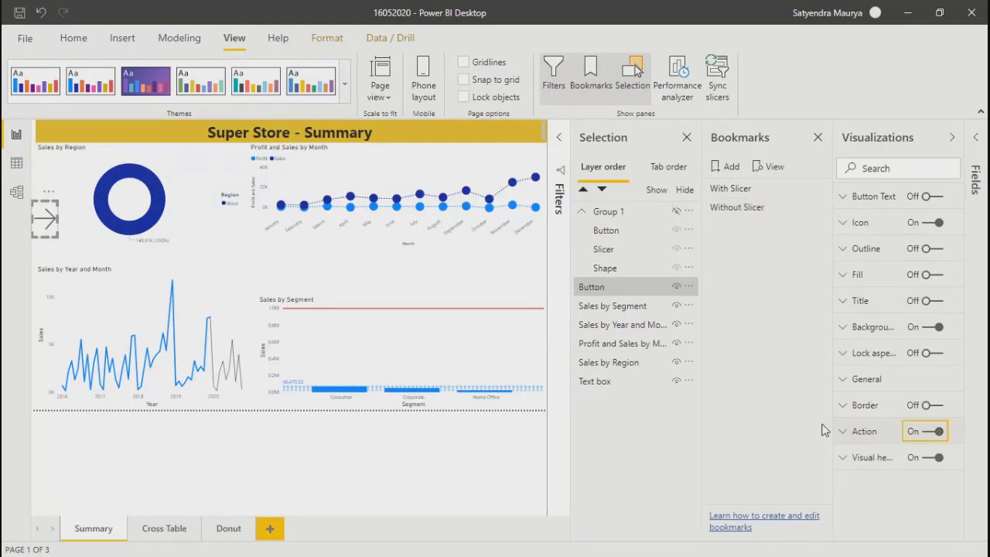
left_click(845, 434)
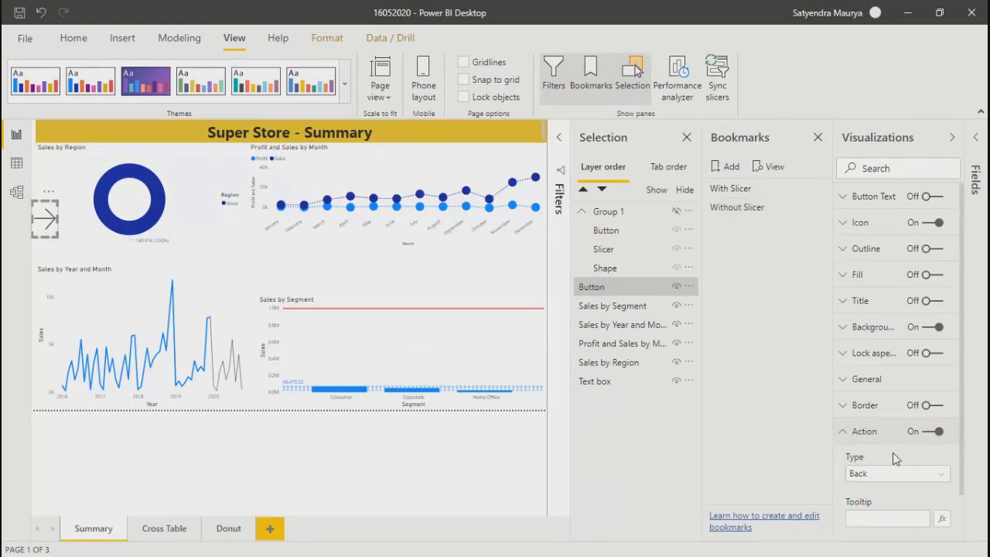
left_click(890, 479)
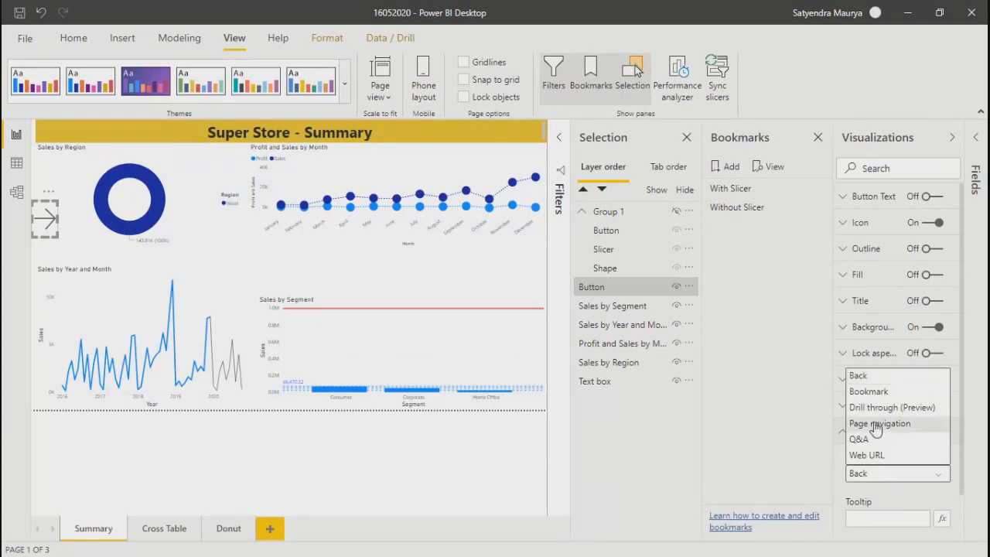
left_click(866, 392)
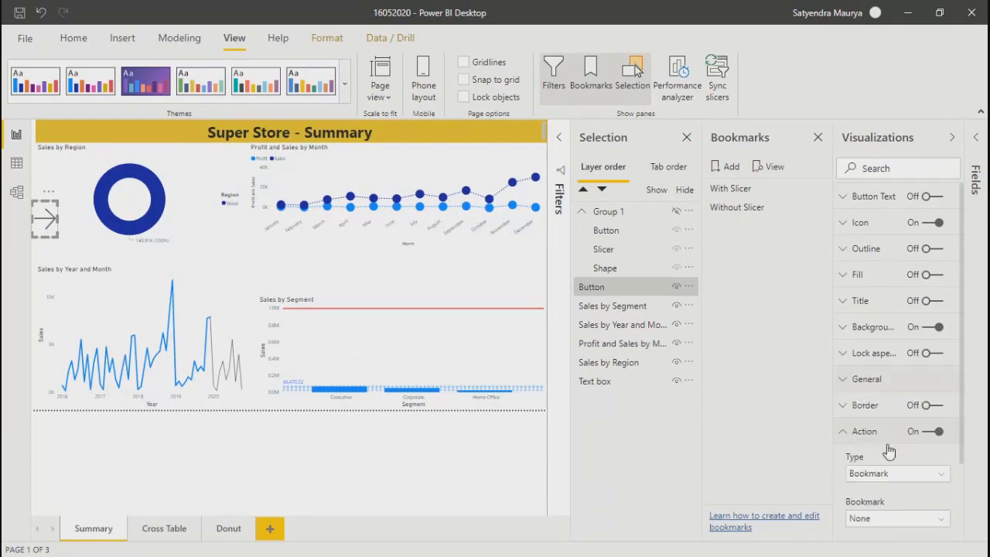
left_click(896, 529)
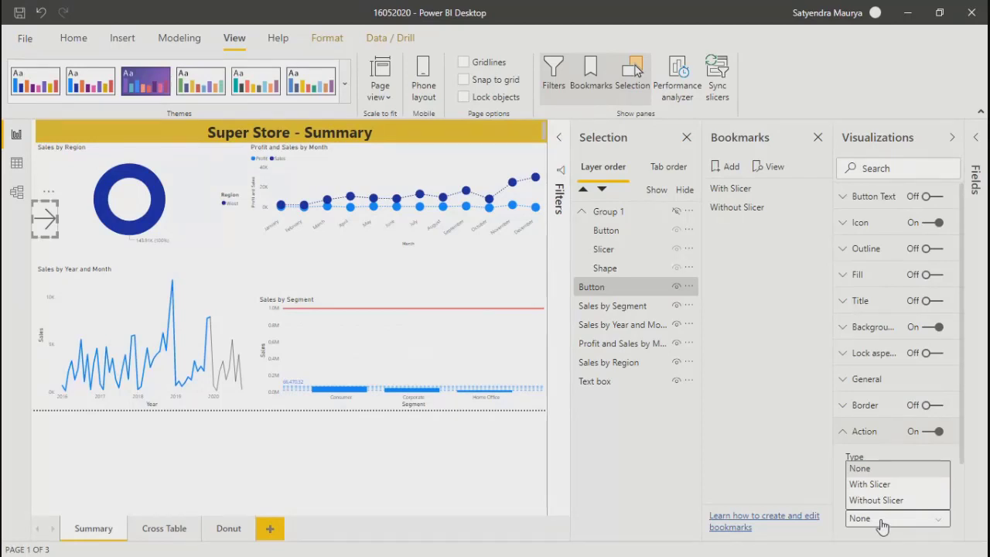
left_click(876, 484)
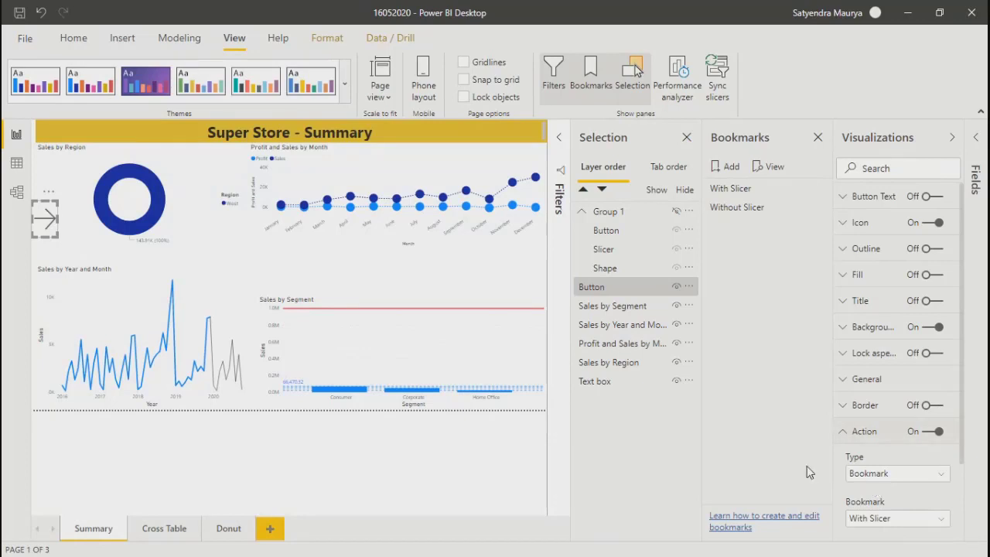
Step: Test the right arrow button and the With Slicer bookmark against a manually shown Group 1, and return to Without Slicer
left_click(79, 466)
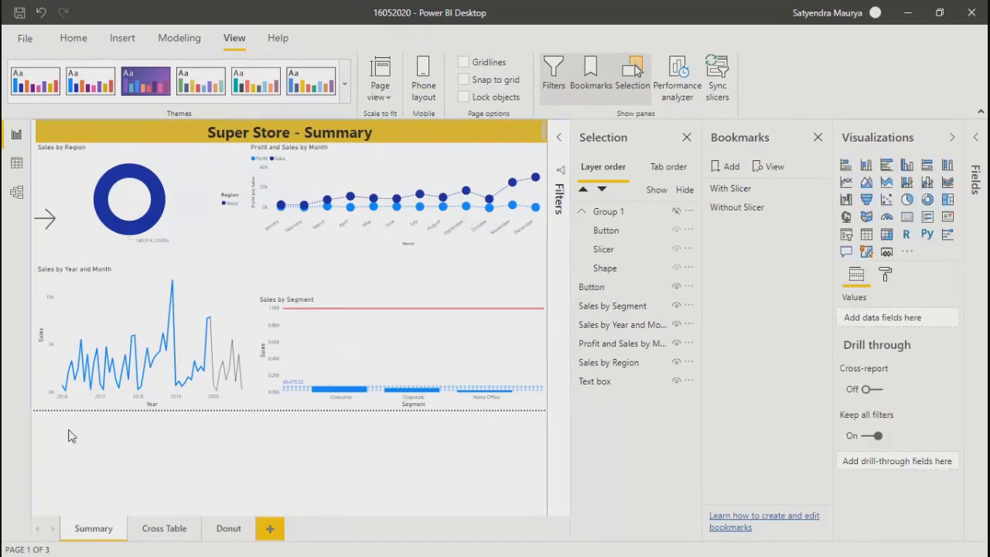
left_click(50, 225)
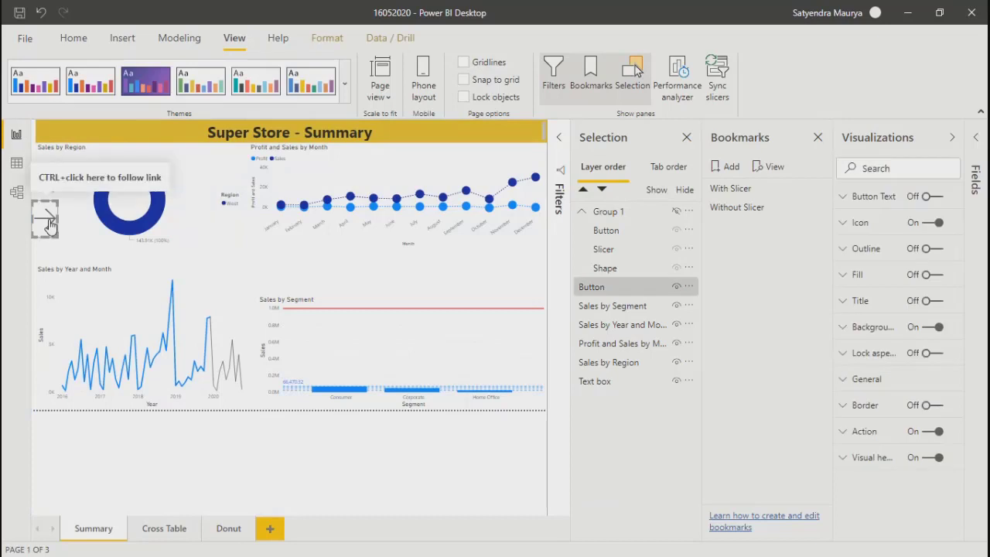
left_click(730, 188)
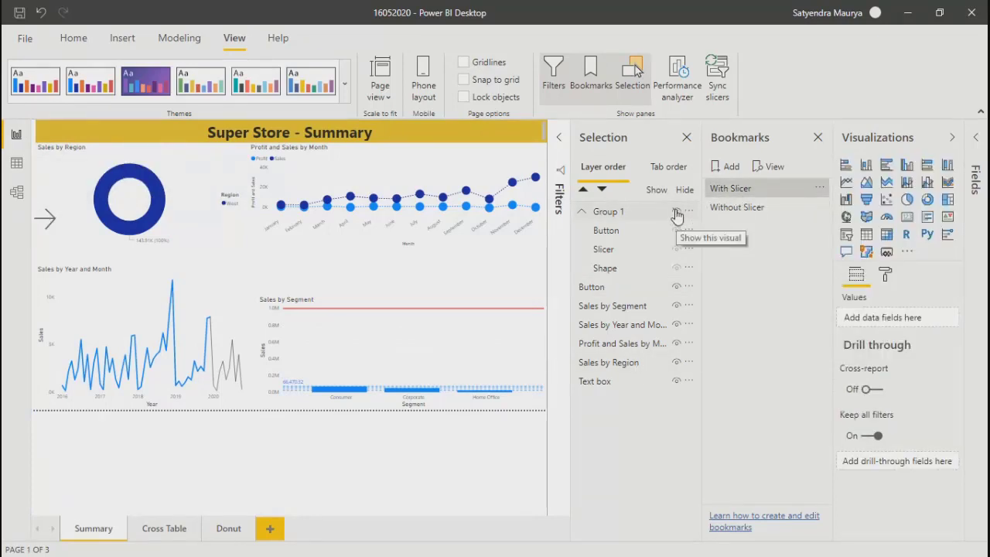
left_click(676, 211)
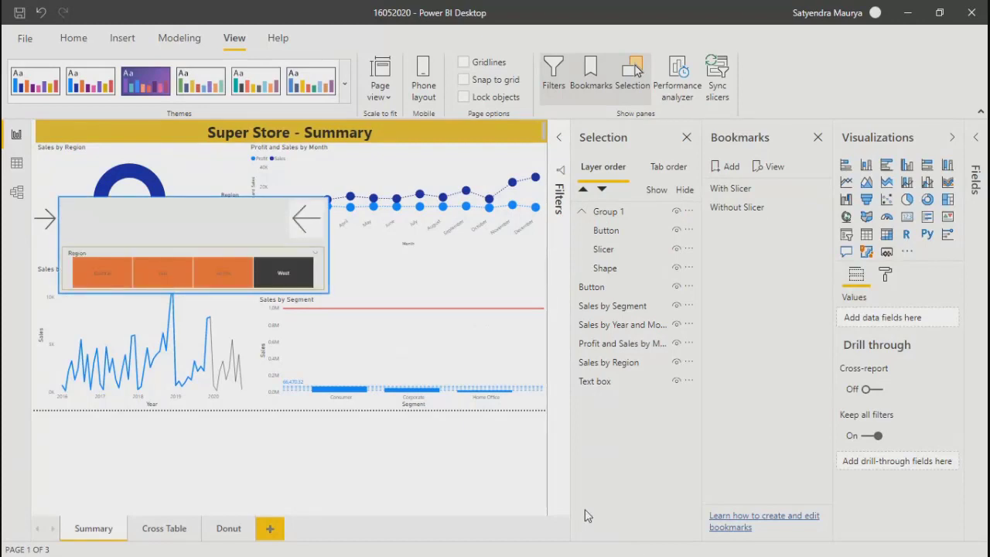
left_click(744, 209)
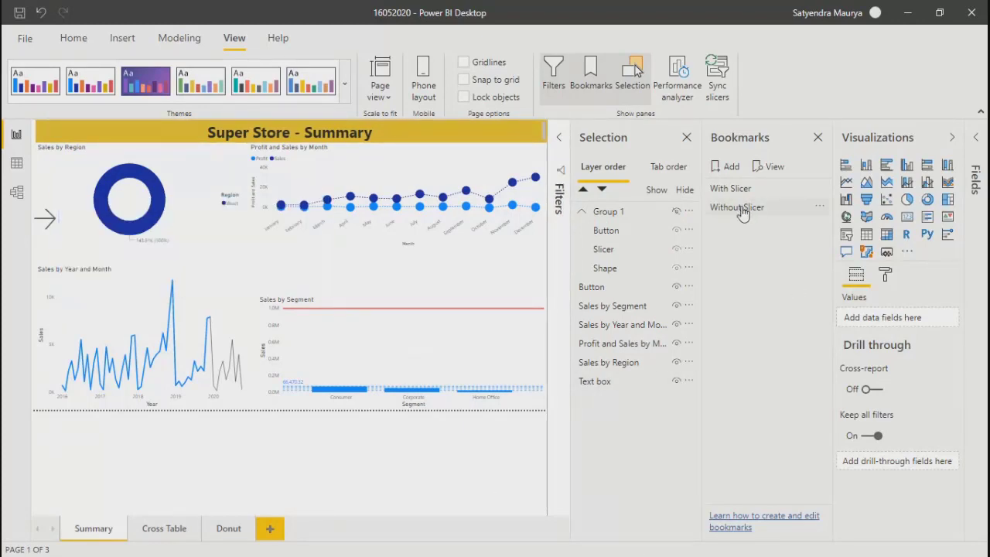
Step: Check the action type and target bookmark set for the right arrow button
left_click(46, 224)
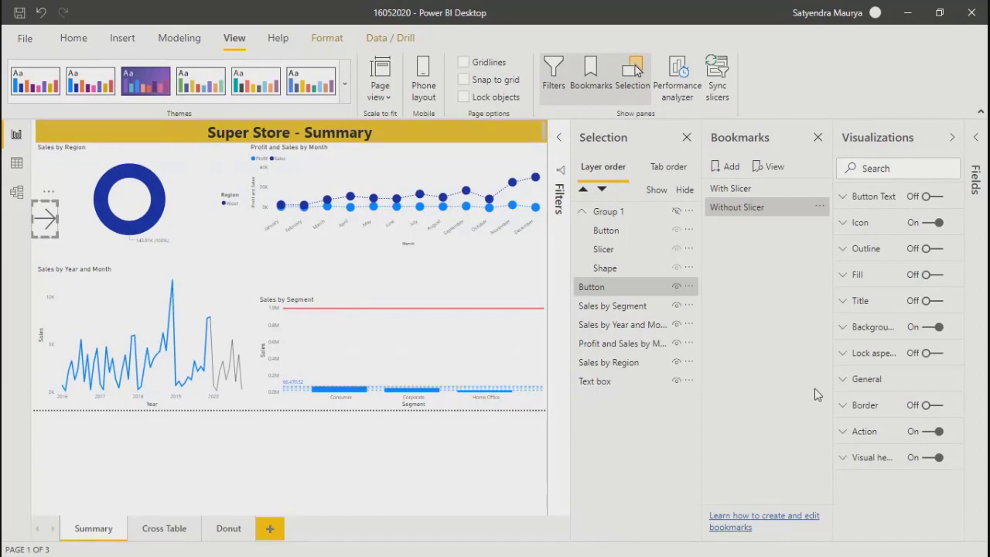
left_click(840, 438)
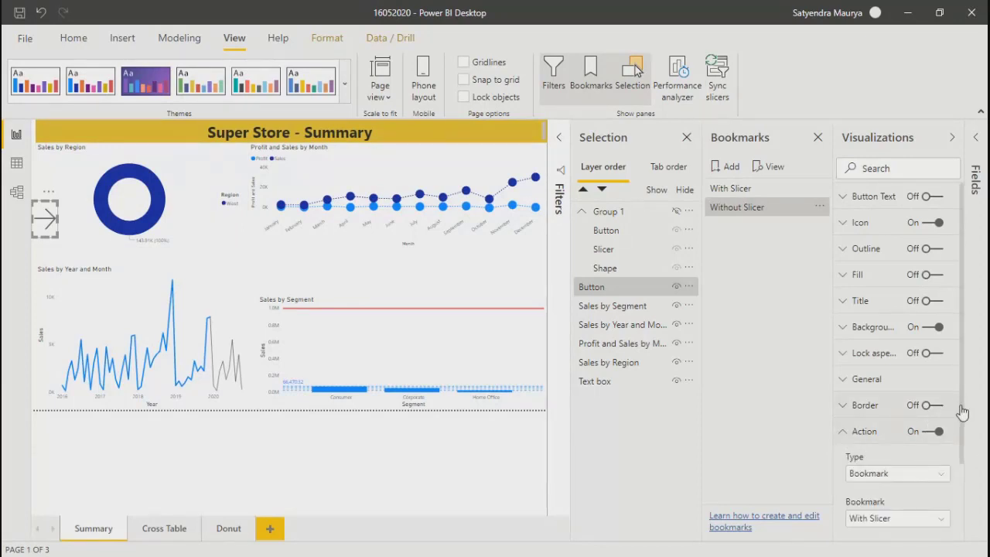
scroll(963, 412, "down", 2)
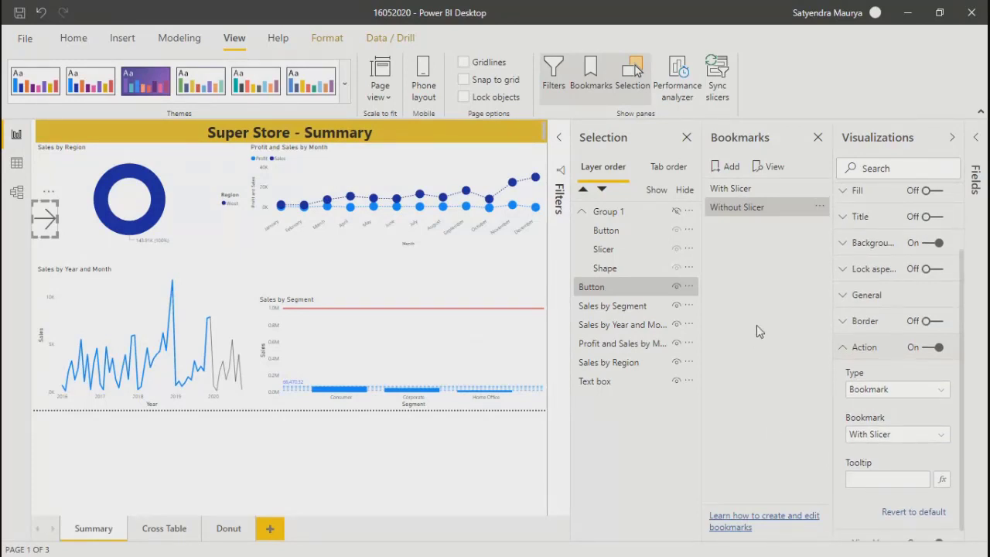
Step: Compare the page under the With Slicer and Without Slicer bookmarks, and show Group 1
left_click(735, 189)
left_click(732, 210)
left_click(735, 189)
left_click(676, 210)
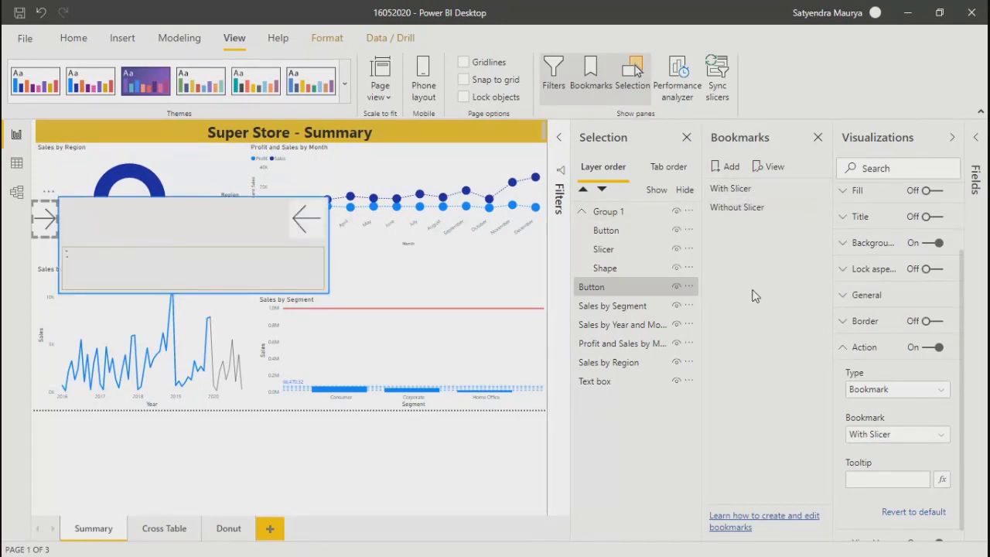
Step: Apply the With Slicer bookmark once more and delete it
left_click(734, 191)
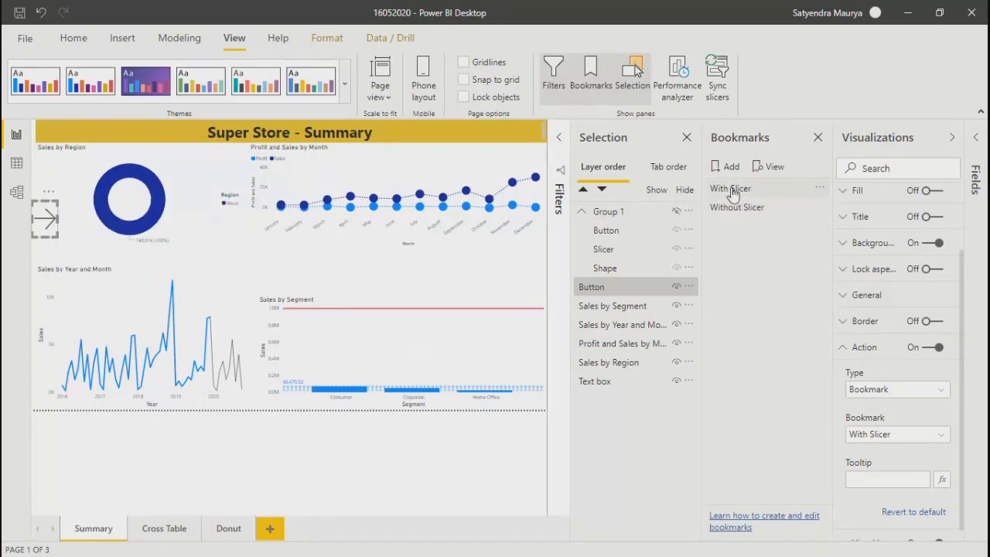
left_click(820, 188)
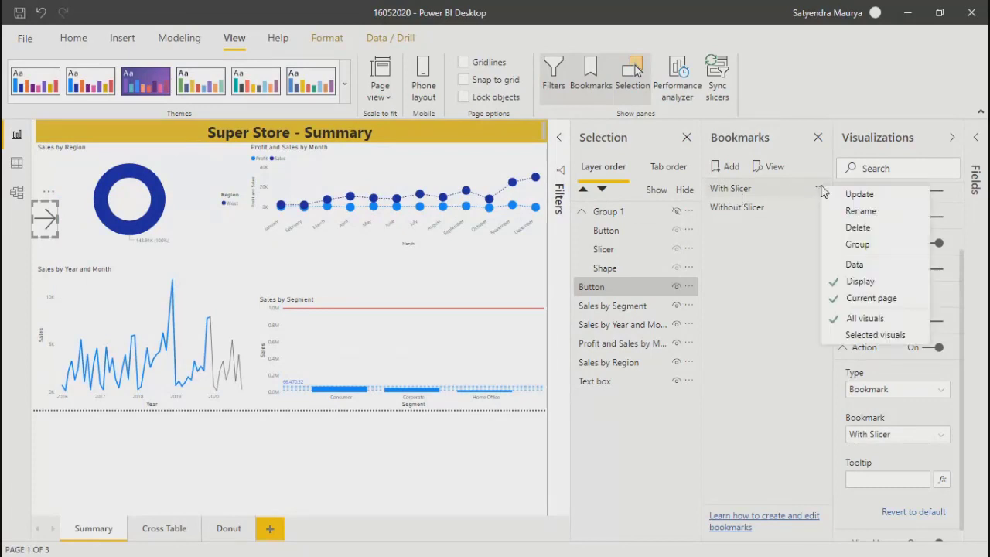
left_click(855, 227)
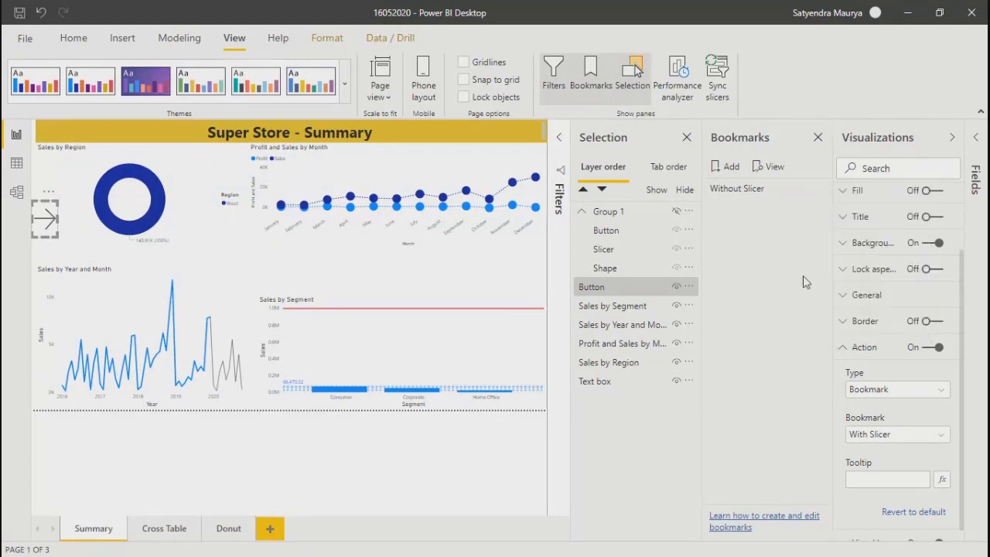
Step: From the Without Slicer view, show Group 1 and add a bookmark of the page that excludes Data
left_click(748, 191)
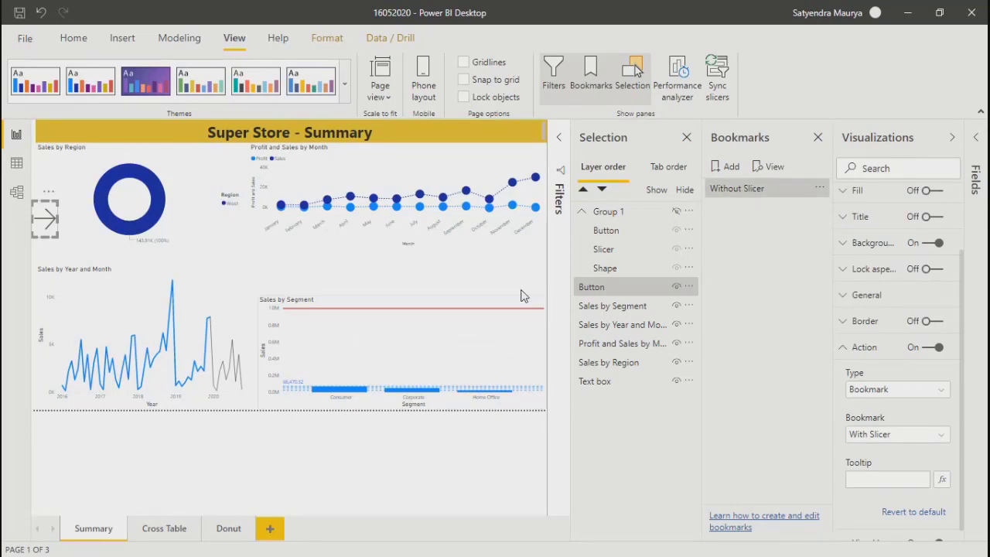
left_click(676, 211)
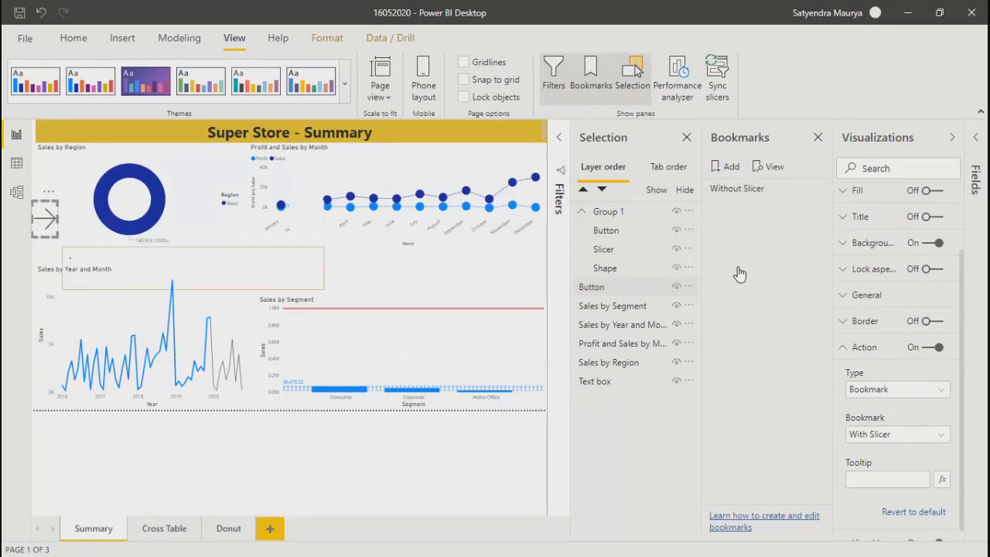
left_click(727, 166)
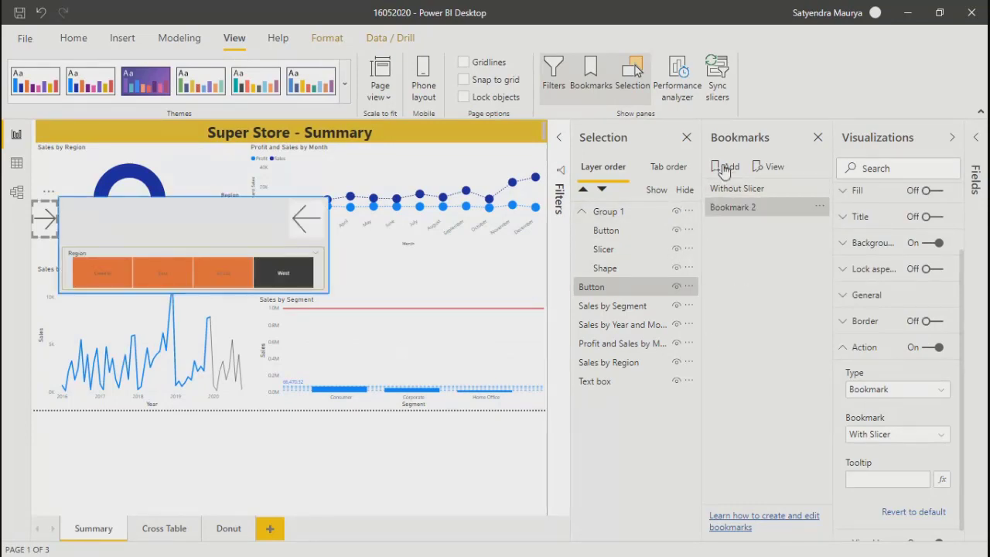
left_click(820, 206)
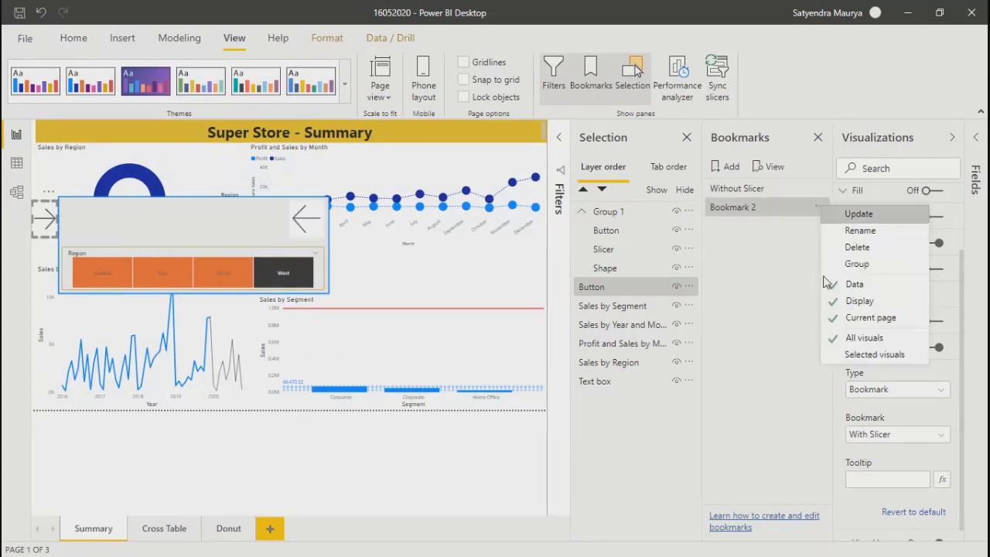
left_click(857, 301)
Step: Rename the newly added bookmark to Slicer
left_click(819, 206)
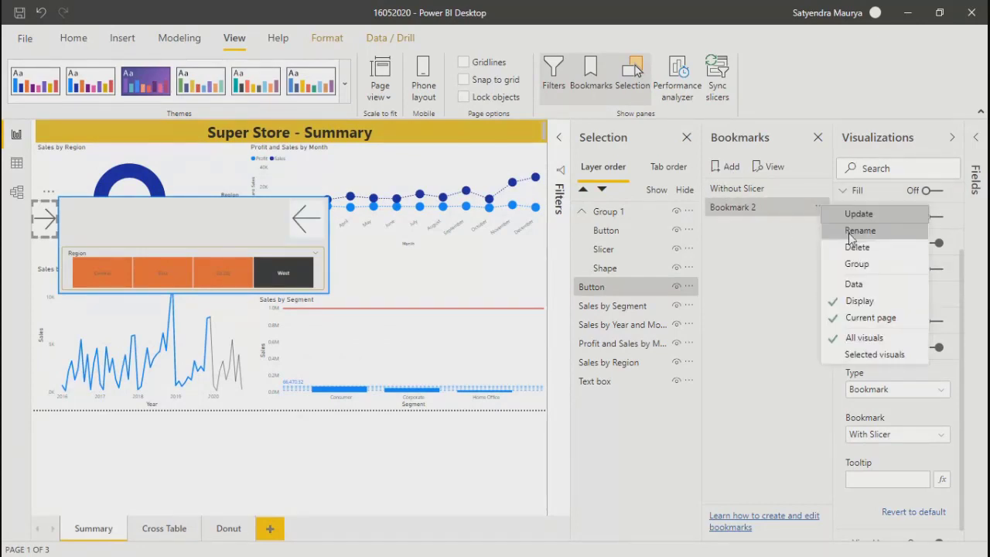
left_click(851, 224)
type("Slicer")
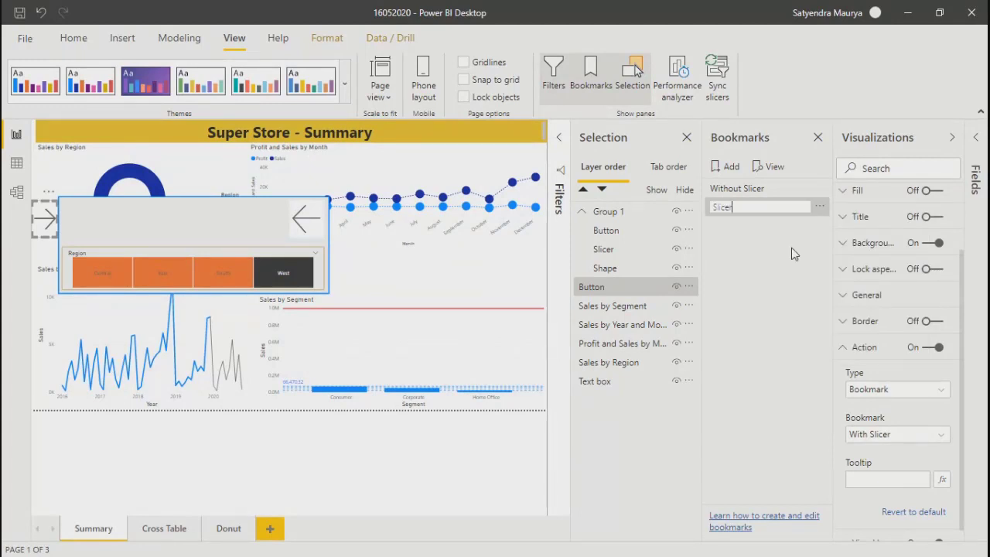
key("Return")
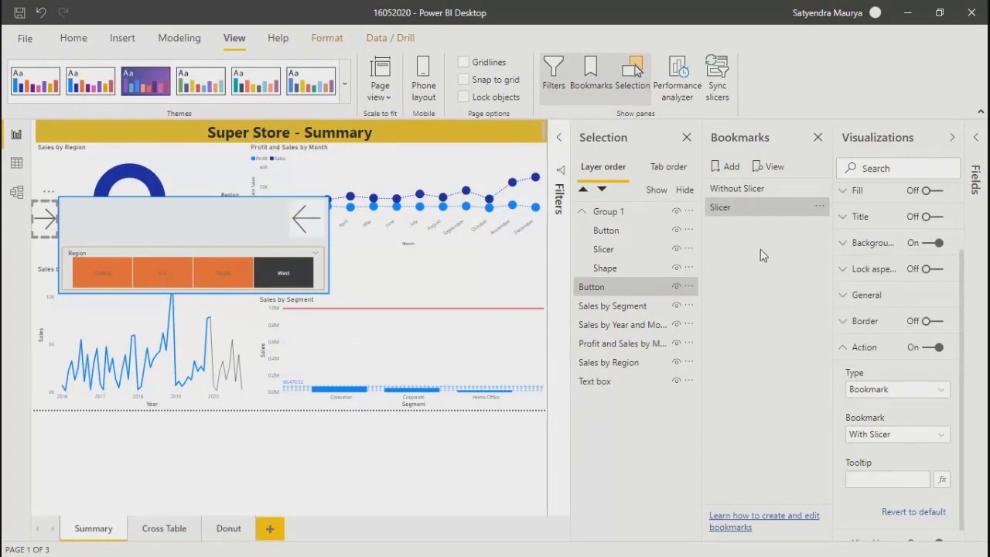
Step: Test the Without Slicer and Slicer bookmarks by switching from one to the other
left_click(739, 189)
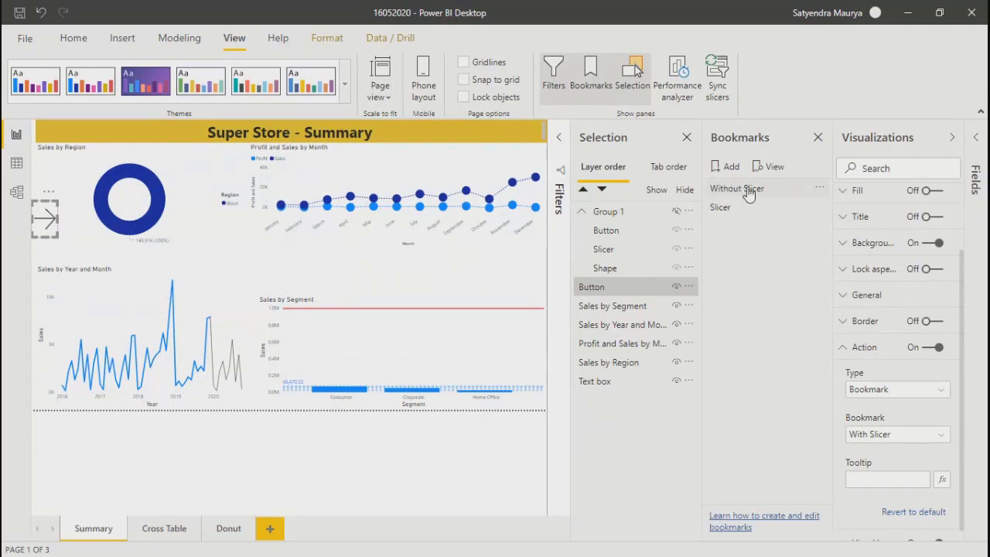
left_click(739, 190)
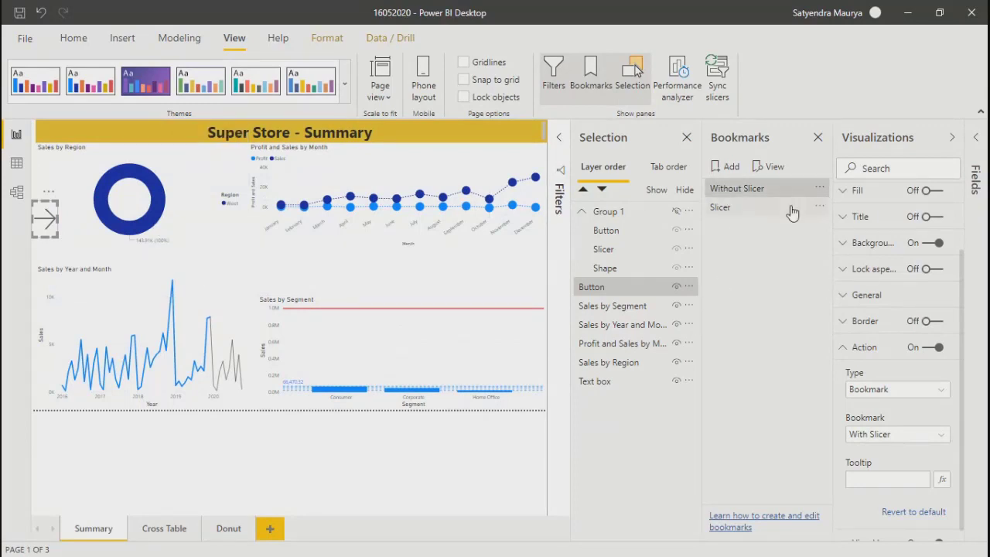
left_click(727, 207)
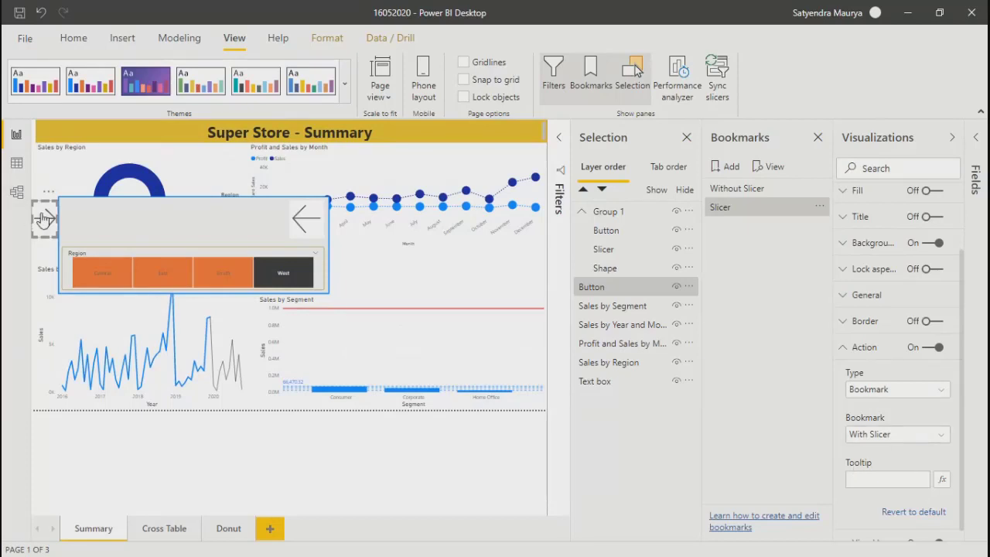
Step: Reset the right arrow button's action by turning it off and on, and set its target bookmark to Slicer
left_click(872, 434)
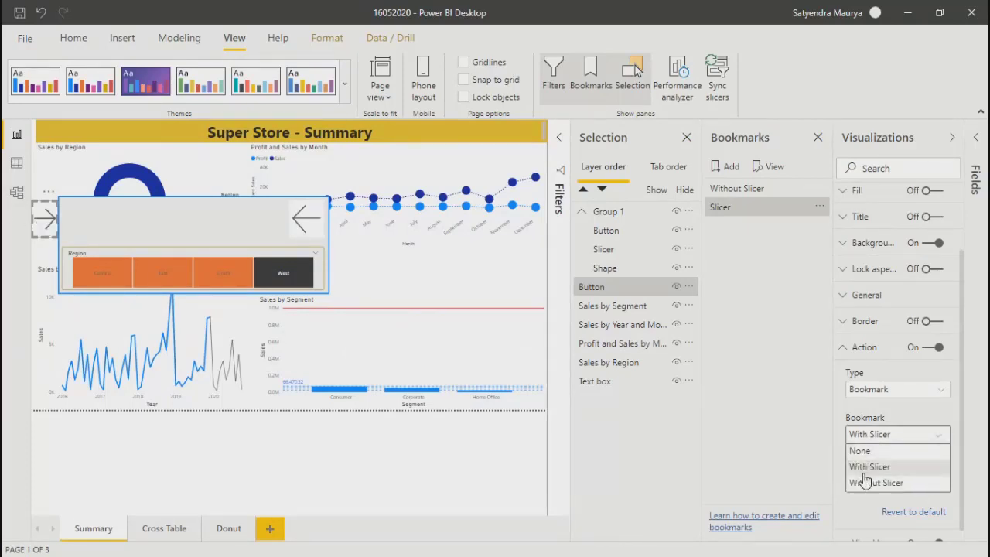
left_click(793, 451)
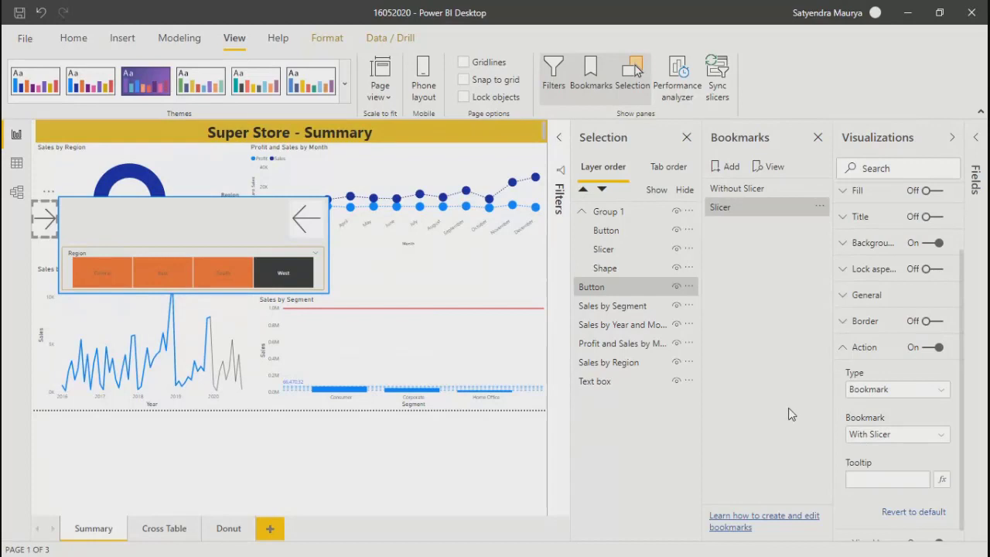
left_click(882, 438)
left_click(938, 348)
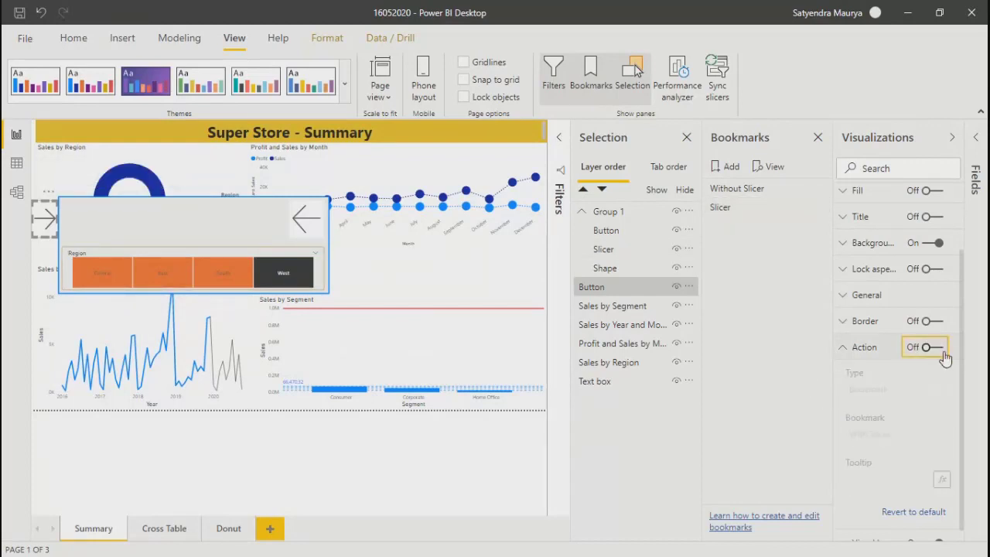
left_click(938, 348)
left_click(878, 438)
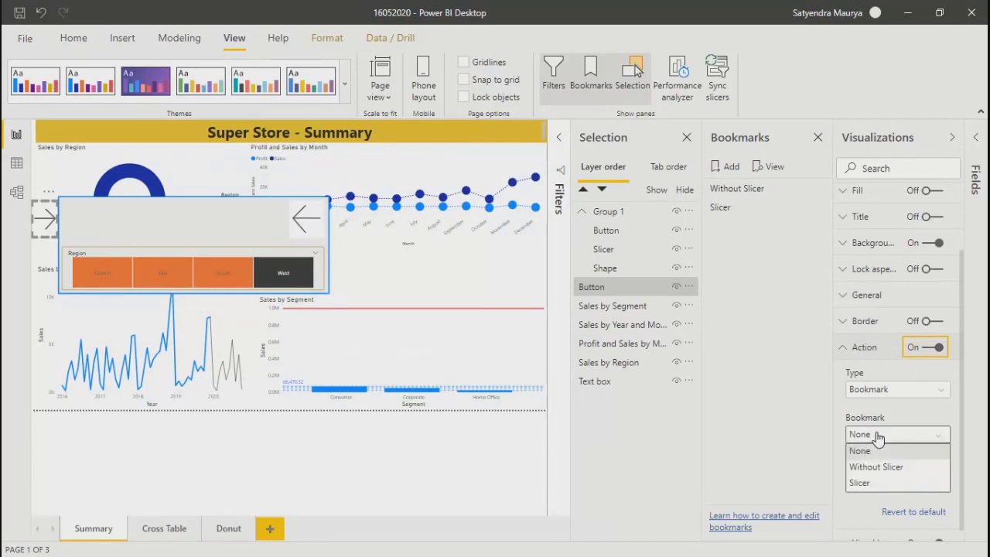
left_click(859, 483)
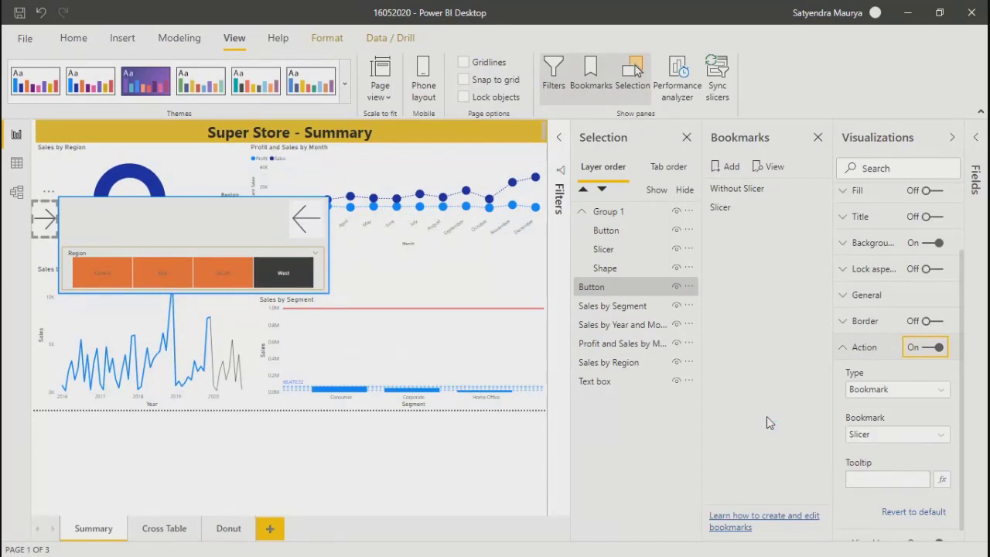
Step: Check the two bookmarks by applying Slicer, Without Slicer and Slicer again
left_click(727, 207)
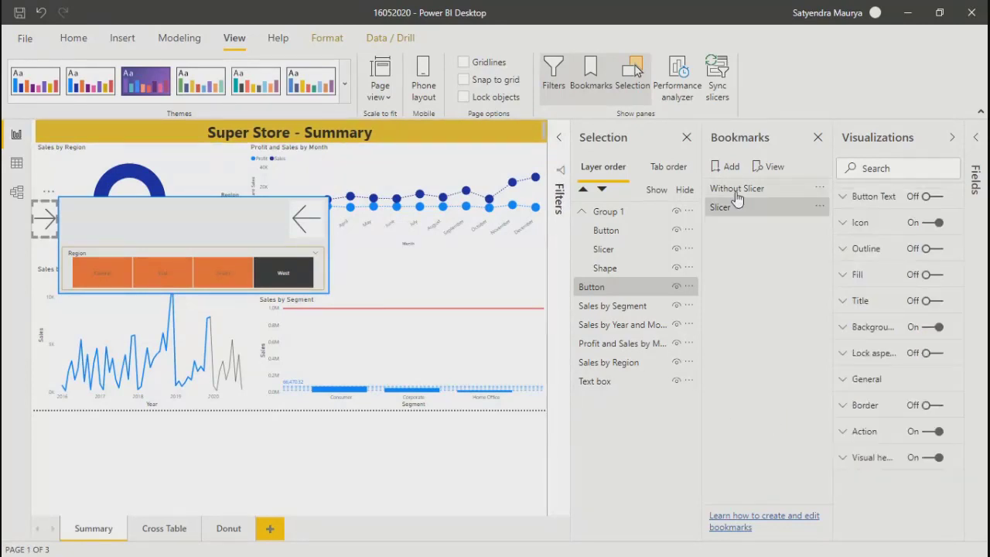
left_click(736, 190)
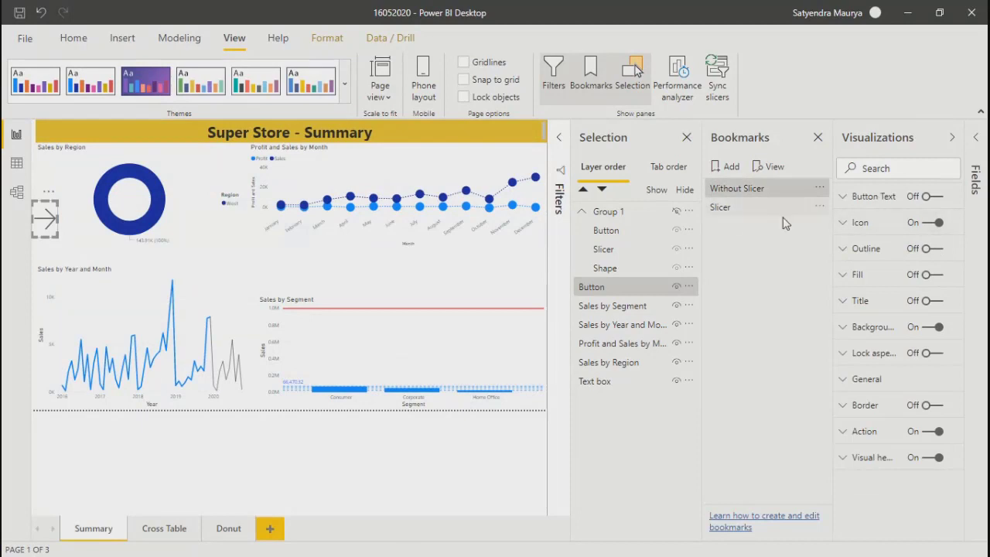
left_click(728, 209)
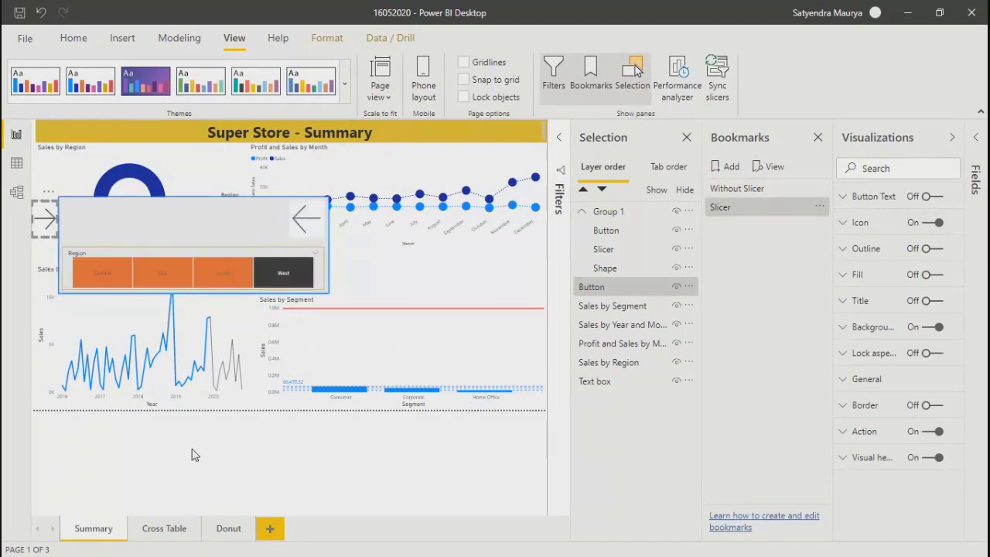
Step: Turn on the action of the left arrow button inside Group 1, with type Bookmark and Without Slicer as the target
left_click(302, 217)
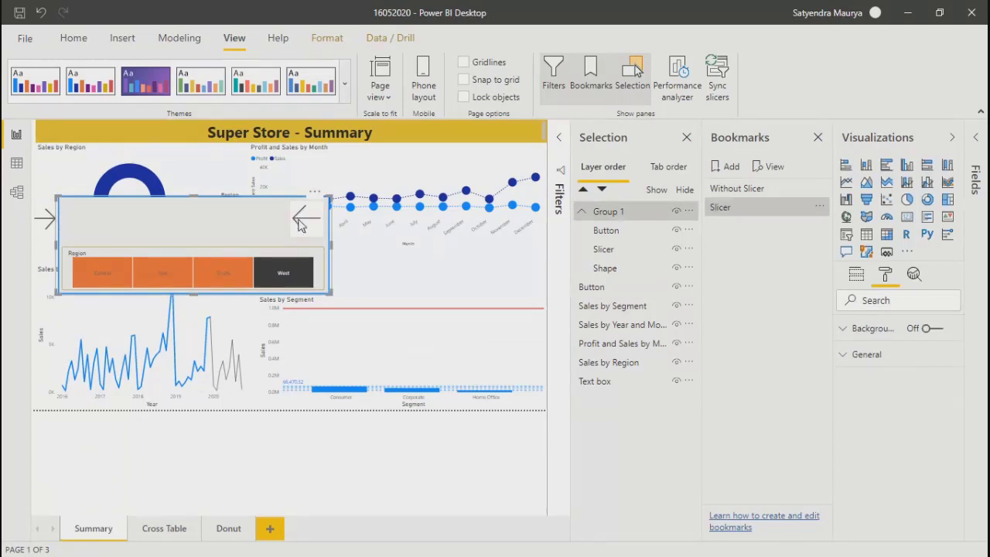
left_click(303, 224)
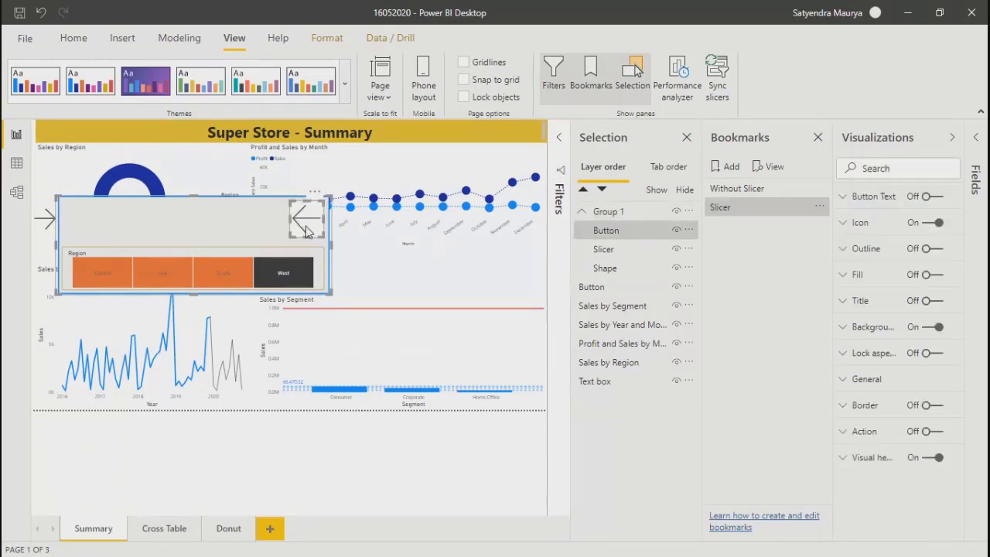
left_click(936, 432)
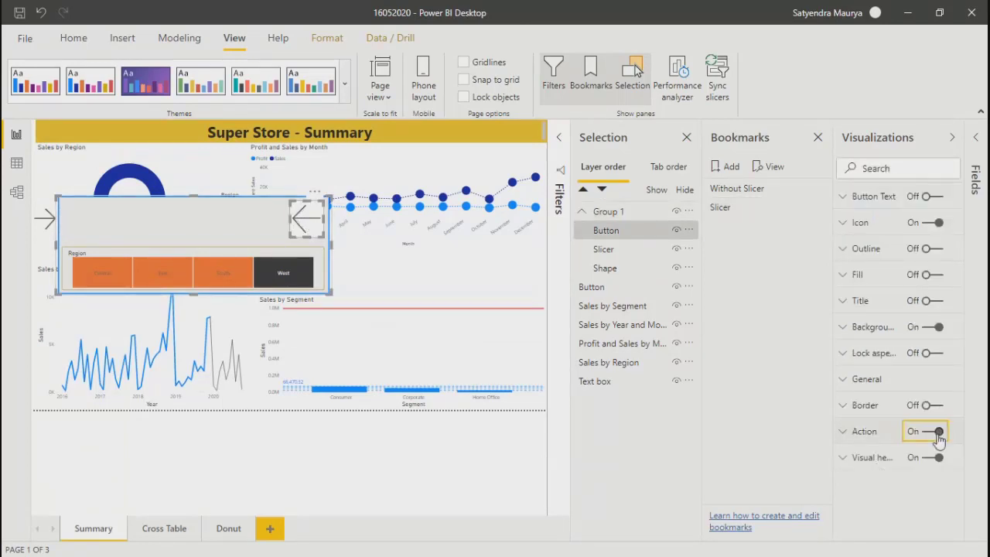
left_click(842, 436)
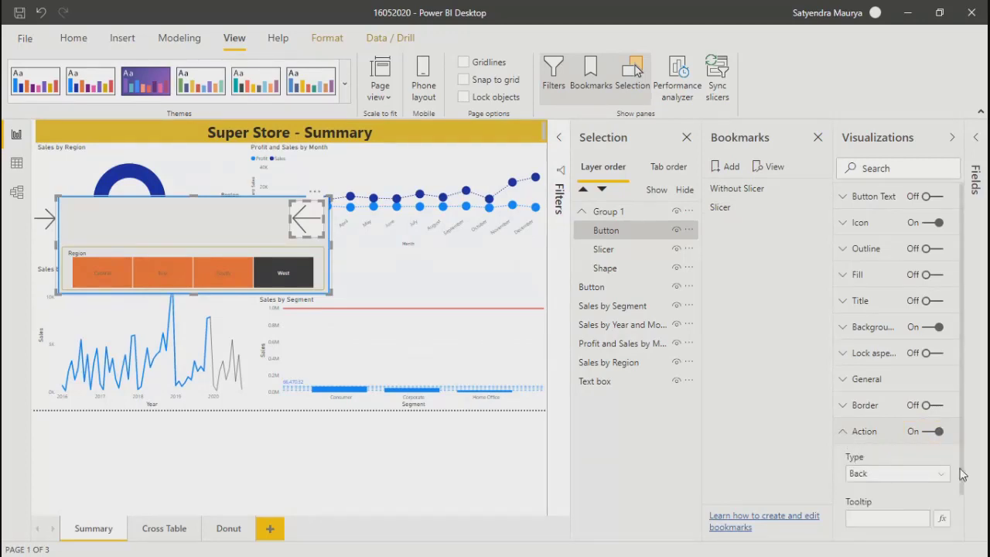
scroll(963, 474, "down", 2)
left_click(892, 435)
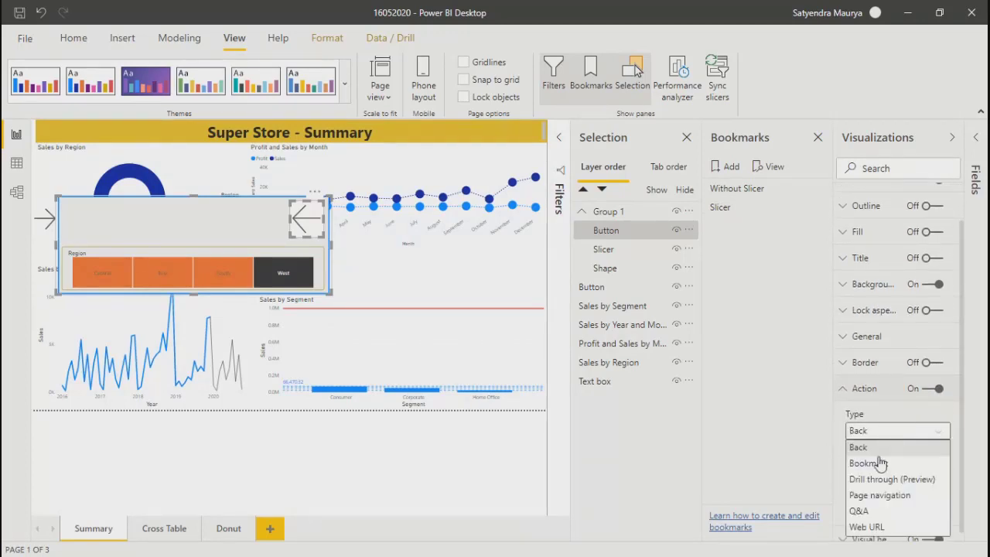
left_click(878, 462)
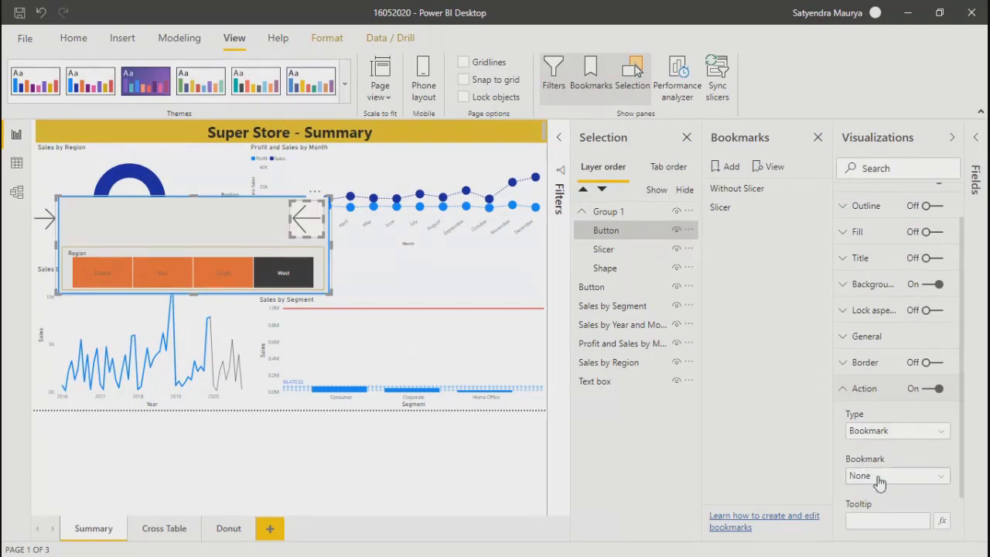
left_click(878, 480)
left_click(870, 507)
left_click(410, 474)
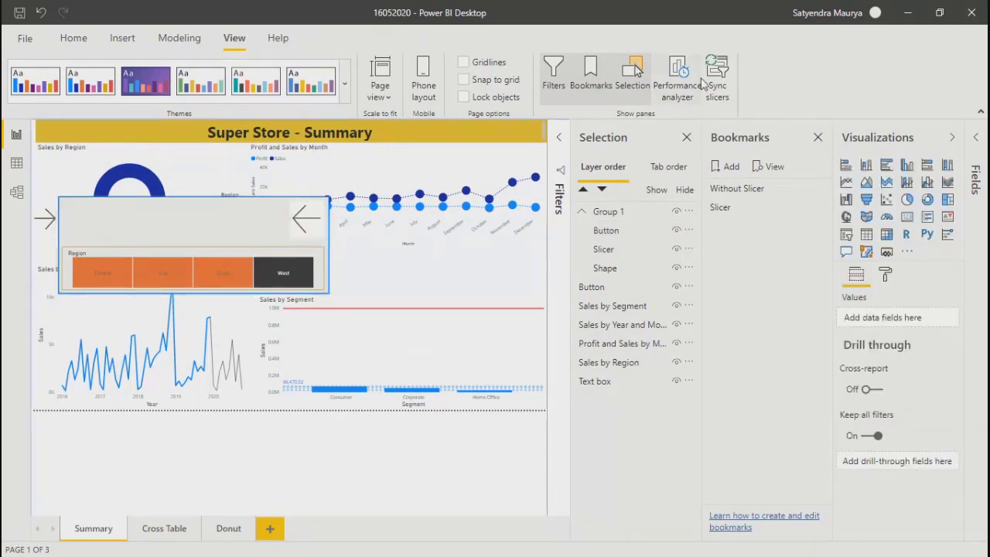
Step: Apply the Without Slicer and Slicer bookmarks once more, and clear the Bookmarks, Visualizations and Selection panes away from the canvas
left_click(747, 188)
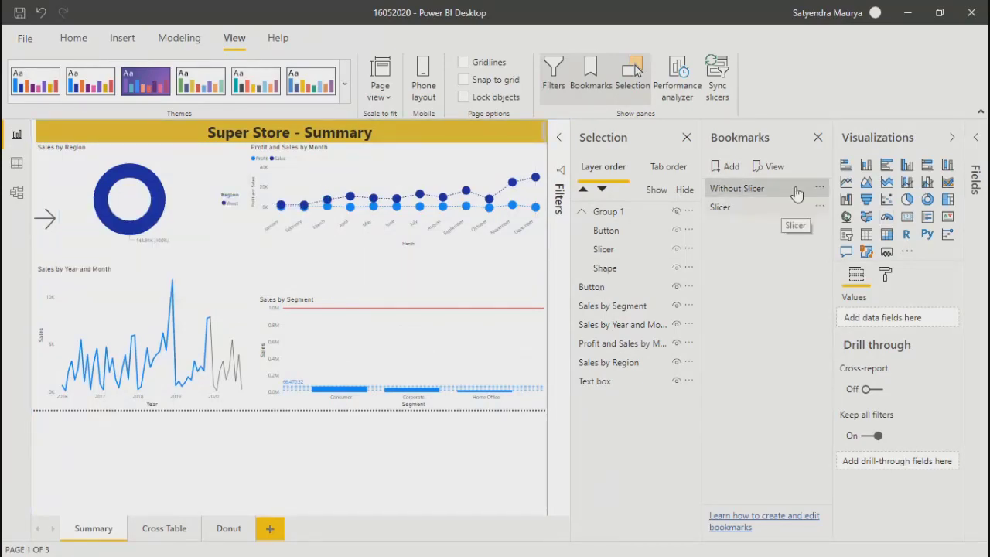
left_click(766, 207)
left_click(818, 137)
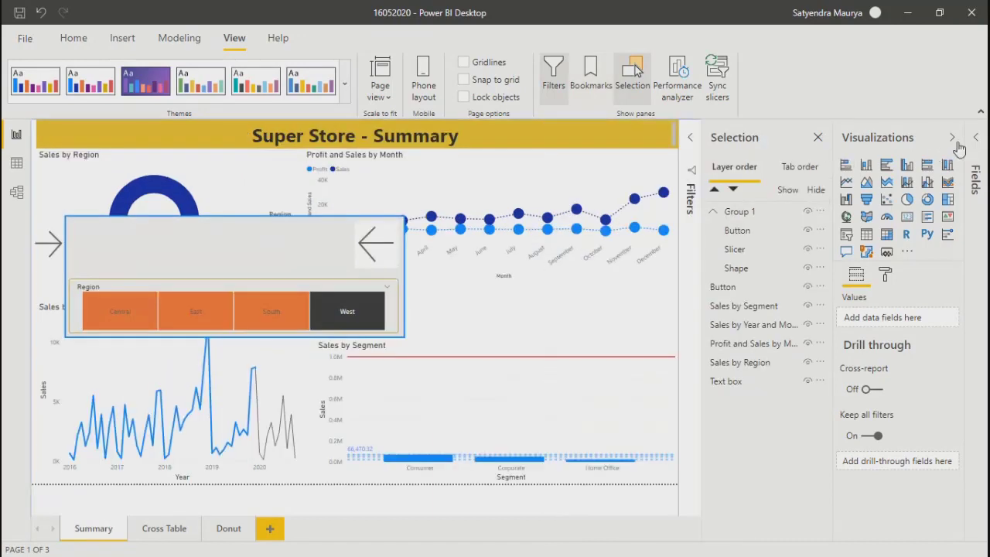
left_click(952, 137)
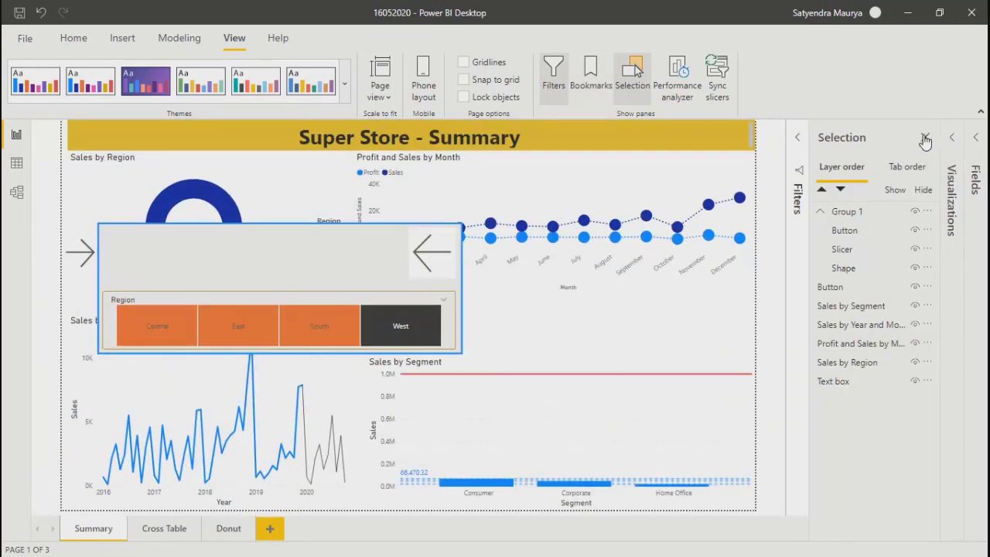
left_click(926, 139)
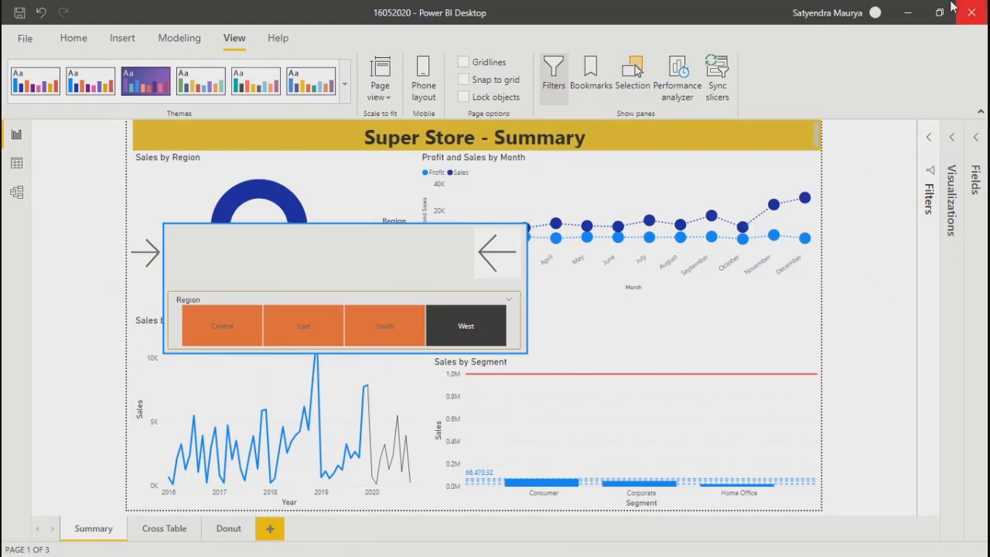
Step: Test both arrow buttons by hiding and showing the Region slicer panel several times, choosing East in the slicer before the last hide
left_click(485, 263)
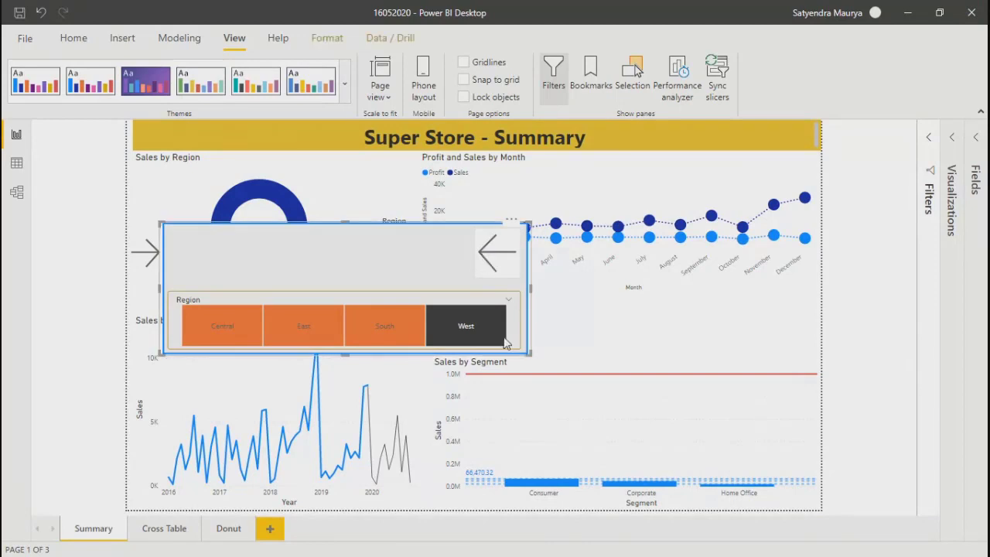
left_click(502, 265)
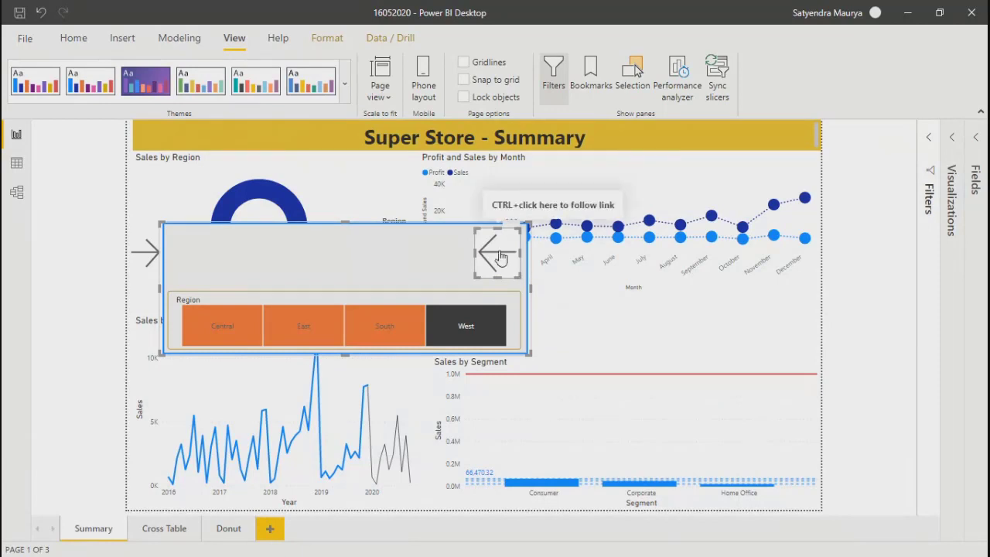
left_click(510, 269, "ctrl")
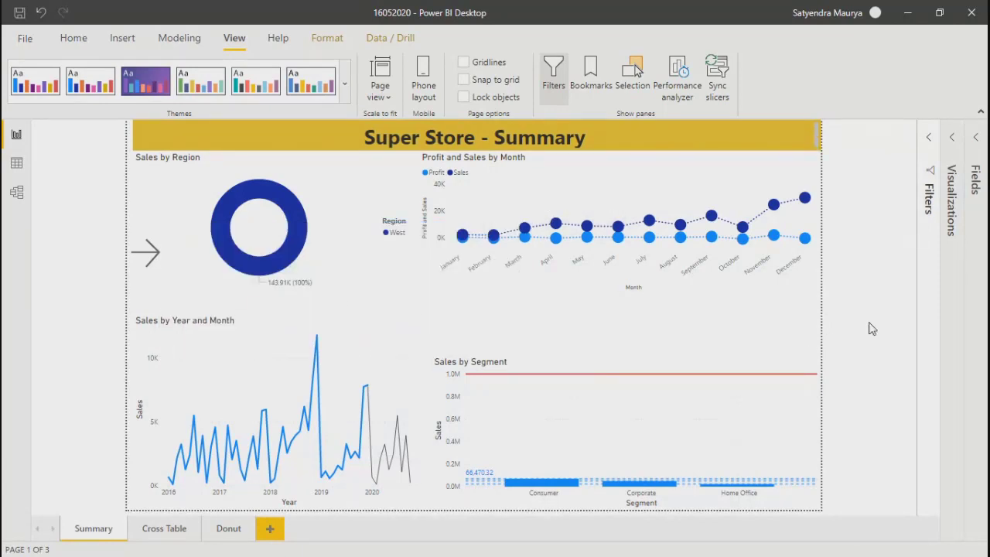
left_click(146, 255, "ctrl")
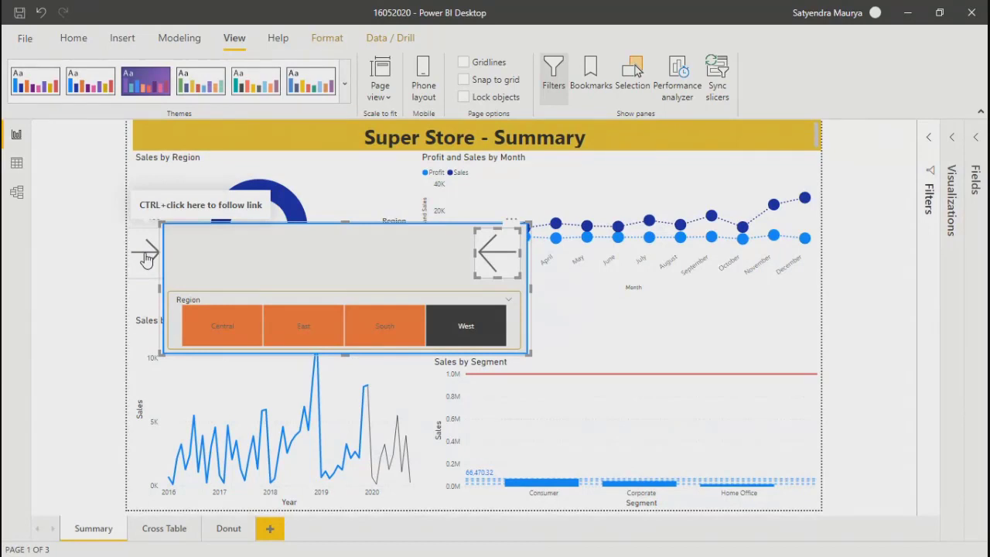
left_click(143, 257, "ctrl")
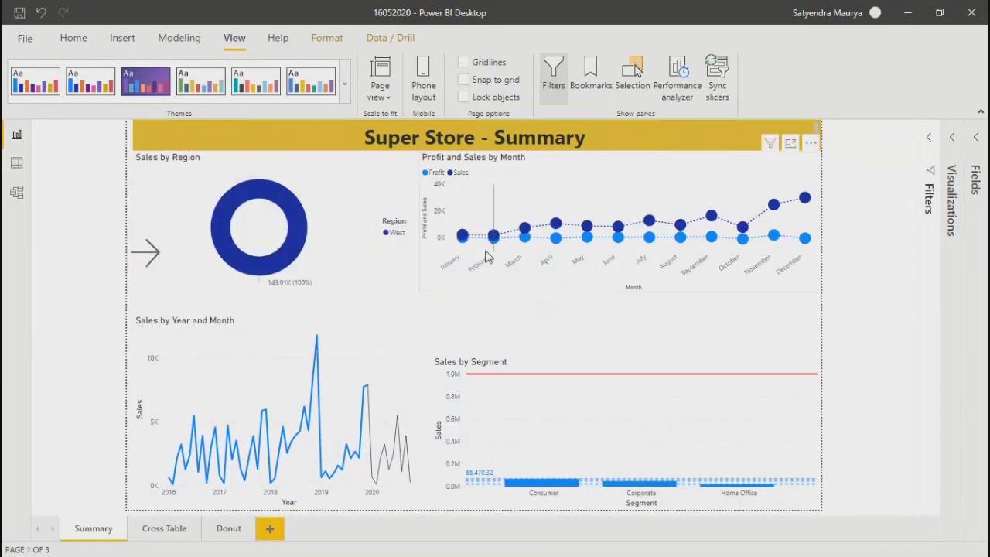
left_click(138, 256, "ctrl")
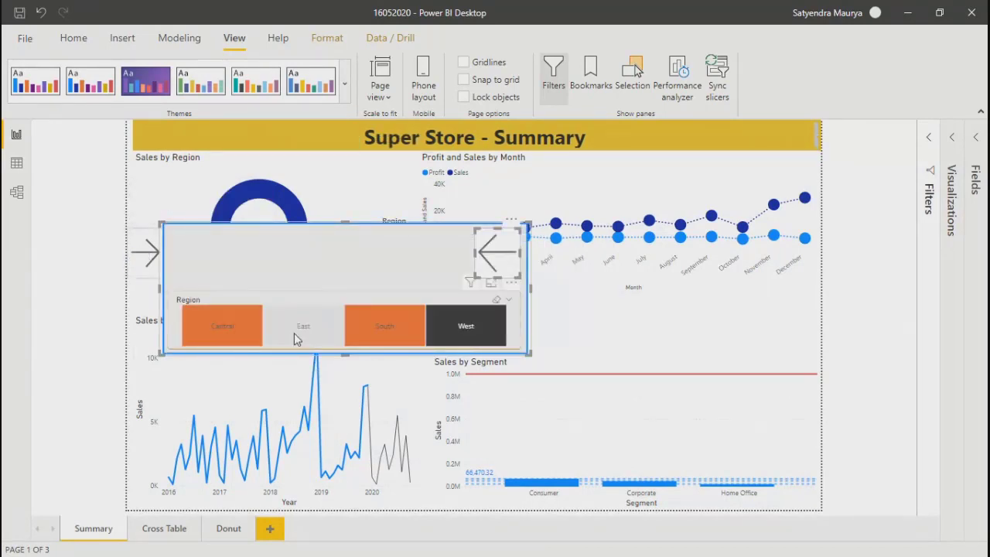
left_click(296, 339)
left_click(495, 252, "ctrl")
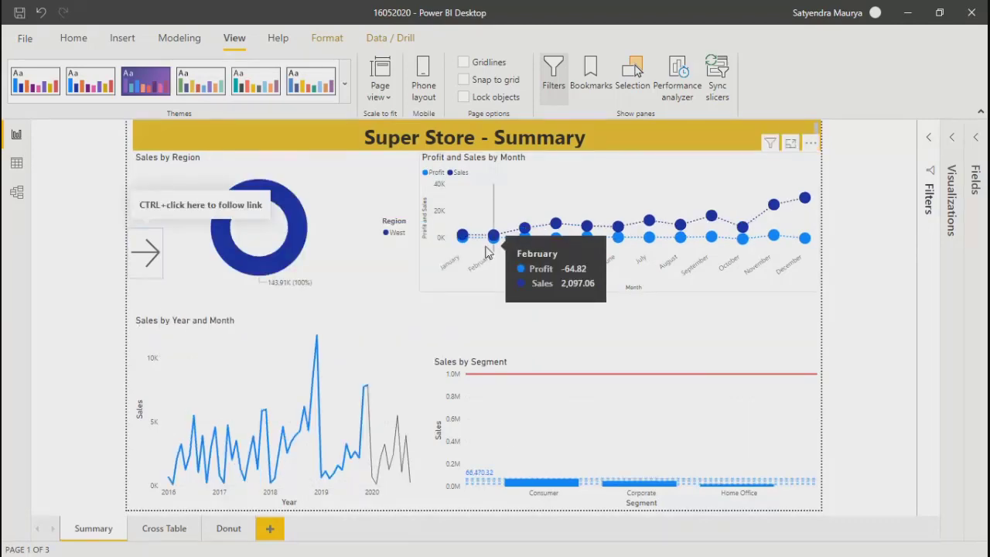
Step: Publish the report to Power BI, saving the changes, and open the published 16052020 report in the browser
left_click(73, 43)
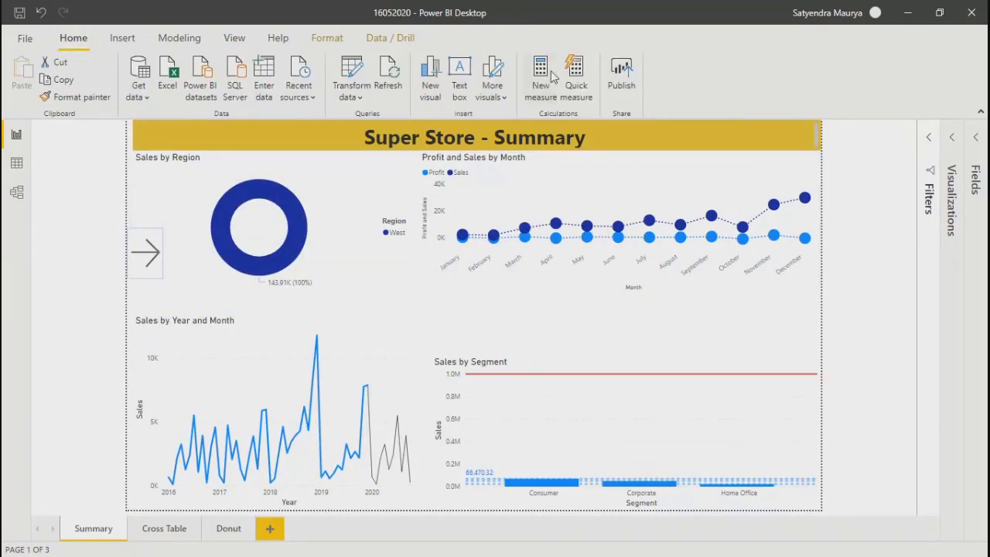
left_click(633, 71)
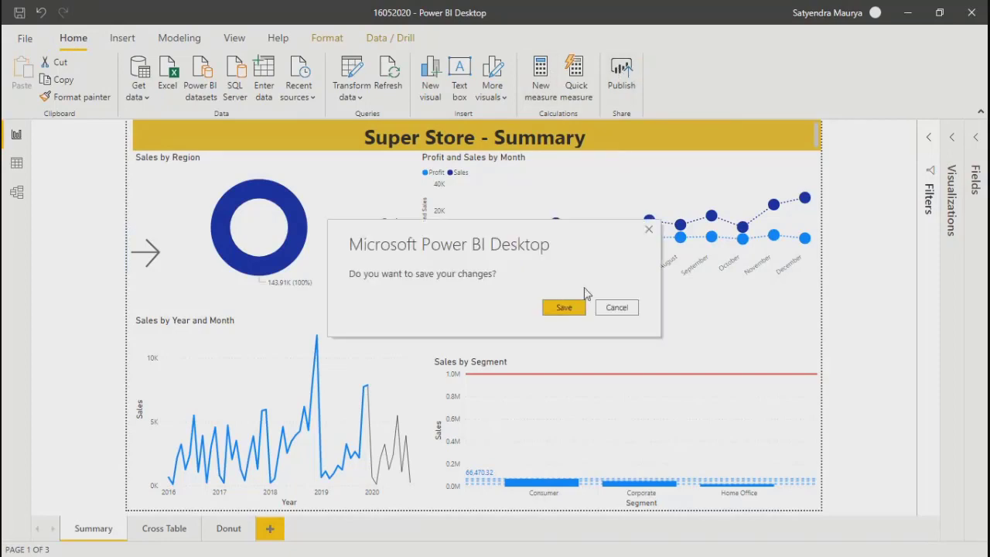
left_click(571, 308)
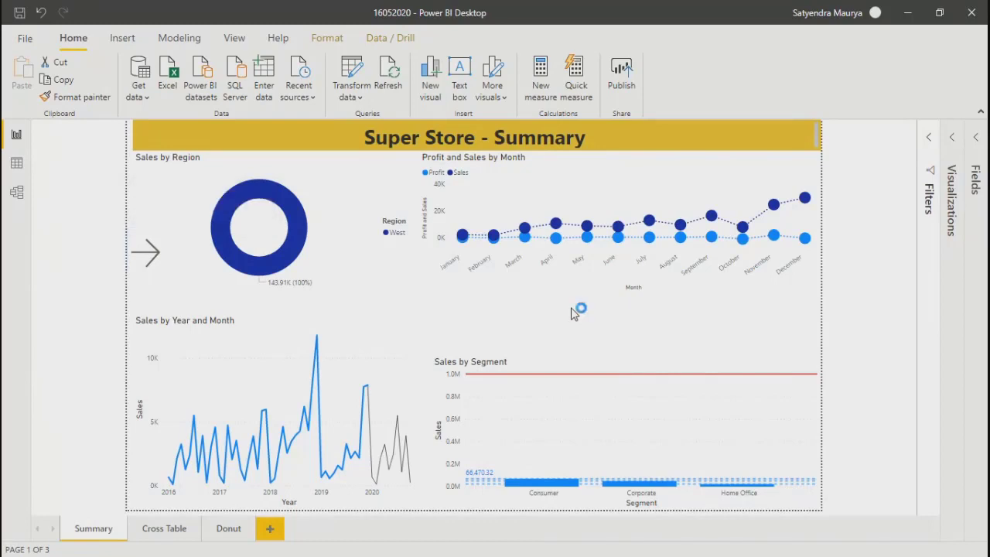
left_click(614, 372)
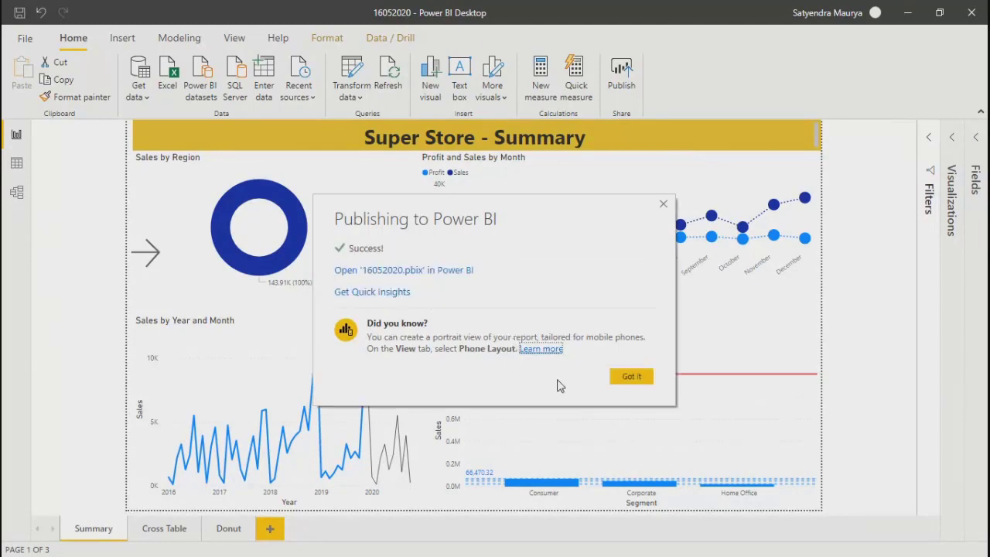
left_click(401, 270)
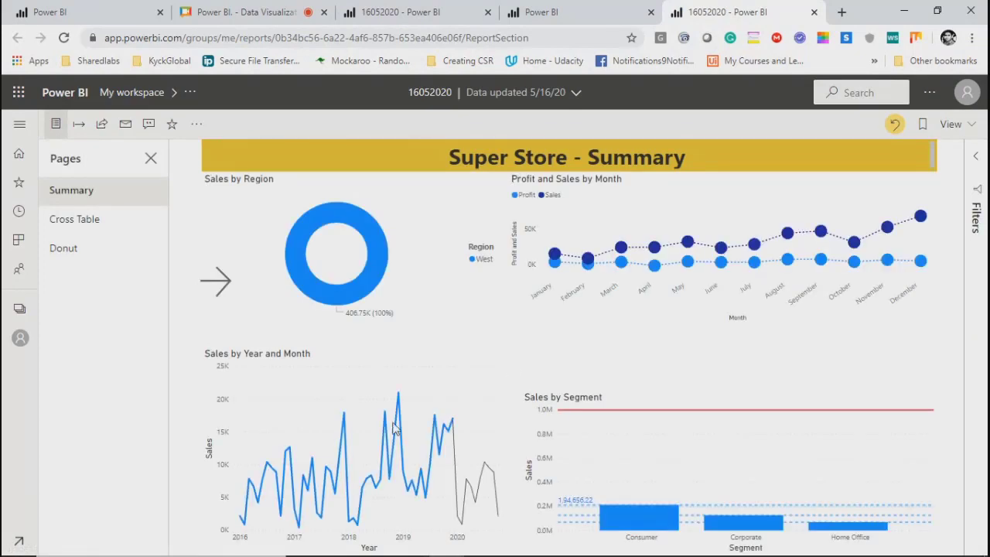
Step: Test the published arrow buttons by showing and hiding the slicer panel twice, adding South and East to the Region selection the second time
left_click(215, 283)
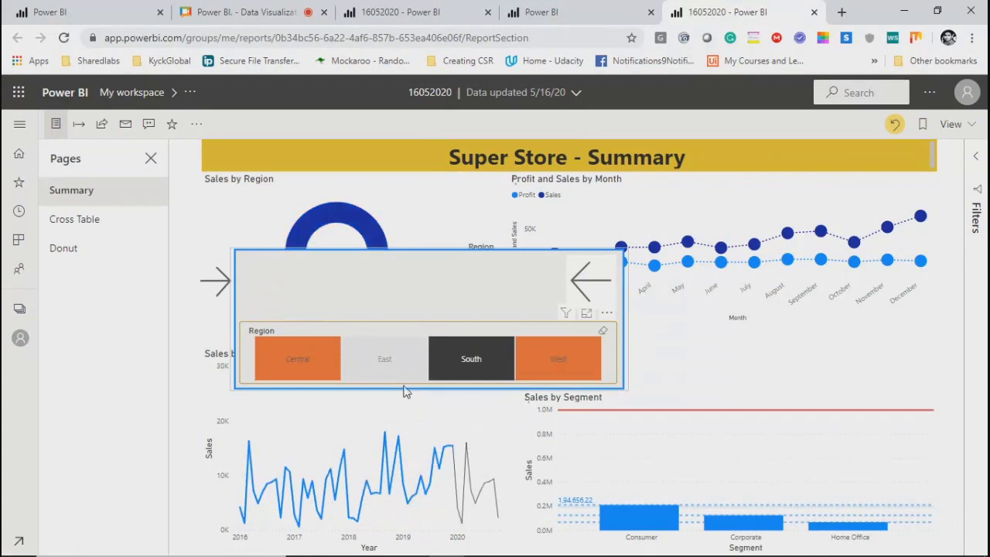
left_click(591, 276)
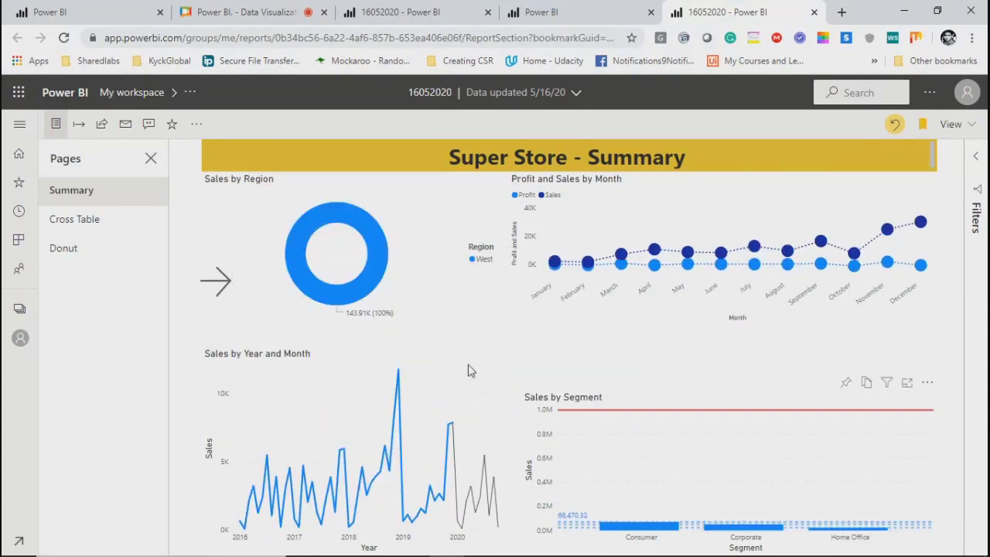
left_click(220, 285)
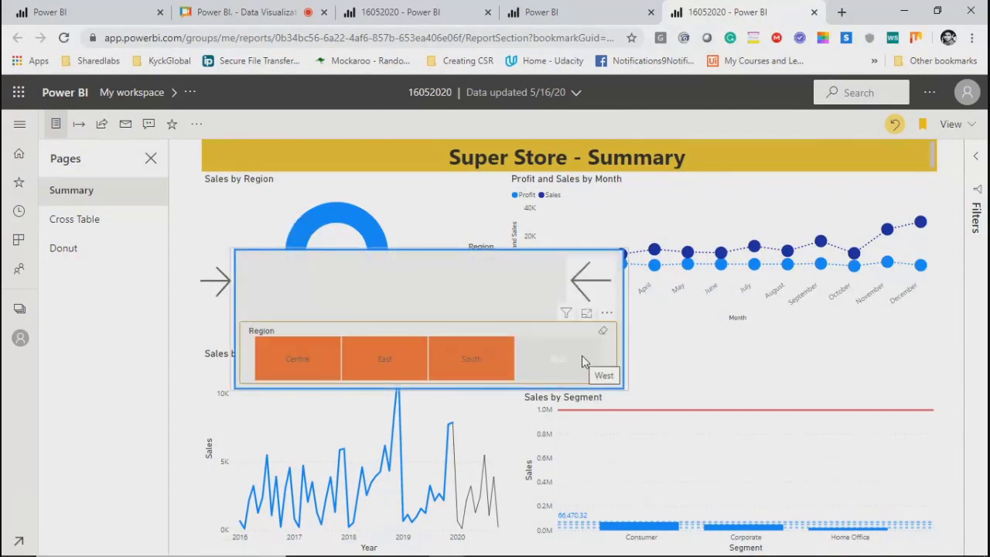
left_click(486, 347)
left_click(372, 369)
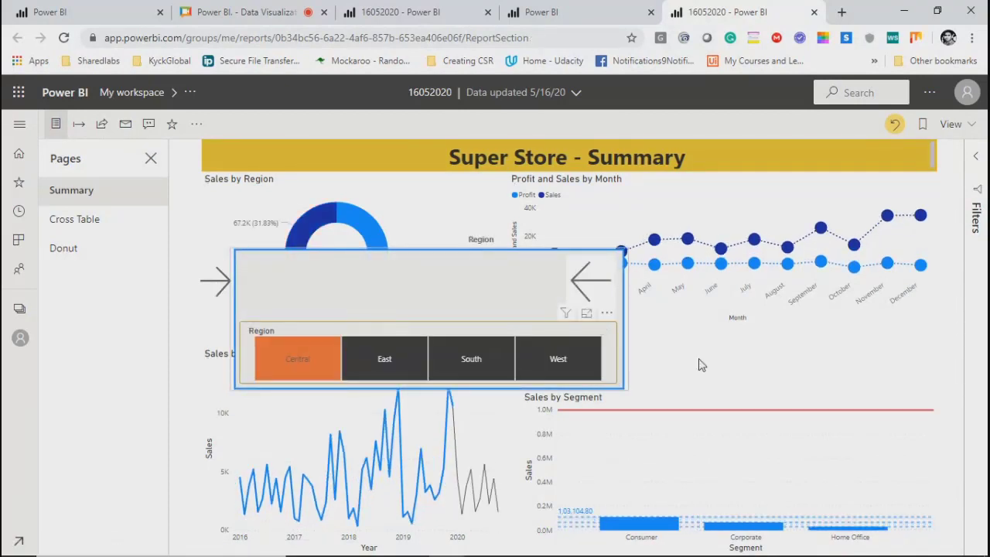
left_click(582, 288)
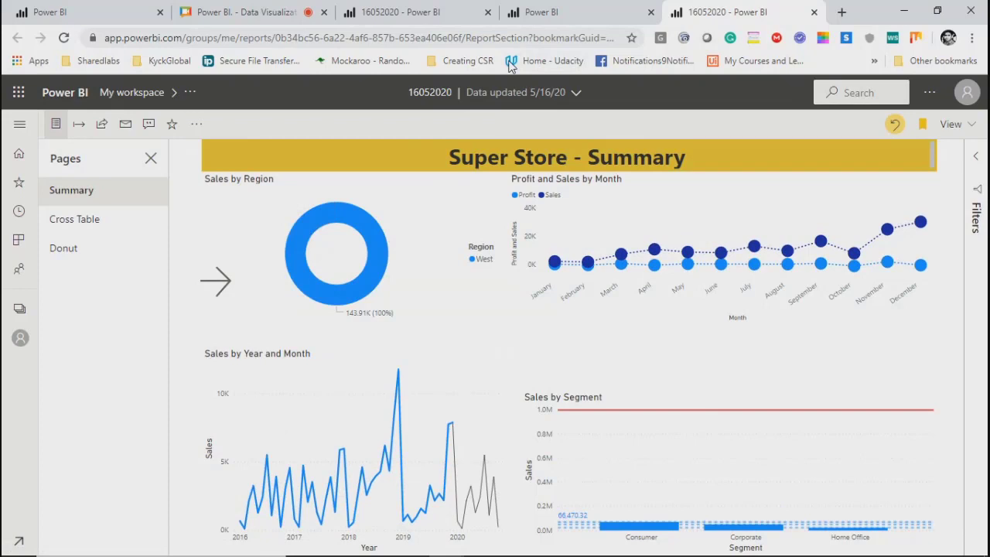
Step: Show the published slicer panel again, add Central, East and South to the Region selection, and hide the panel with its arrow
left_click(217, 282)
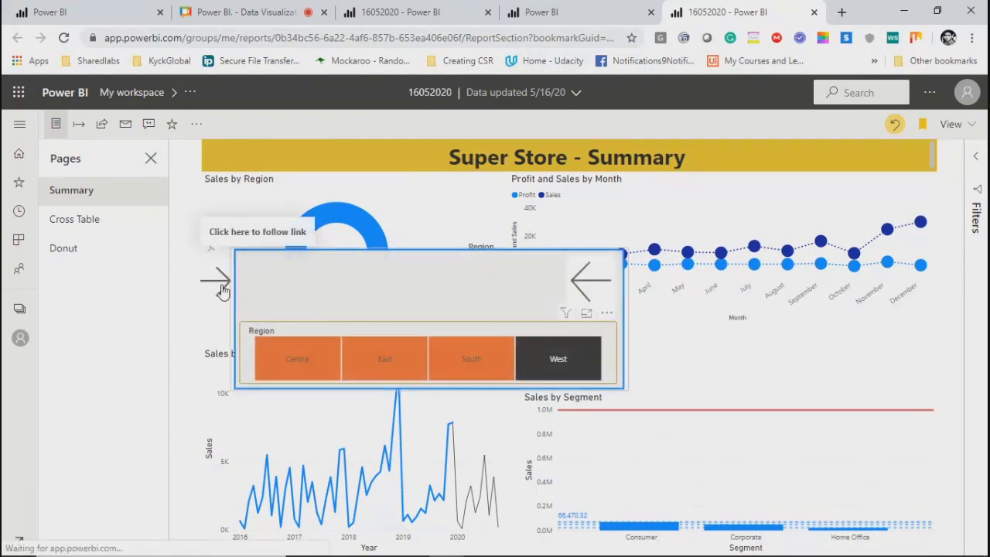
left_click(317, 362)
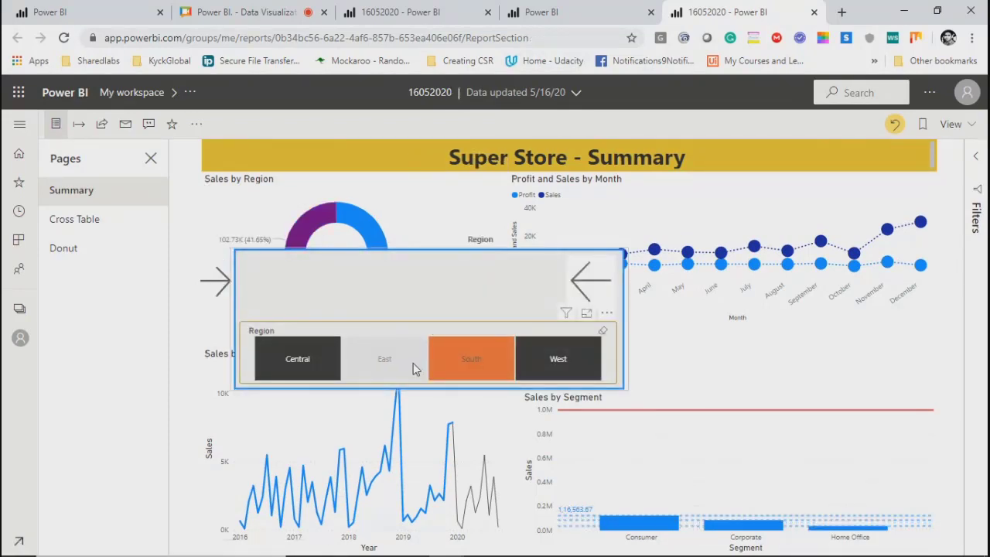
left_click(413, 363)
left_click(471, 352)
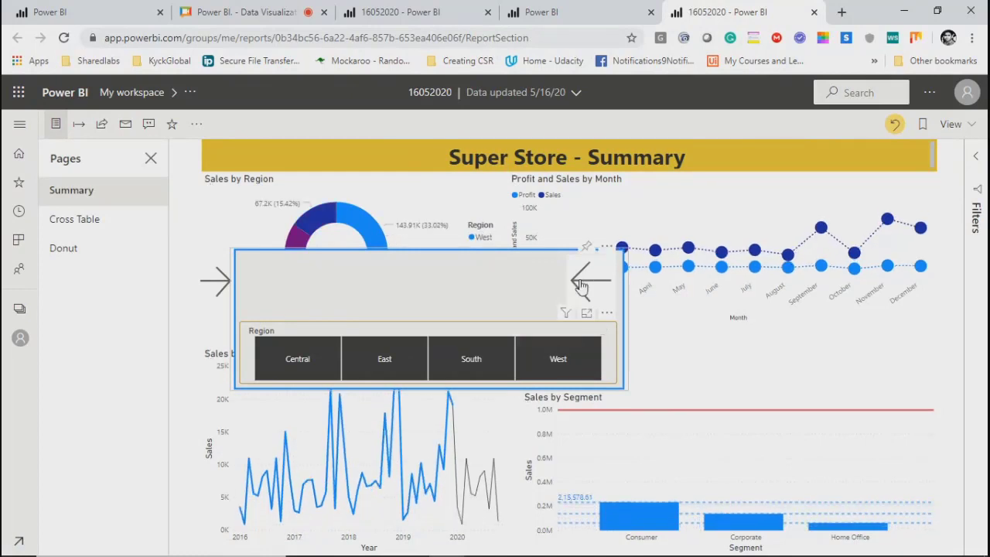
left_click(580, 285)
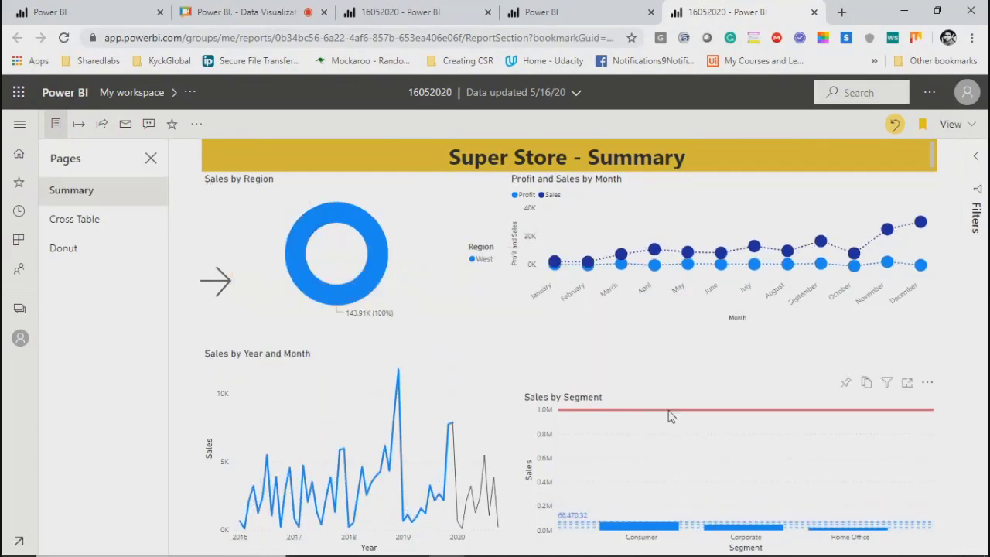